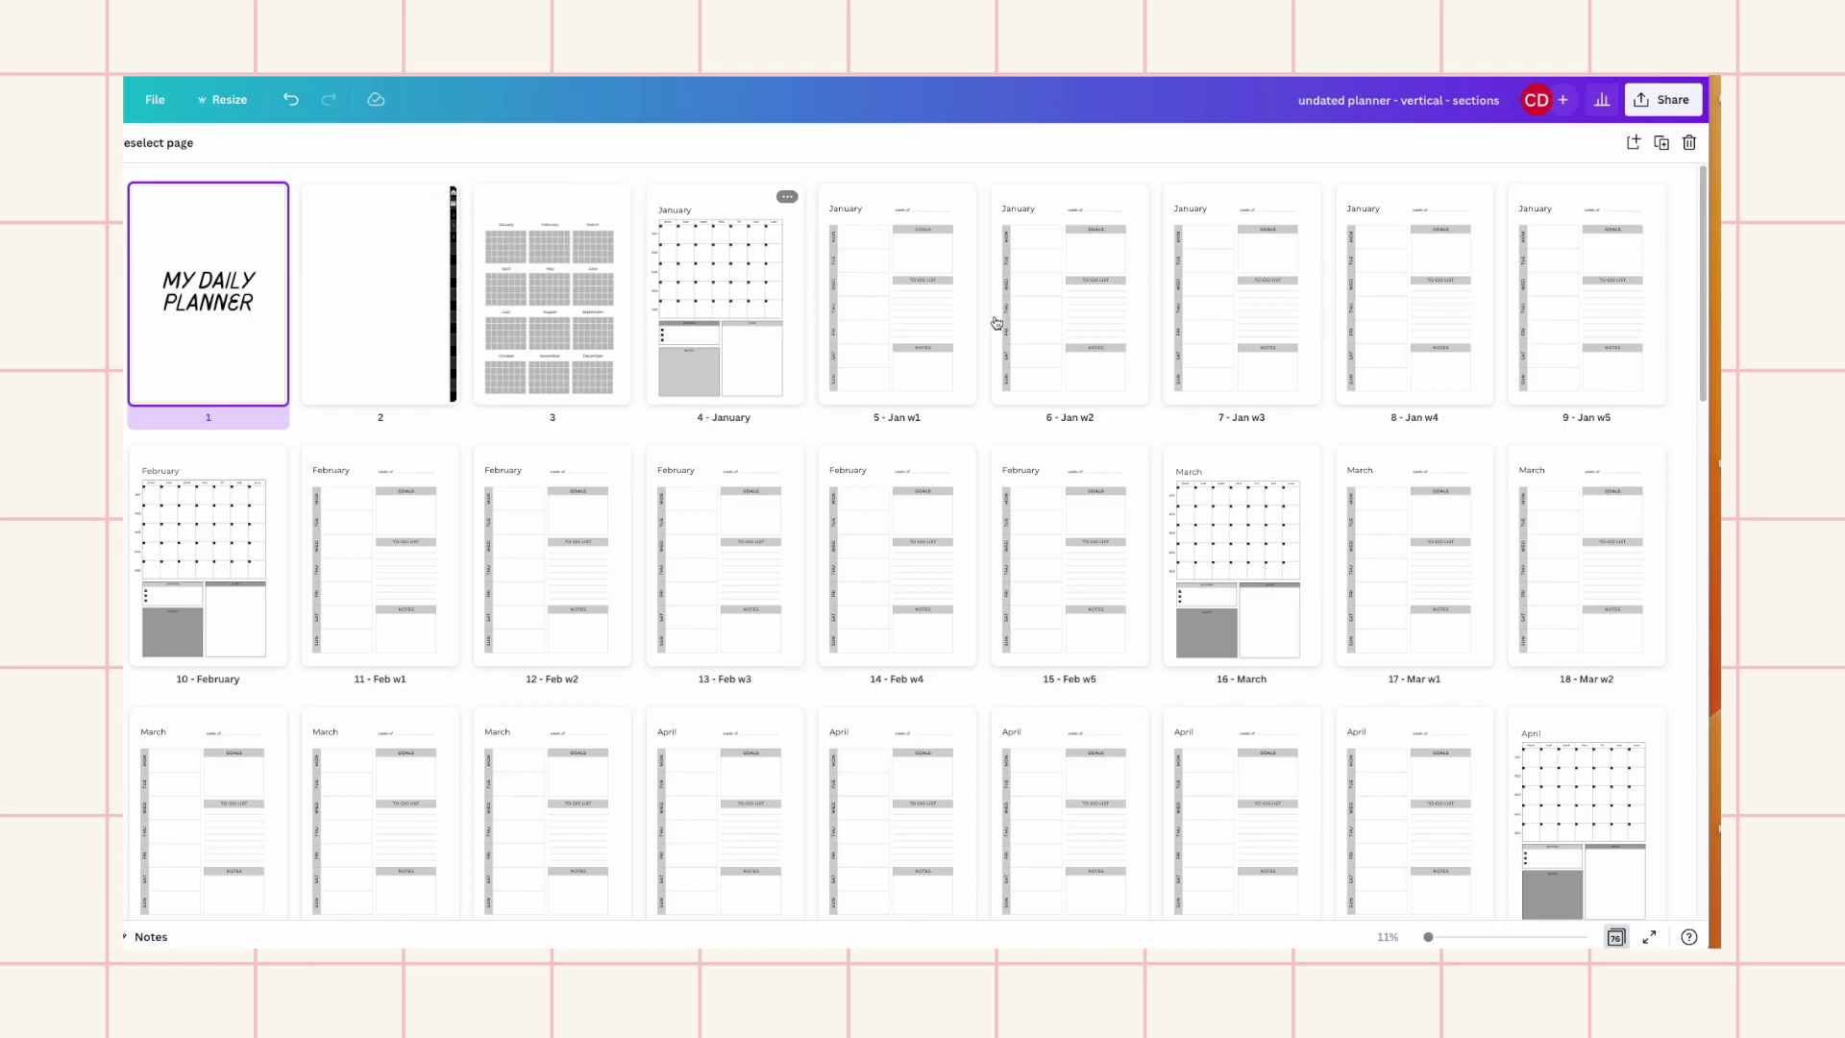
Browse the planner pages in grid view and open the page 3 year overview for editing
{"action": "scroll", "coordinate": [889, 603], "scroll_direction": "down", "scroll_amount": 3}
{"action": "scroll", "coordinate": [903, 601], "scroll_direction": "up", "scroll_amount": 3}
{"action": "left_click", "coordinate": [564, 354]}
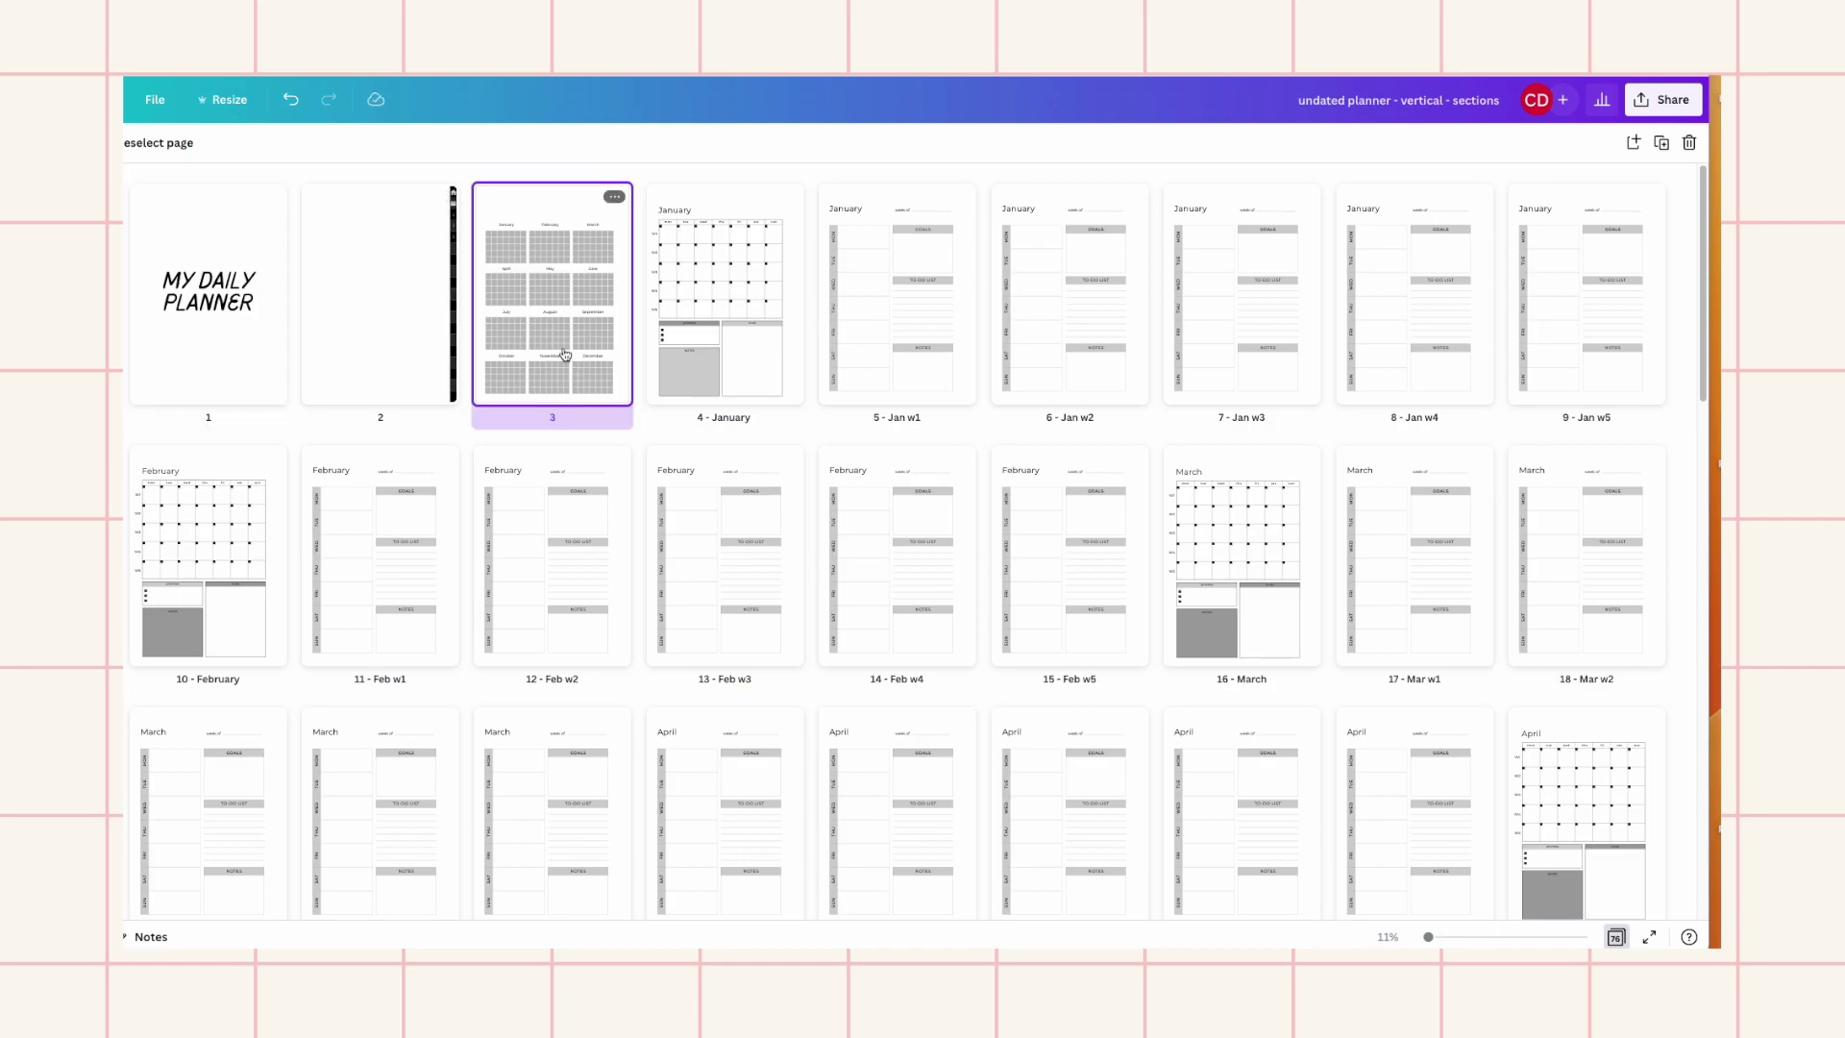
{"action": "double_click", "coordinate": [564, 354]}
Select the black side-tab strip group on page 2
{"action": "scroll", "coordinate": [1333, 519], "scroll_direction": "up", "scroll_amount": 10}
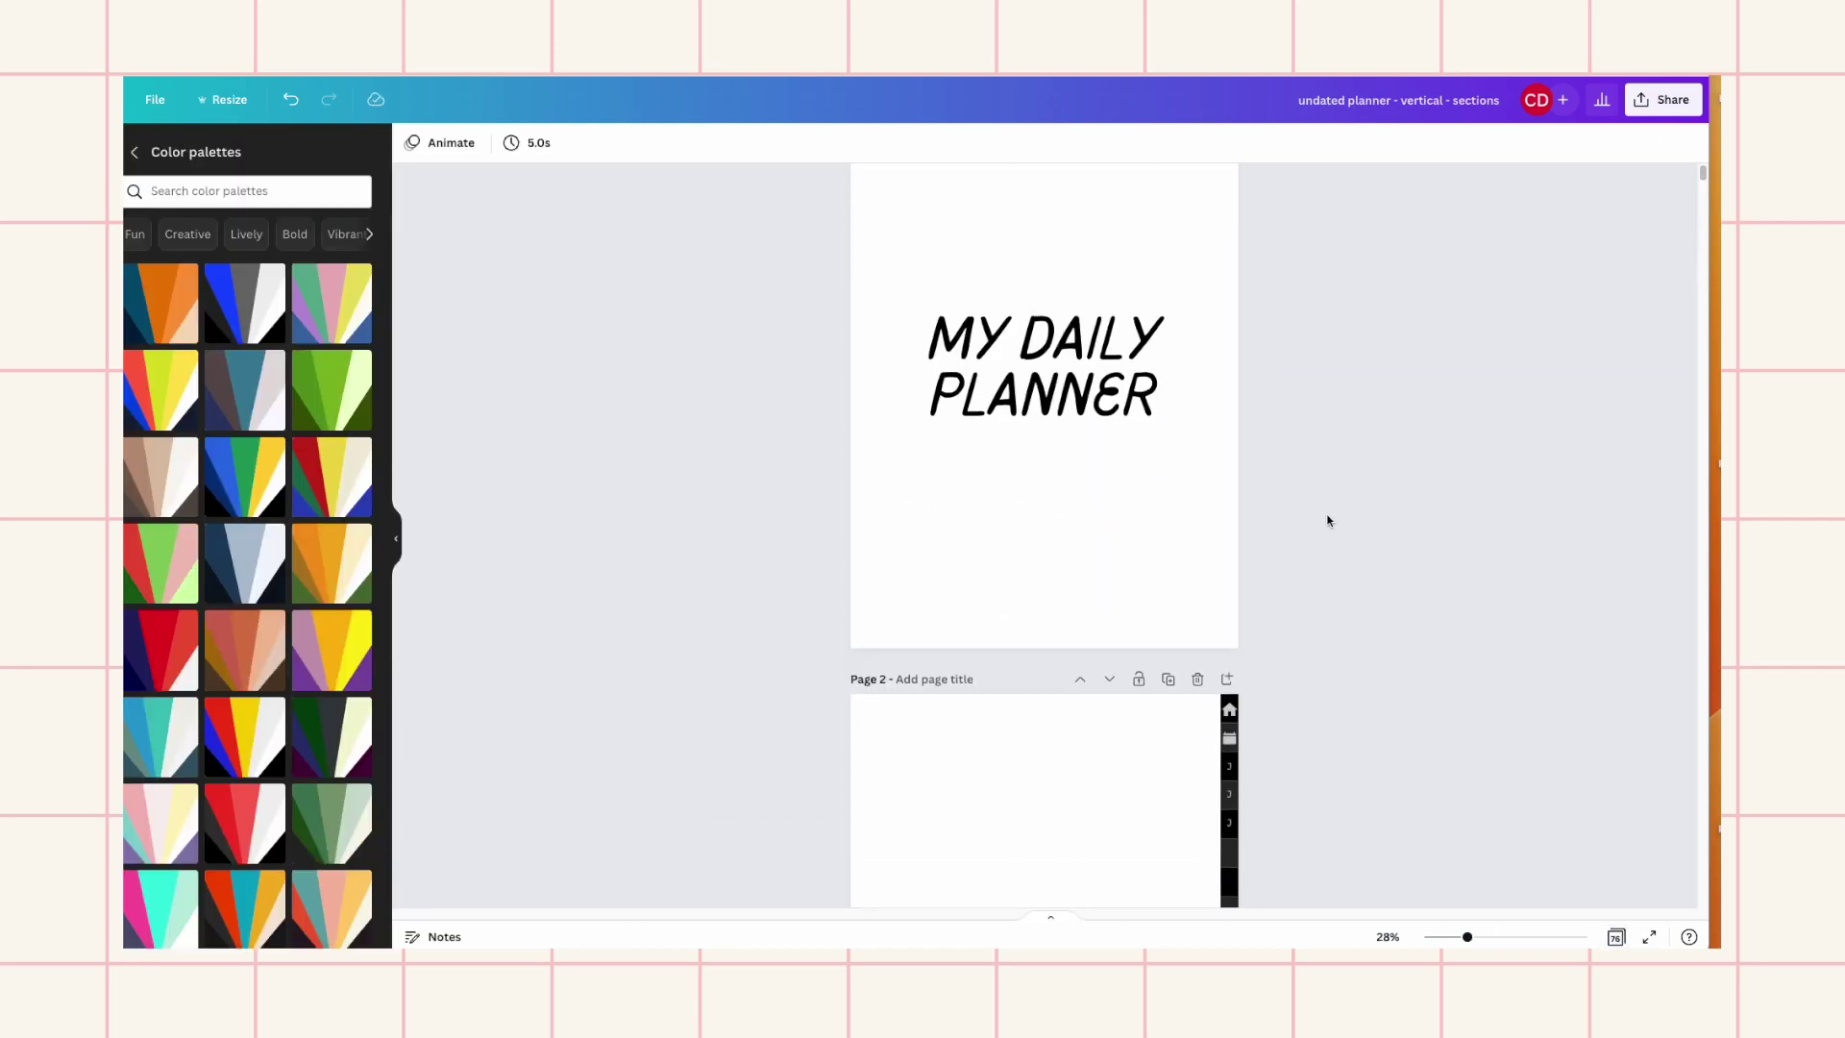
{"action": "scroll", "coordinate": [1302, 500], "scroll_direction": "down", "scroll_amount": 3}
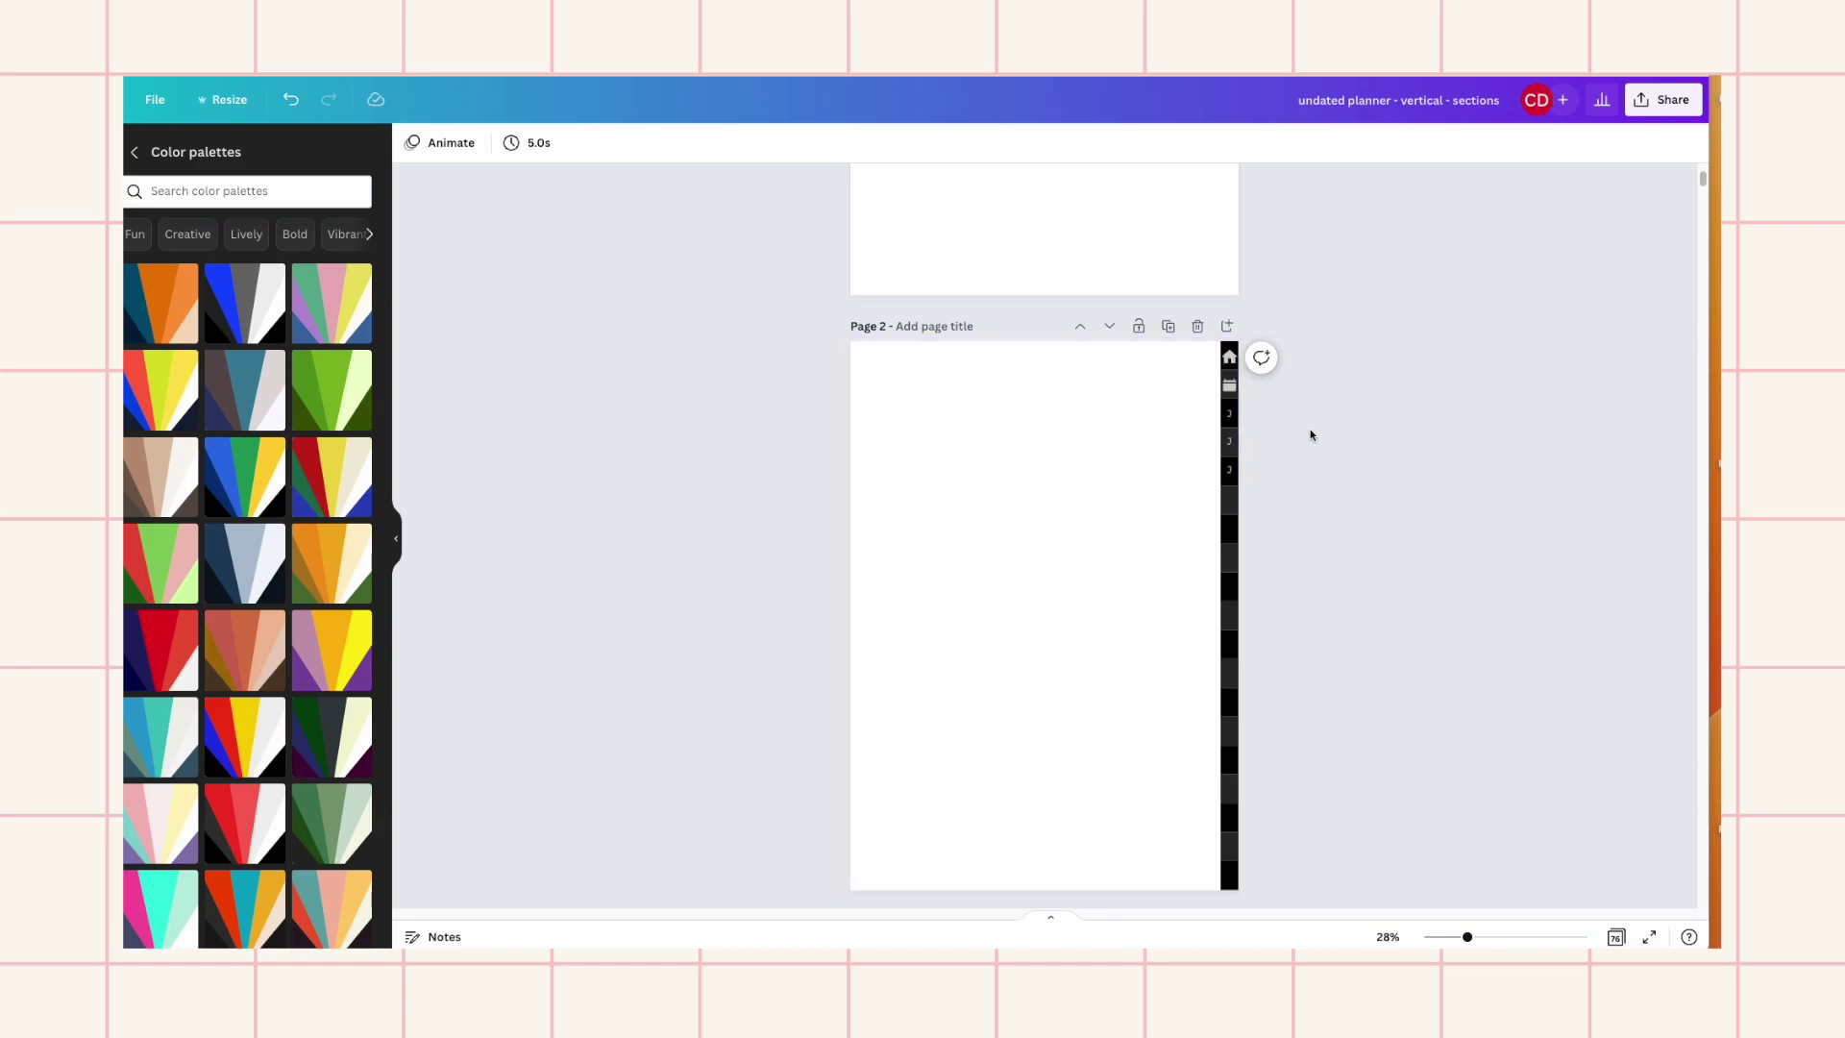
{"action": "left_click", "coordinate": [1231, 506]}
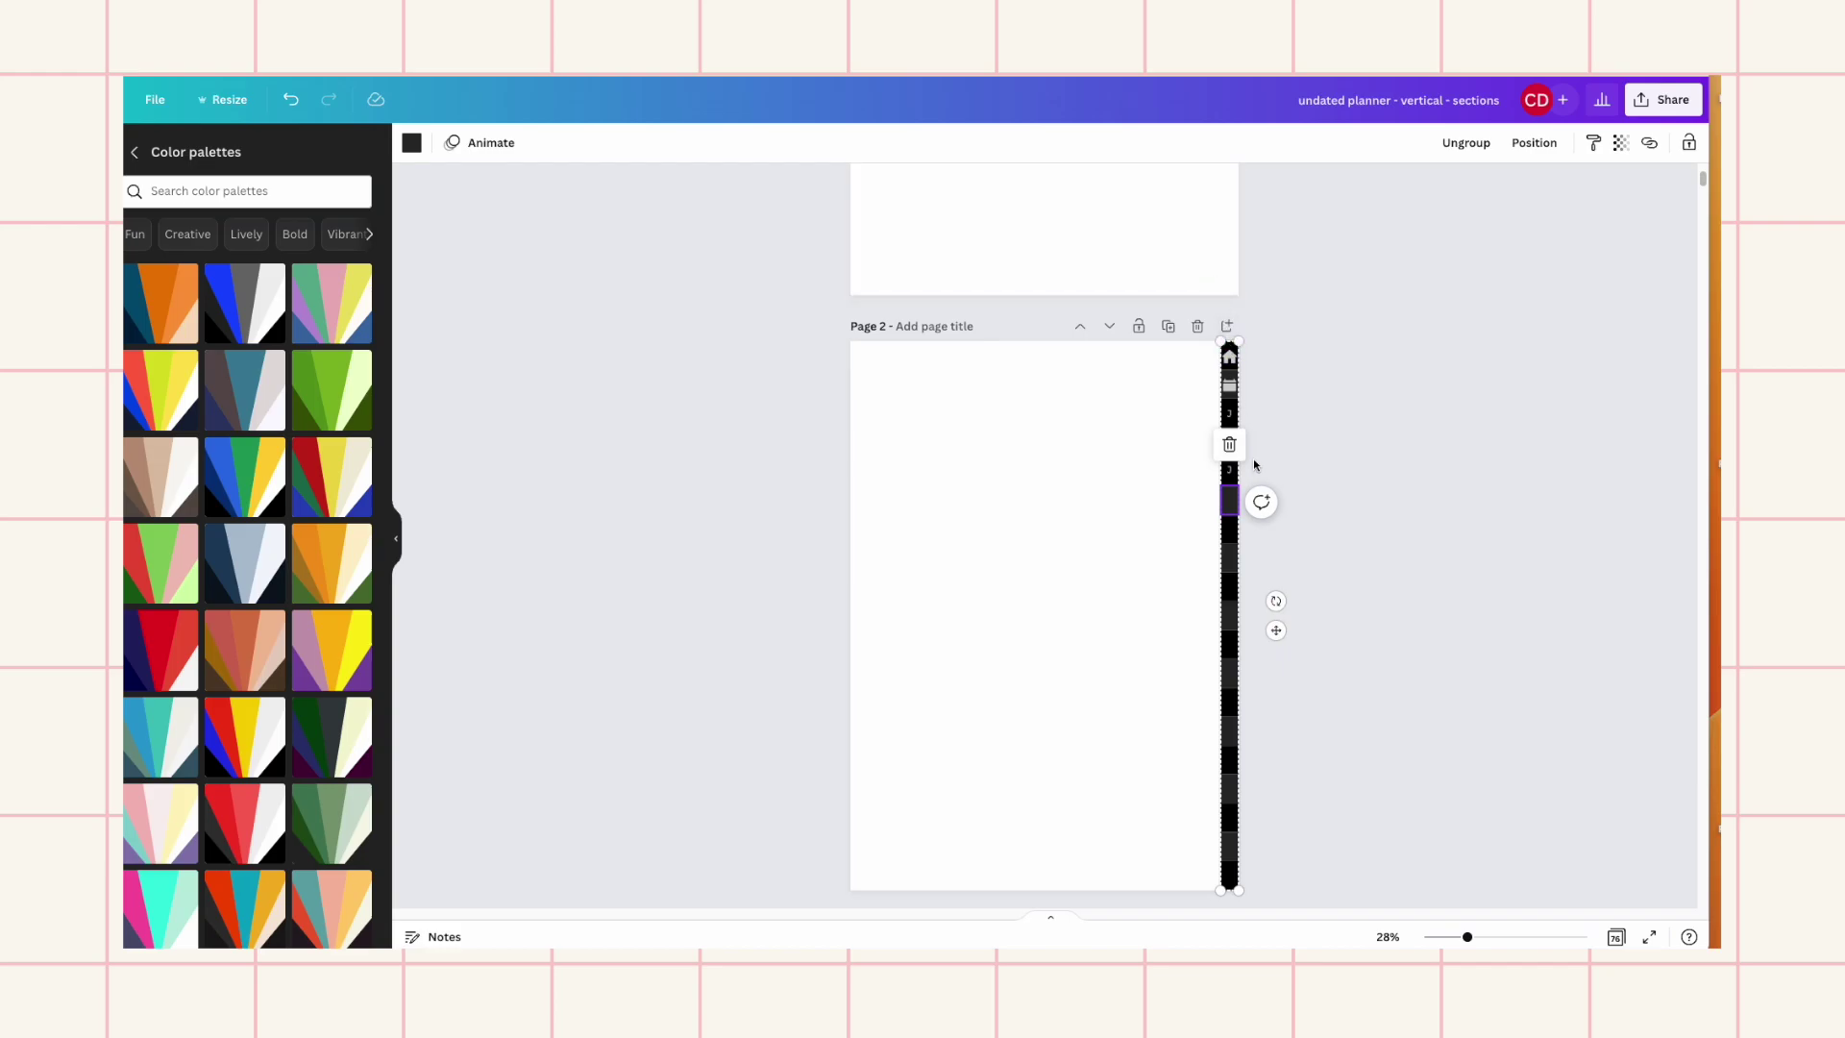
{"action": "left_click", "coordinate": [1172, 531]}
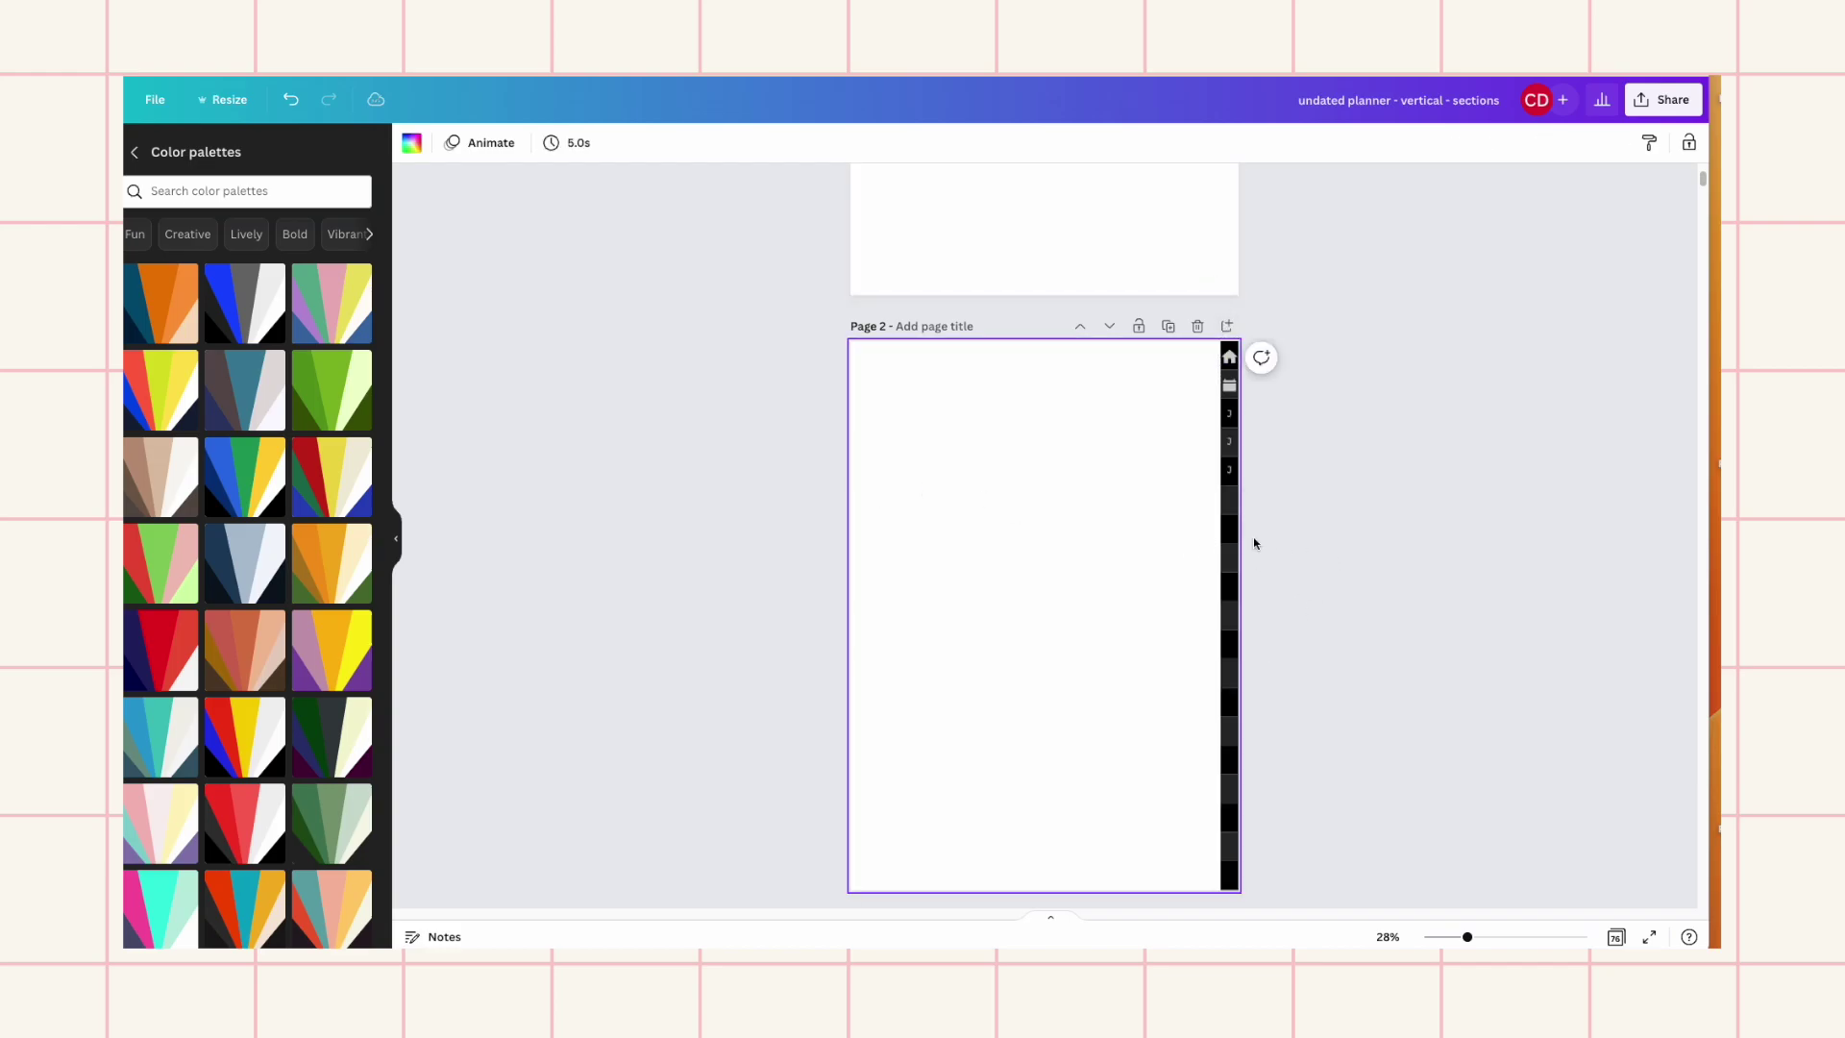
{"action": "scroll", "coordinate": [230, 513], "scroll_direction": "down", "scroll_amount": 10}
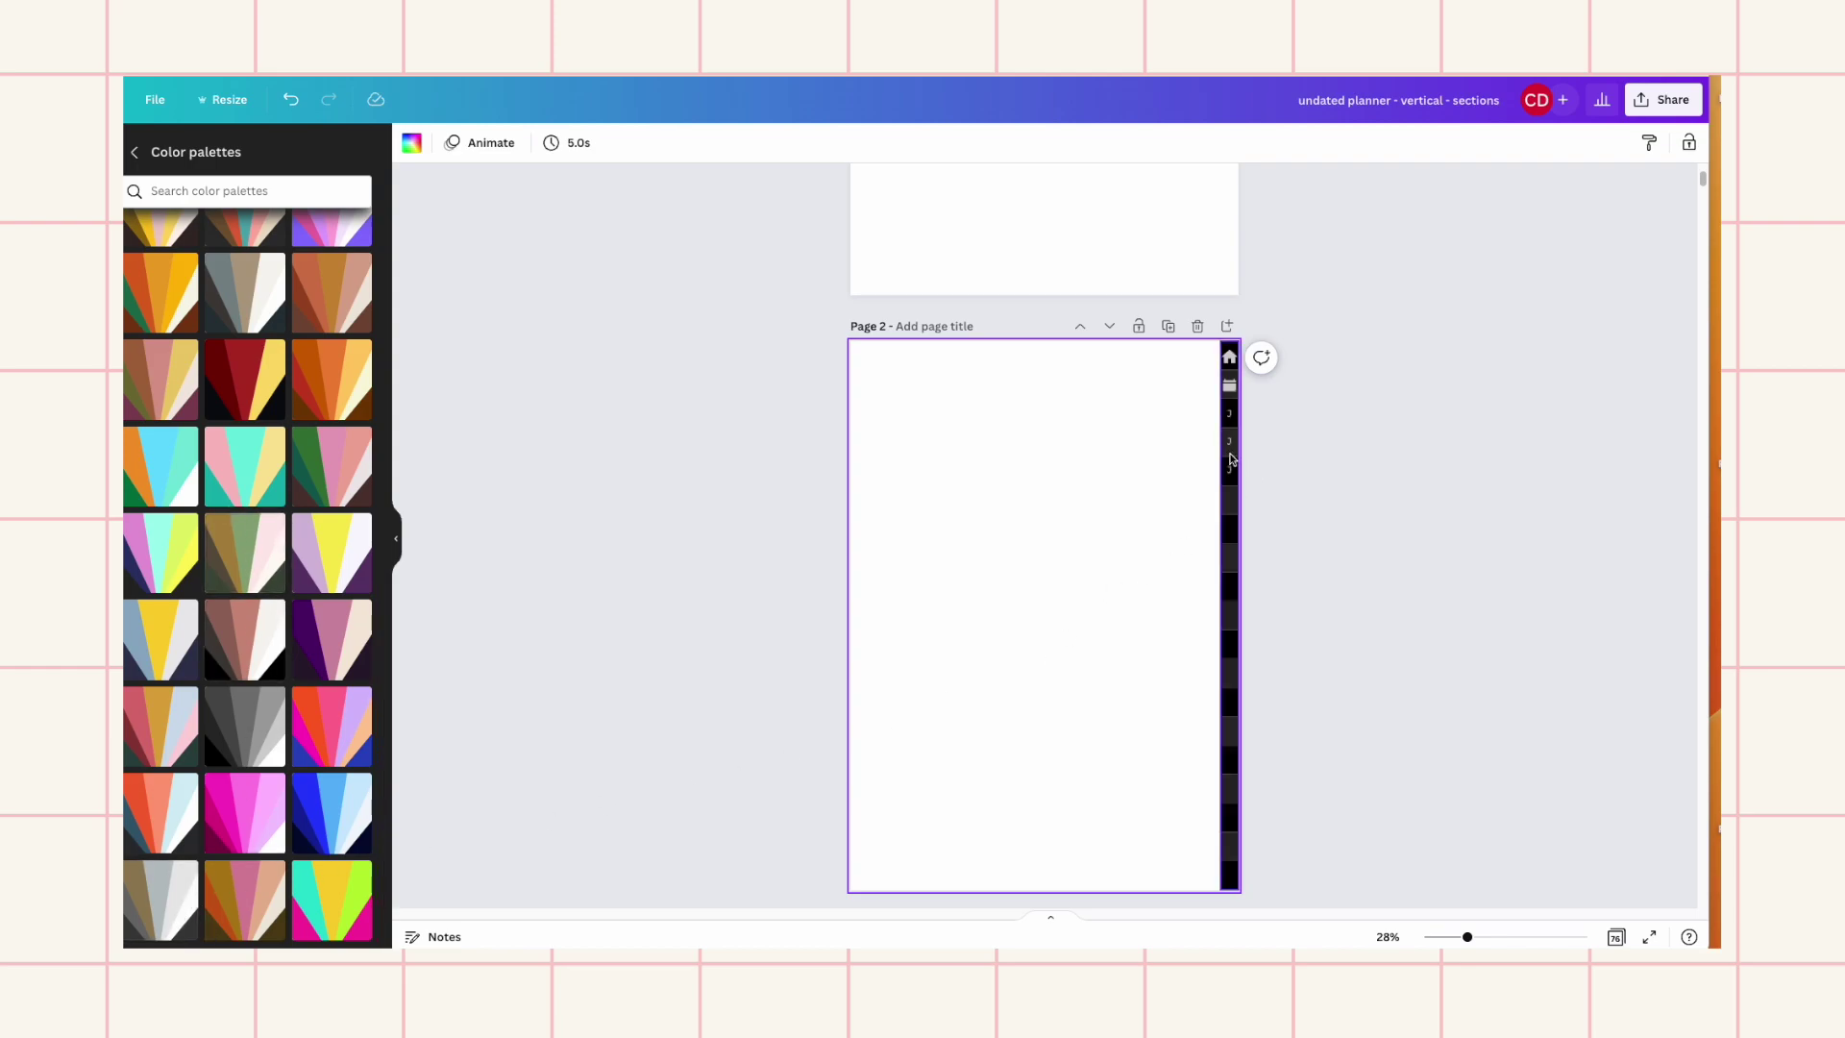
{"action": "left_click", "coordinate": [1228, 411]}
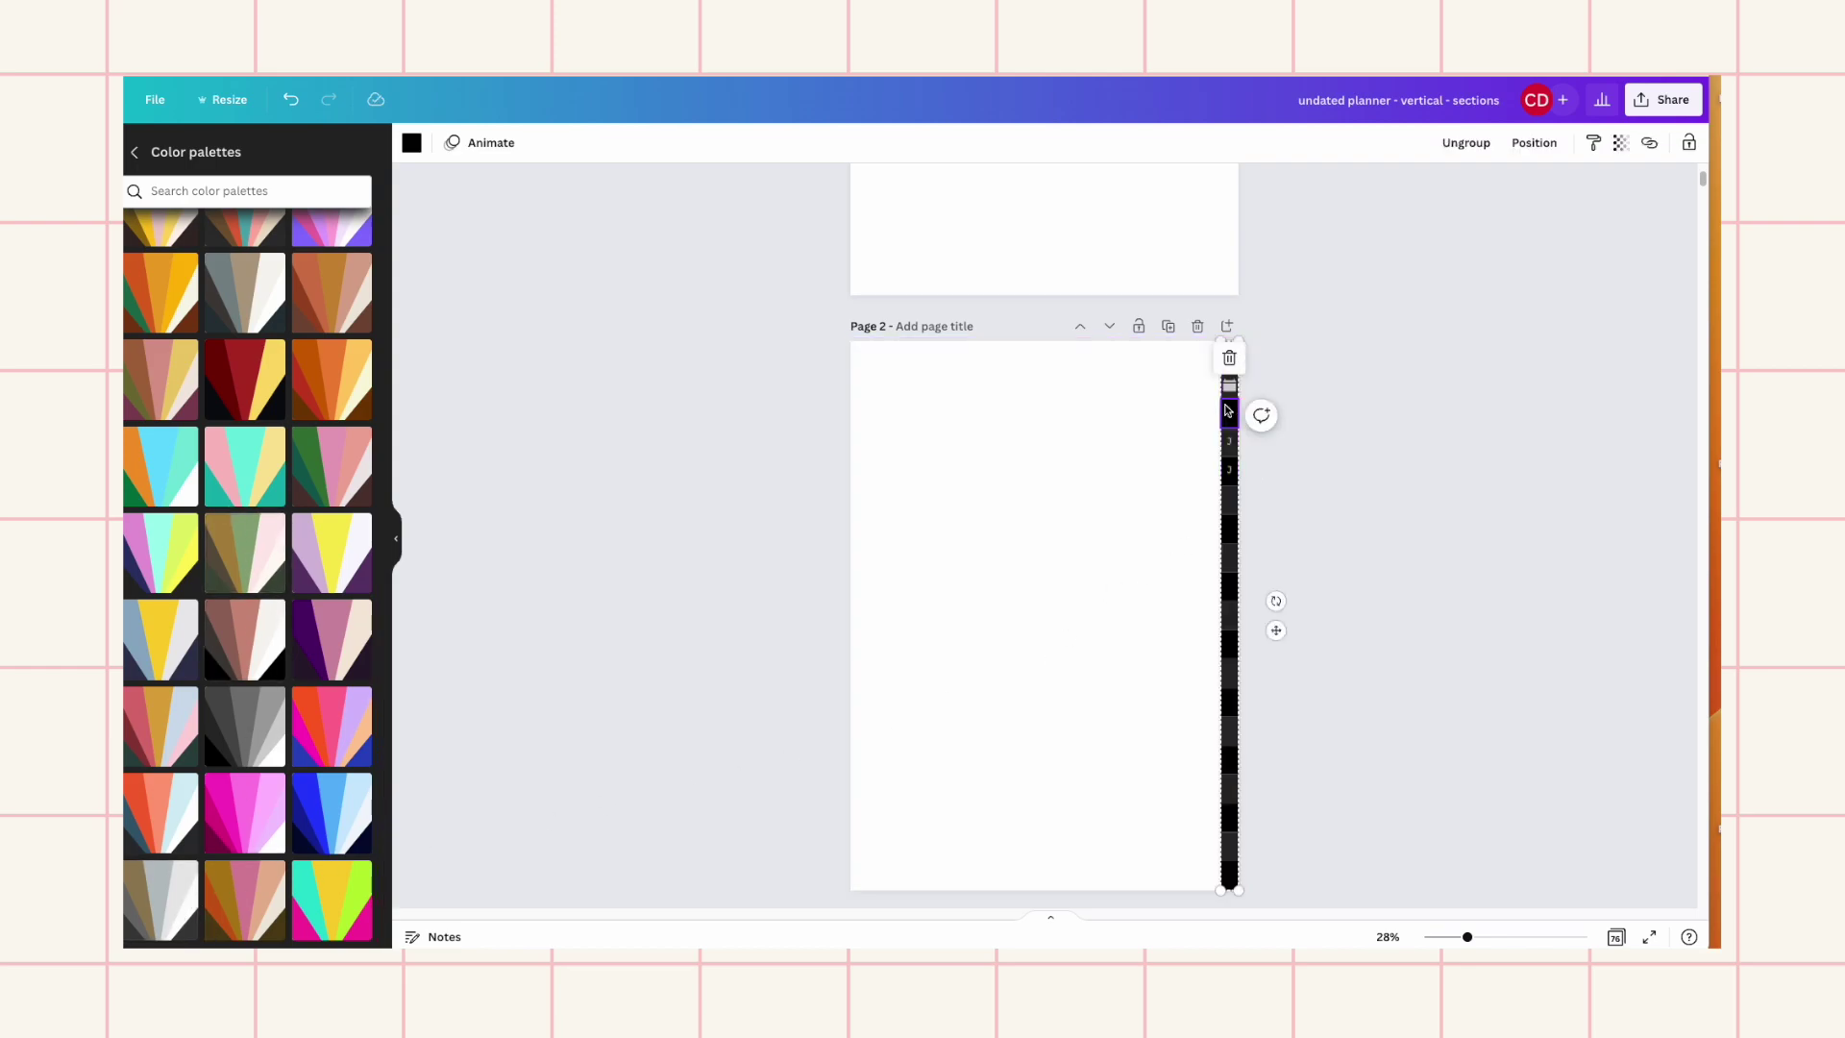
Give the tab strip a grey colour palette and return page 2's background to white
{"action": "left_click", "coordinate": [1056, 429]}
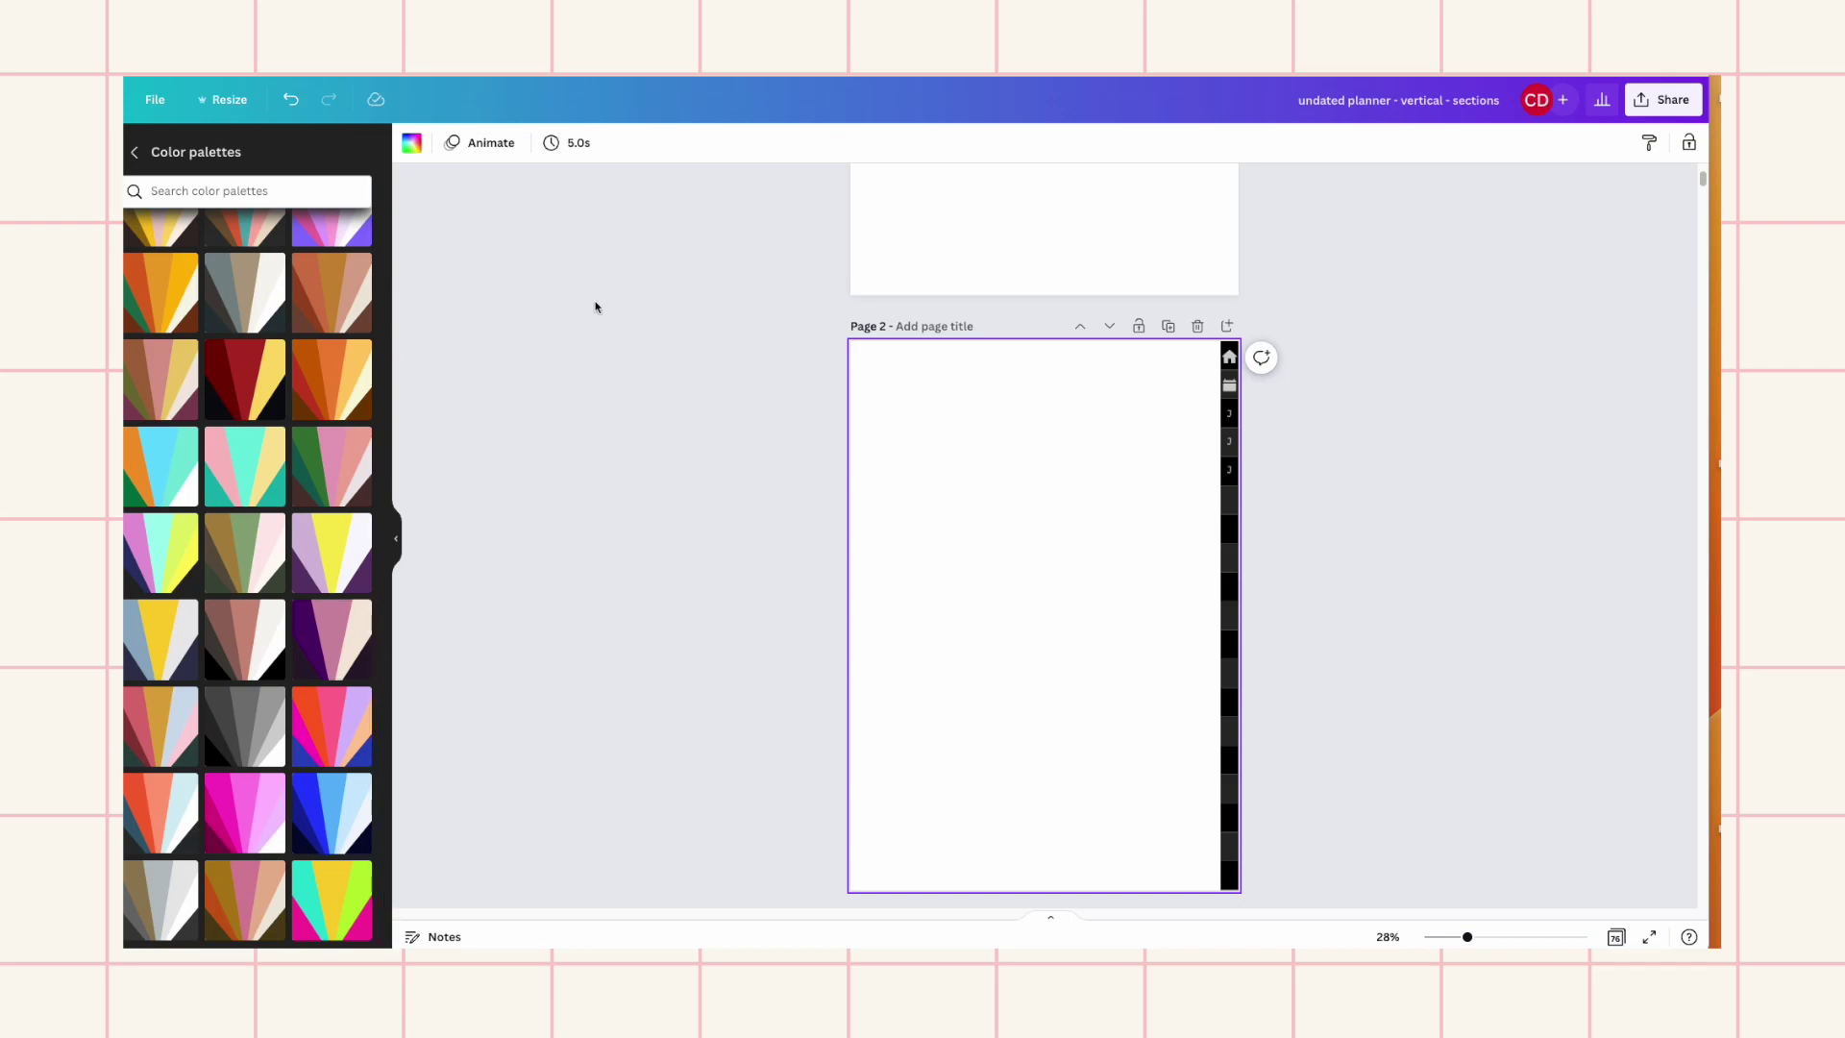
{"action": "left_click", "coordinate": [184, 888]}
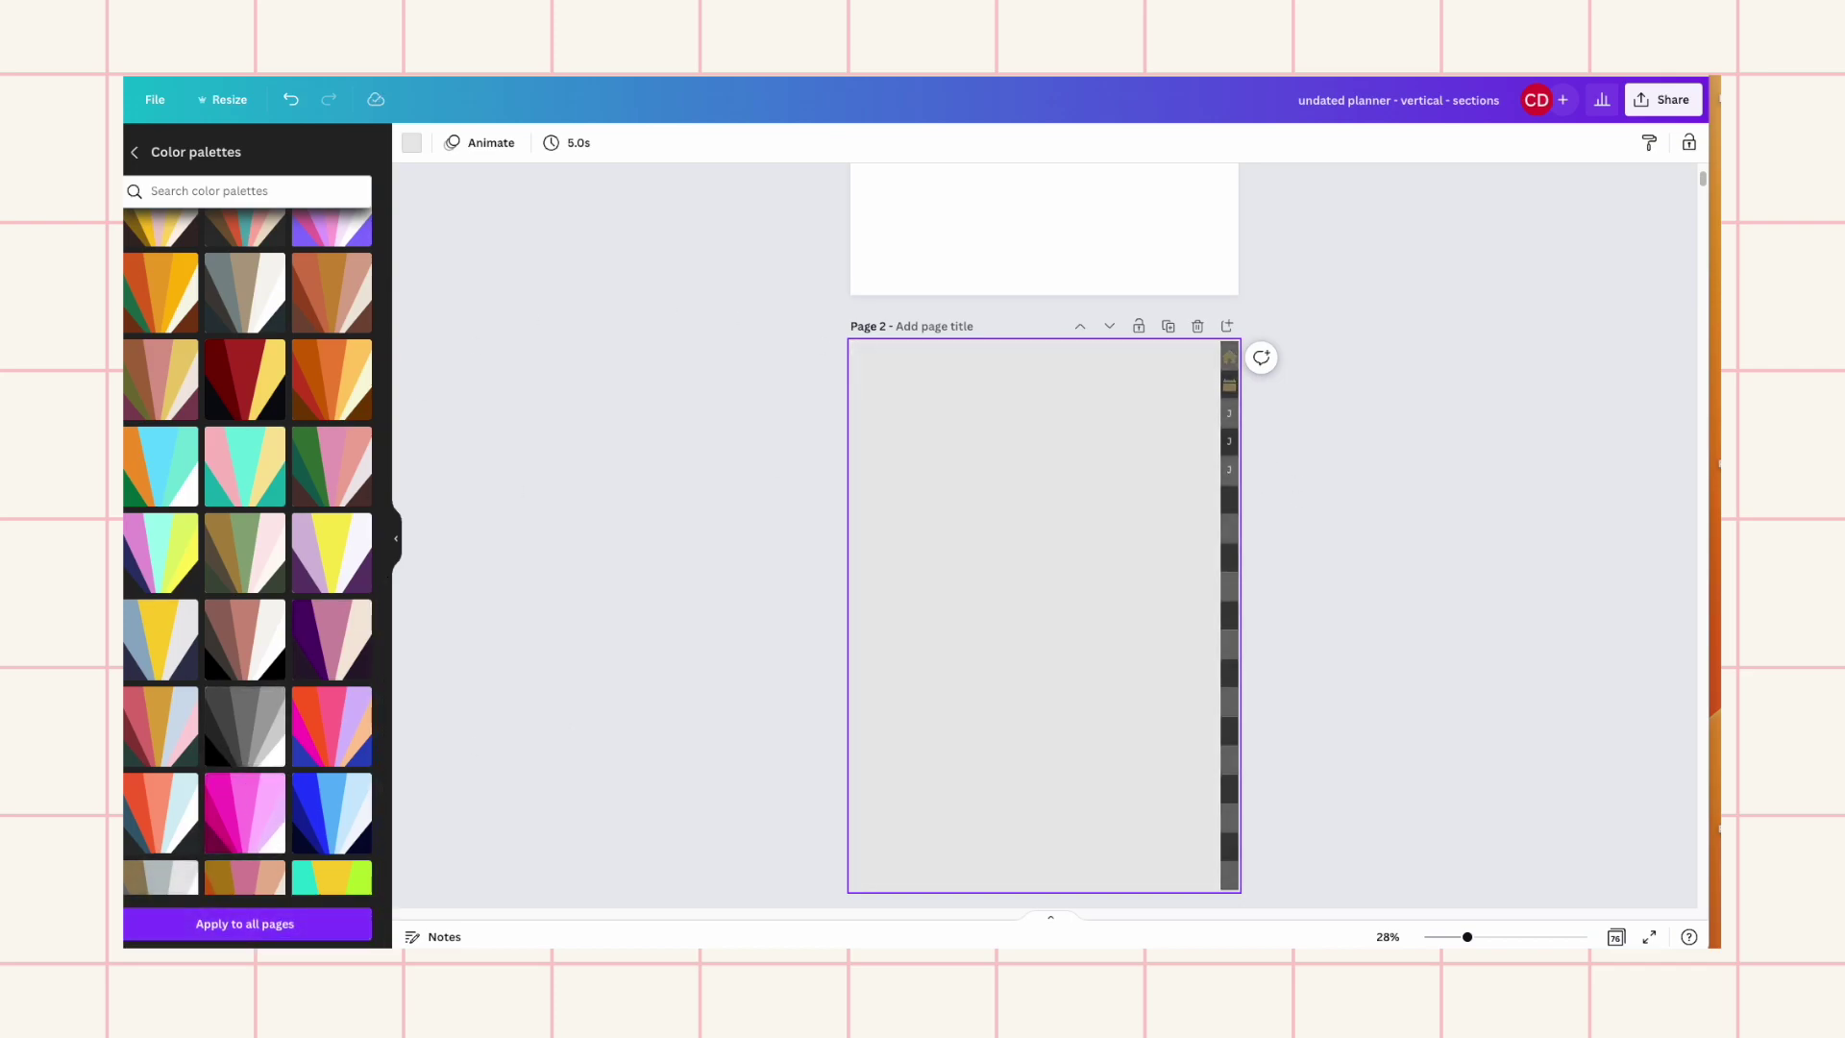
{"action": "left_click", "coordinate": [154, 882]}
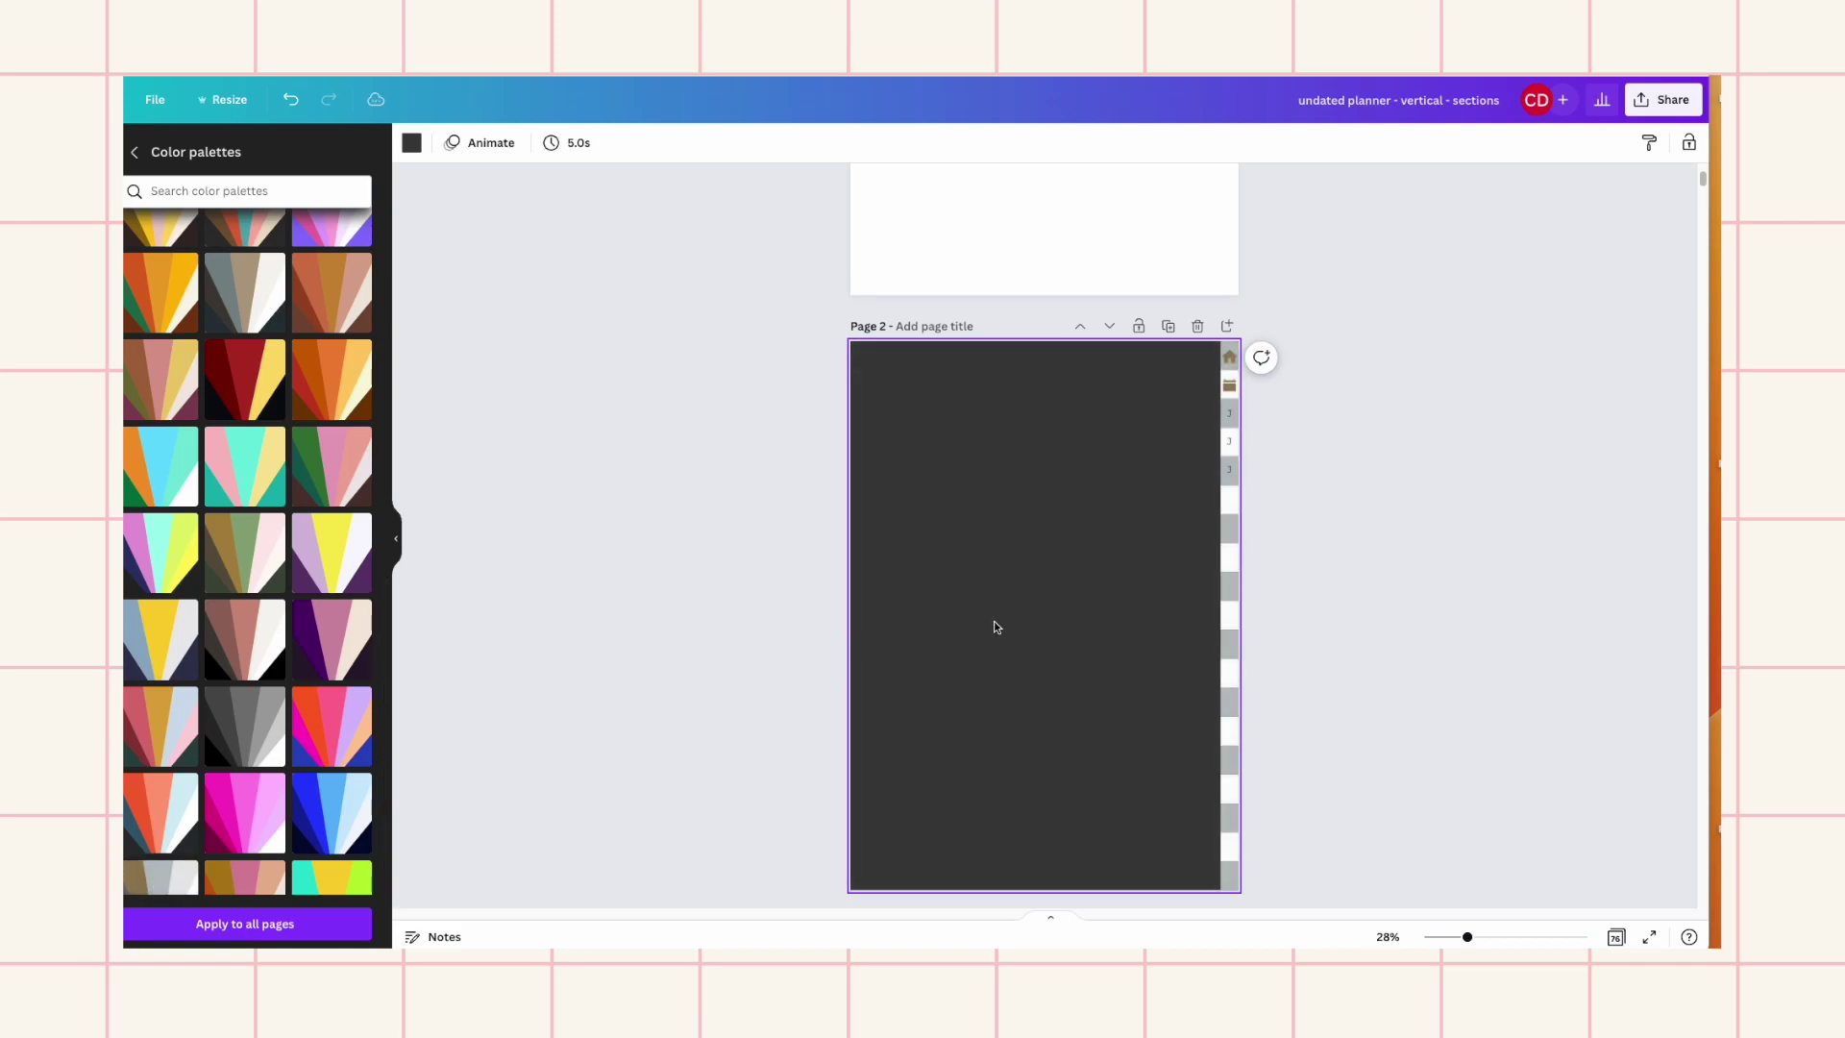
{"action": "key", "text": "Delete"}
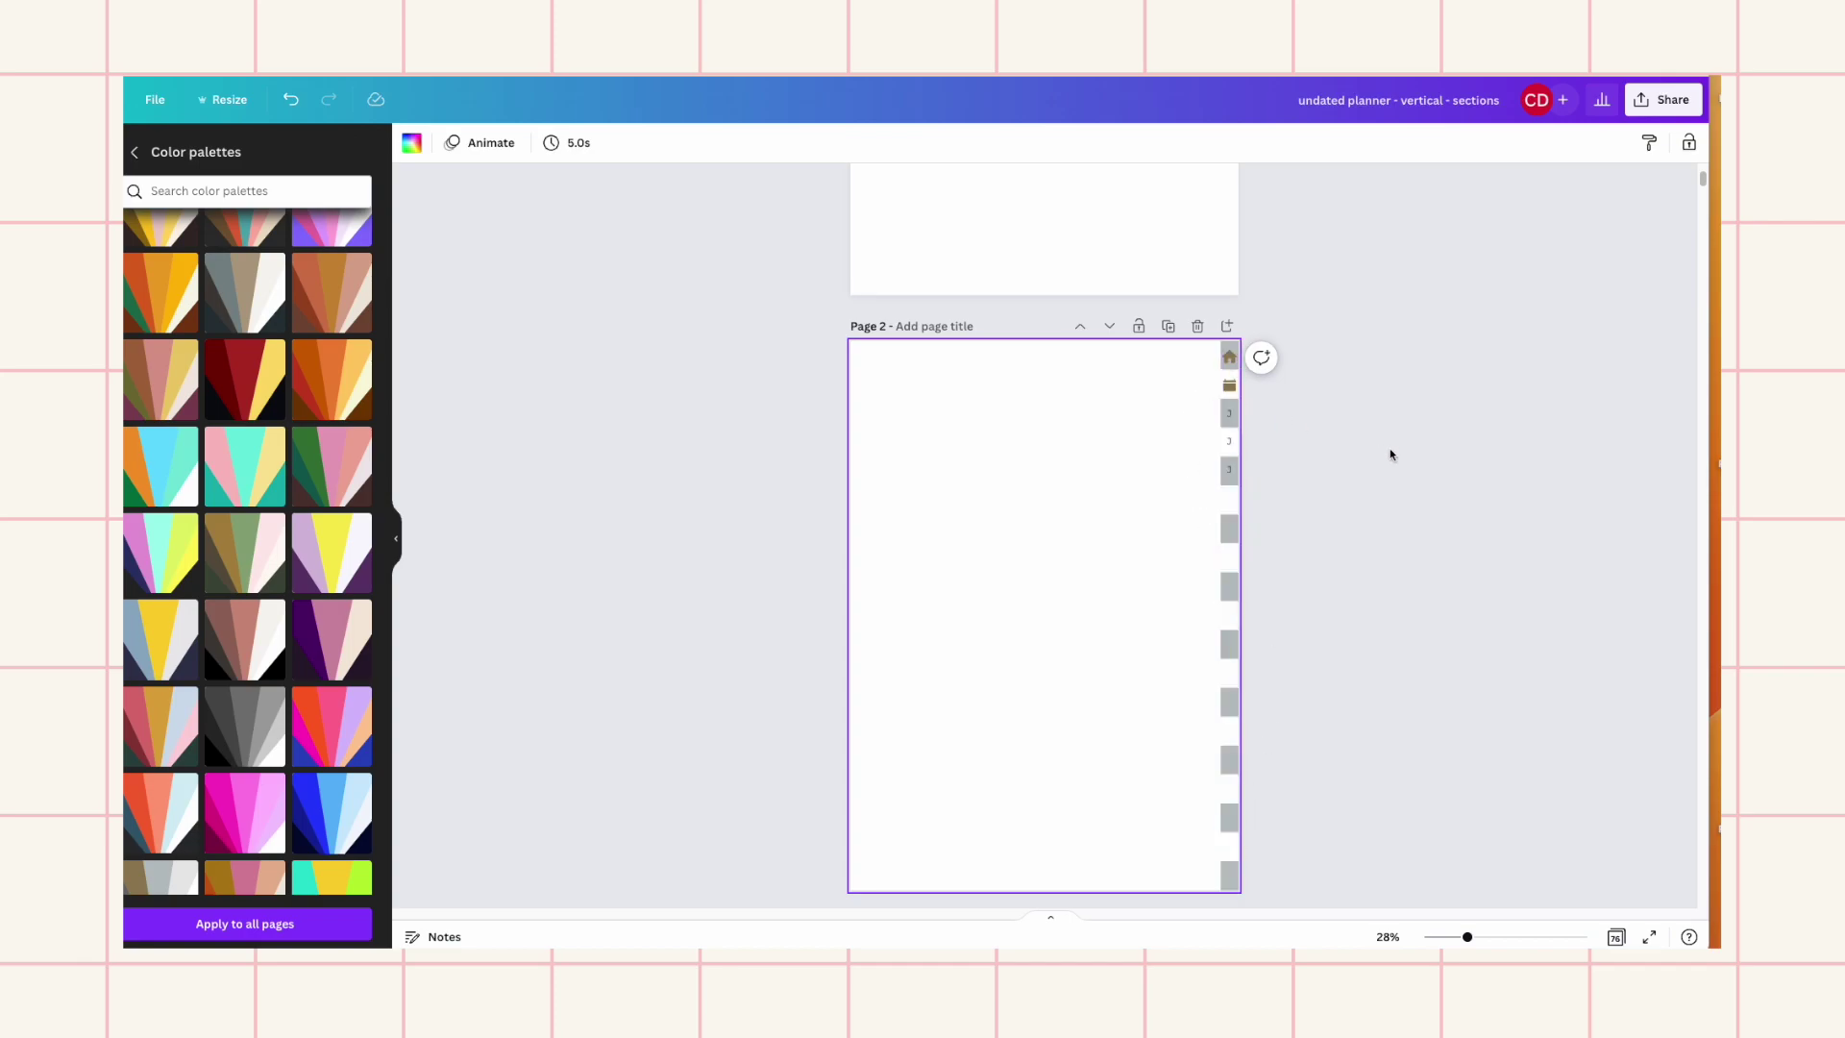
Scroll to page 3's year overview, select its January mini calendar and show the elements library
{"action": "scroll", "coordinate": [1222, 431], "scroll_direction": "down", "scroll_amount": 5}
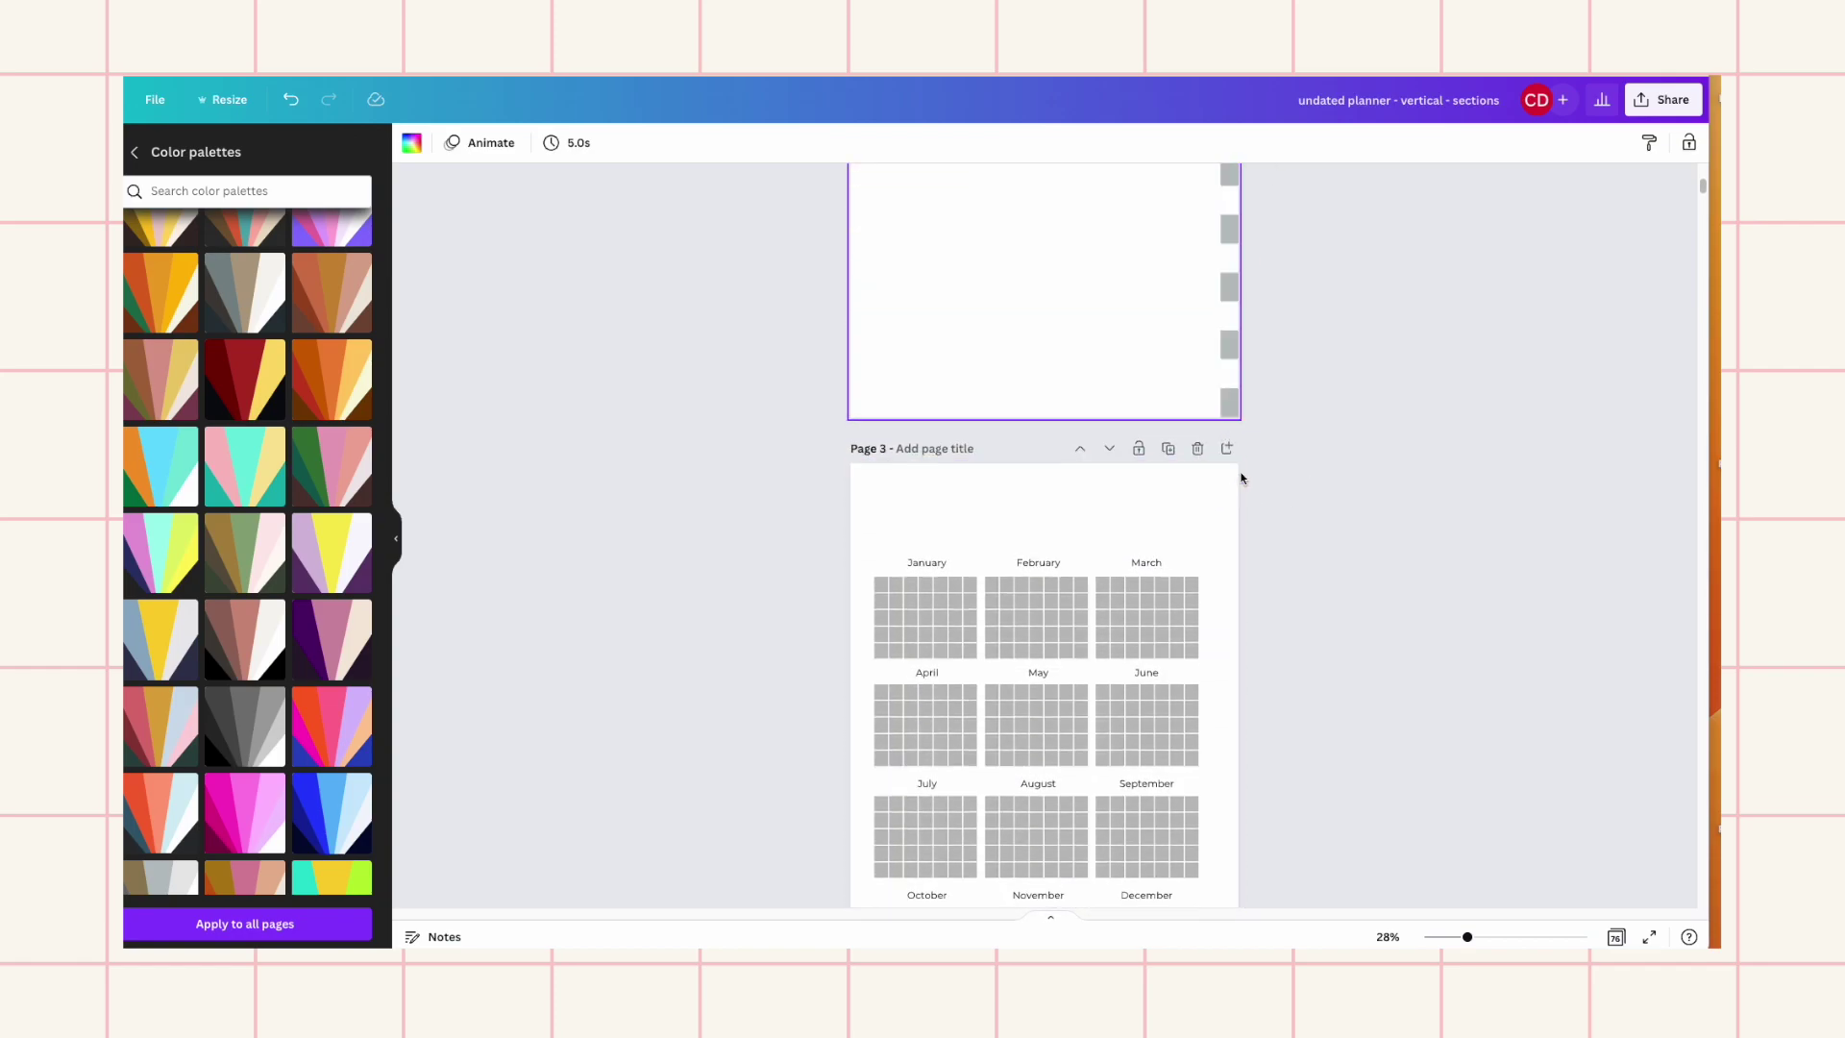
{"action": "scroll", "coordinate": [1240, 478], "scroll_direction": "up", "scroll_amount": 5}
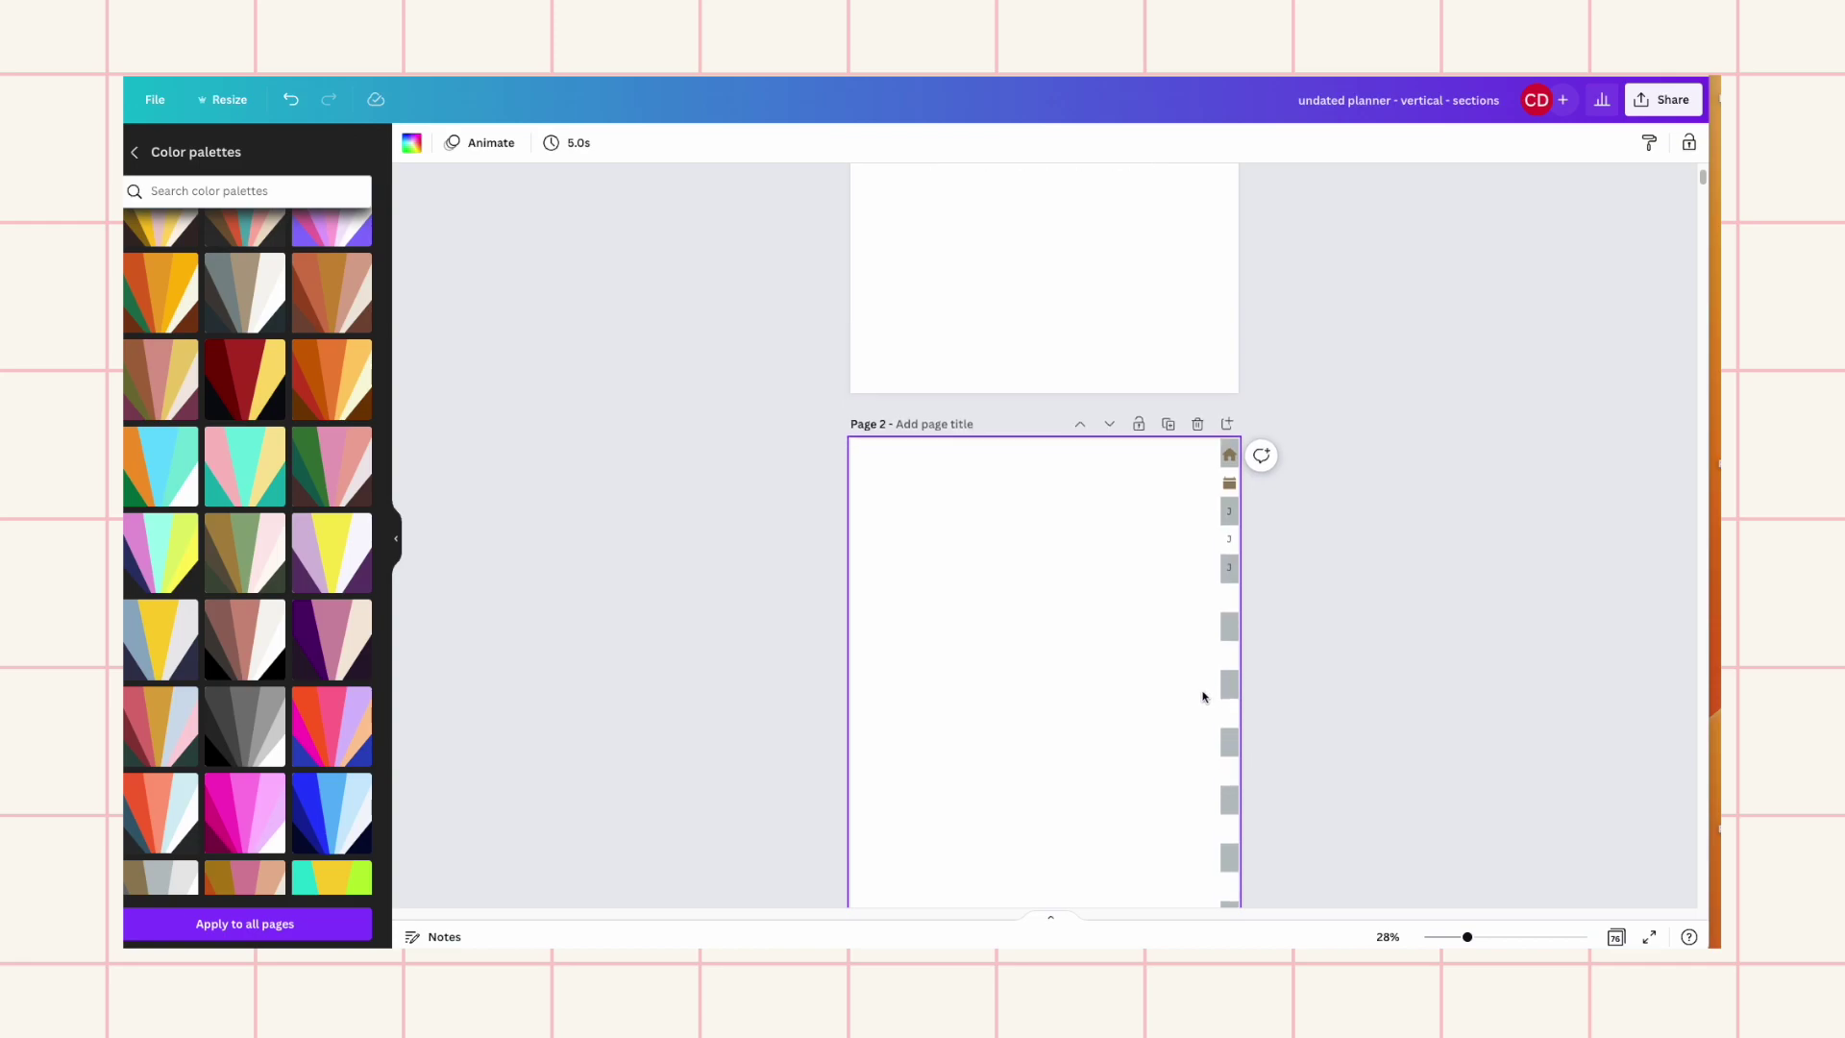
{"action": "scroll", "coordinate": [1203, 695], "scroll_direction": "down", "scroll_amount": 3}
{"action": "scroll", "coordinate": [1198, 691], "scroll_direction": "down", "scroll_amount": 3}
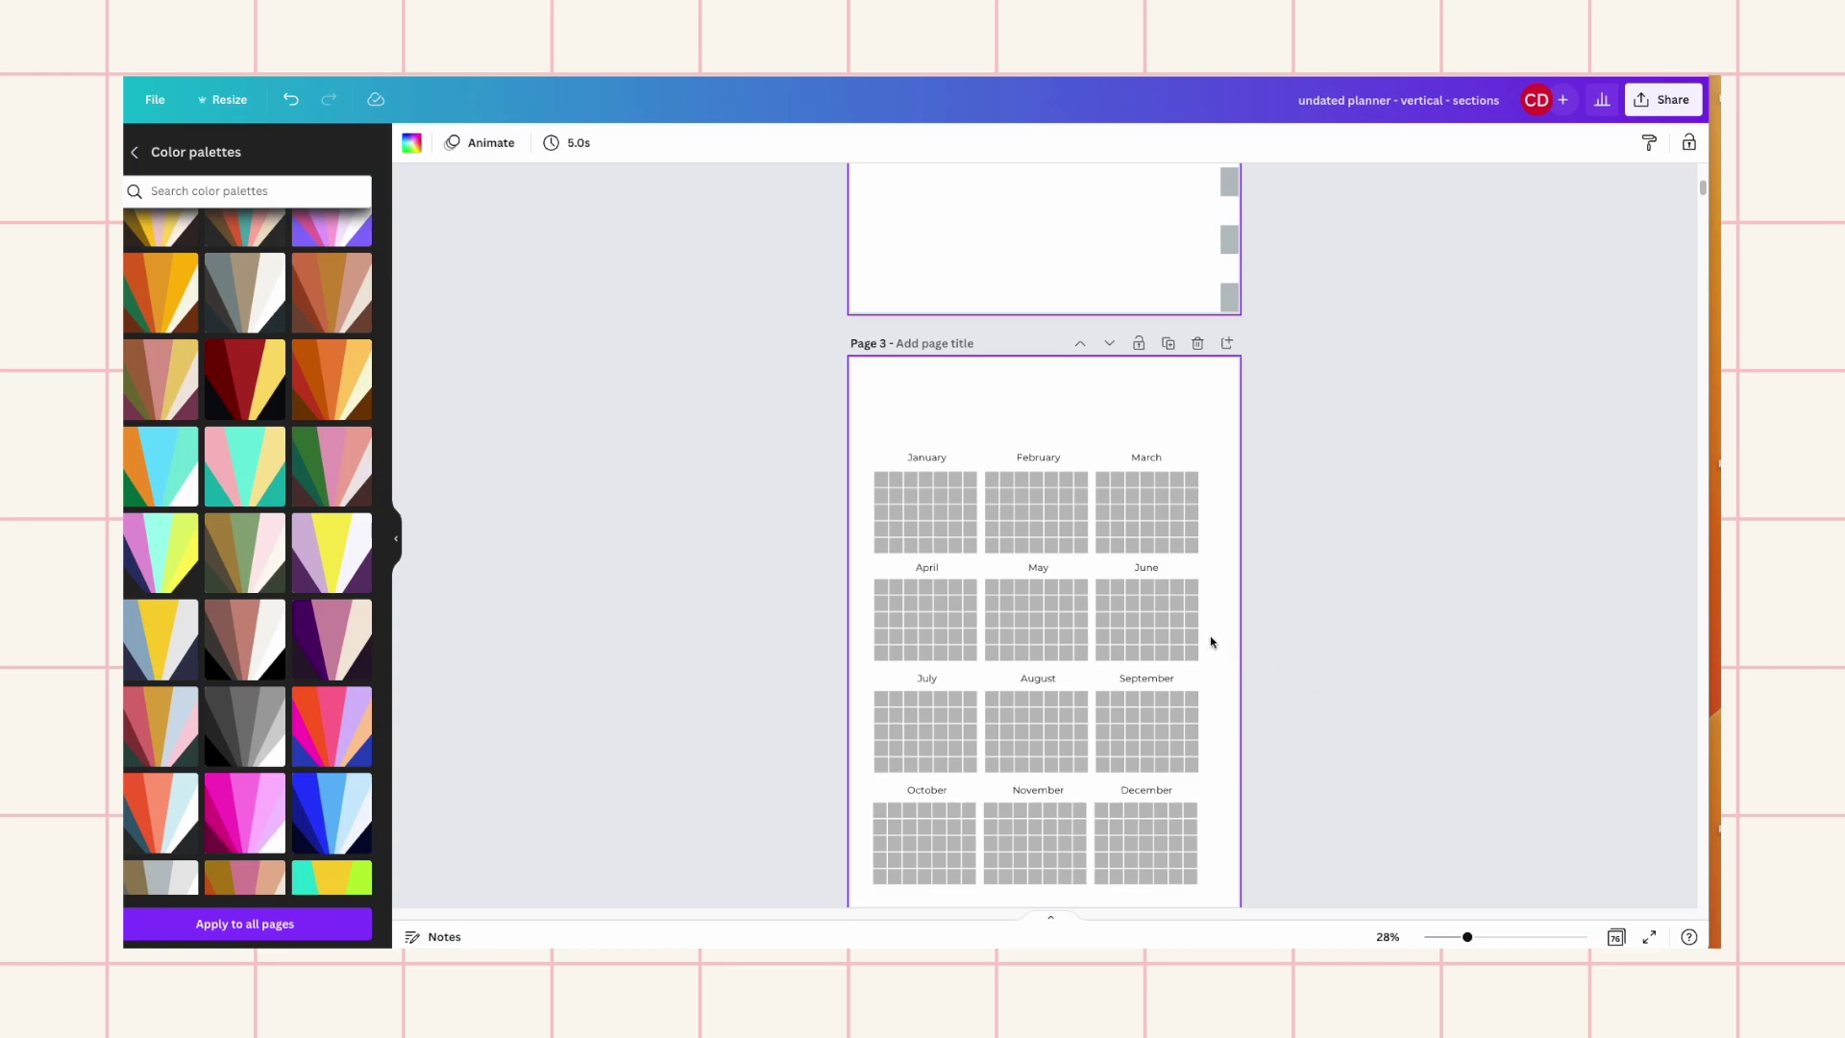
{"action": "scroll", "coordinate": [1210, 637], "scroll_direction": "up", "scroll_amount": 5}
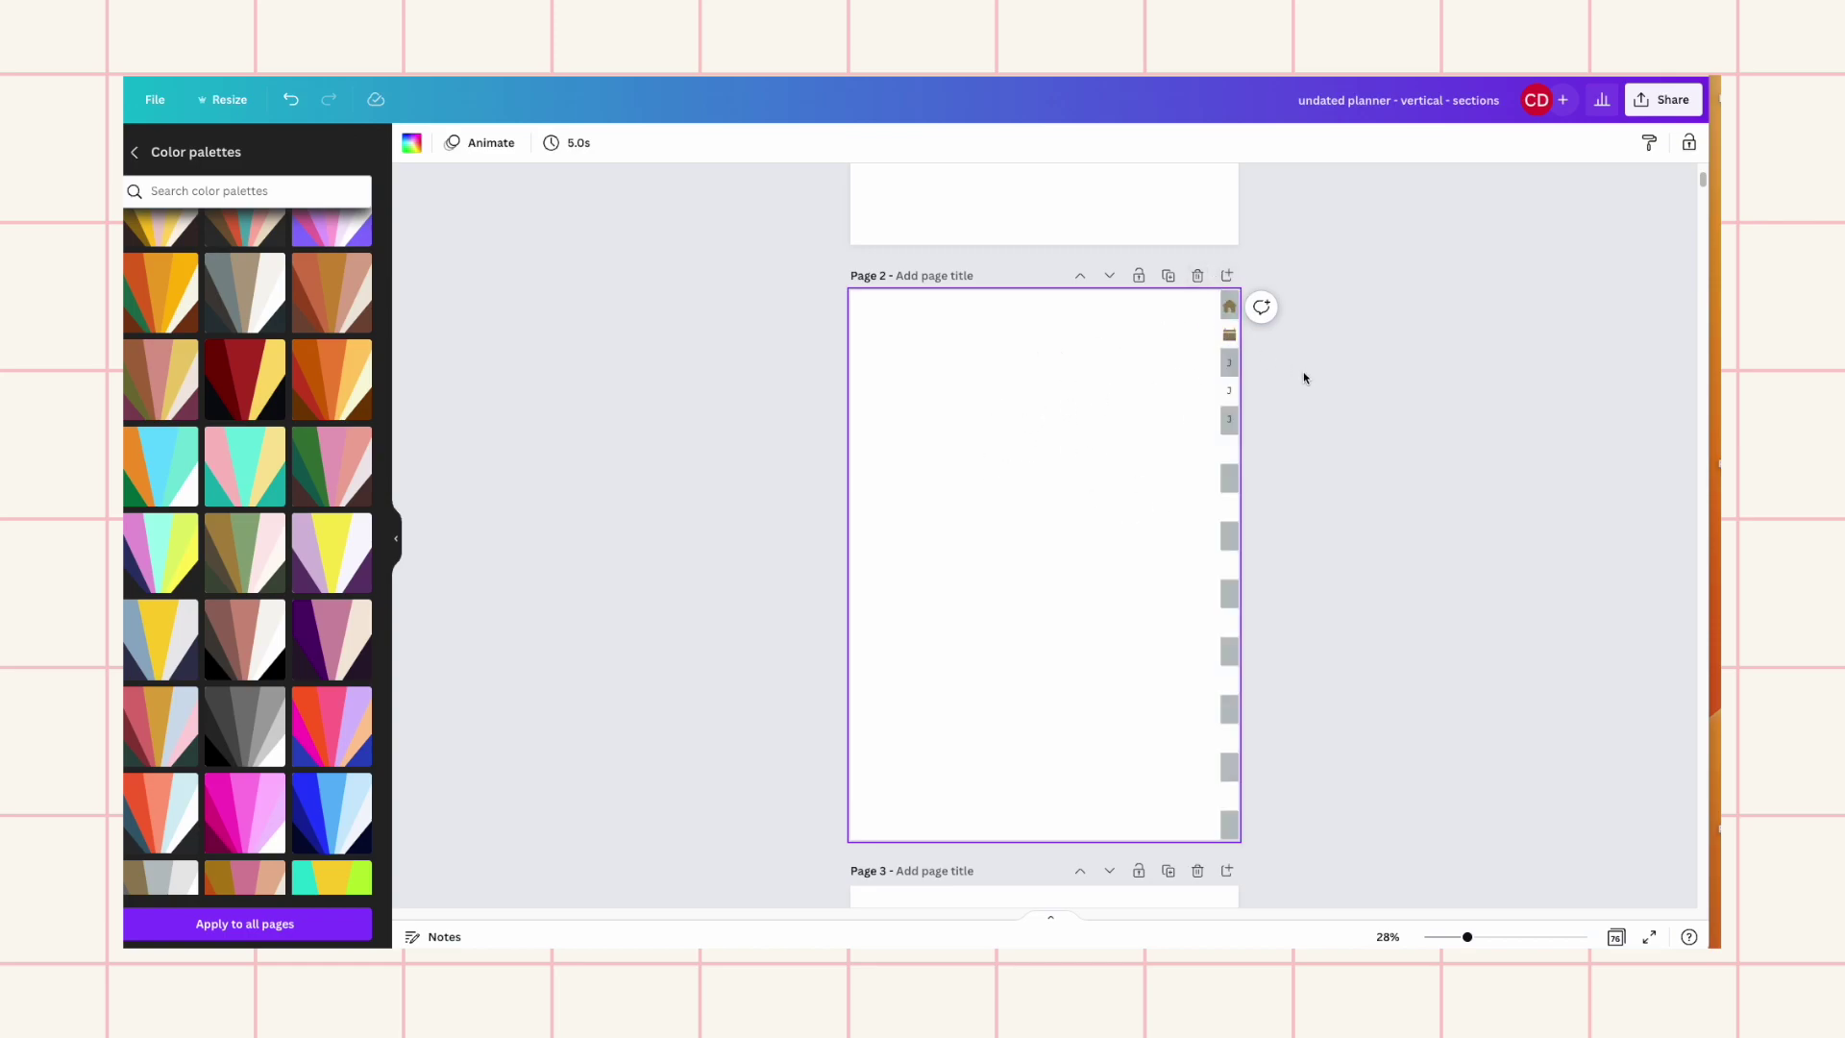
{"action": "scroll", "coordinate": [1359, 432], "scroll_direction": "down", "scroll_amount": 5}
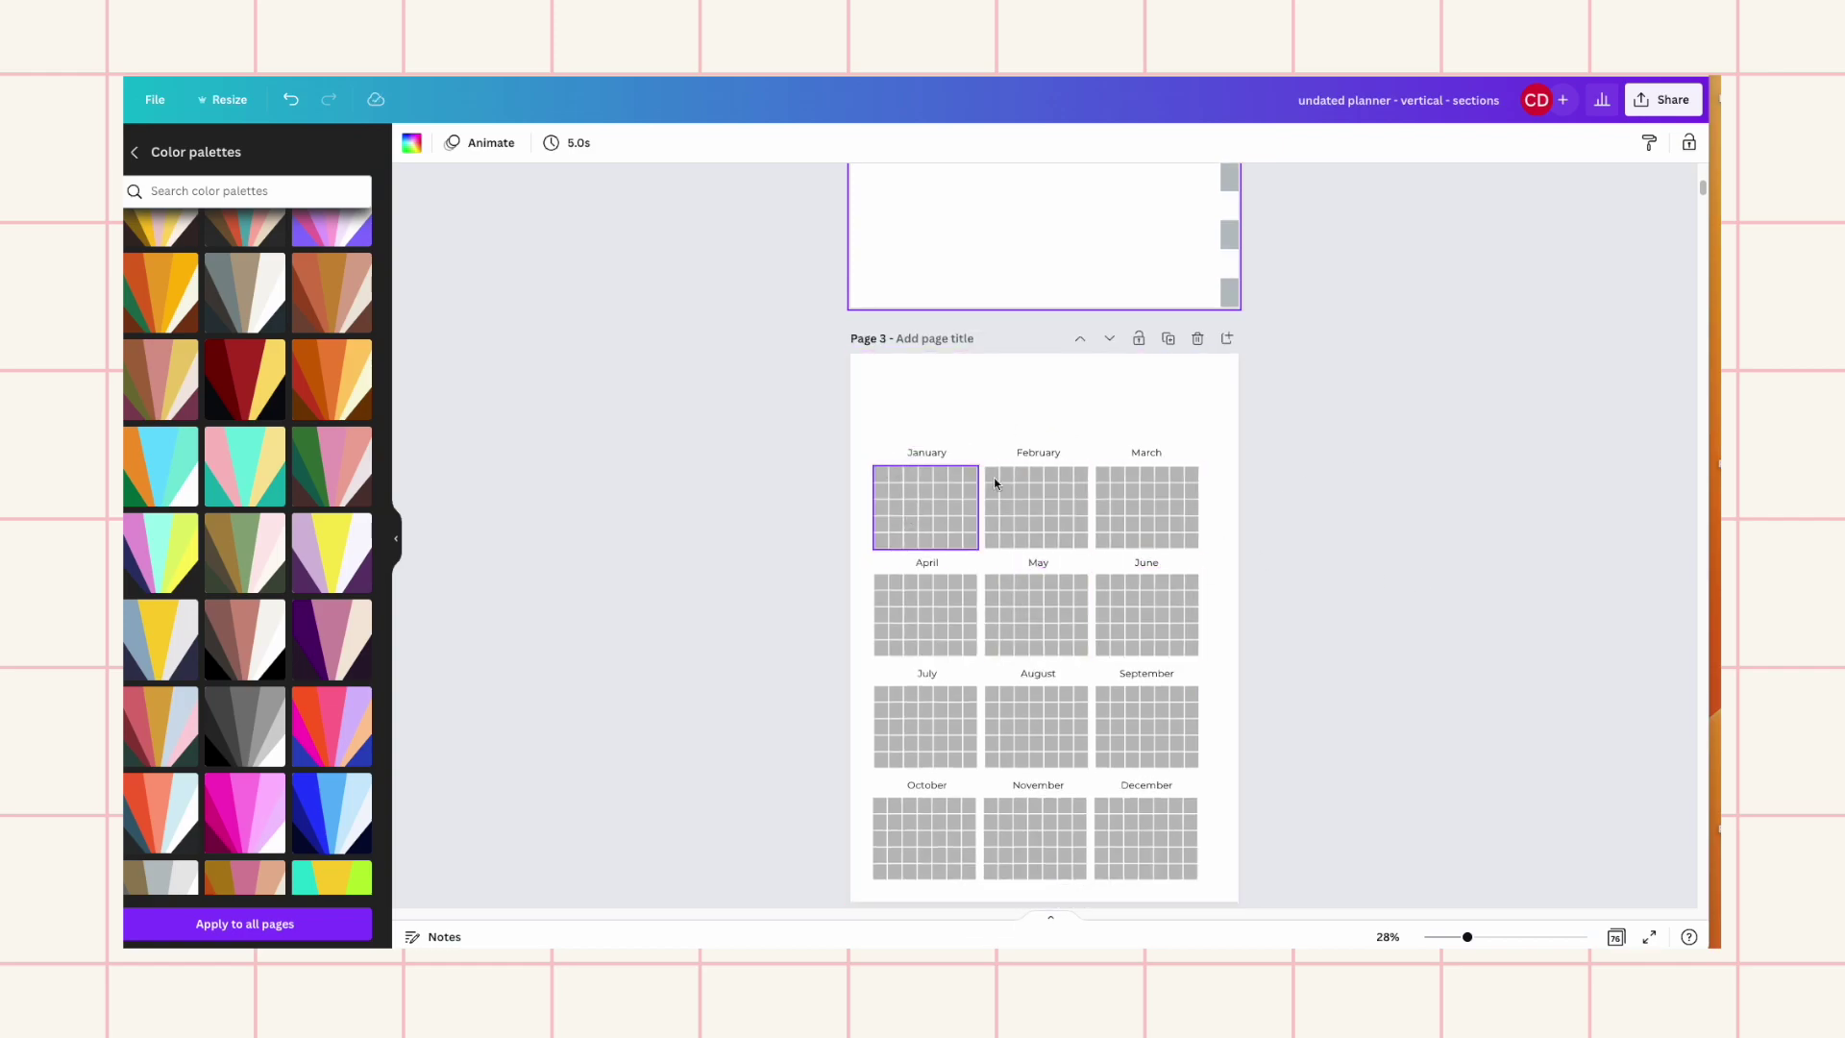
{"action": "left_click", "coordinate": [945, 495]}
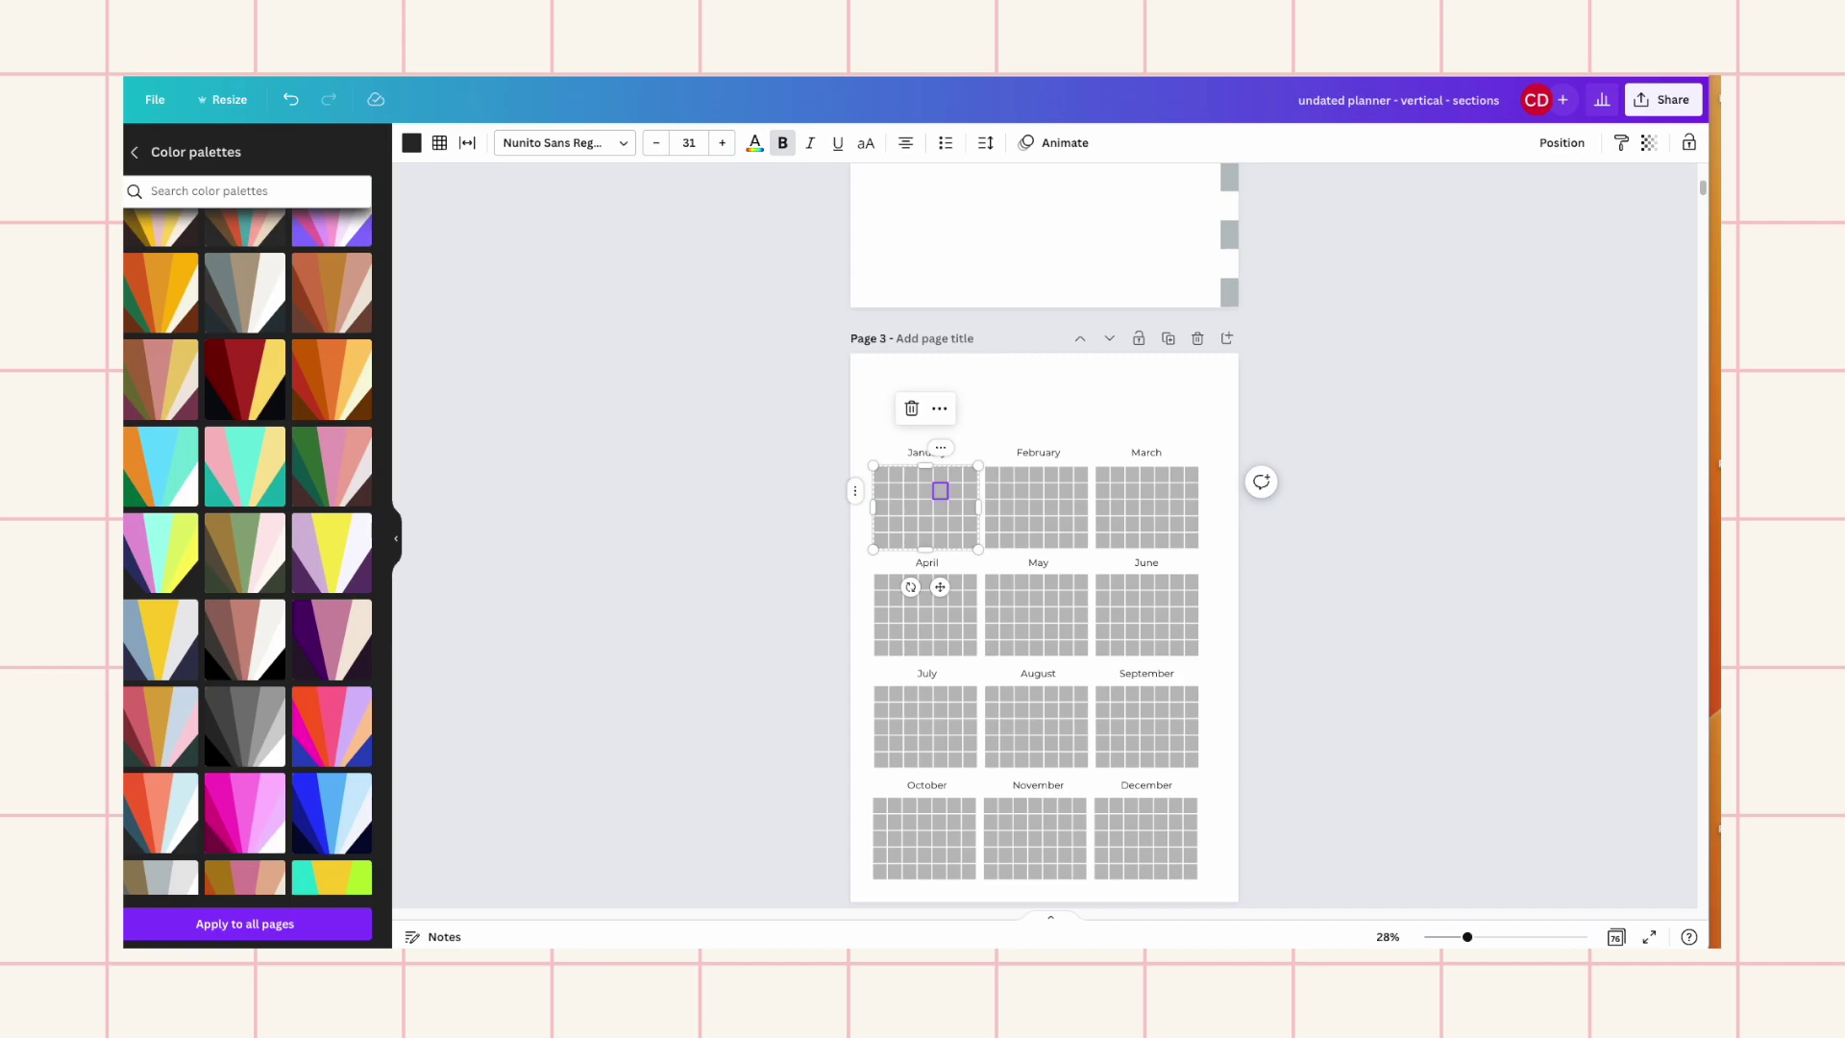
{"action": "left_click", "coordinate": [122, 221]}
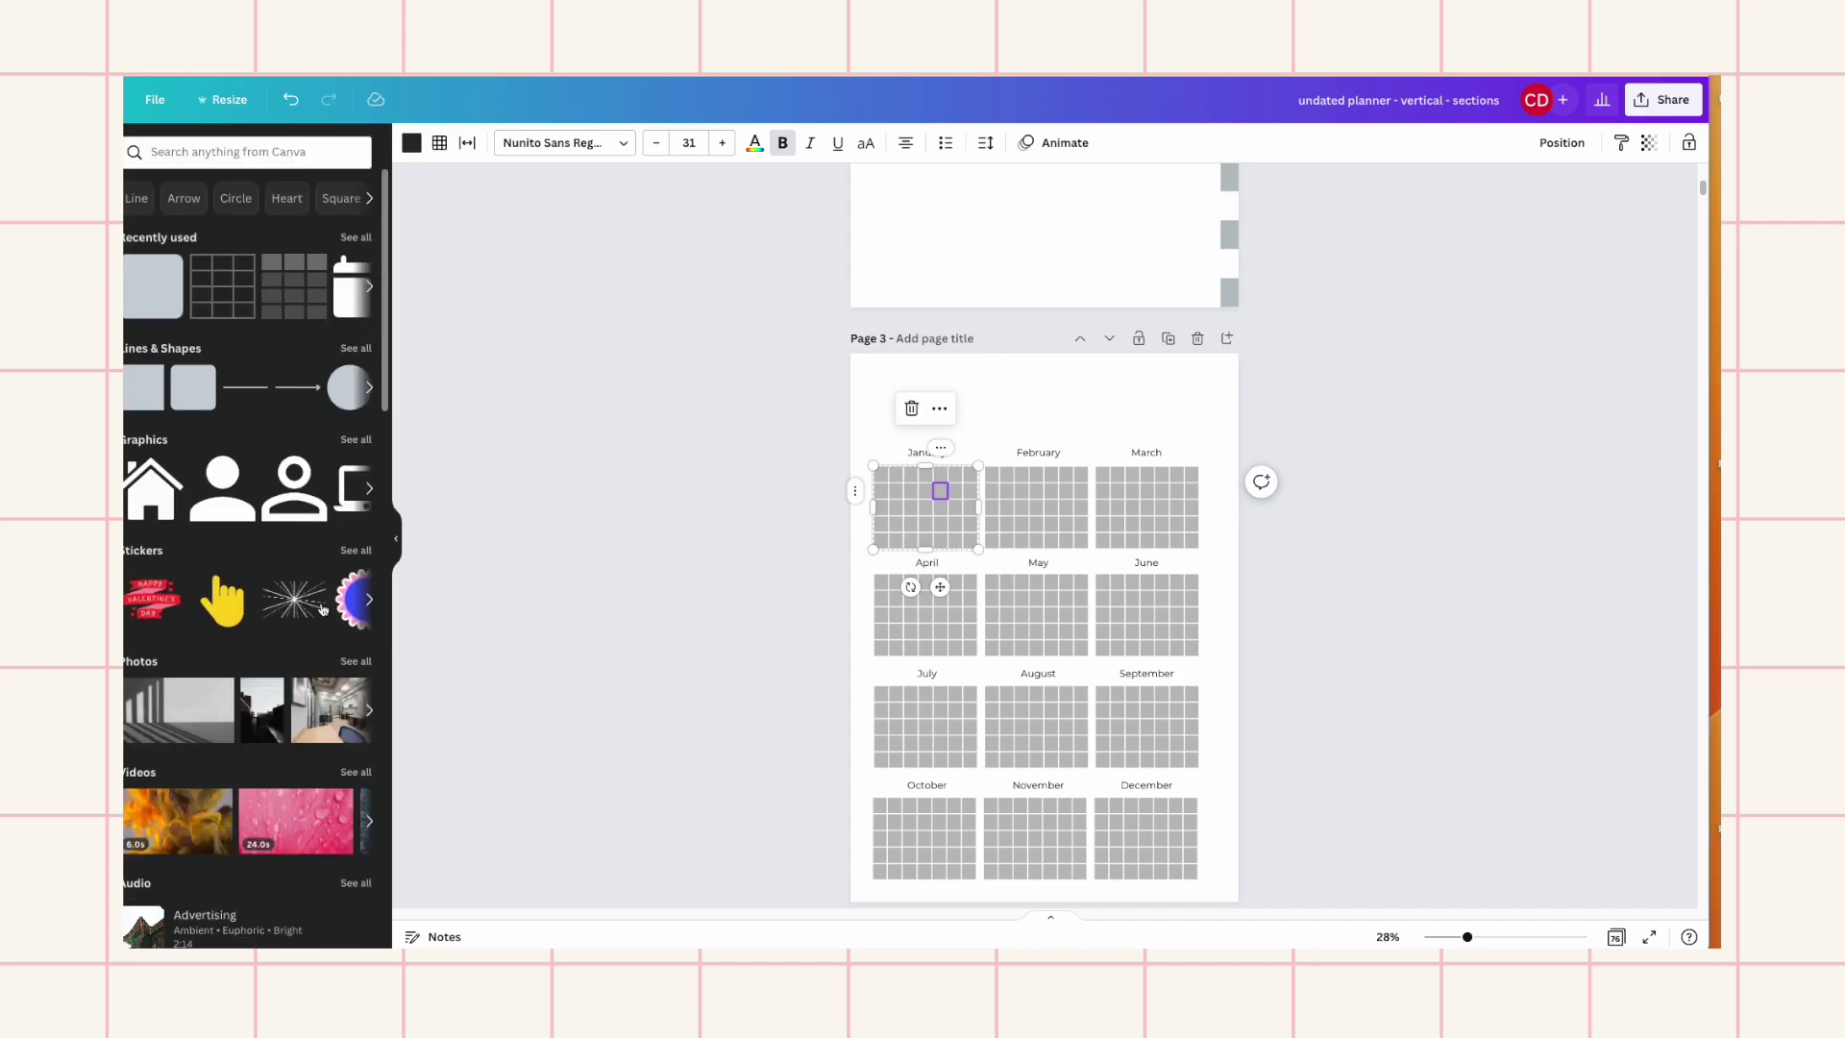
Deselect the January calendar and select the October mini calendar on page 3
{"action": "scroll", "coordinate": [323, 608], "scroll_direction": "down", "scroll_amount": 15}
{"action": "scroll", "coordinate": [216, 632], "scroll_direction": "up", "scroll_amount": 10}
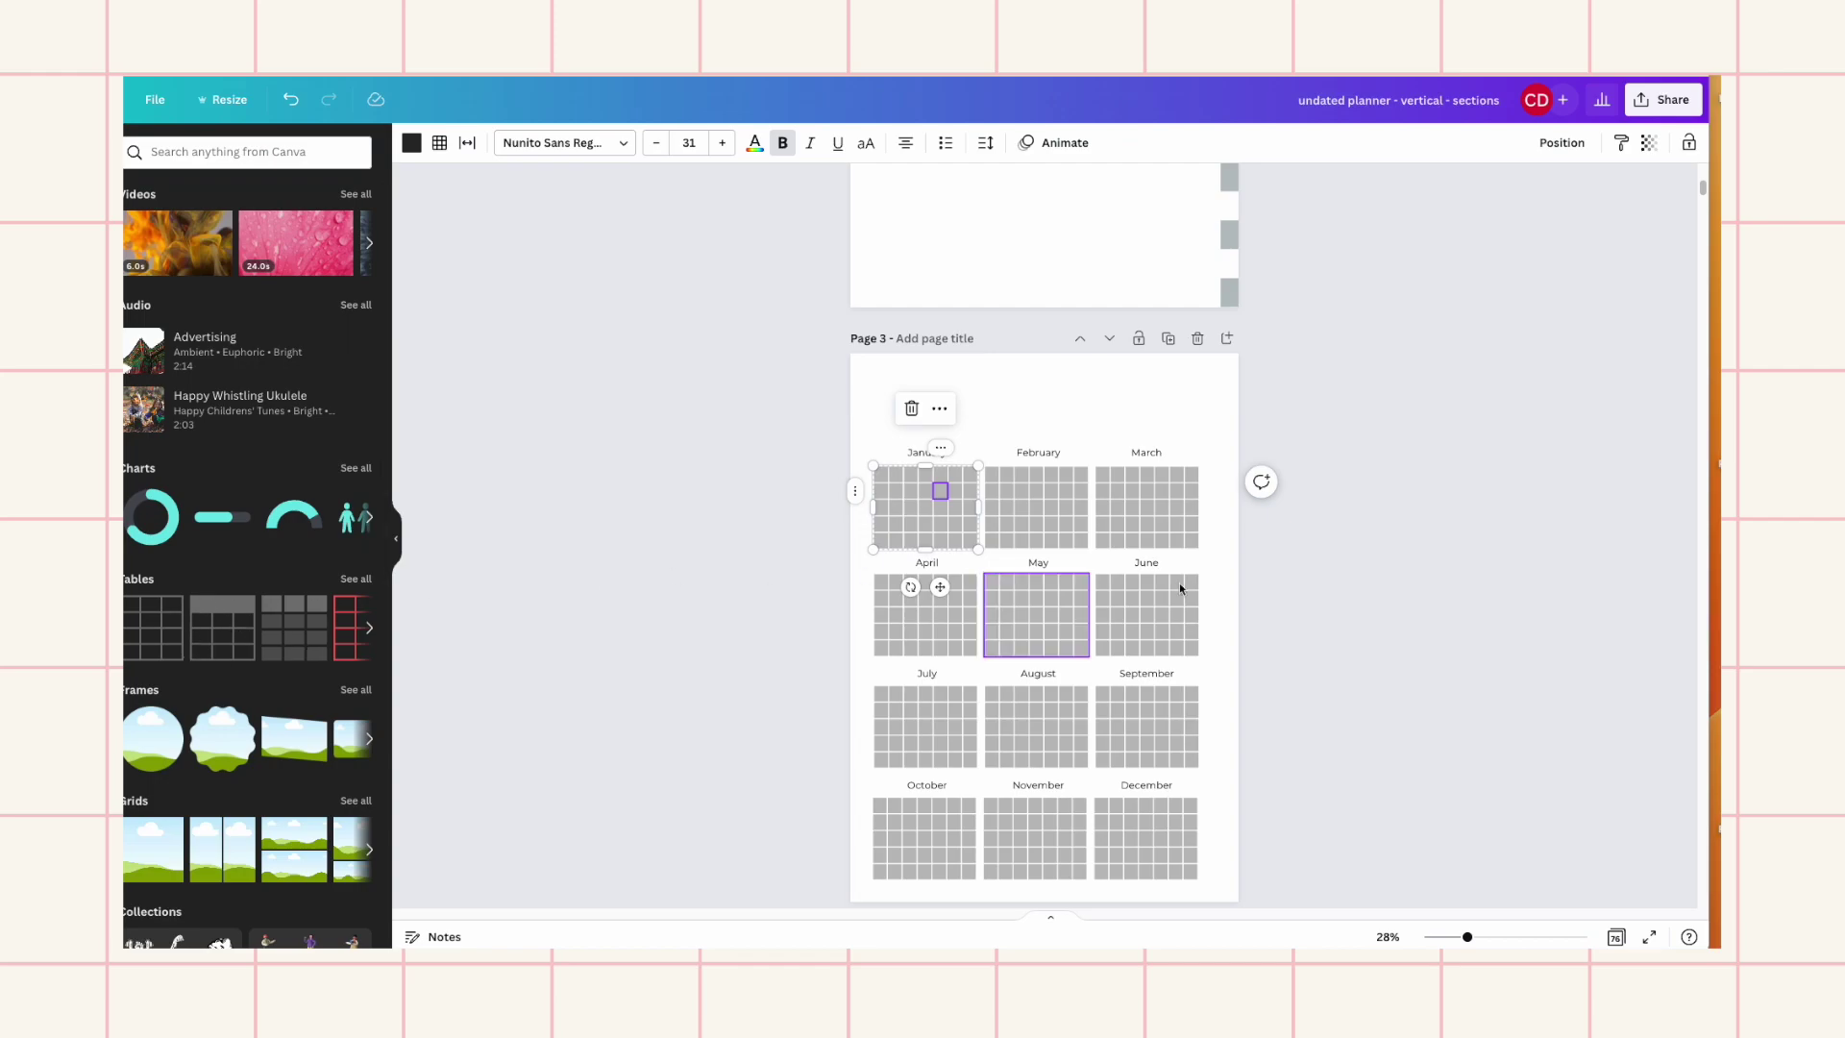
{"action": "left_click", "coordinate": [1435, 598]}
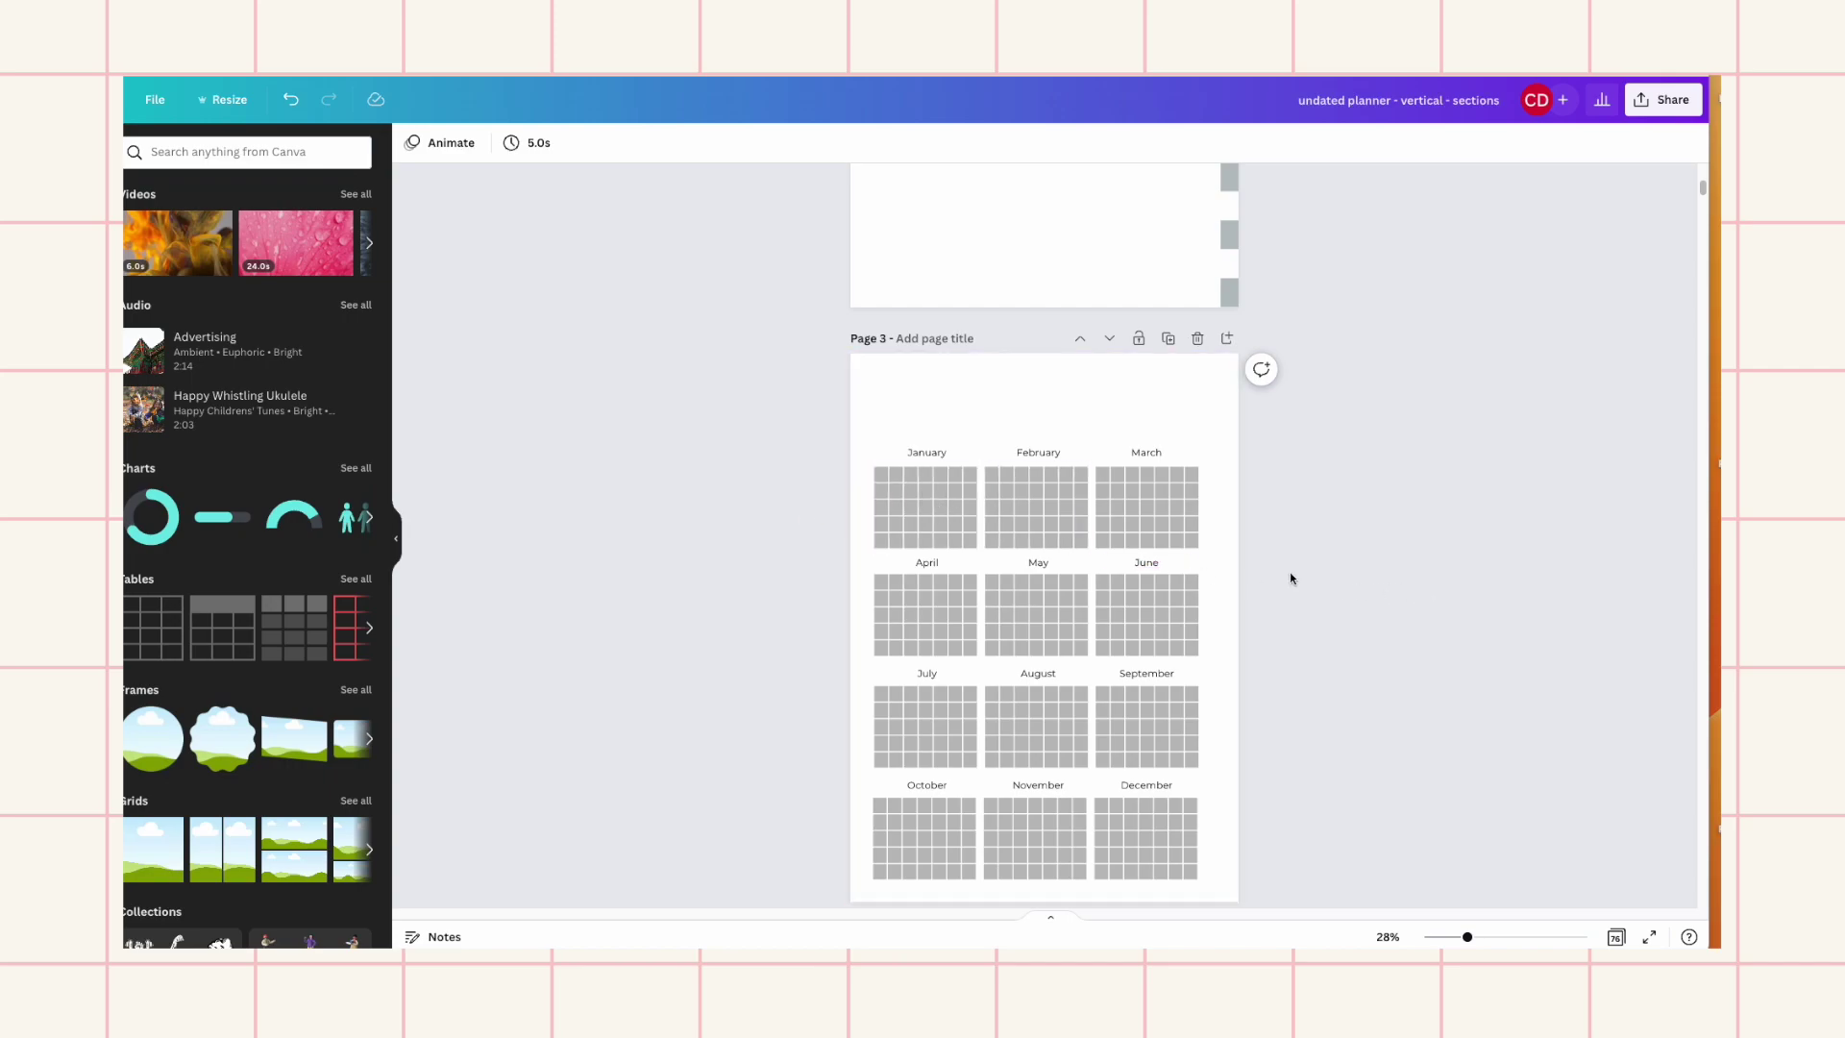
{"action": "scroll", "coordinate": [1282, 567], "scroll_direction": "down", "scroll_amount": 4}
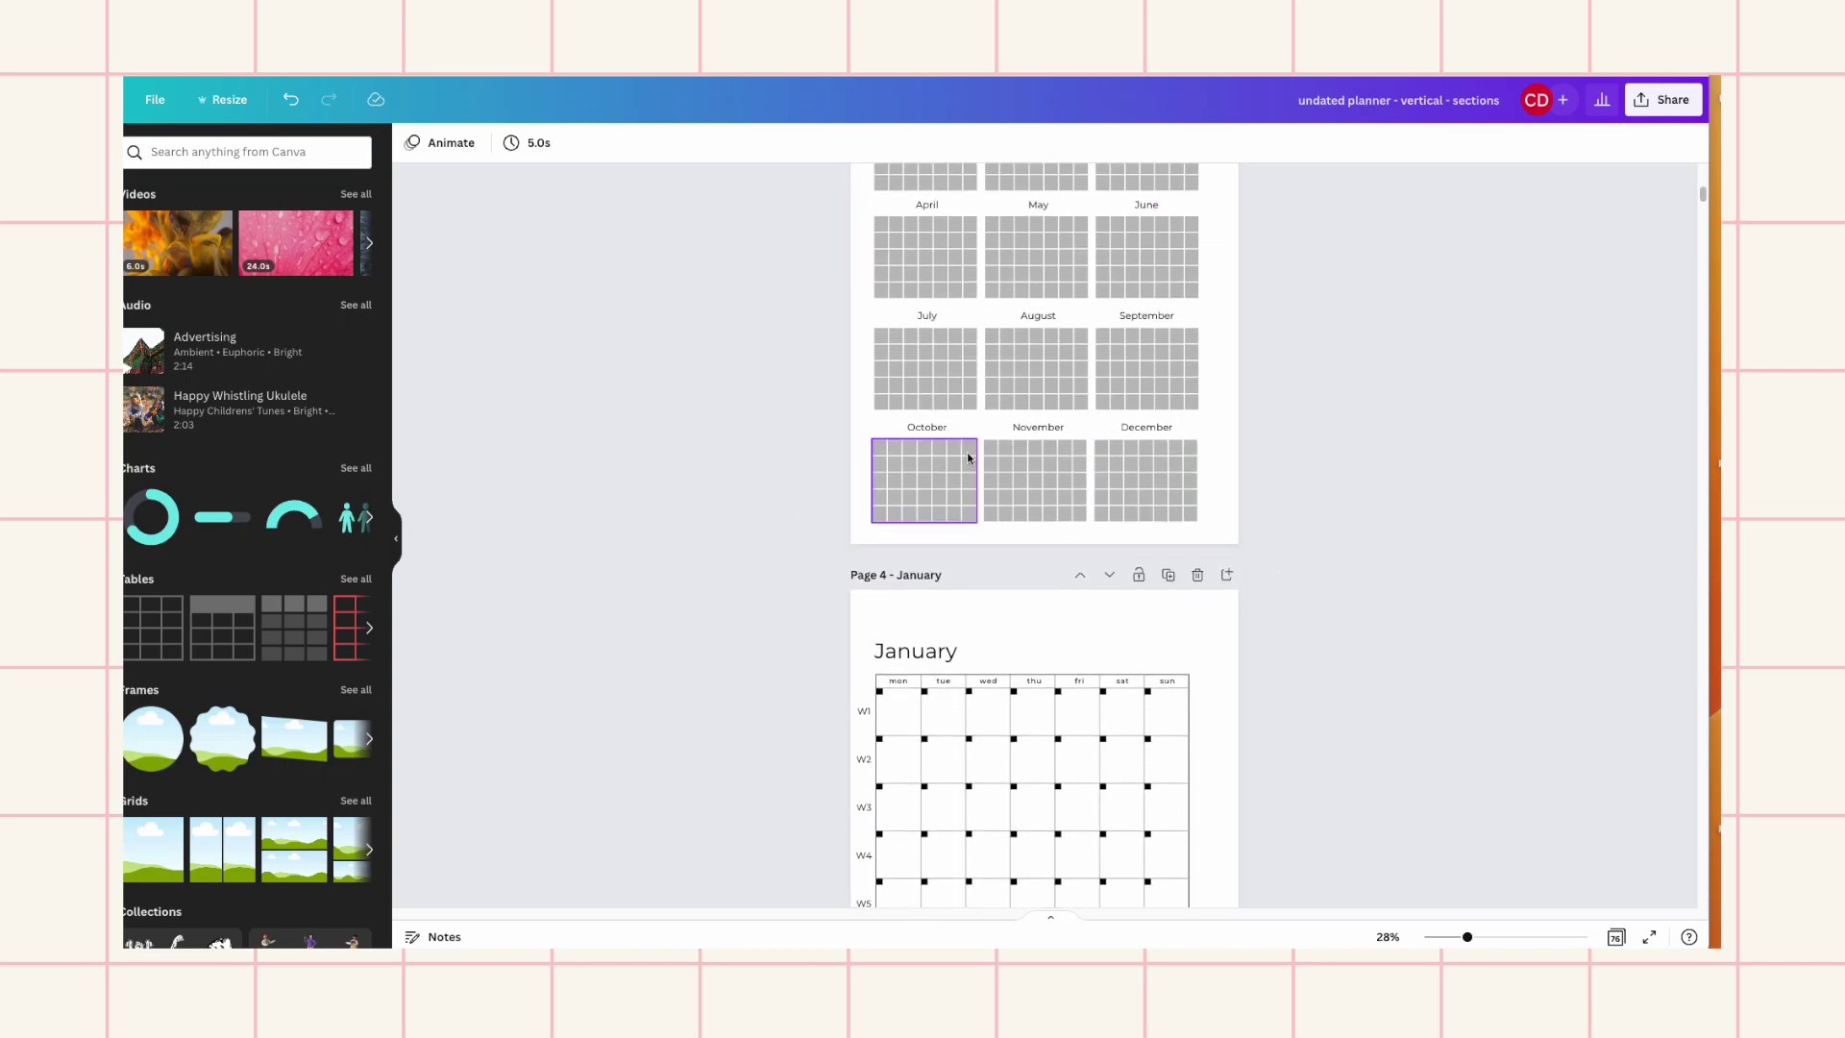
{"action": "left_click", "coordinate": [938, 471]}
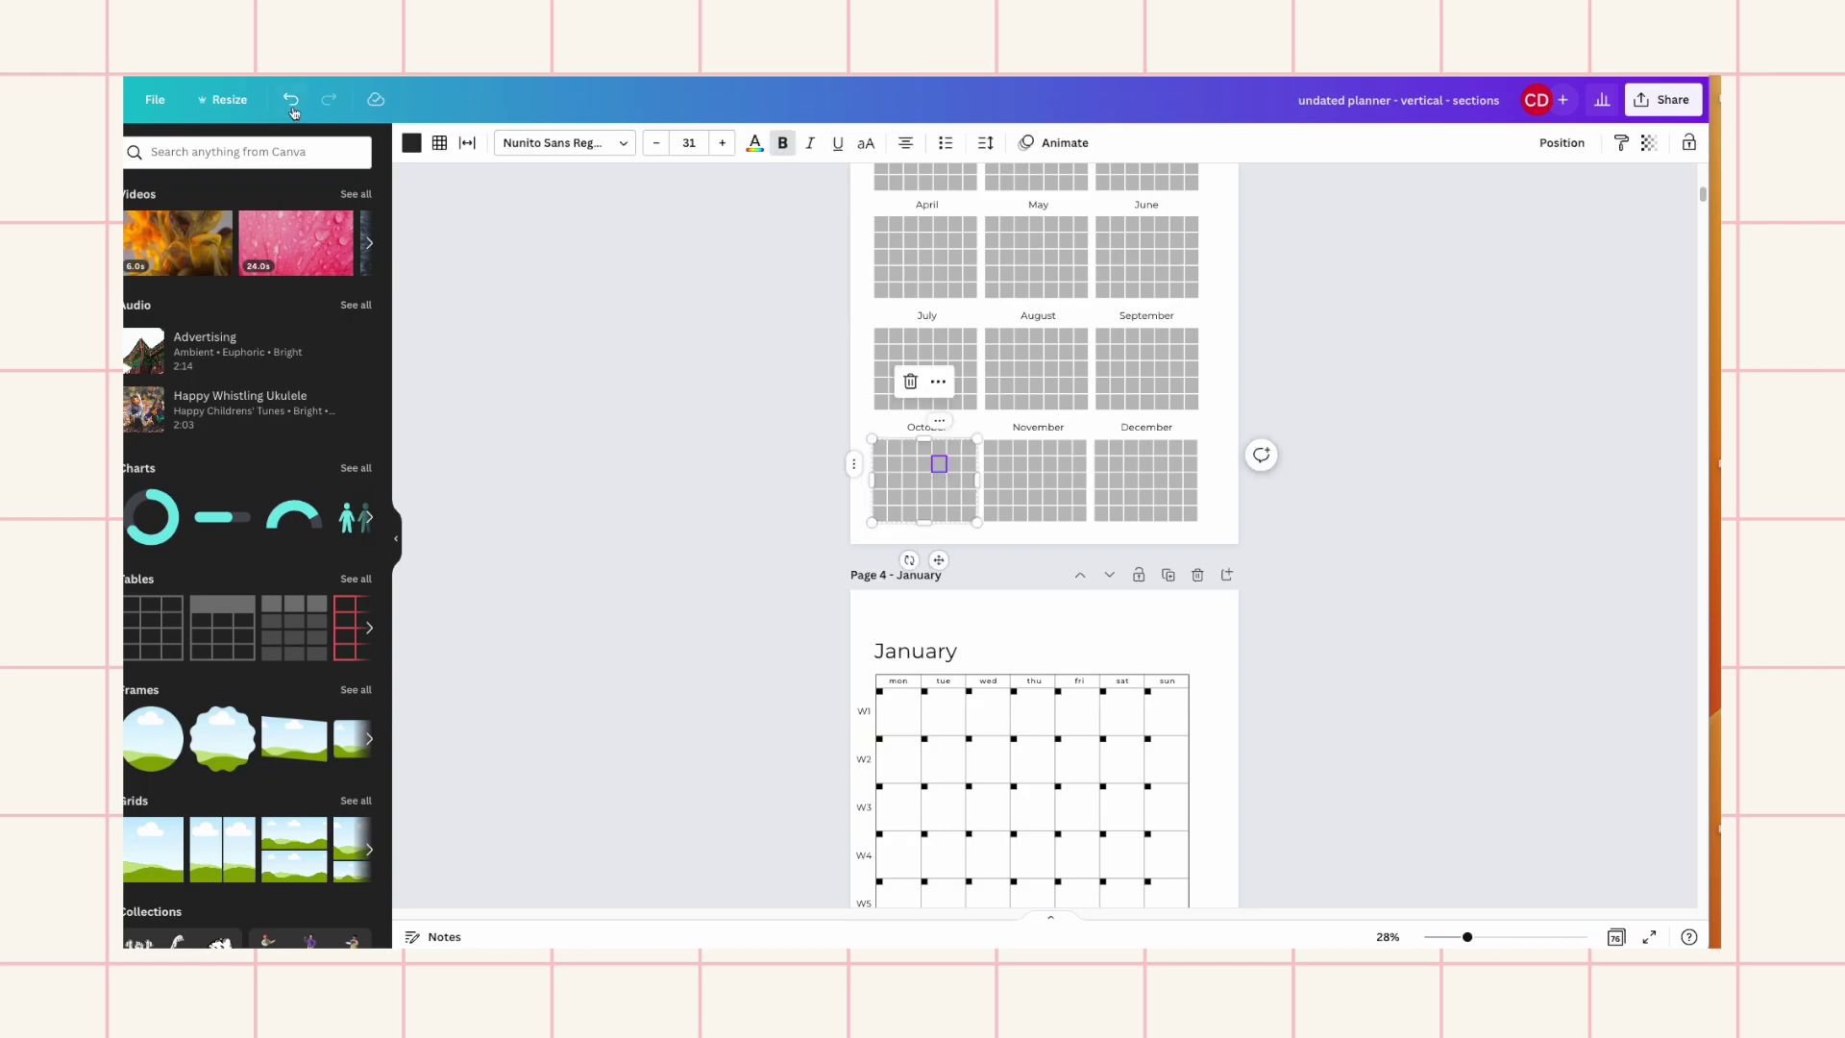
Move to page 4's January layout, select then deselect the to-do box, and list colour palettes
{"action": "scroll", "coordinate": [1470, 735], "scroll_direction": "down", "scroll_amount": 1}
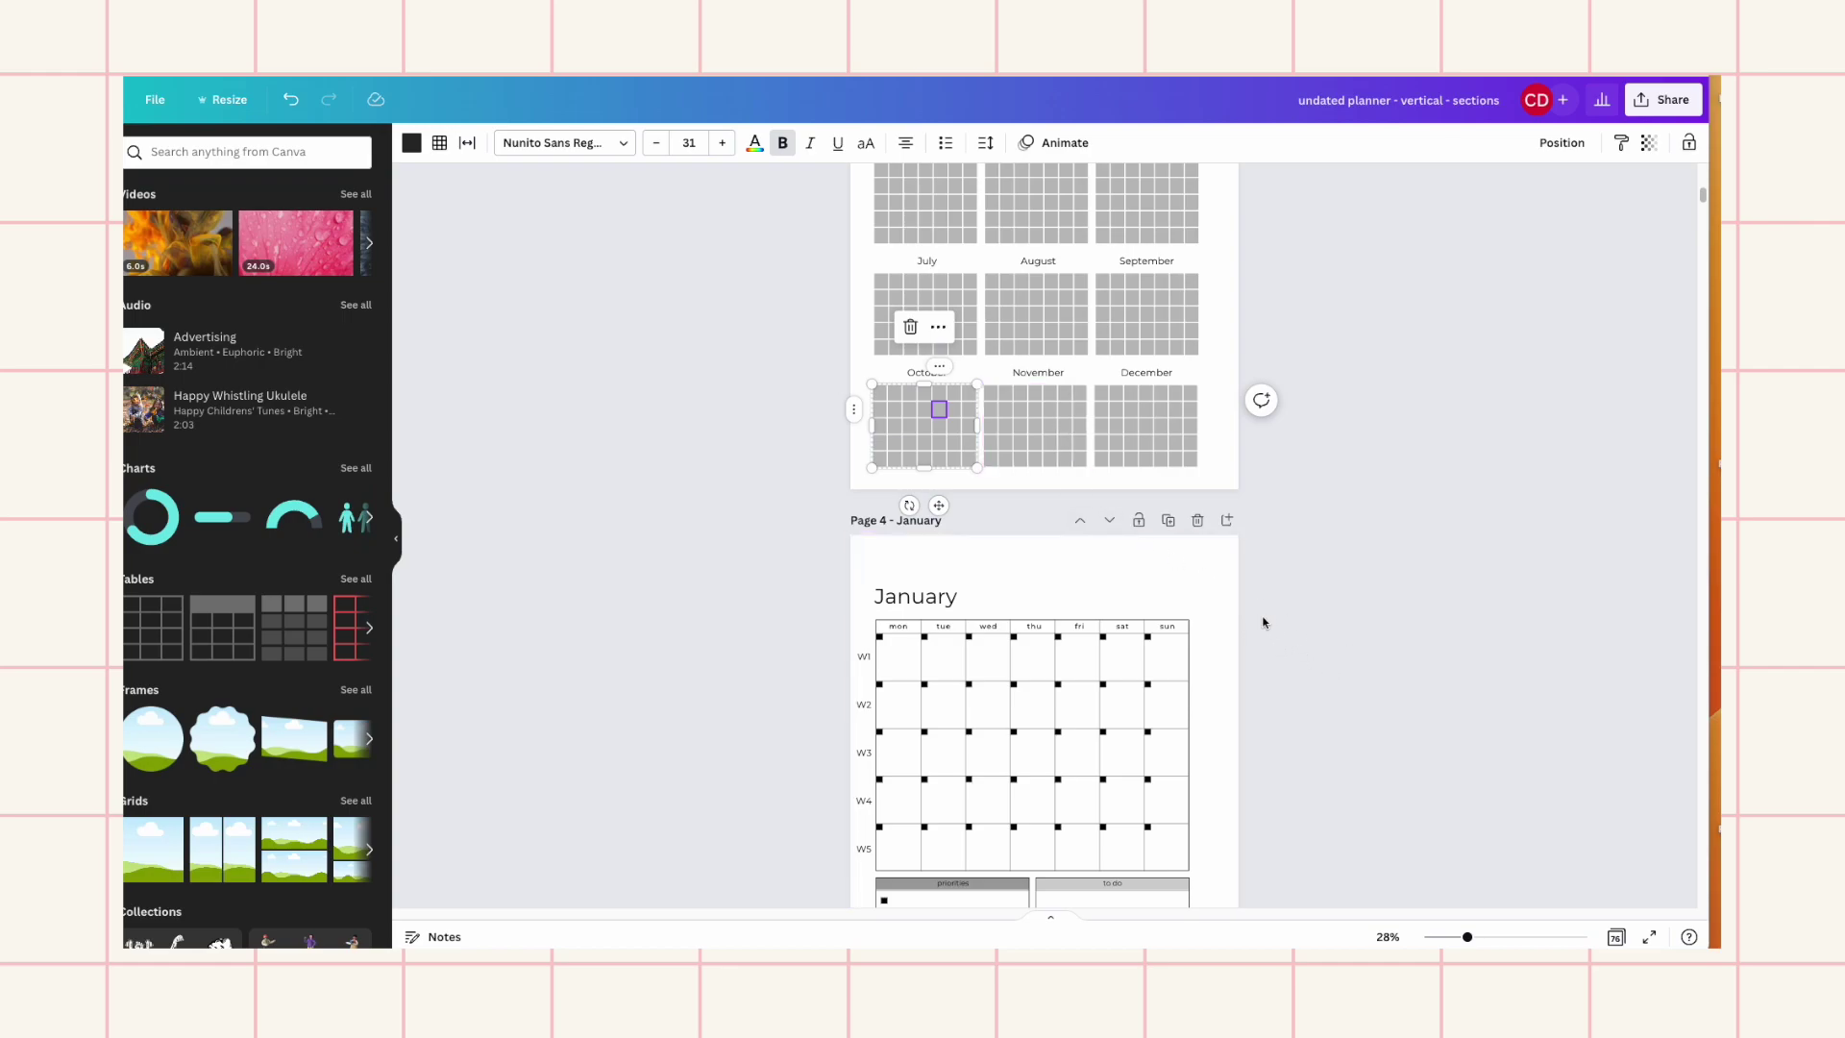
{"action": "scroll", "coordinate": [1260, 622], "scroll_direction": "down", "scroll_amount": 4}
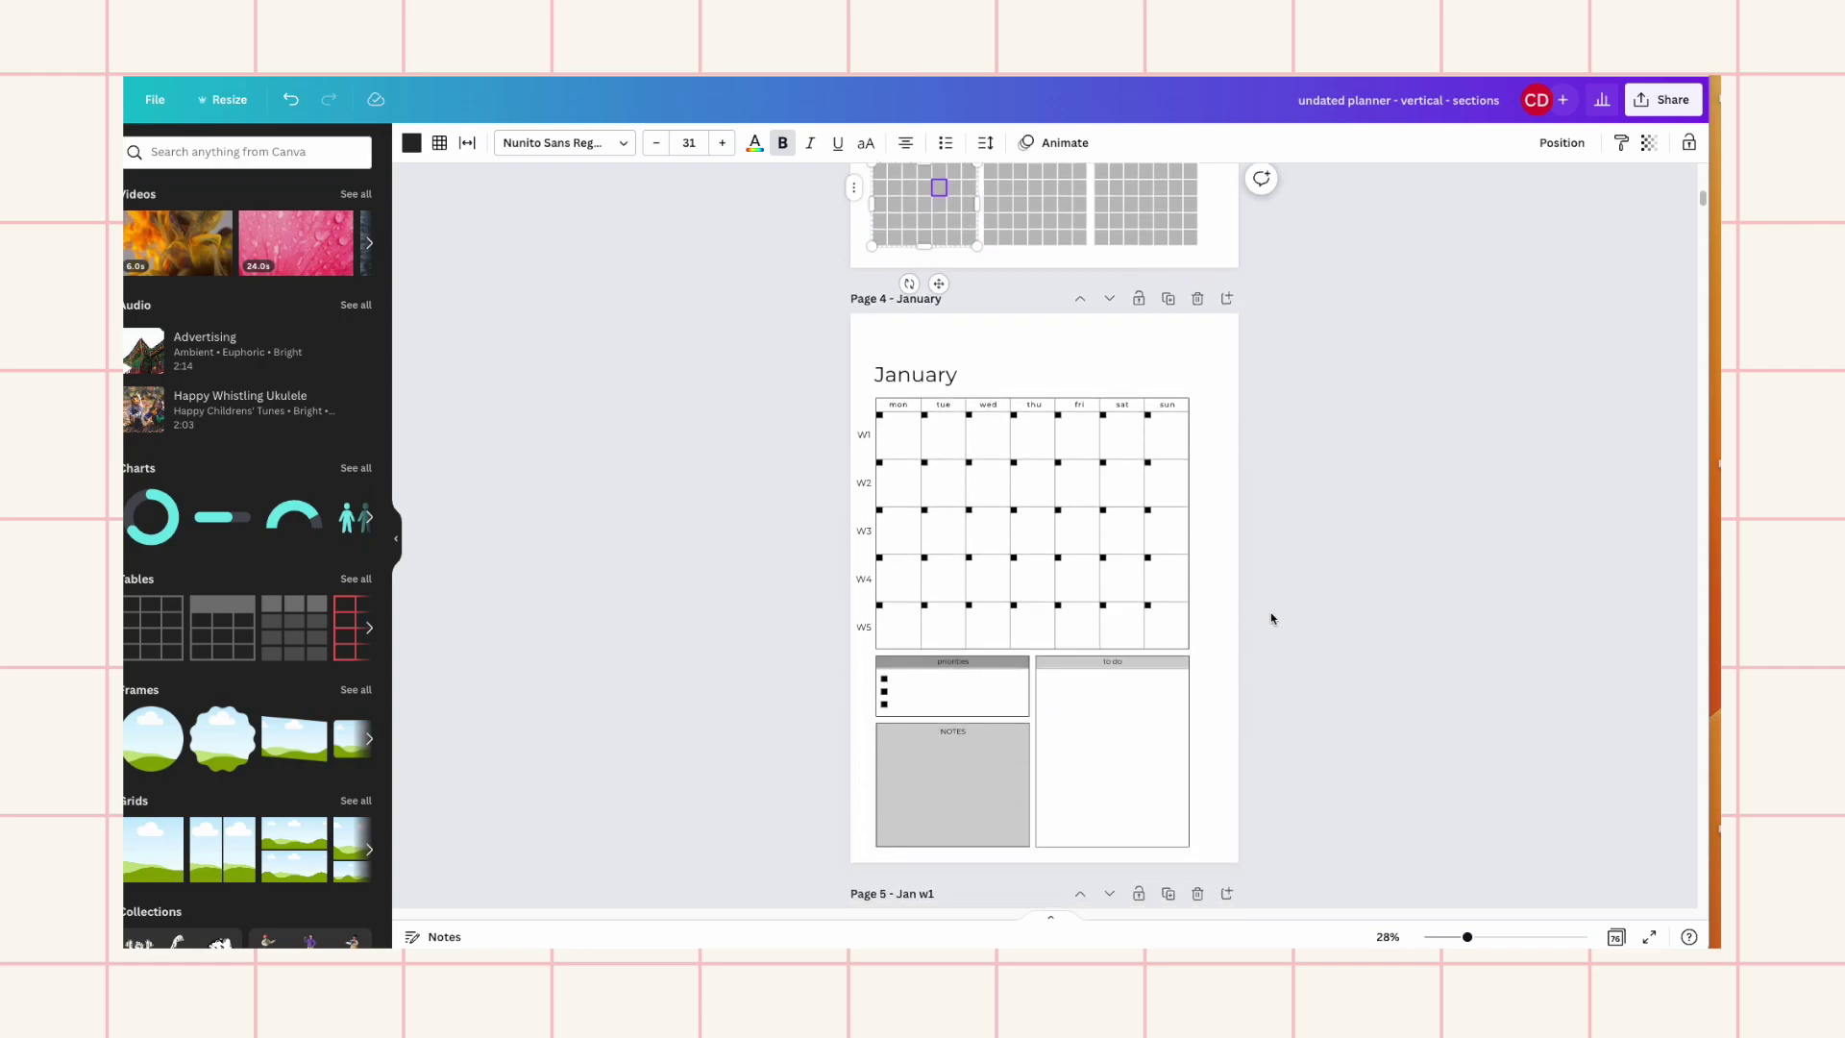
{"action": "left_click", "coordinate": [1180, 678]}
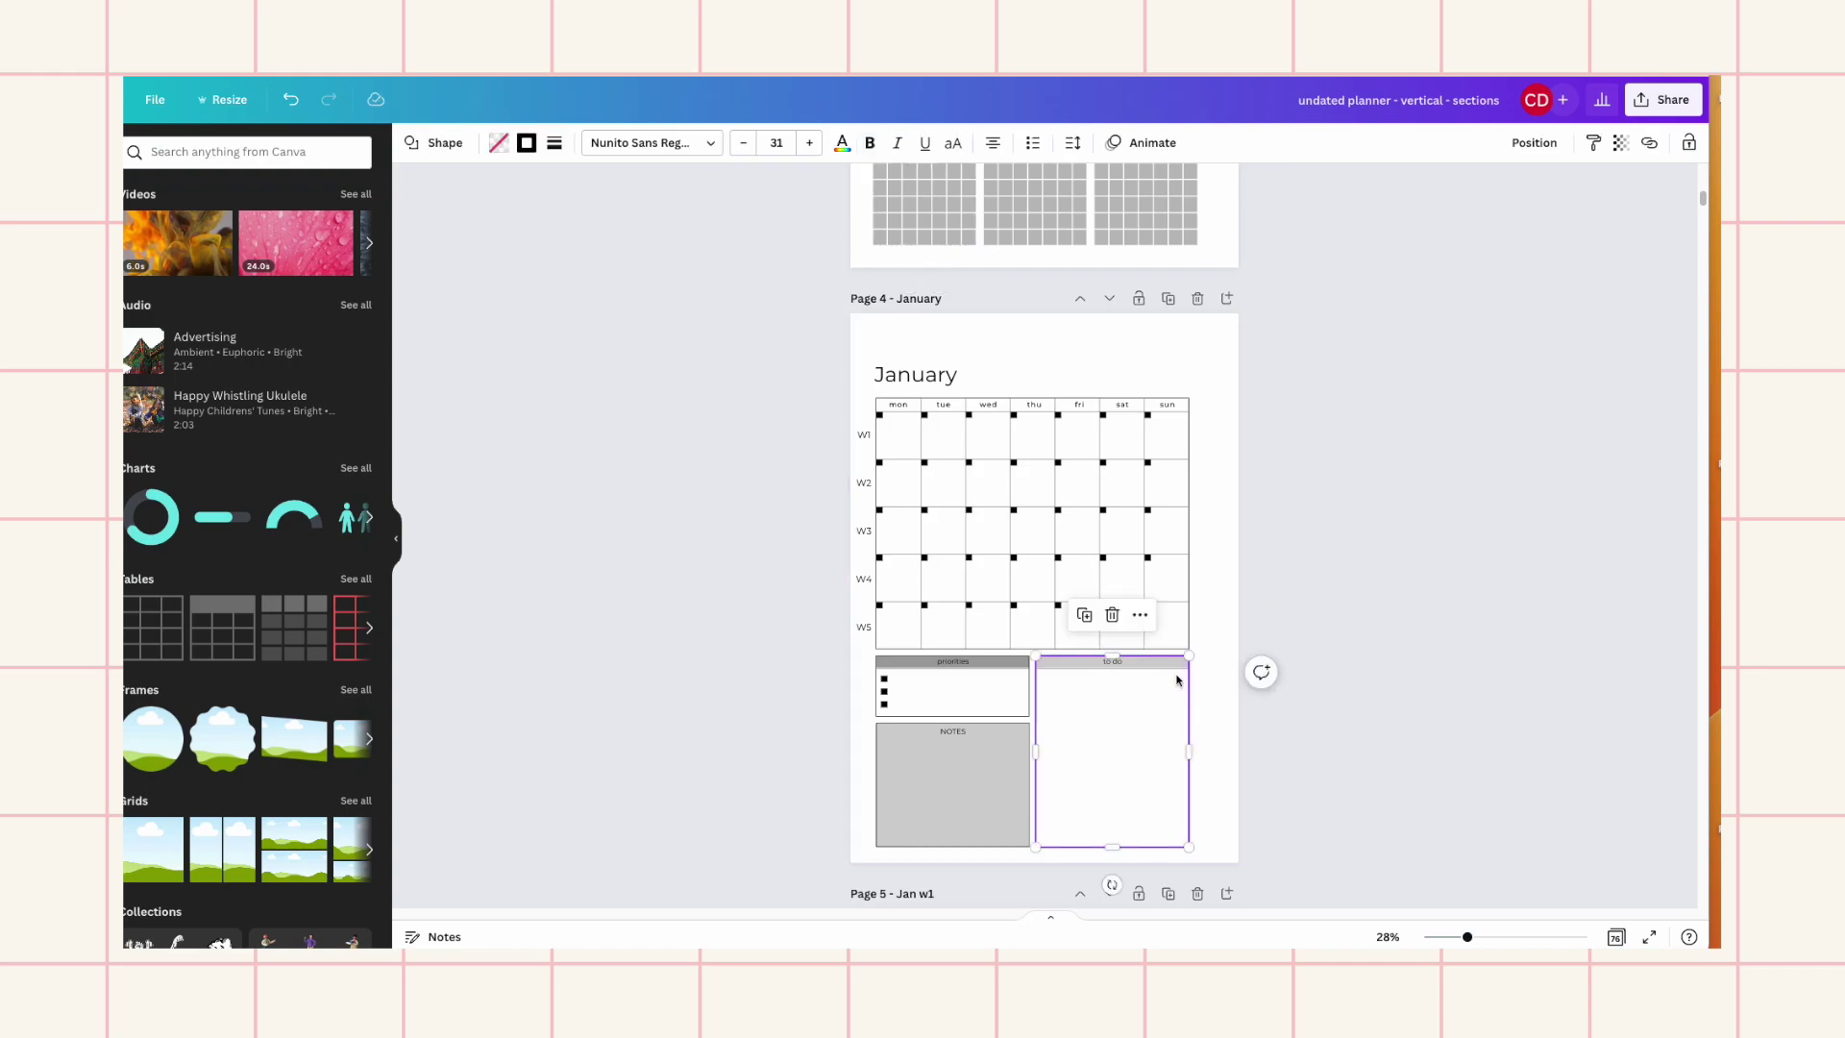
{"action": "left_click", "coordinate": [1340, 620]}
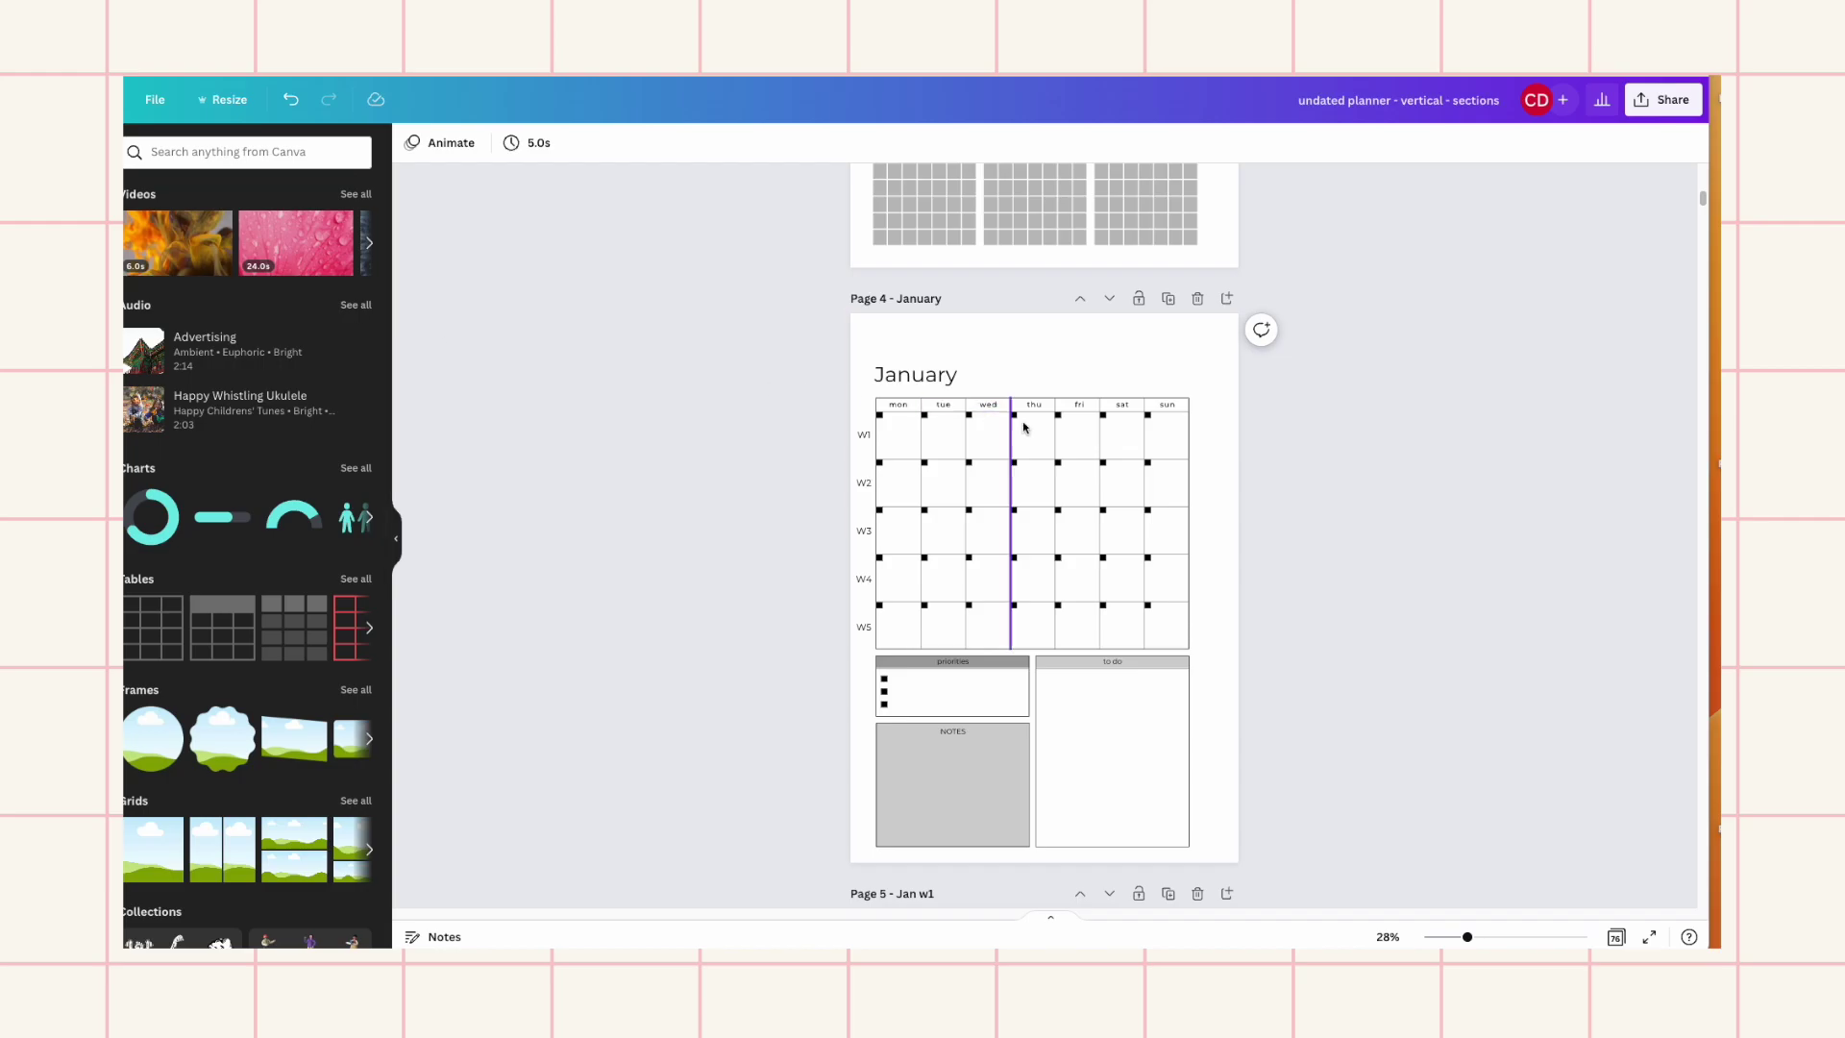
{"action": "left_click", "coordinate": [155, 179]}
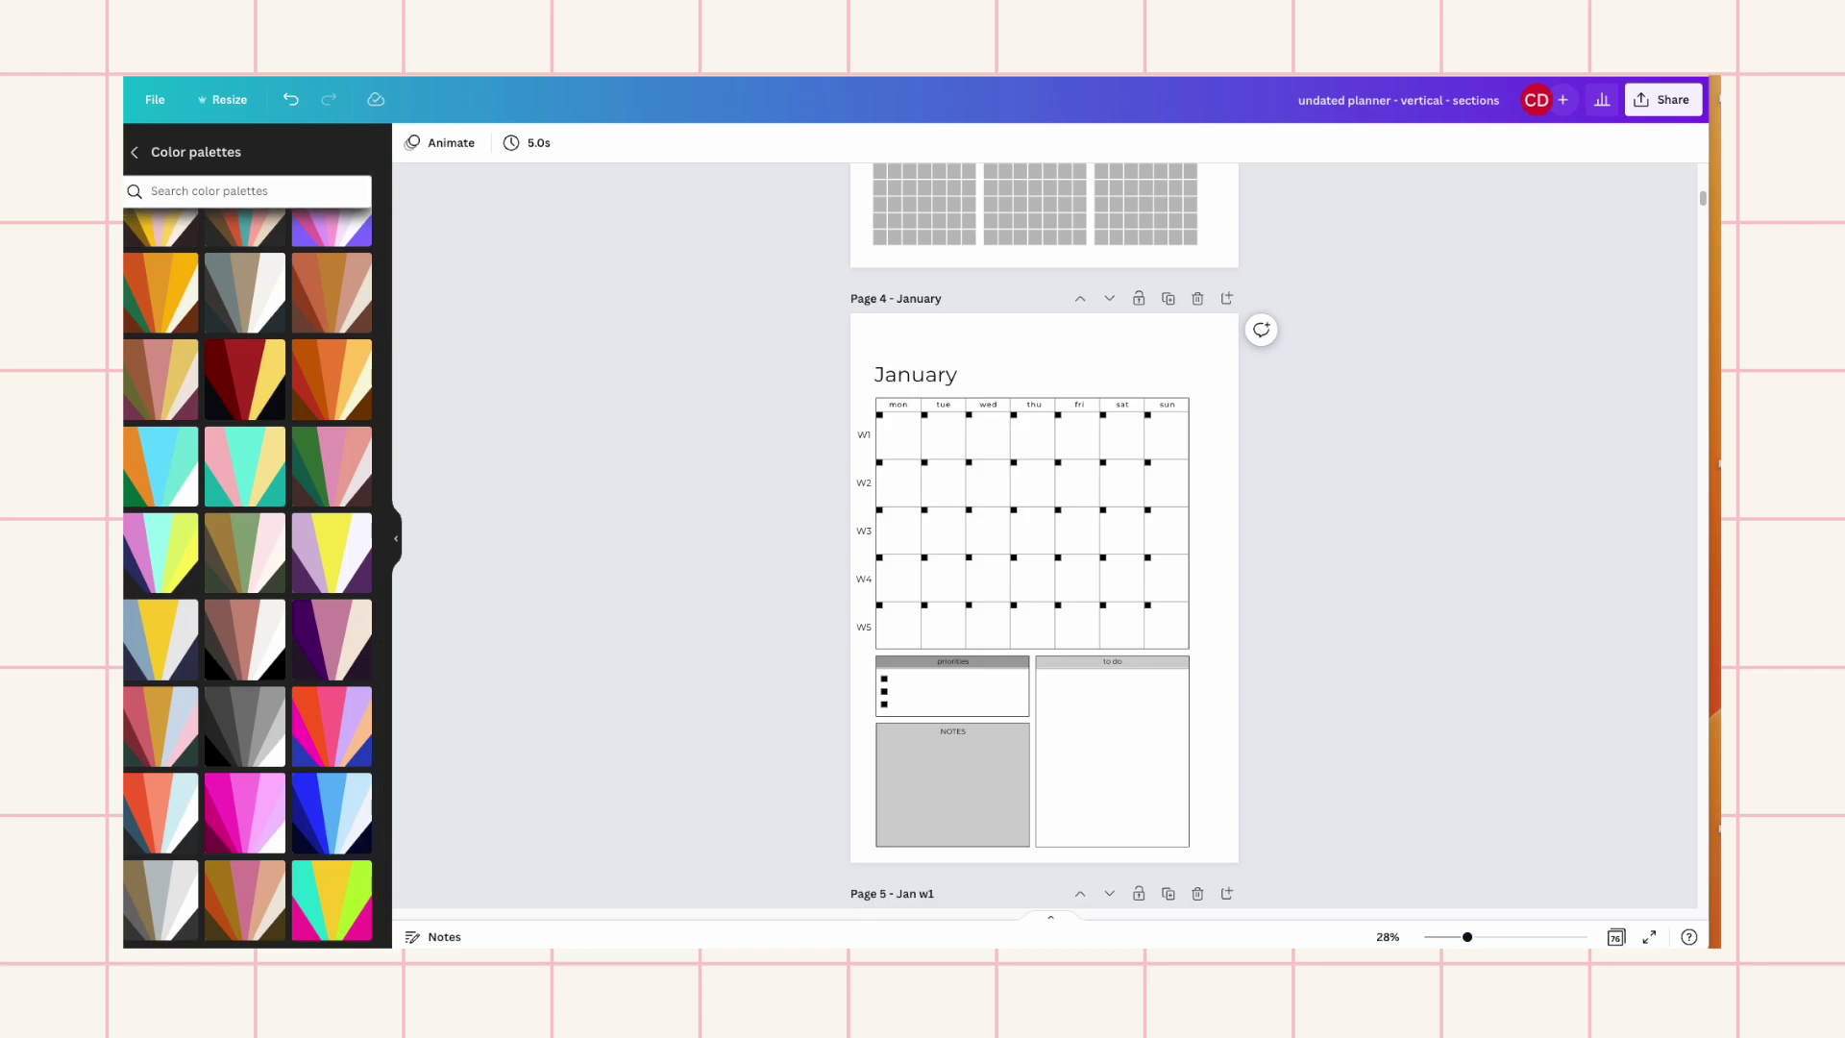
Search the templates for 'planner' and scroll through the results
{"action": "left_click", "coordinate": [134, 151]}
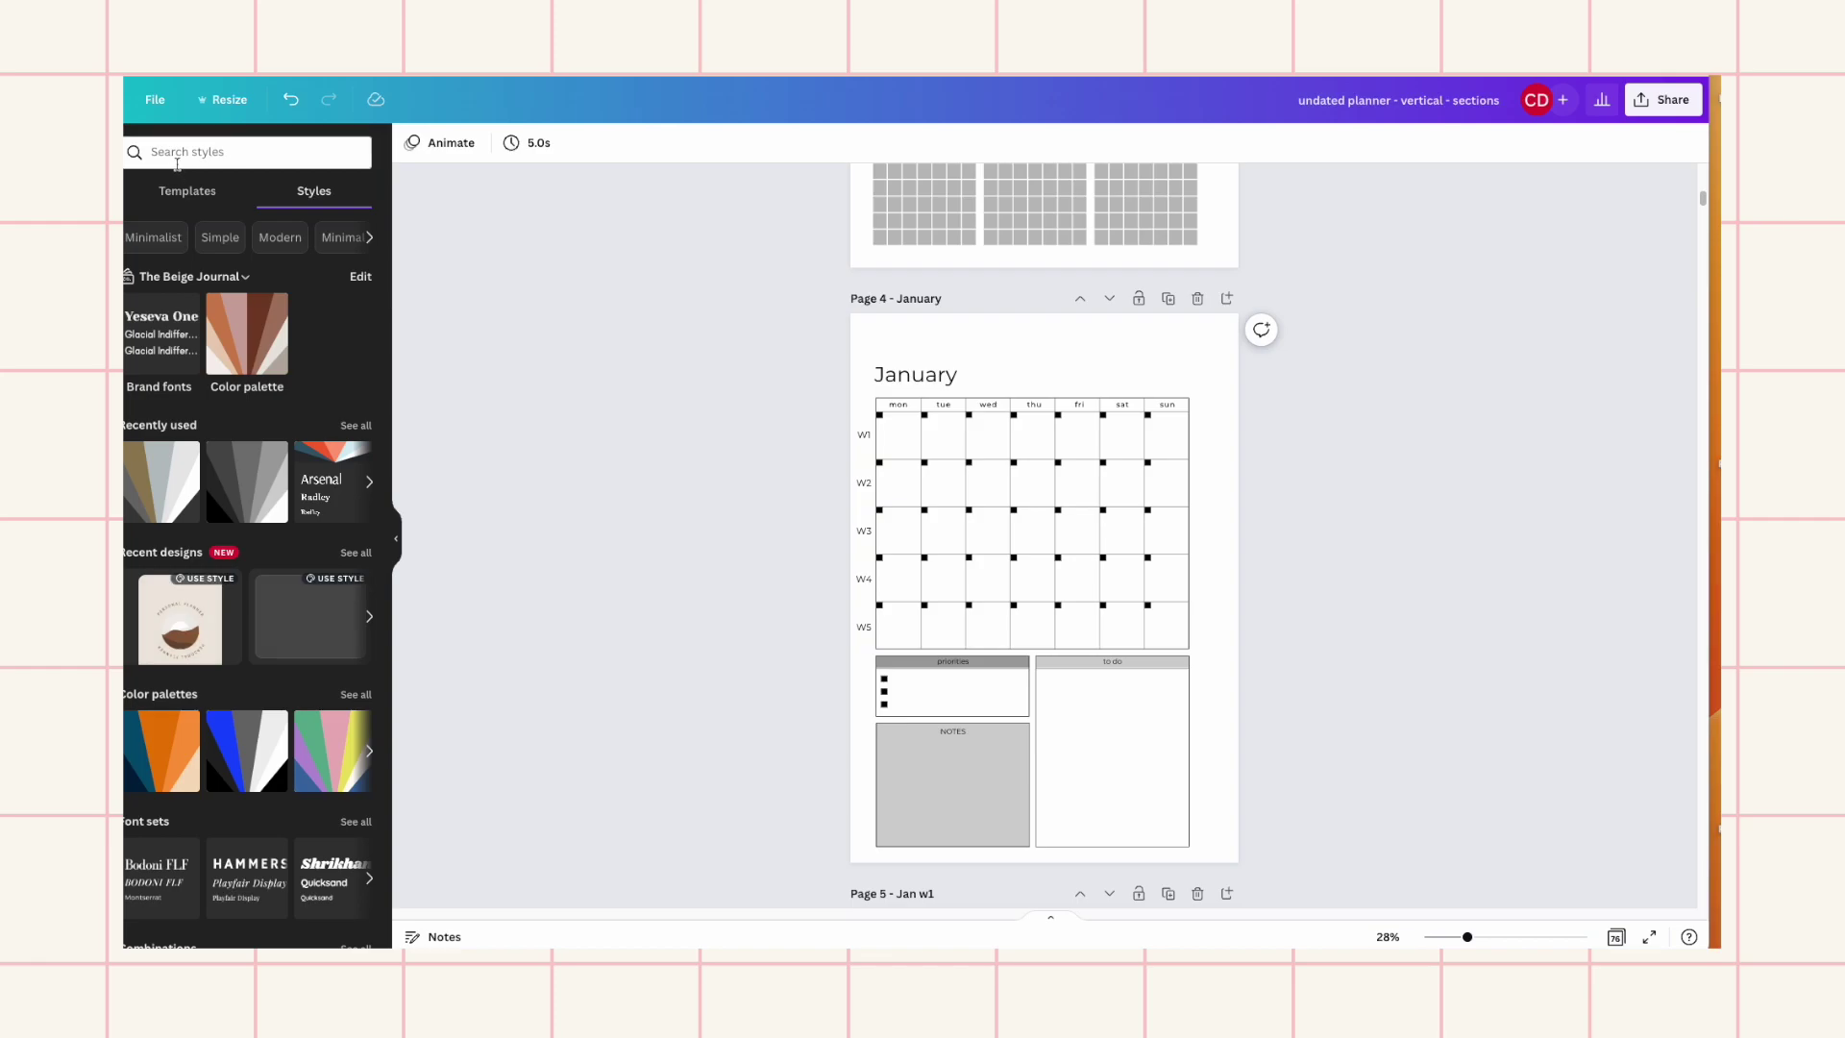
{"action": "left_click", "coordinate": [186, 193]}
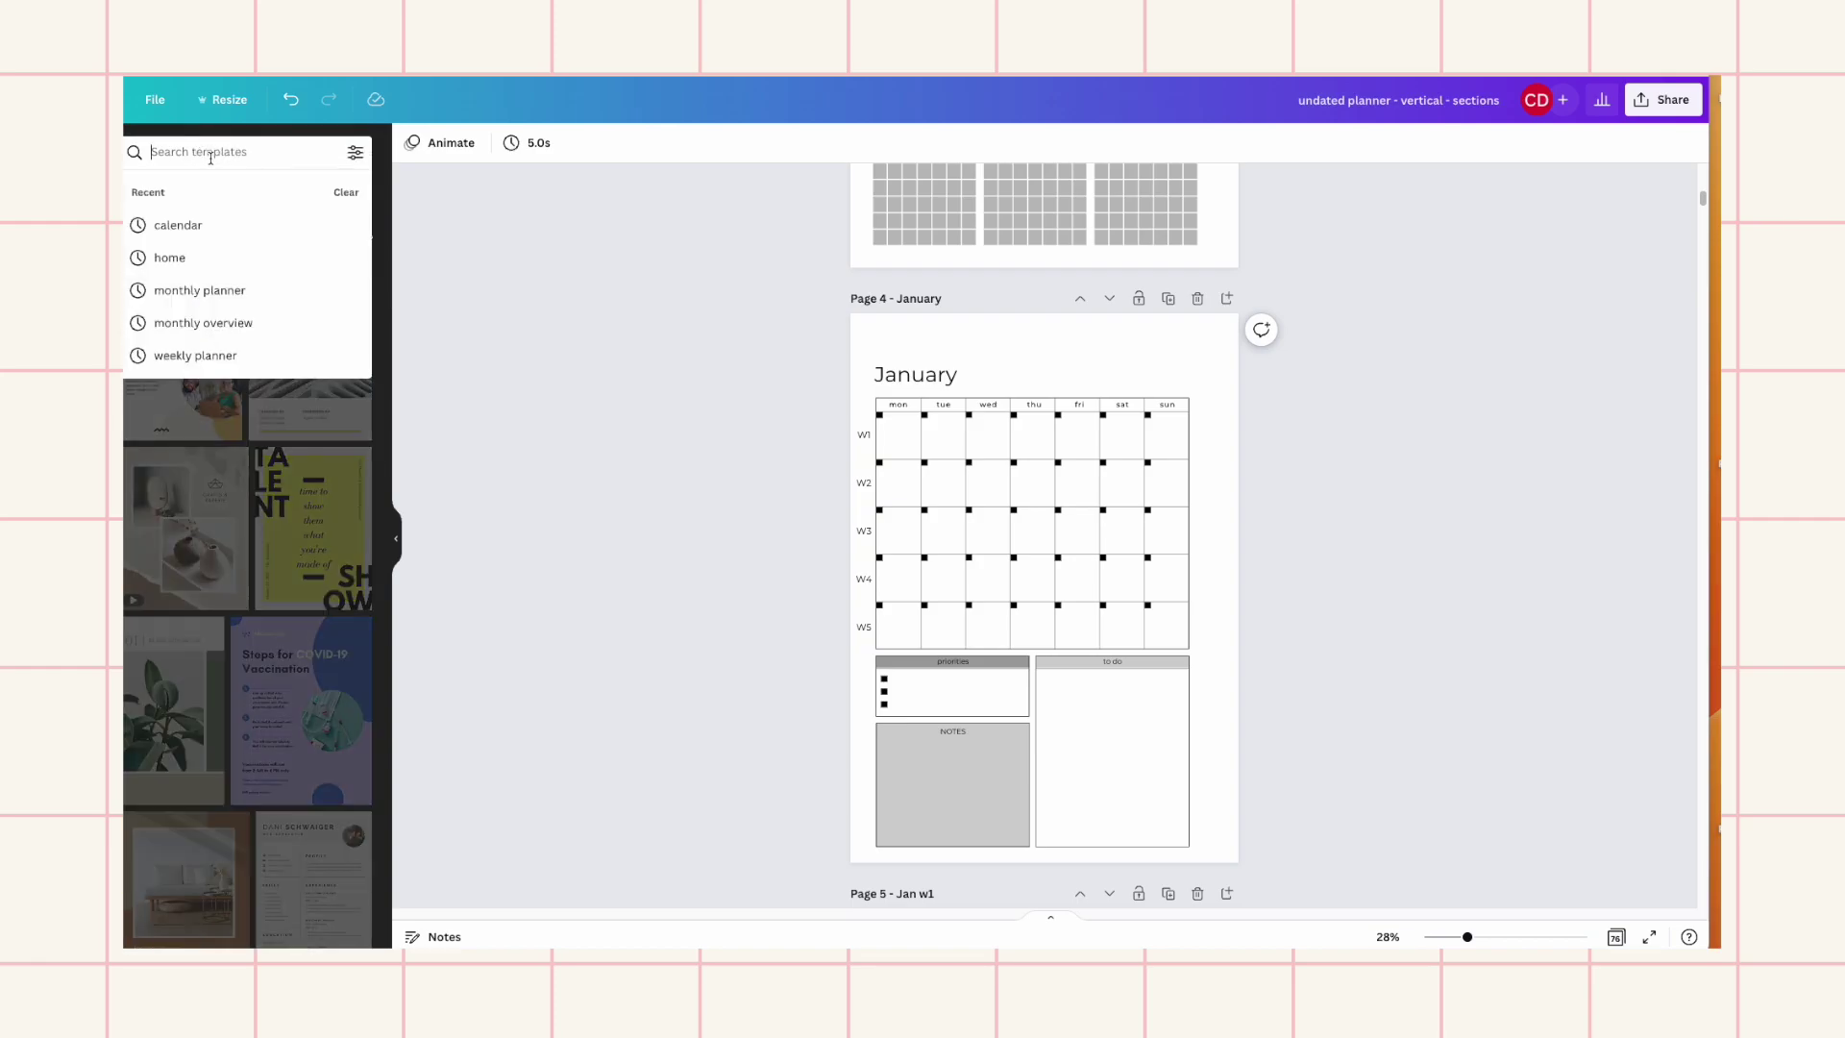
{"action": "type", "text": "planner"}
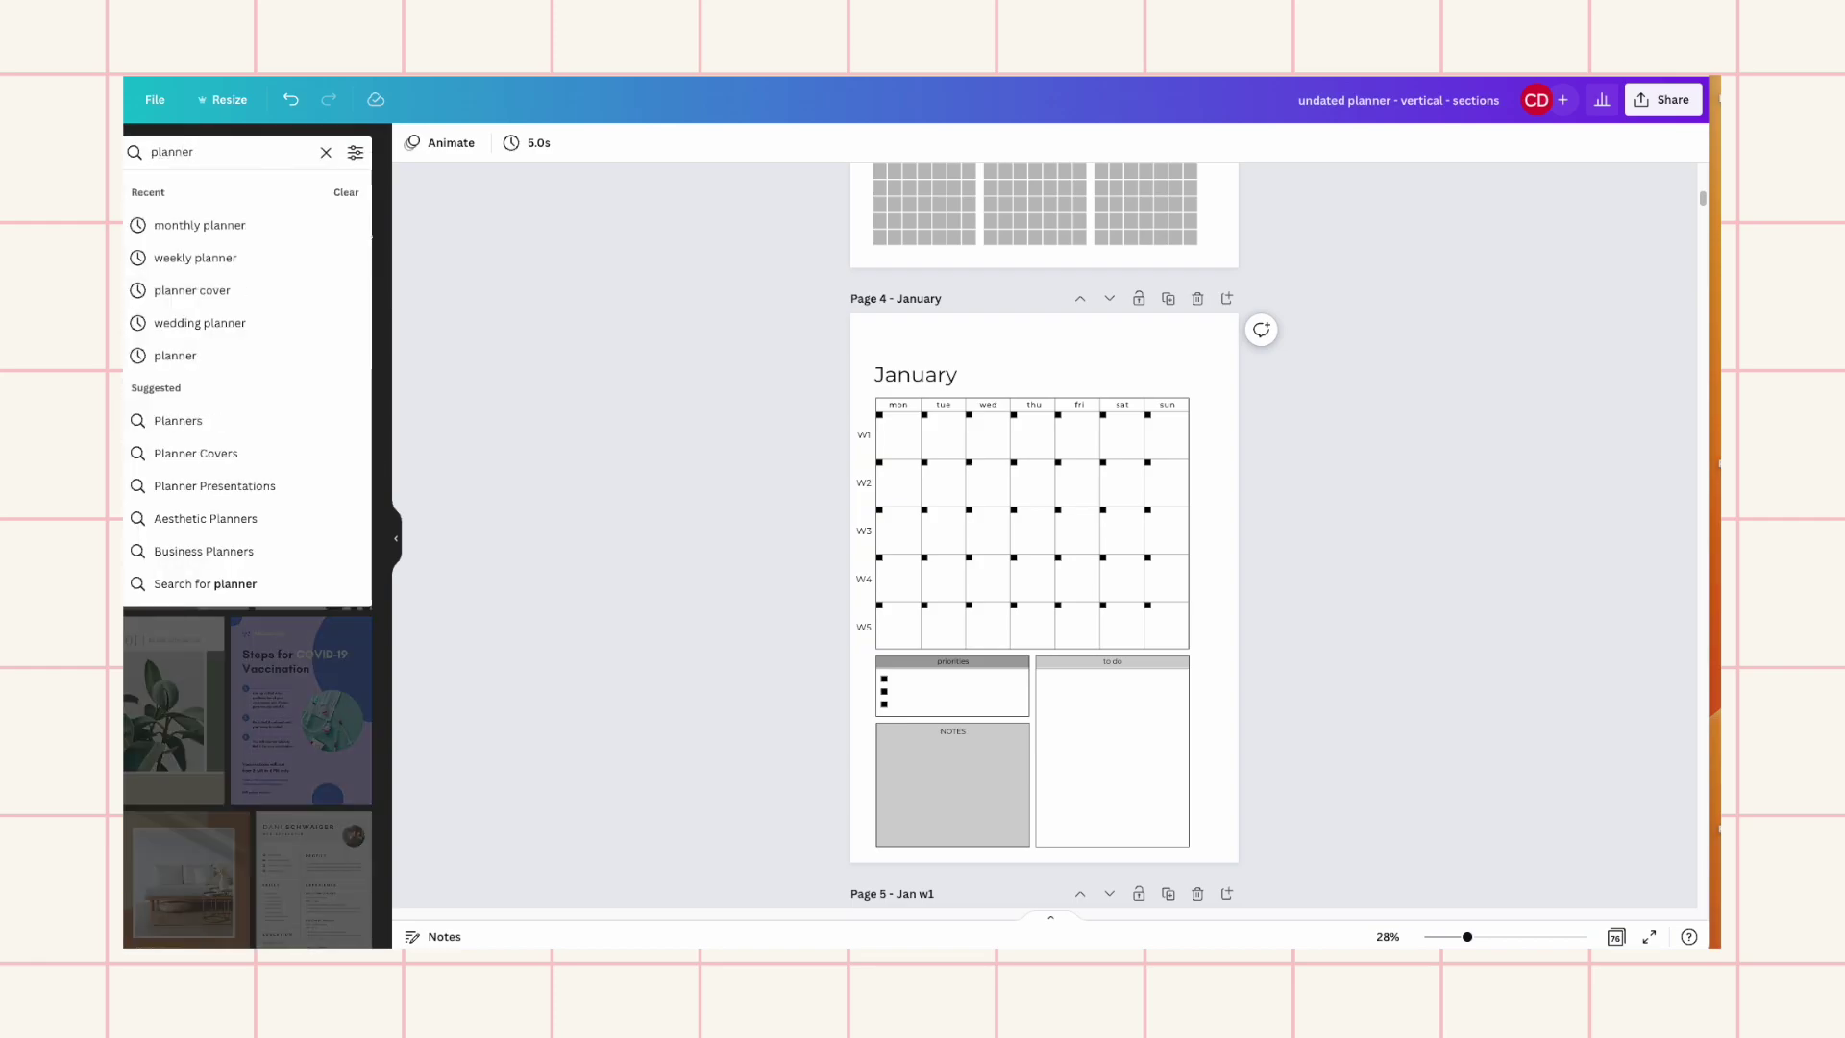
{"action": "key", "text": "Return"}
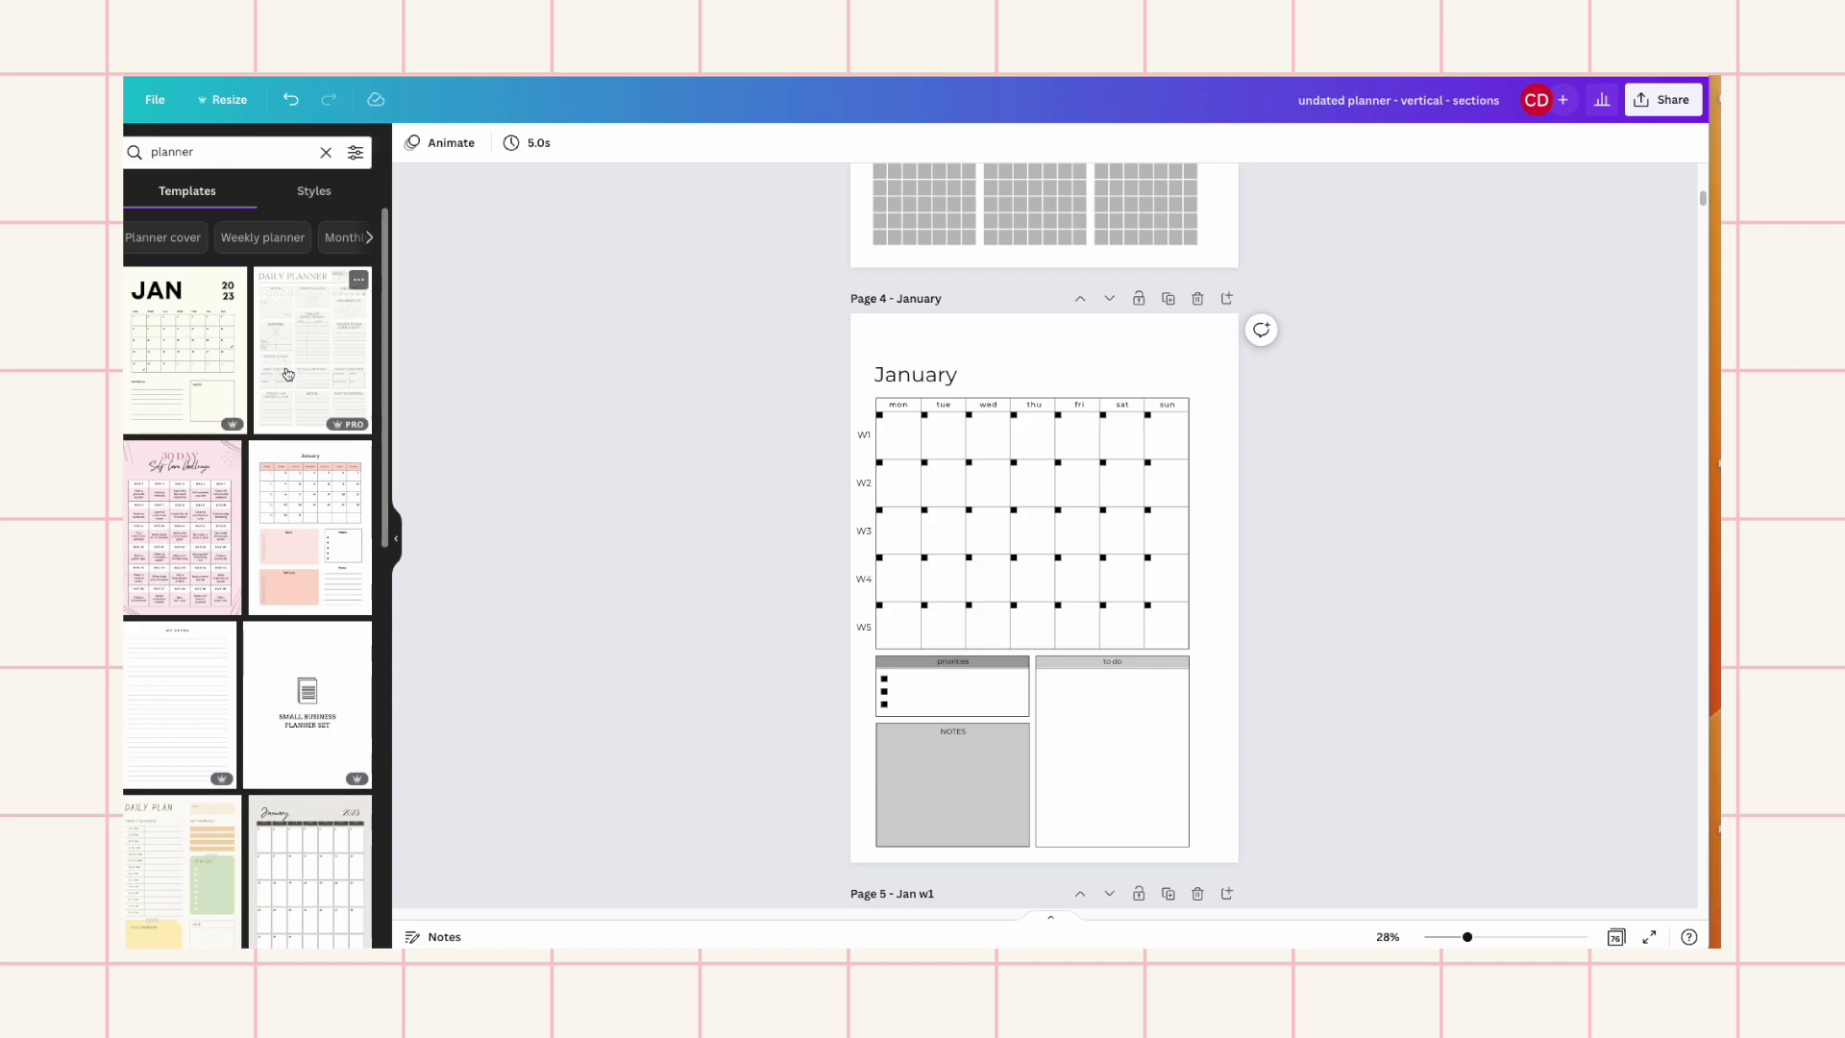
{"action": "scroll", "coordinate": [287, 373], "scroll_direction": "down", "scroll_amount": 5}
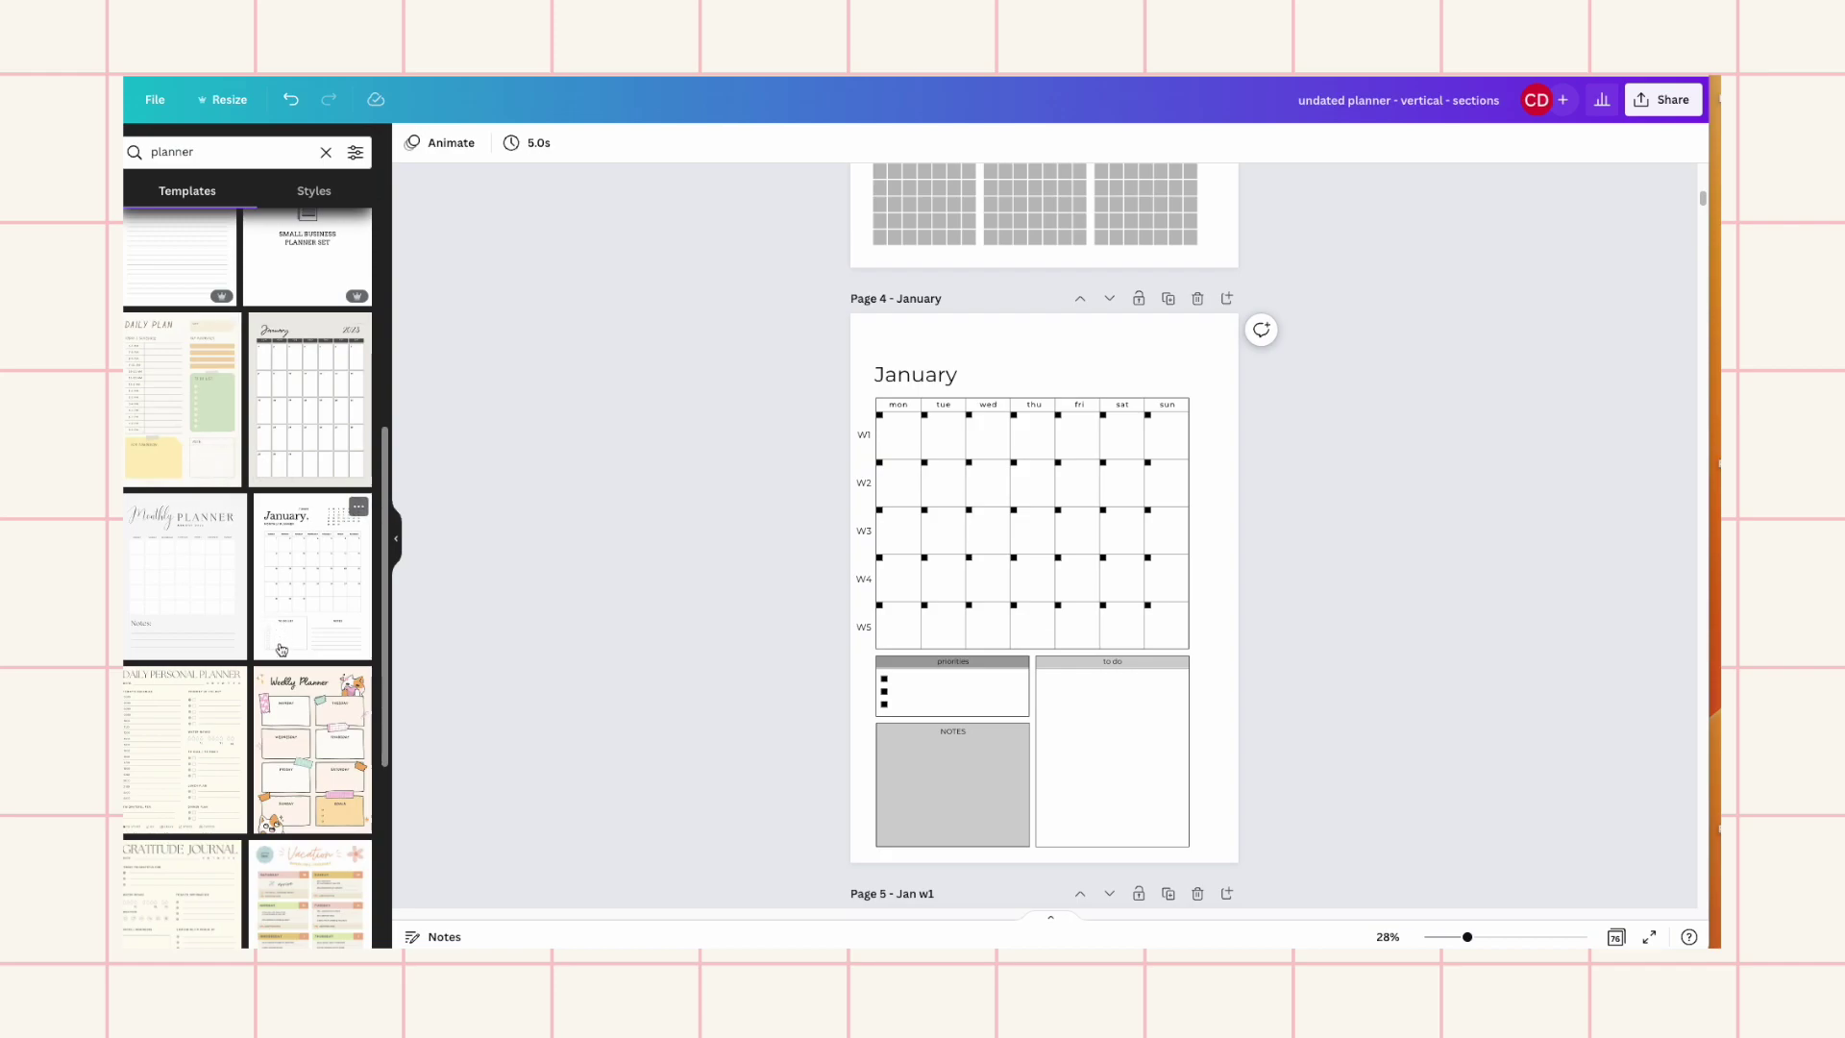
{"action": "scroll", "coordinate": [282, 650], "scroll_direction": "down", "scroll_amount": 3}
{"action": "scroll", "coordinate": [254, 769], "scroll_direction": "down", "scroll_amount": 1}
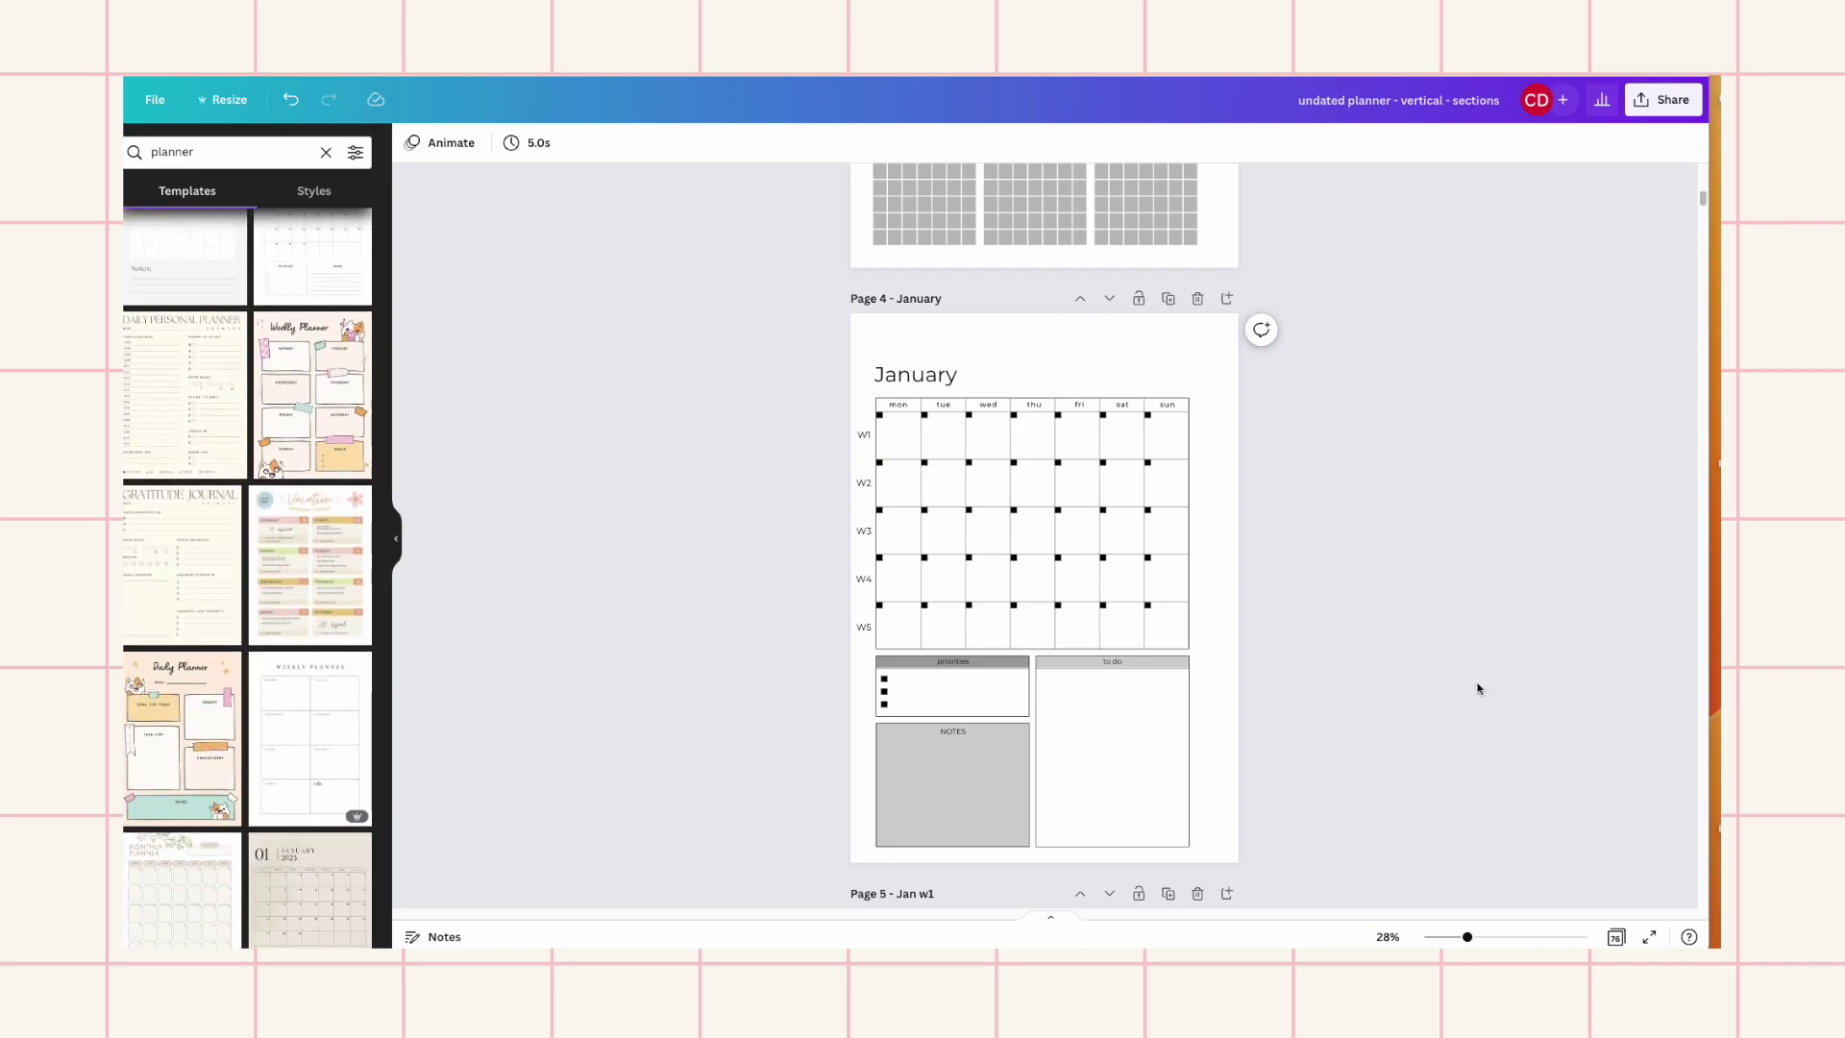
{"action": "scroll", "coordinate": [1359, 630], "scroll_direction": "down", "scroll_amount": 5}
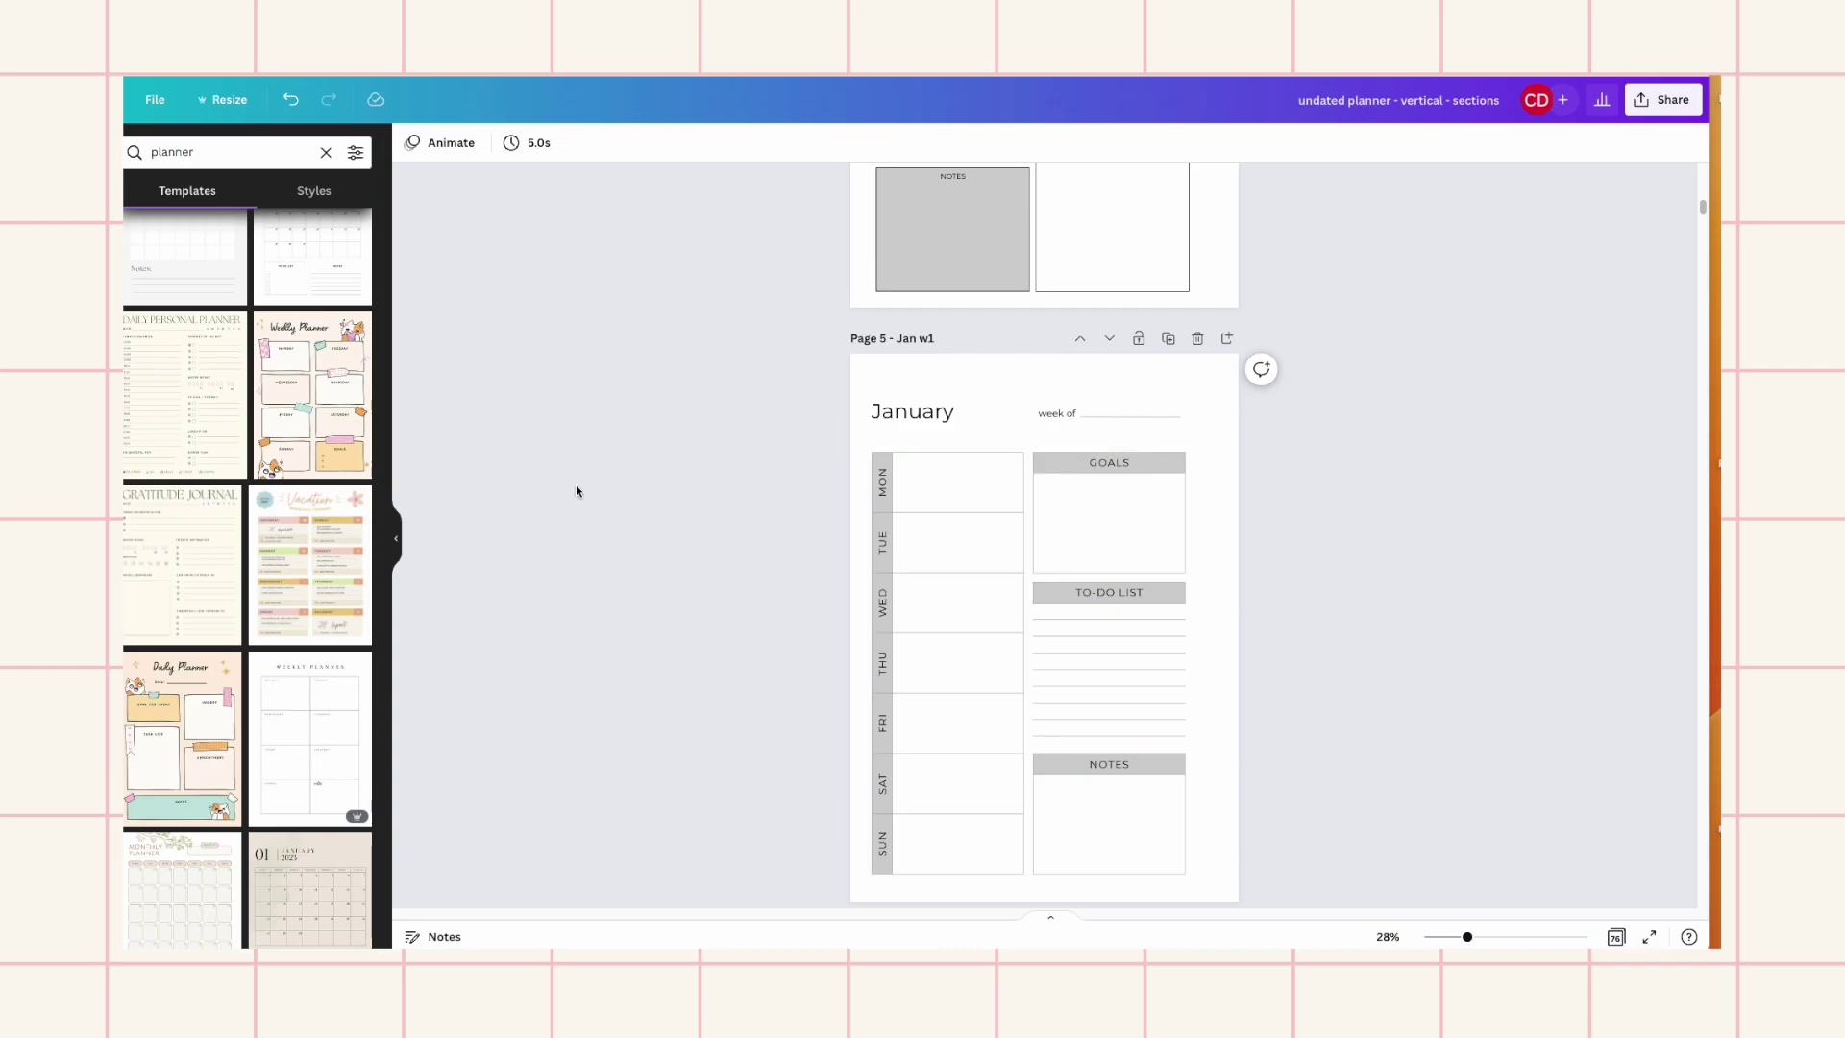
{"action": "left_click", "coordinate": [911, 492]}
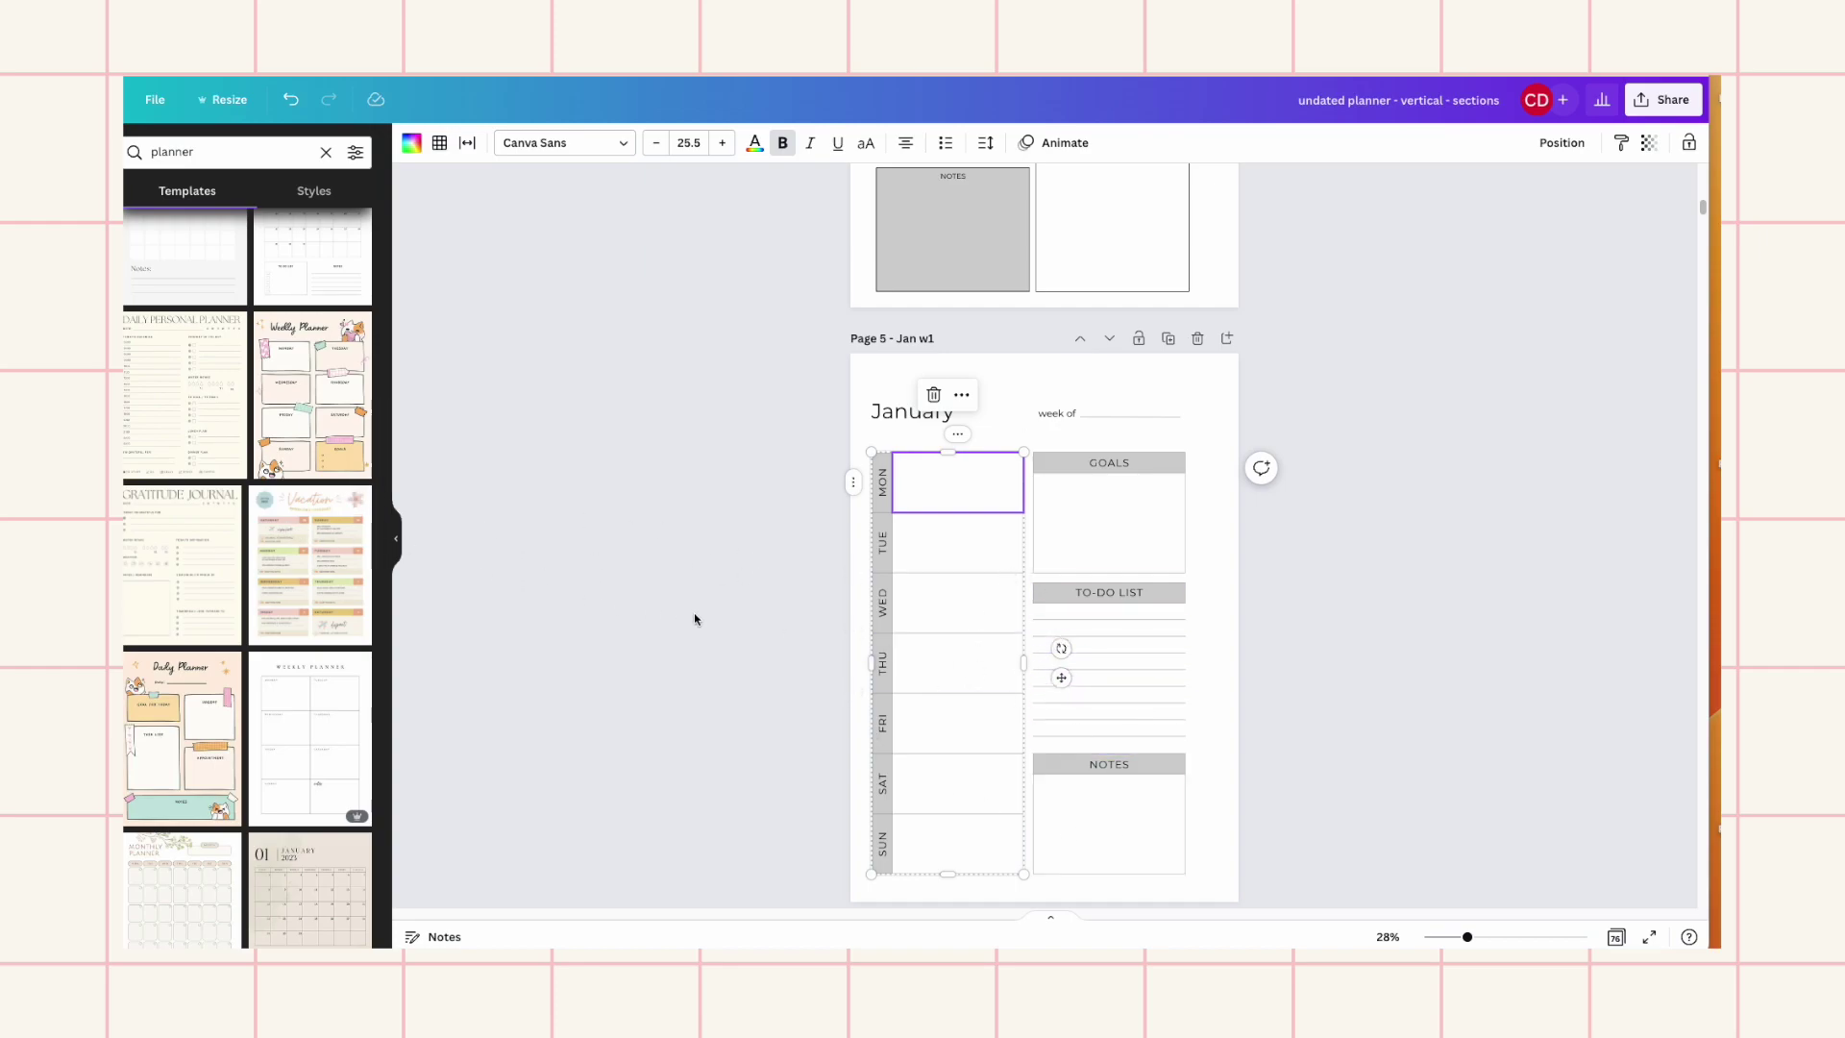
{"action": "left_click", "coordinate": [1468, 667]}
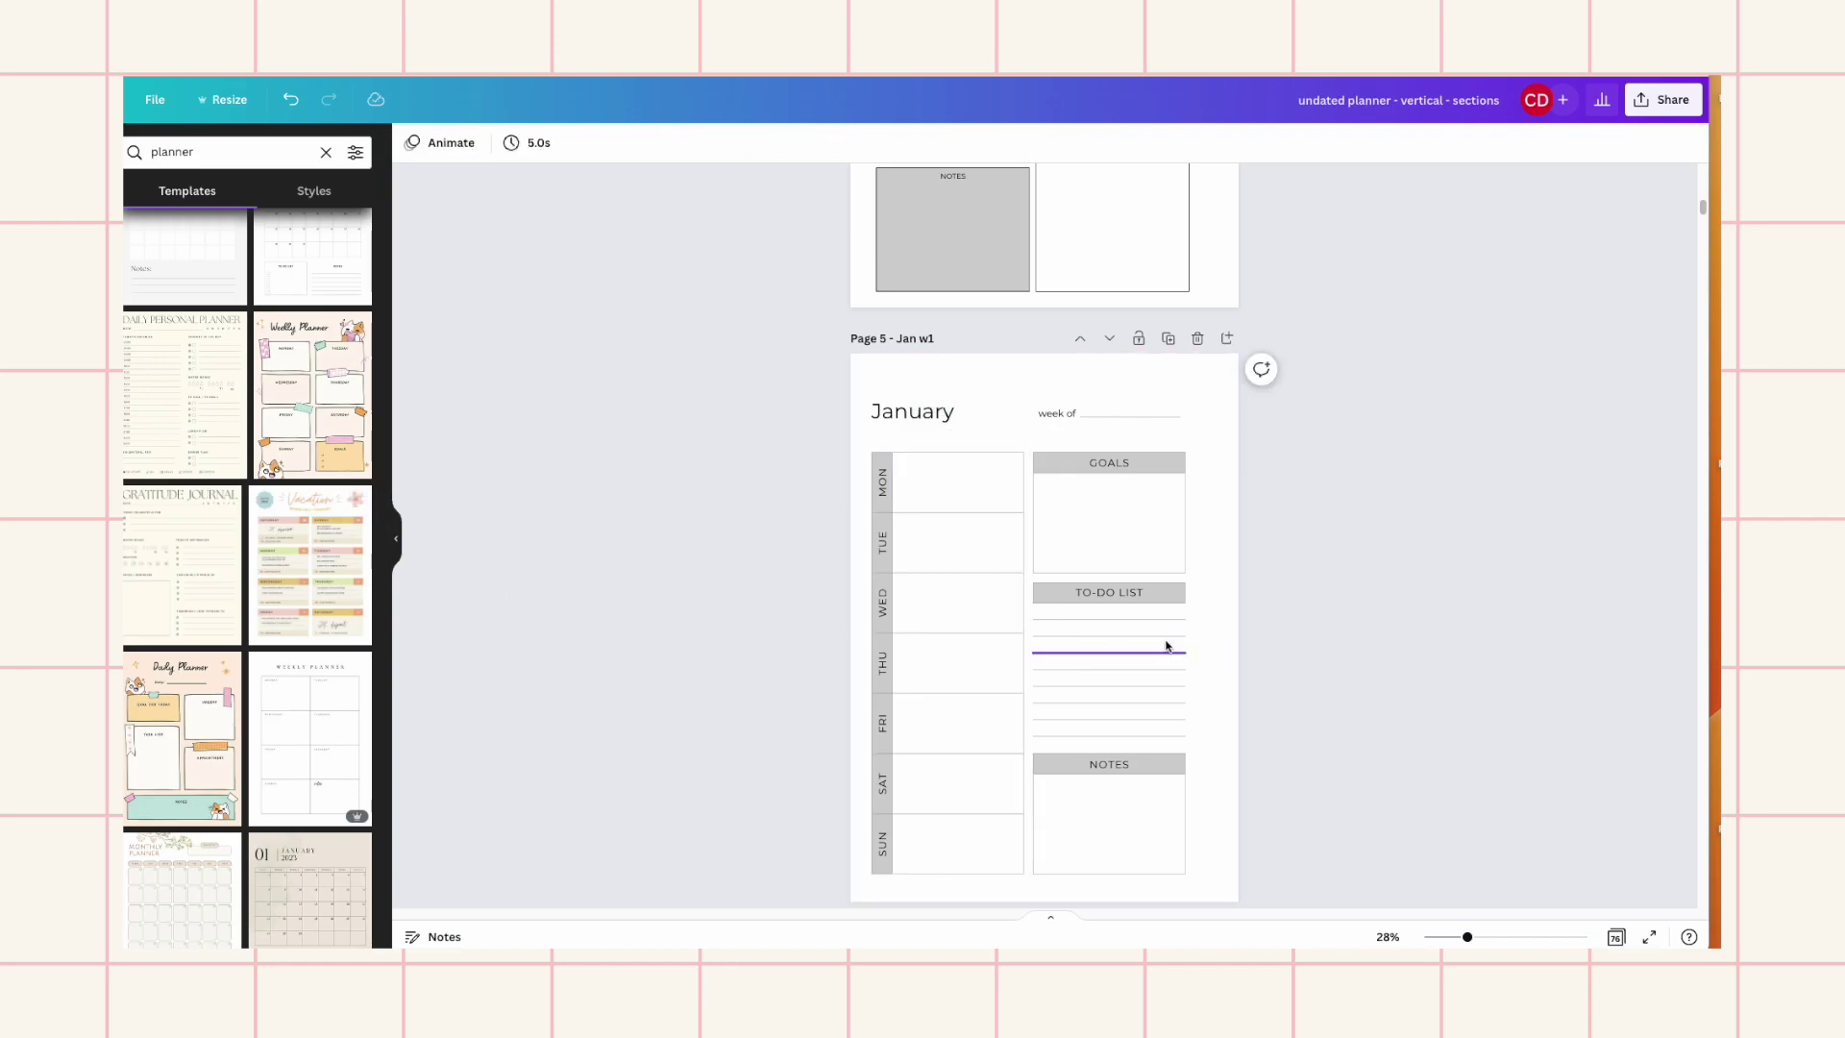
{"action": "scroll", "coordinate": [1166, 639], "scroll_direction": "down", "scroll_amount": 5}
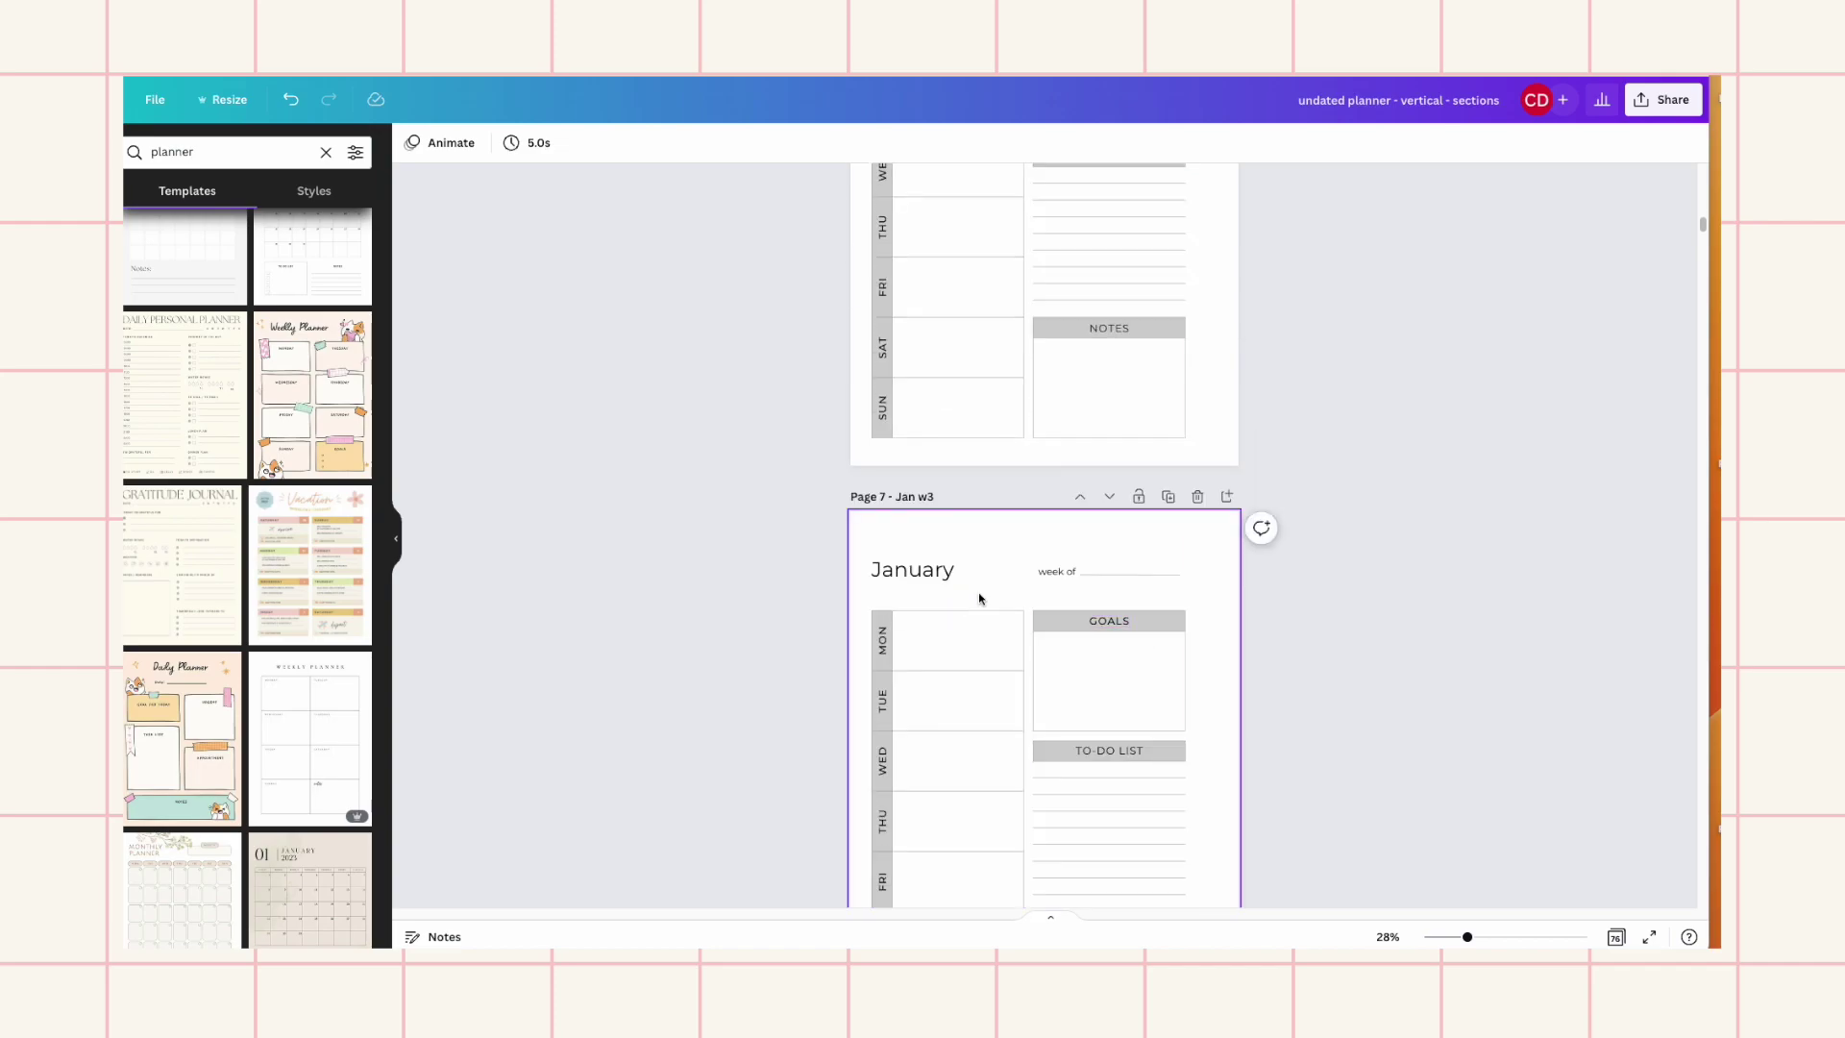
{"action": "scroll", "coordinate": [982, 605], "scroll_direction": "up", "scroll_amount": 3}
{"action": "scroll", "coordinate": [984, 598], "scroll_direction": "up", "scroll_amount": 15}
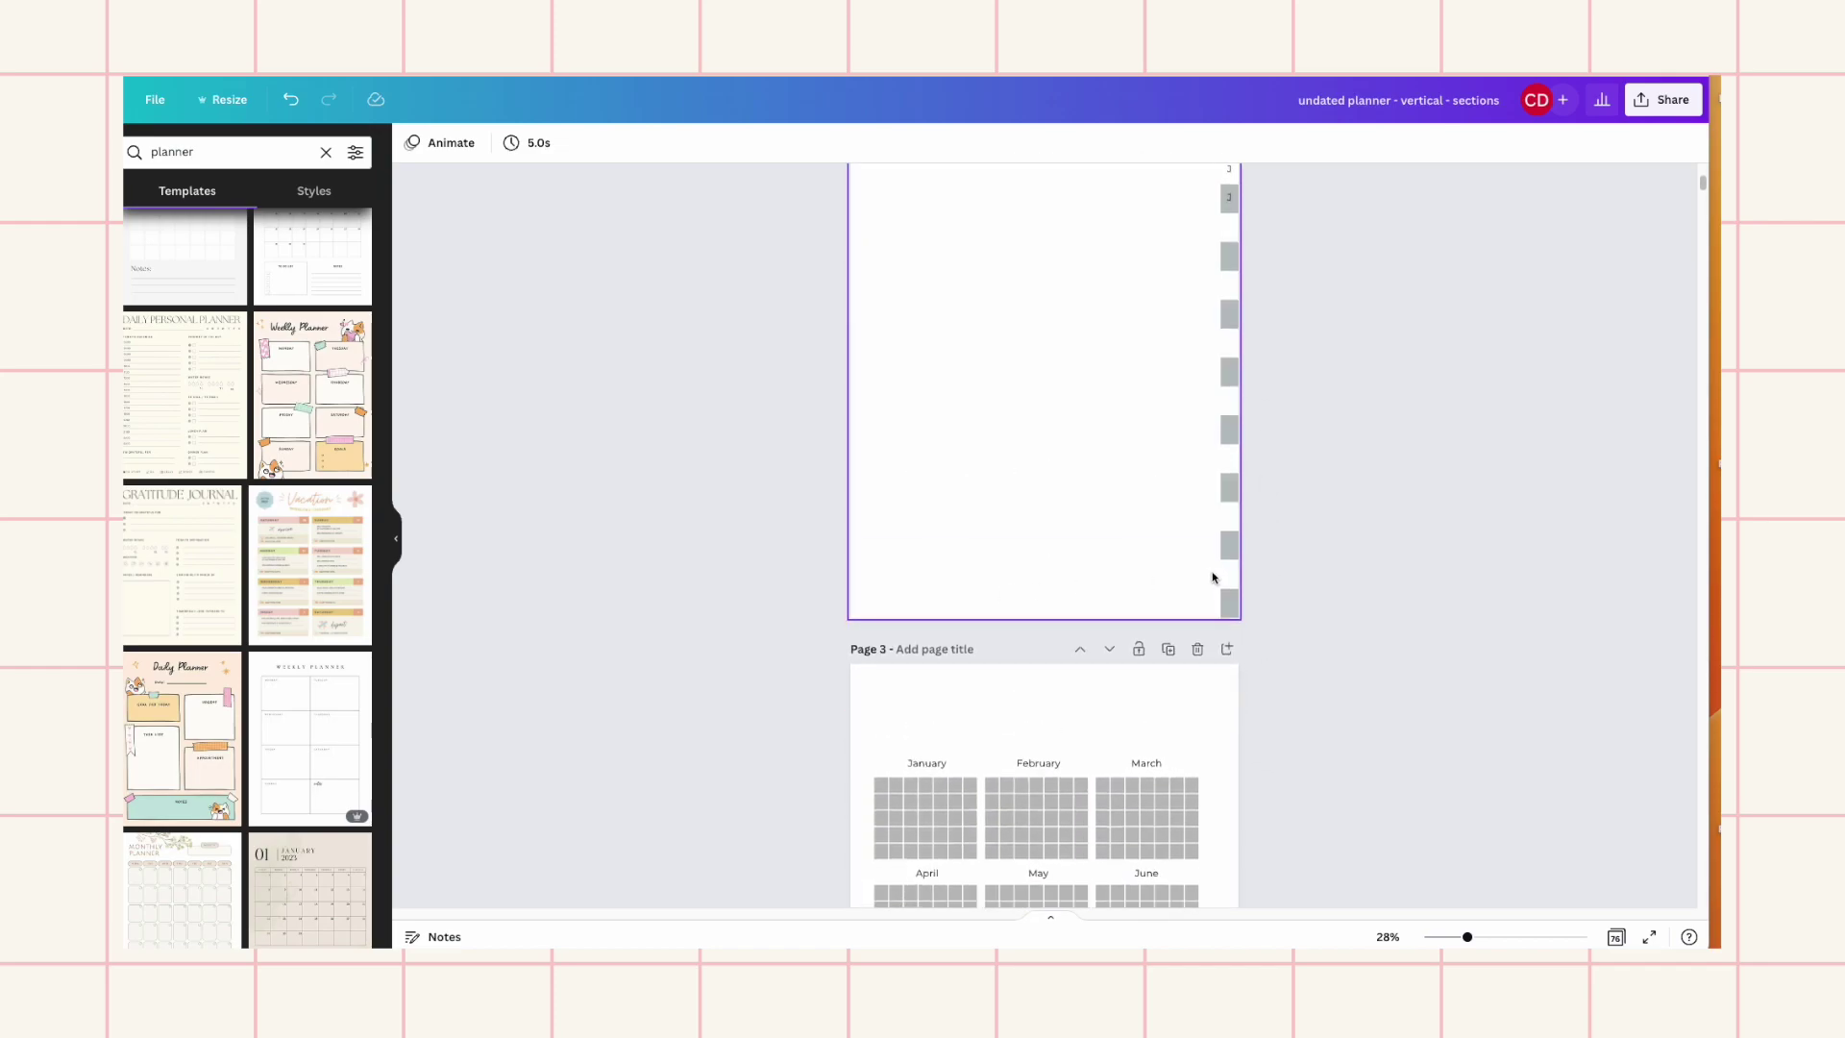
{"action": "scroll", "coordinate": [1119, 576], "scroll_direction": "up", "scroll_amount": 2}
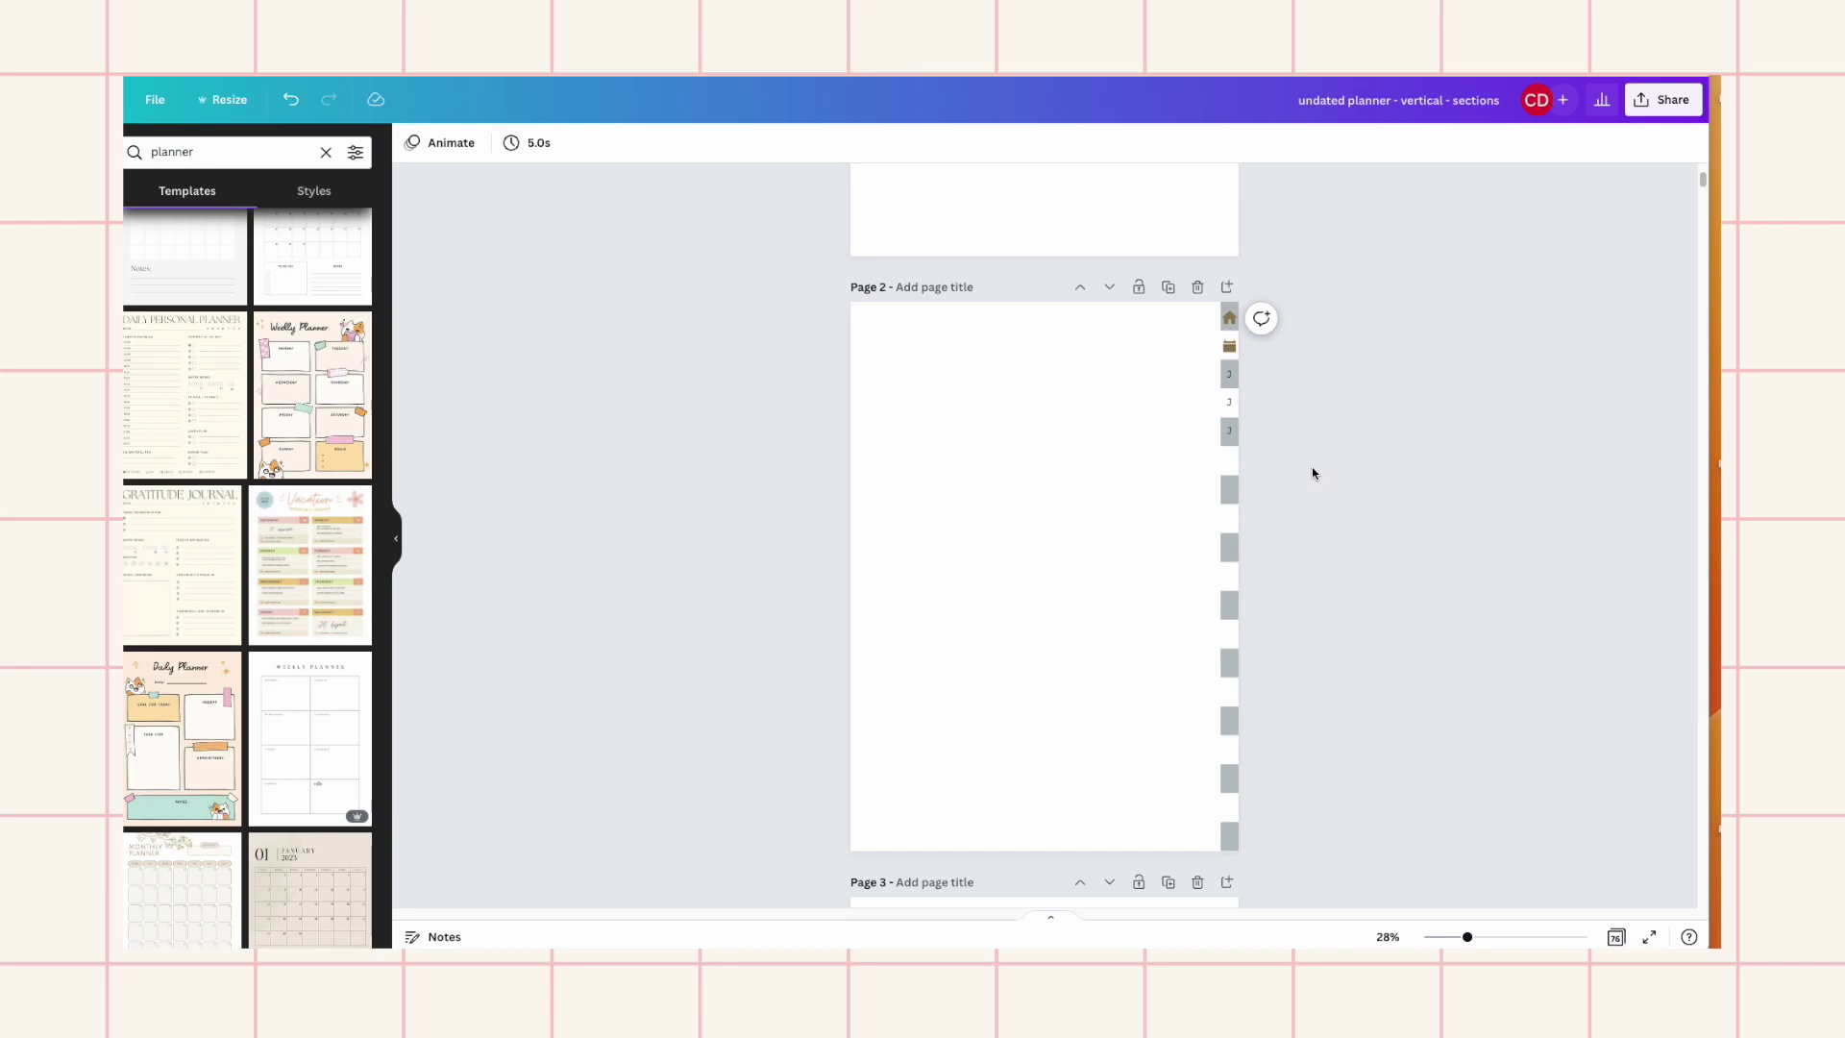
{"action": "scroll", "coordinate": [1311, 475], "scroll_direction": "down", "scroll_amount": 15}
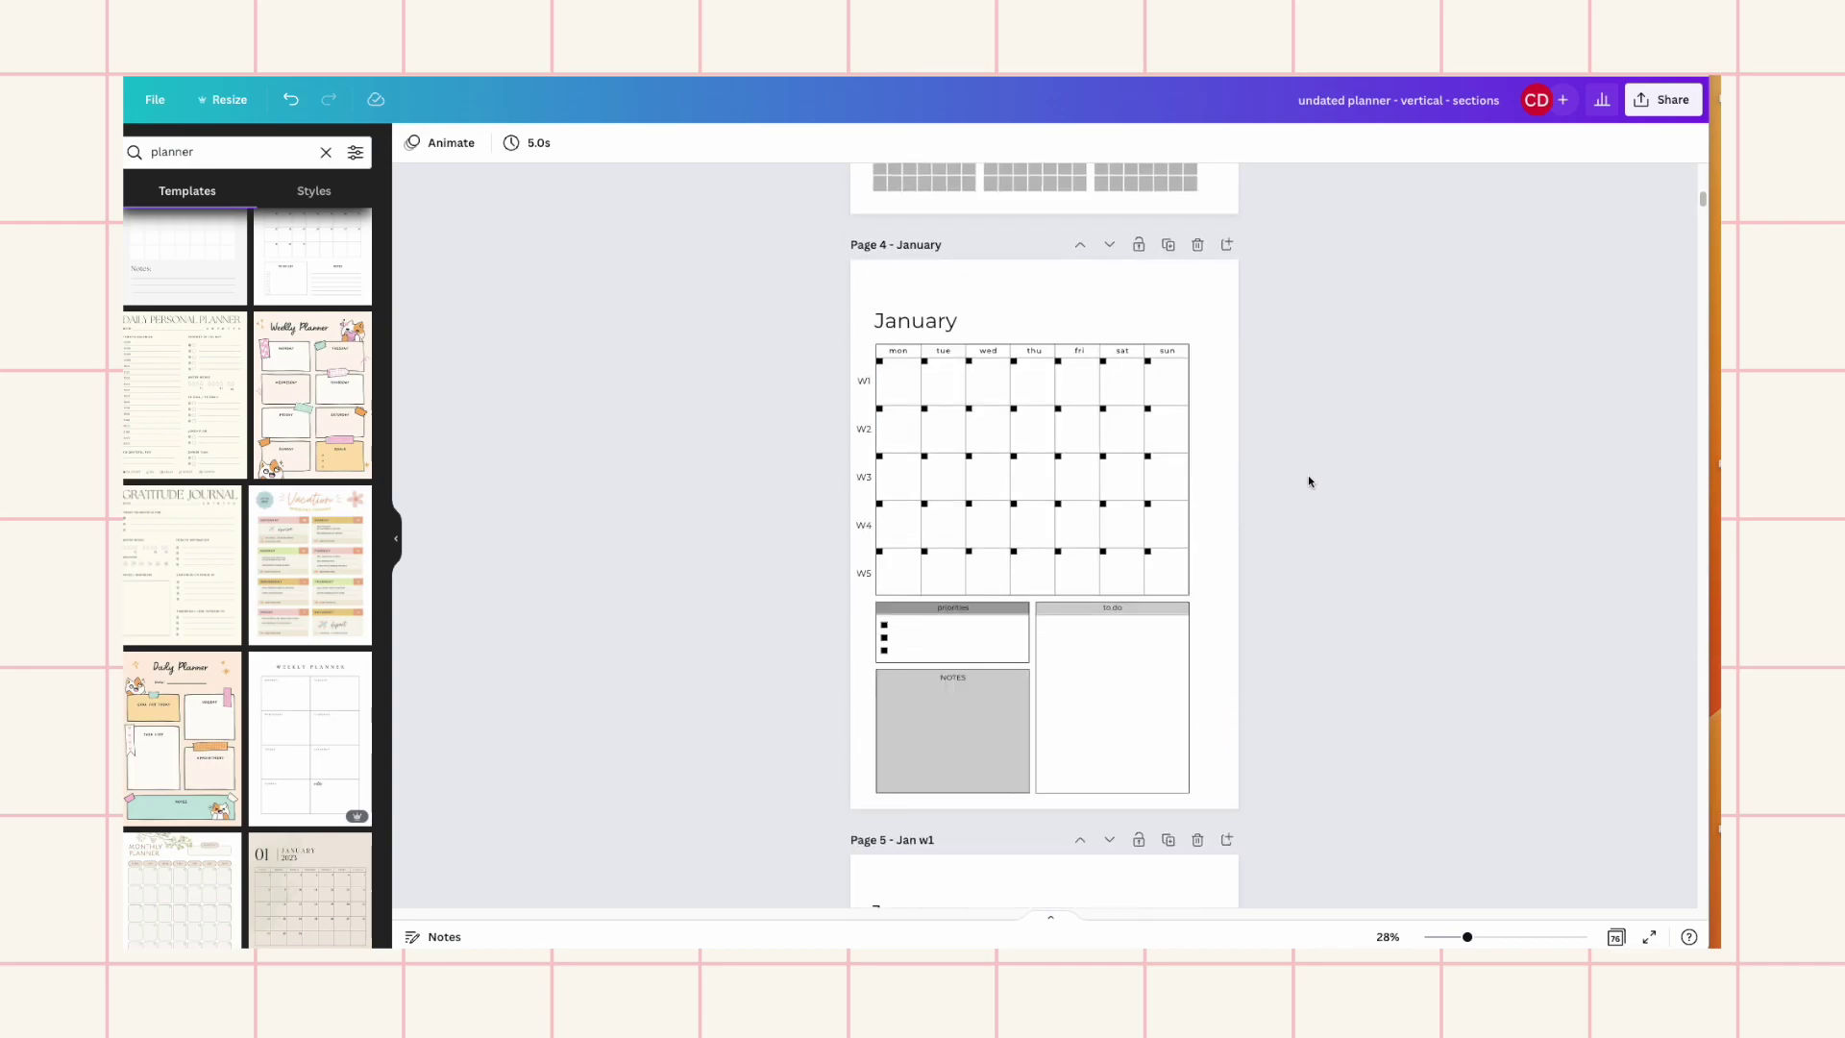
{"action": "scroll", "coordinate": [1317, 485], "scroll_direction": "down", "scroll_amount": 6}
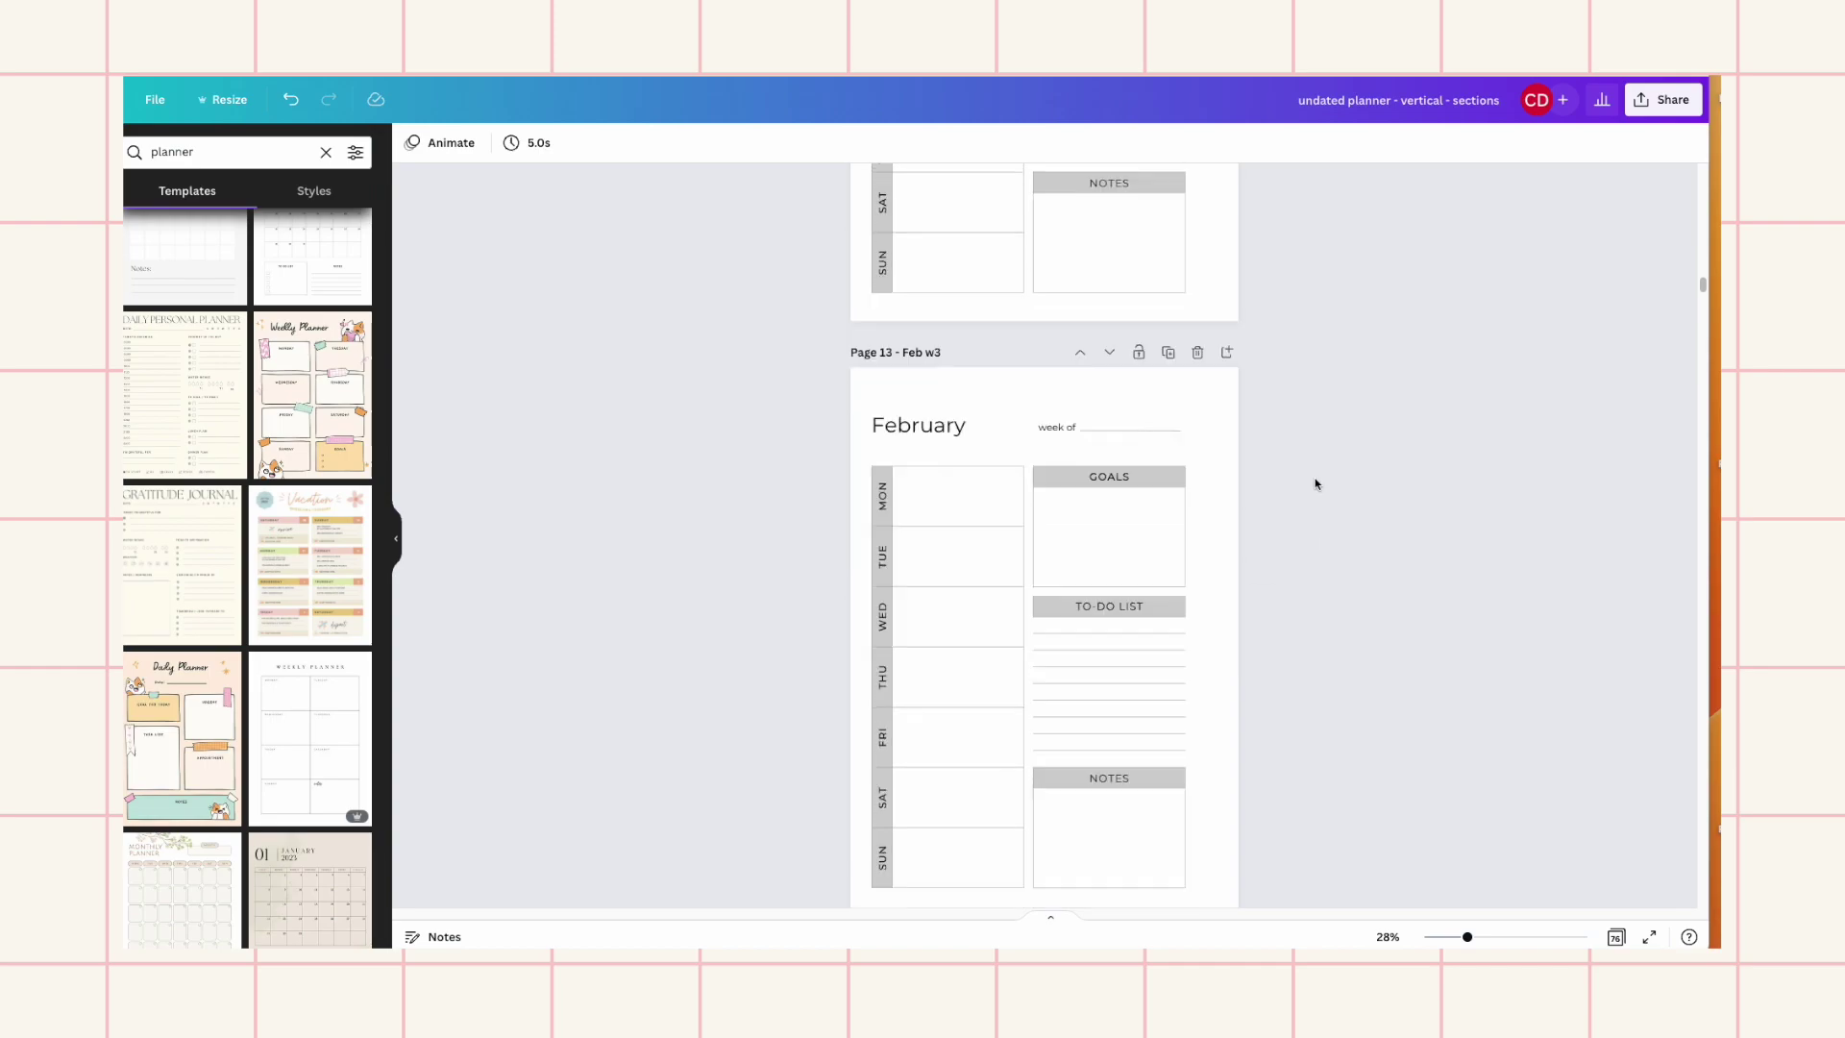
{"action": "scroll", "coordinate": [1319, 485], "scroll_direction": "up", "scroll_amount": 6}
{"action": "scroll", "coordinate": [1317, 485], "scroll_direction": "up", "scroll_amount": 10}
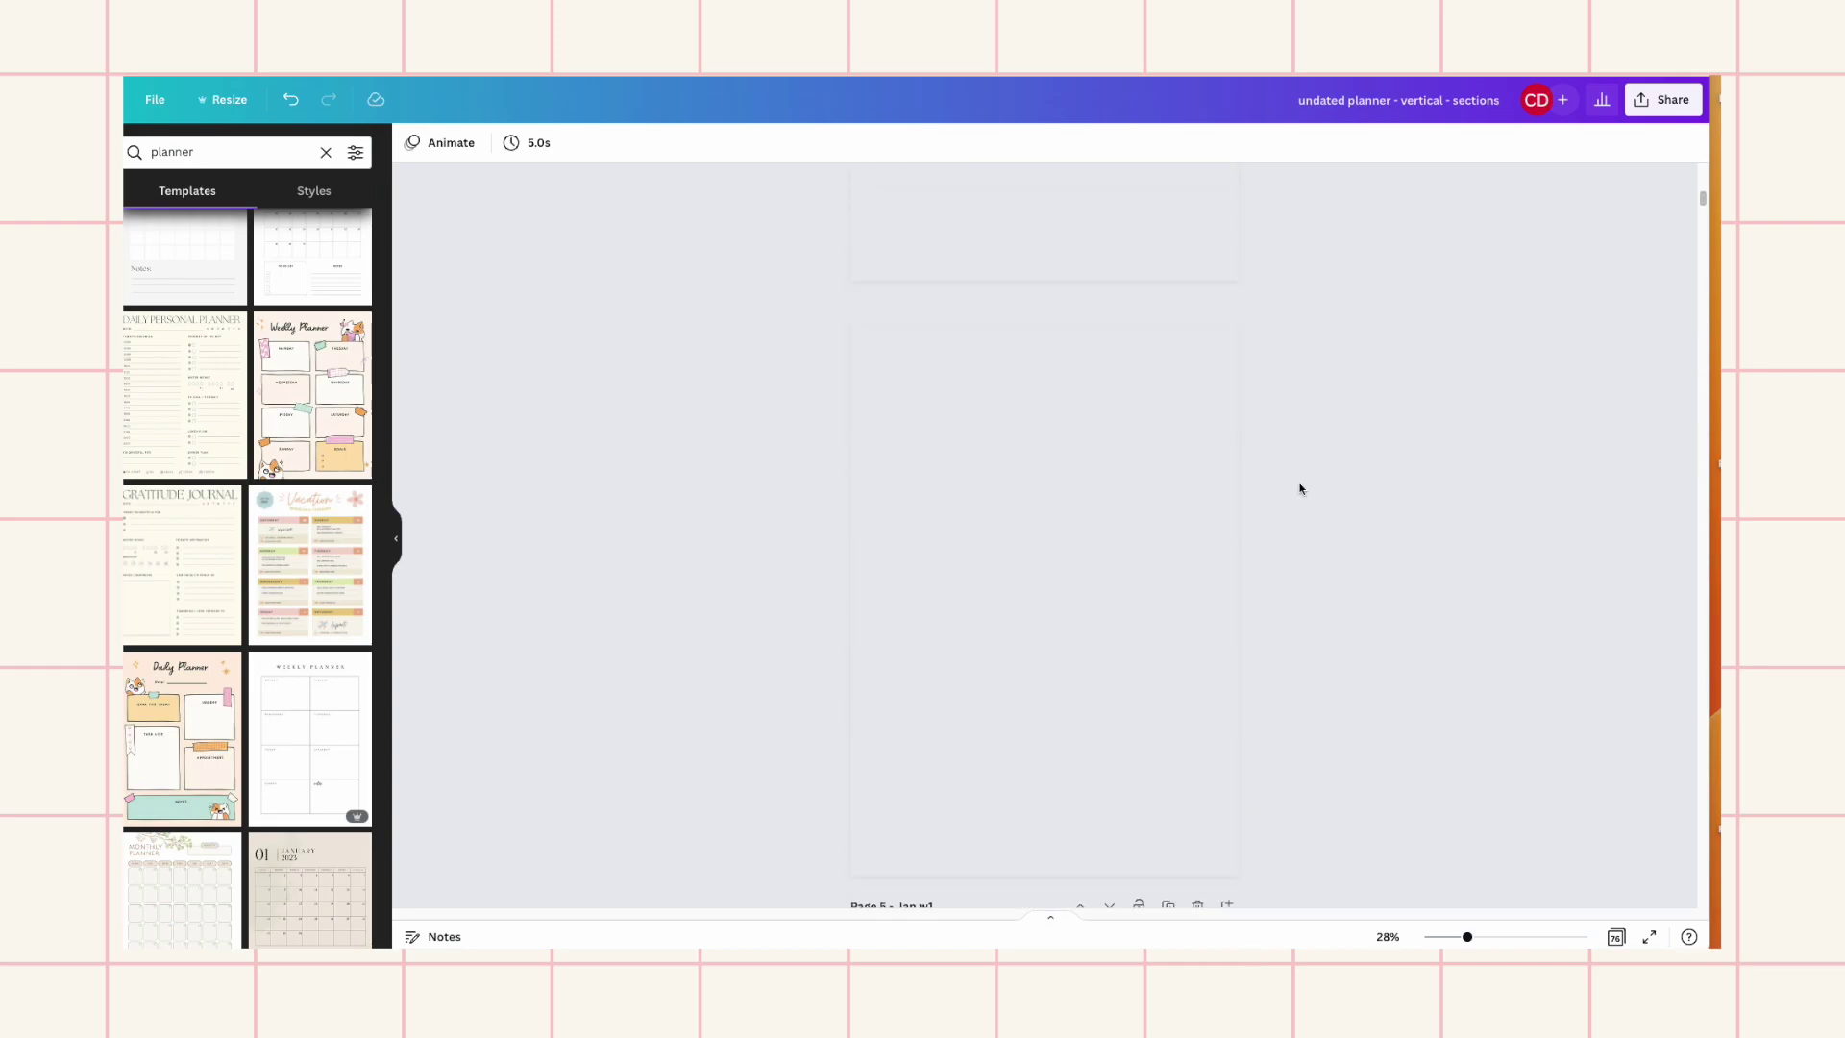
{"action": "scroll", "coordinate": [1300, 489], "scroll_direction": "up", "scroll_amount": 4}
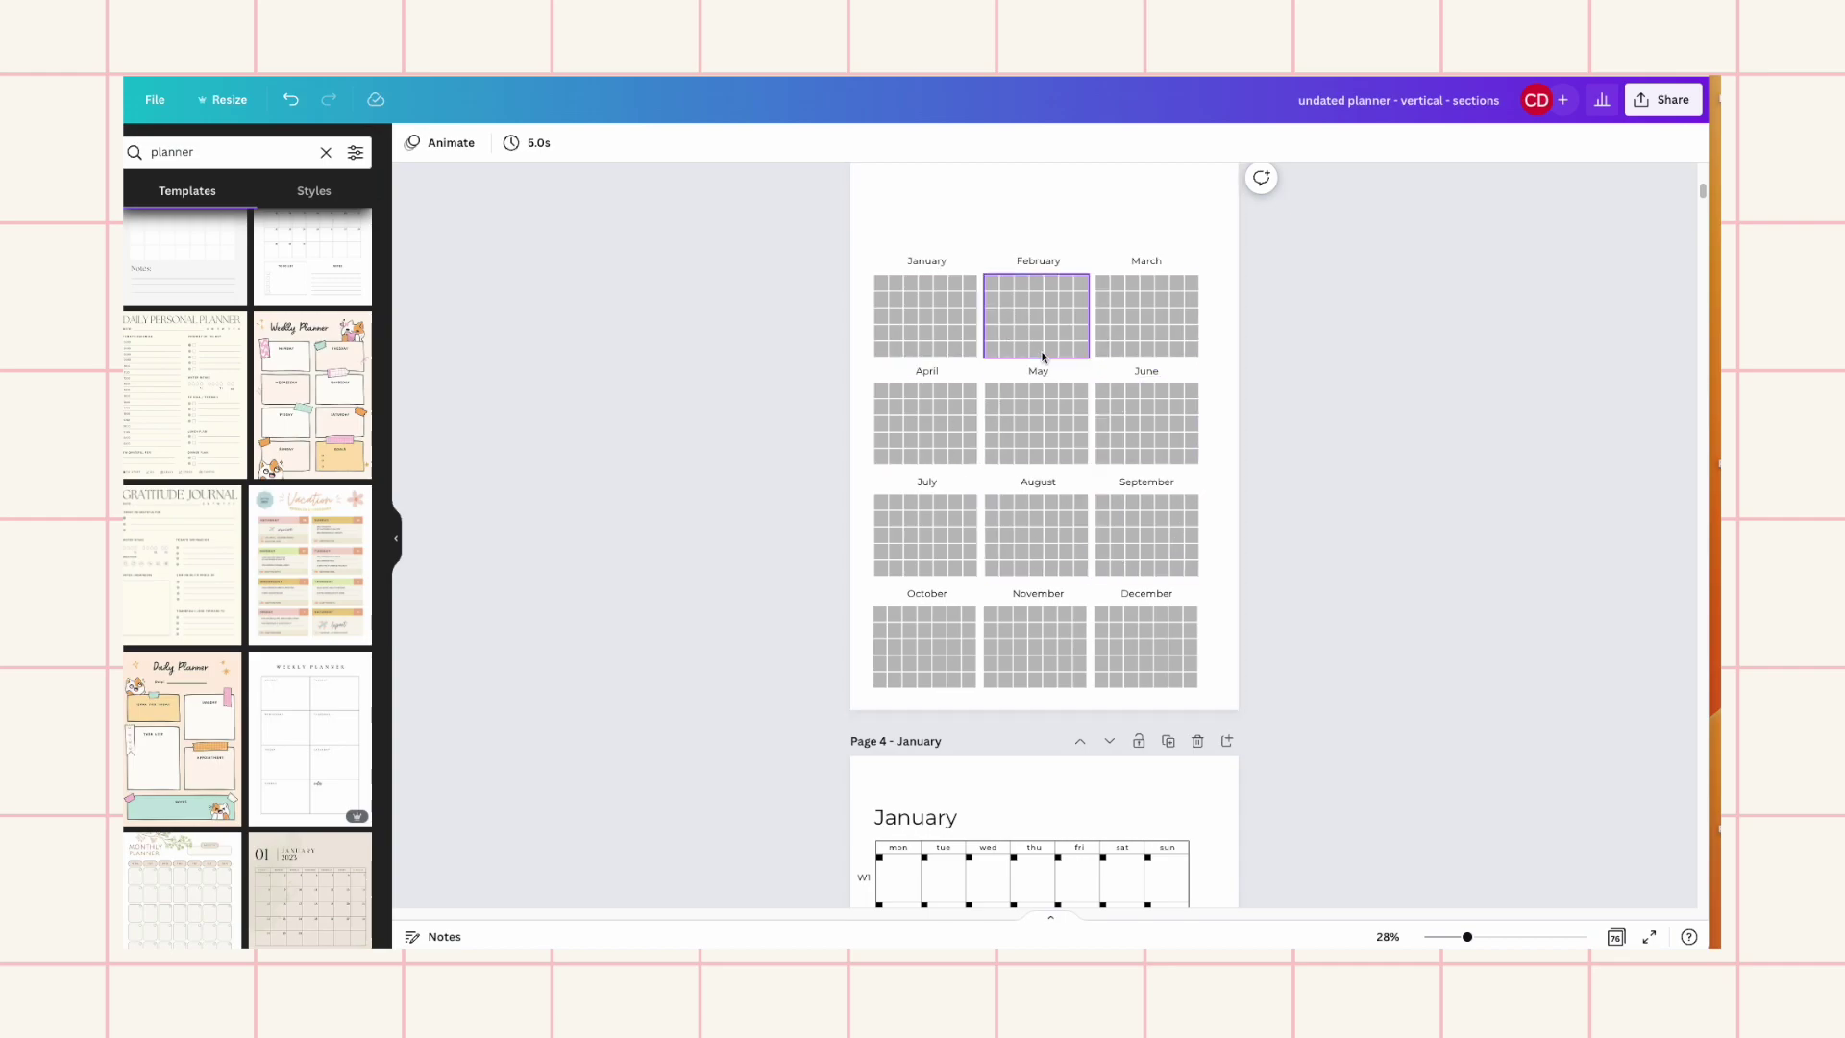
{"action": "scroll", "coordinate": [1081, 514], "scroll_direction": "down", "scroll_amount": 2}
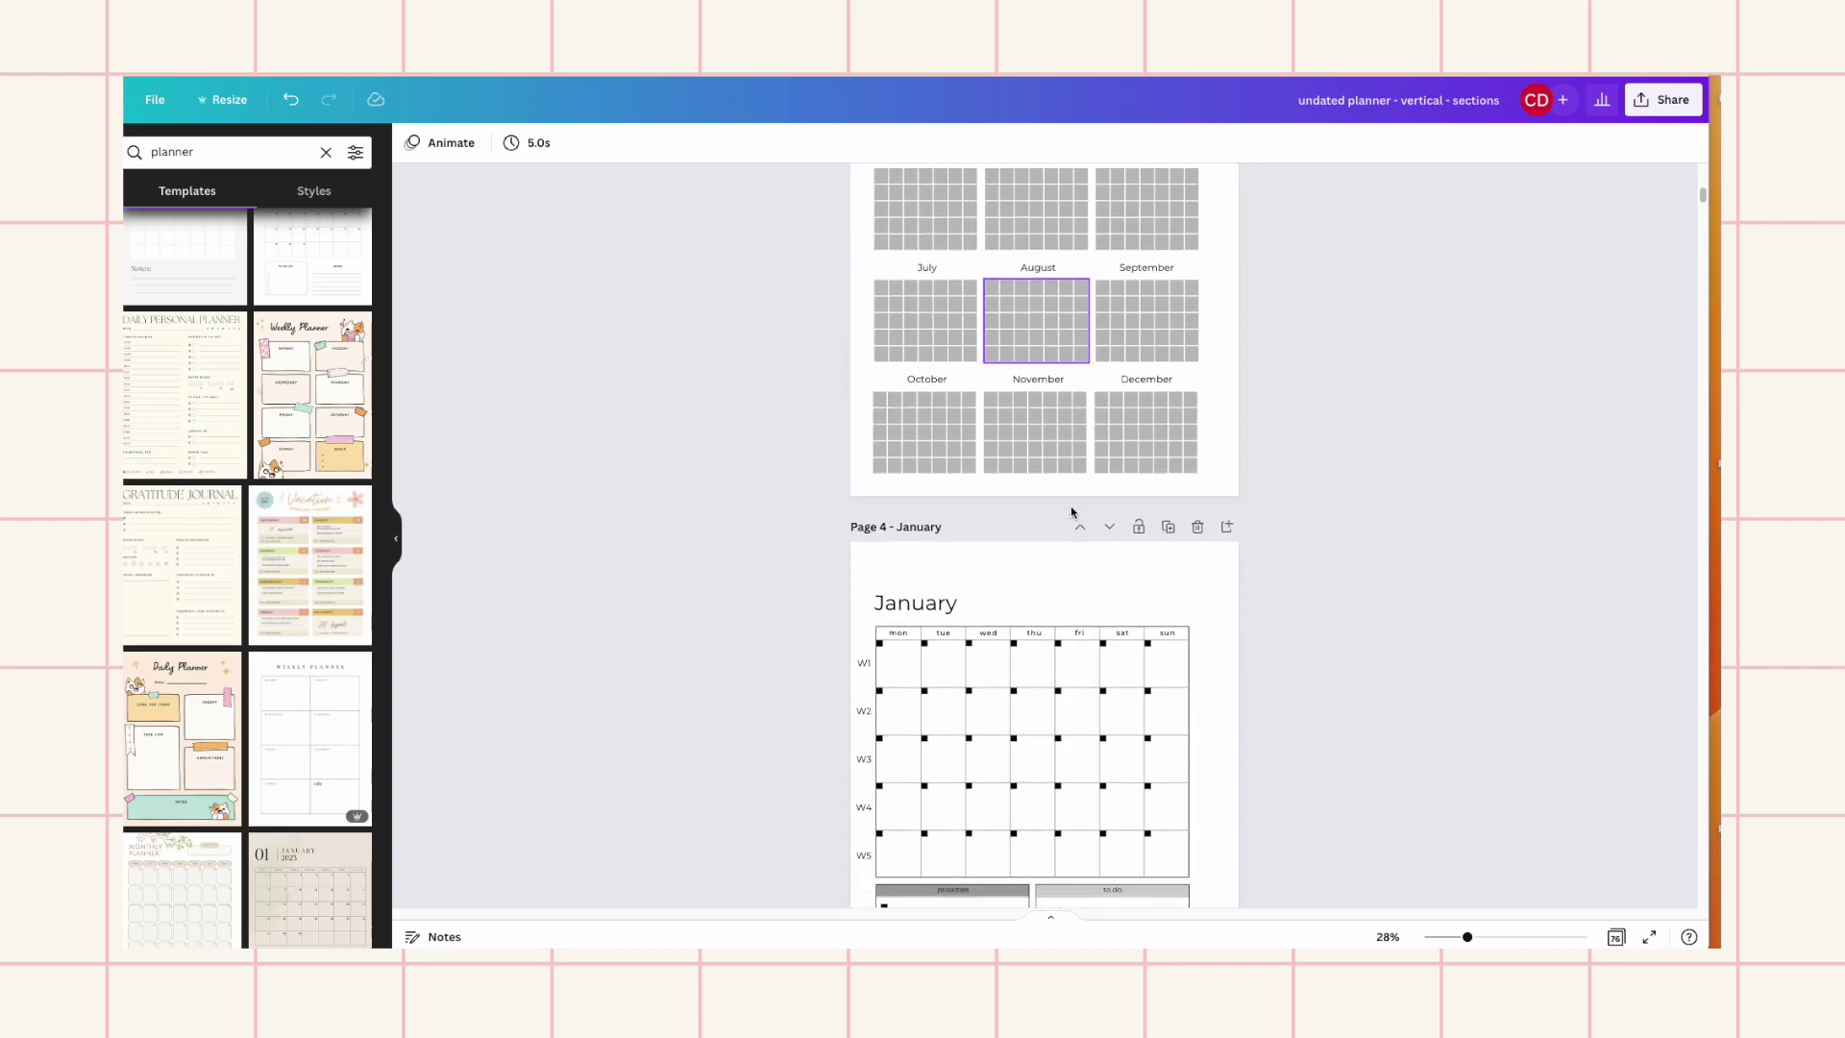
{"action": "scroll", "coordinate": [1232, 614], "scroll_direction": "up", "scroll_amount": 3}
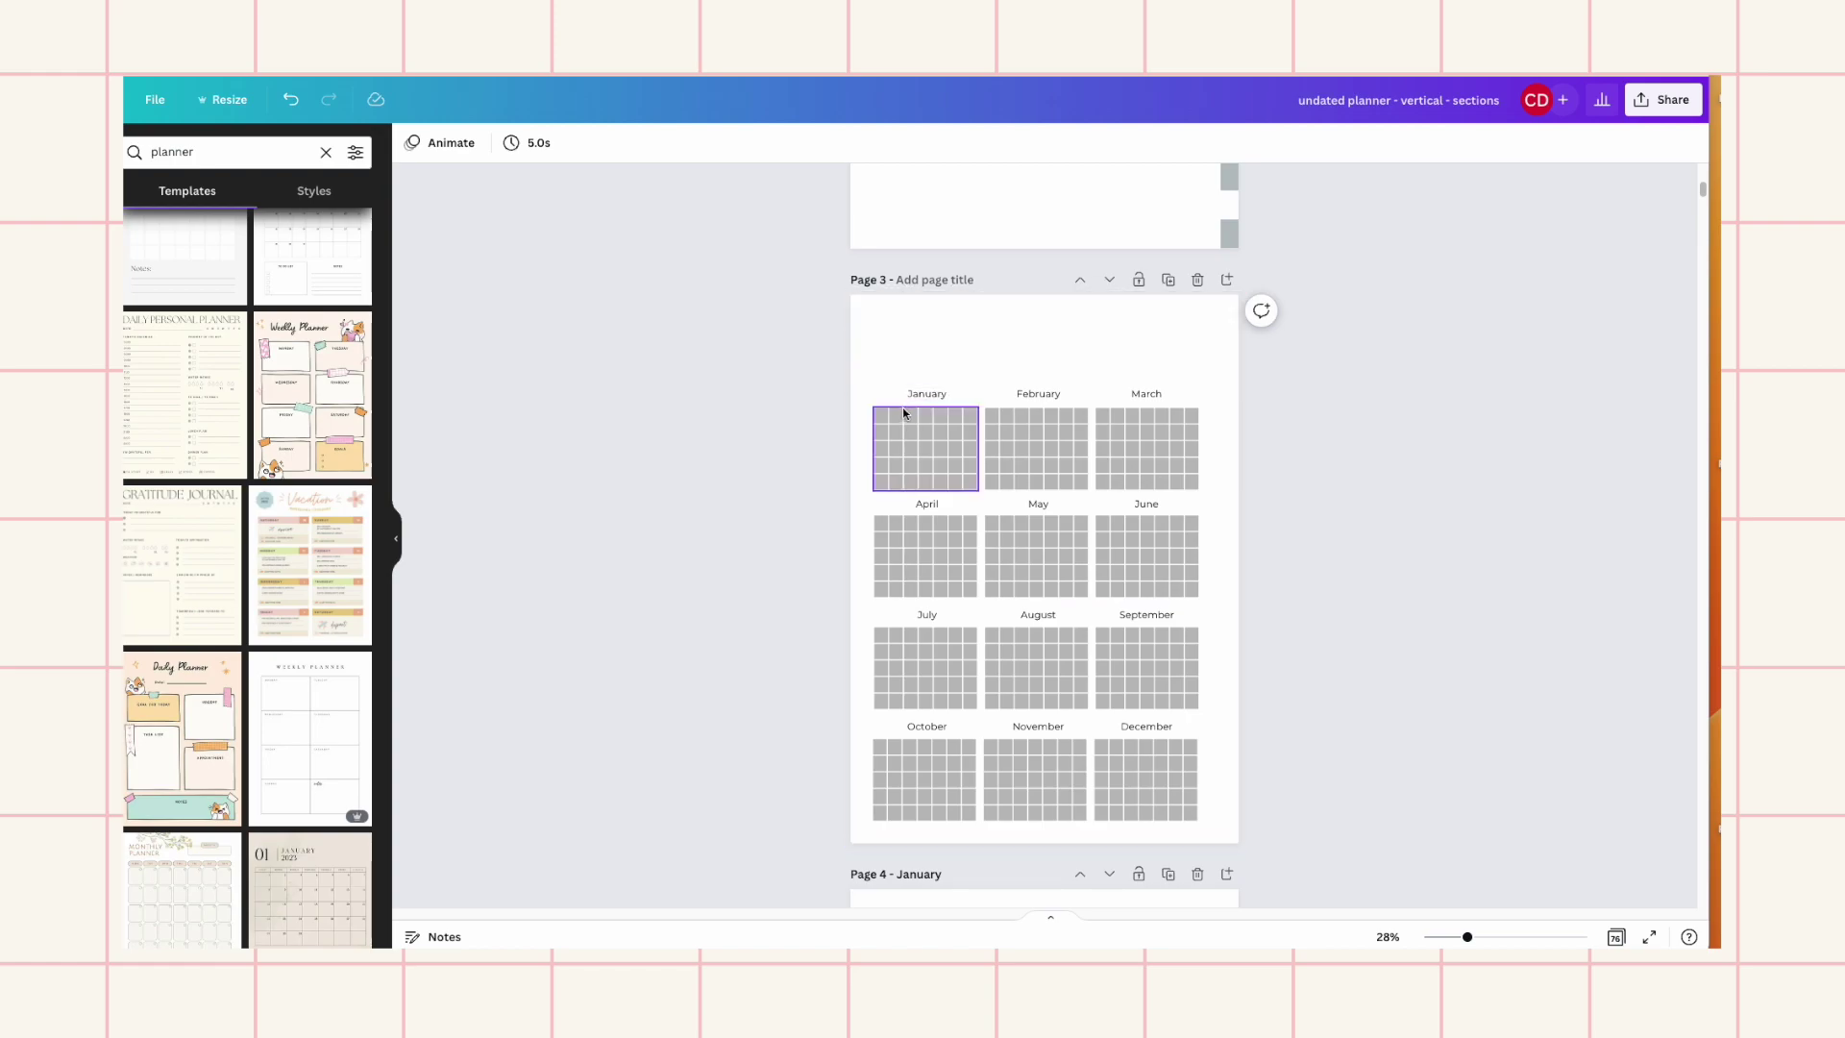
Link the January mini calendar to the '4 - January' page
{"action": "left_click", "coordinate": [898, 408]}
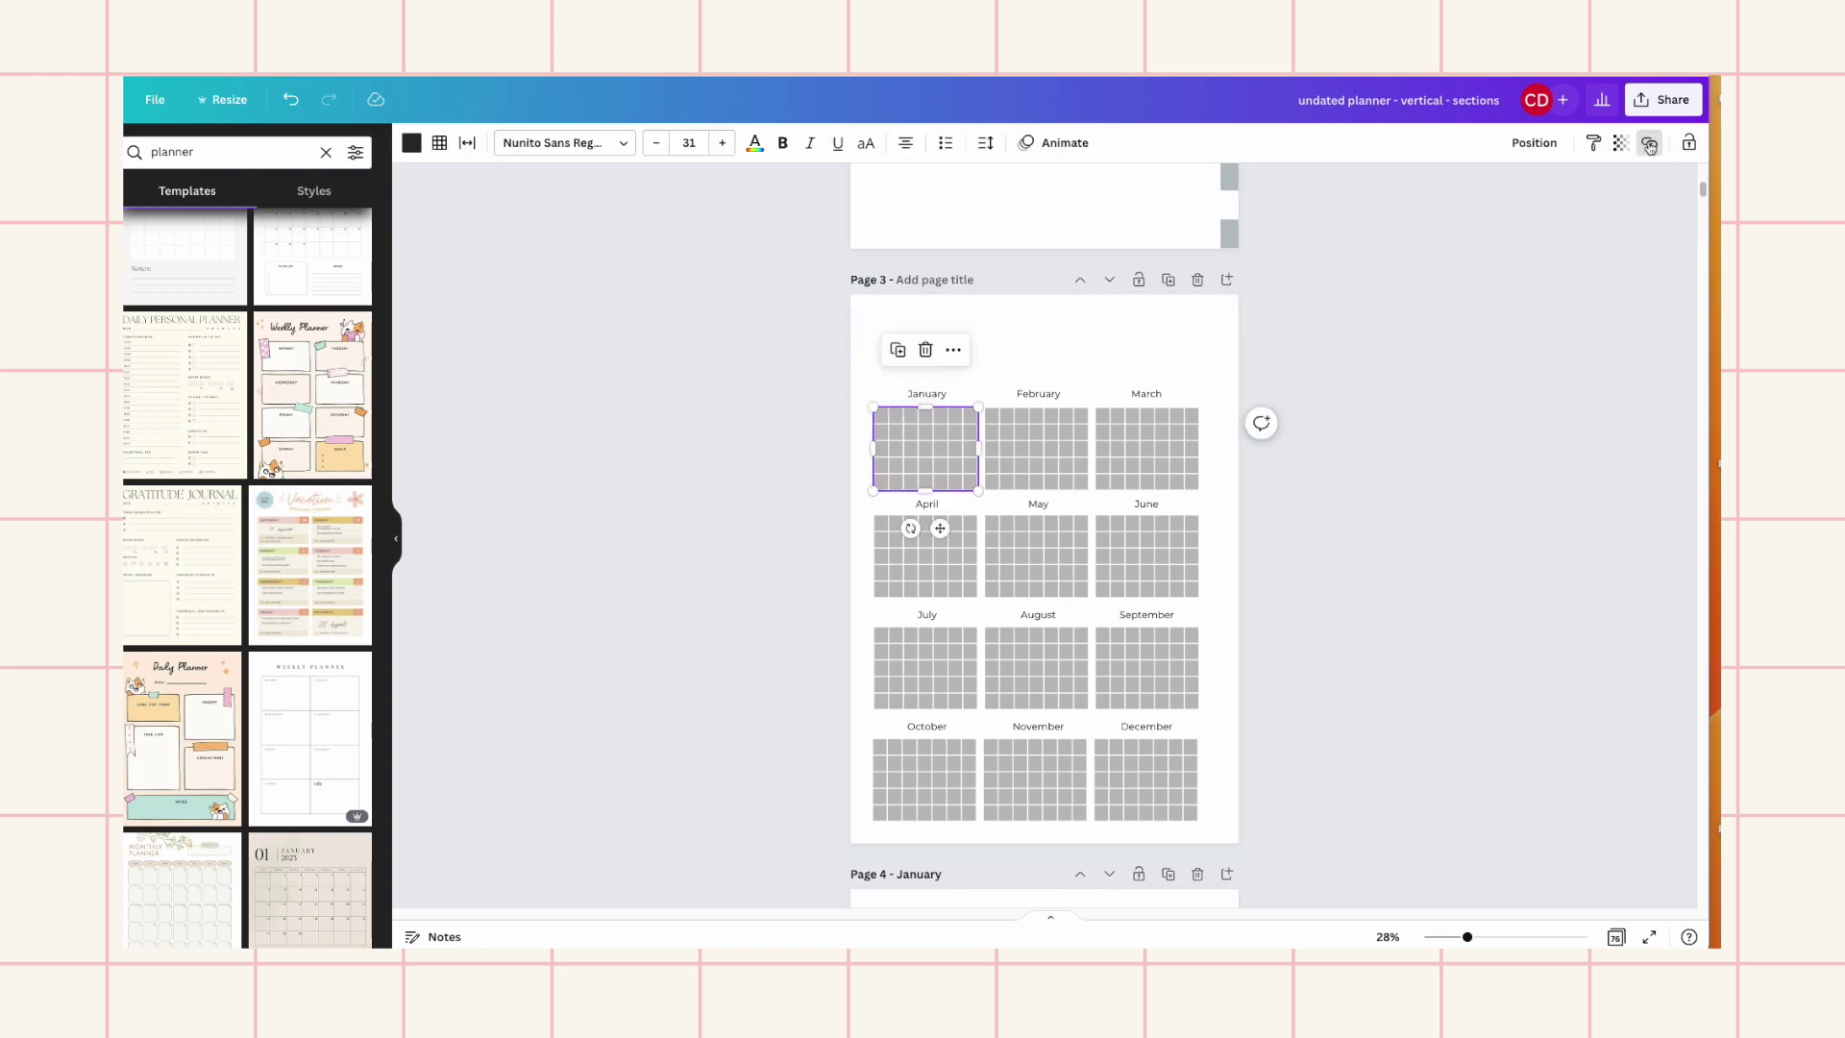
{"action": "left_click", "coordinate": [1650, 144]}
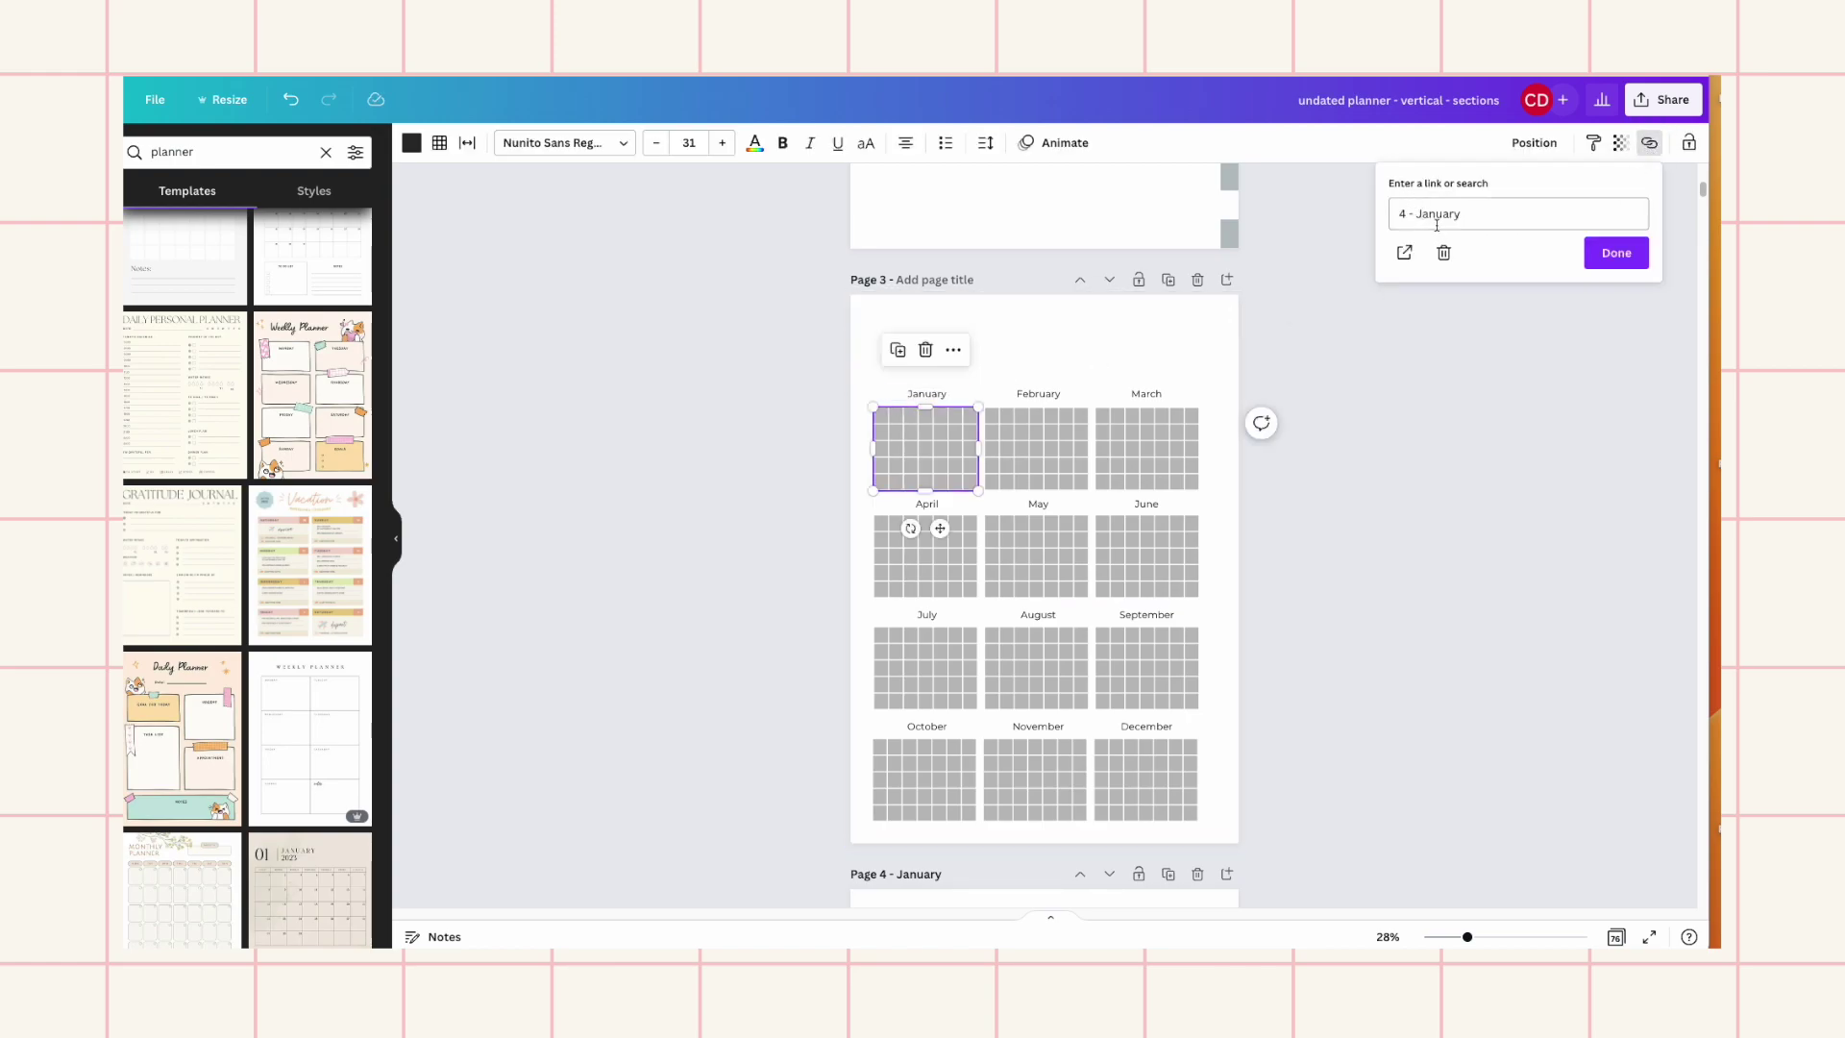
{"action": "scroll", "coordinate": [1311, 512], "scroll_direction": "down", "scroll_amount": 4}
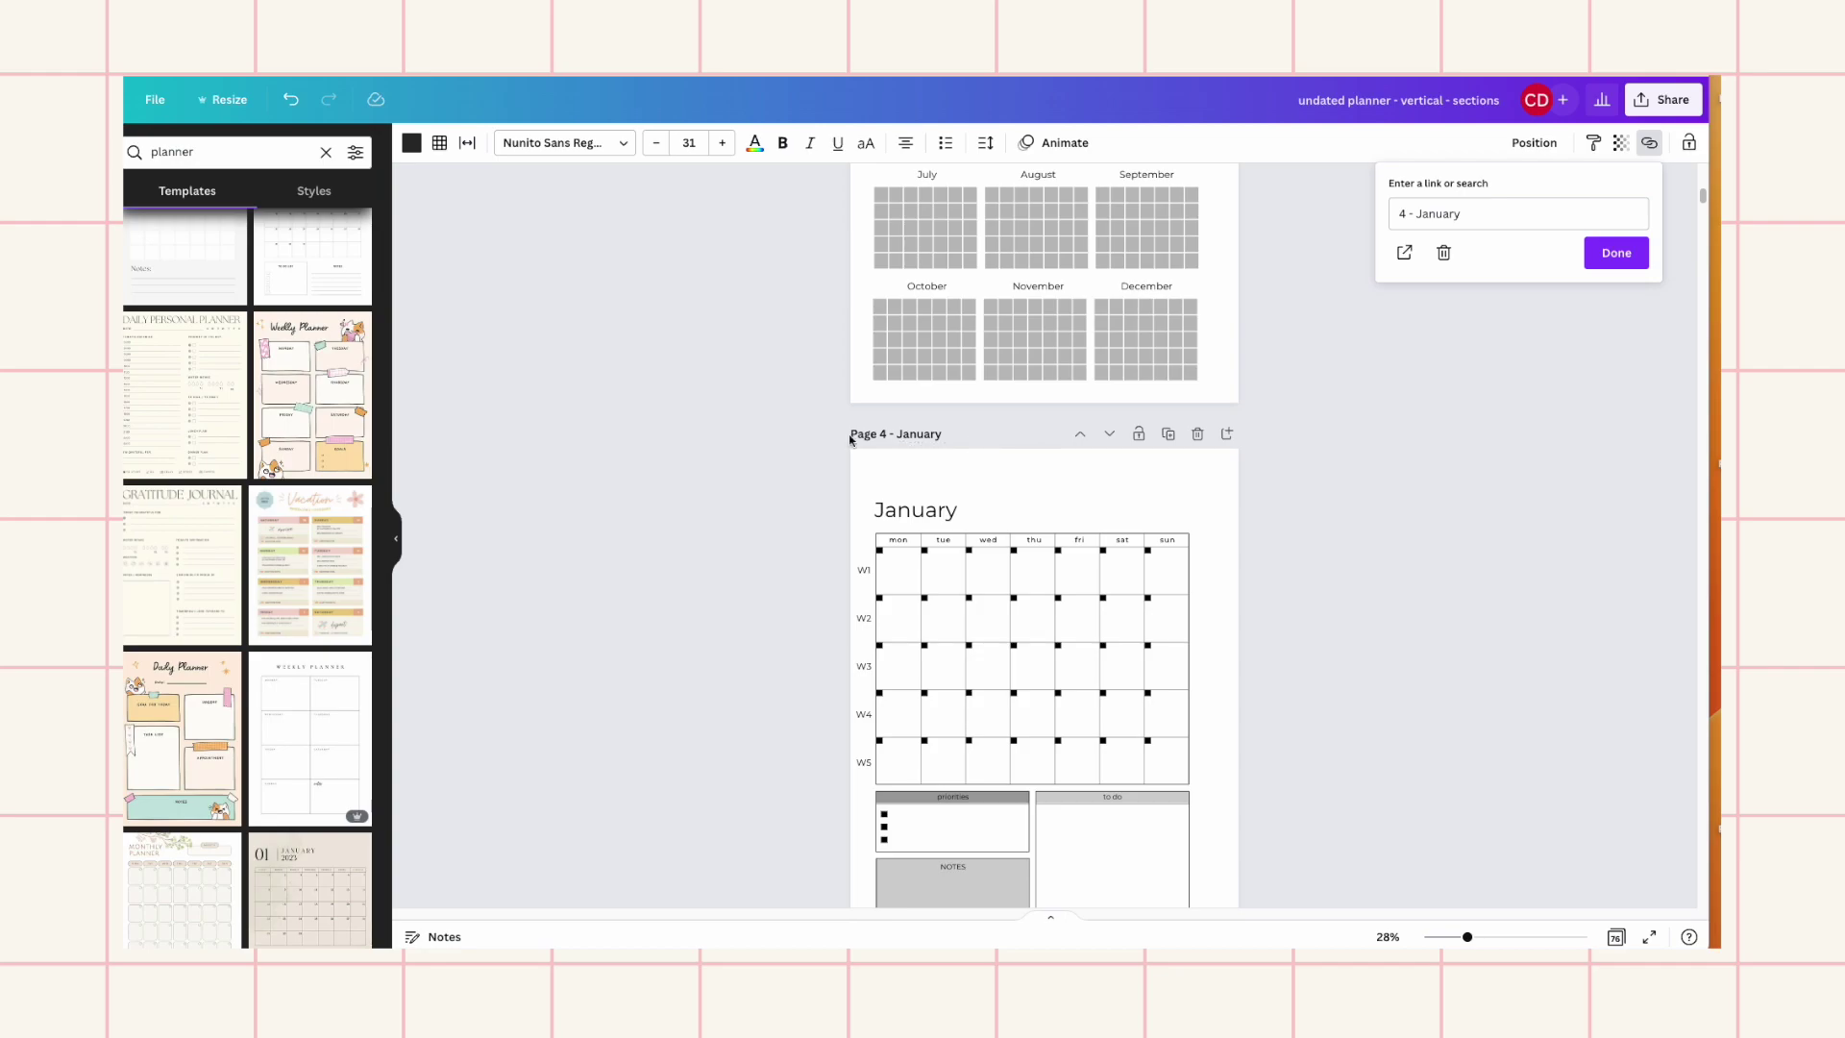
{"action": "left_click", "coordinate": [1573, 224]}
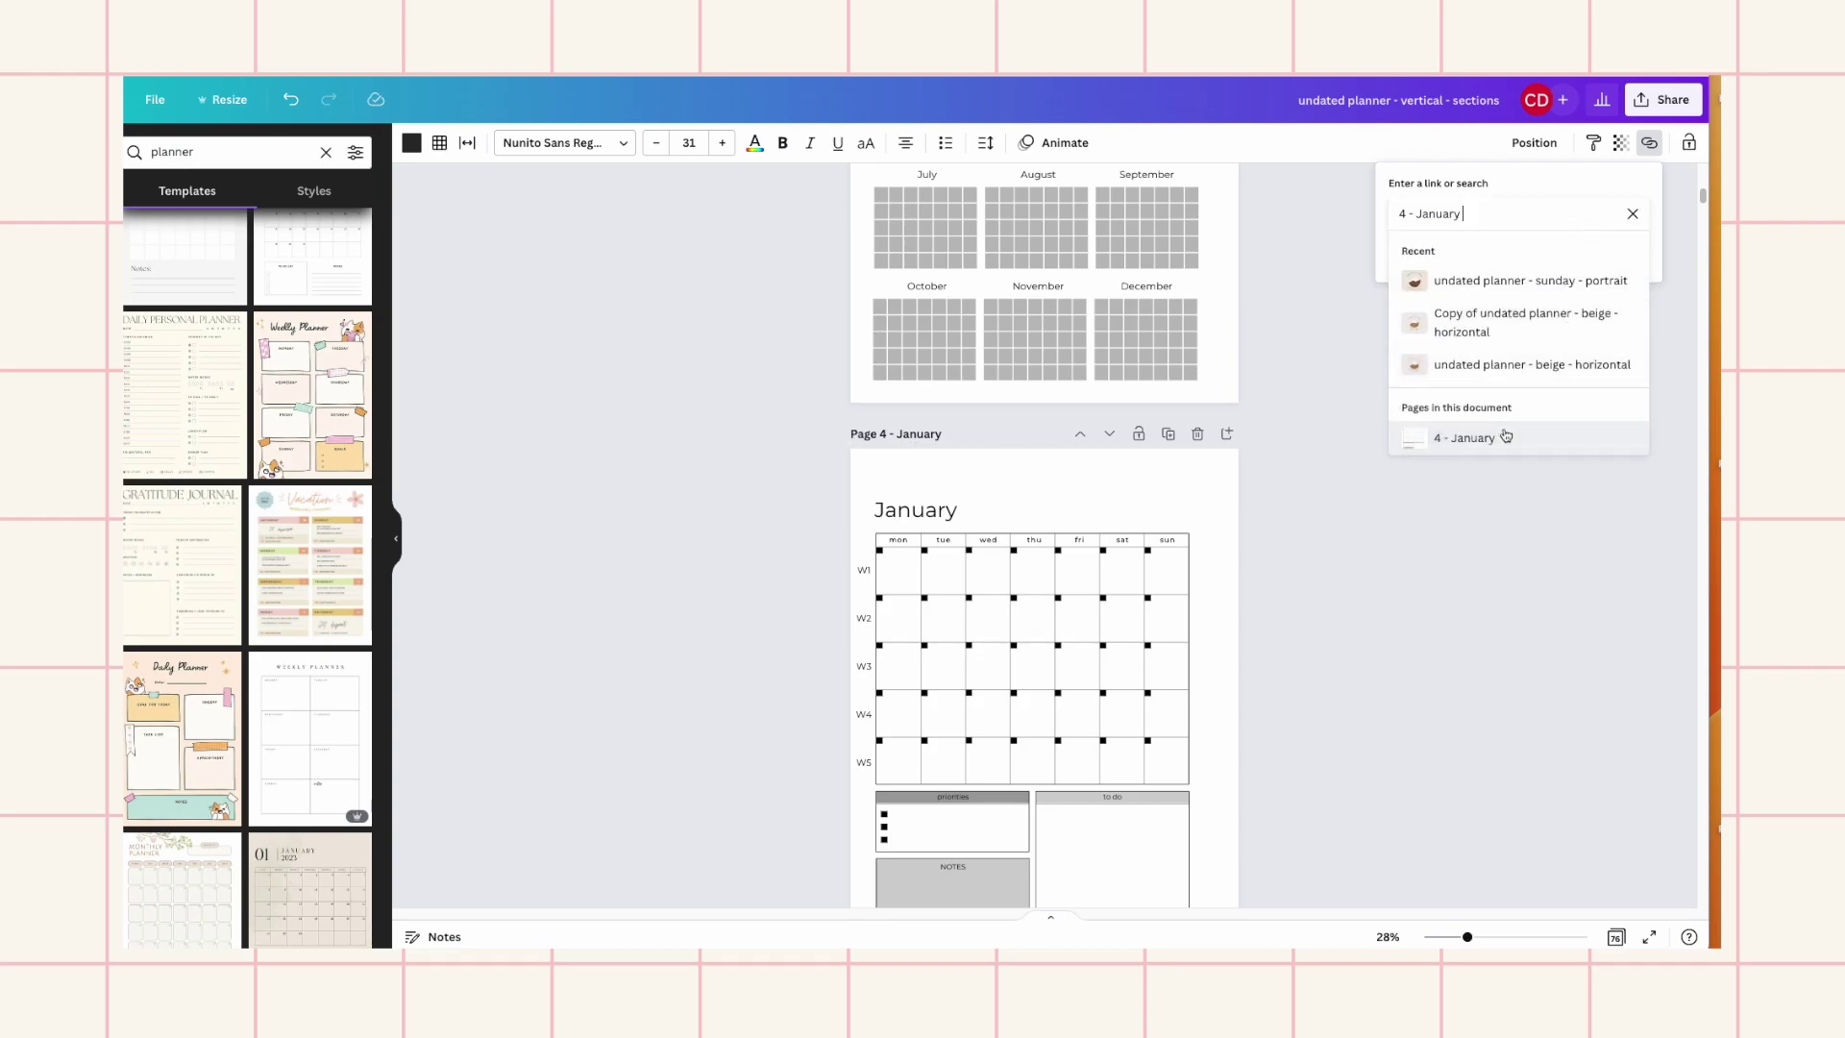
{"action": "left_click", "coordinate": [1470, 450]}
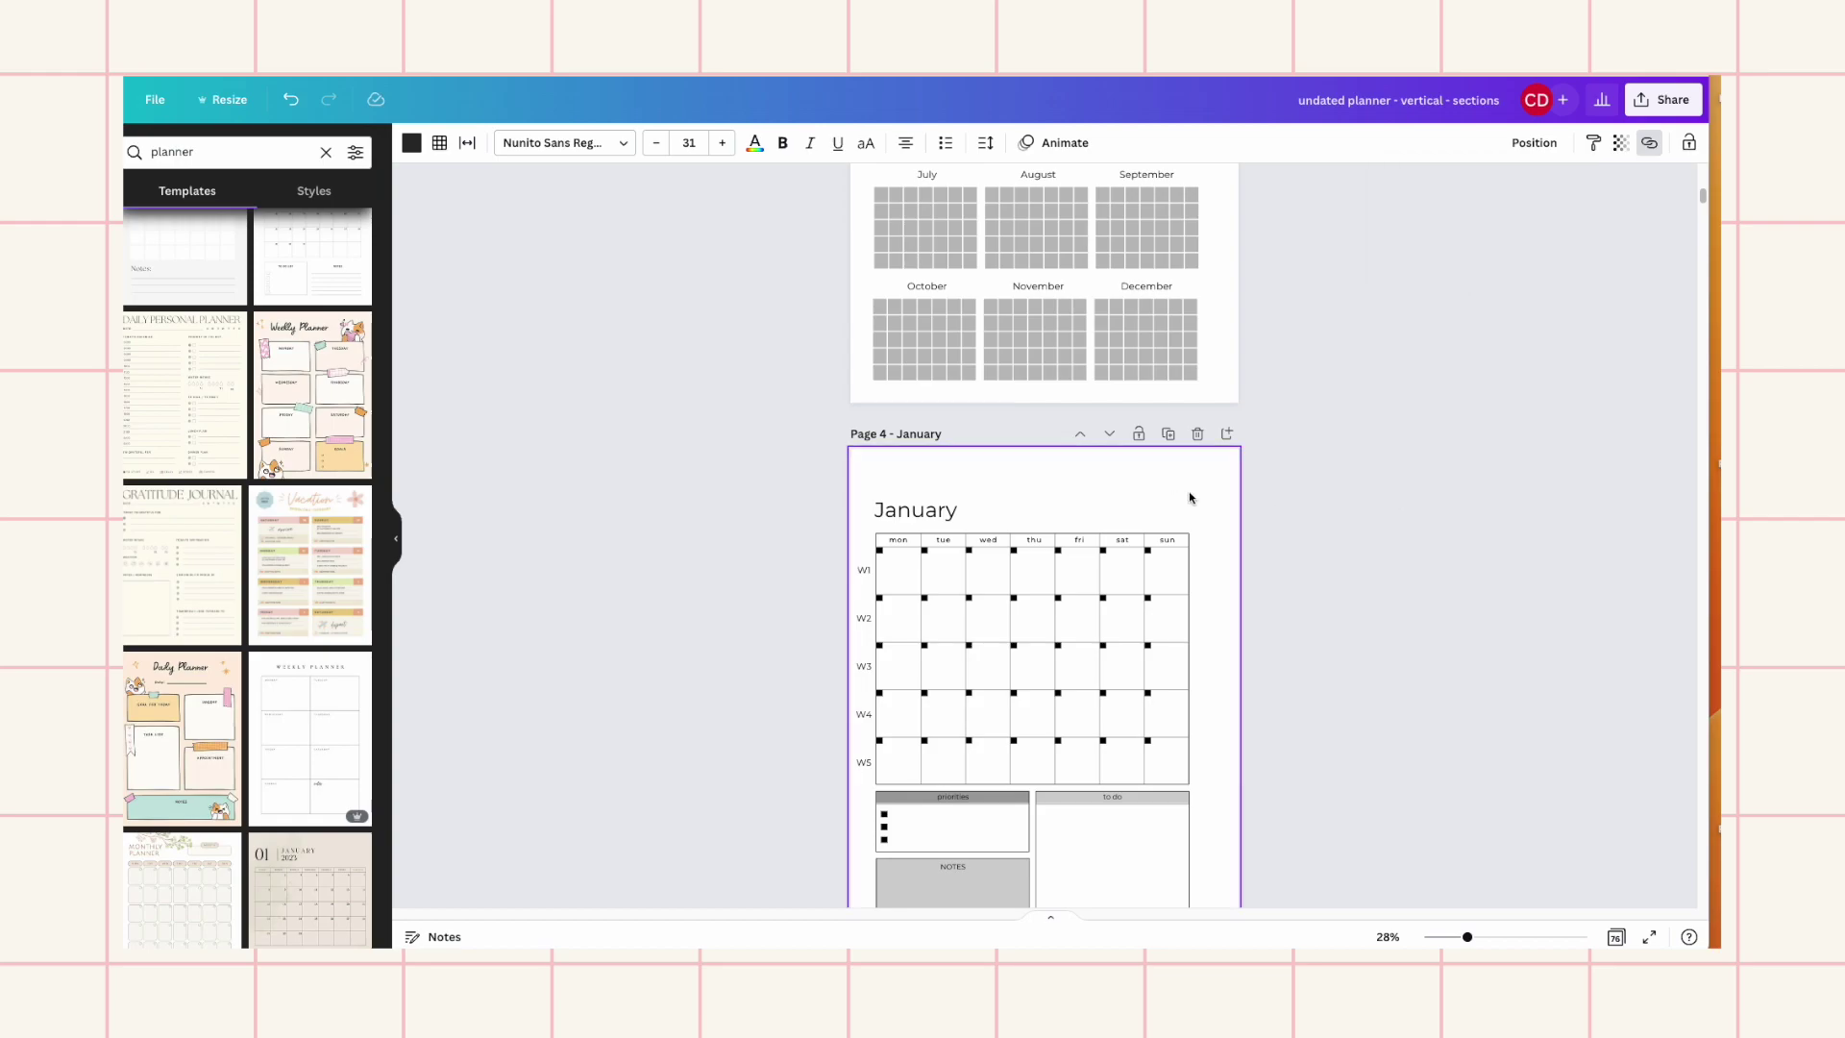
{"action": "scroll", "coordinate": [1005, 428], "scroll_direction": "up", "scroll_amount": 3}
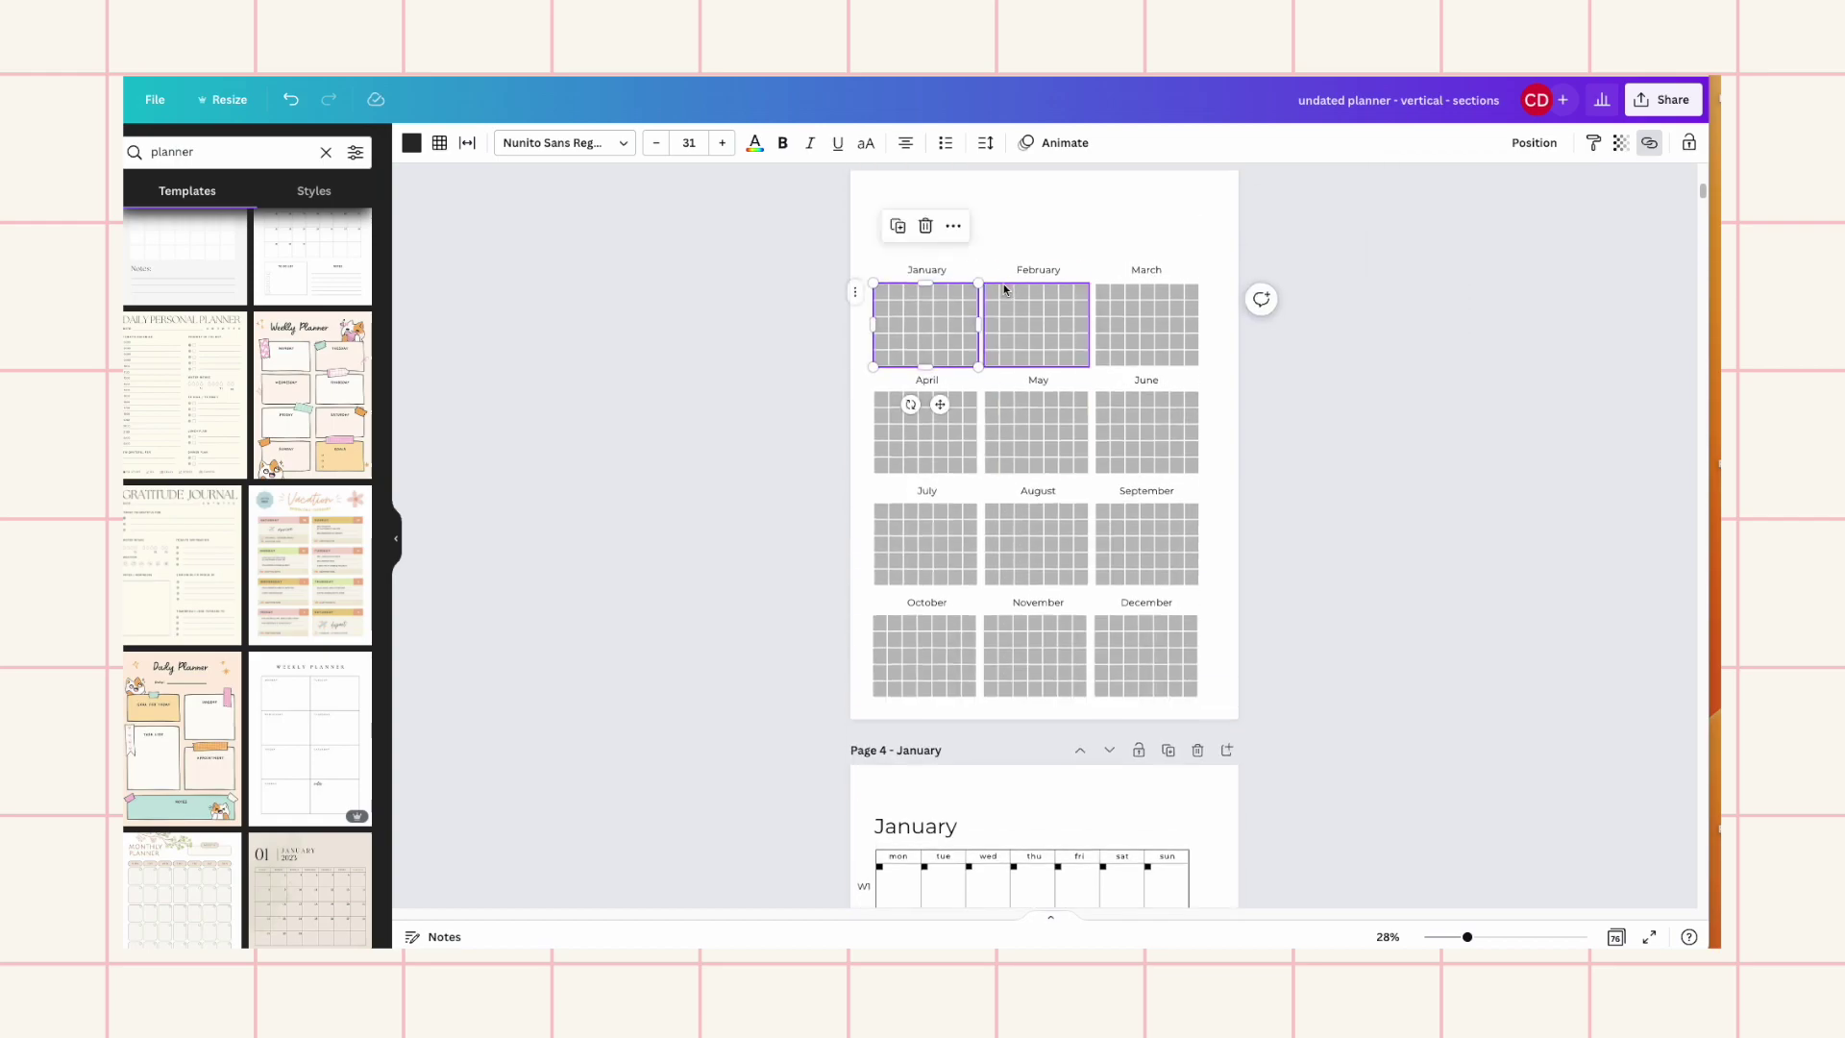
Link the March mini calendar to the '16 - March' page, searching 'mar'
{"action": "left_click", "coordinate": [1021, 290]}
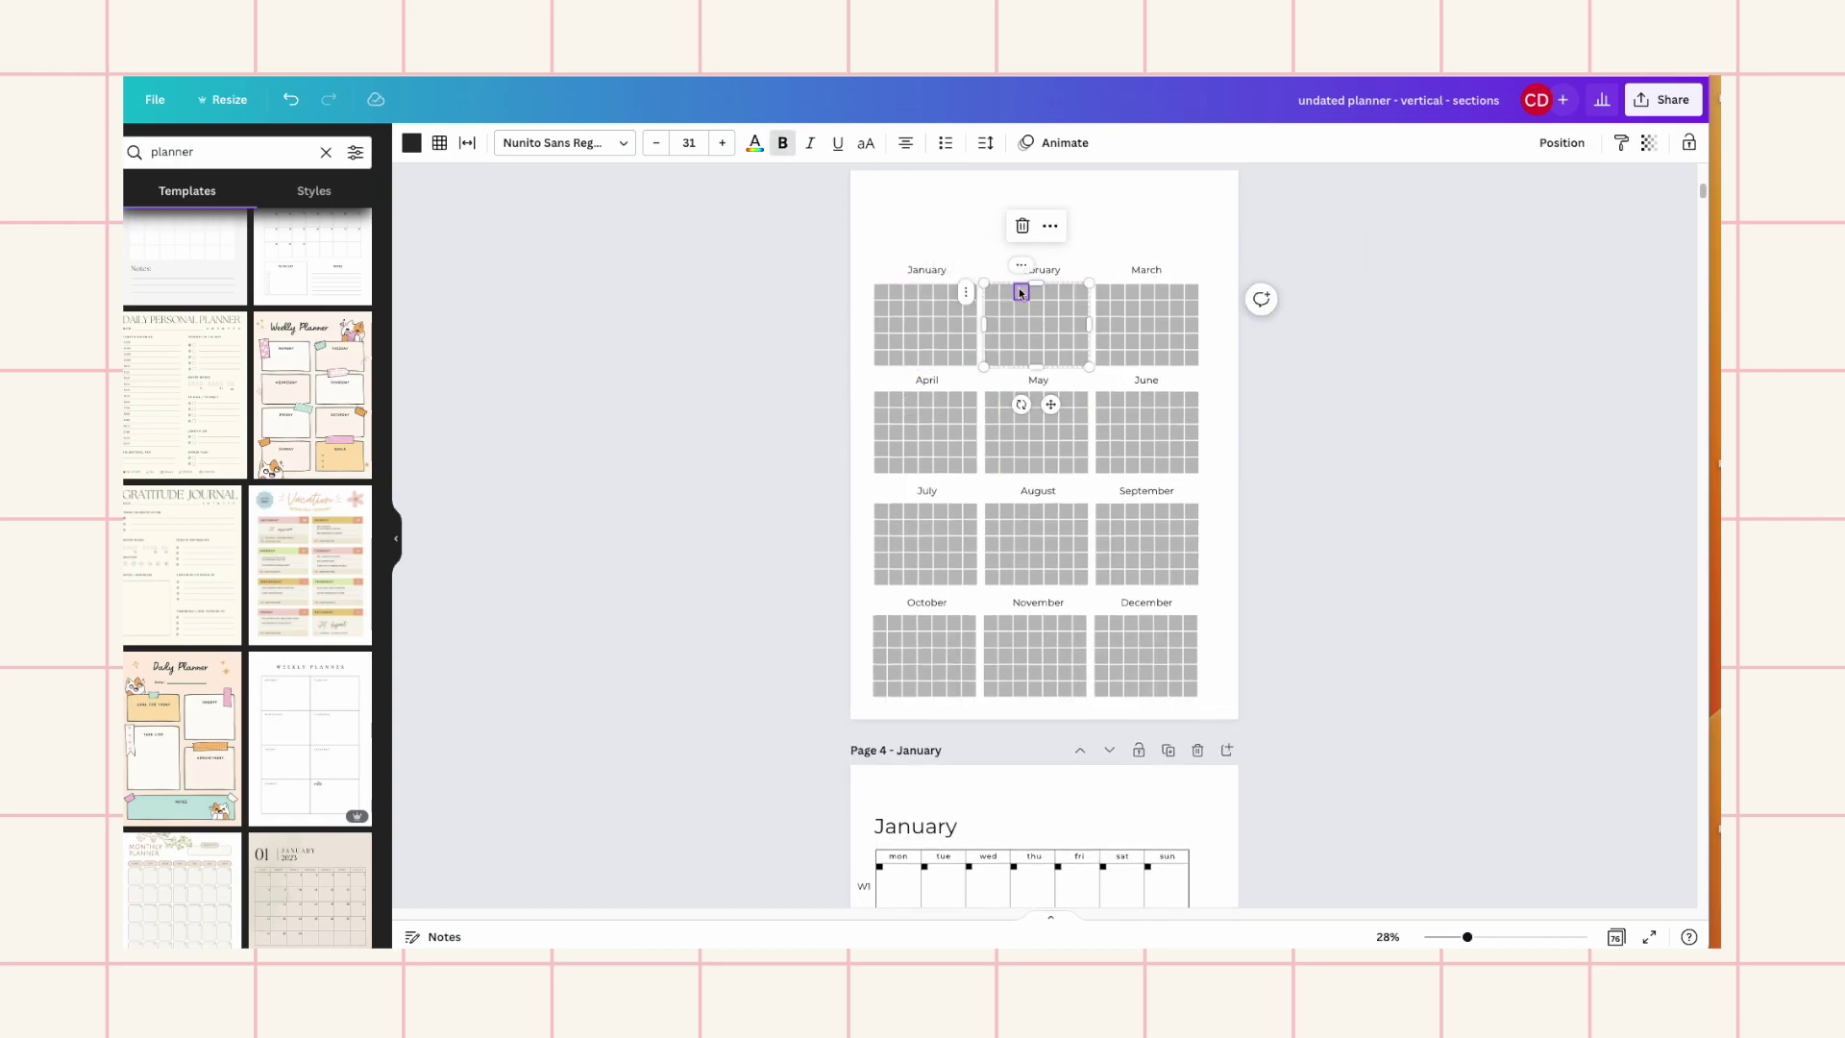
{"action": "left_click", "coordinate": [1051, 404]}
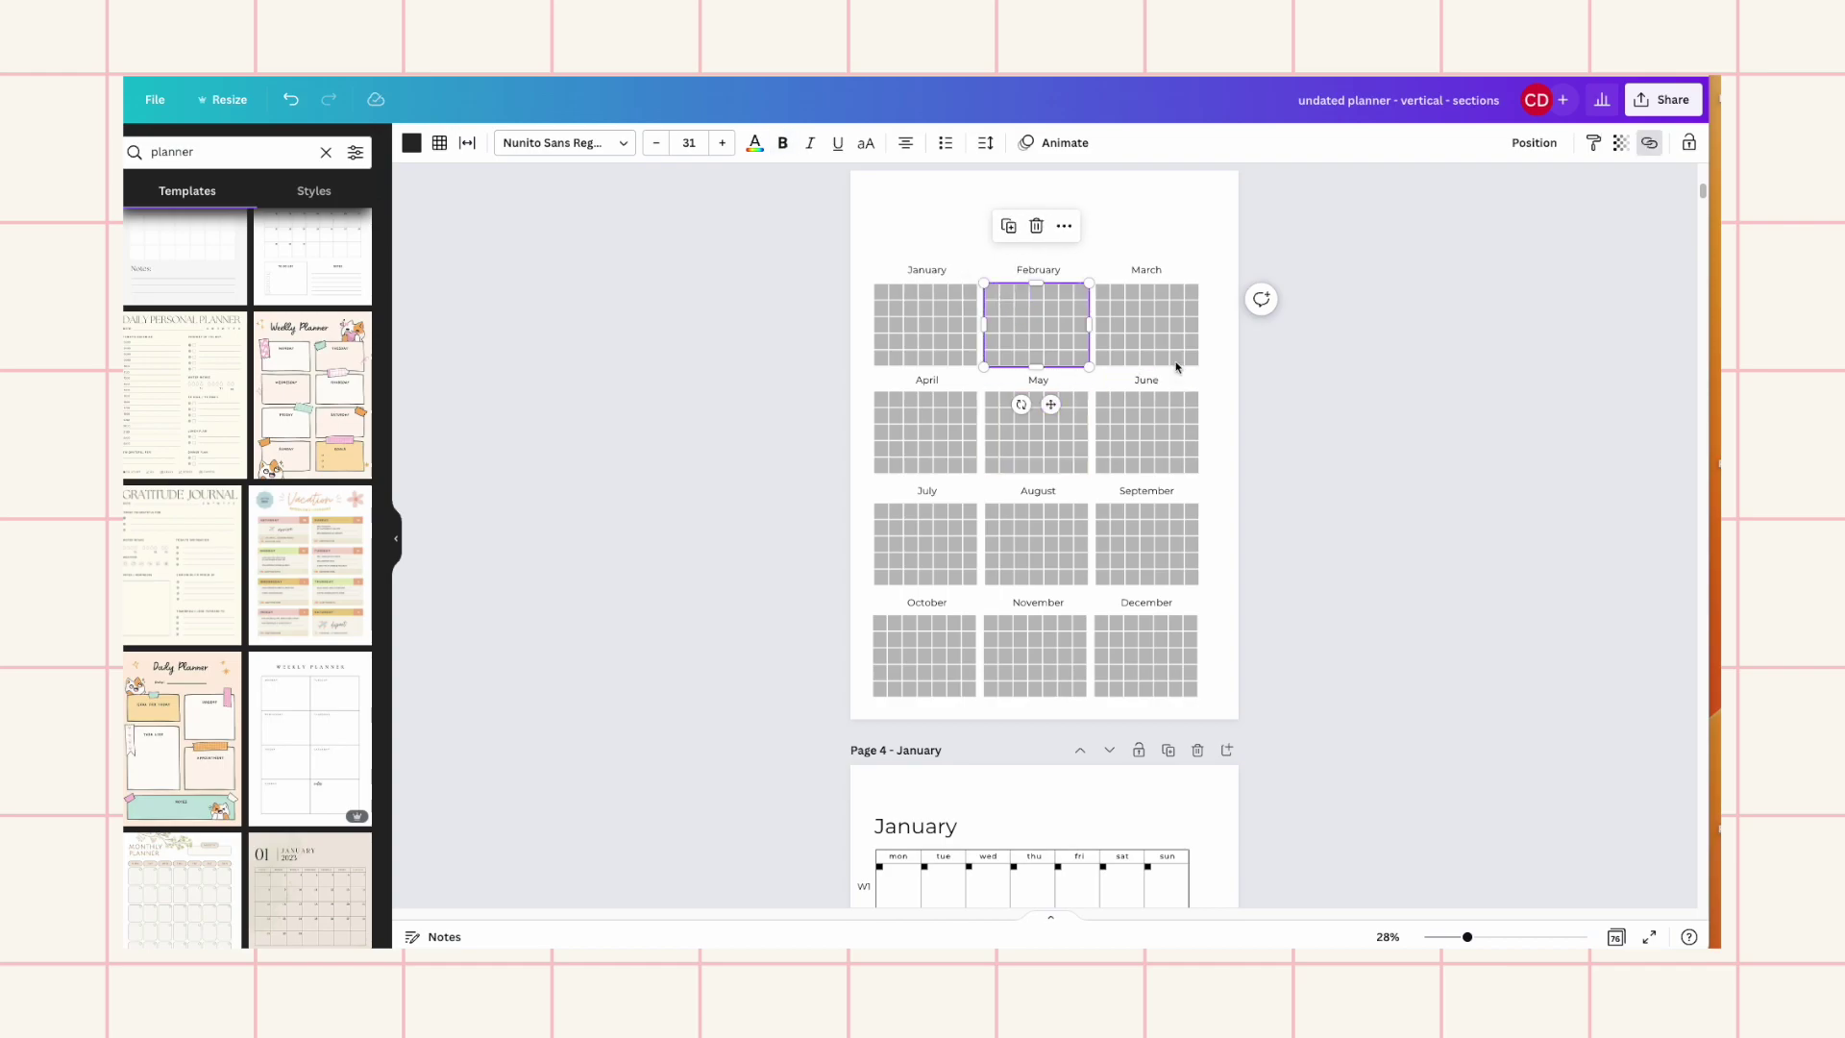
{"action": "left_click", "coordinate": [1177, 366]}
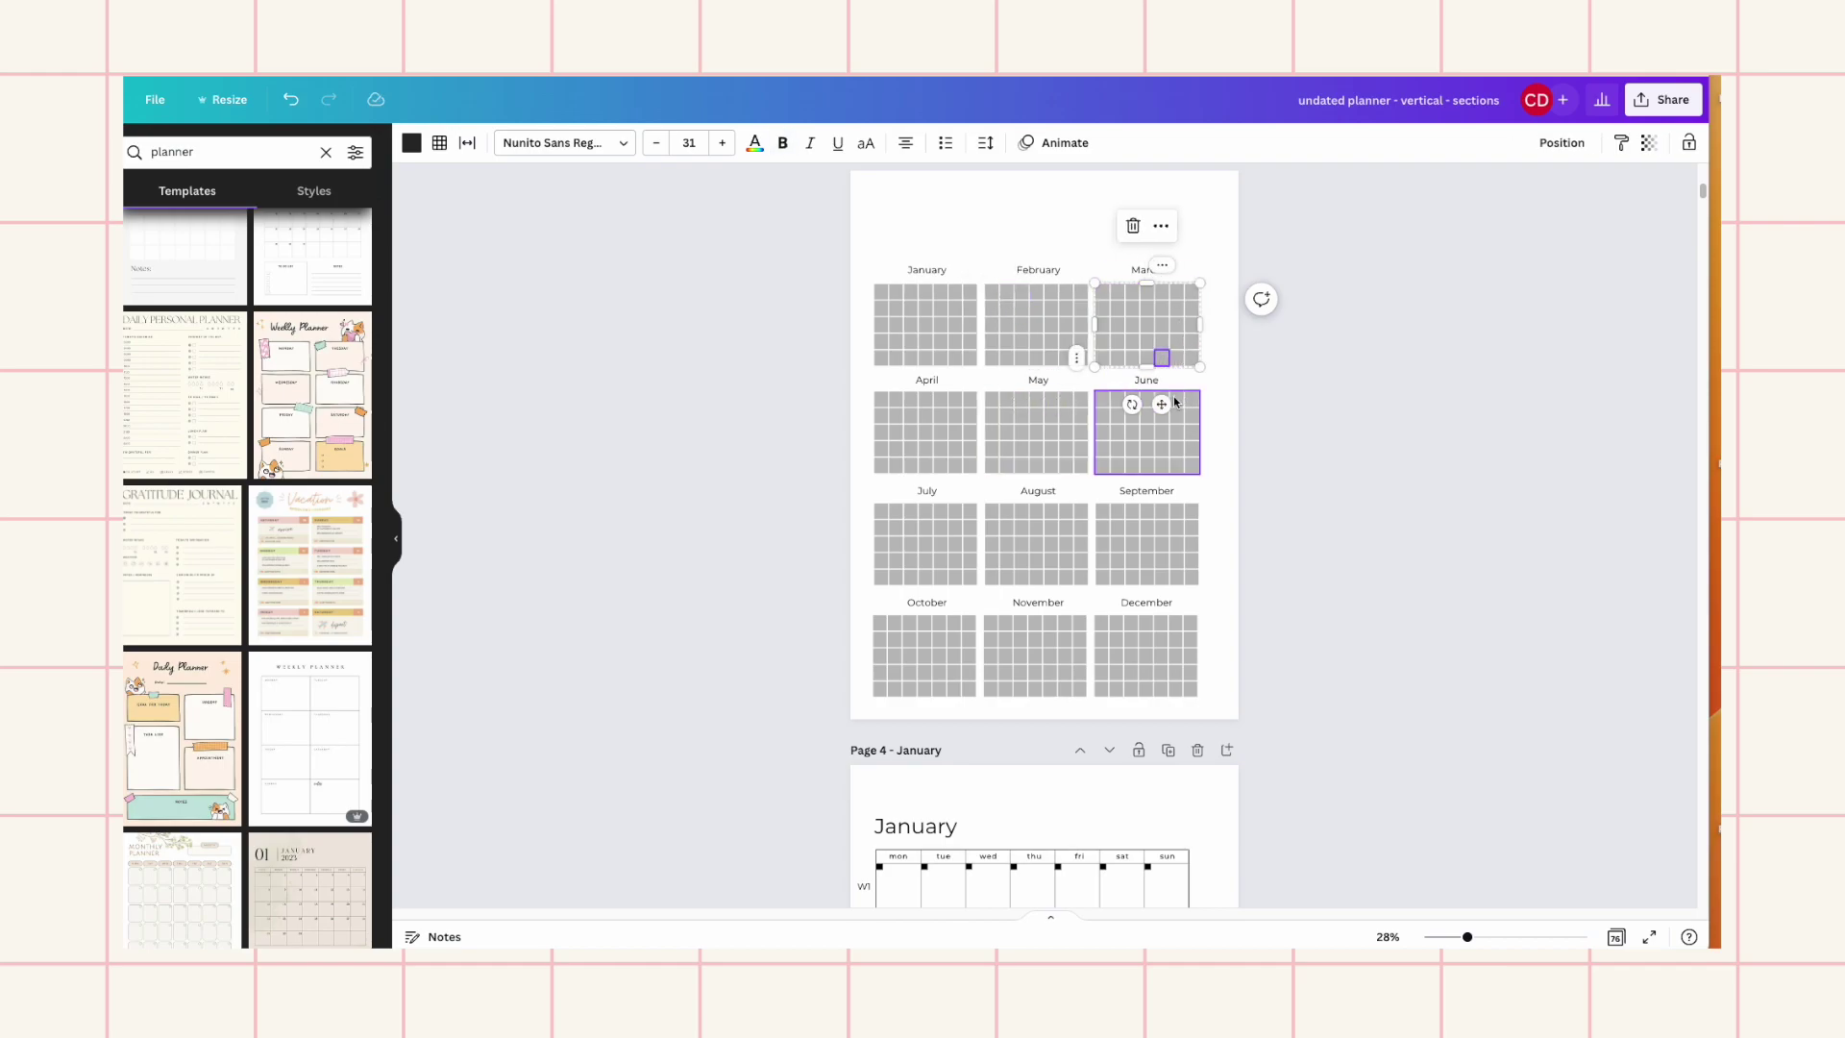
{"action": "left_click", "coordinate": [1162, 404]}
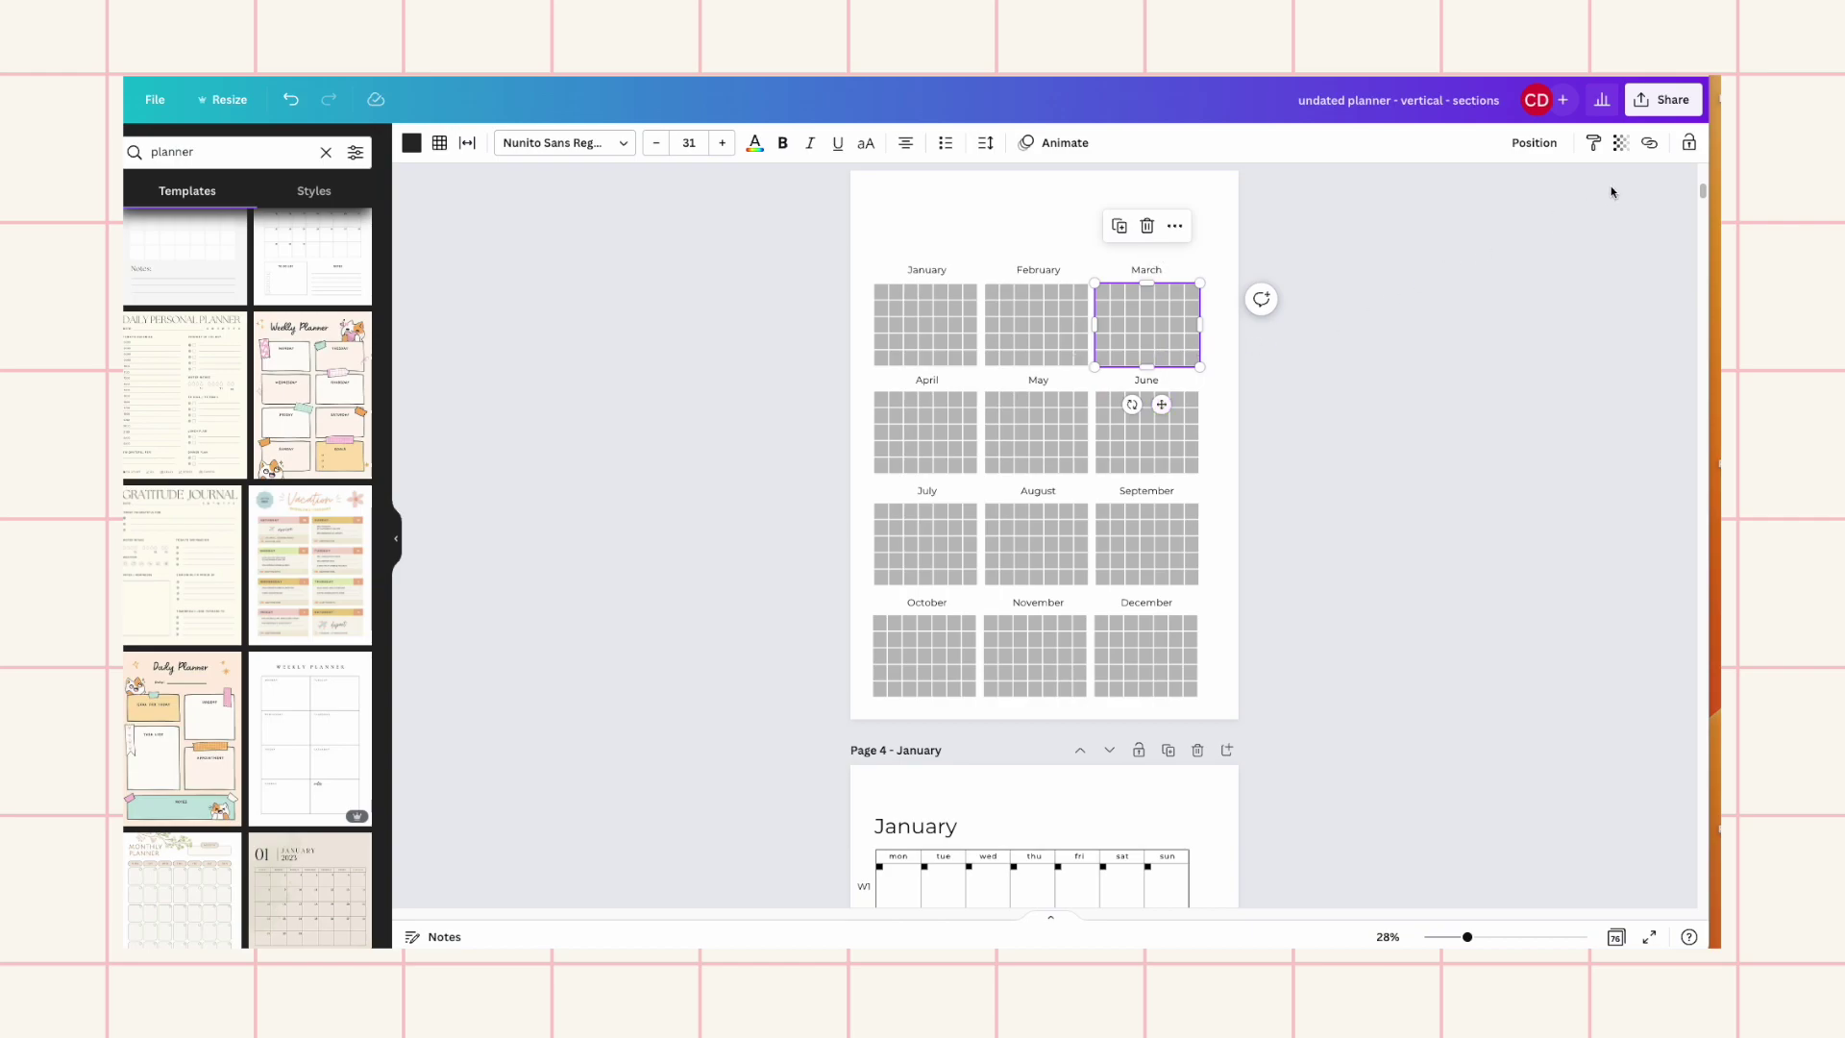
{"action": "left_click", "coordinate": [1649, 144]}
{"action": "scroll", "coordinate": [1576, 353], "scroll_direction": "down", "scroll_amount": 3}
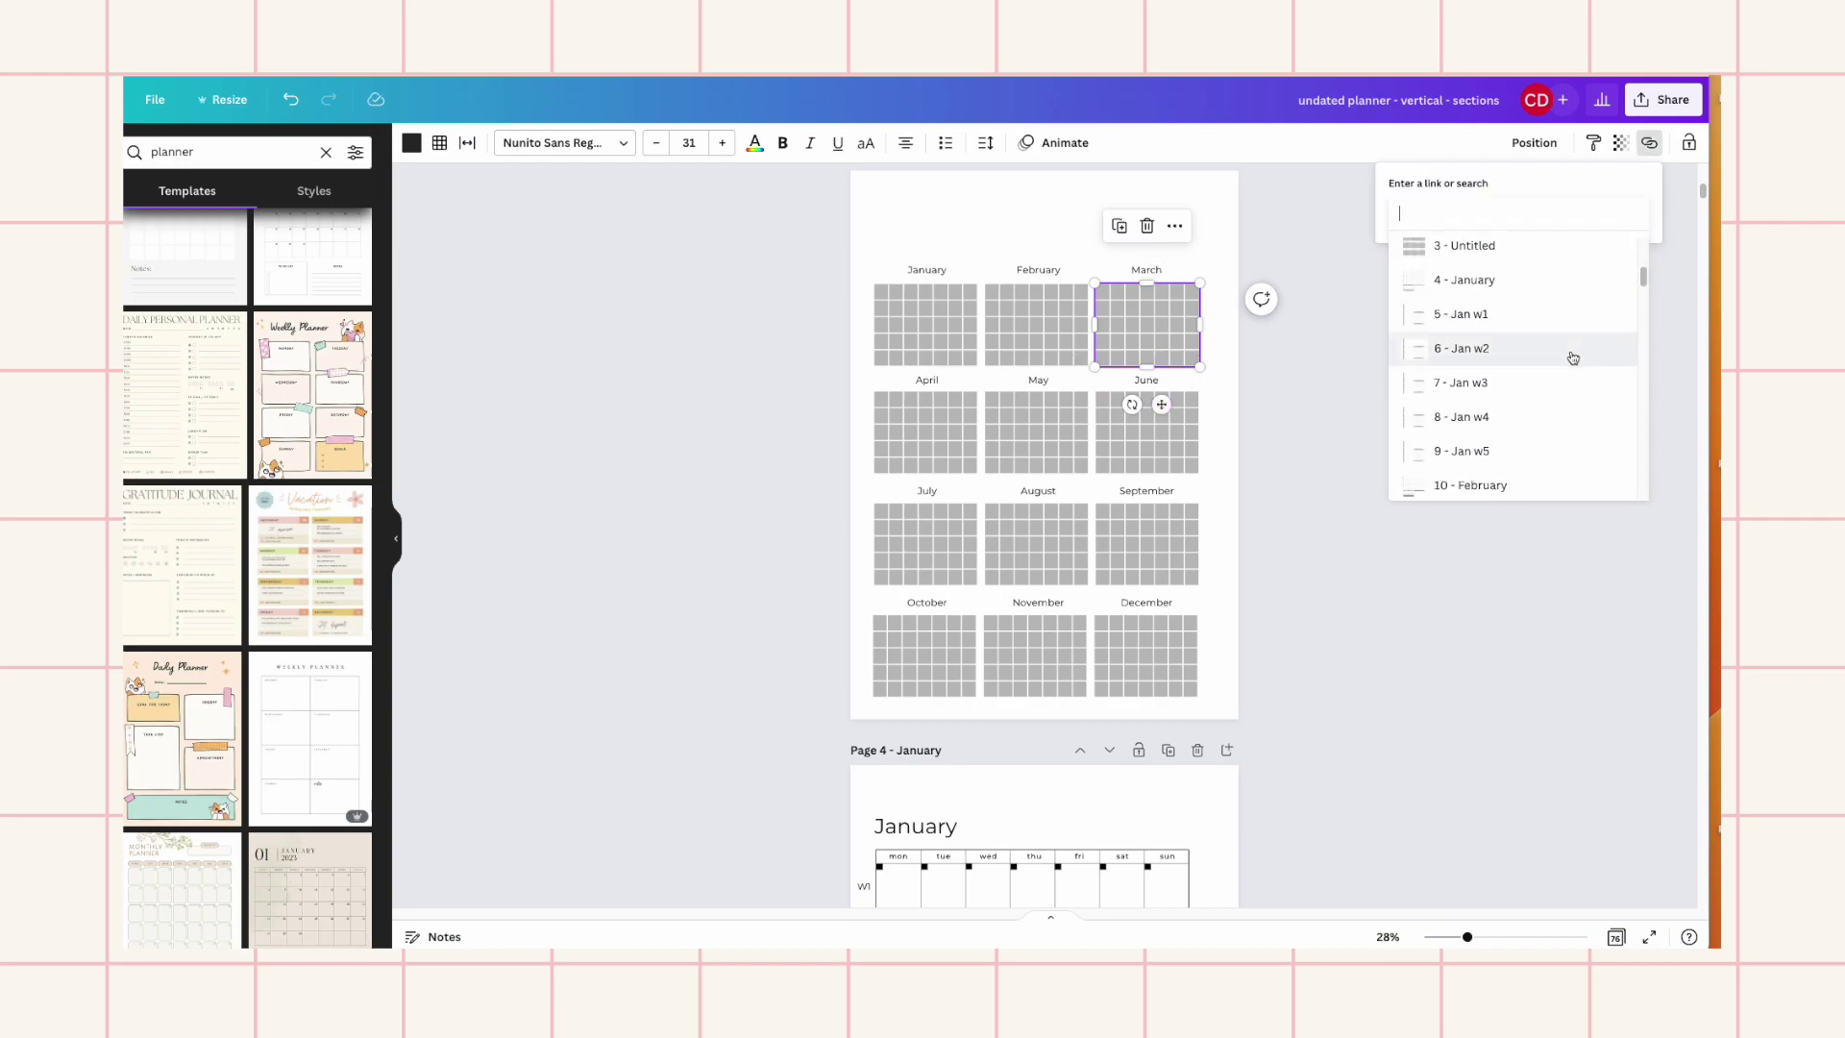
{"action": "scroll", "coordinate": [1527, 423], "scroll_direction": "down", "scroll_amount": 2}
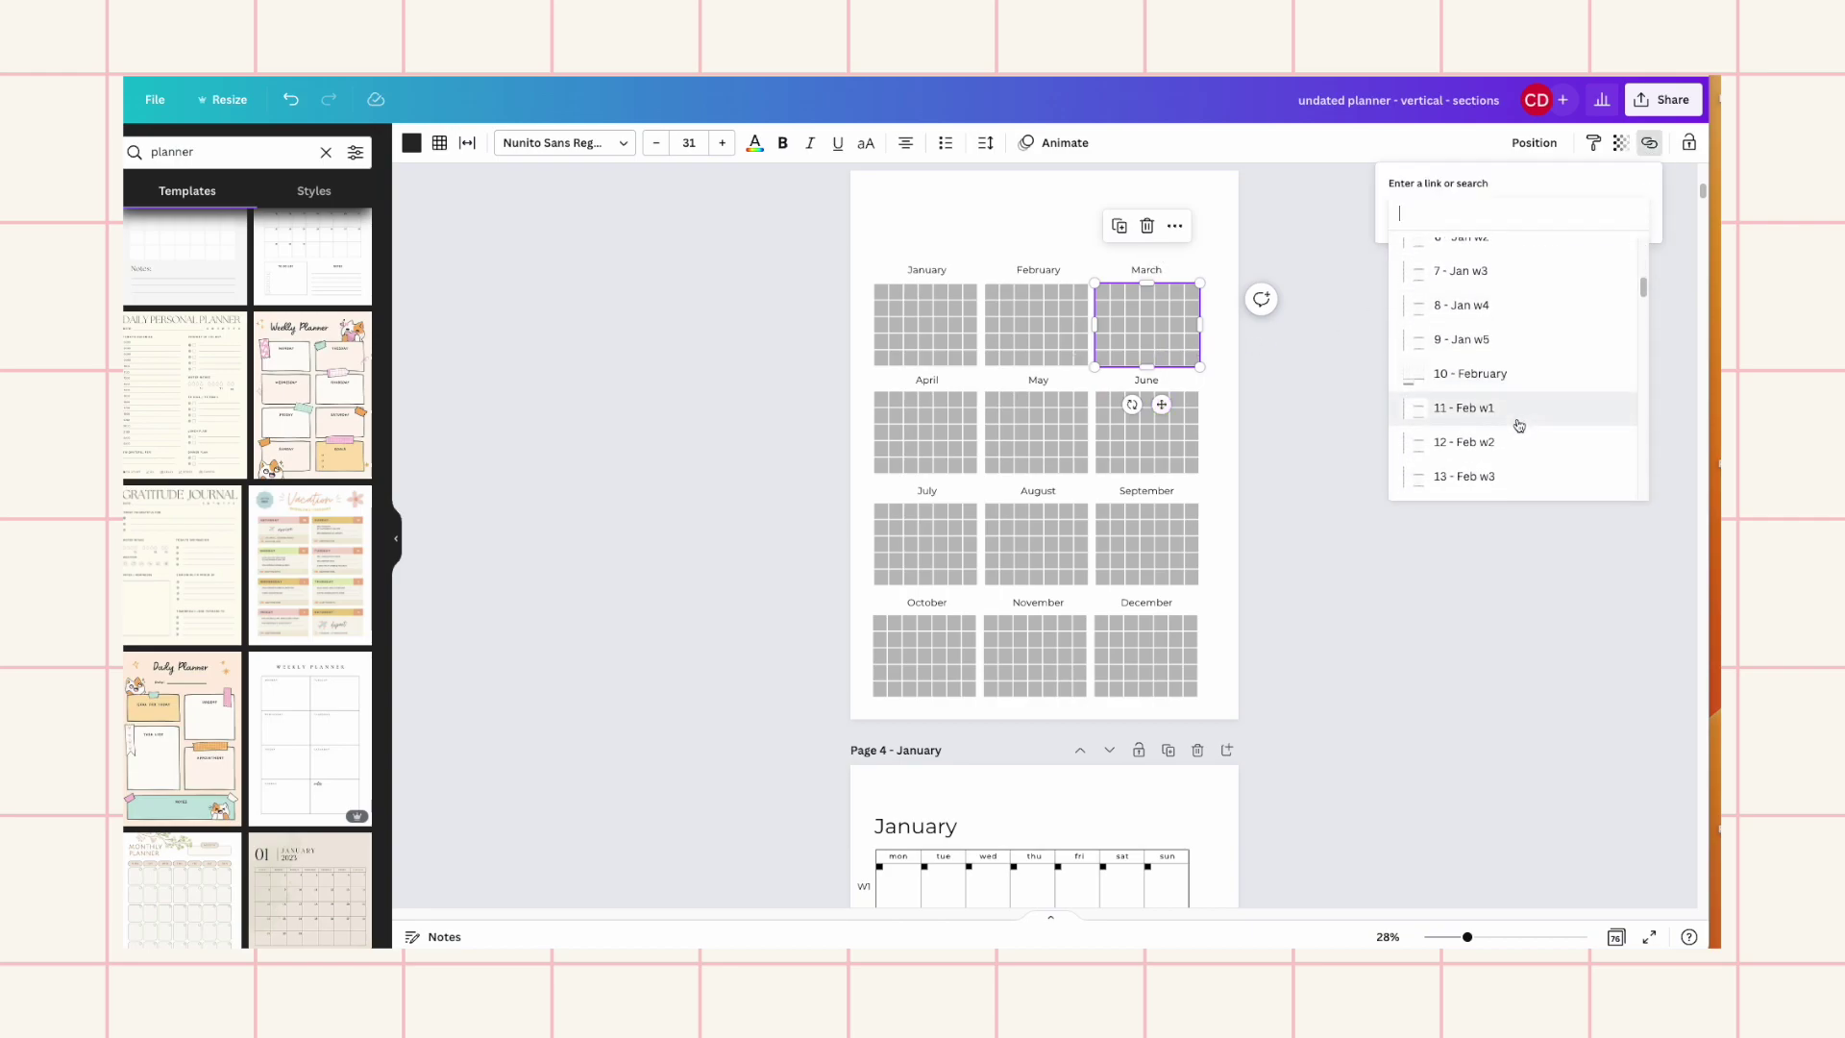
{"action": "scroll", "coordinate": [1518, 424], "scroll_direction": "down", "scroll_amount": 5}
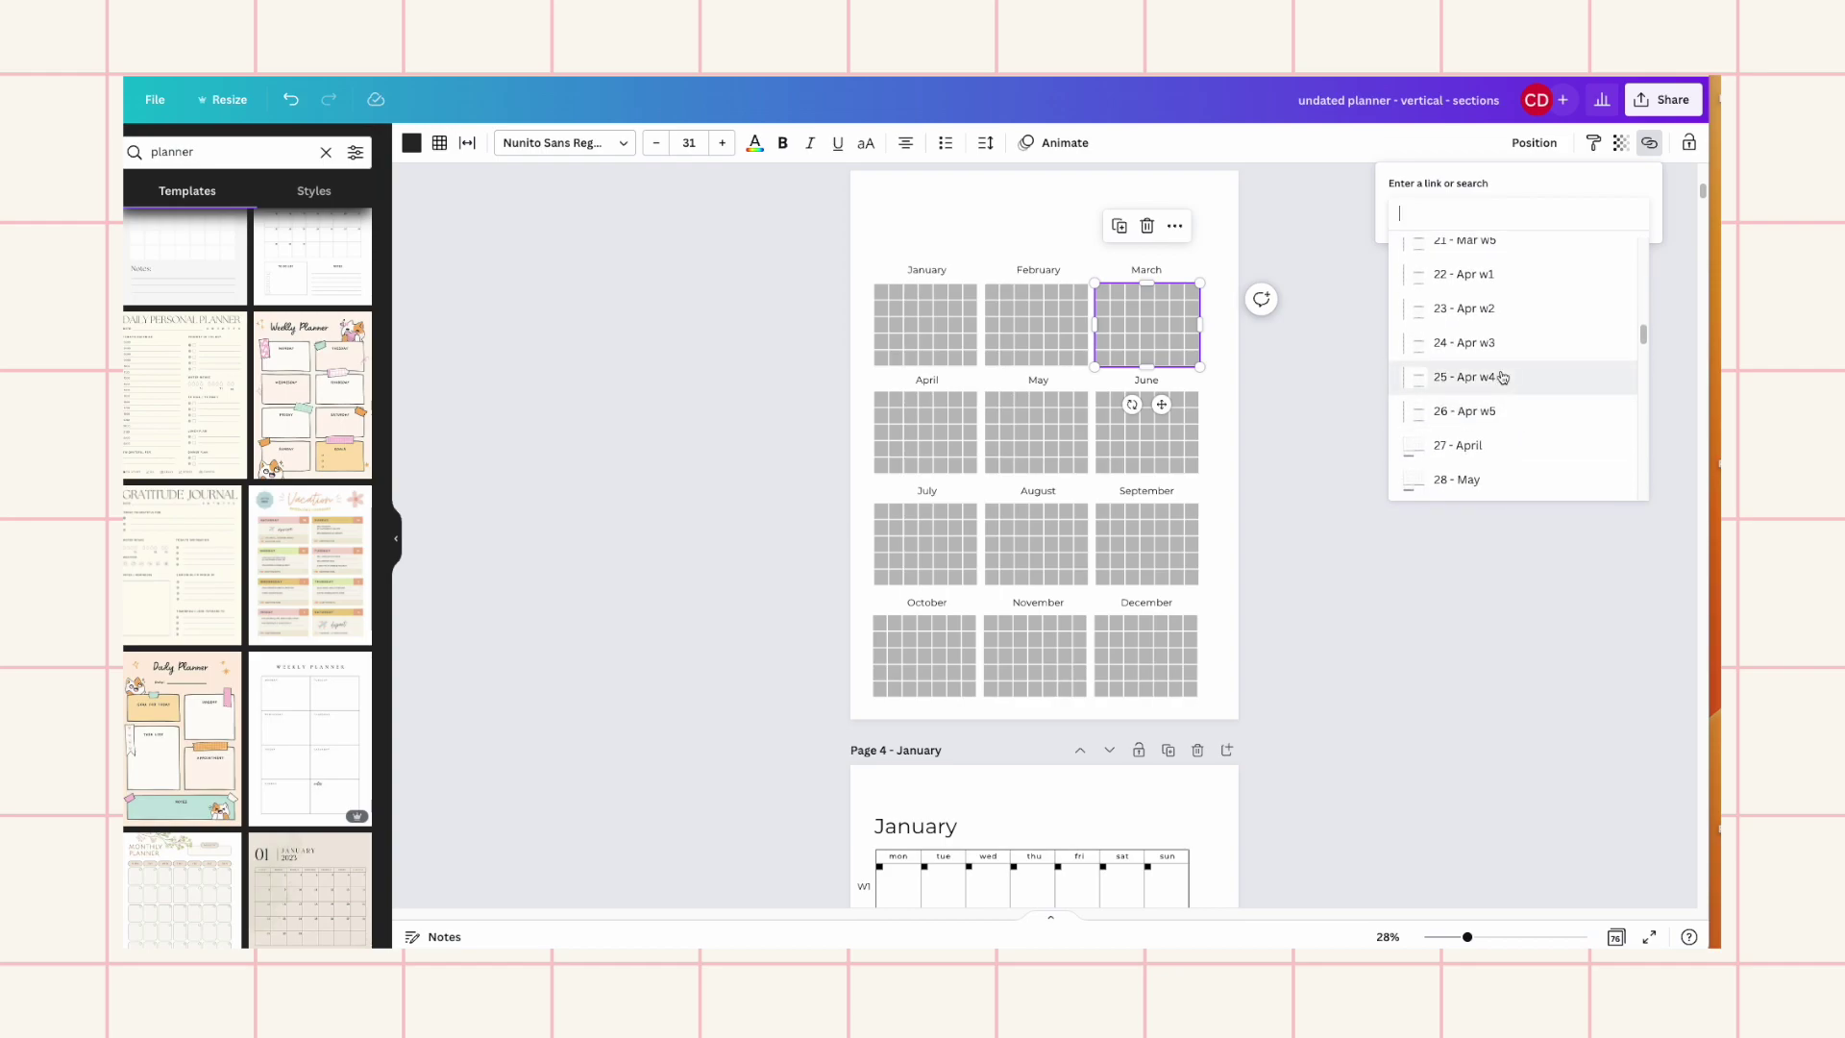
{"action": "type", "text": "mar"}
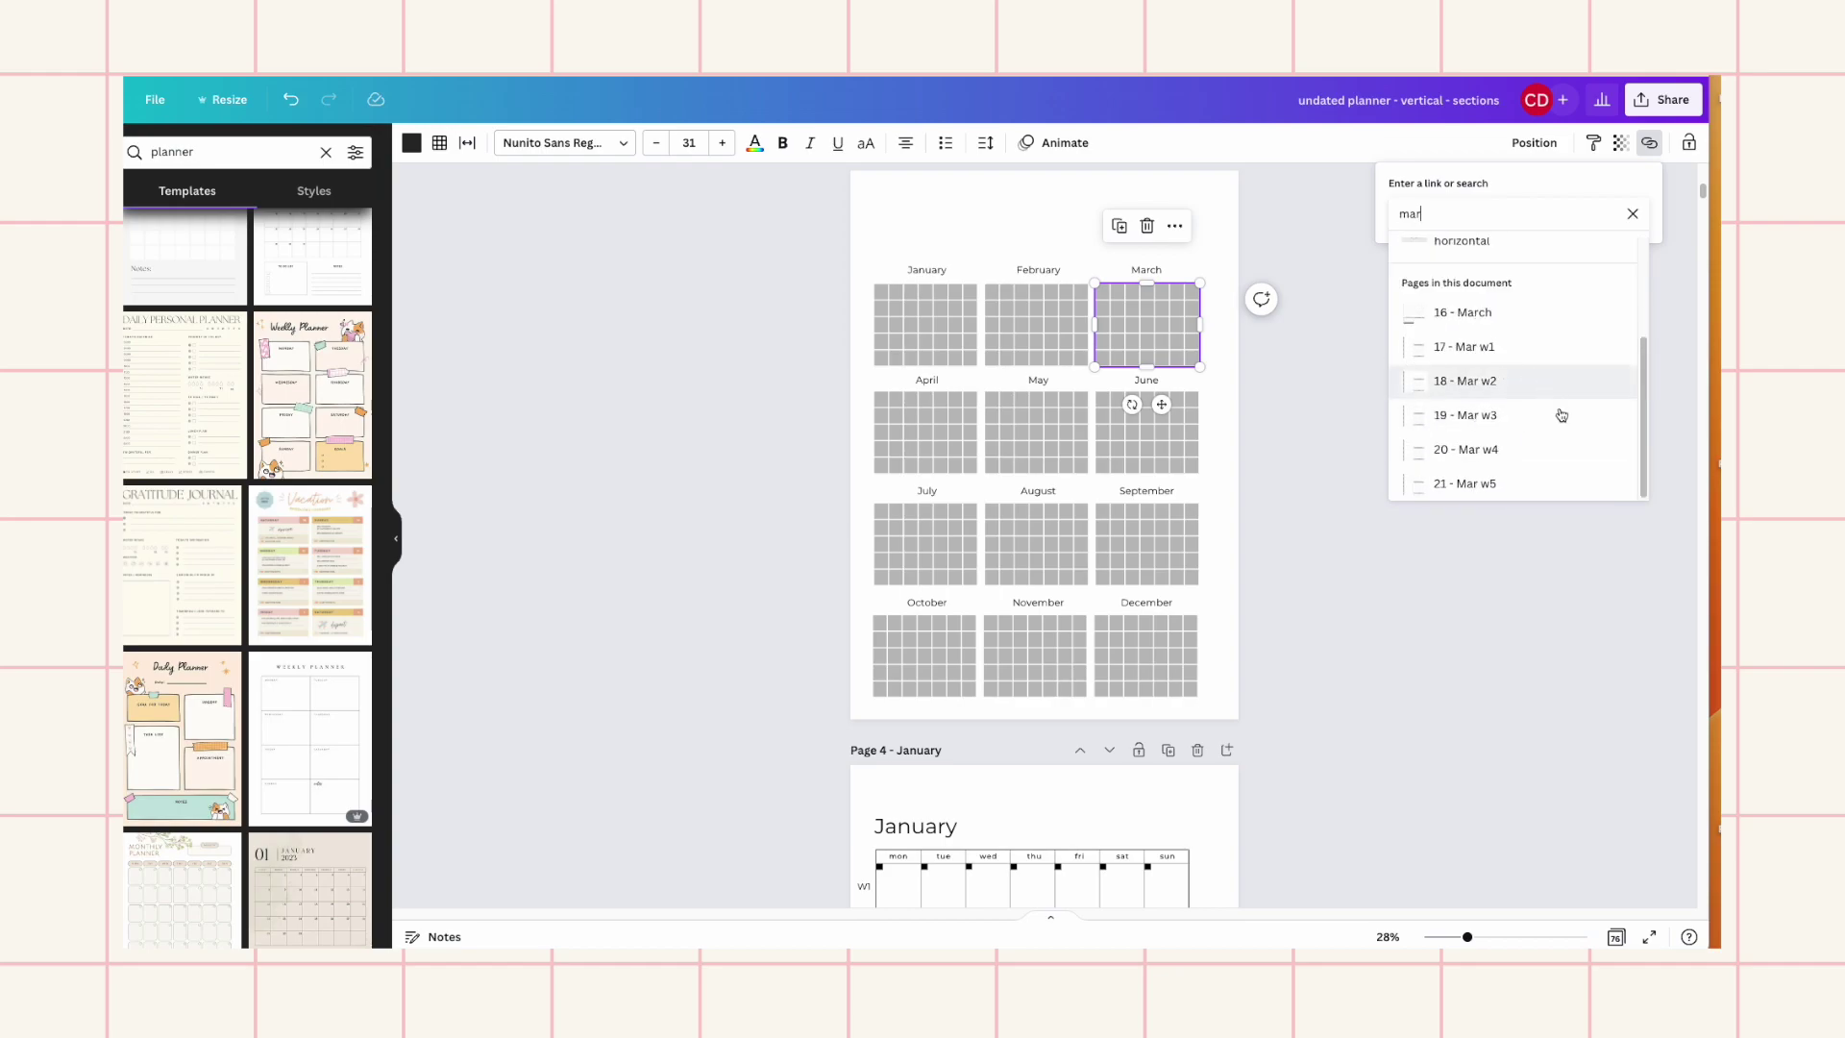
{"action": "left_click", "coordinate": [1495, 312]}
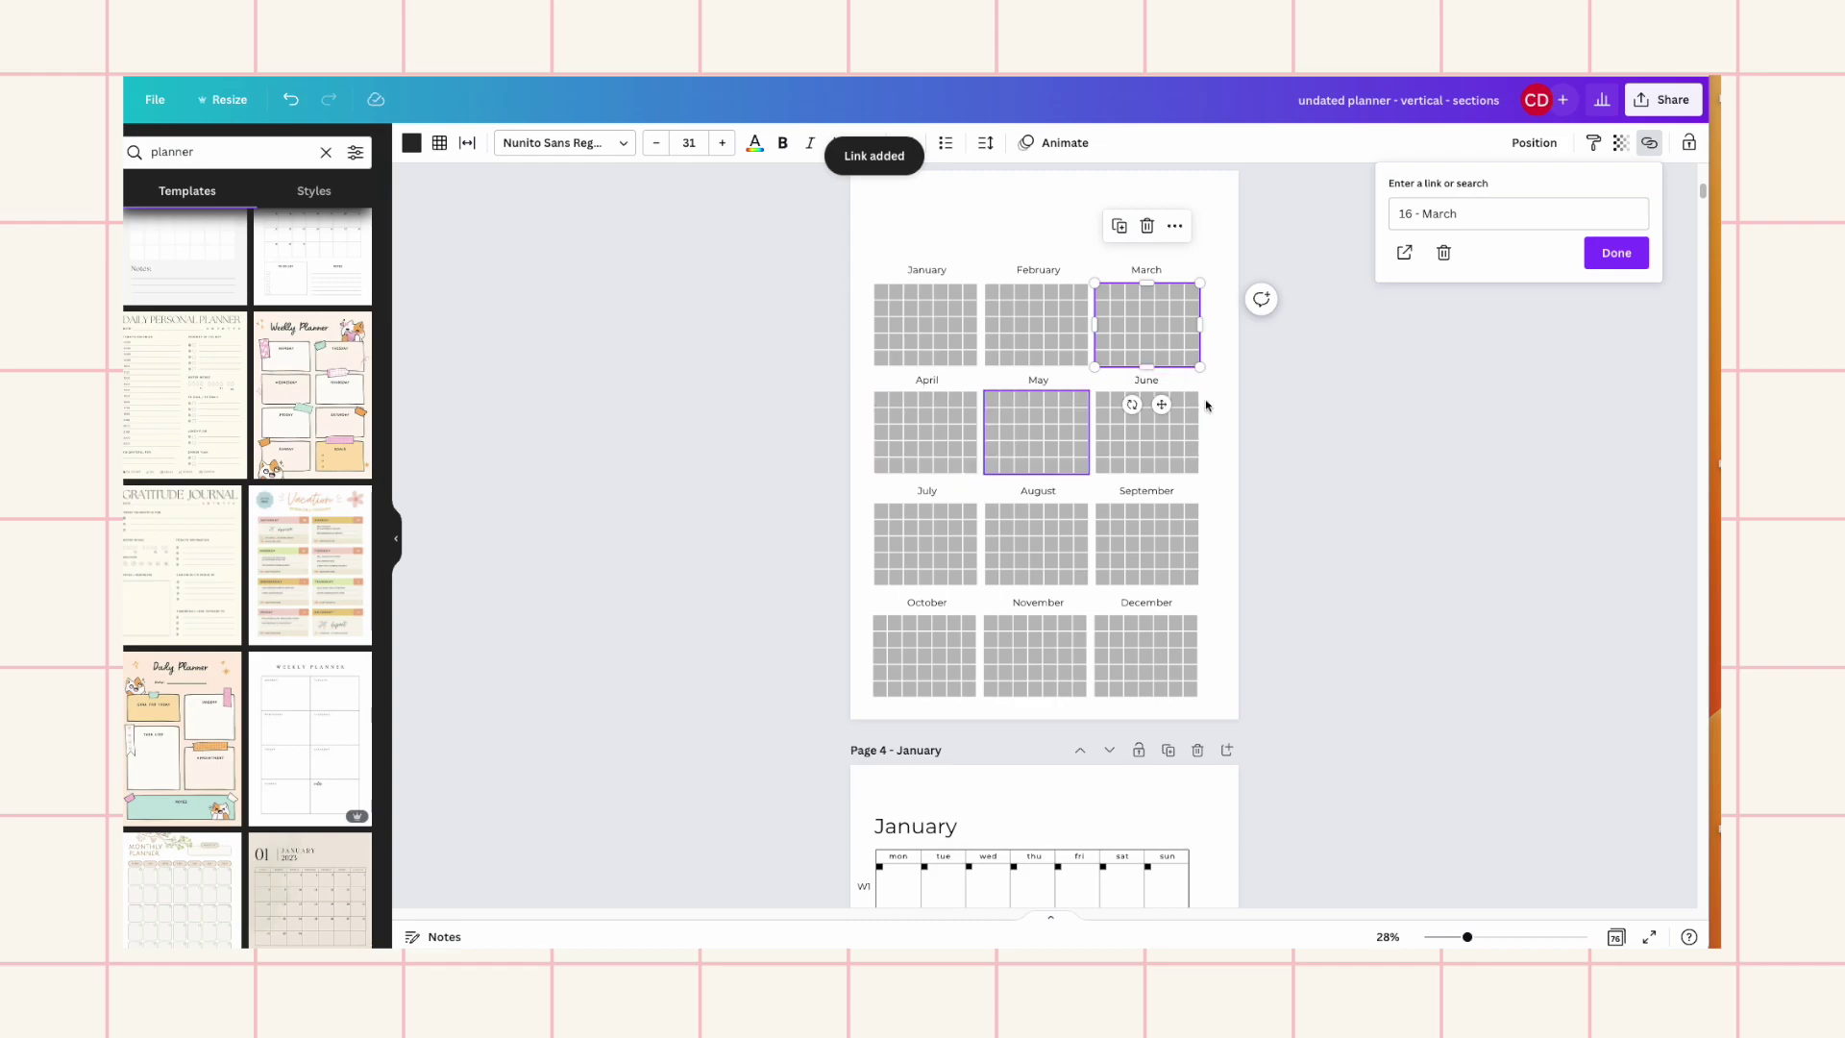
{"action": "left_click", "coordinate": [1616, 255]}
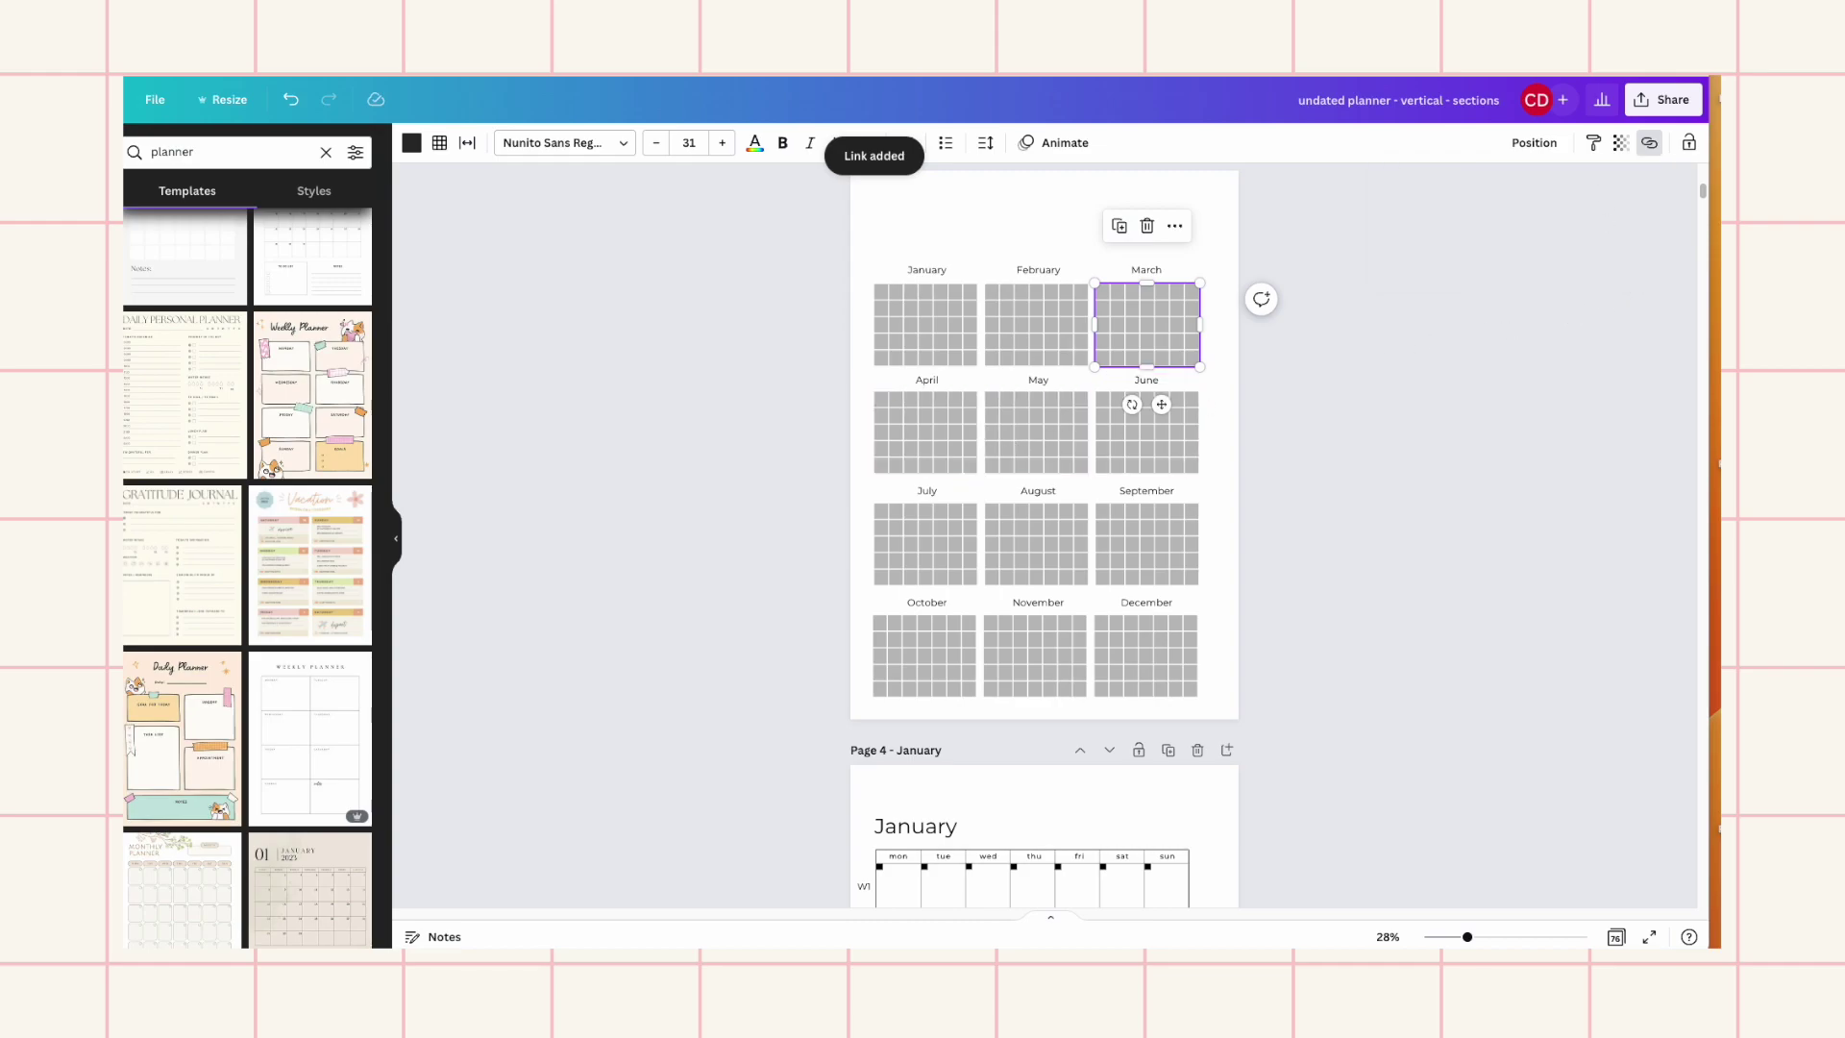
Link the April, May, June and July calendars to their month pages, July to '40 - July'
{"action": "left_click", "coordinate": [925, 431]}
{"action": "left_click", "coordinate": [1649, 143]}
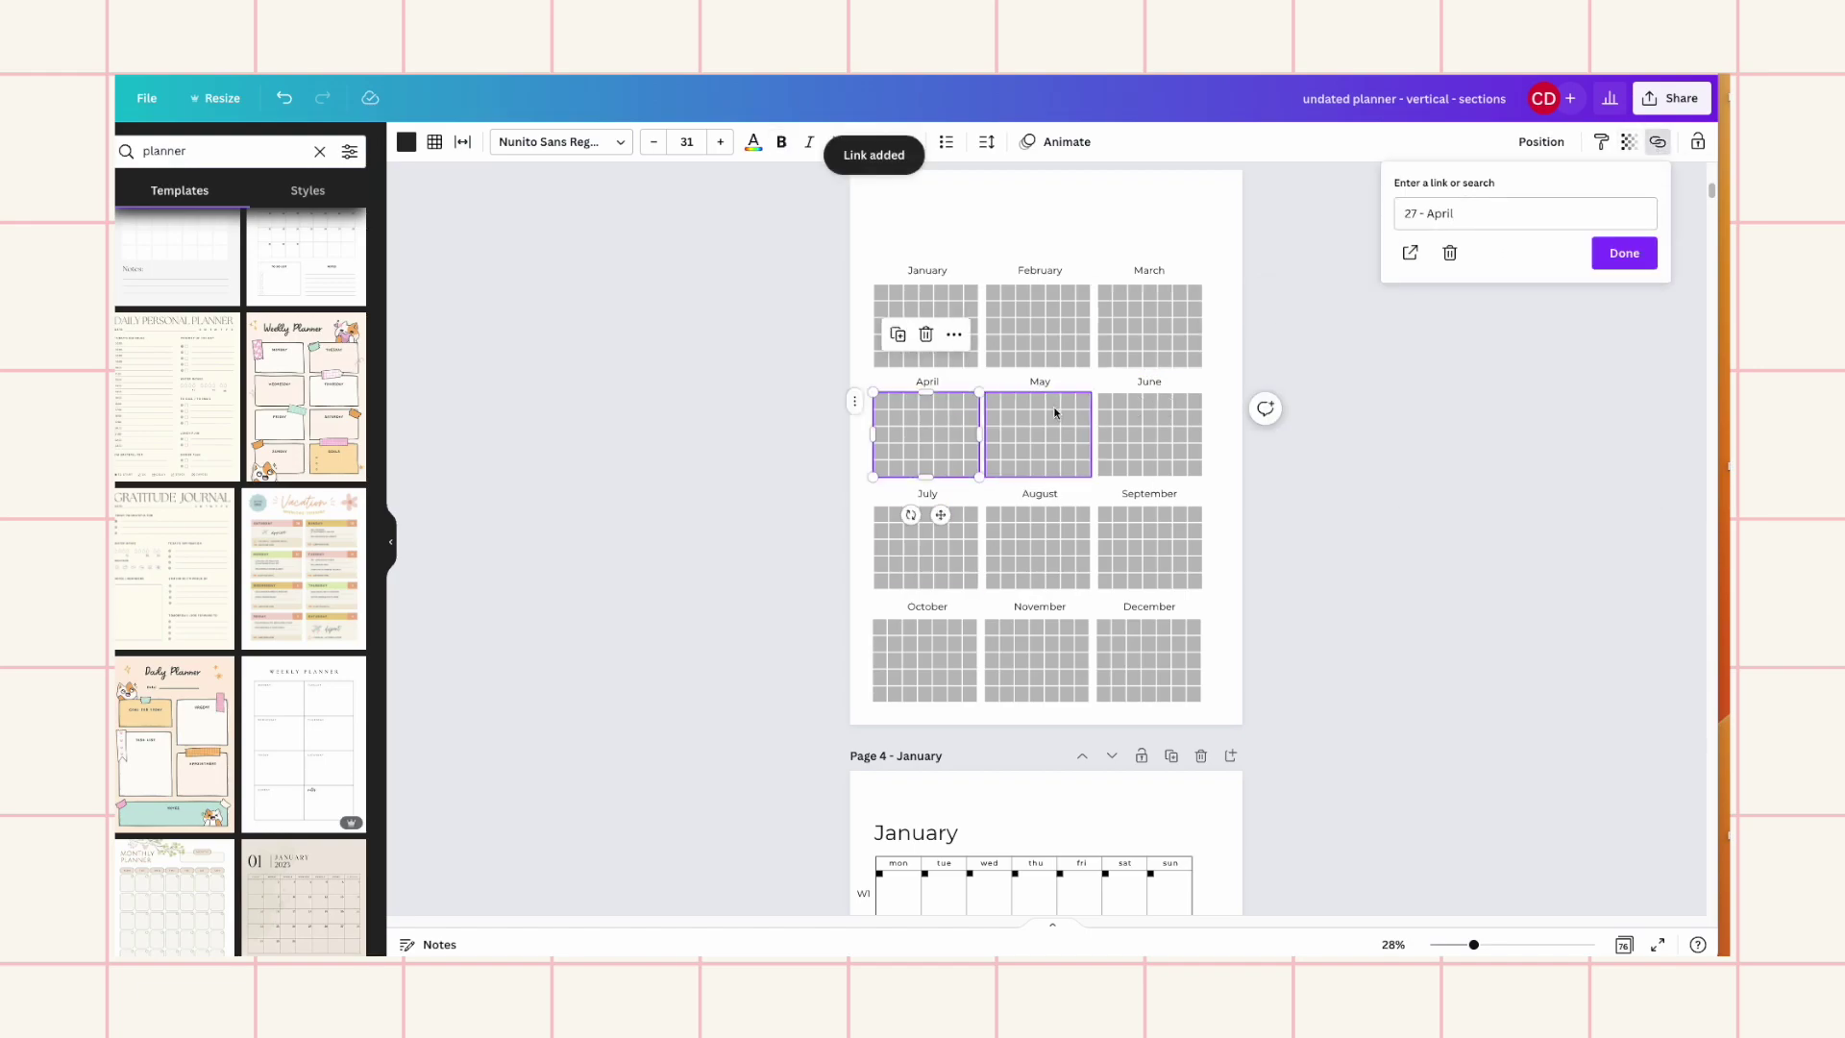
{"action": "left_click", "coordinate": [1054, 413]}
{"action": "left_click", "coordinate": [1657, 142]}
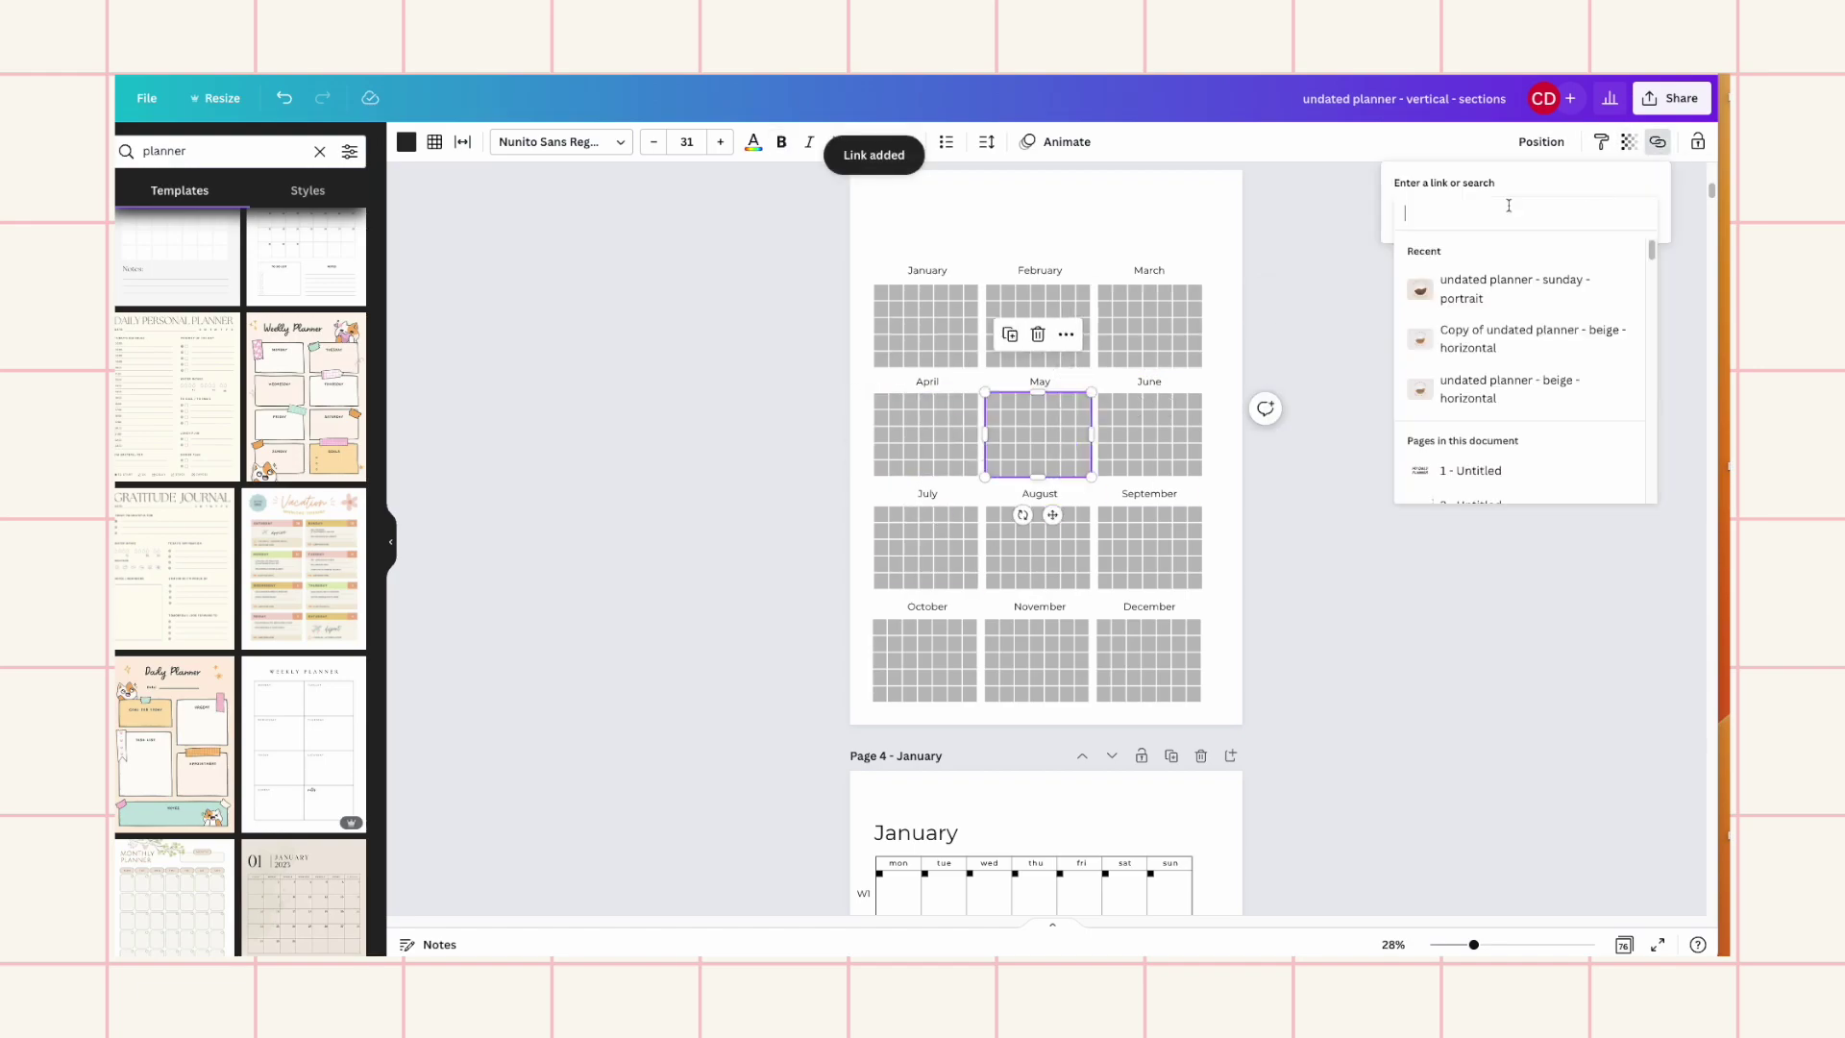
{"action": "left_click", "coordinate": [1479, 470]}
{"action": "left_click", "coordinate": [1149, 434]}
{"action": "left_click", "coordinate": [1658, 141]}
{"action": "left_click", "coordinate": [1480, 471]}
{"action": "left_click", "coordinate": [925, 548]}
{"action": "left_click", "coordinate": [1657, 141]}
Link the August and September calendars to their pages, September to '52 - September'
{"action": "left_click", "coordinate": [1480, 471]}
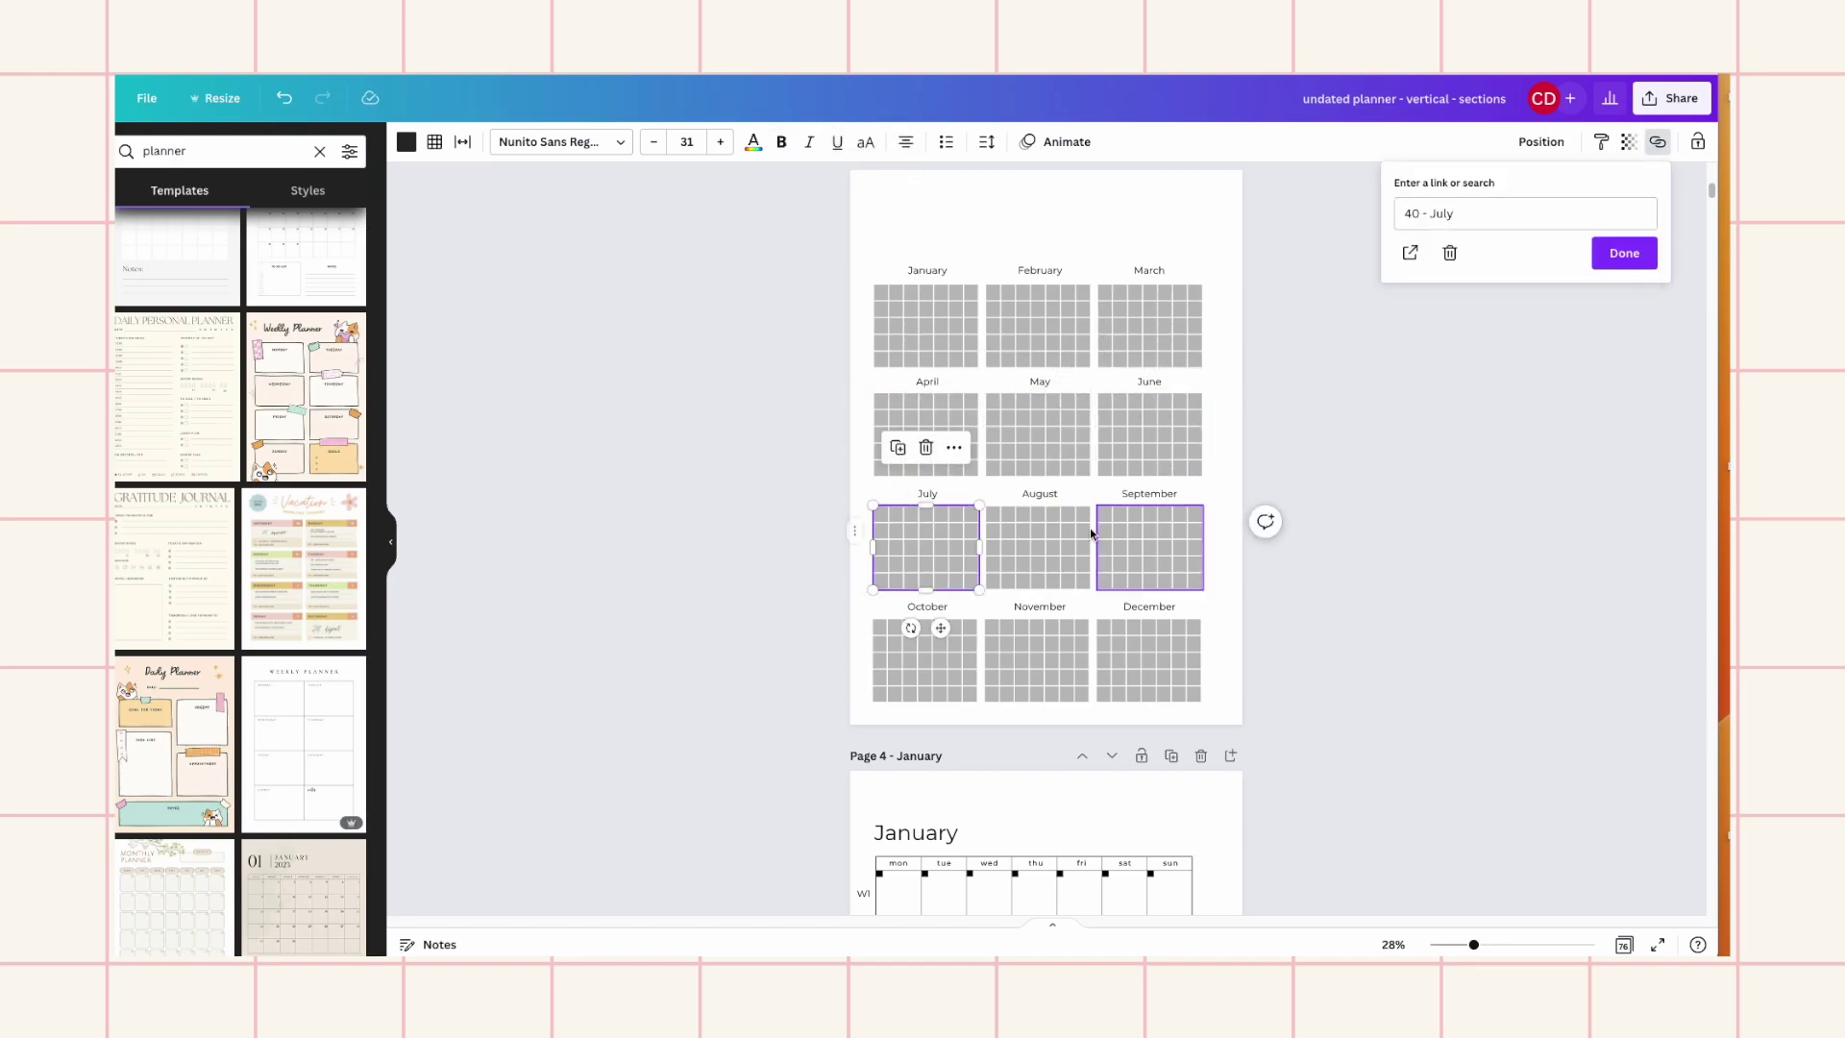
{"action": "left_click", "coordinate": [1037, 548]}
{"action": "left_click", "coordinate": [1657, 141]}
{"action": "left_click", "coordinate": [1480, 471]}
{"action": "left_click", "coordinate": [1149, 547]}
{"action": "left_click", "coordinate": [1657, 141]}
{"action": "left_click", "coordinate": [1480, 470]}
{"action": "left_click", "coordinate": [925, 676]}
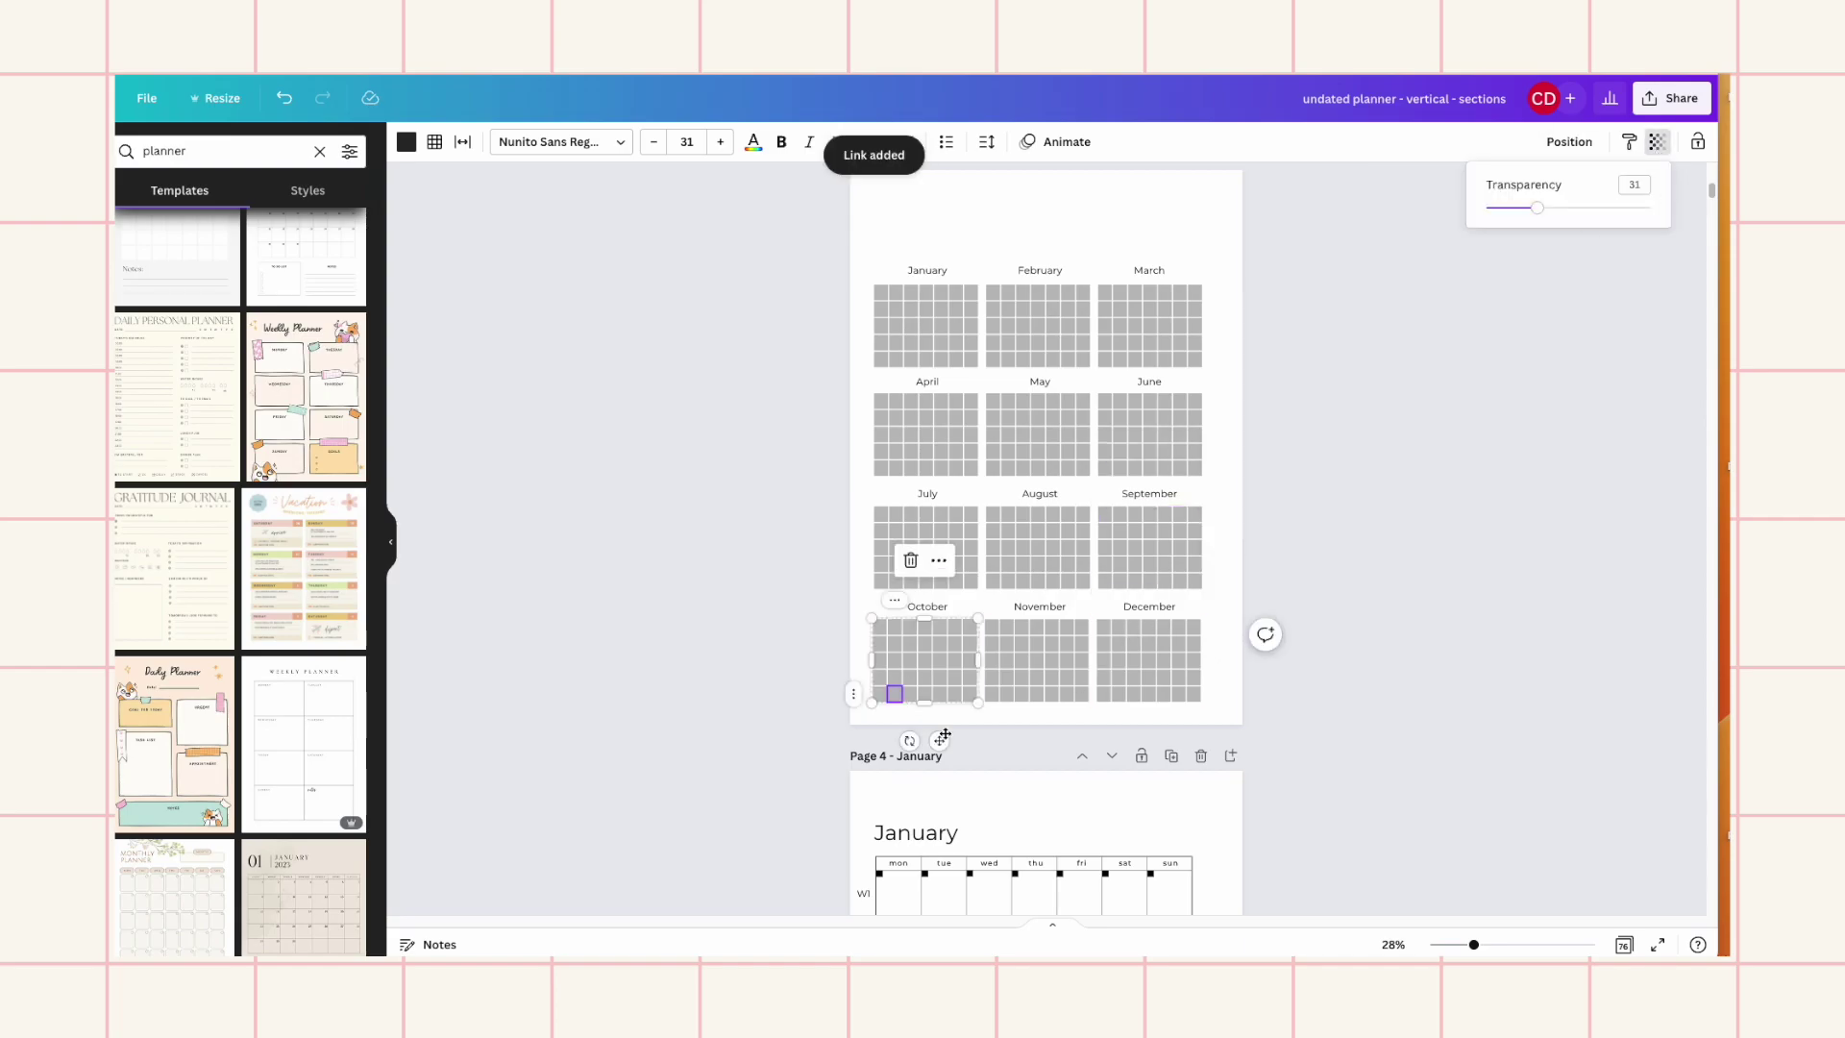
Link the October, November and December mini calendars to their month pages
{"action": "left_click", "coordinate": [1657, 141]}
{"action": "left_click", "coordinate": [1538, 466]}
{"action": "left_click", "coordinate": [1054, 684]}
{"action": "left_click", "coordinate": [1658, 141]}
{"action": "left_click", "coordinate": [1480, 471]}
{"action": "left_click", "coordinate": [1149, 663]}
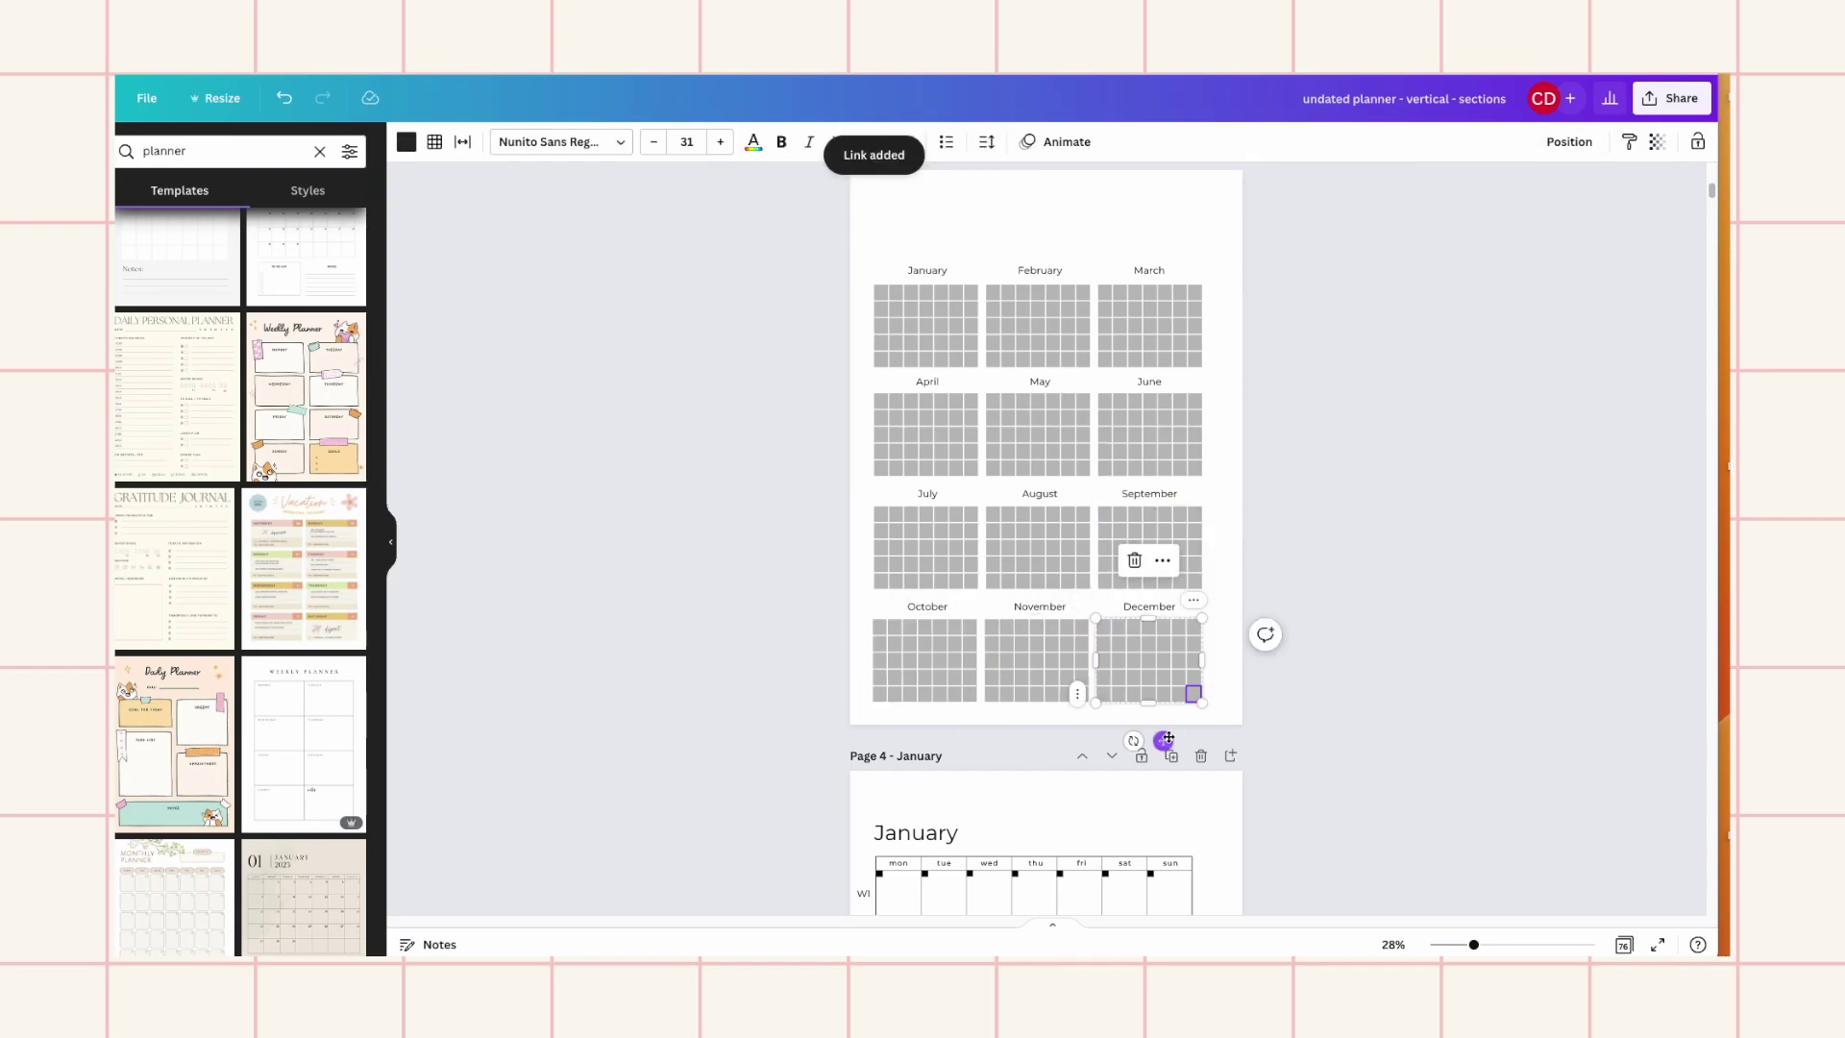
{"action": "left_click", "coordinate": [1657, 141]}
{"action": "left_click", "coordinate": [1499, 465]}
{"action": "scroll", "coordinate": [1038, 437], "scroll_direction": "down", "scroll_amount": 3}
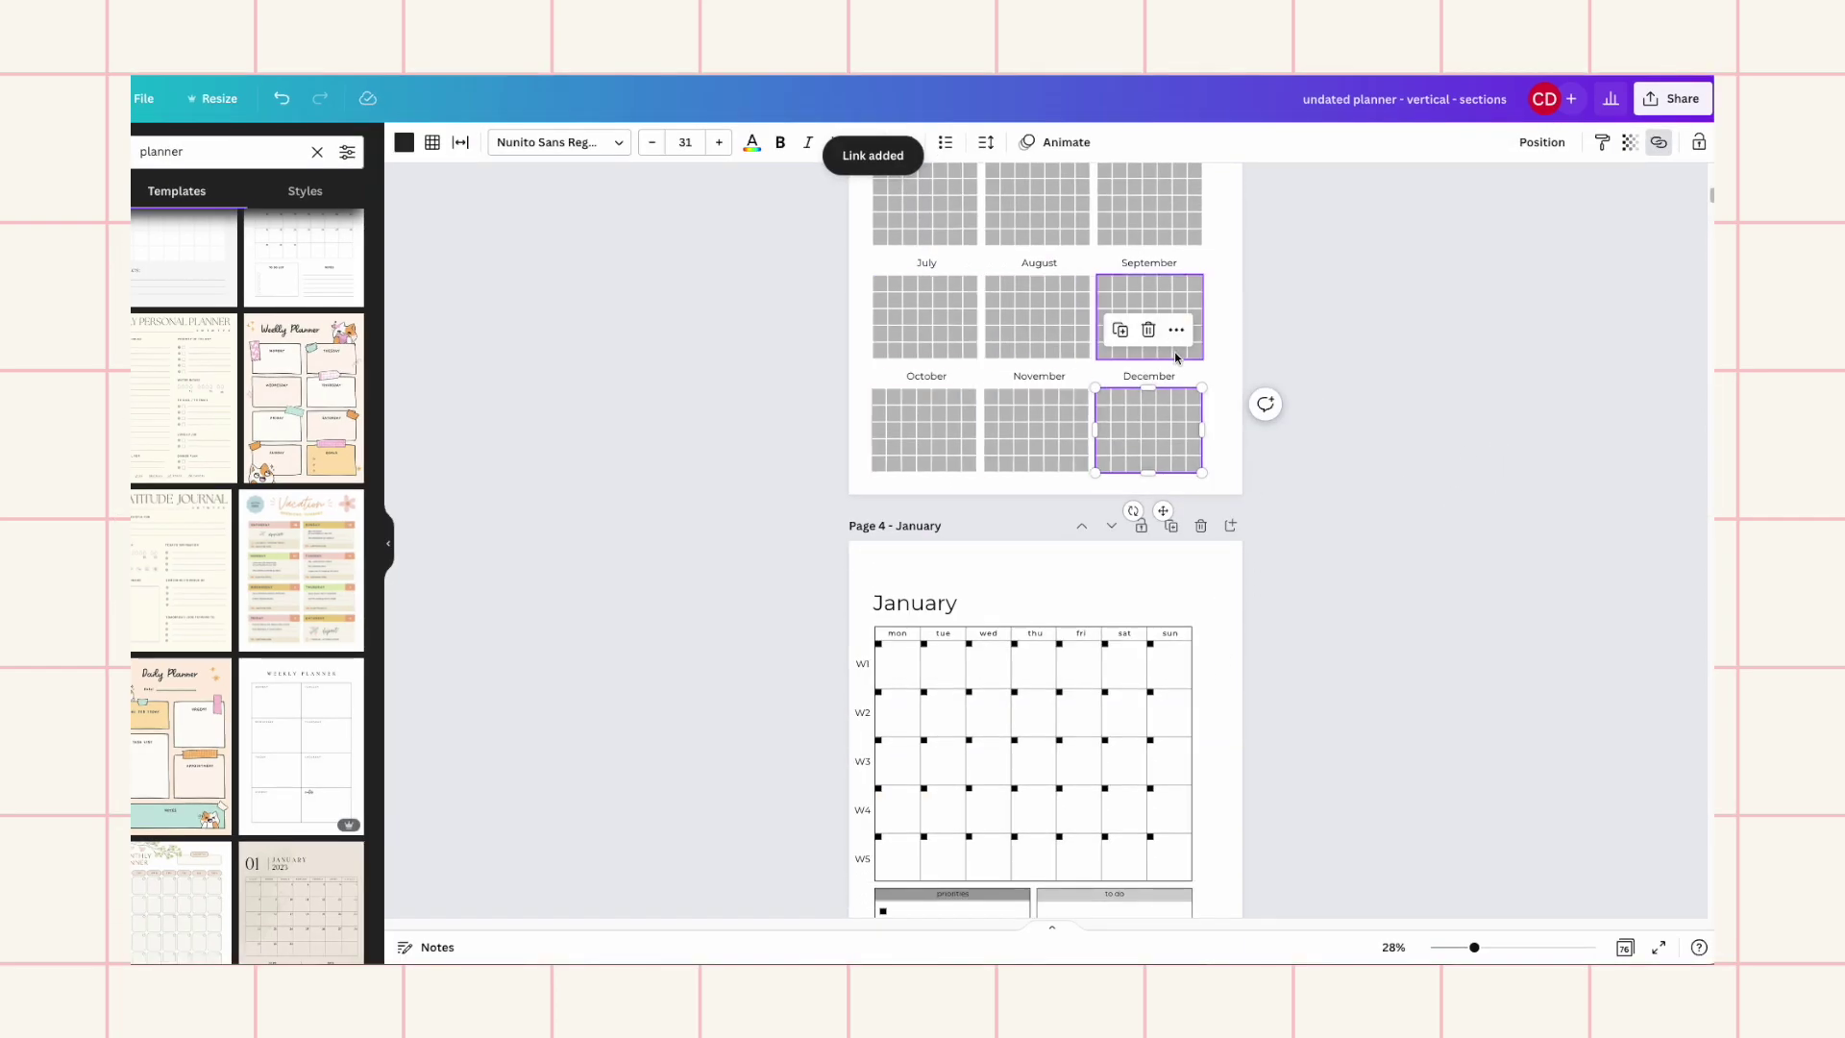
Select the W1–W4 week labels on the January page, ending back on W1
{"action": "scroll", "coordinate": [869, 636], "scroll_direction": "down", "scroll_amount": 1}
{"action": "scroll", "coordinate": [869, 636], "scroll_direction": "down", "scroll_amount": 3}
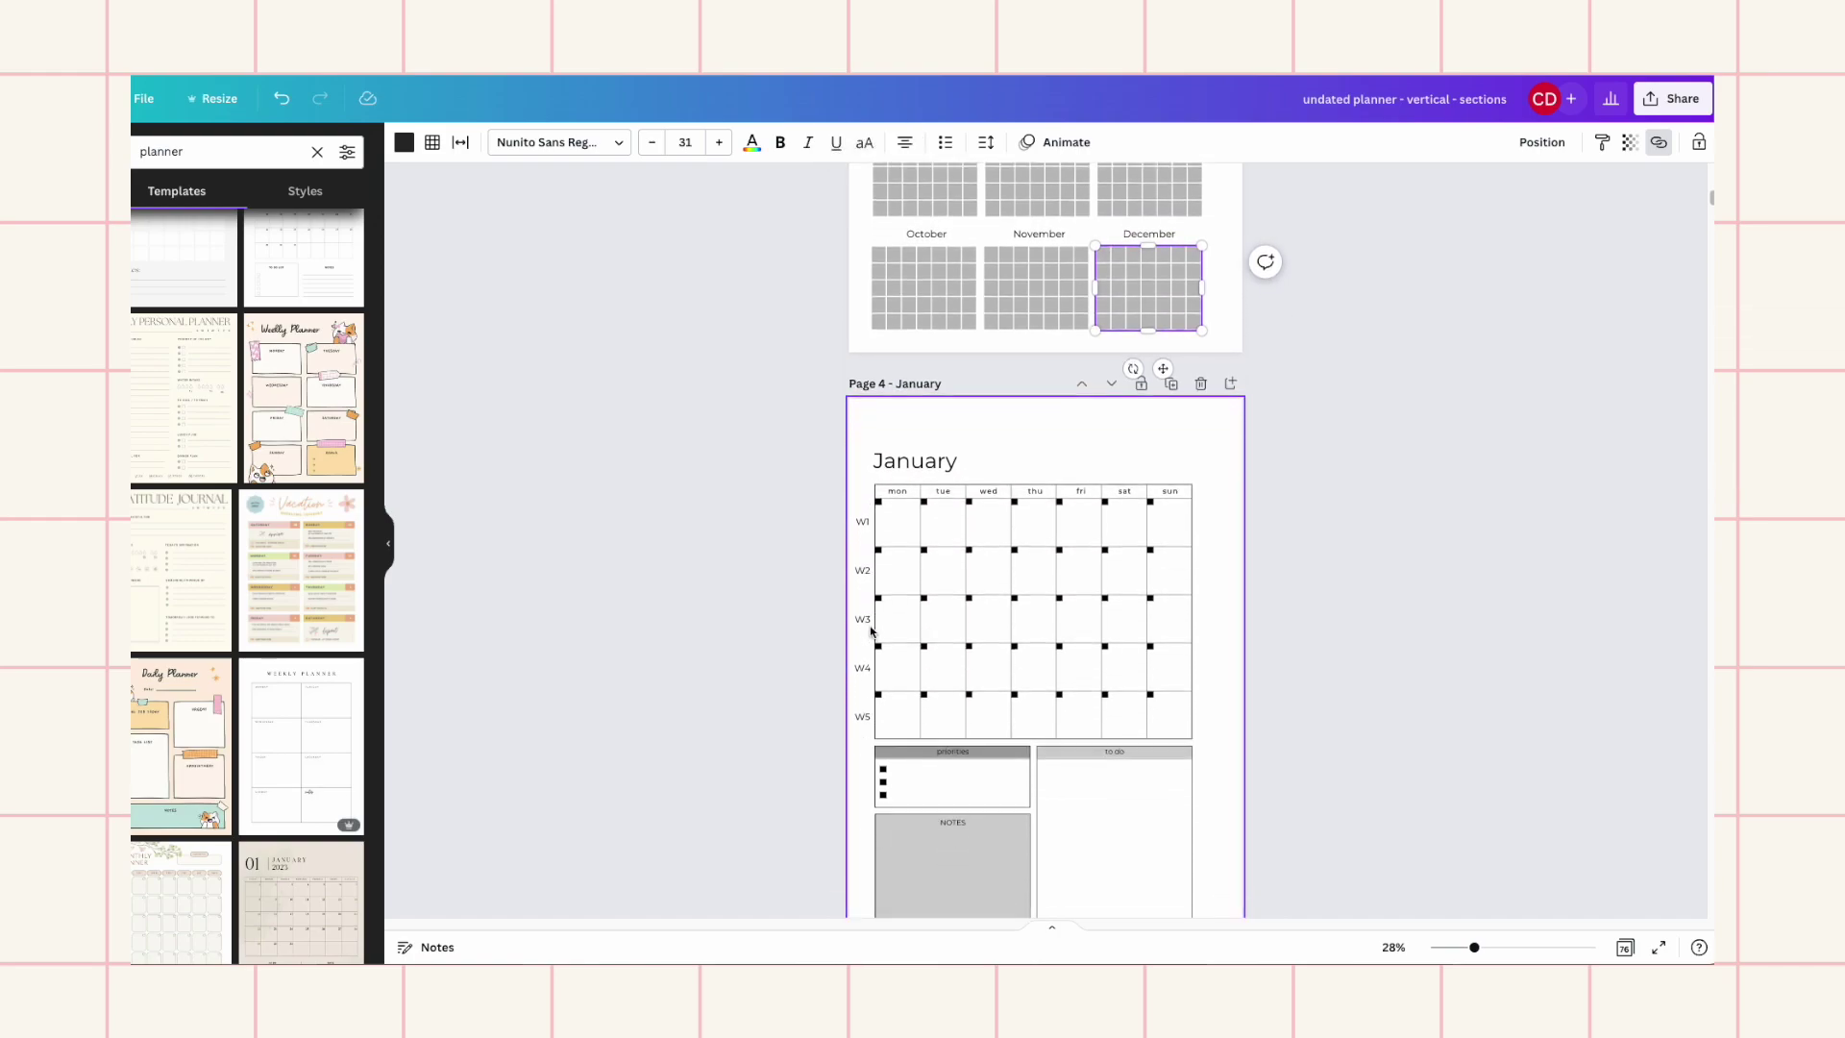
{"action": "left_click", "coordinate": [862, 524]}
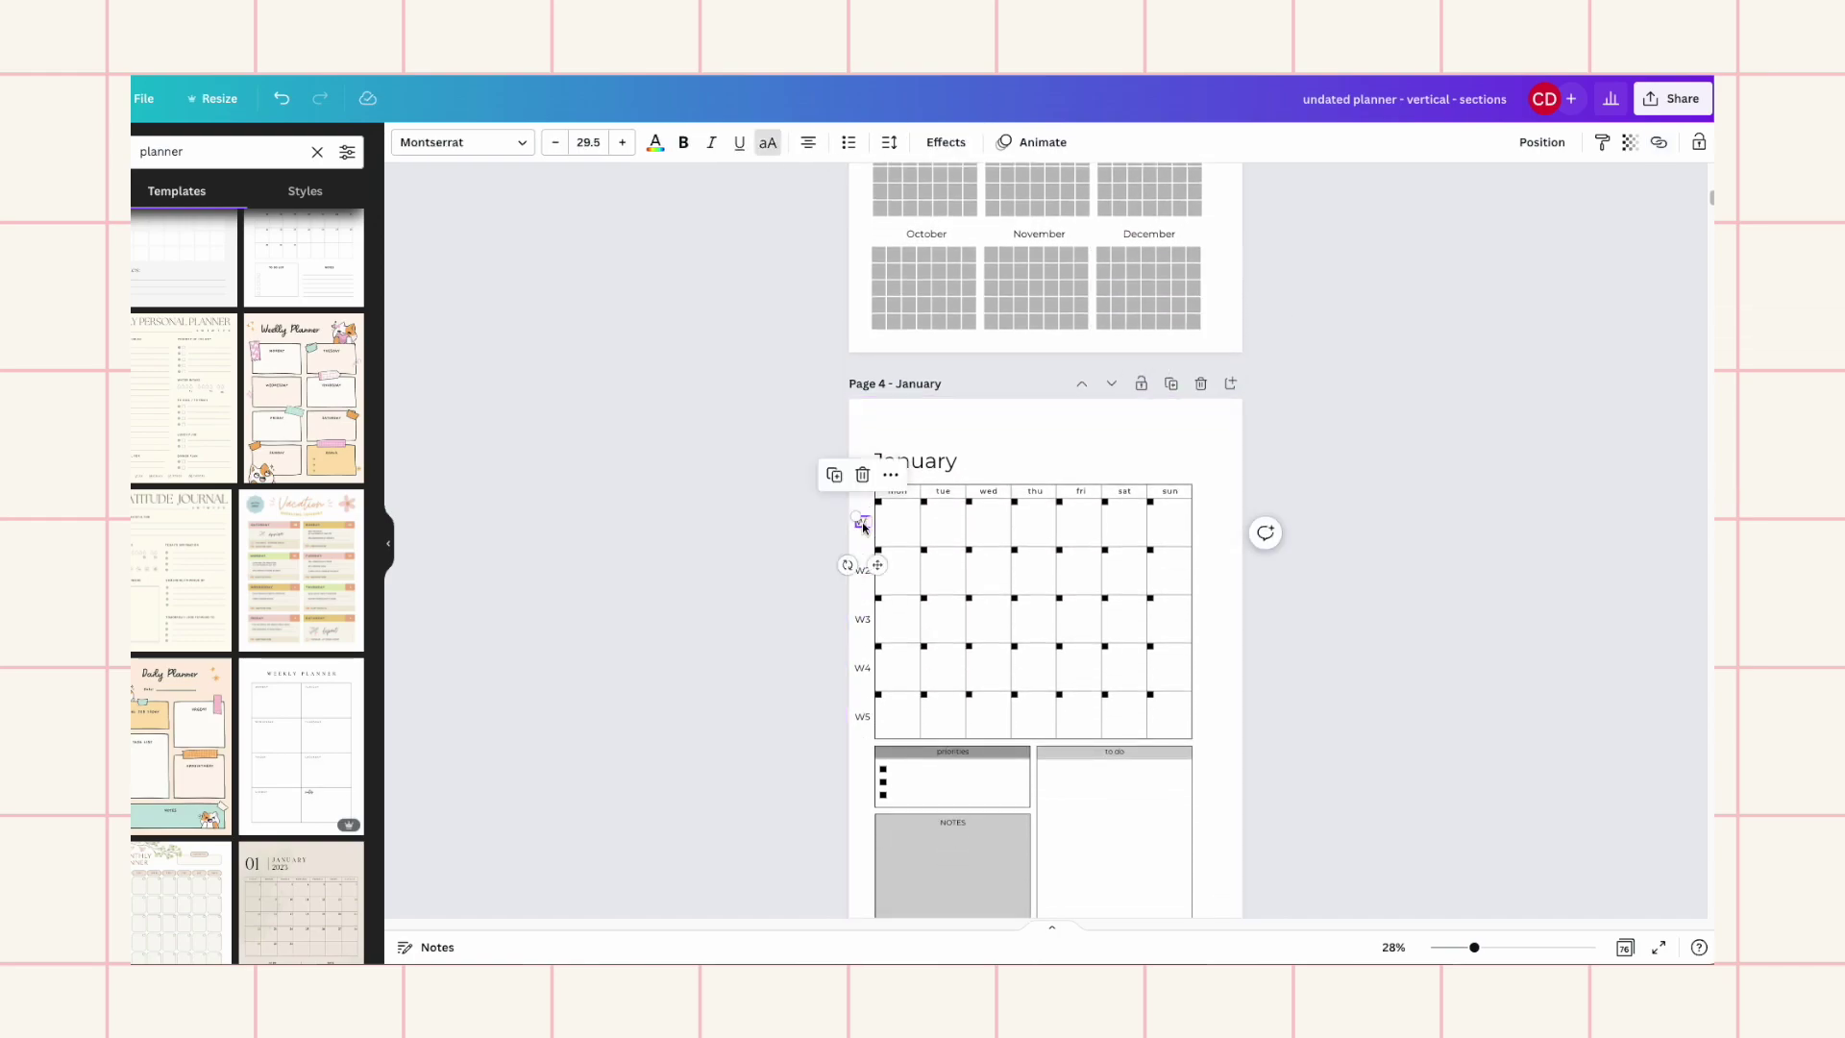
{"action": "left_click", "coordinate": [872, 620]}
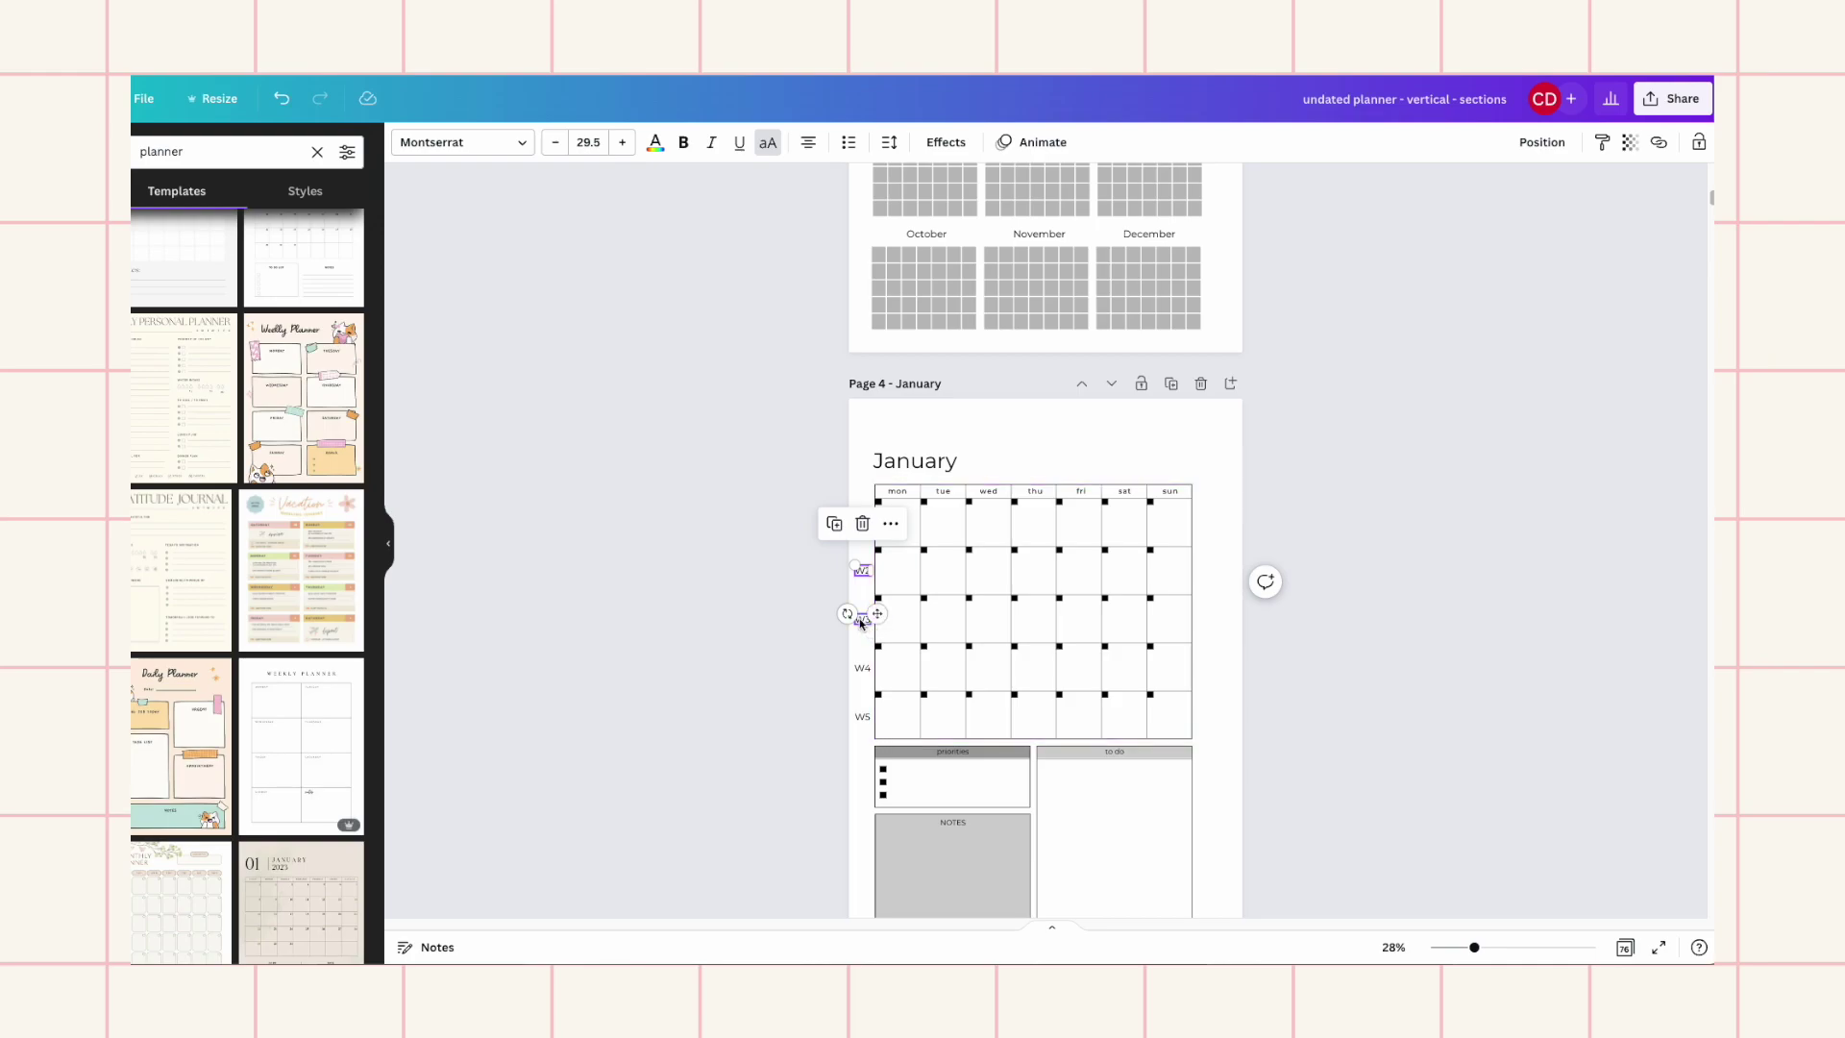
{"action": "left_click", "coordinate": [862, 620]}
{"action": "left_click", "coordinate": [862, 669]}
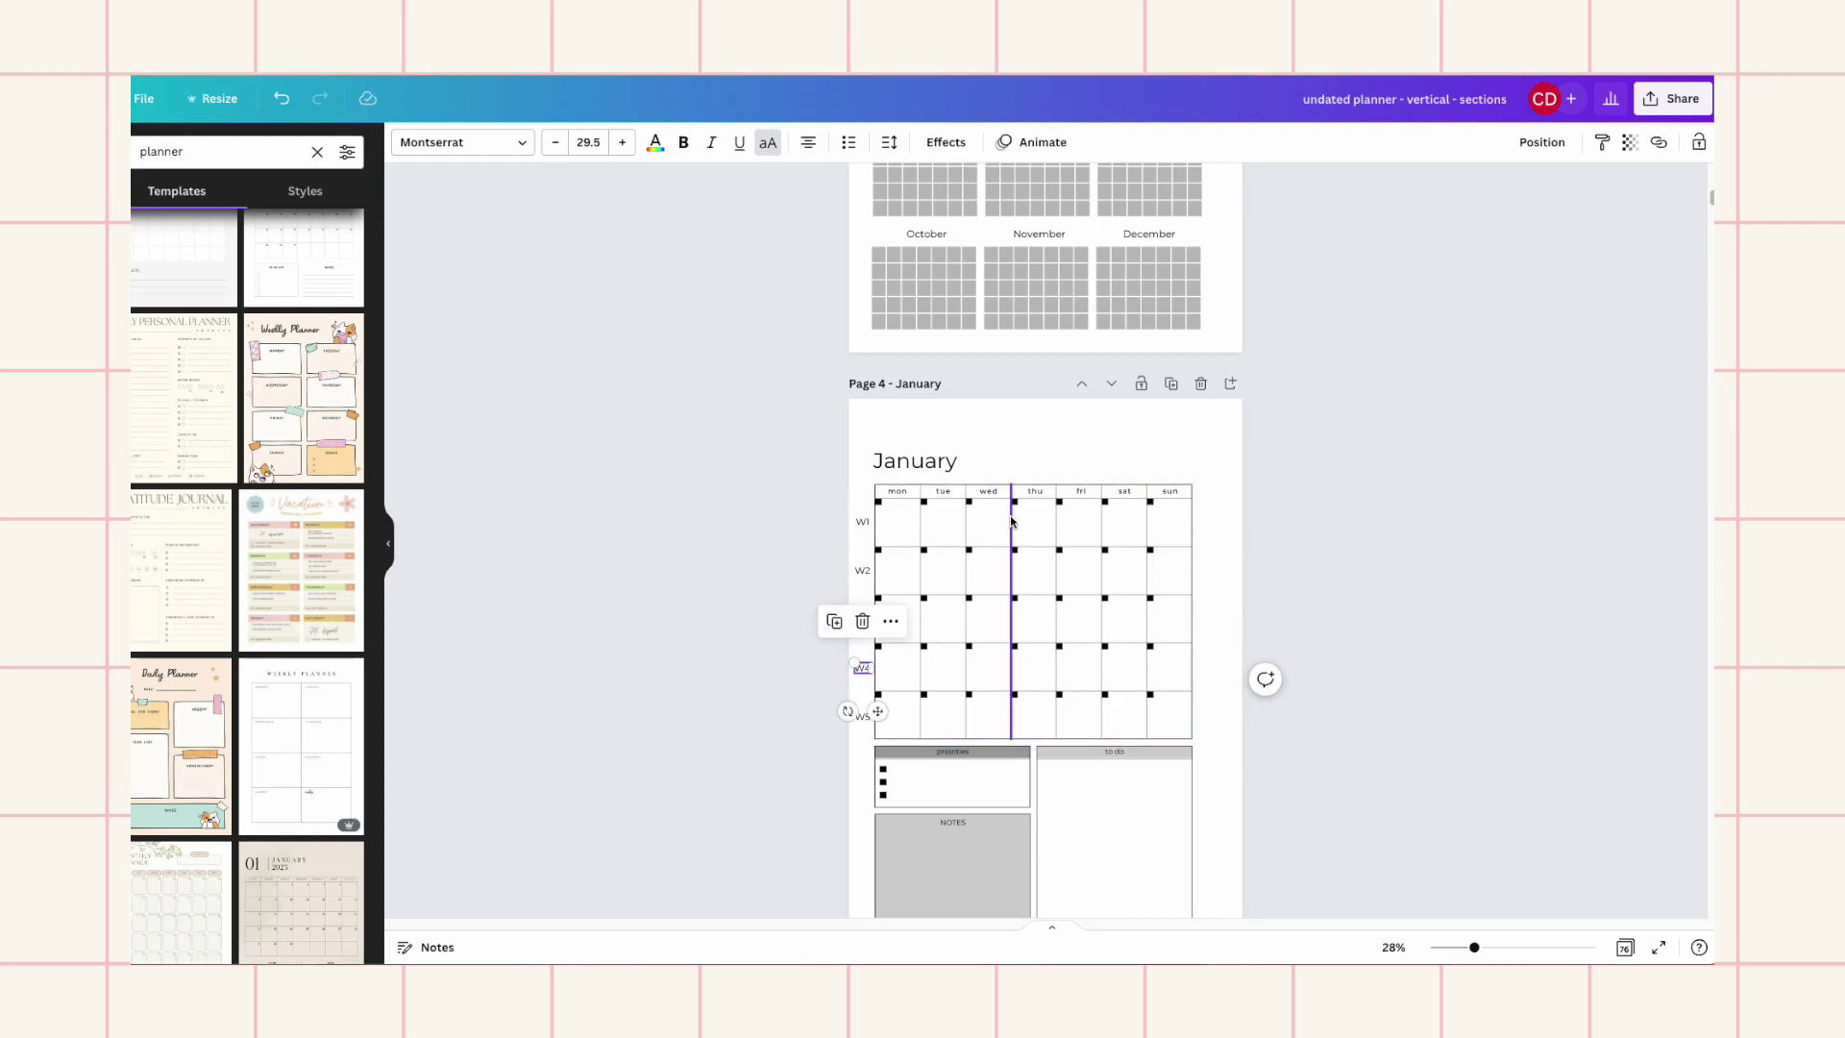
{"action": "left_click", "coordinate": [862, 524]}
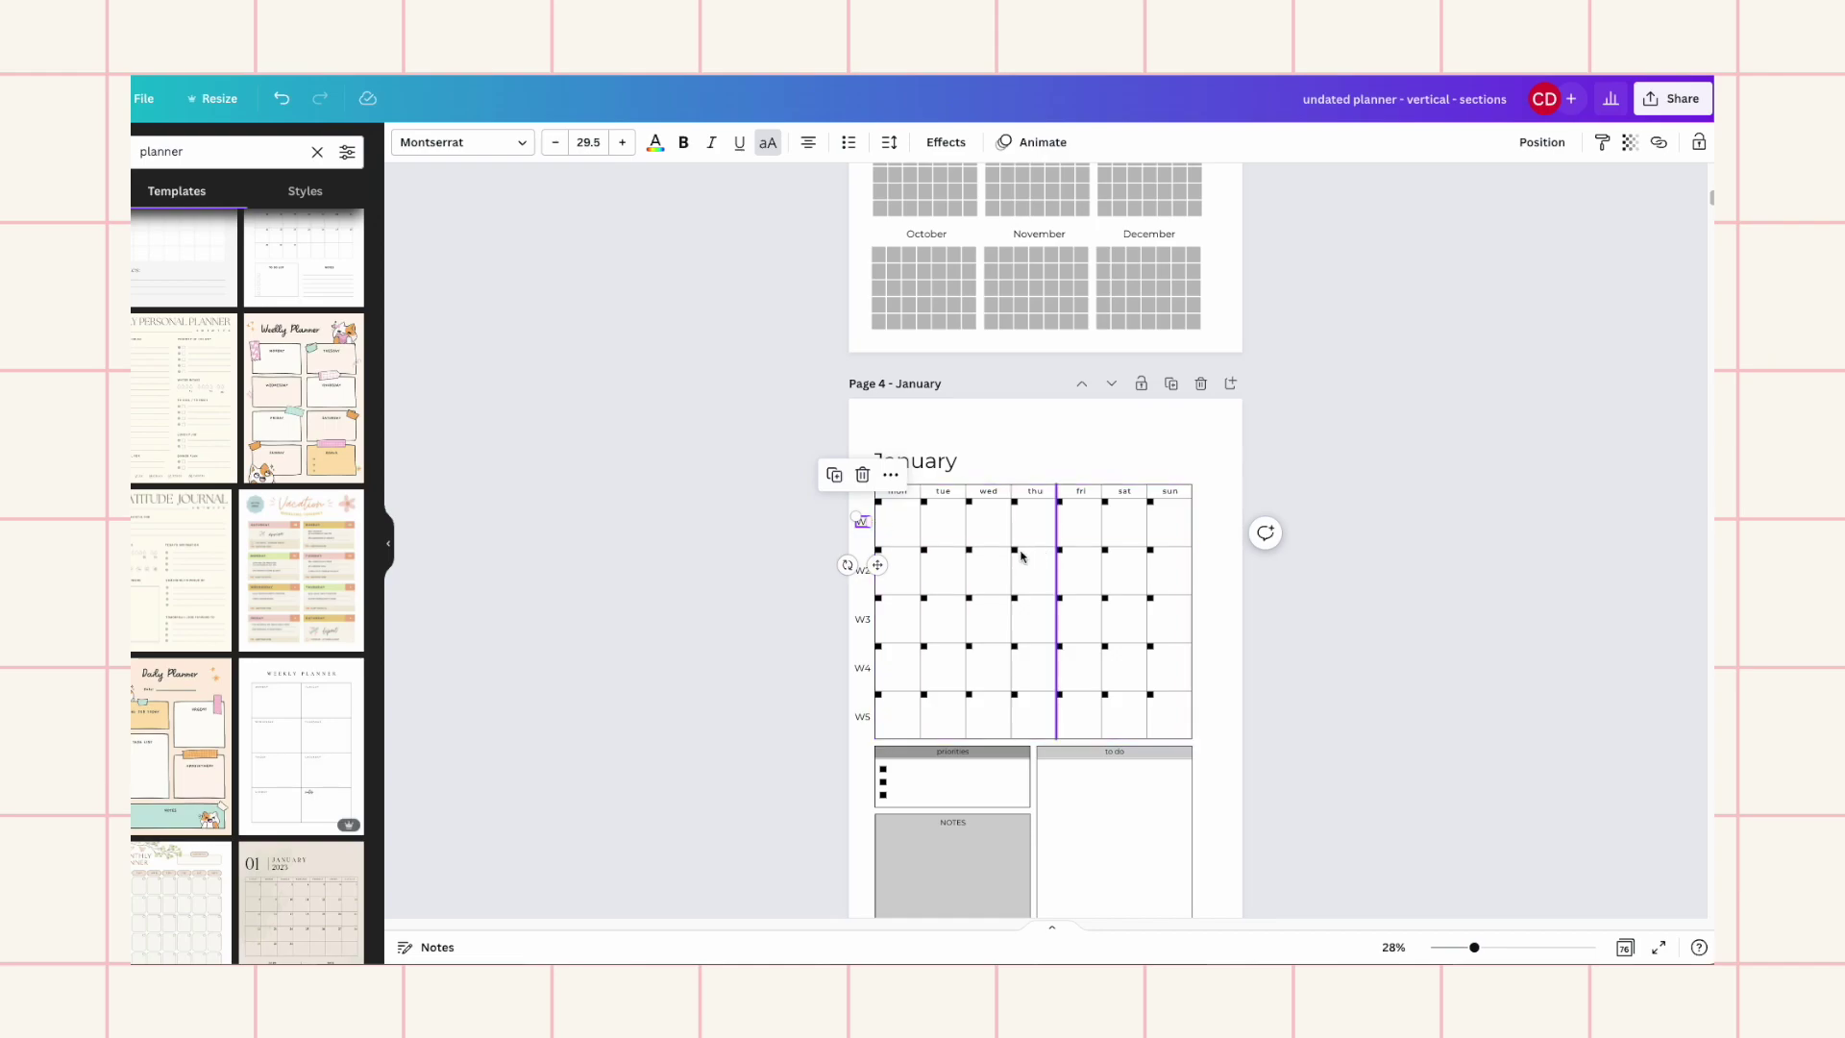
{"action": "scroll", "coordinate": [951, 538], "scroll_direction": "down", "scroll_amount": 5}
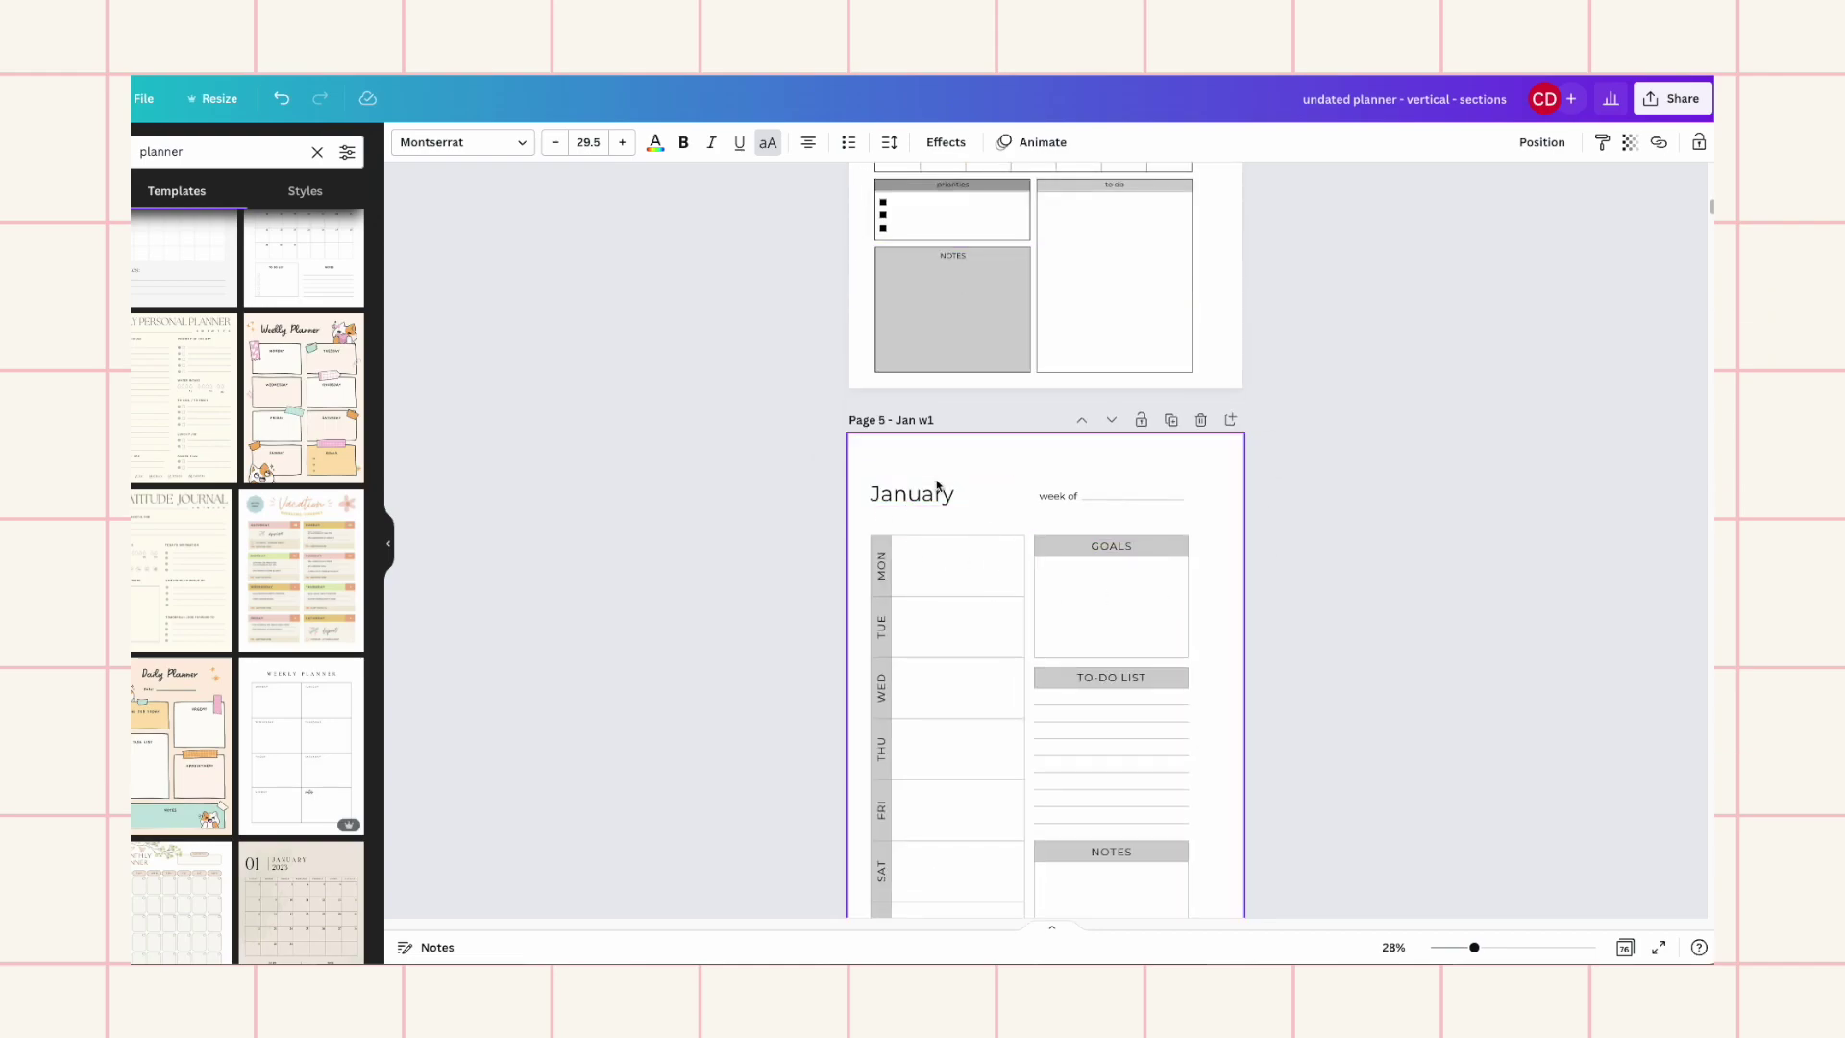
{"action": "scroll", "coordinate": [994, 496], "scroll_direction": "up", "scroll_amount": 5}
{"action": "scroll", "coordinate": [995, 498], "scroll_direction": "down", "scroll_amount": 4}
{"action": "scroll", "coordinate": [996, 500], "scroll_direction": "down", "scroll_amount": 3}
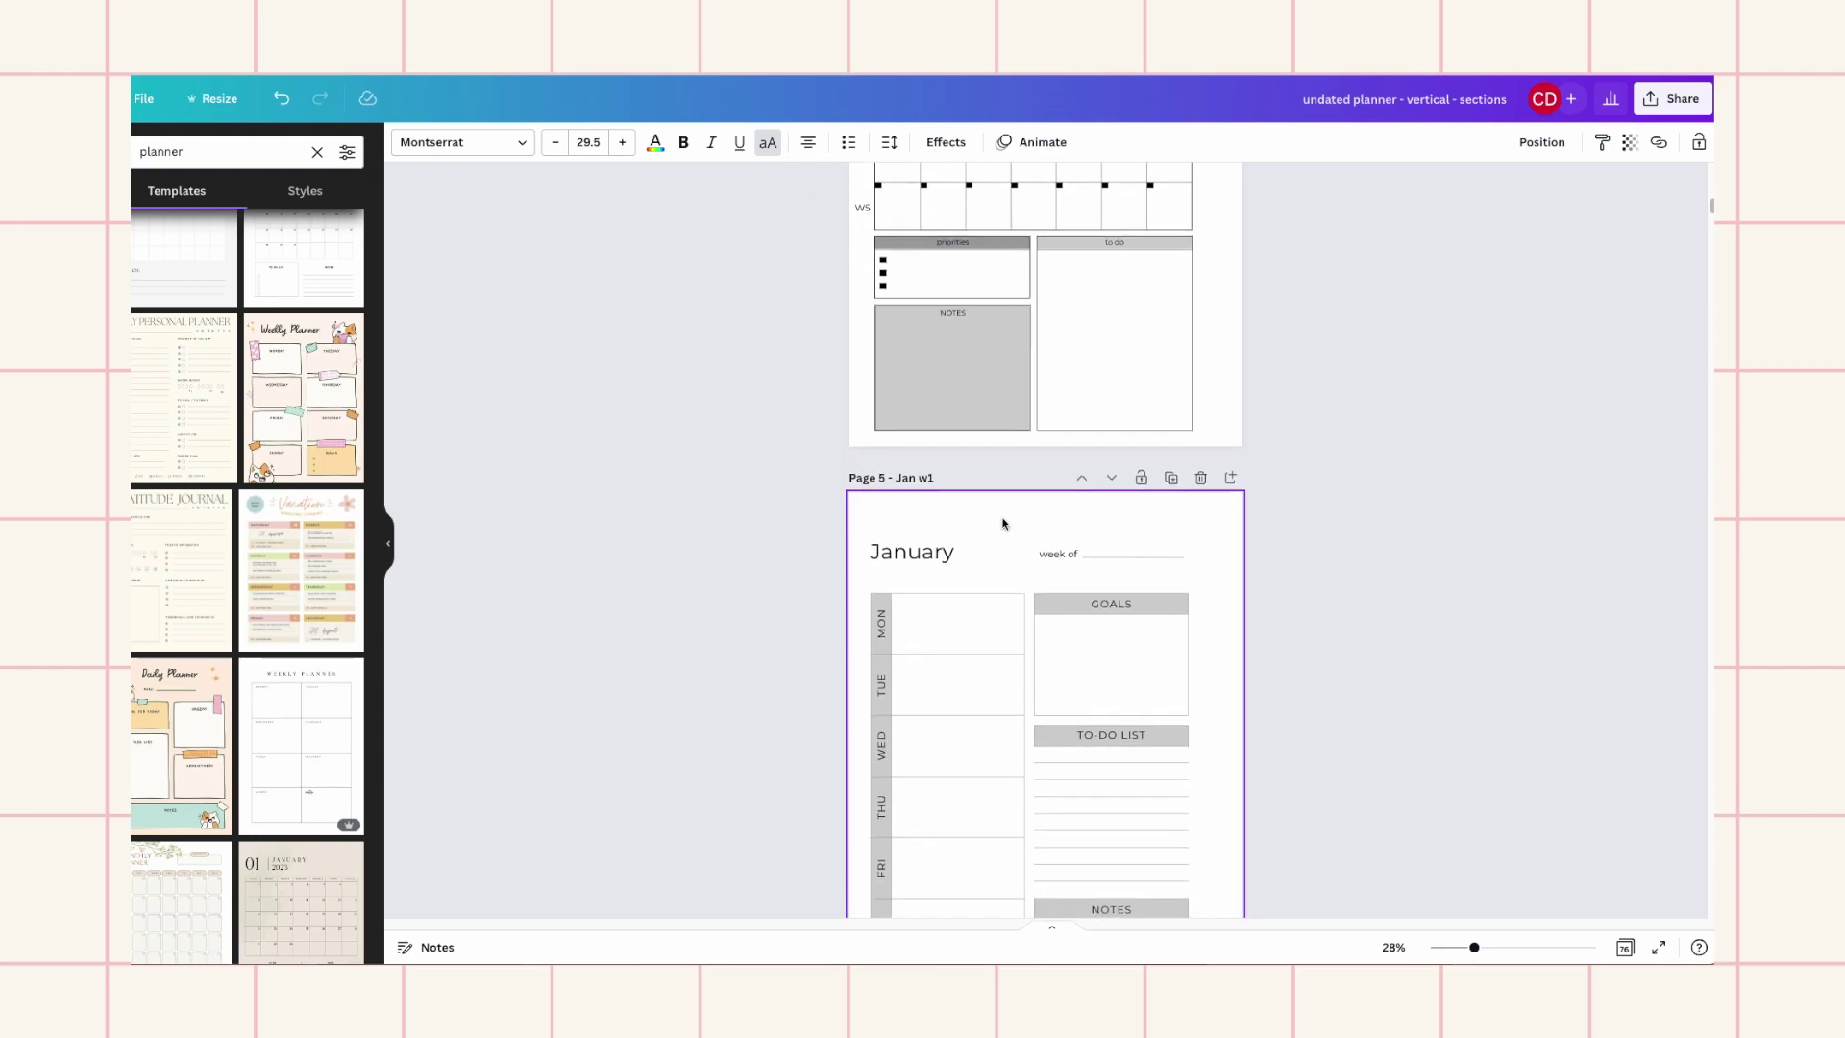
{"action": "scroll", "coordinate": [861, 415], "scroll_direction": "up", "scroll_amount": 5}
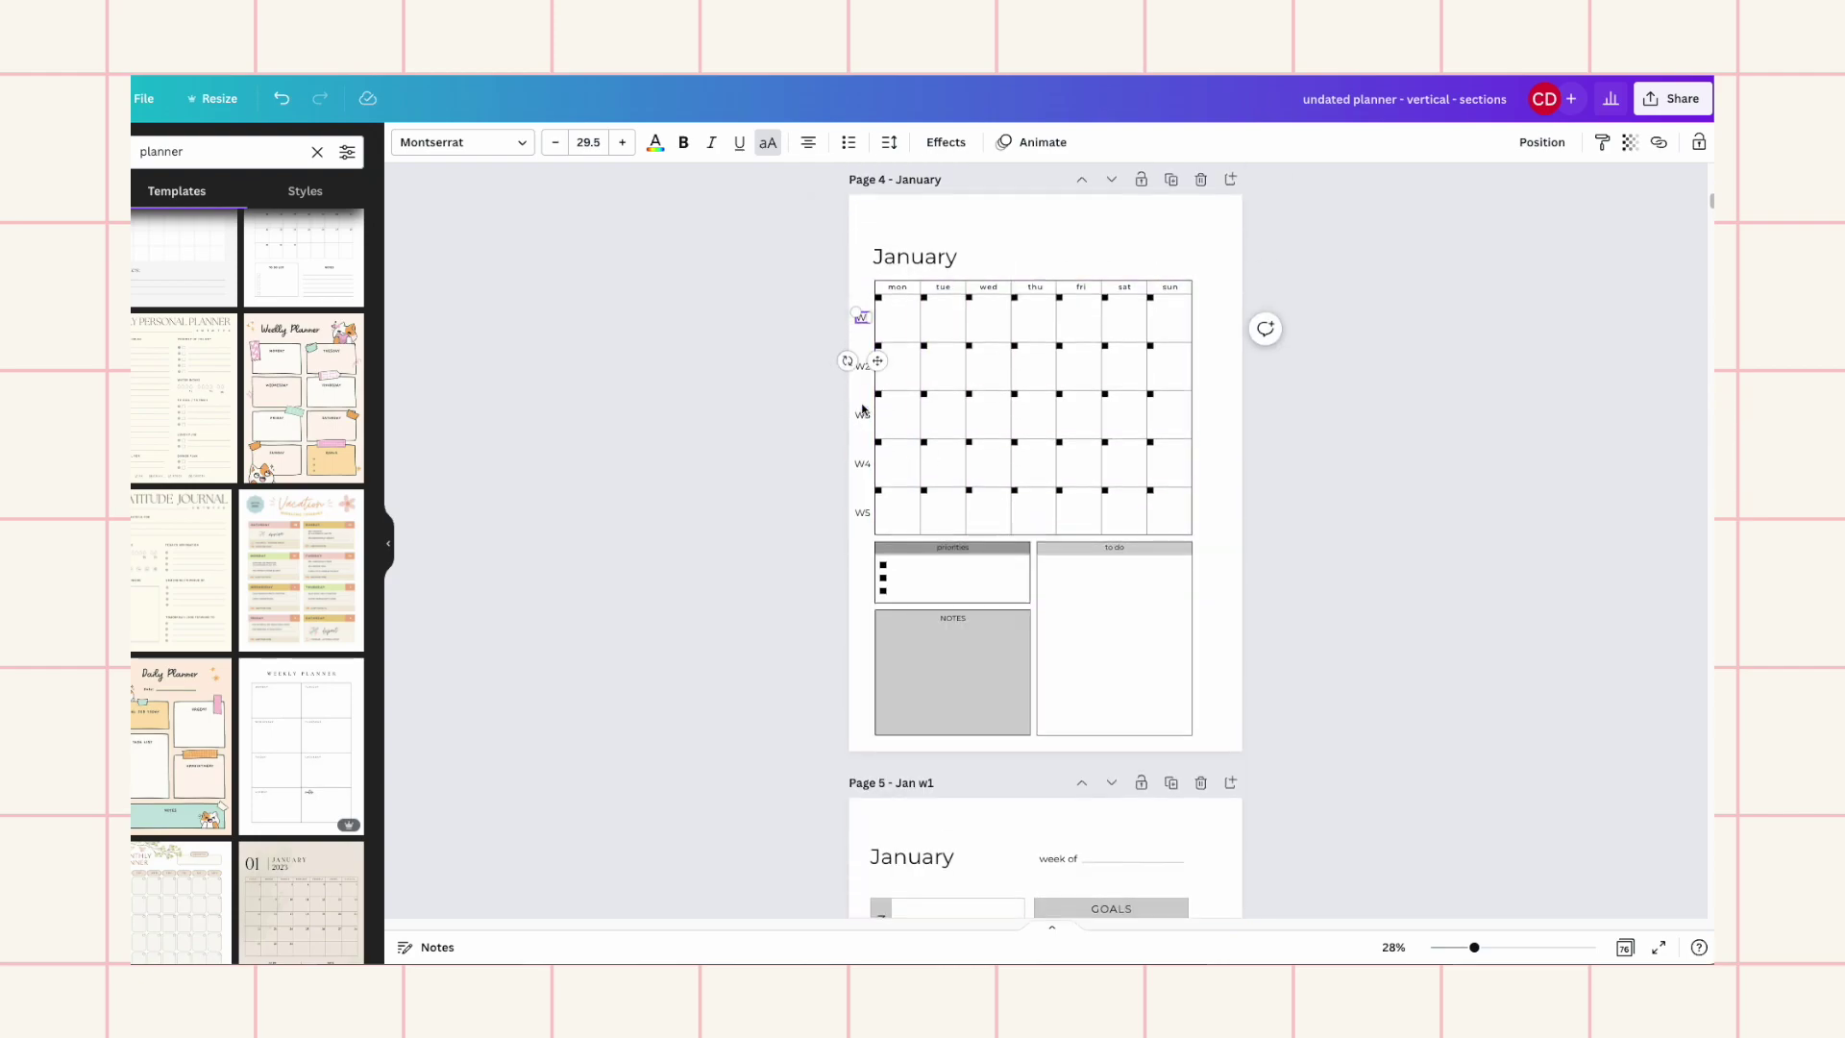
{"action": "scroll", "coordinate": [861, 415], "scroll_direction": "up", "scroll_amount": 2}
Link January W1 to '5 - Jan w1', then May, July W2 ('42 - July w2') and August week labels
{"action": "key", "text": "ctrl+k"}
{"action": "left_click", "coordinate": [1535, 491]}
{"action": "key", "text": "Tab"}
{"action": "key", "text": "Tab"}
{"action": "key", "text": "Tab"}
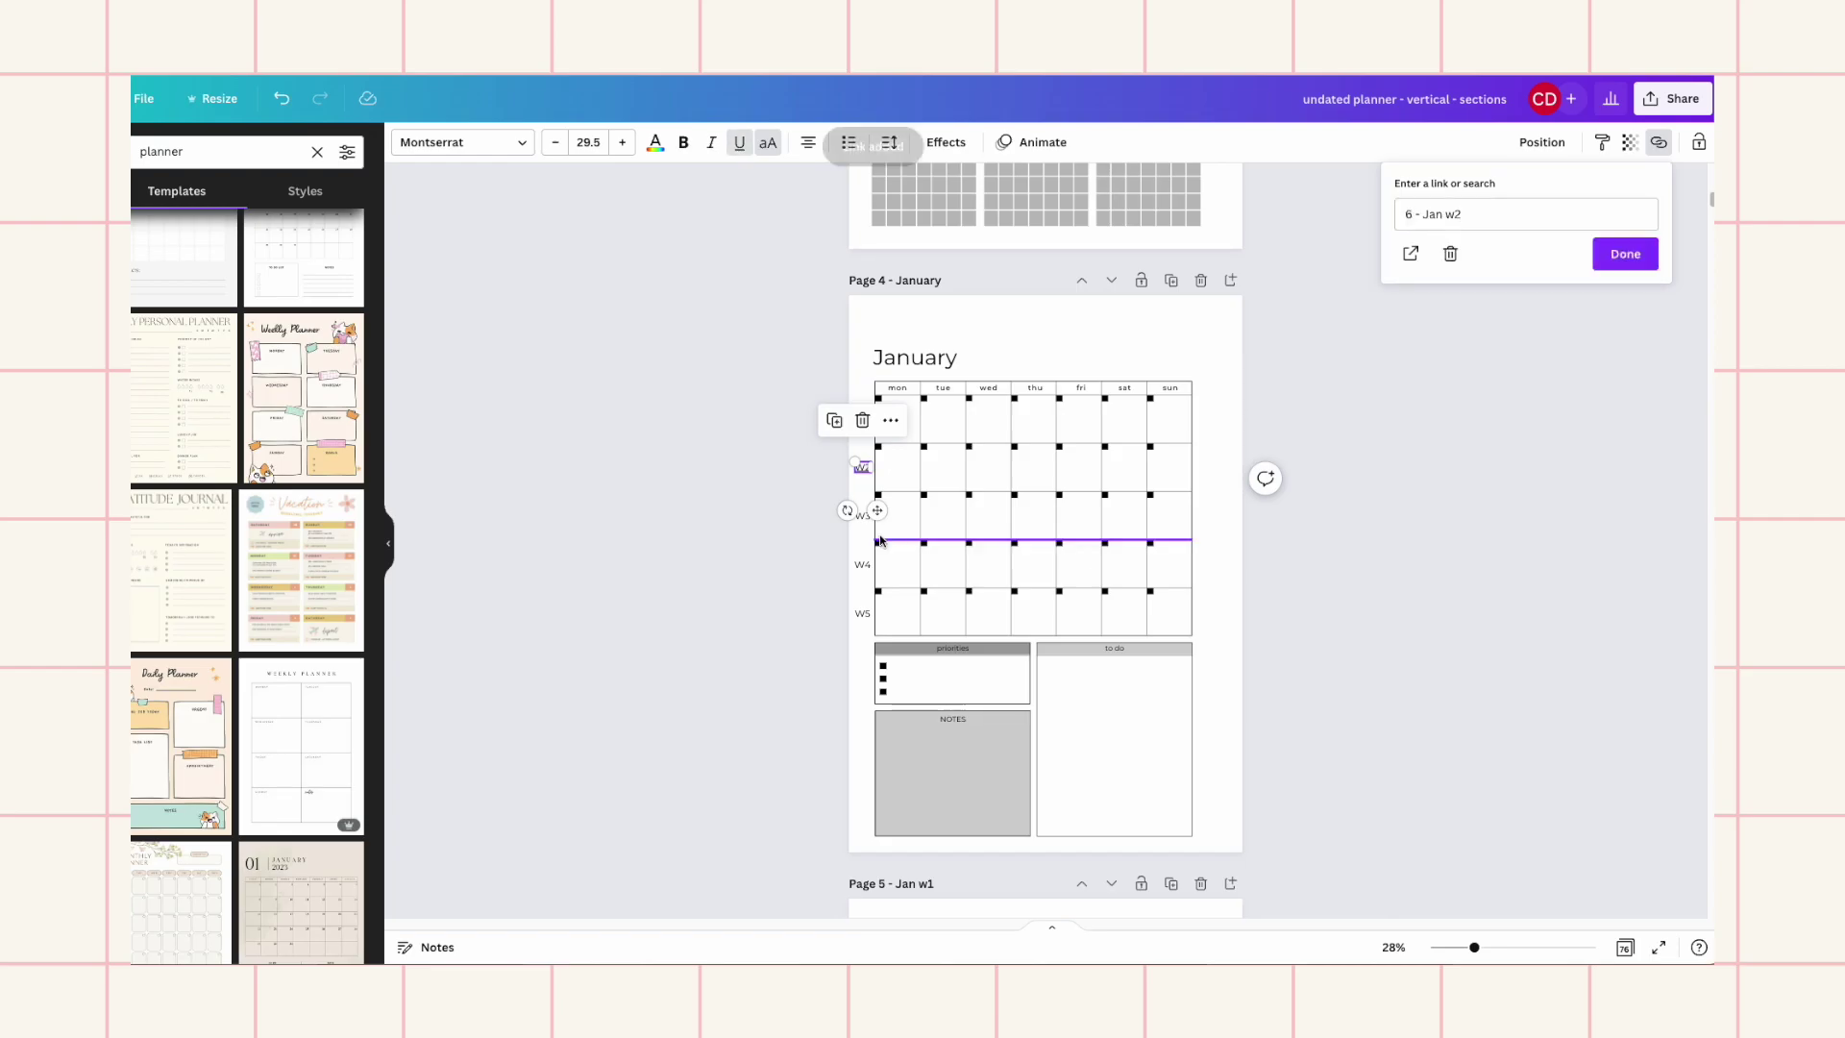
{"action": "left_click", "coordinate": [1470, 472]}
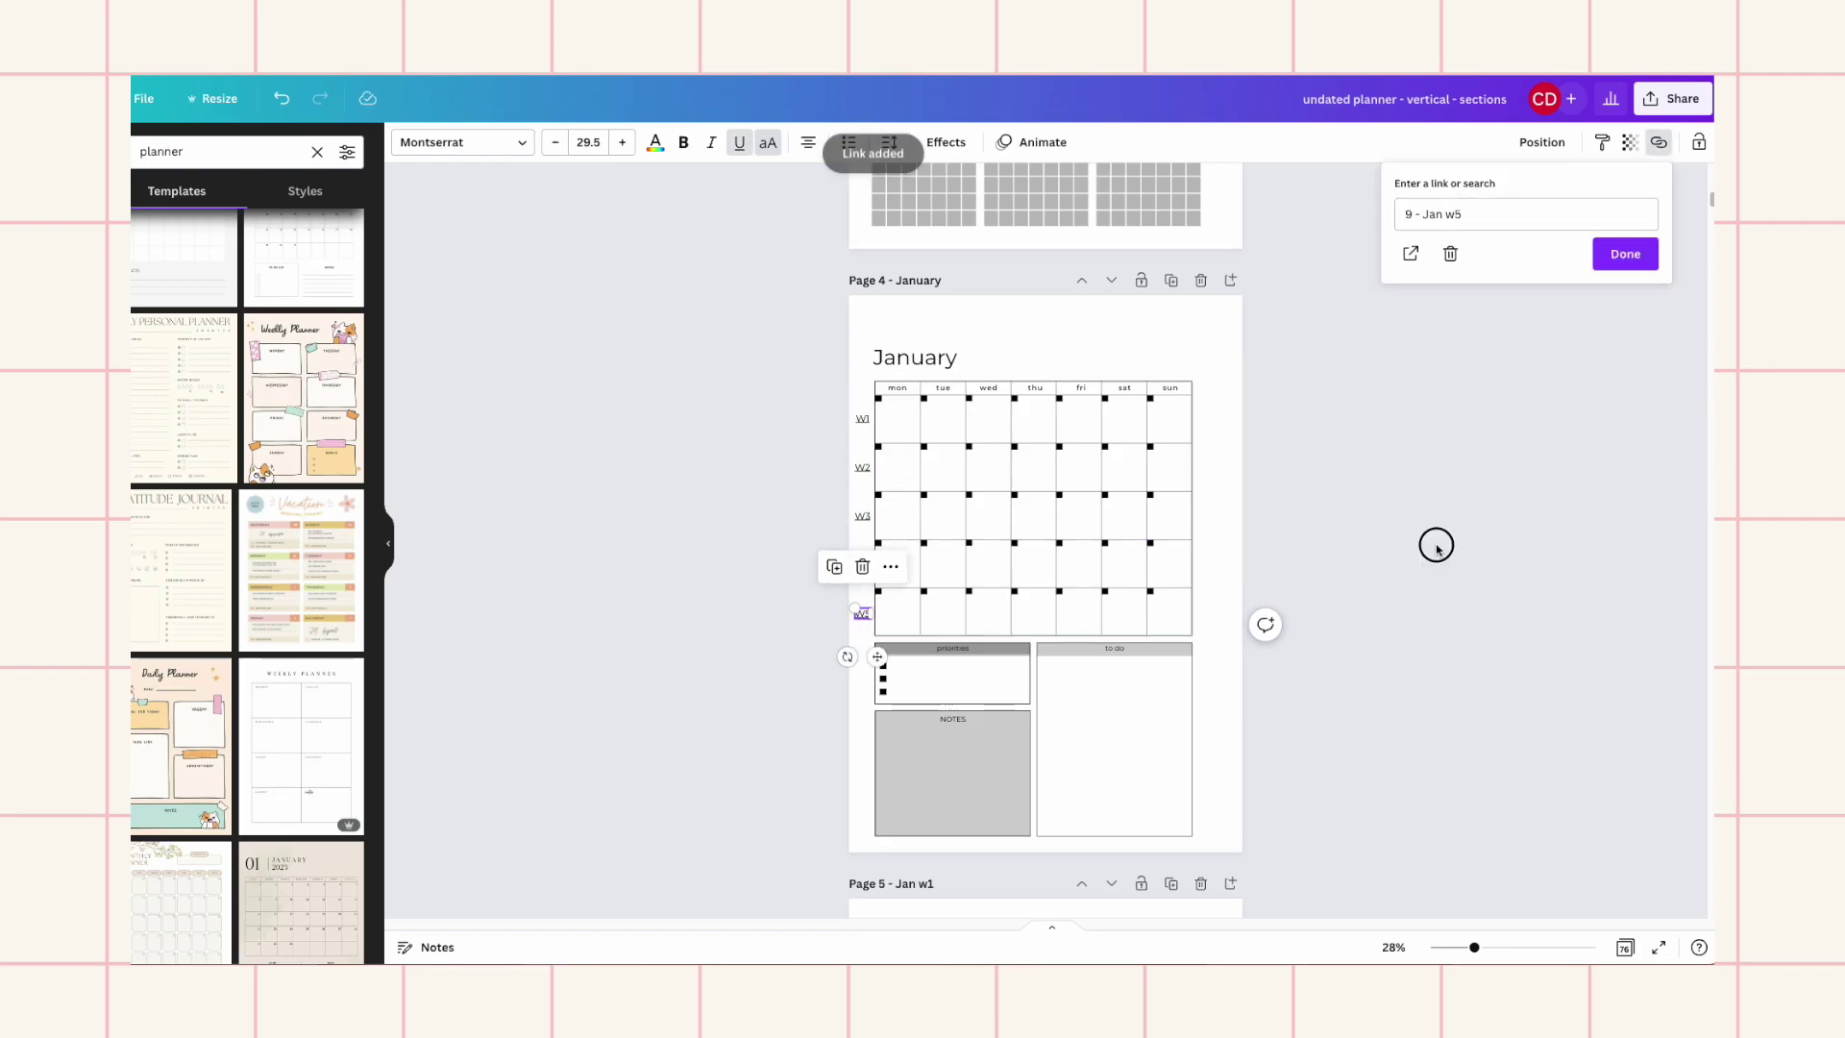
{"action": "scroll", "coordinate": [1435, 539], "scroll_direction": "down", "scroll_amount": 3}
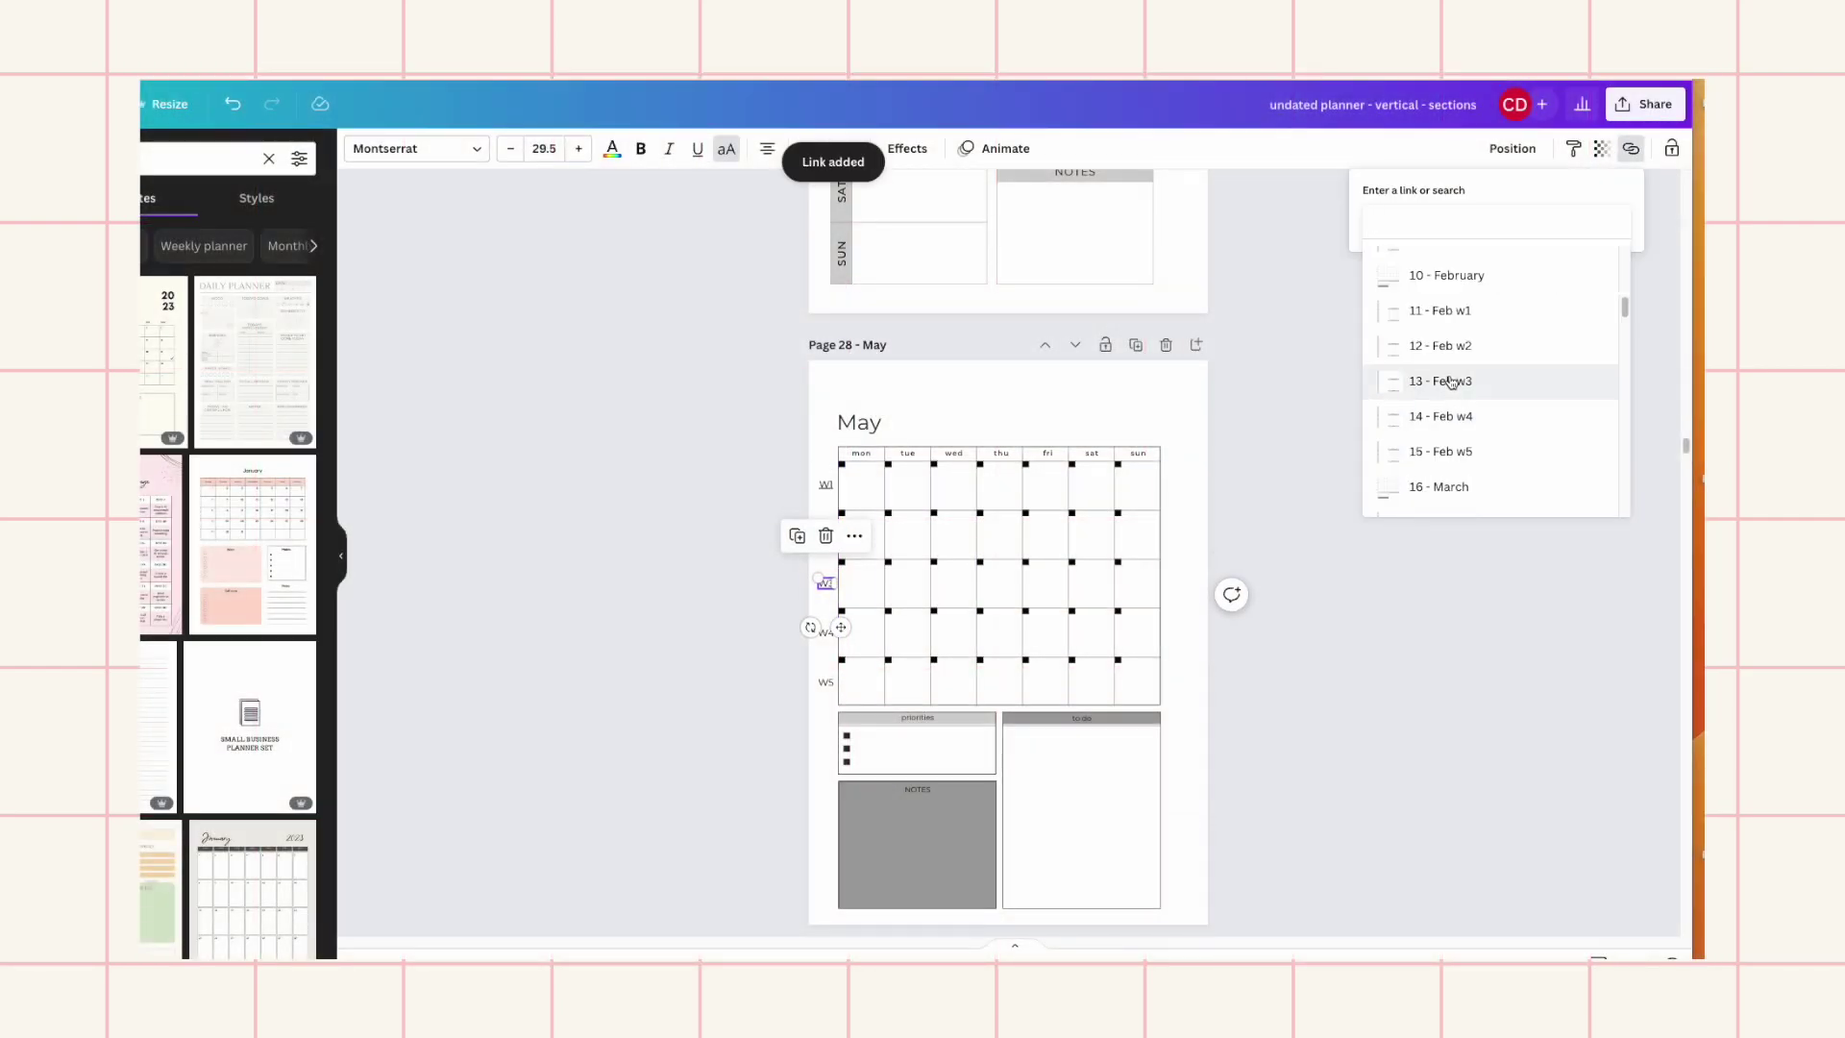
{"action": "type", "text": "may"}
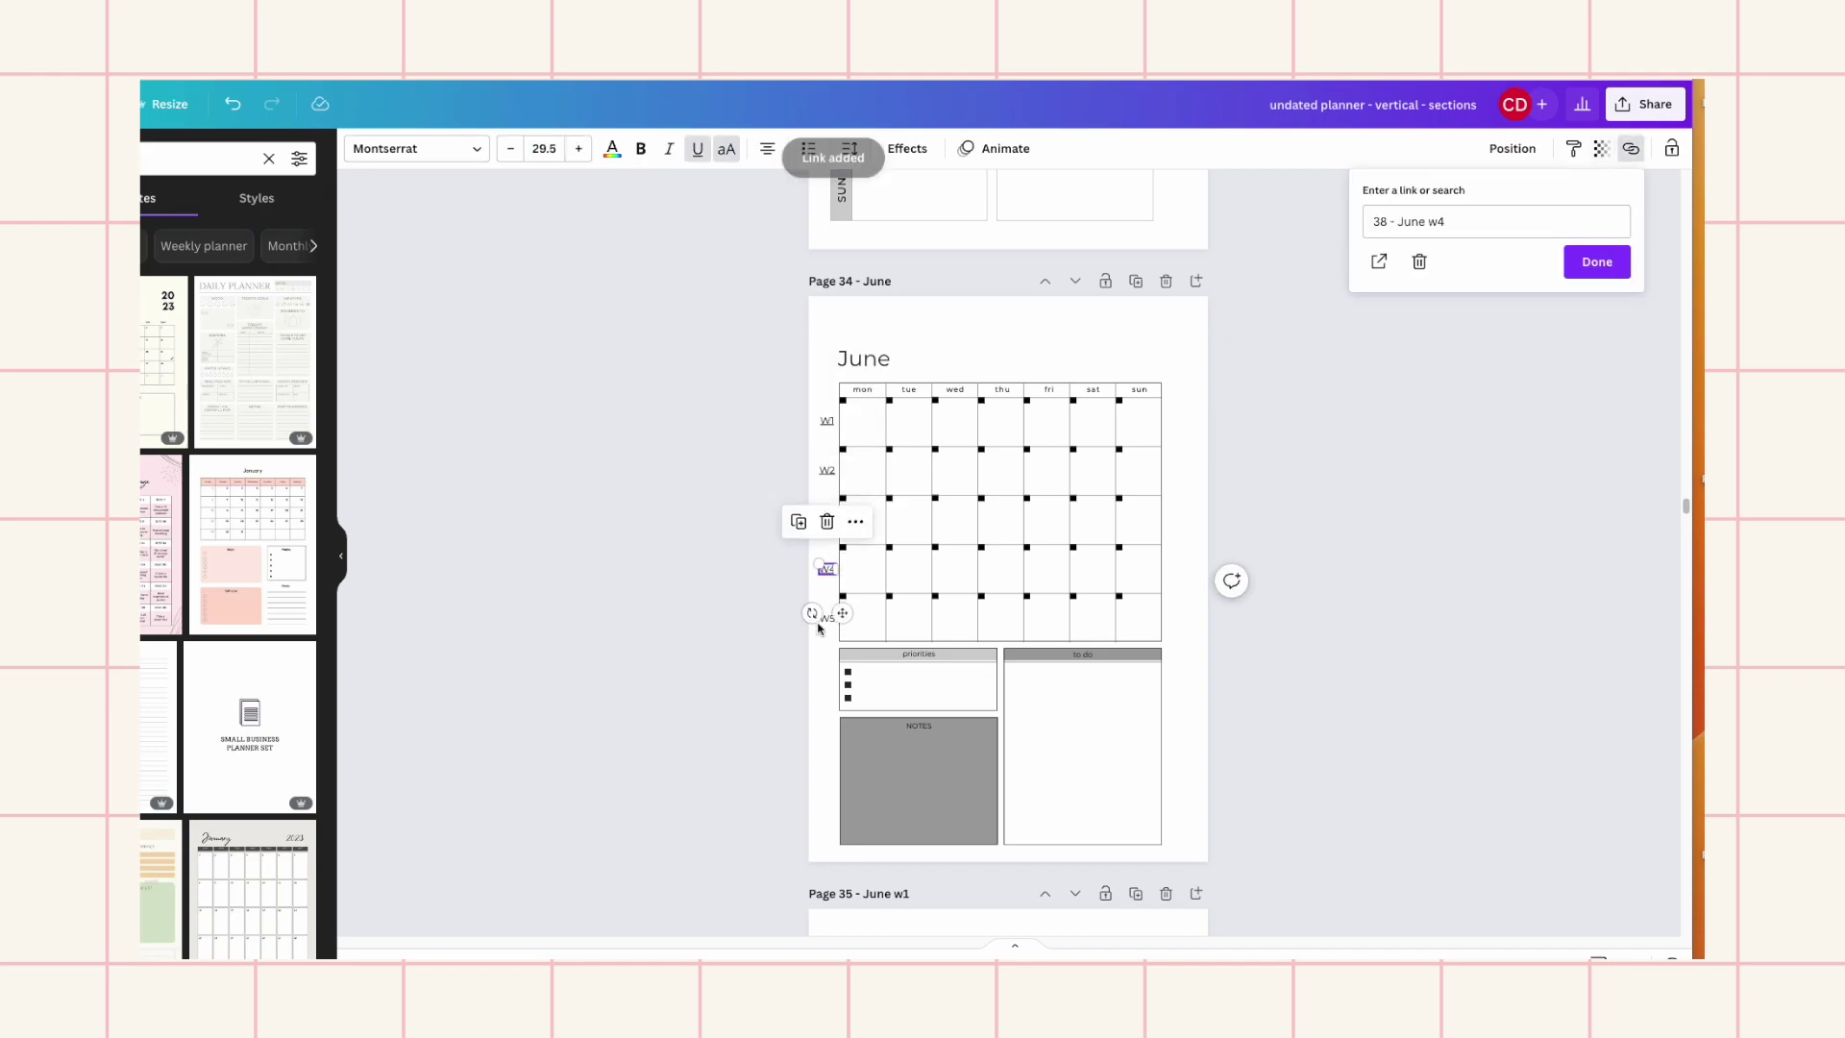
{"action": "type", "text": "jul"}
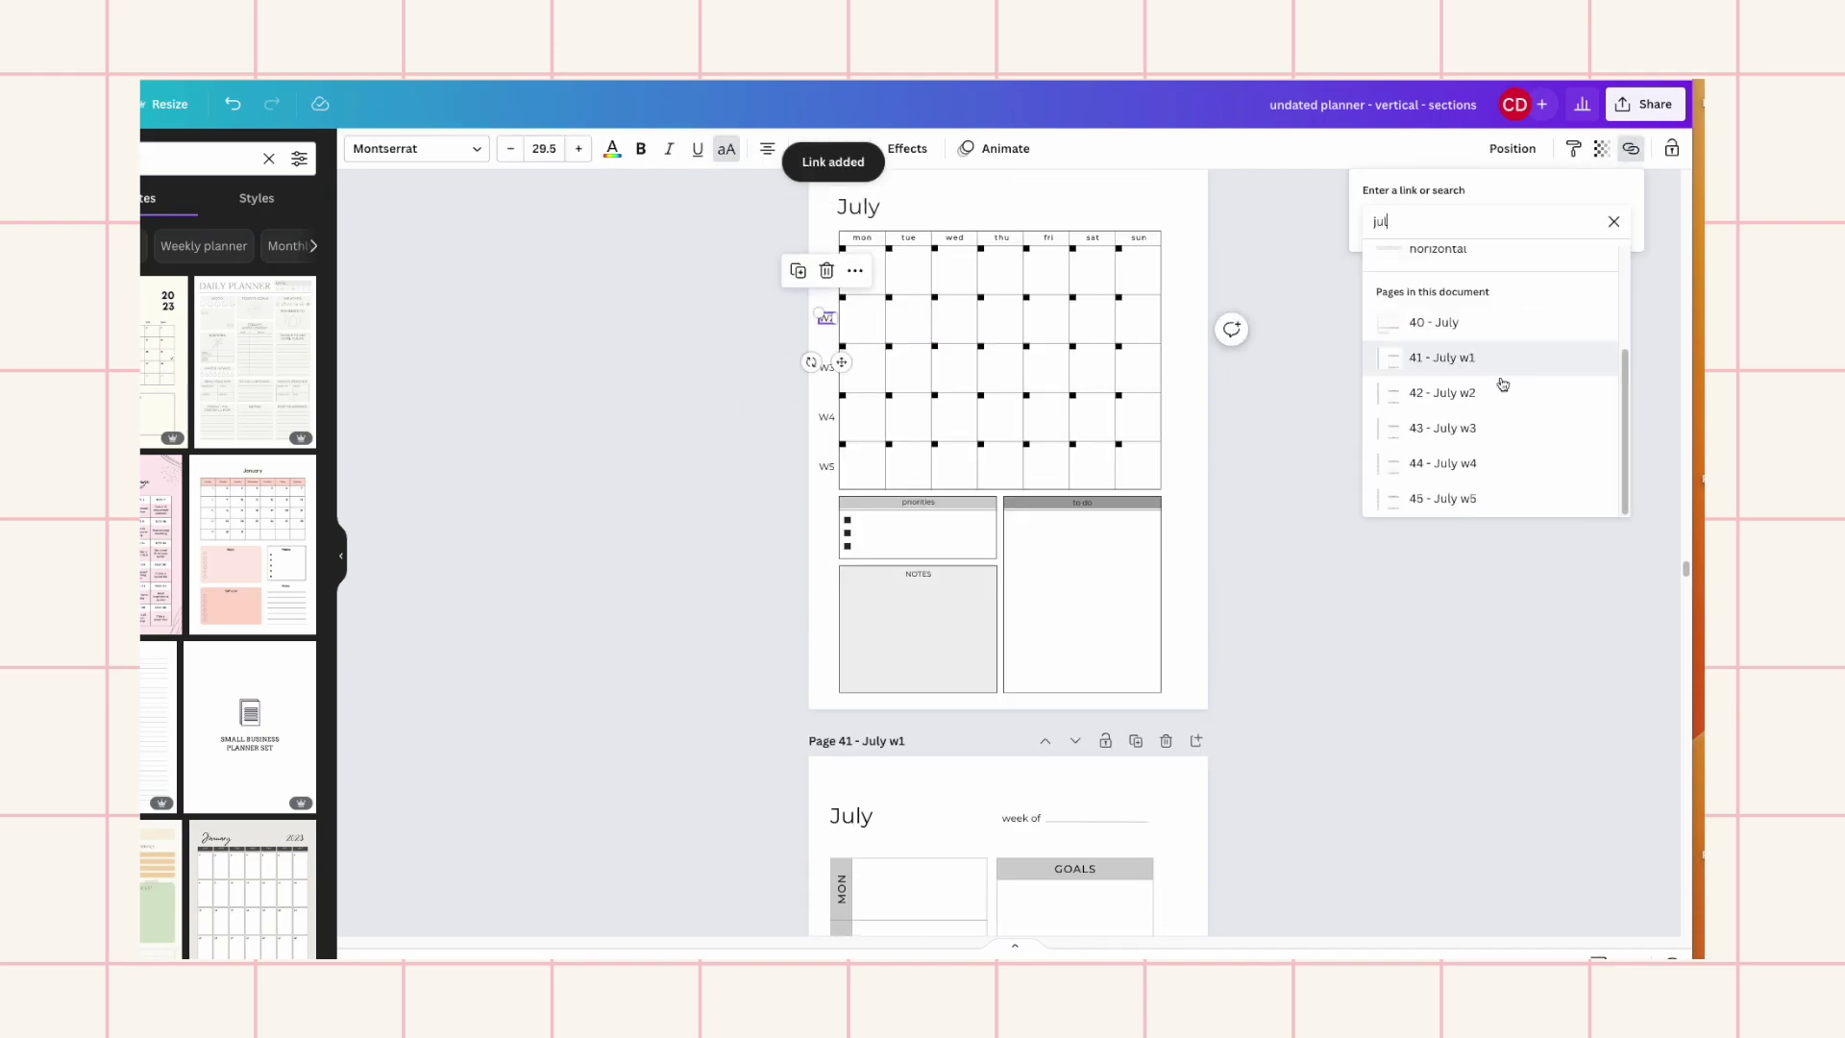
{"action": "left_click", "coordinate": [1502, 389]}
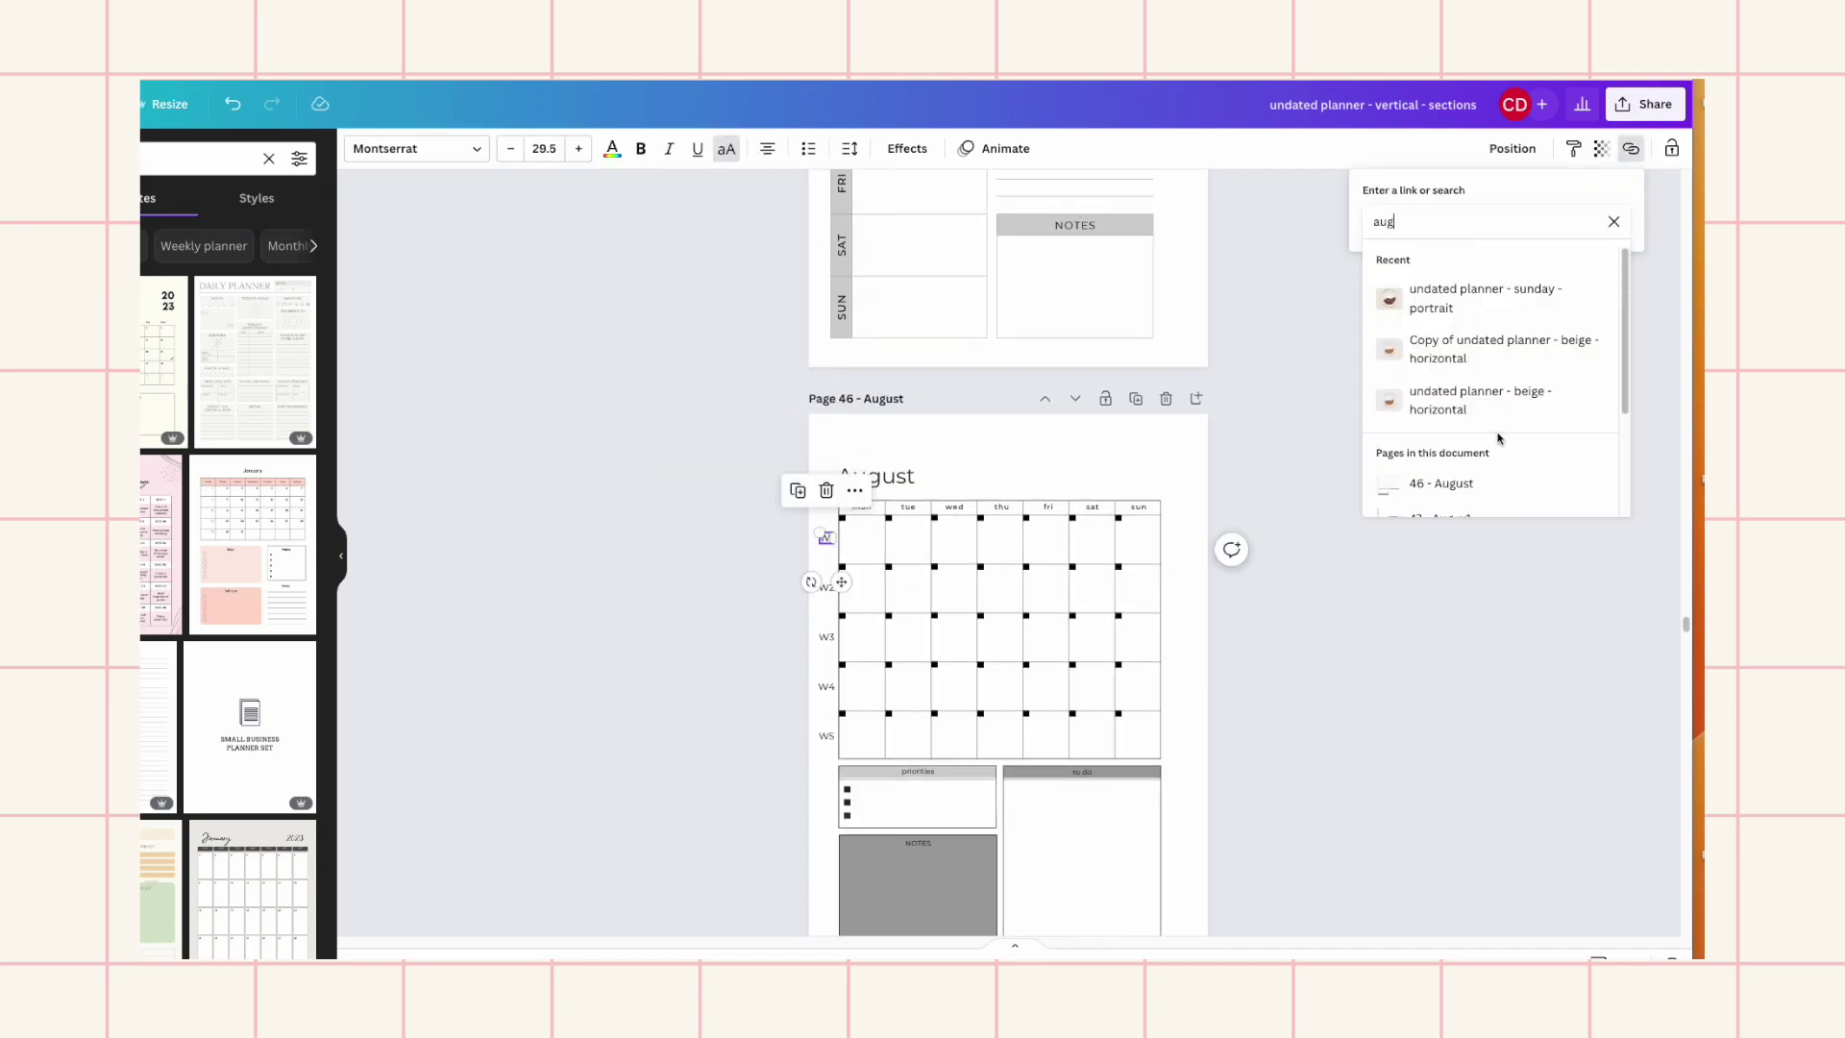
{"action": "left_click", "coordinate": [1441, 483]}
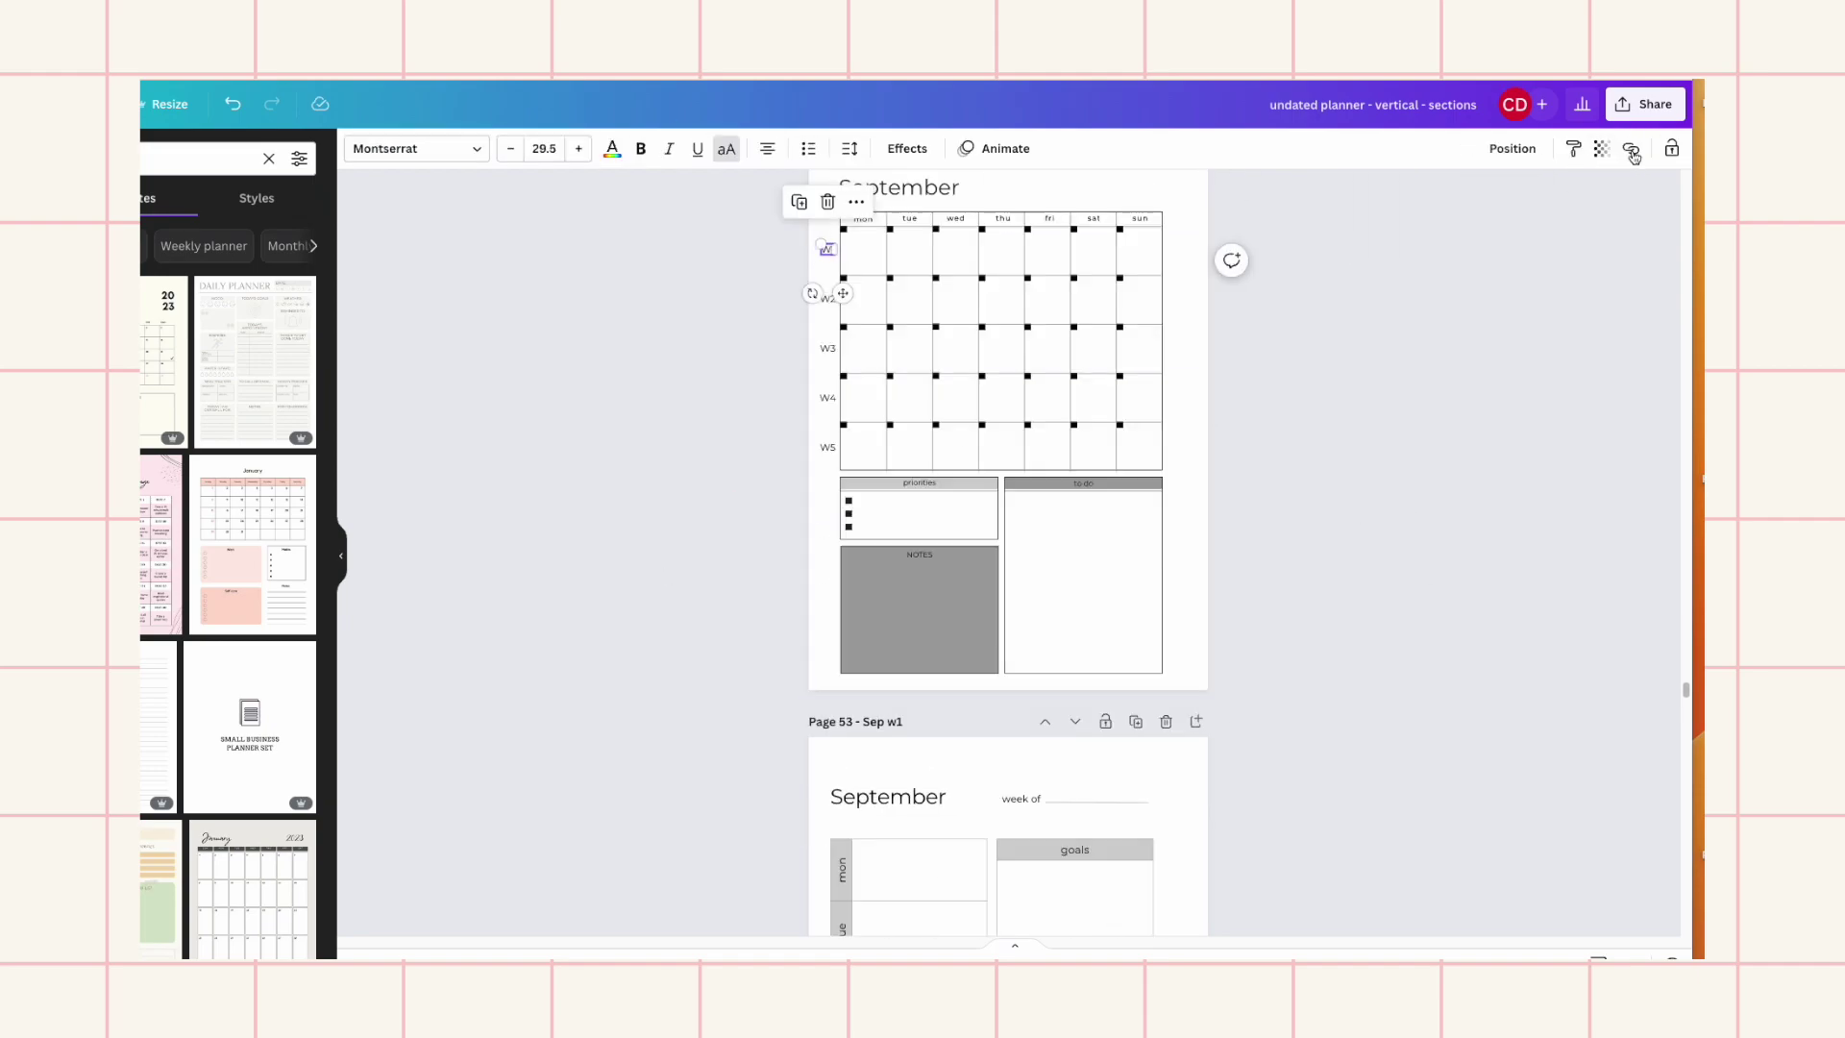
Link the September and October week labels, October W1 to '59 - Oct w1'
{"action": "type", "text": "sep"}
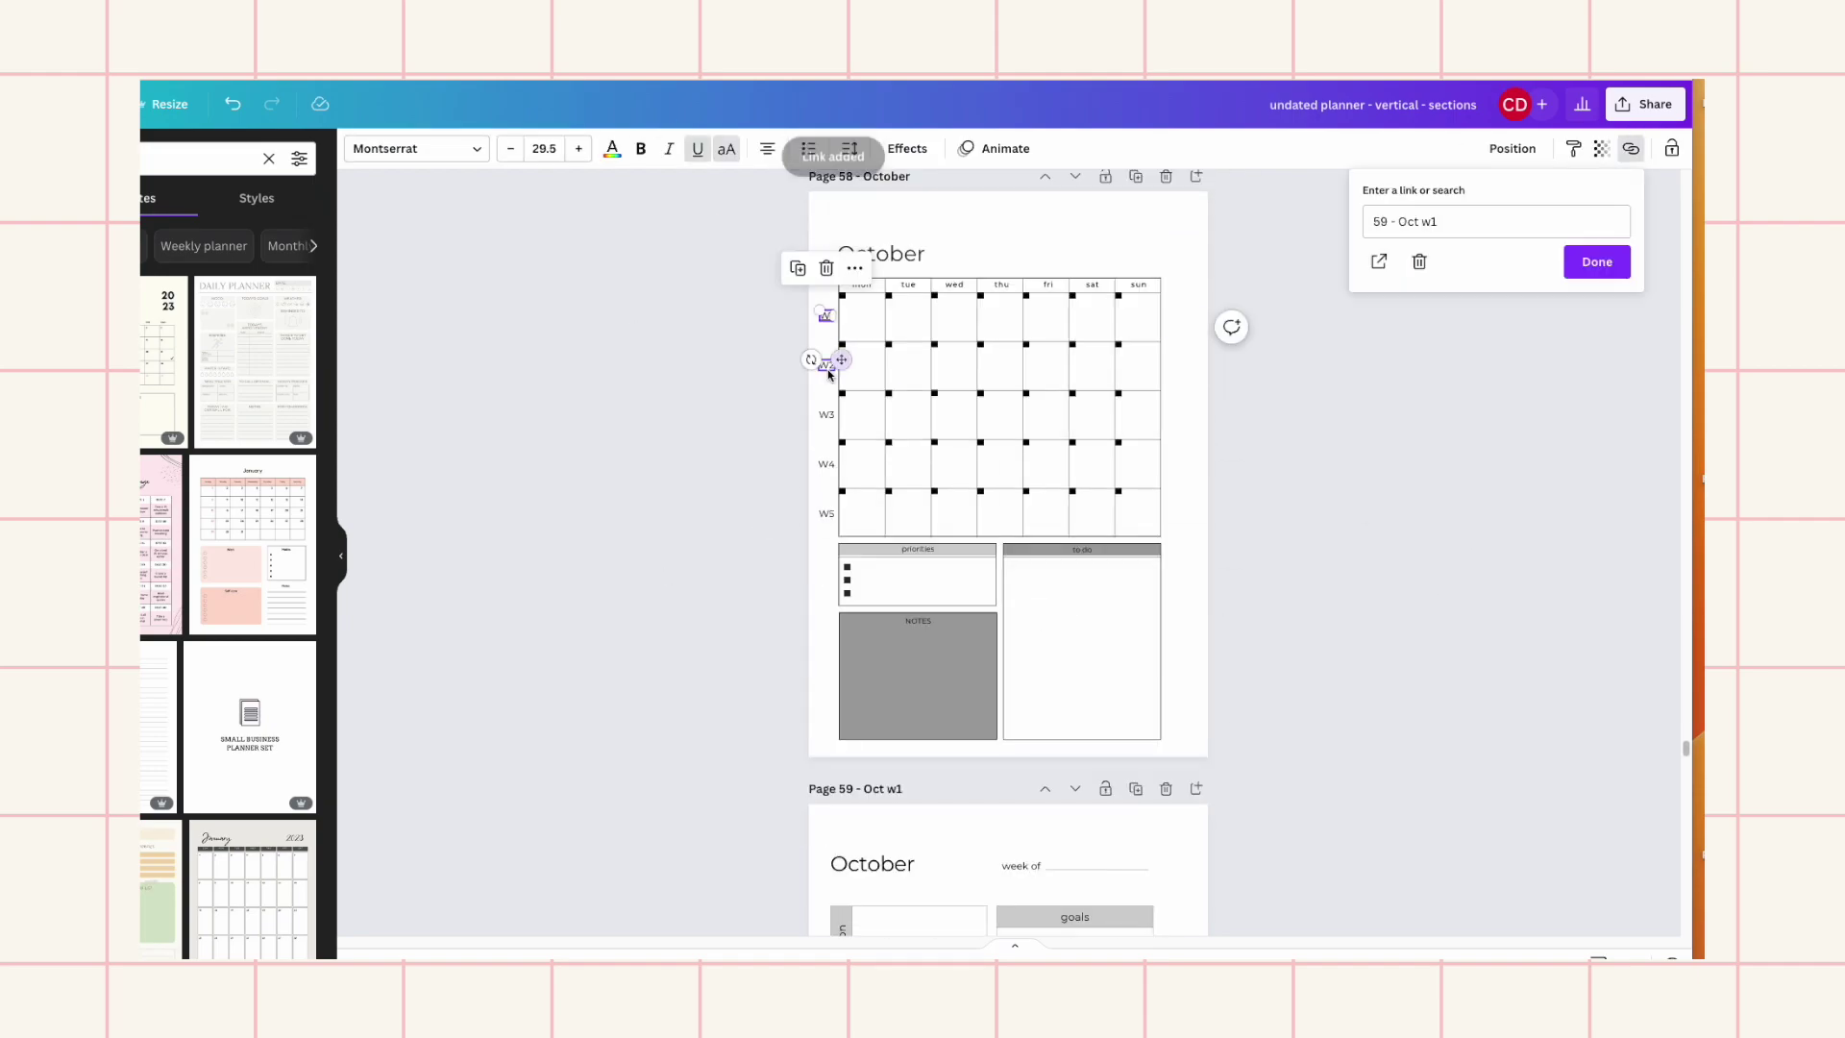
{"action": "type", "text": "oct"}
{"action": "left_click", "coordinate": [1446, 527]}
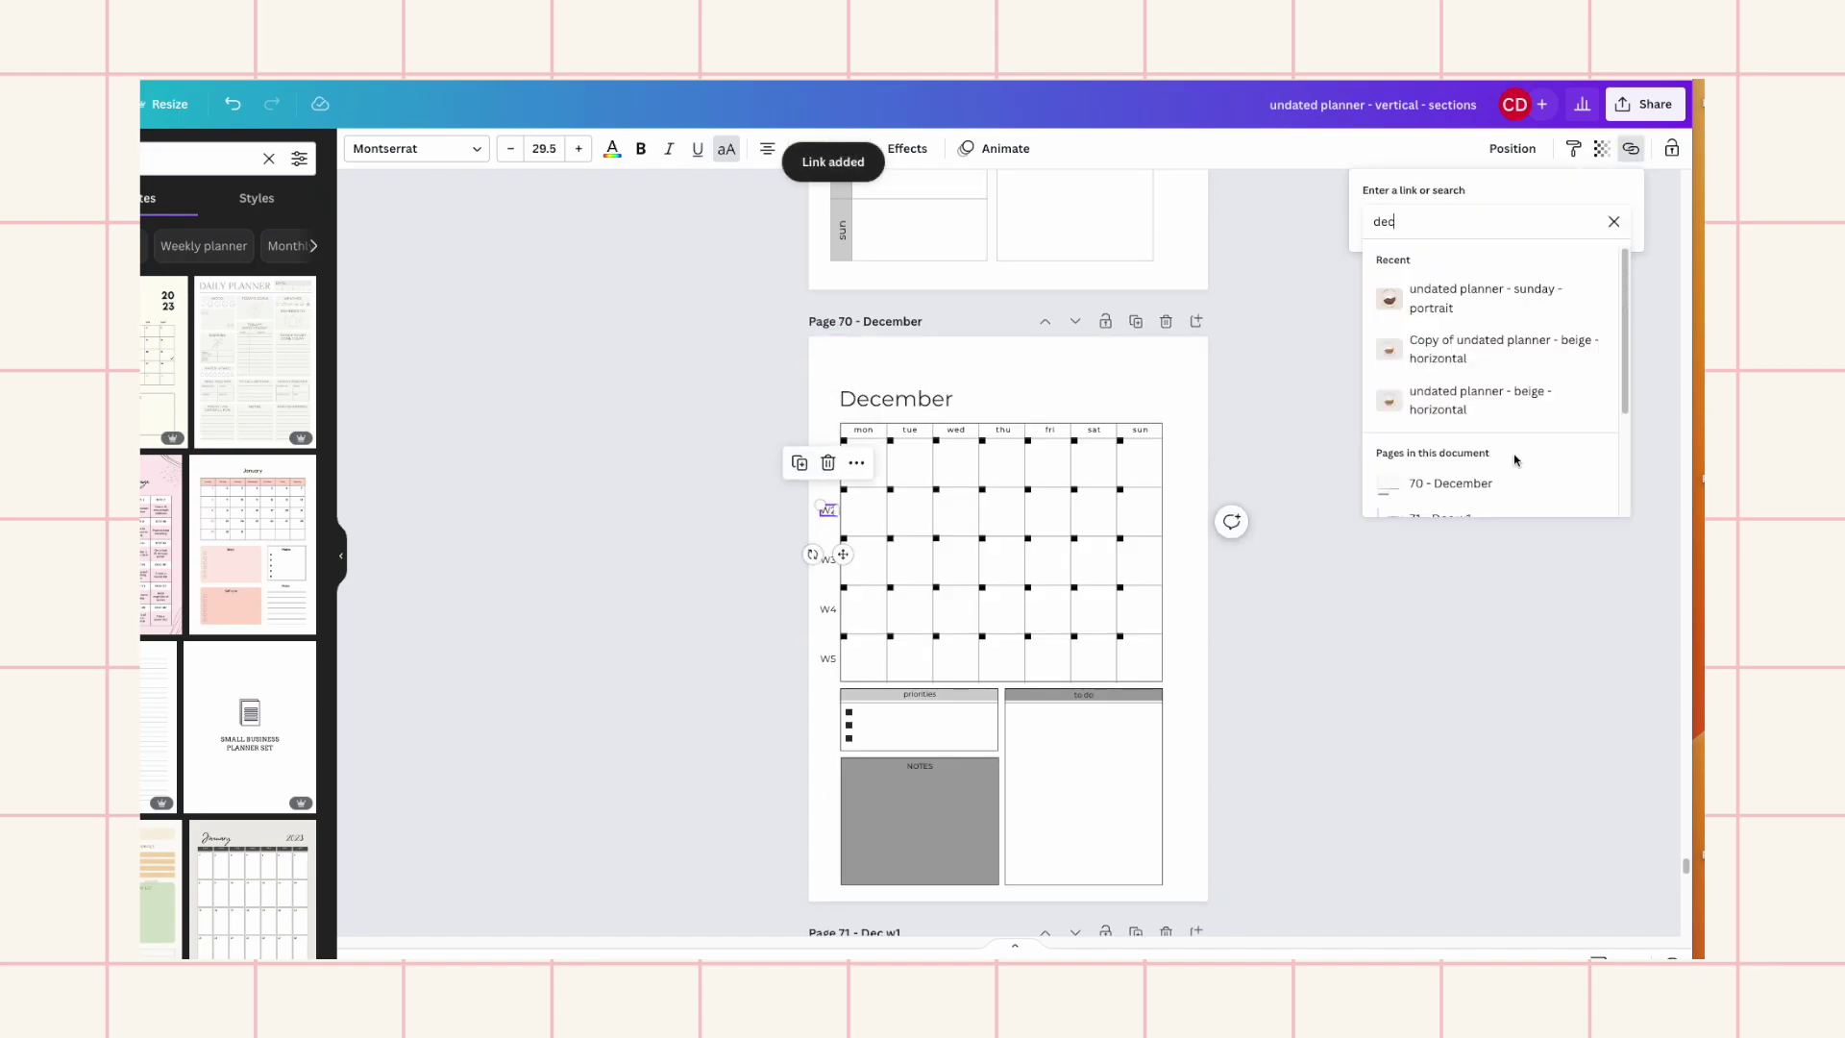
{"action": "scroll", "coordinate": [1515, 458], "scroll_direction": "down", "scroll_amount": 2}
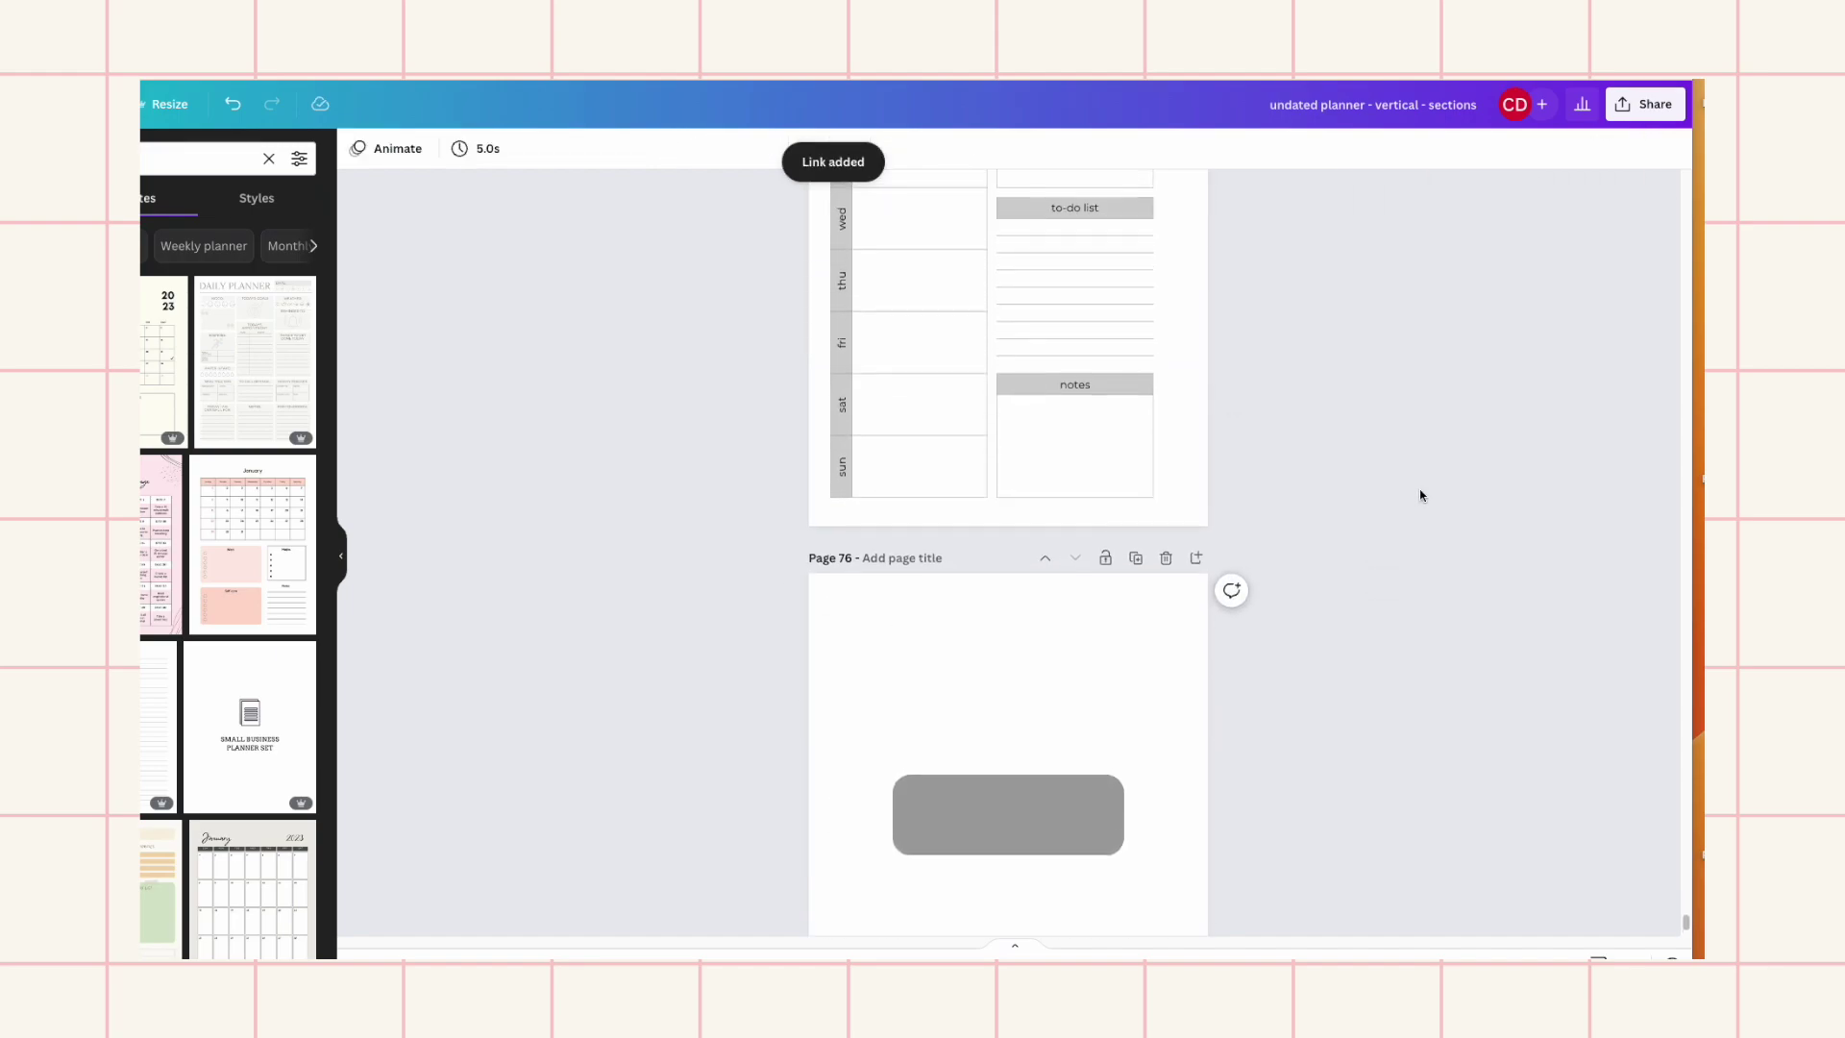
{"action": "scroll", "coordinate": [1420, 495], "scroll_direction": "up", "scroll_amount": 15}
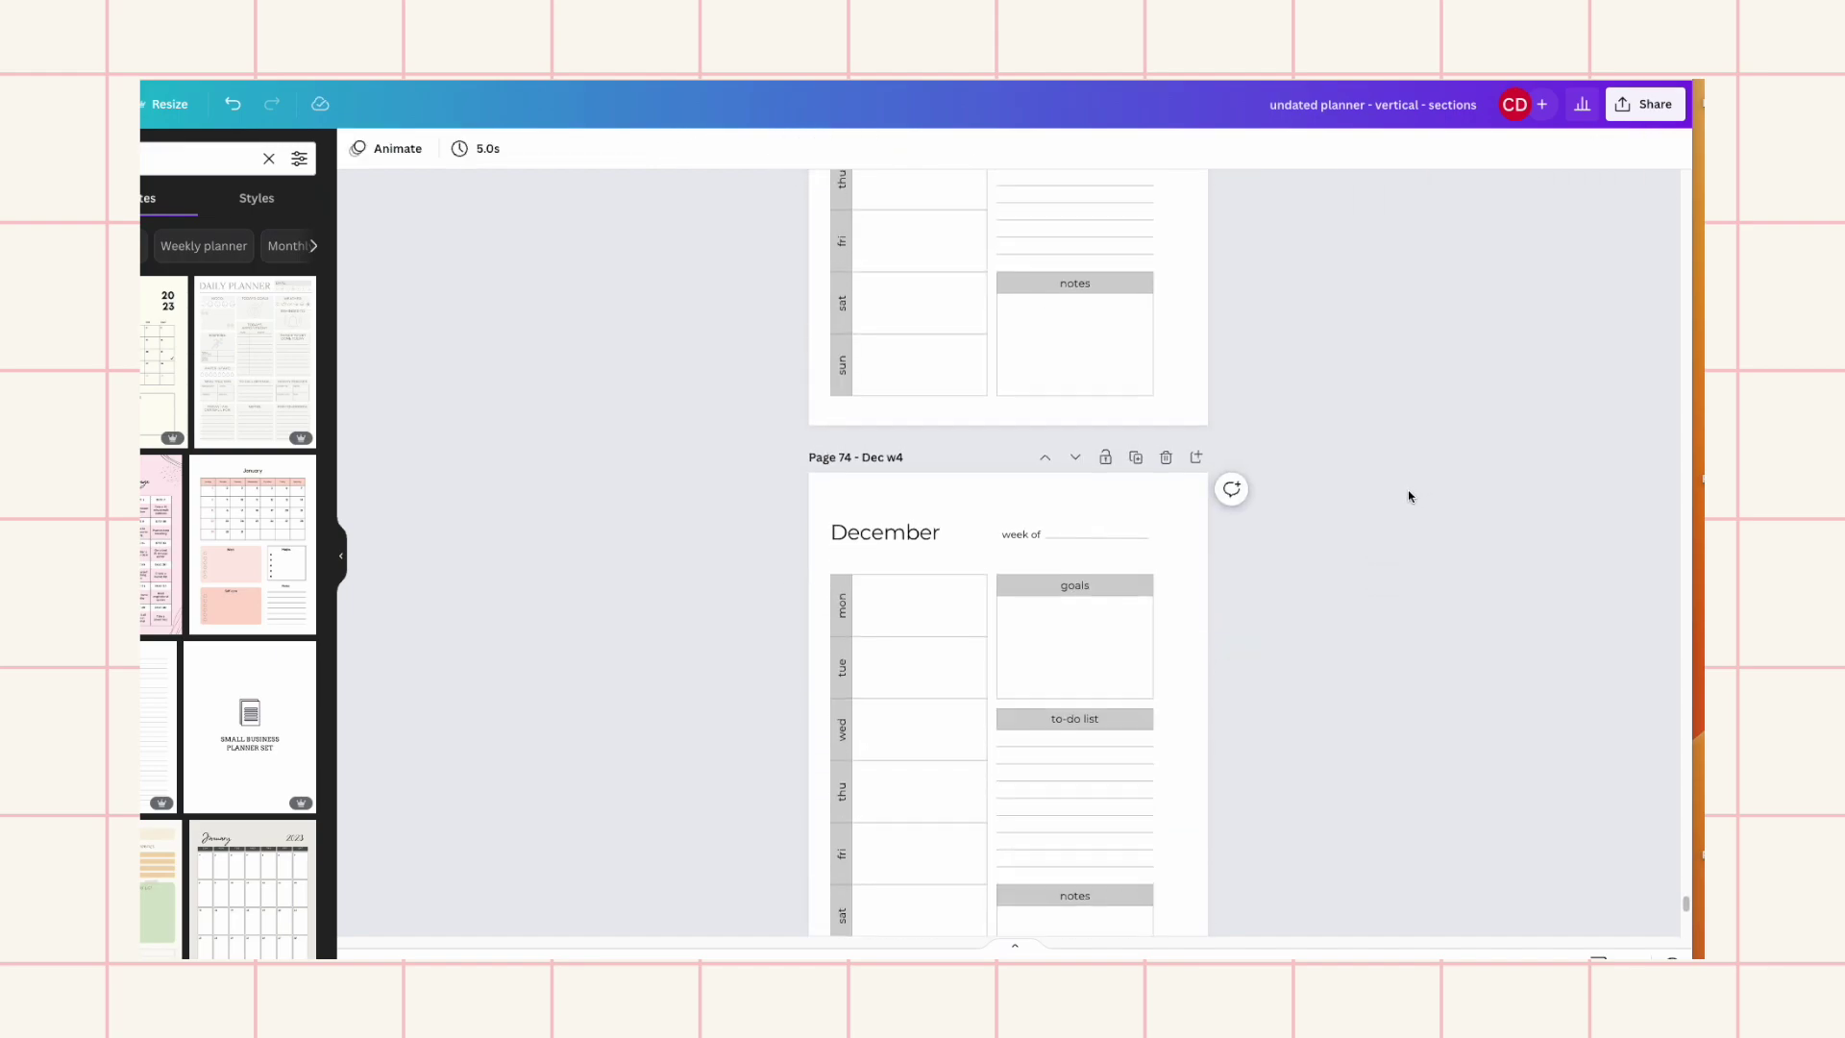
{"action": "scroll", "coordinate": [1021, 495], "scroll_direction": "up", "scroll_amount": 15}
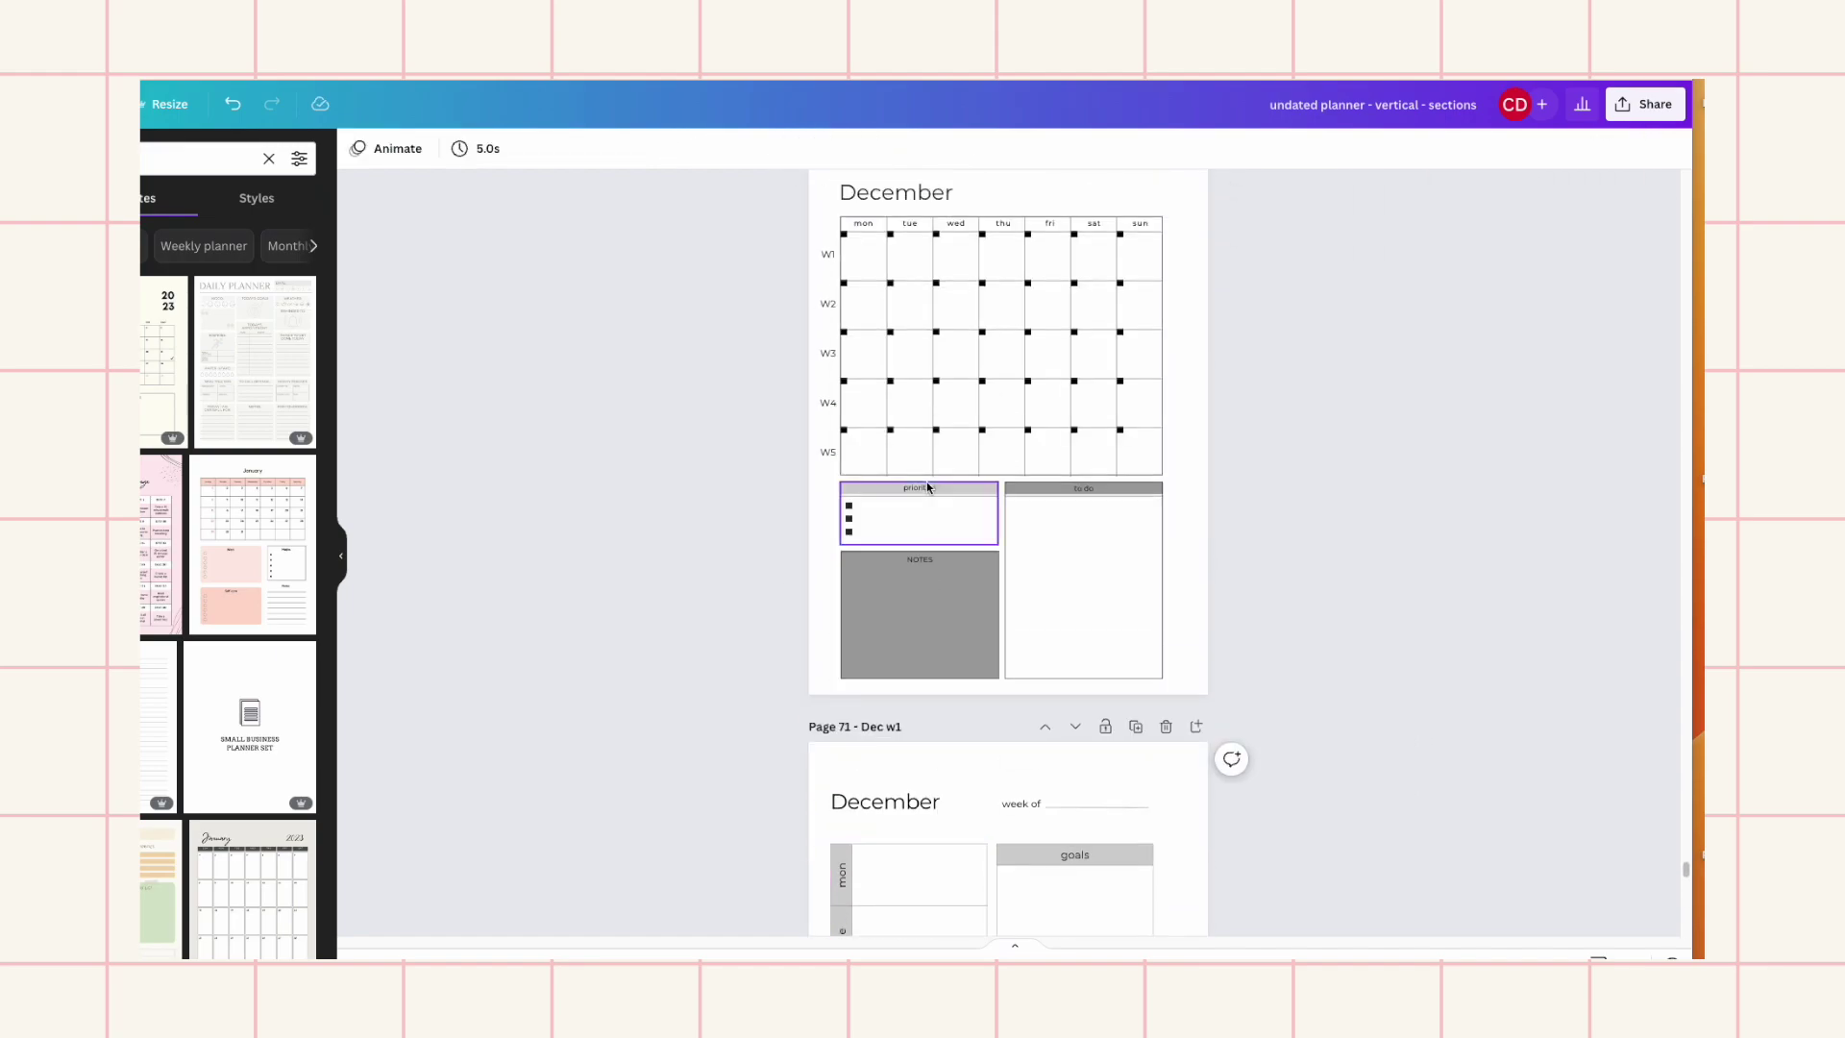
{"action": "left_click_drag", "start_coordinate": [1688, 870], "coordinate": [1672, 260]}
Letter the second through fifth side tabs F, M, A and M
{"action": "scroll", "coordinate": [1449, 416], "scroll_direction": "up", "scroll_amount": 10}
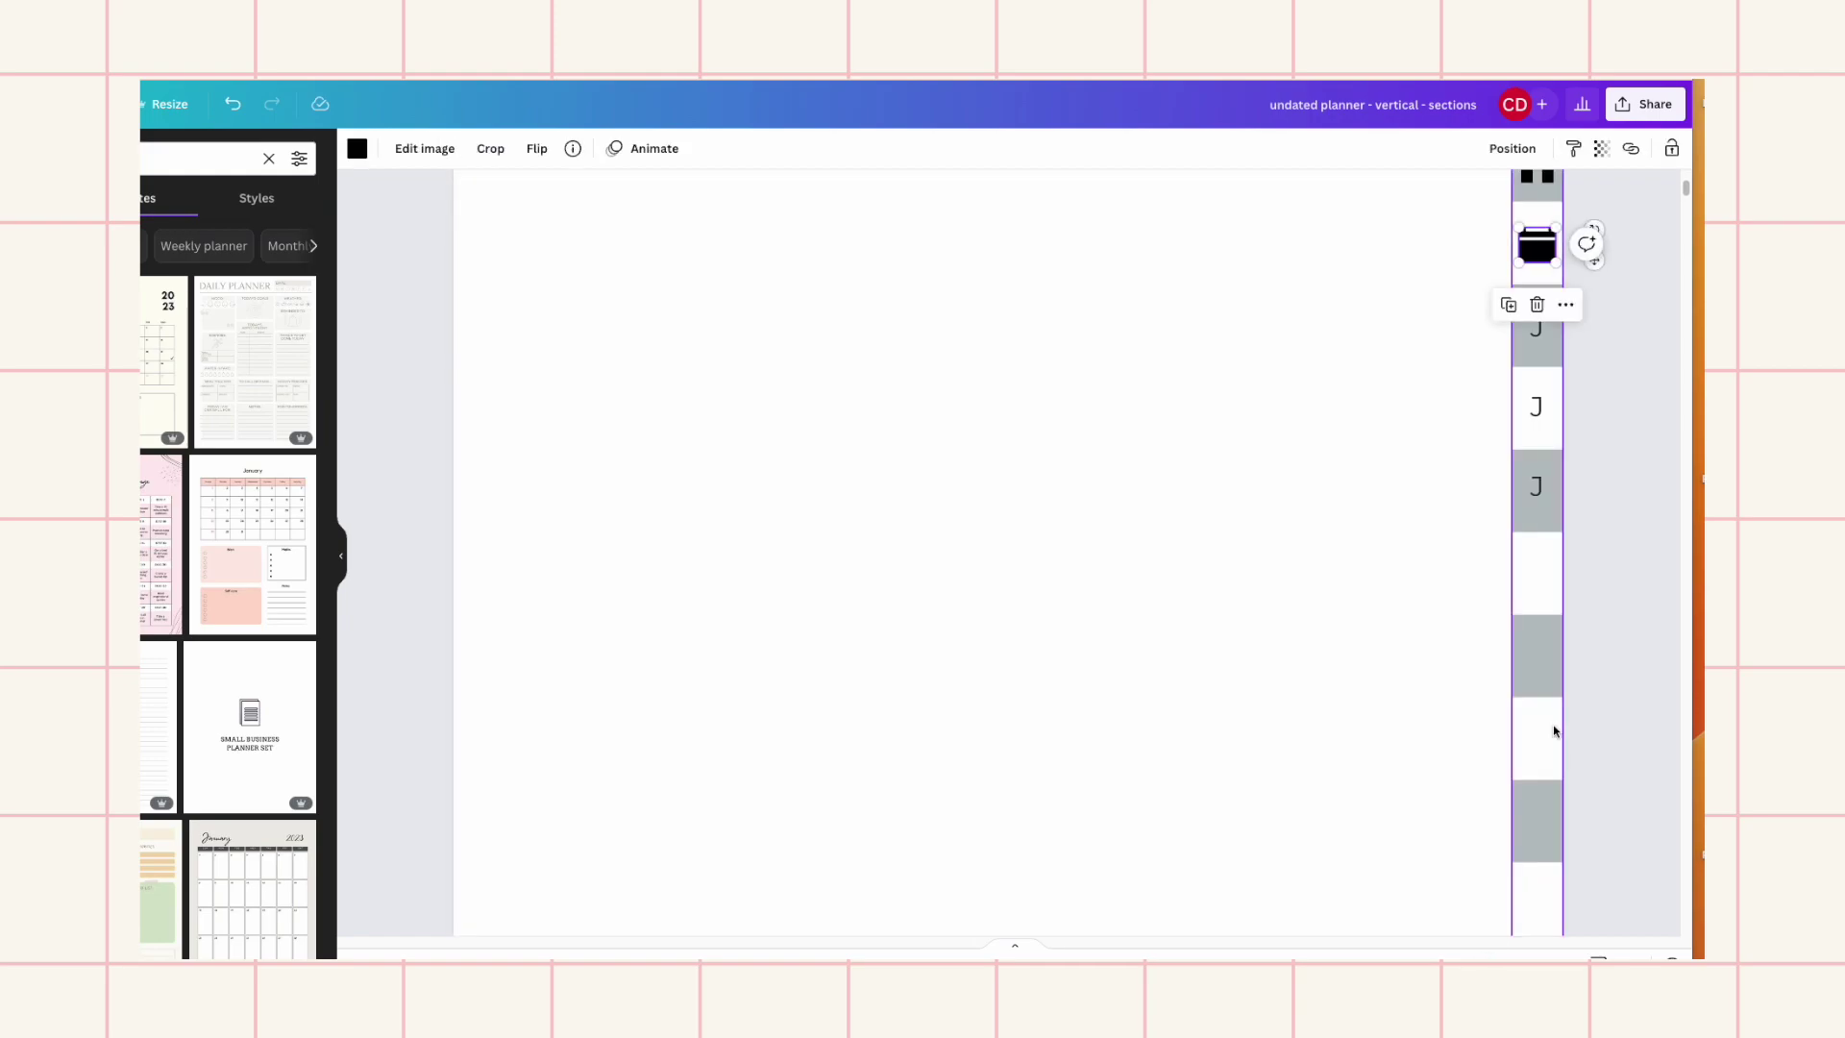
{"action": "left_click", "coordinate": [1555, 421]}
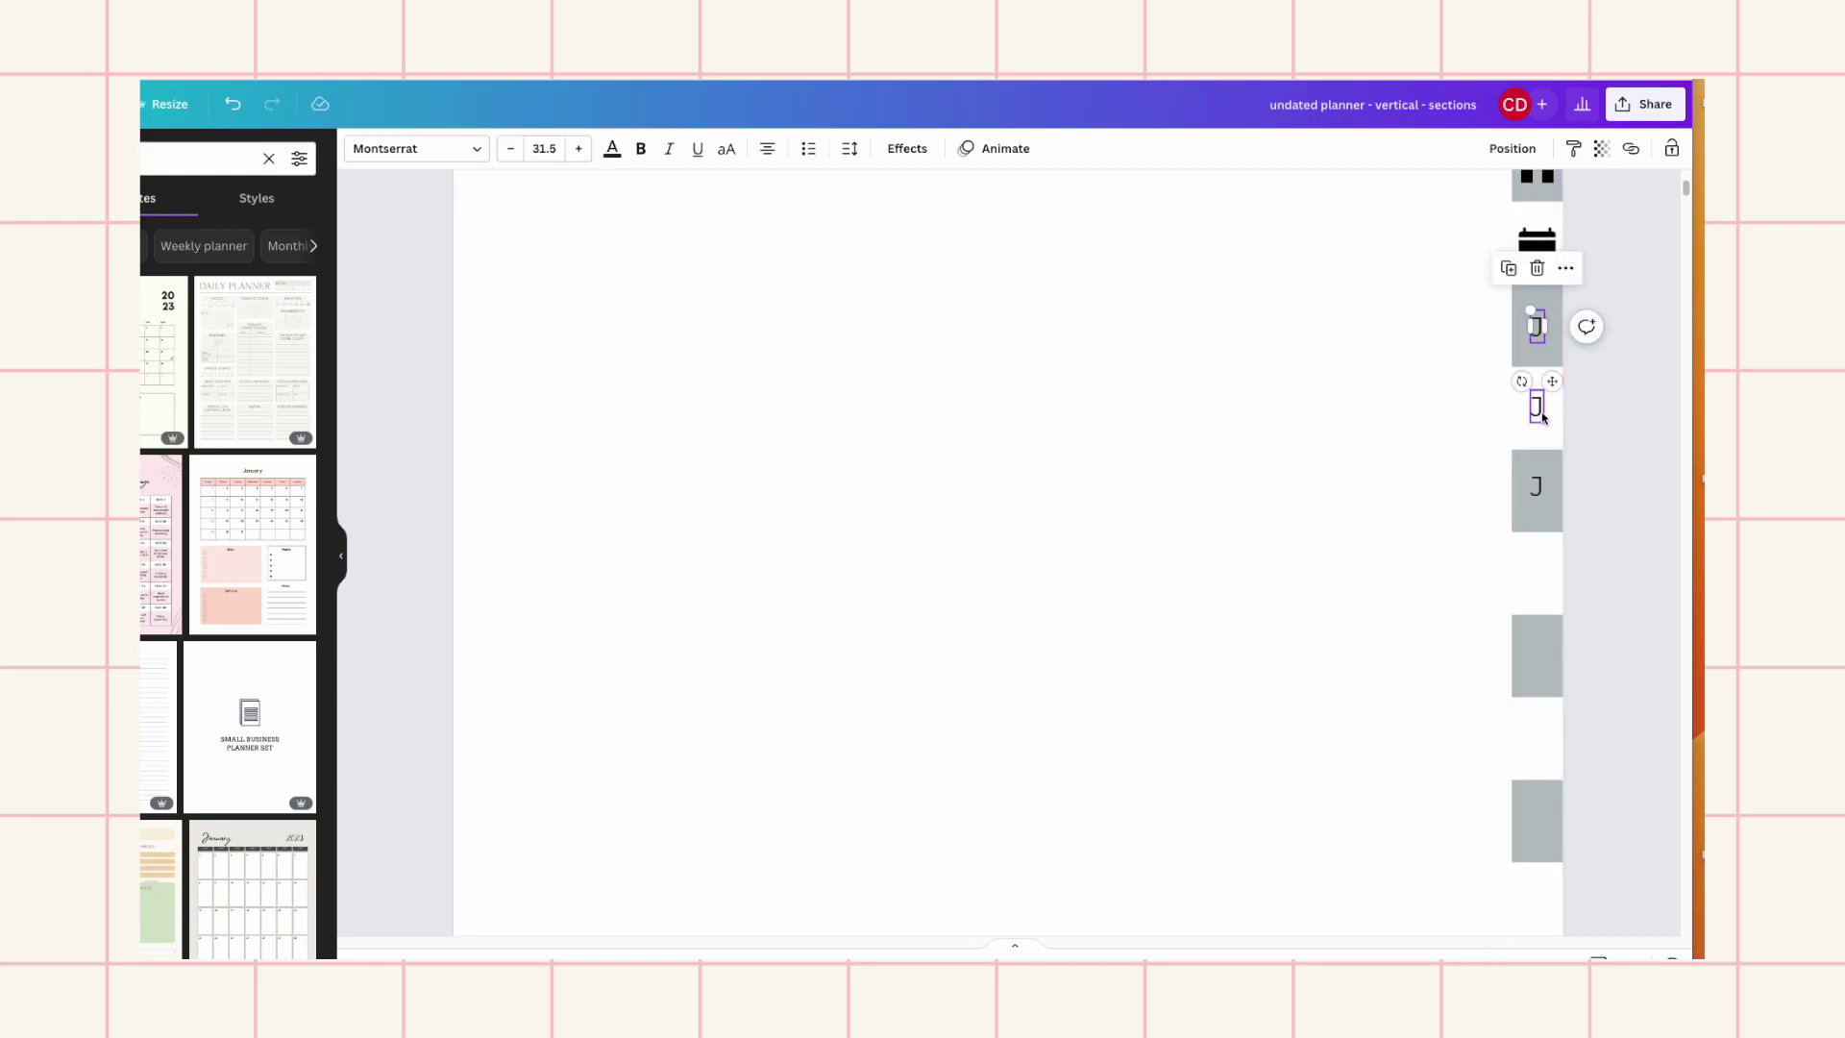
{"action": "left_click", "coordinate": [1538, 408]}
{"action": "key", "text": "BackSpace"}
{"action": "type", "text": "F"}
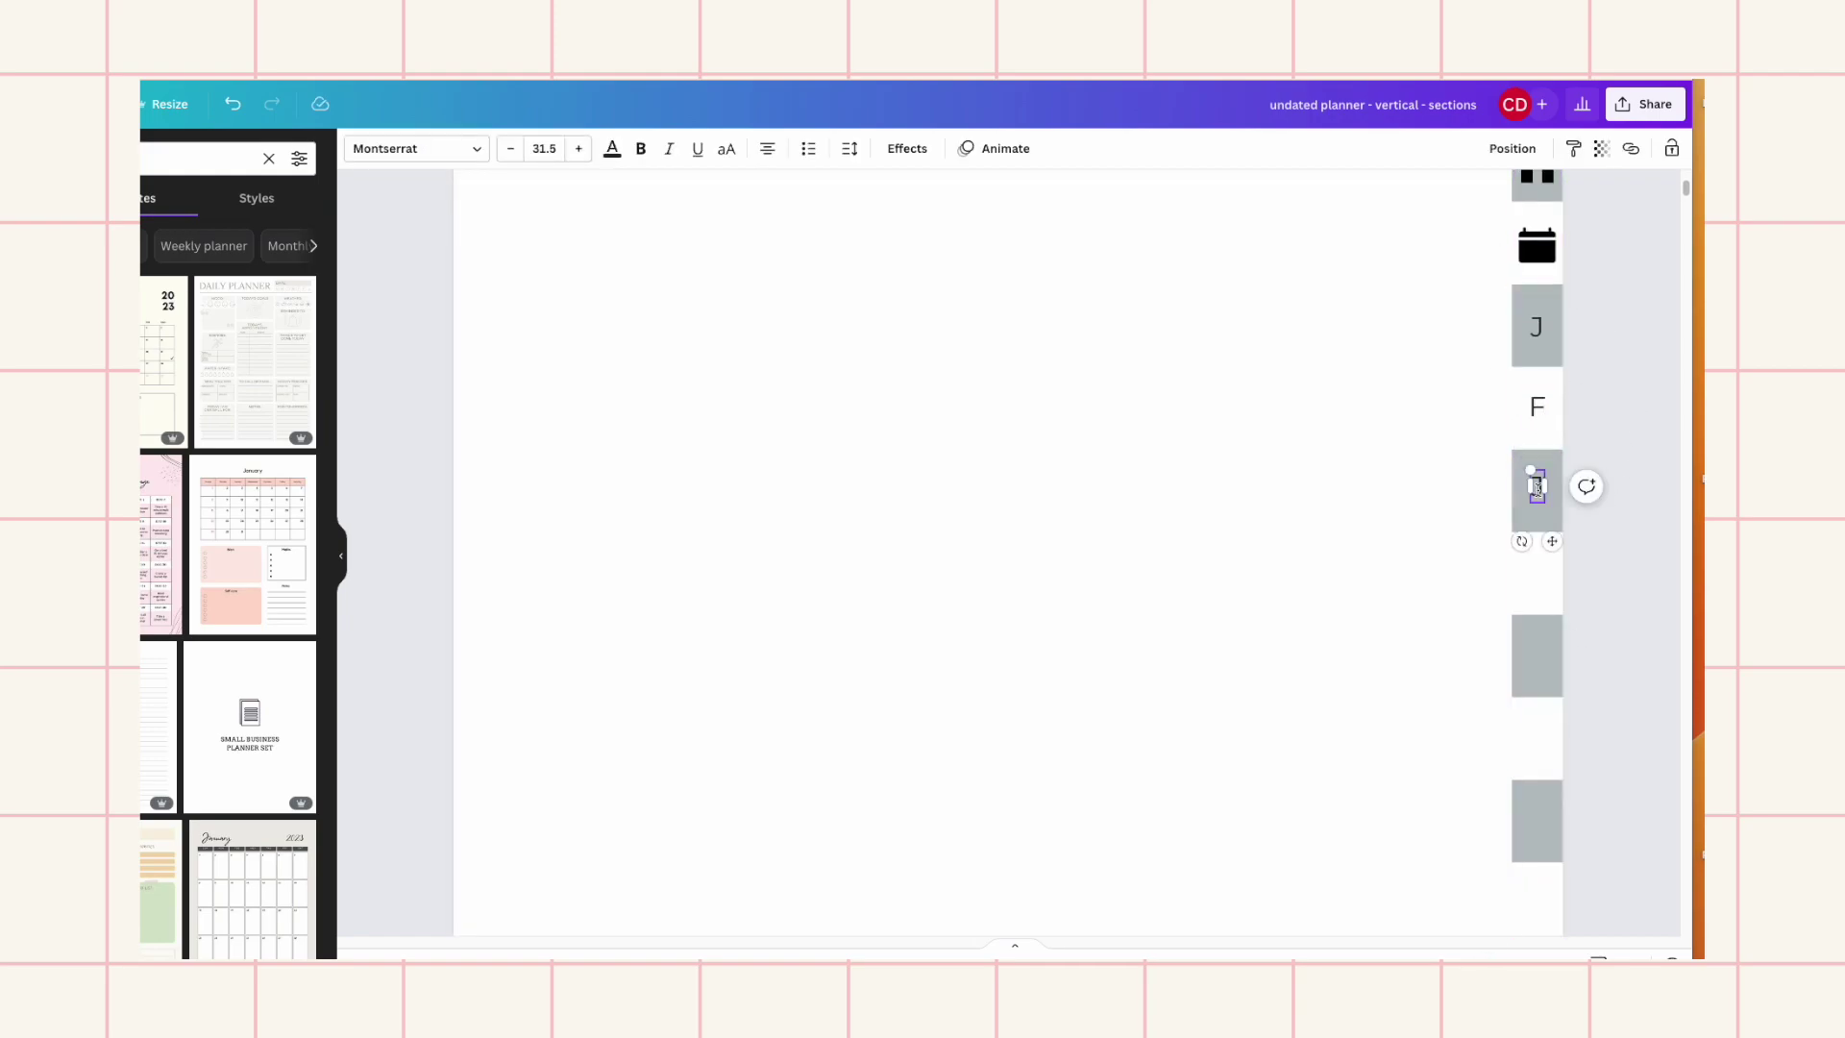
{"action": "double_click", "coordinate": [1536, 486]}
{"action": "type", "text": "M"}
{"action": "double_click", "coordinate": [1537, 576]}
{"action": "type", "text": "a"}
{"action": "key", "text": "Escape"}
{"action": "double_click", "coordinate": [1537, 655]}
{"action": "type", "text": "M"}
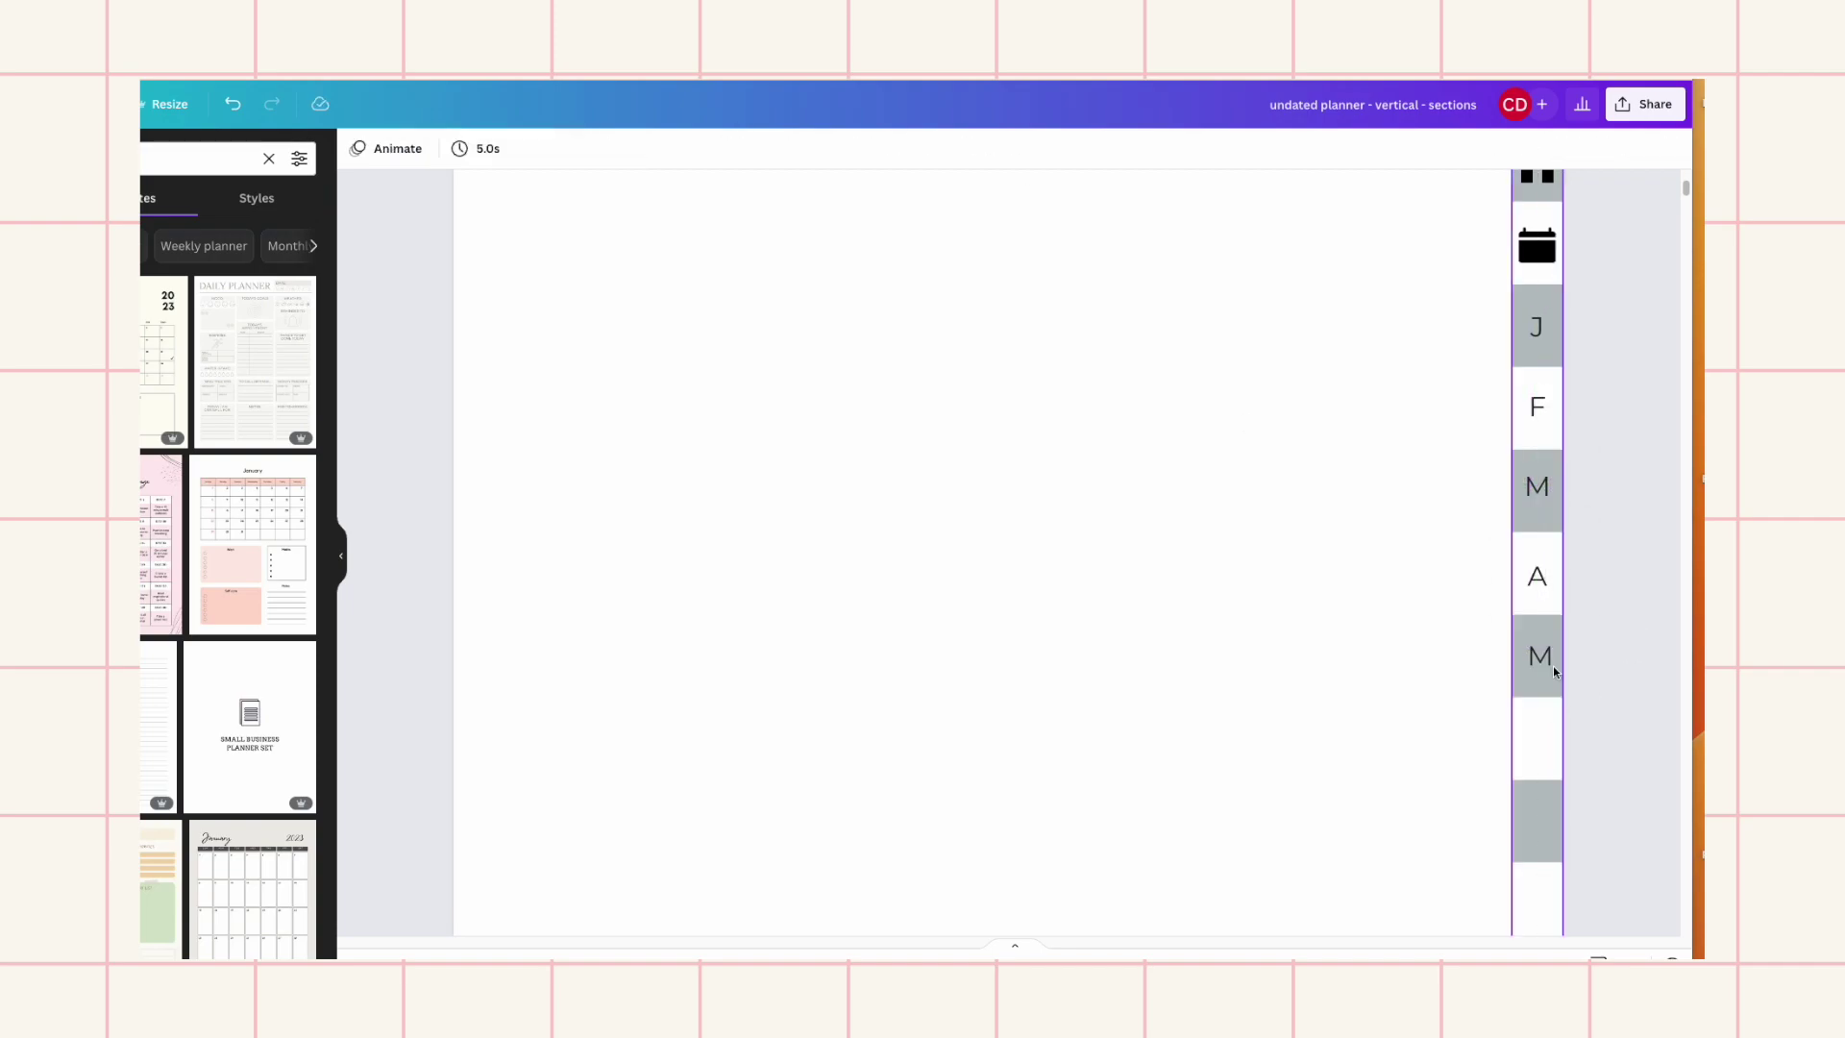
Letter the next four tabs J, A, S and O
{"action": "scroll", "coordinate": [1556, 480], "scroll_direction": "down", "scroll_amount": 3}
{"action": "left_click", "coordinate": [1537, 546]}
{"action": "double_click", "coordinate": [1538, 546]}
{"action": "type", "text": "J"}
{"action": "key", "text": "Escape"}
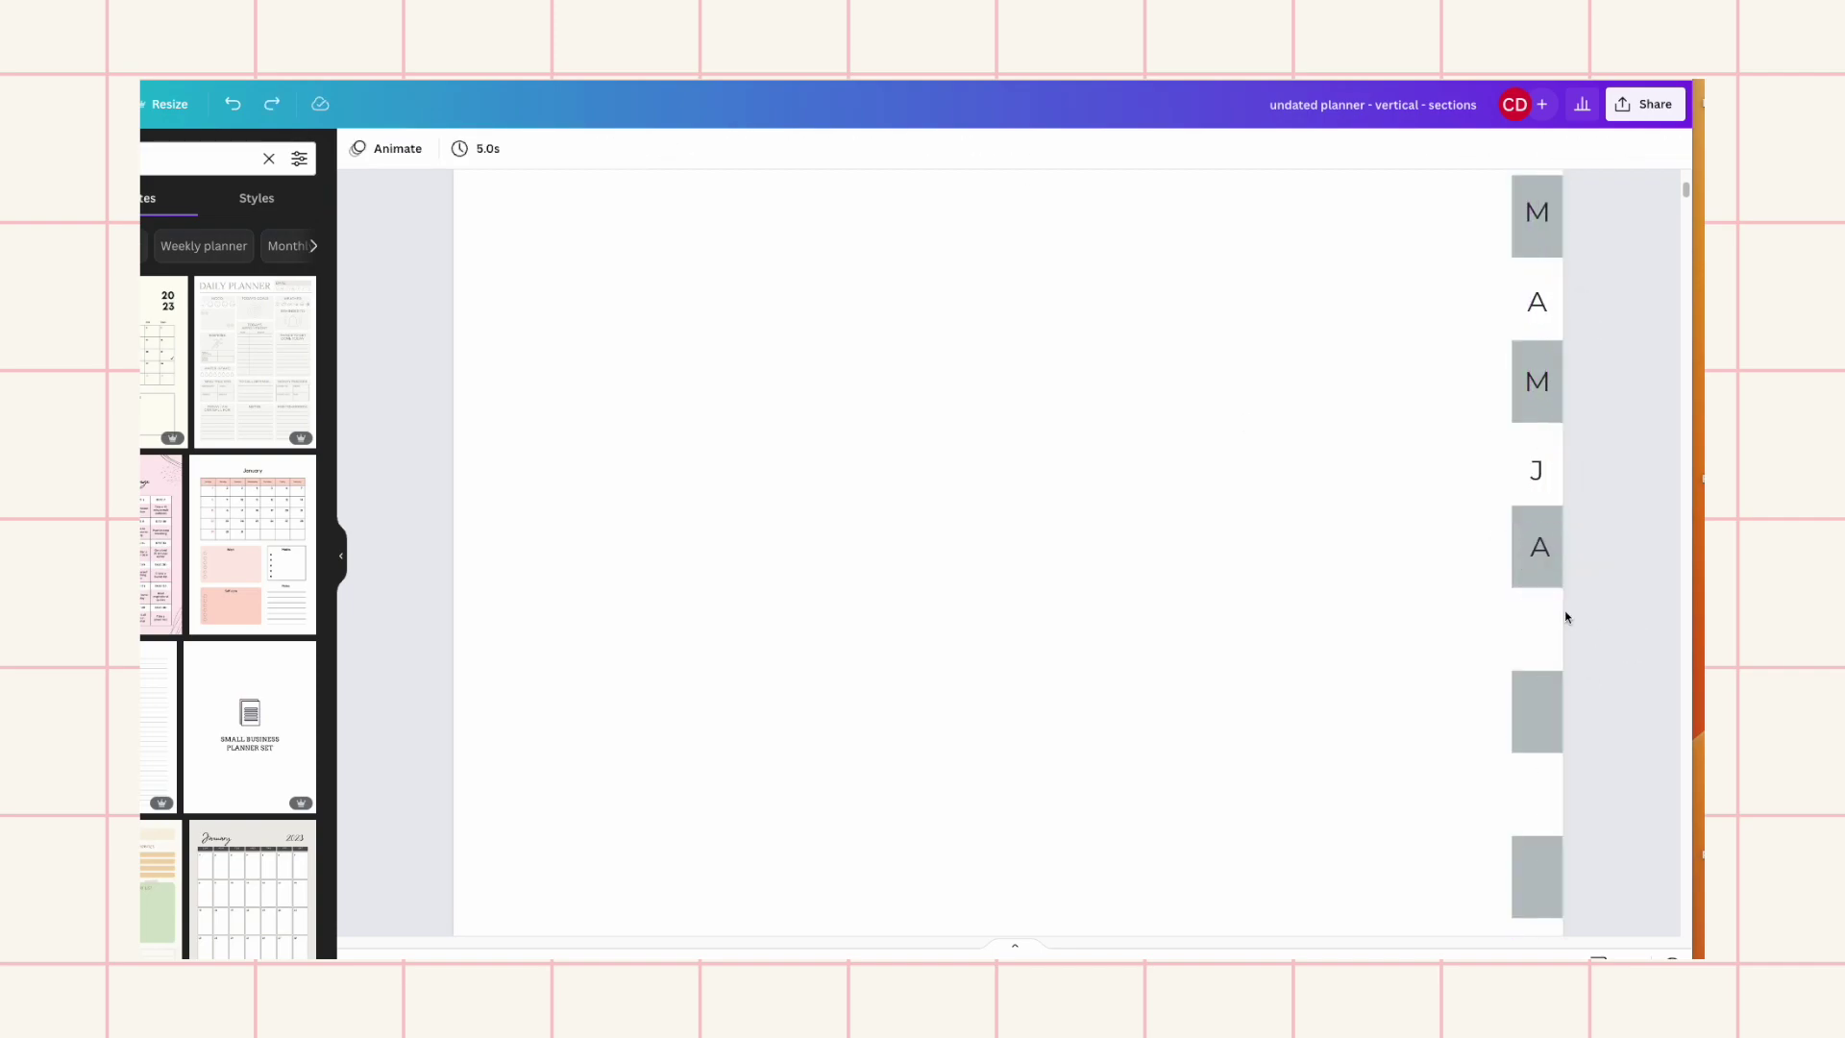
{"action": "double_click", "coordinate": [1537, 626]}
{"action": "type", "text": "A"}
{"action": "double_click", "coordinate": [1537, 711]}
{"action": "type", "text": "S"}
{"action": "double_click", "coordinate": [1537, 790]}
{"action": "type", "text": "O"}
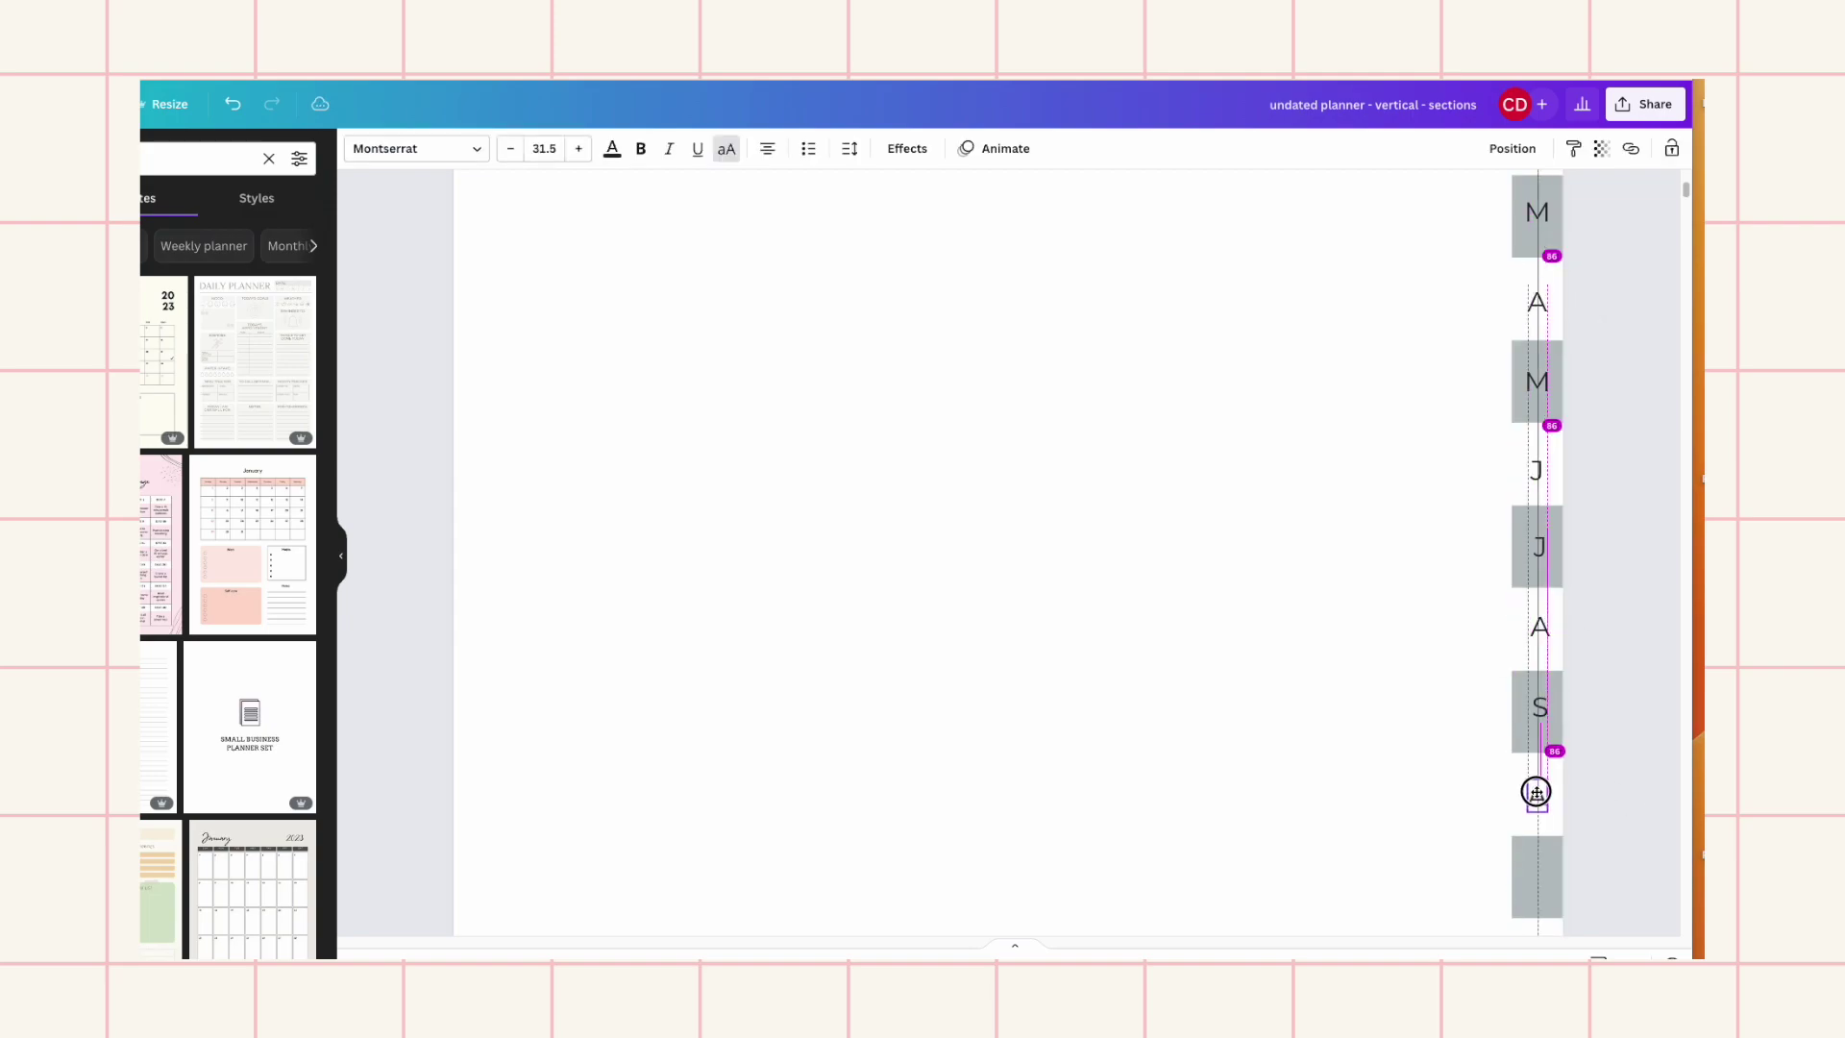
{"action": "key", "text": "Escape"}
Letter the last two month tabs N and D, then zoom out to view Page 2
{"action": "scroll", "coordinate": [1570, 473], "scroll_direction": "down", "scroll_amount": 4}
{"action": "double_click", "coordinate": [1535, 512]}
{"action": "type", "text": "AN"}
{"action": "double_click", "coordinate": [1537, 577]}
{"action": "type", "text": "D"}
{"action": "left_click", "coordinate": [1655, 617]}
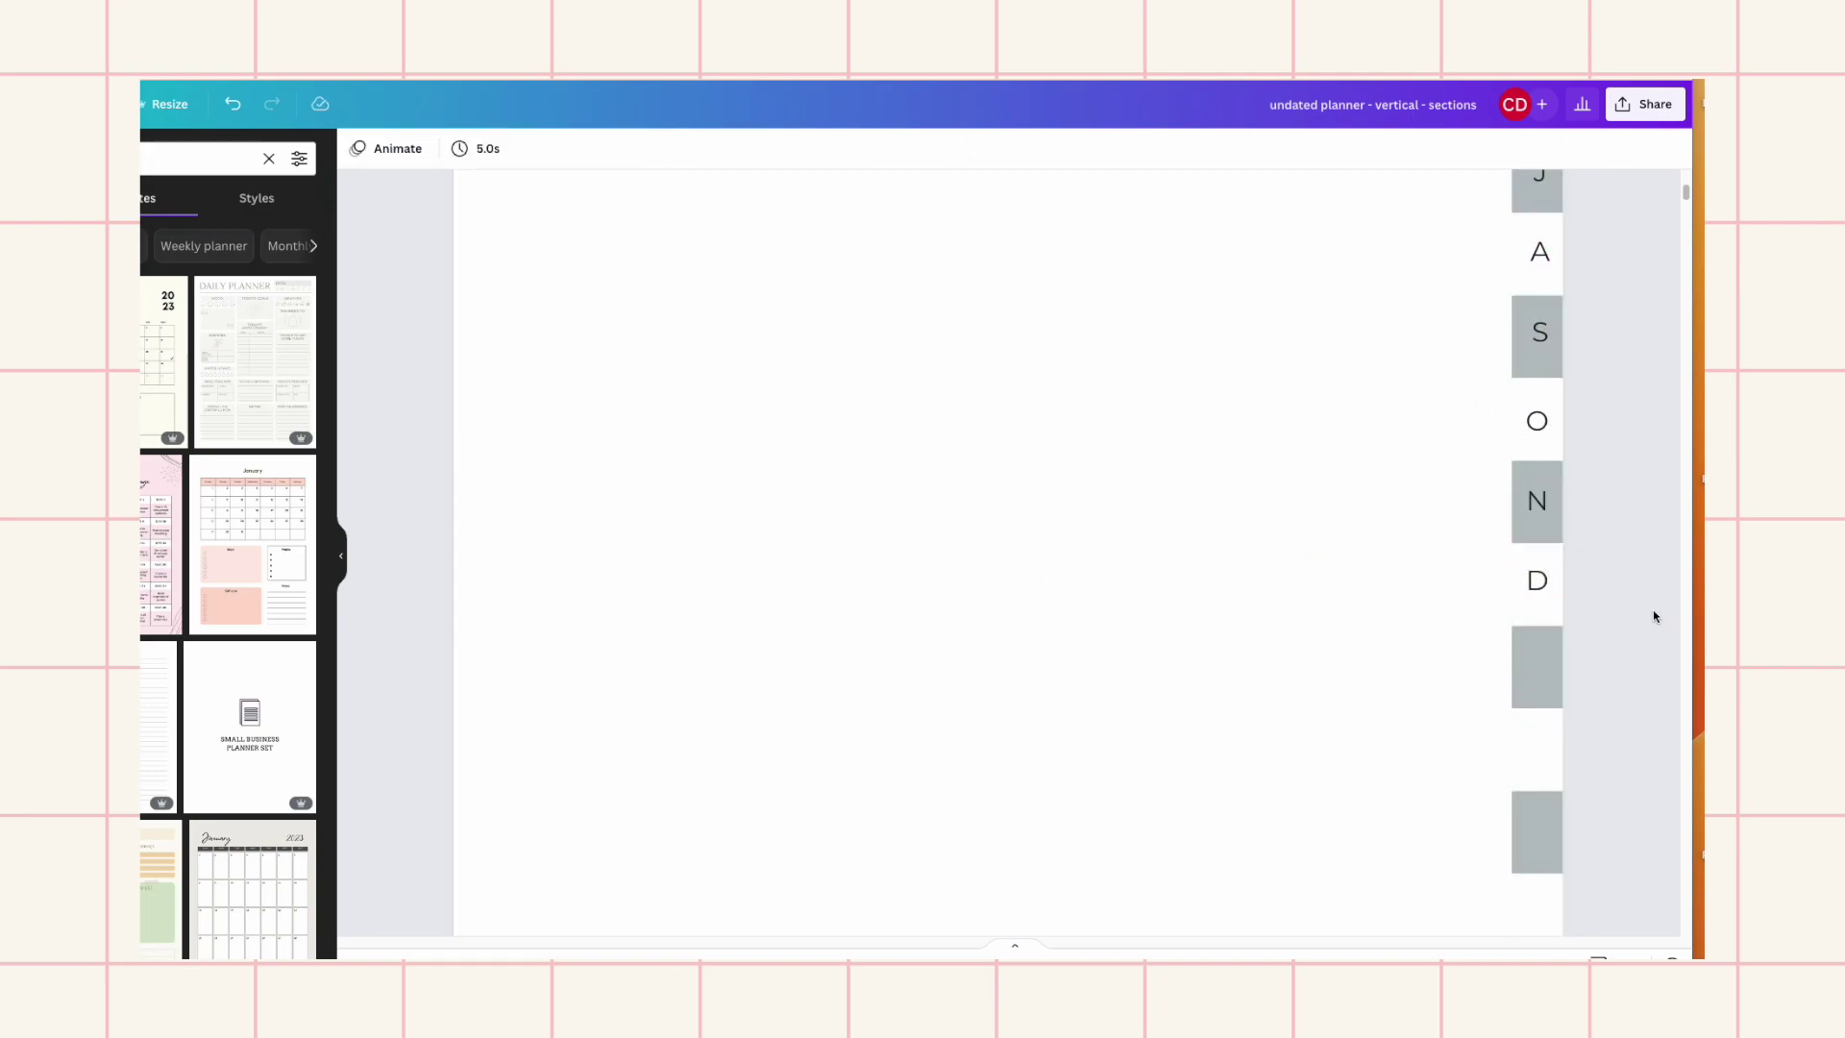
{"action": "scroll", "coordinate": [1655, 618], "scroll_direction": "down", "scroll_amount": 7}
{"action": "scroll", "coordinate": [1666, 723], "scroll_direction": "down", "scroll_amount": 3}
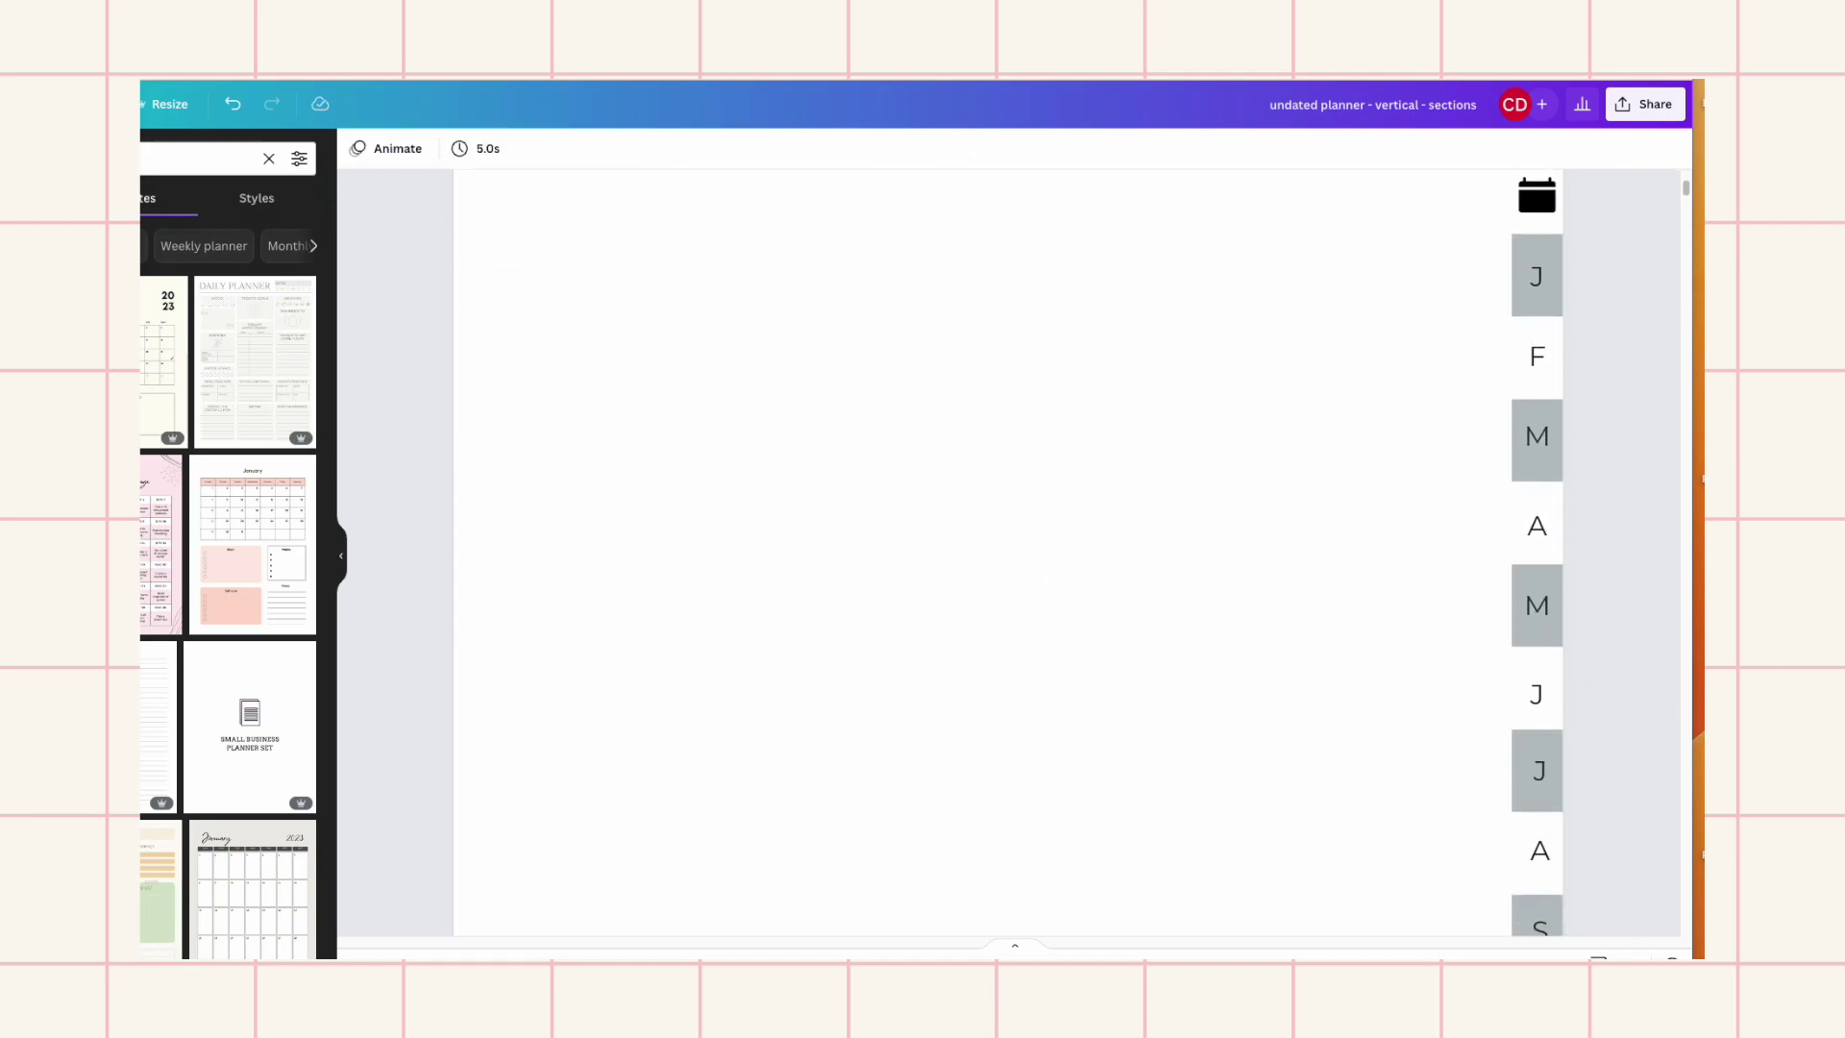
{"action": "key", "text": "ctrl+minus"}
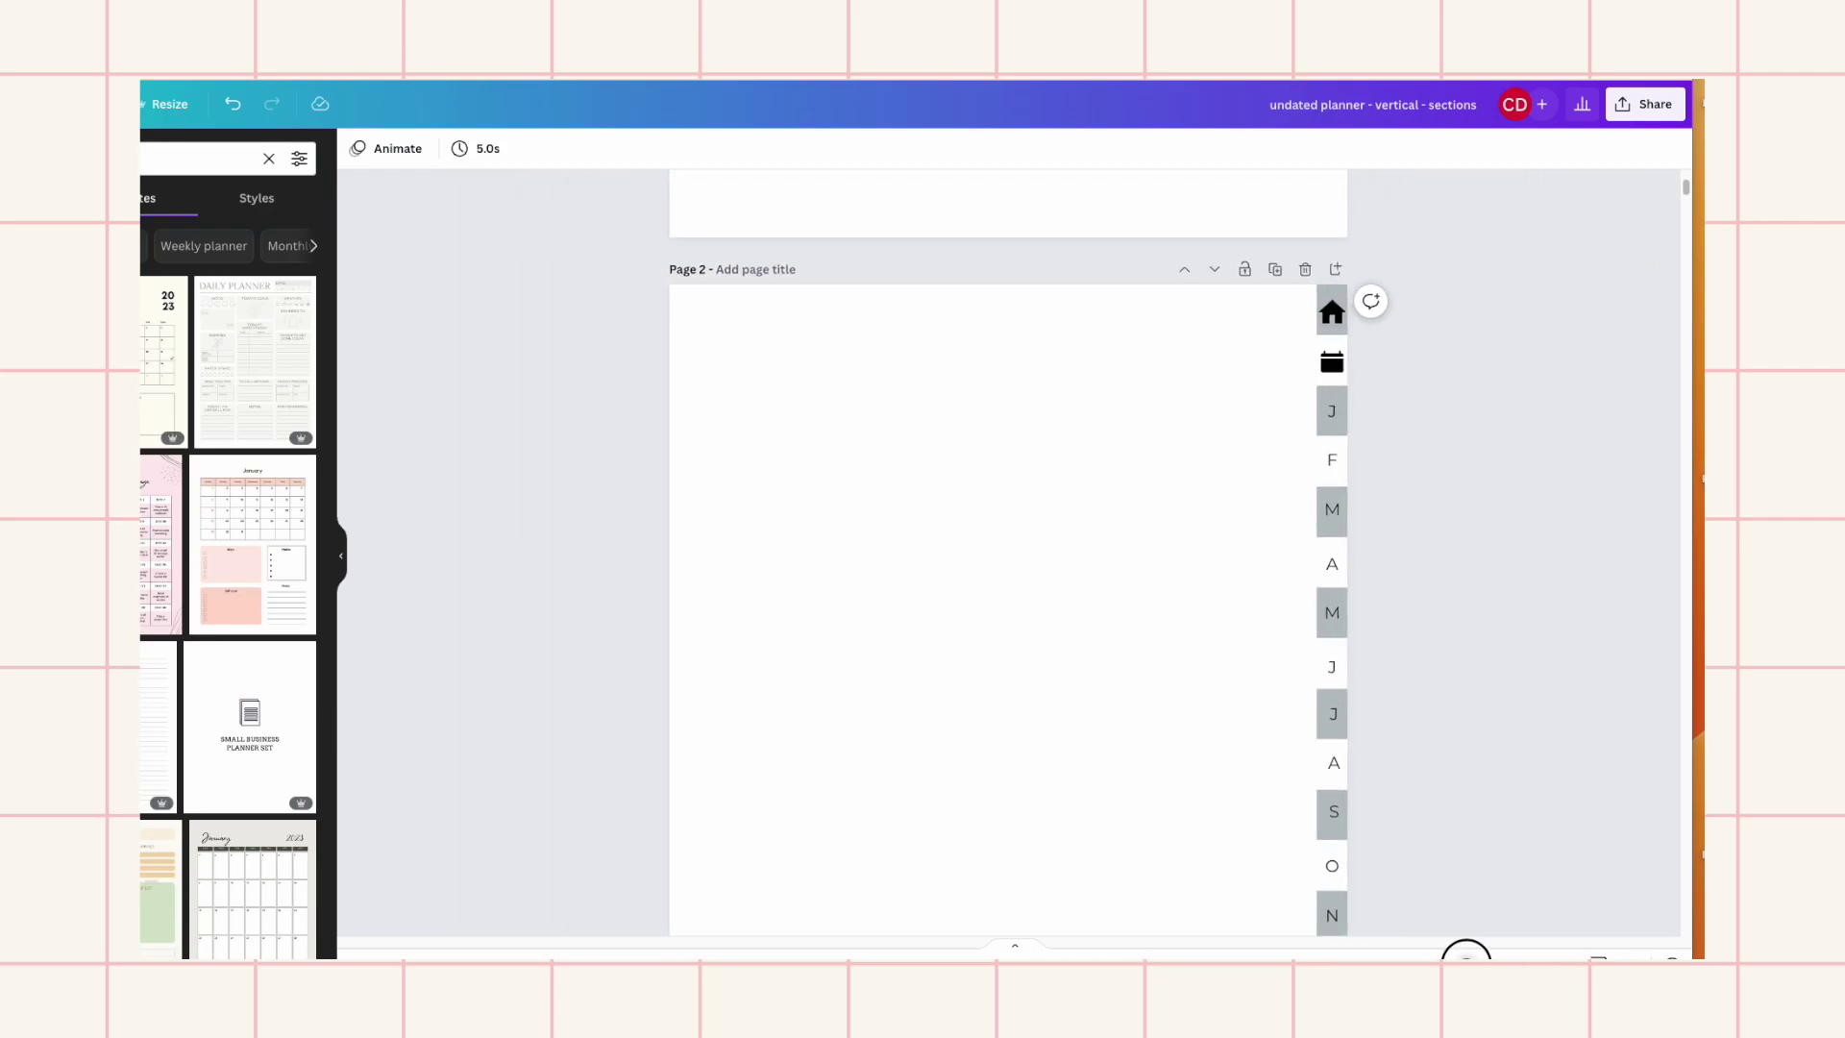
Marquee-select the J-to-D month letters and space them evenly vertically via Position
{"action": "scroll", "coordinate": [1474, 490], "scroll_direction": "down", "scroll_amount": 1}
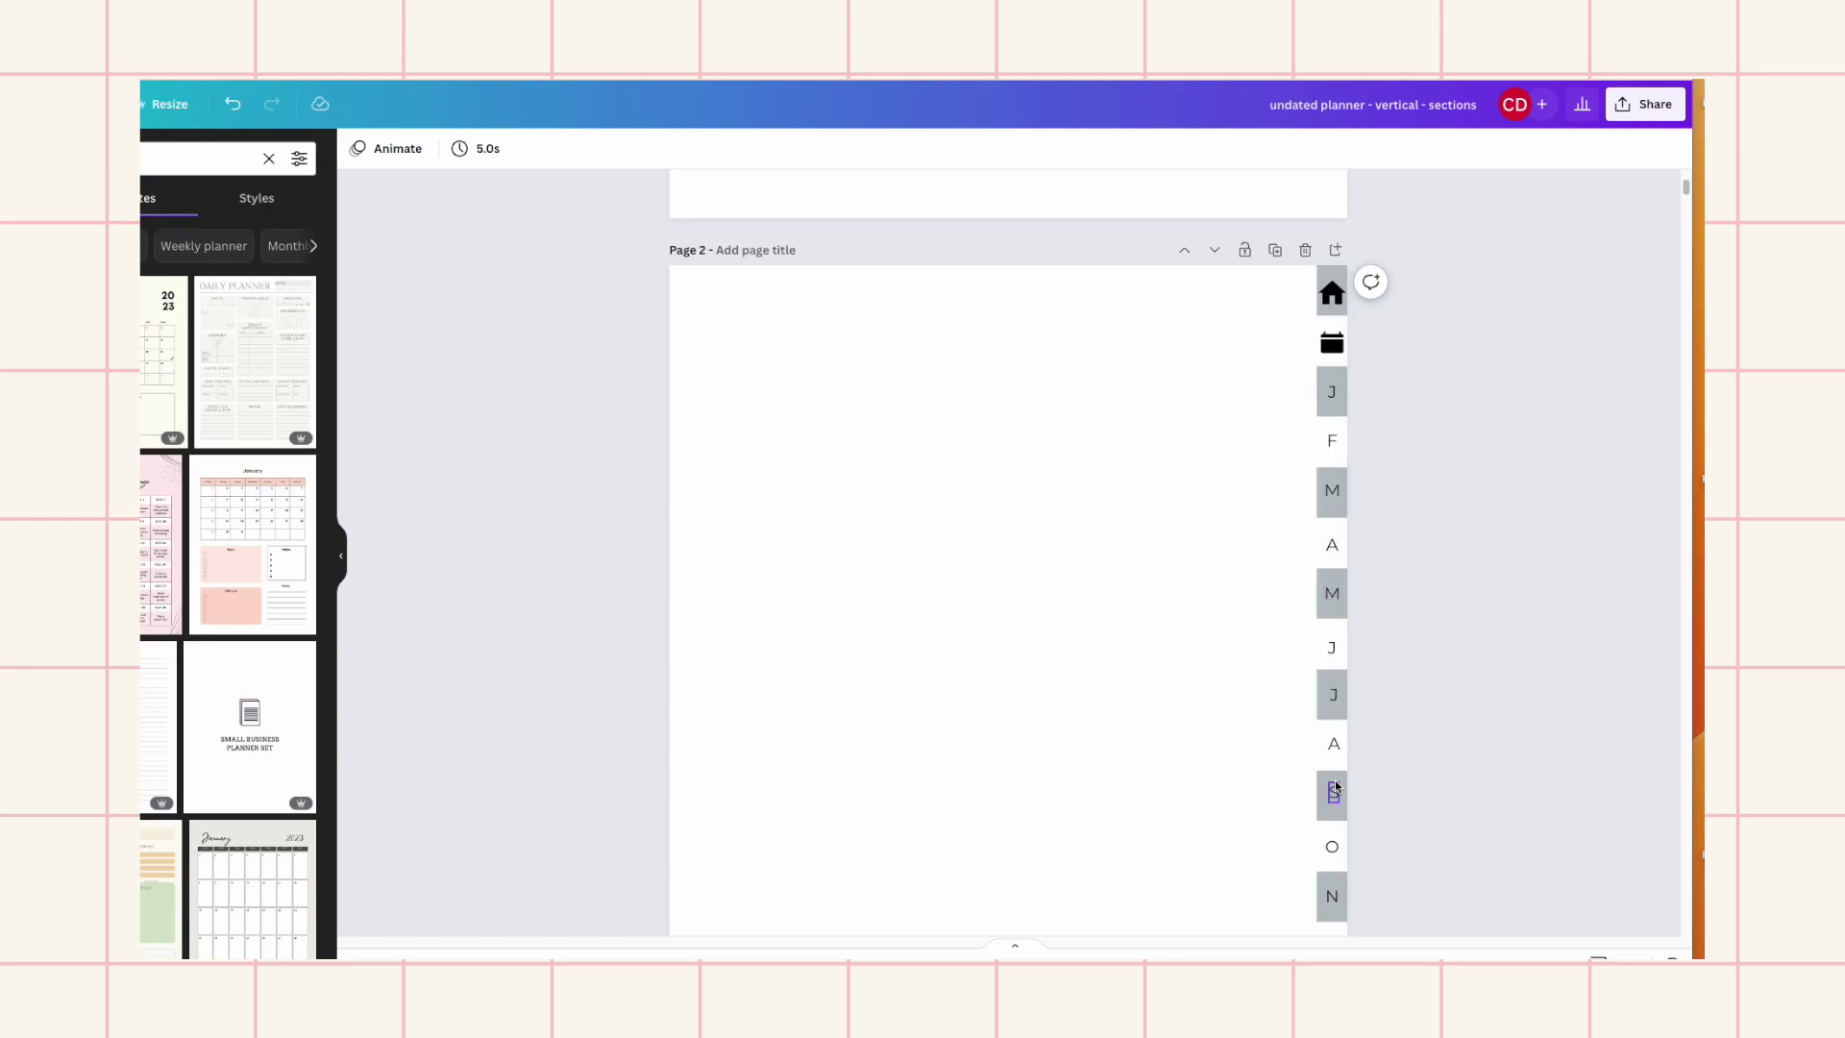
{"action": "scroll", "coordinate": [1457, 809], "scroll_direction": "down", "scroll_amount": 2}
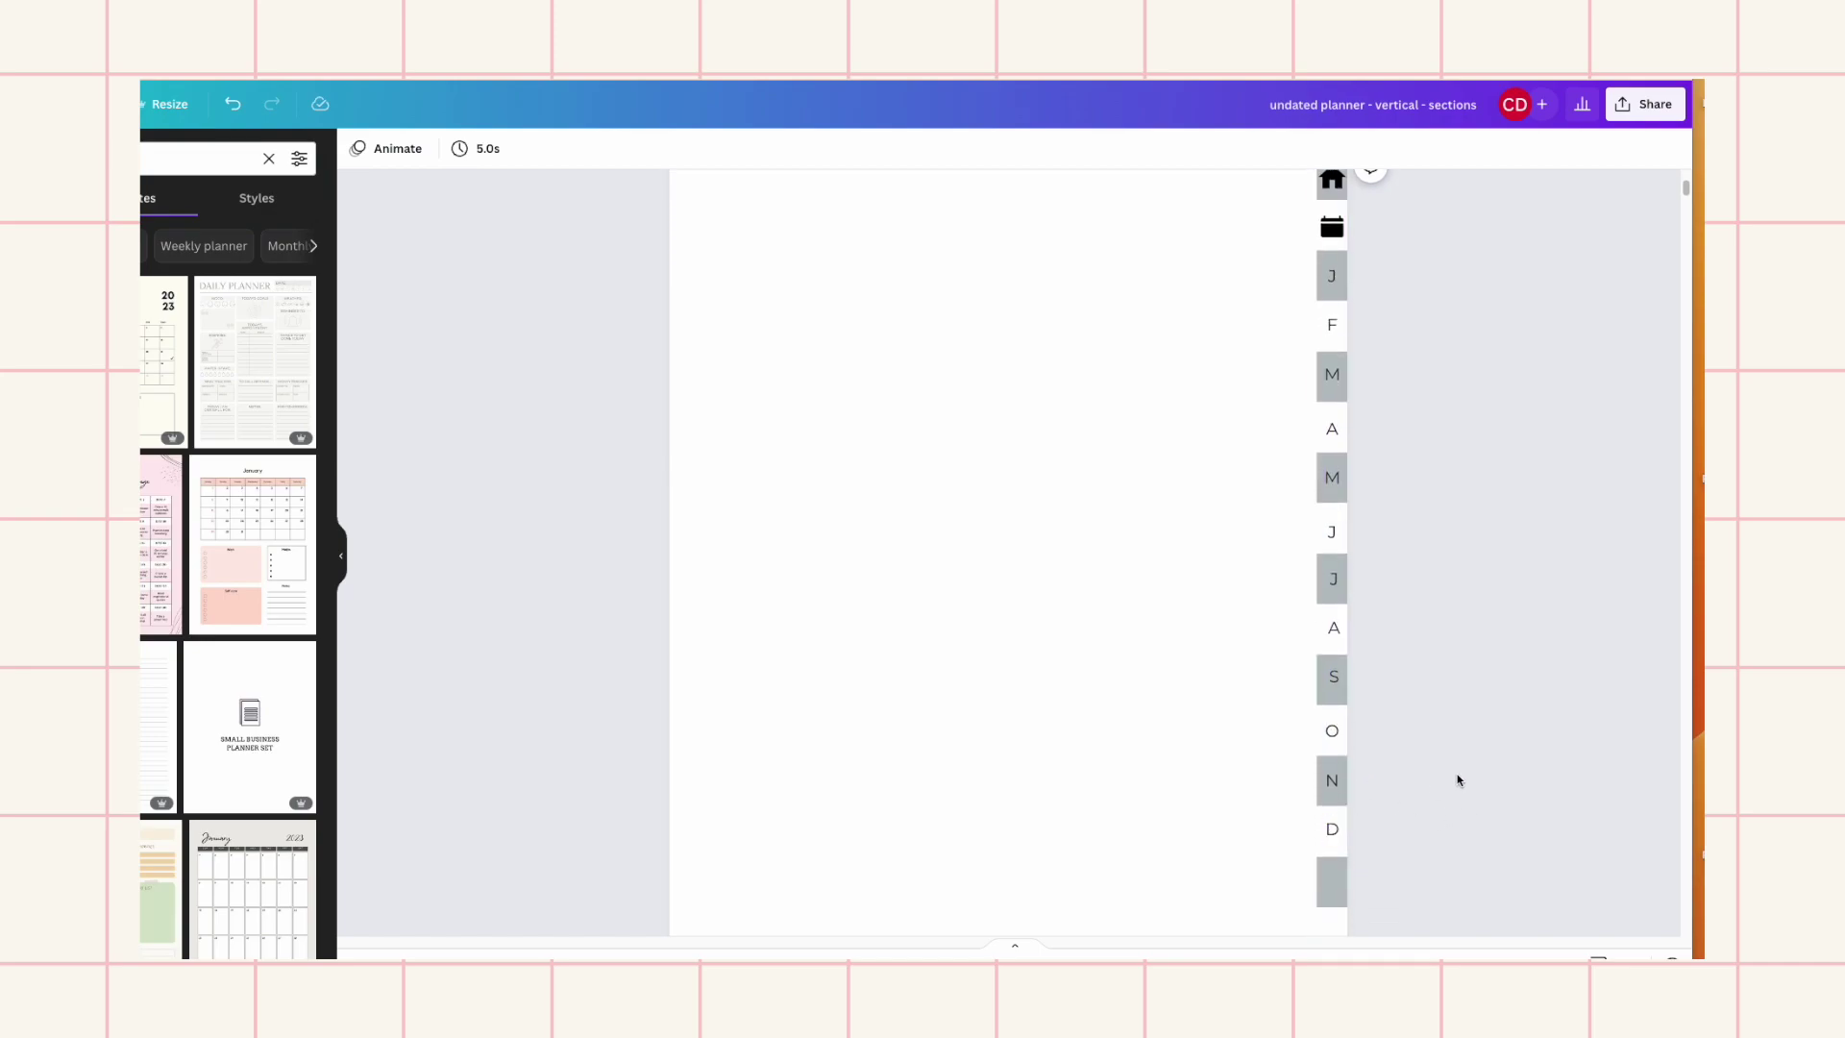
{"action": "left_click", "coordinate": [1330, 276]}
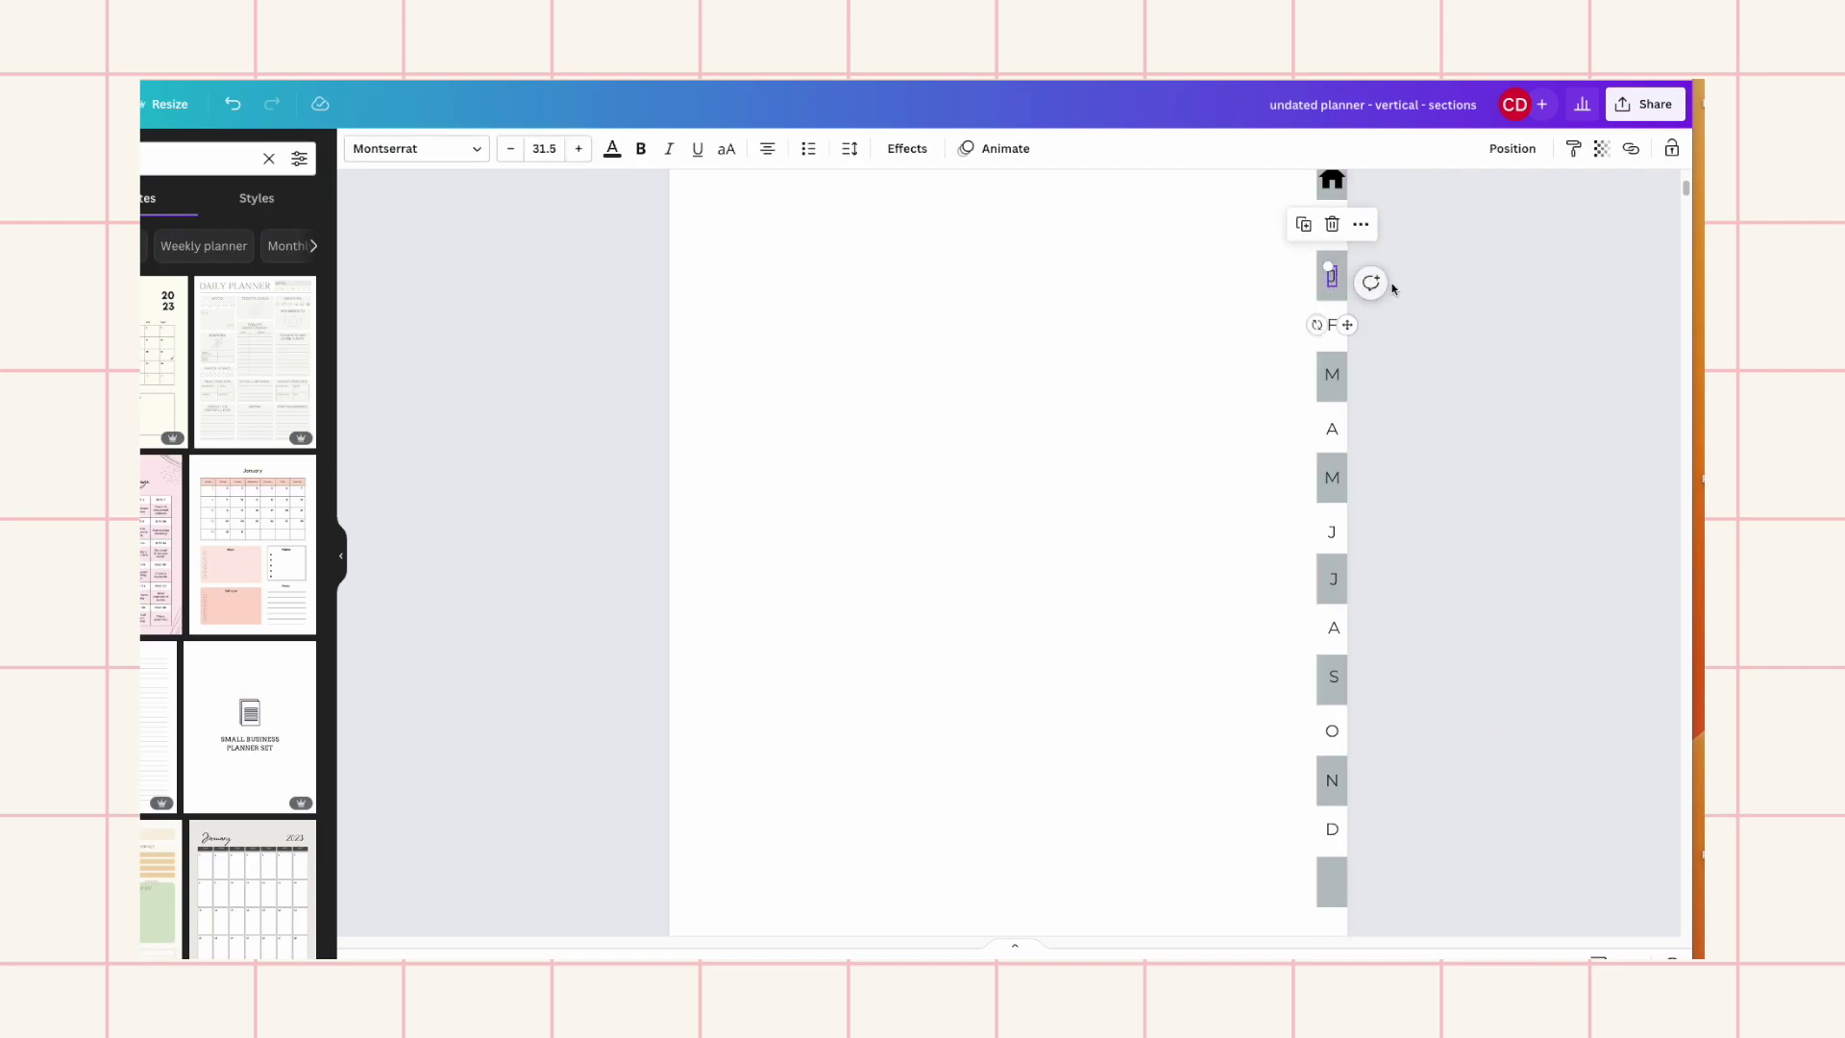
{"action": "left_click_drag", "start_coordinate": [1384, 284], "coordinate": [1311, 878]}
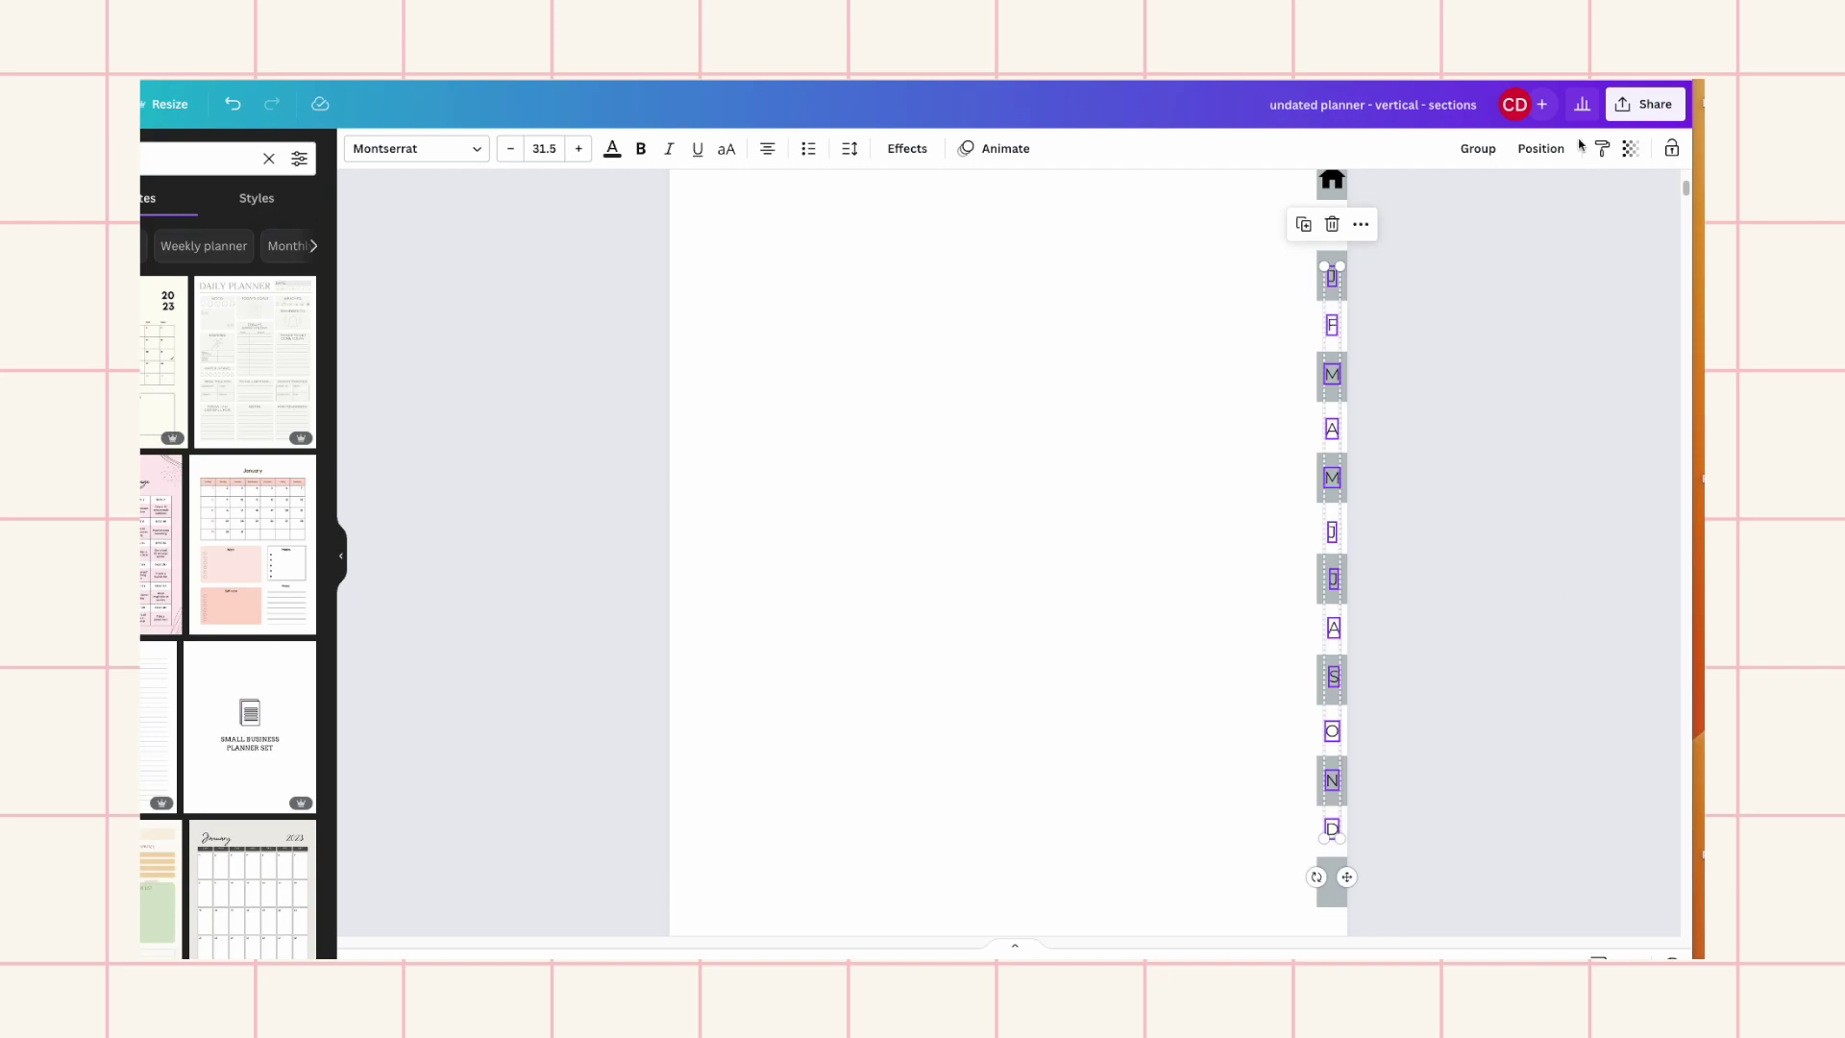
{"action": "left_click", "coordinate": [1556, 154]}
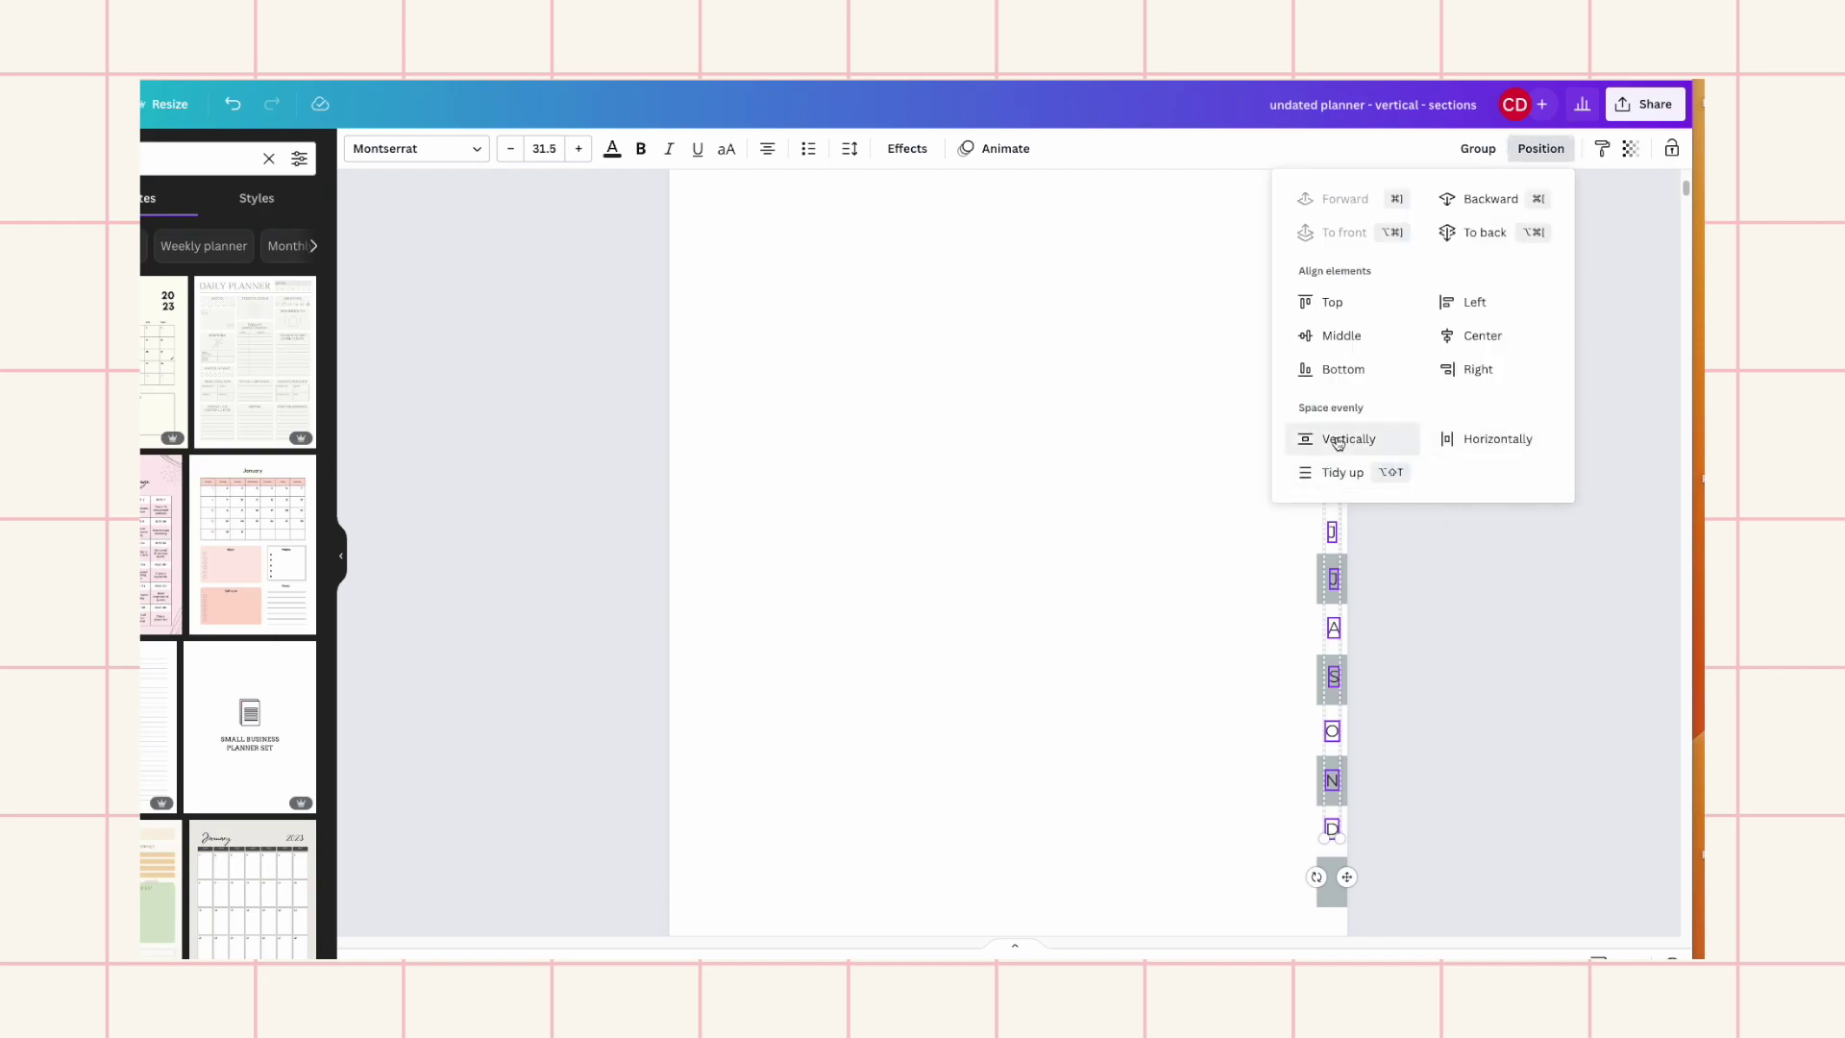
{"action": "left_click", "coordinate": [1341, 439]}
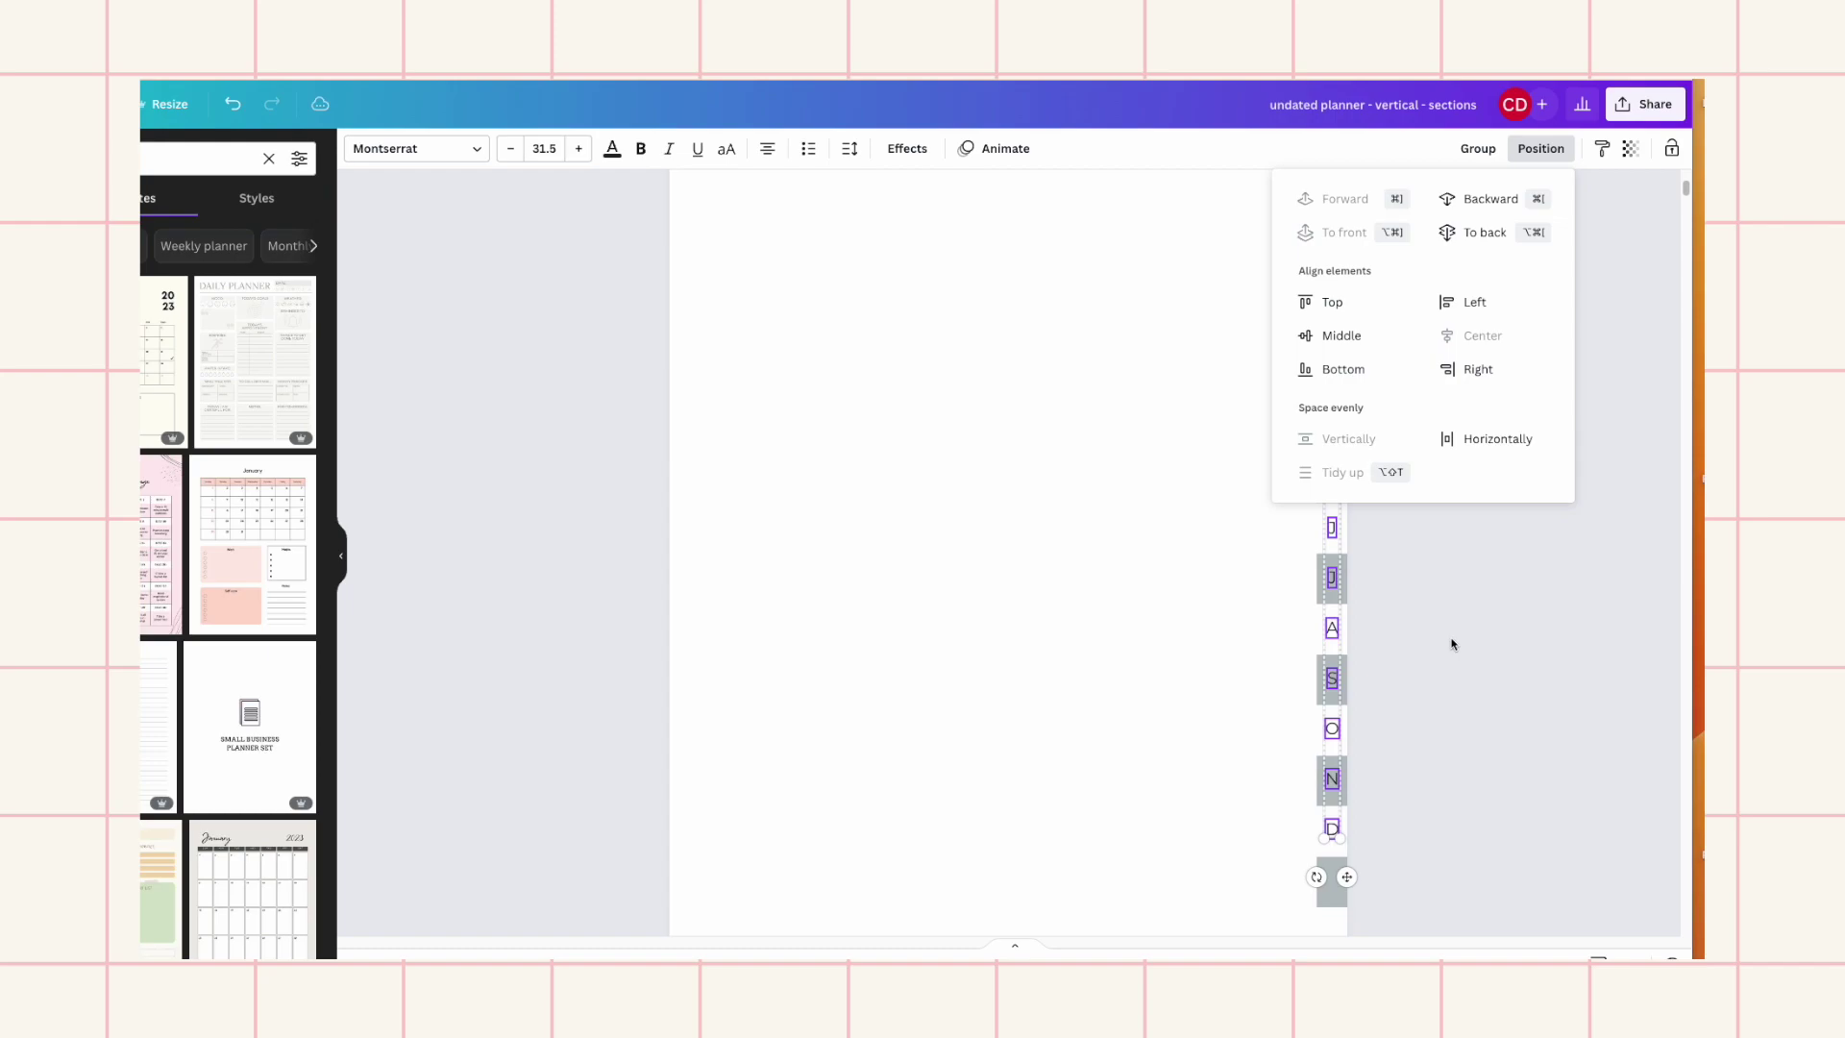
{"action": "left_click", "coordinate": [1456, 639]}
{"action": "left_click", "coordinate": [1475, 635]}
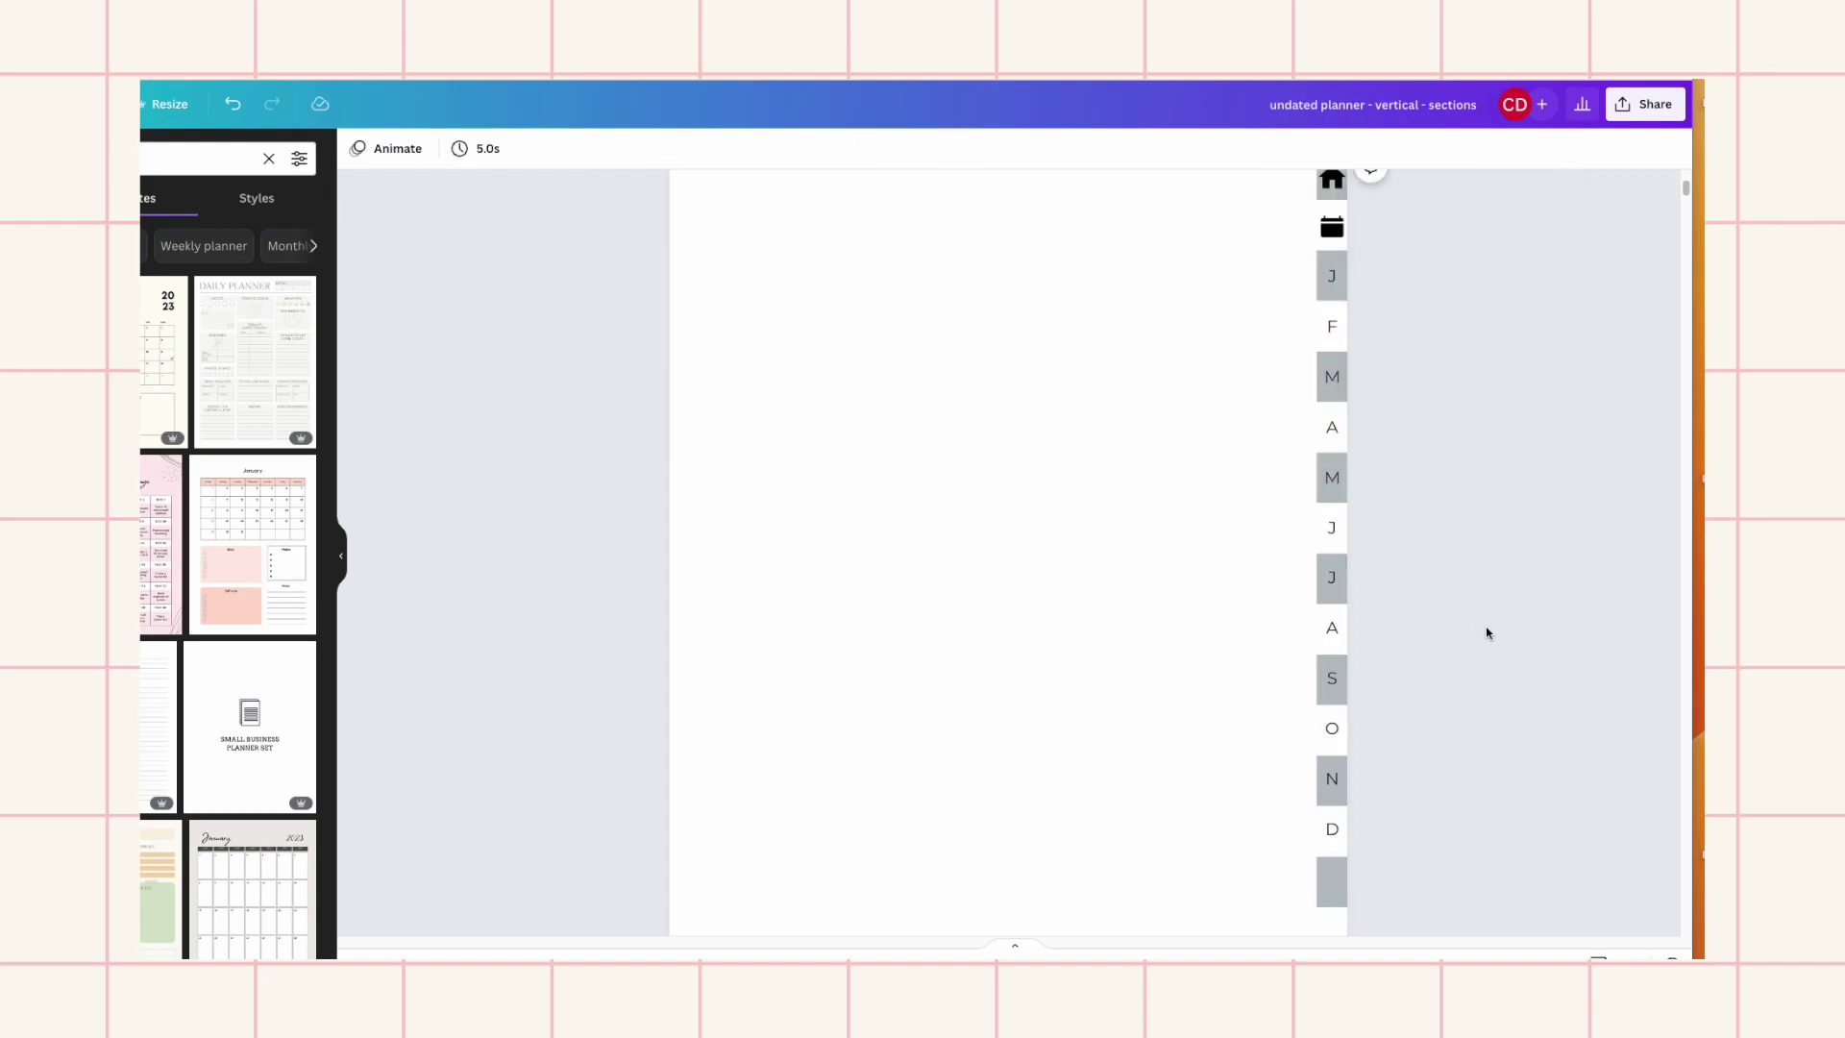
{"action": "scroll", "coordinate": [1483, 622], "scroll_direction": "down", "scroll_amount": 5}
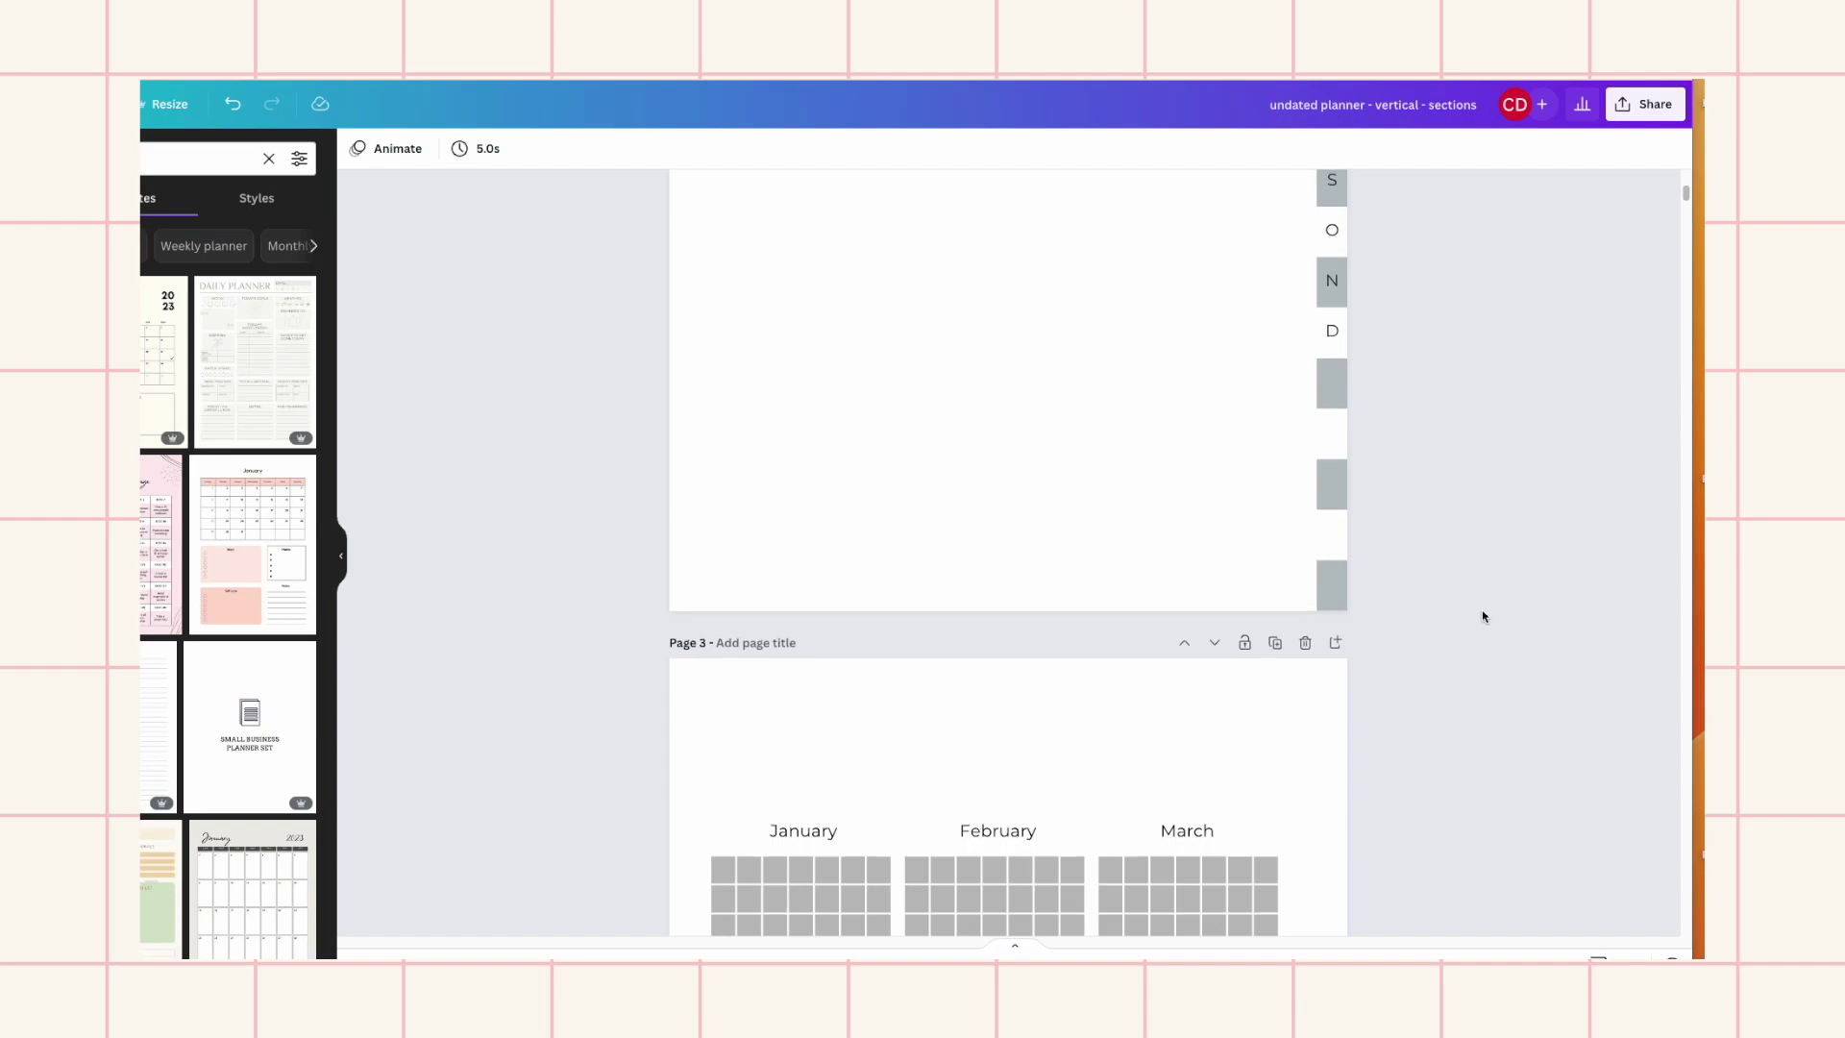
Copy the D letter and paste a copy onto the first blank tab below D
{"action": "scroll", "coordinate": [1480, 617], "scroll_direction": "up", "scroll_amount": 1}
{"action": "left_click", "coordinate": [1339, 439]}
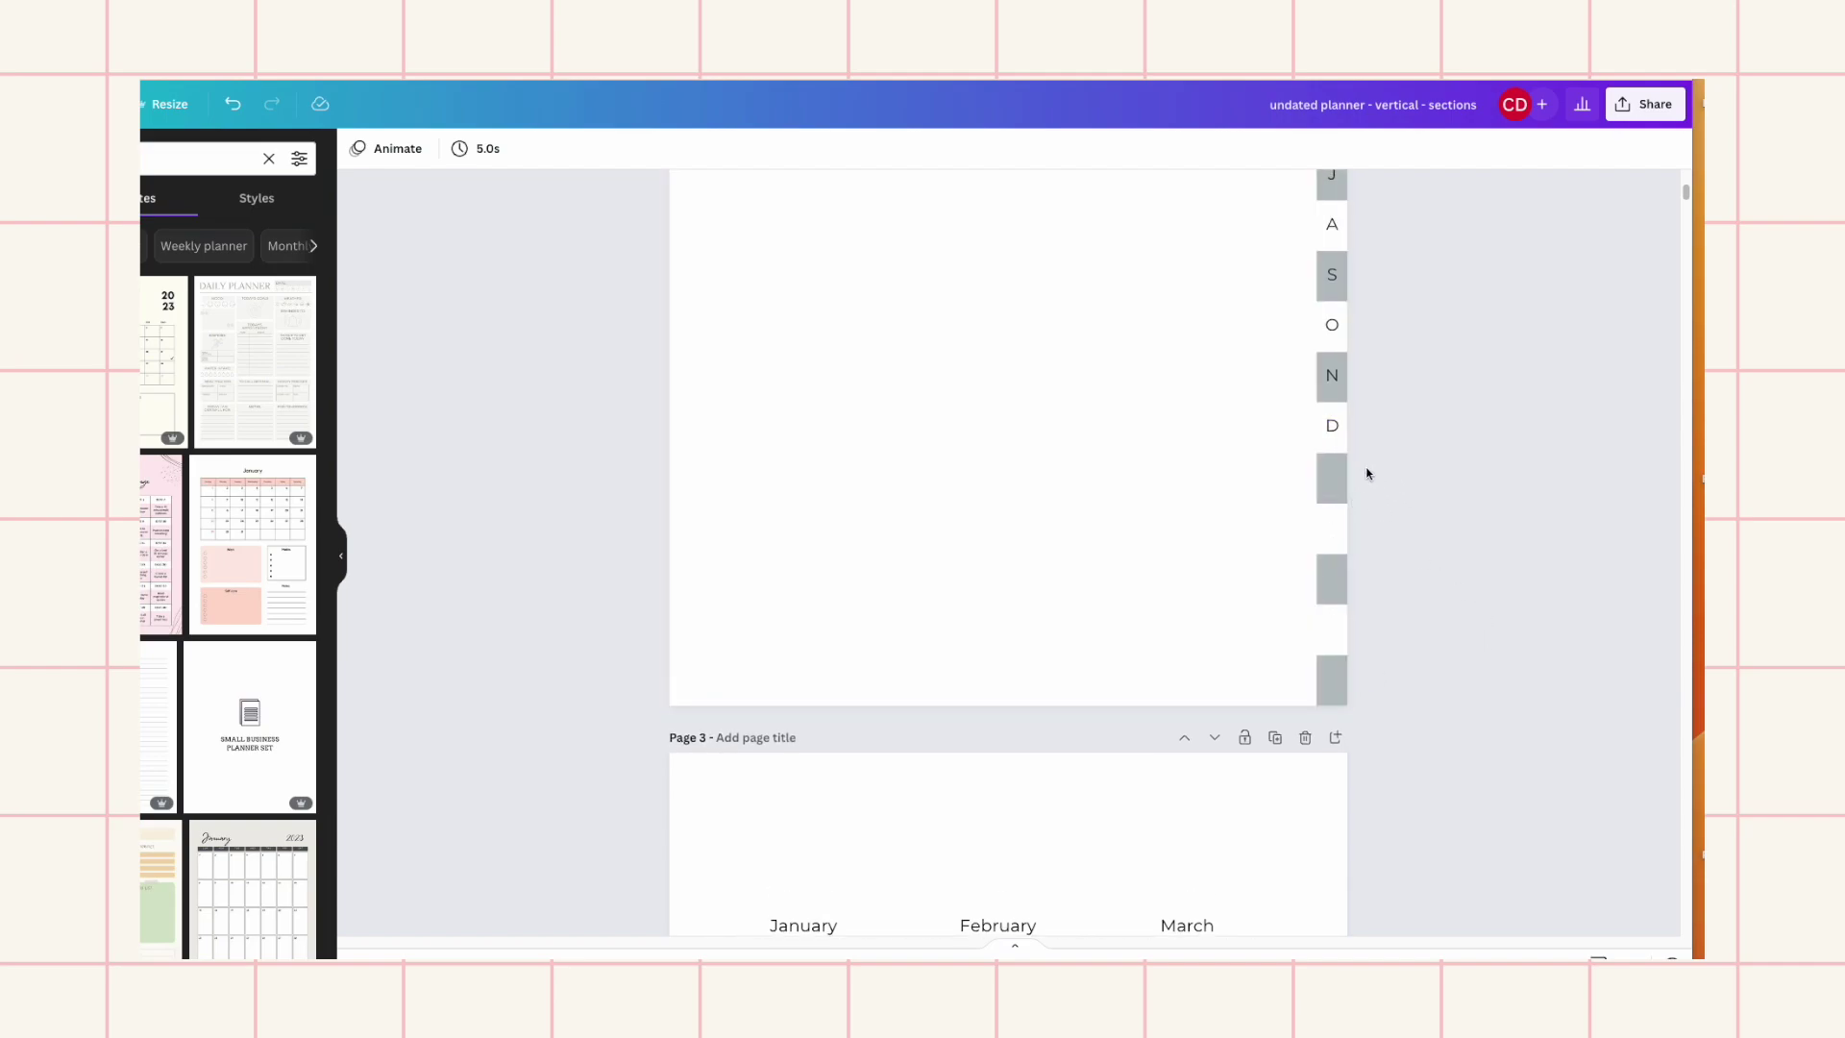
{"action": "scroll", "coordinate": [1426, 498], "scroll_direction": "down", "scroll_amount": 15}
{"action": "scroll", "coordinate": [1426, 495], "scroll_direction": "up", "scroll_amount": 17}
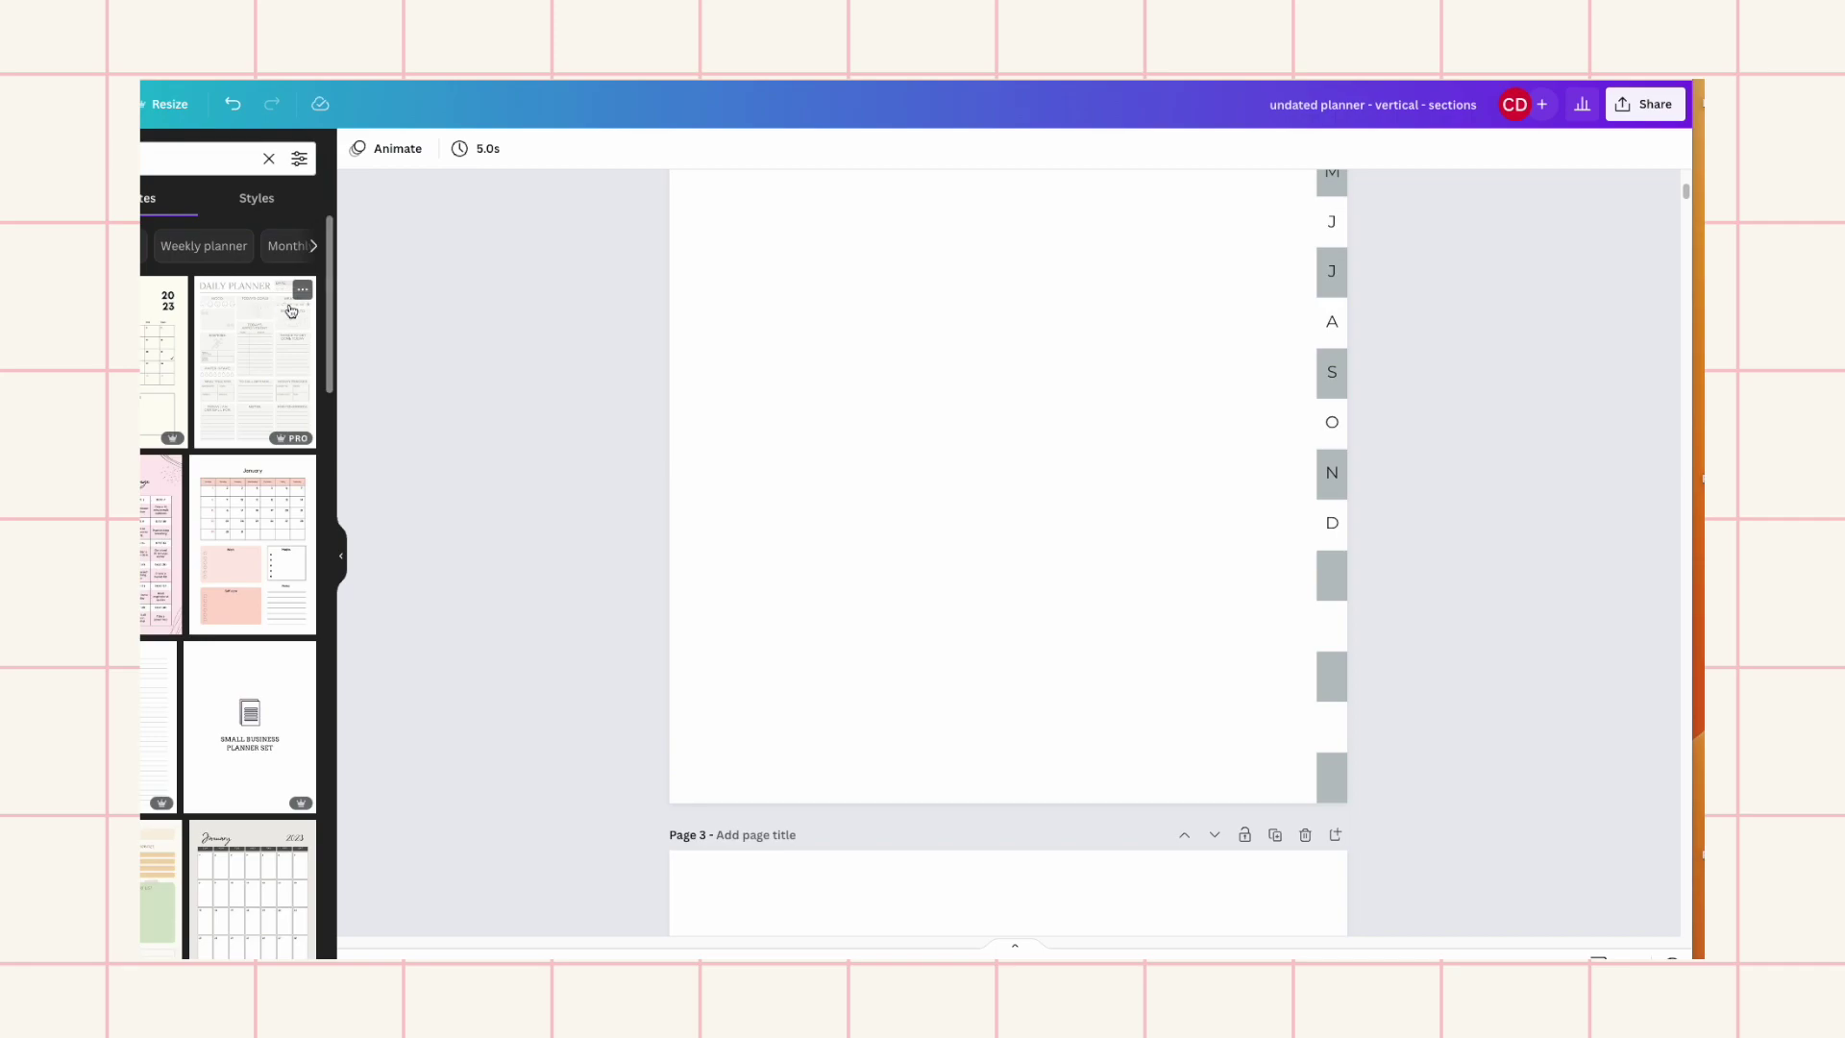
{"action": "left_click", "coordinate": [1333, 525]}
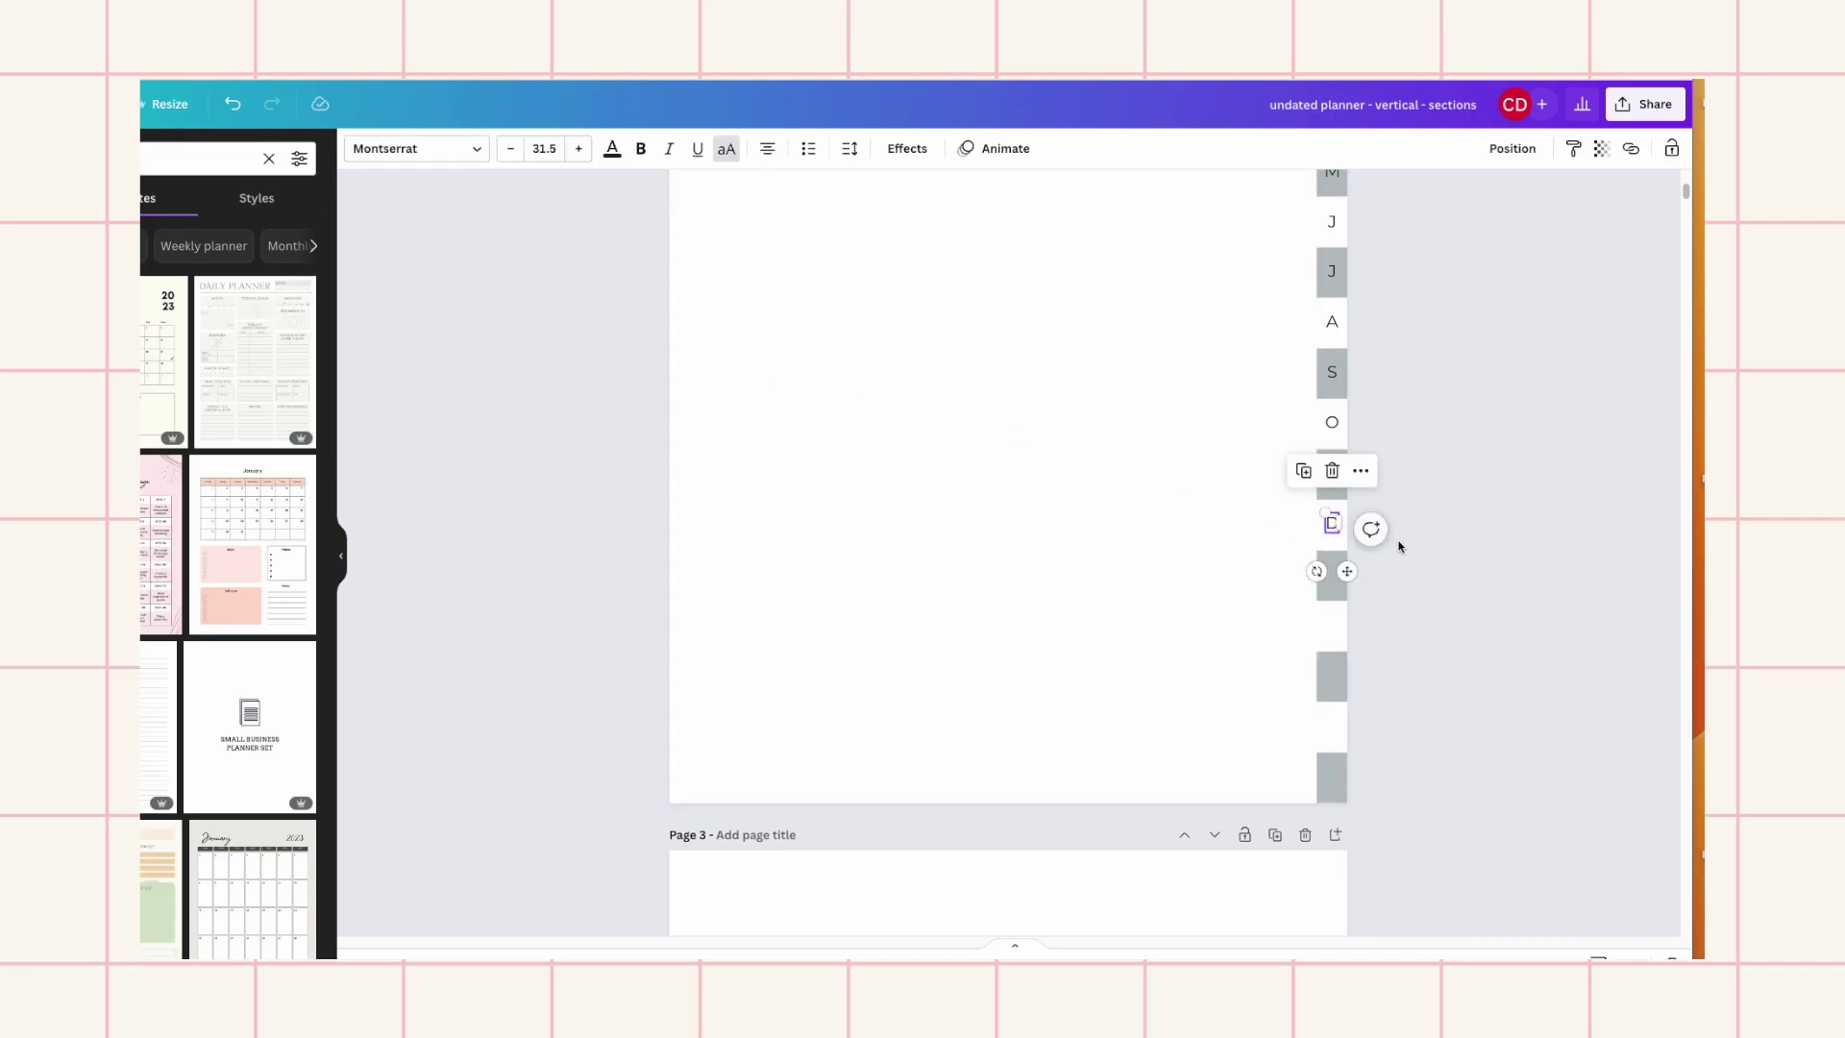
{"action": "left_click", "coordinate": [1227, 626]}
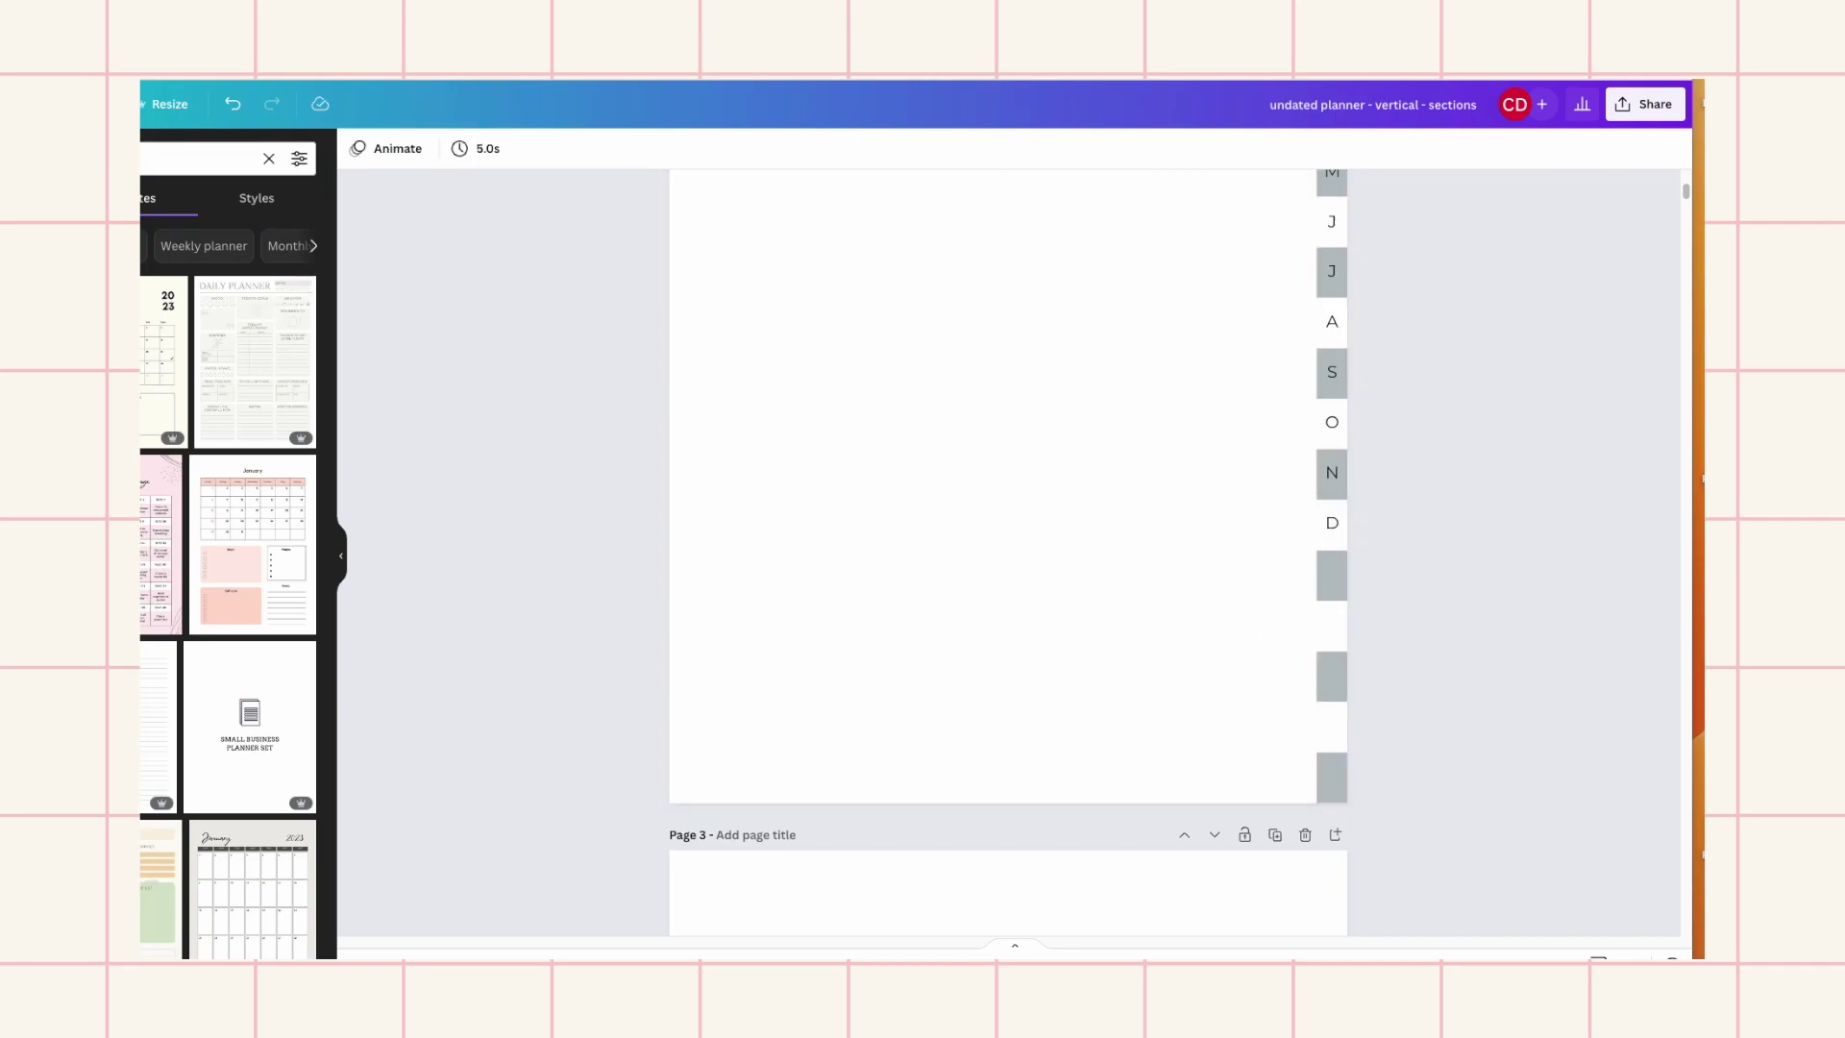
{"action": "left_click_drag", "start_coordinate": [1462, 959], "coordinate": [1476, 959]}
{"action": "scroll", "coordinate": [1227, 433], "scroll_direction": "down", "scroll_amount": 5}
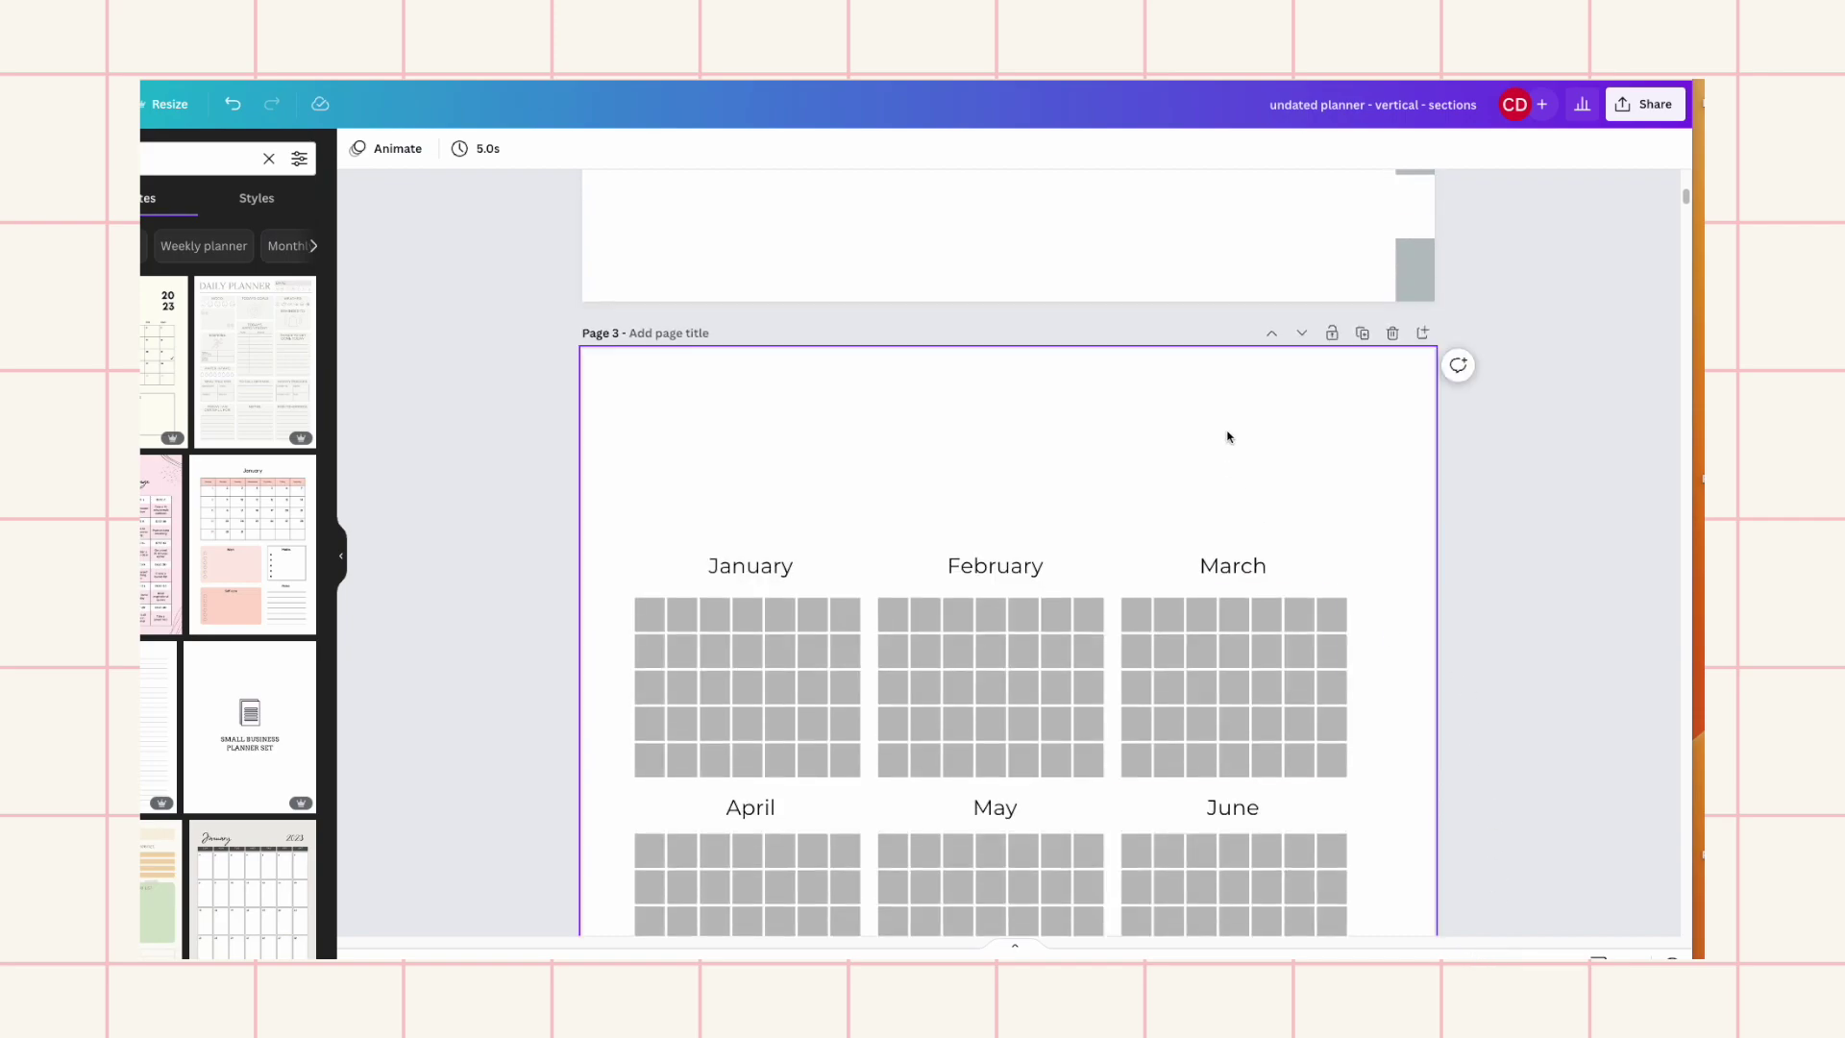
{"action": "scroll", "coordinate": [1230, 416], "scroll_direction": "up", "scroll_amount": 5}
{"action": "scroll", "coordinate": [1219, 461], "scroll_direction": "down", "scroll_amount": 1}
{"action": "key", "text": "ctrl+v"}
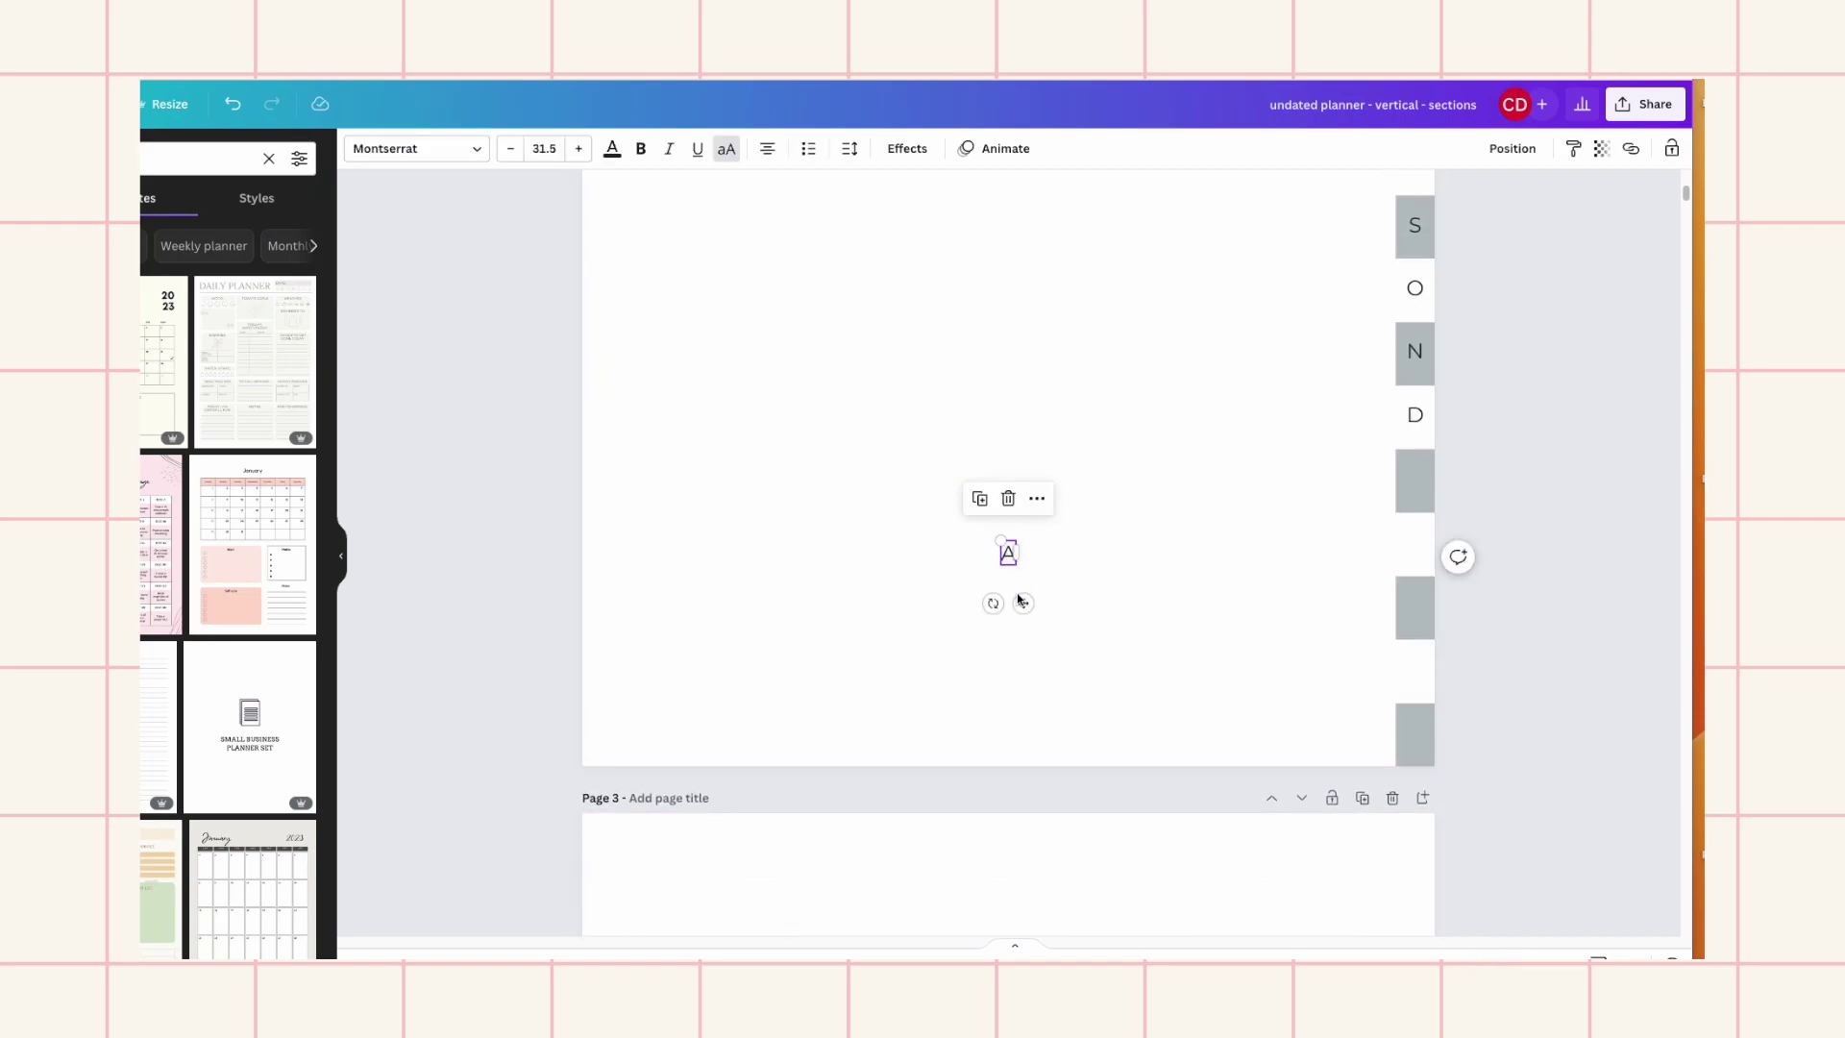
{"action": "left_click_drag", "start_coordinate": [1022, 603], "coordinate": [1429, 528]}
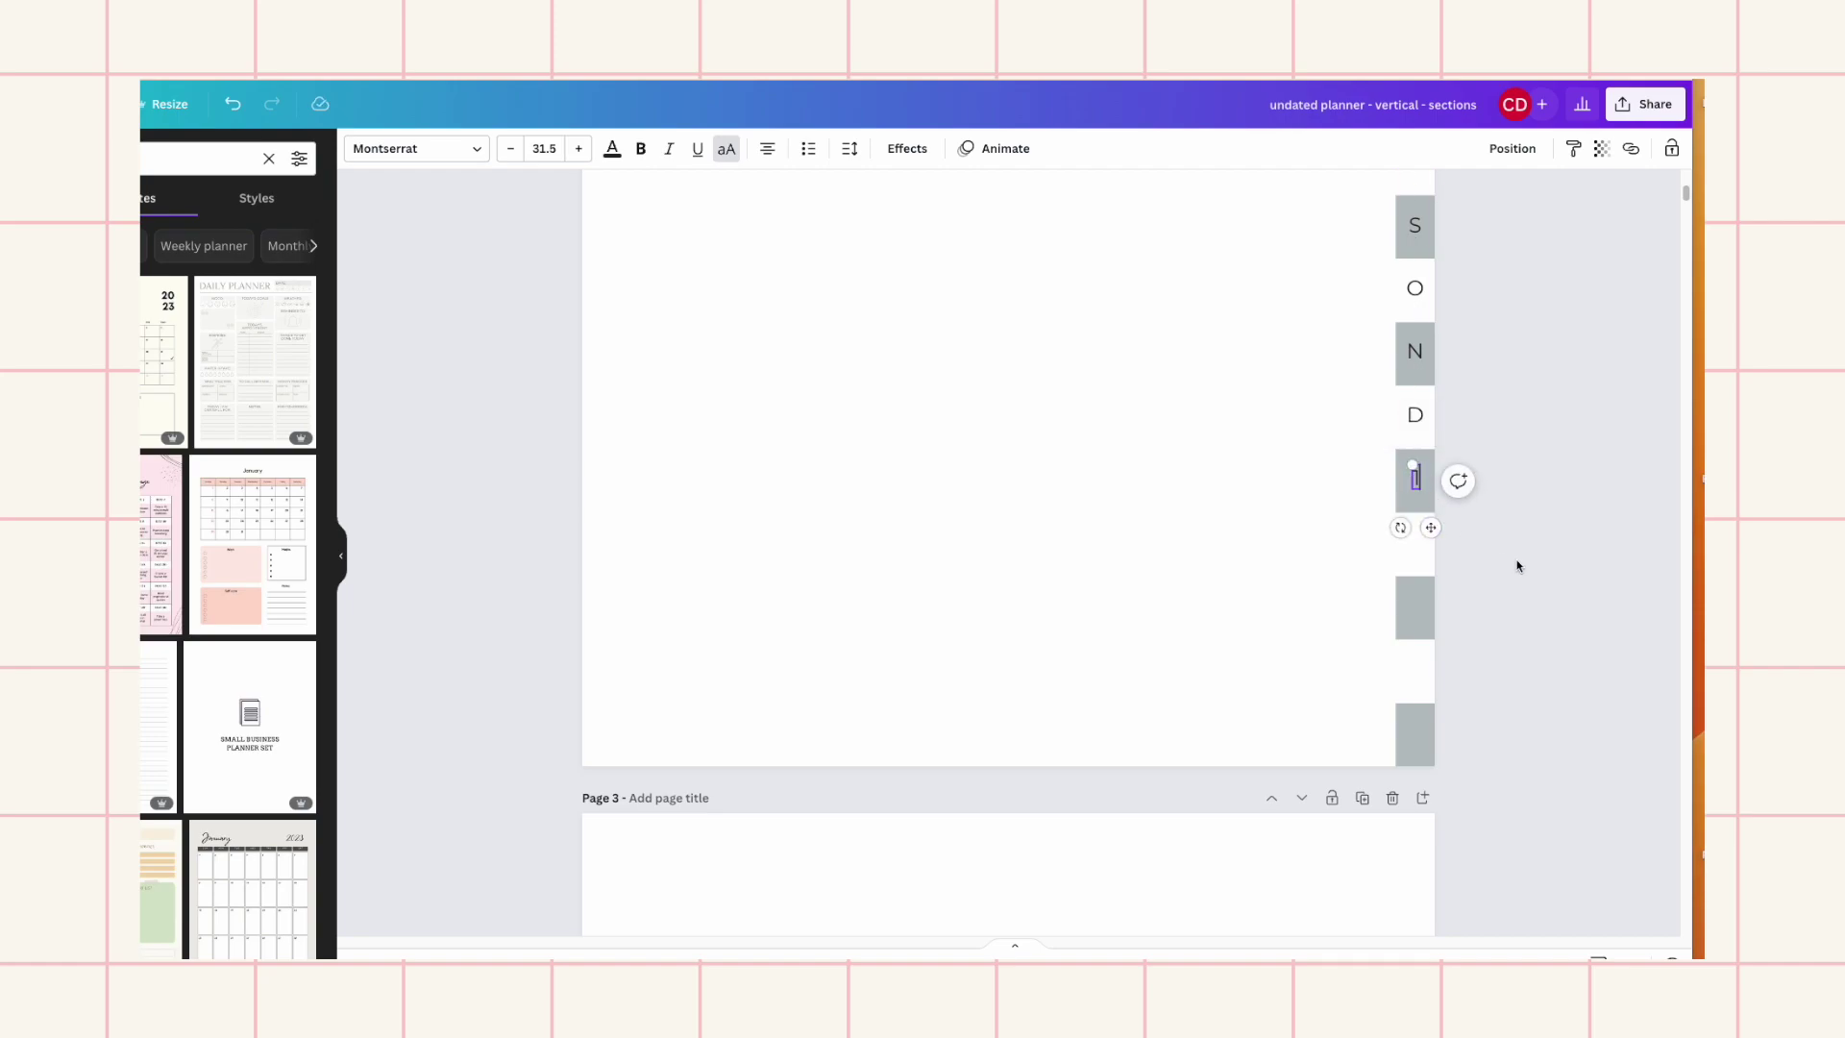
{"action": "key", "text": "ctrl+z"}
{"action": "left_click_drag", "start_coordinate": [1021, 602], "coordinate": [1430, 597]}
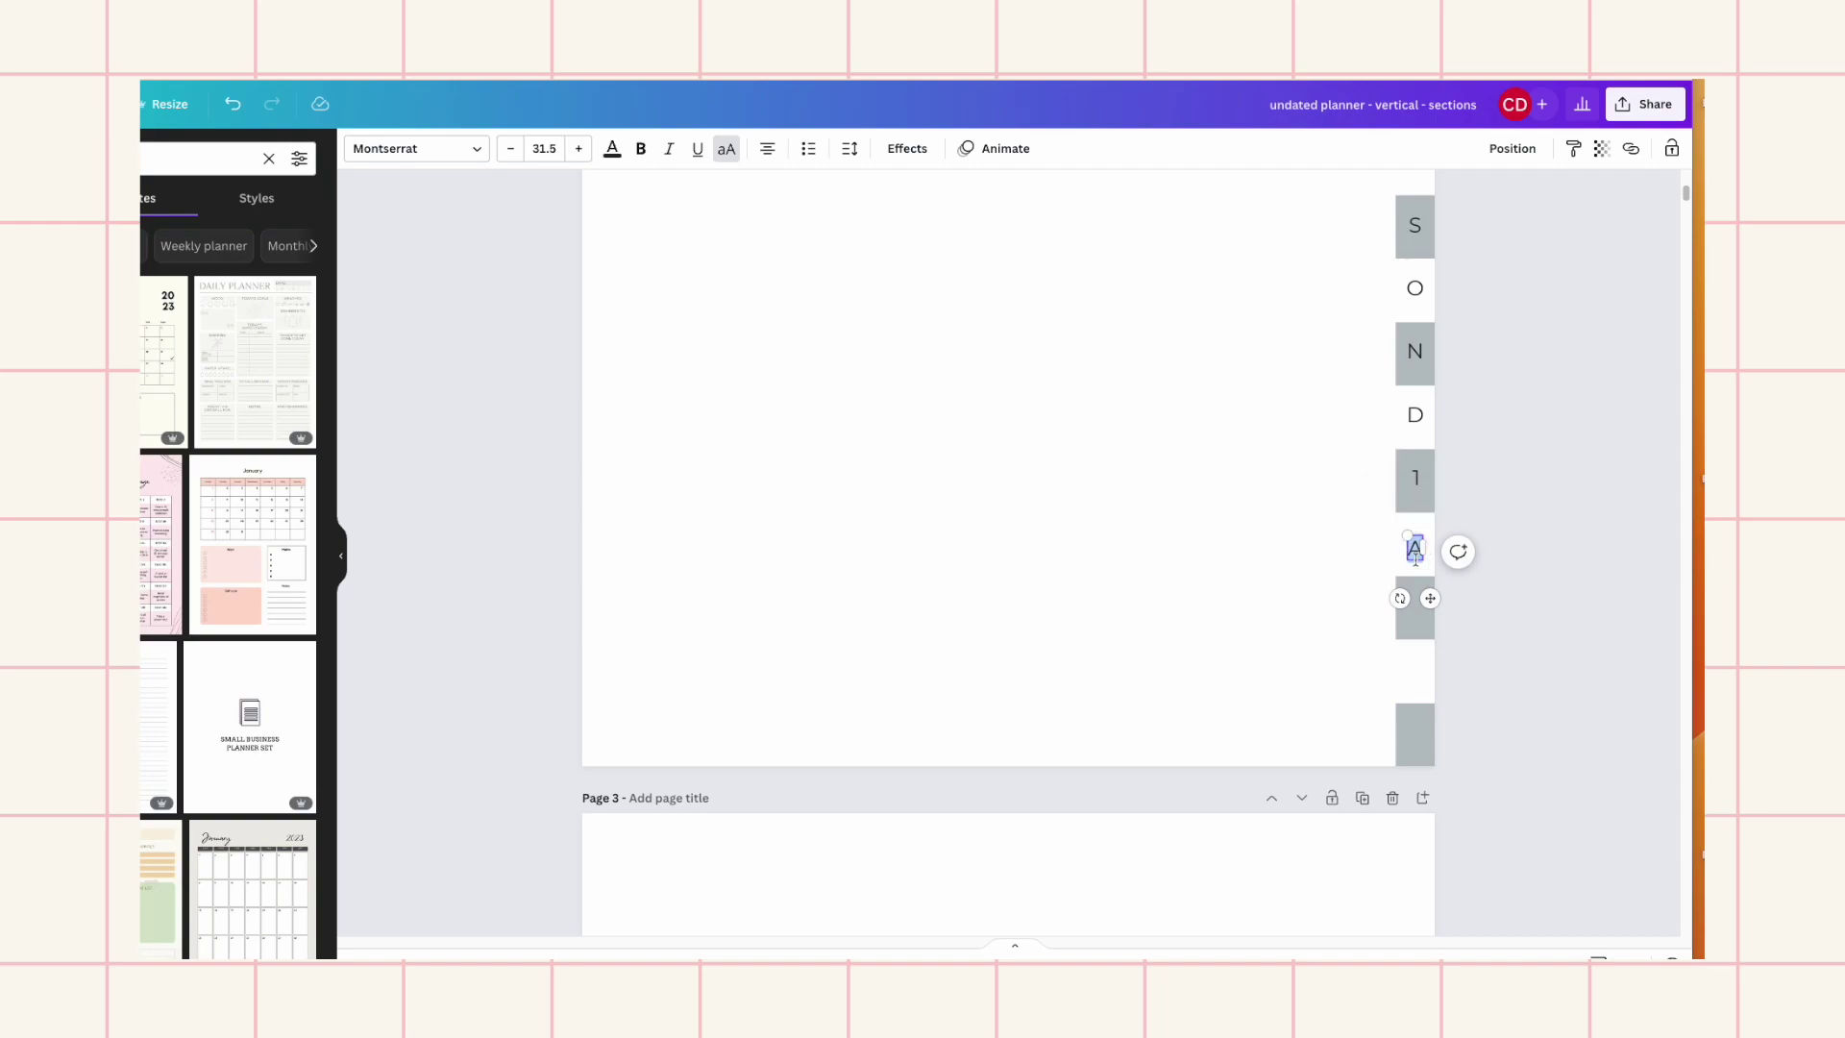
{"action": "left_click", "coordinate": [1554, 685]}
Paste letter copies onto the remaining blank tabs and renumber them, ending with 5
{"action": "key", "text": "ctrl+z"}
{"action": "left_click_drag", "start_coordinate": [1031, 605], "coordinate": [1429, 656]}
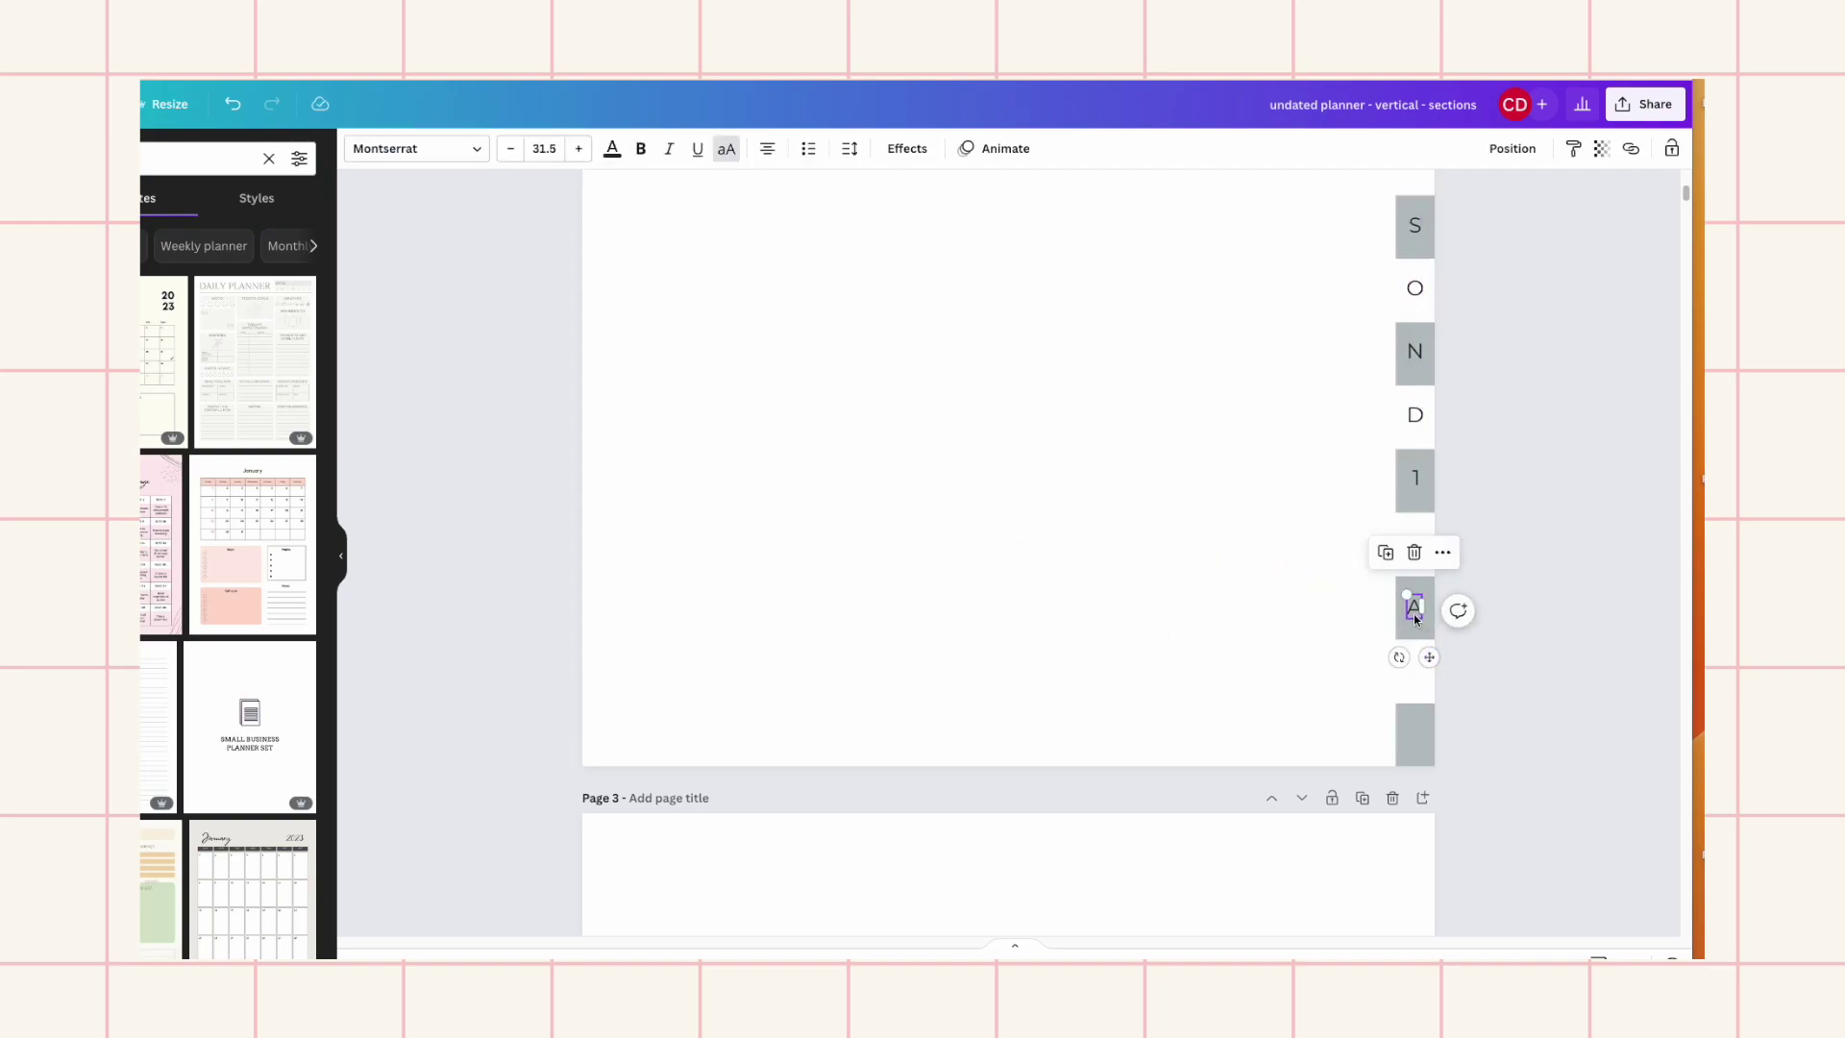
{"action": "double_click", "coordinate": [1415, 614]}
{"action": "left_click", "coordinate": [1367, 667]}
{"action": "key", "text": "ctrl+z"}
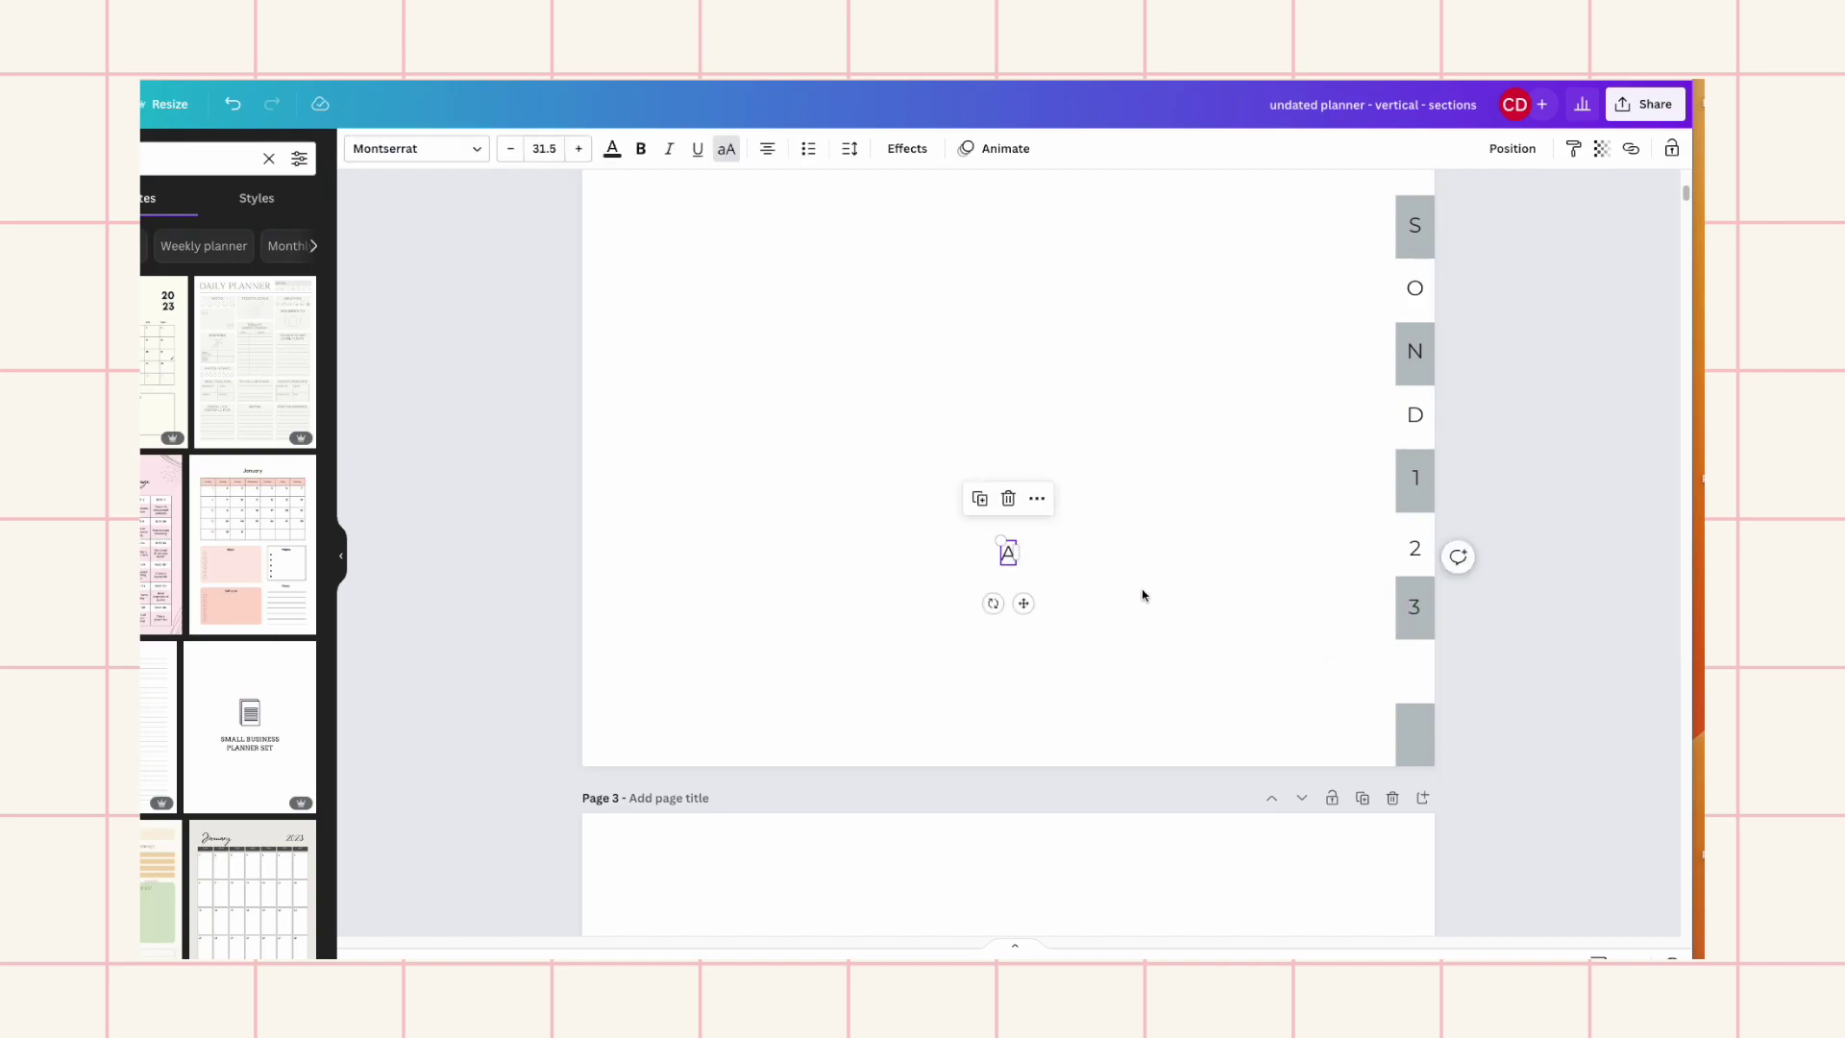
{"action": "left_click_drag", "start_coordinate": [1023, 604], "coordinate": [1423, 720]}
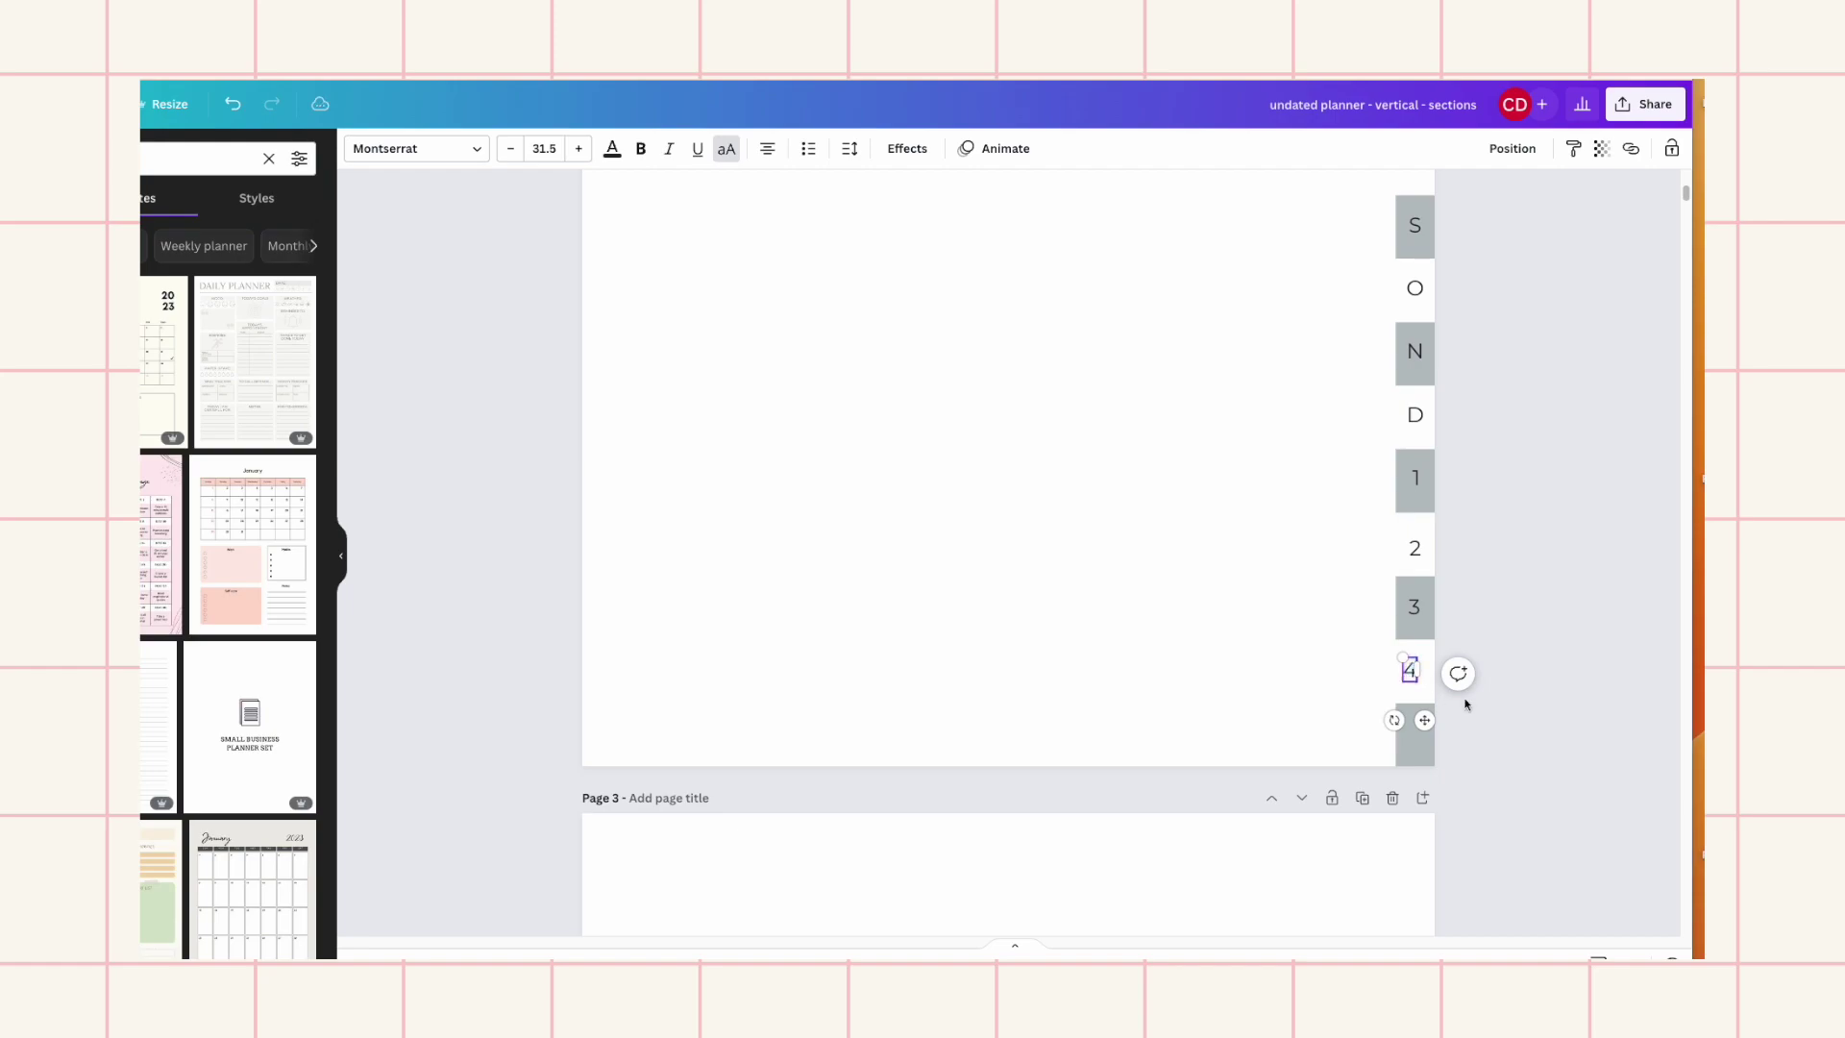
{"action": "left_click", "coordinate": [1236, 680]}
{"action": "key", "text": "ctrl+z"}
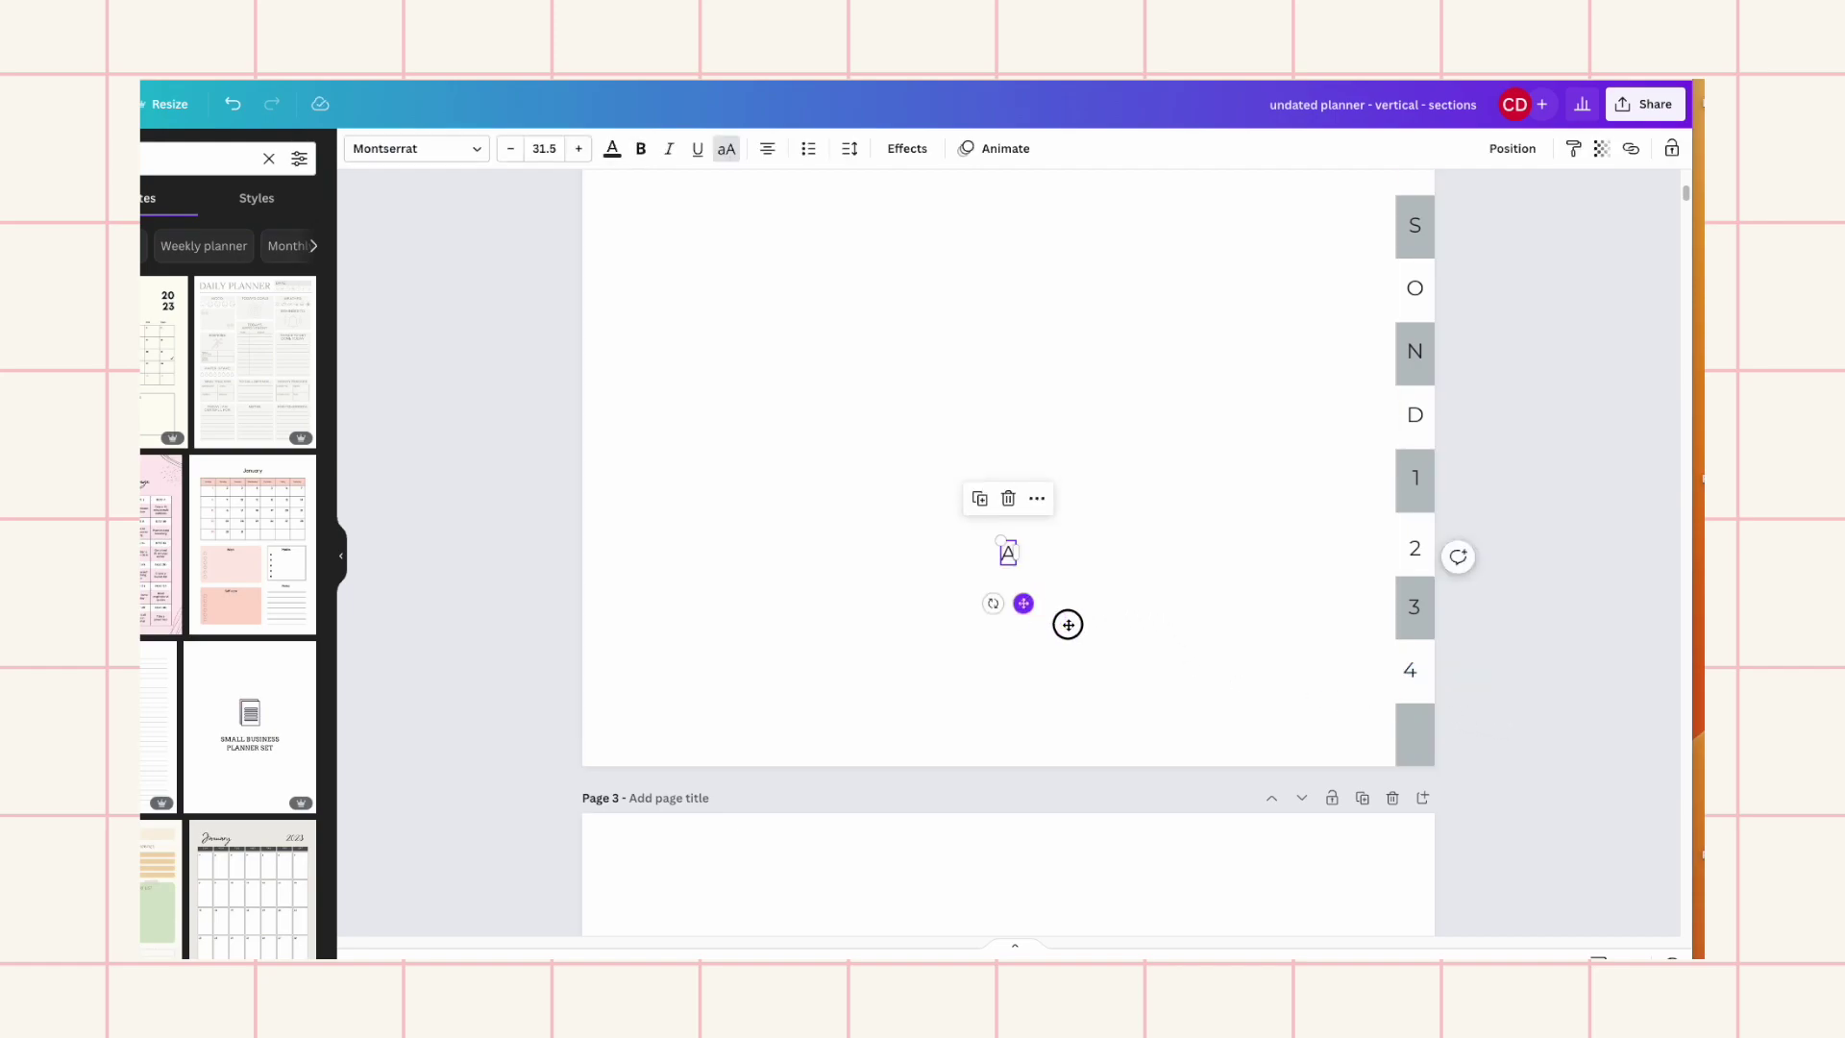
{"action": "left_click_drag", "start_coordinate": [1024, 604], "coordinate": [1430, 782]}
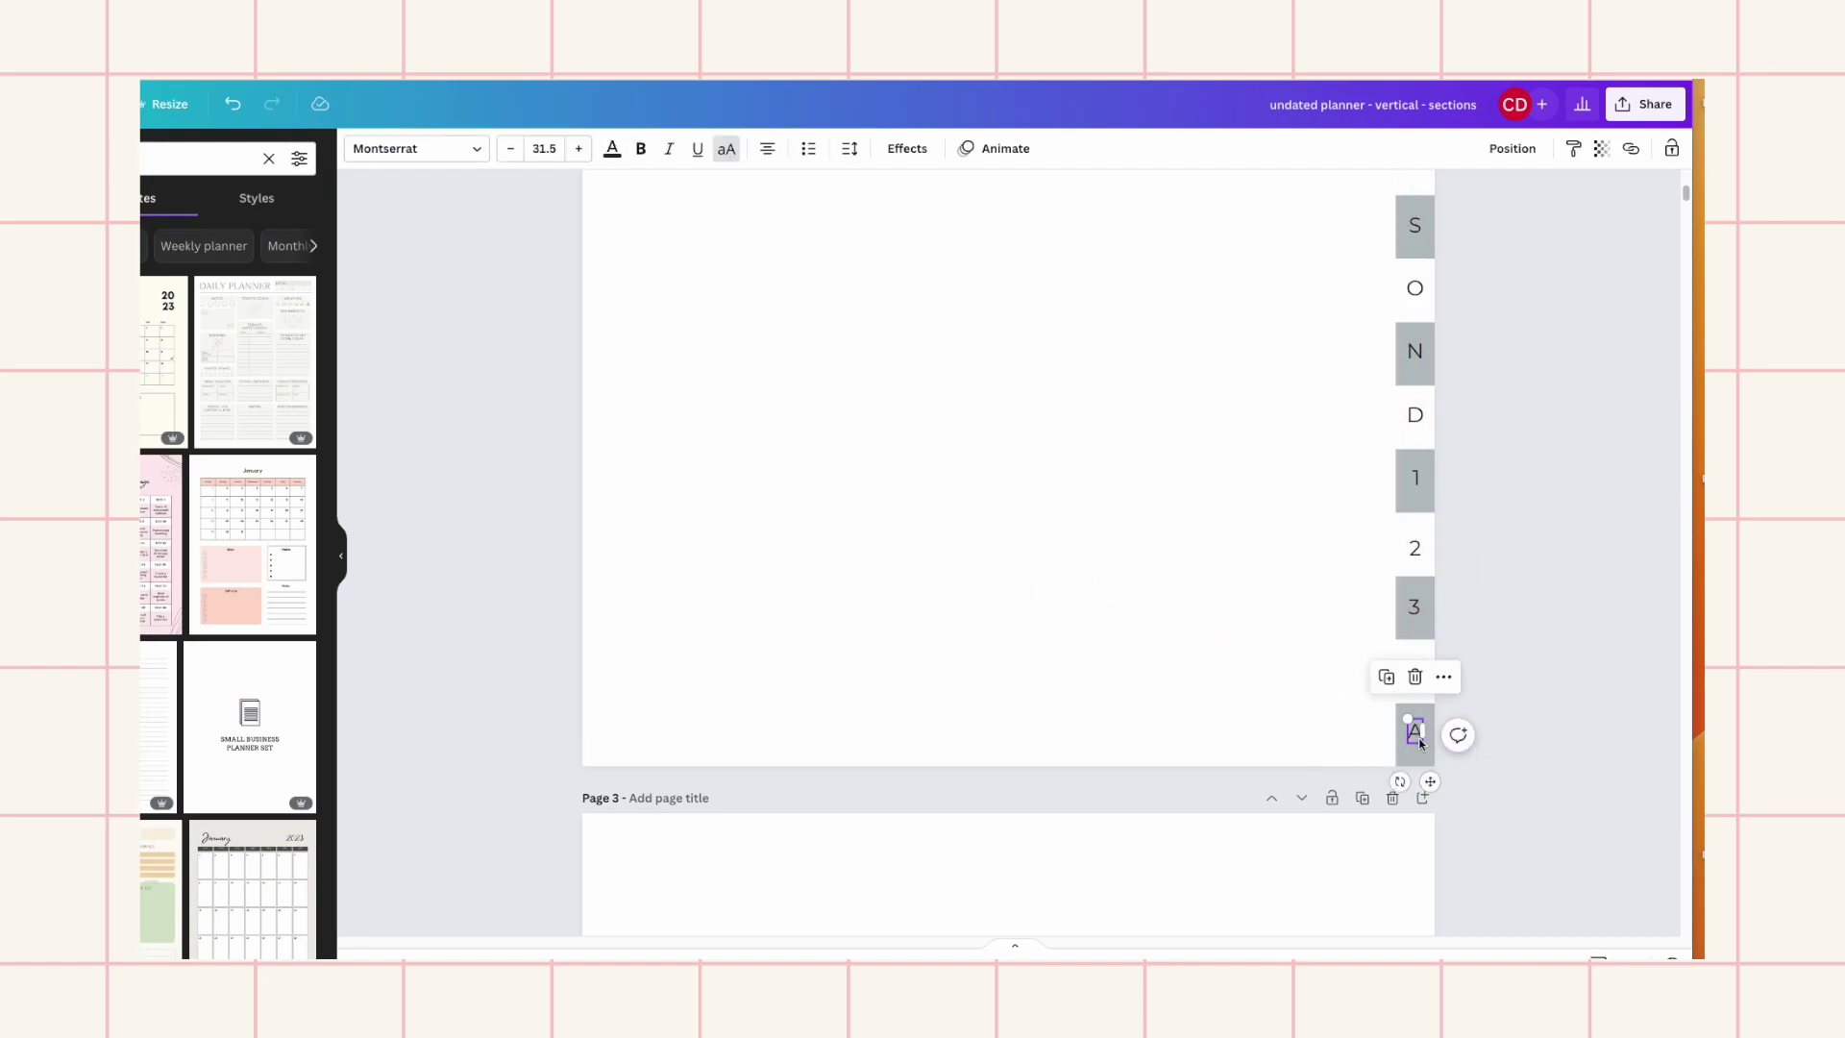
{"action": "double_click", "coordinate": [1421, 736]}
{"action": "type", "text": "5"}
{"action": "left_click", "coordinate": [1590, 741]}
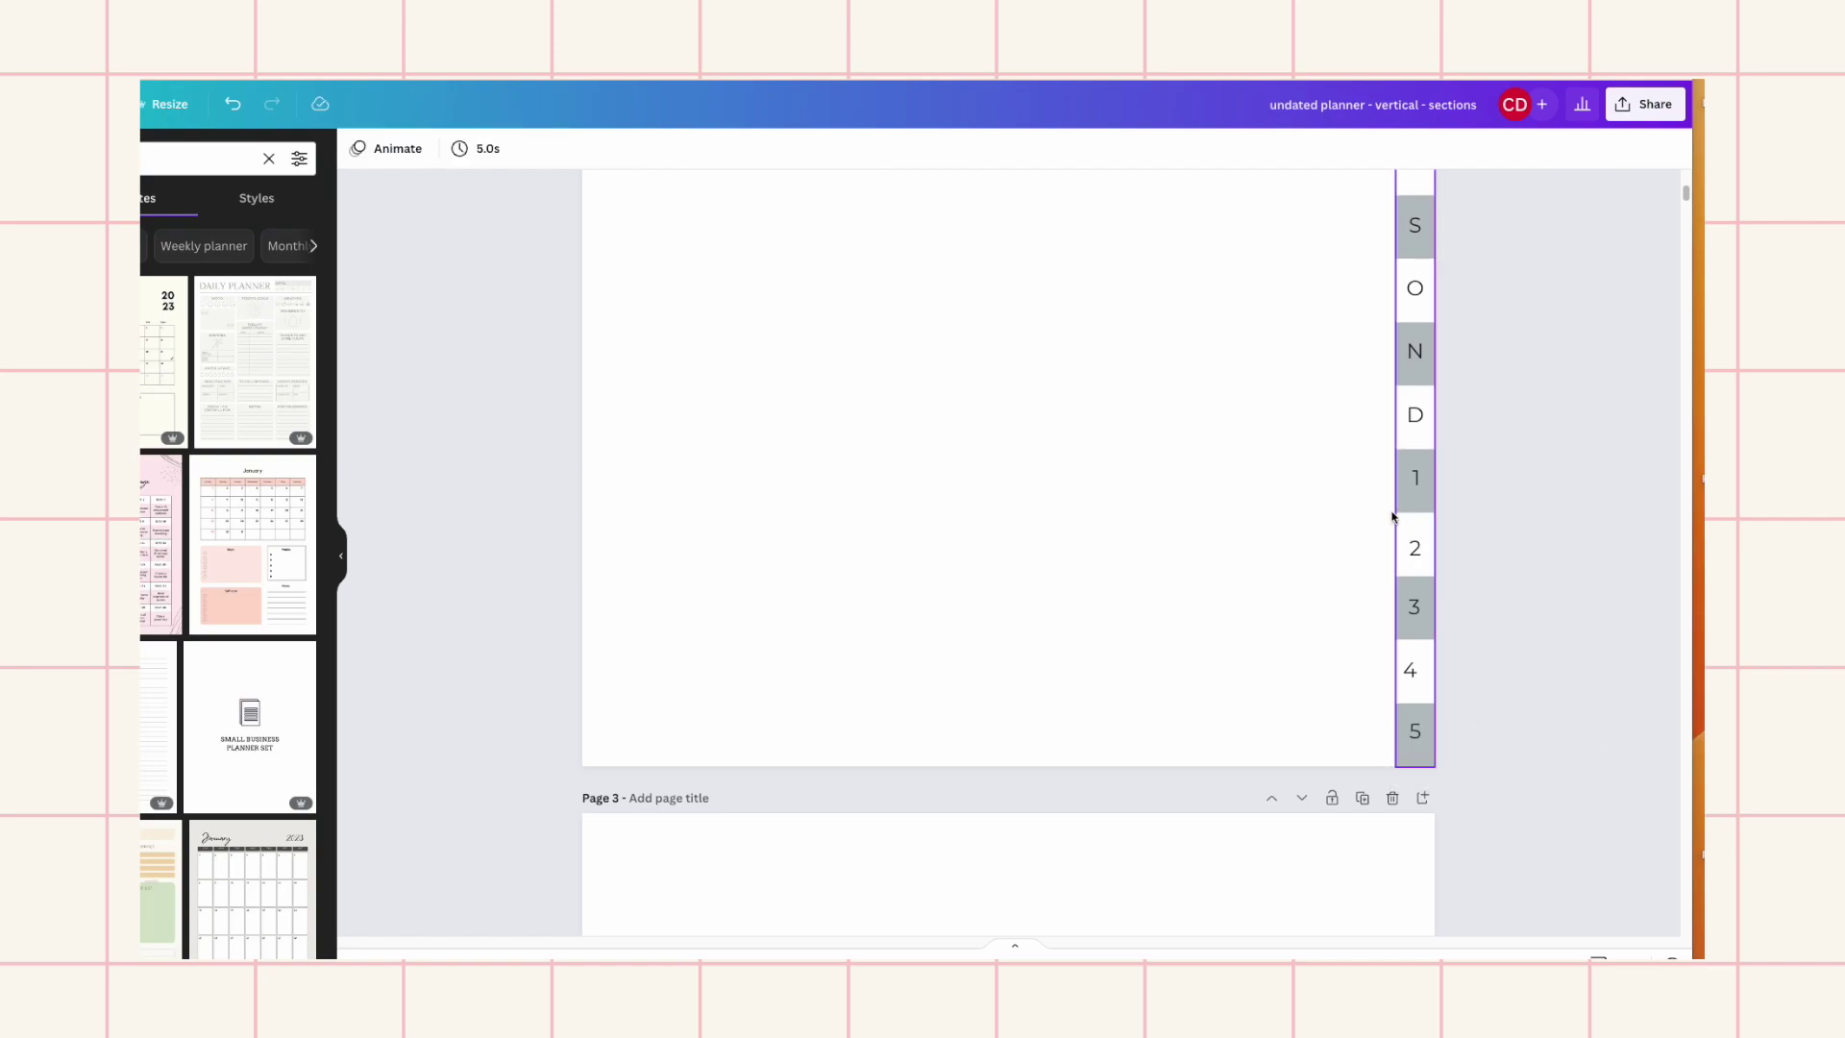
Select the number labels 1–5, centre them and space them evenly vertically
{"action": "left_click_drag", "start_coordinate": [1357, 472], "coordinate": [1465, 764]}
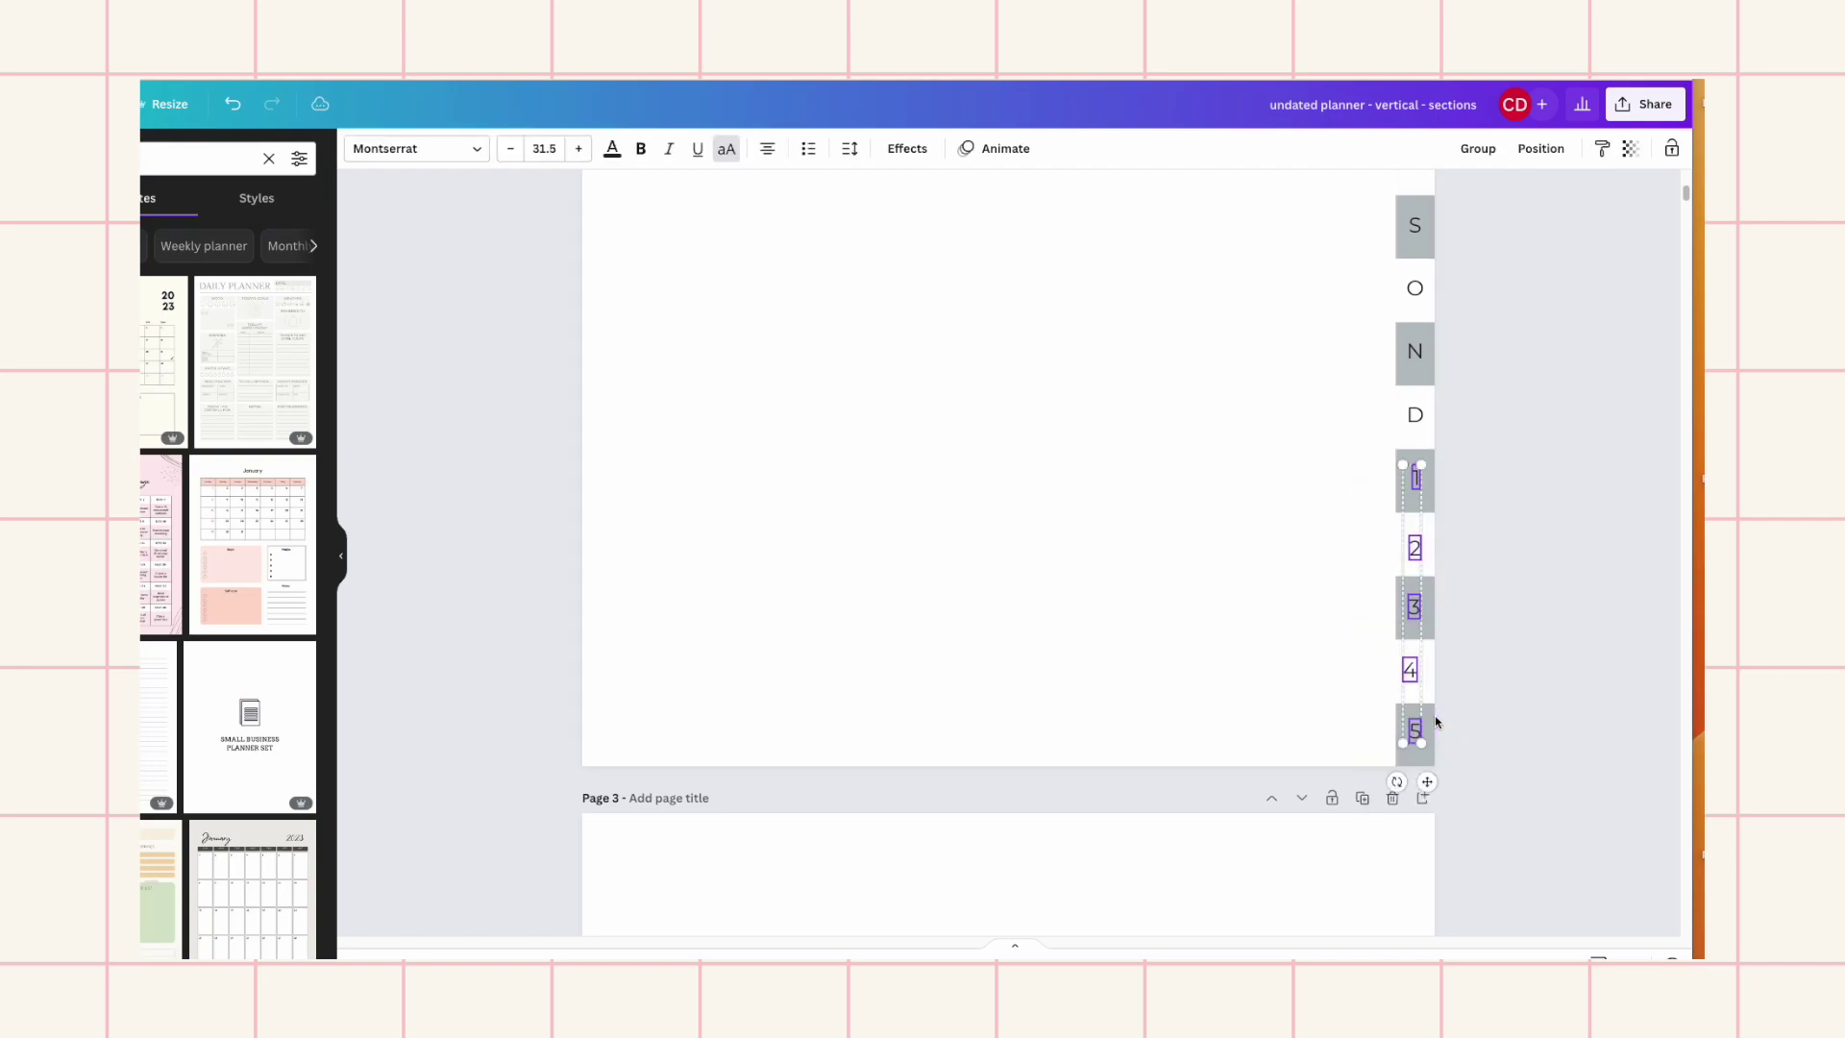
{"action": "left_click", "coordinate": [1542, 160]}
{"action": "left_click", "coordinate": [1476, 335]}
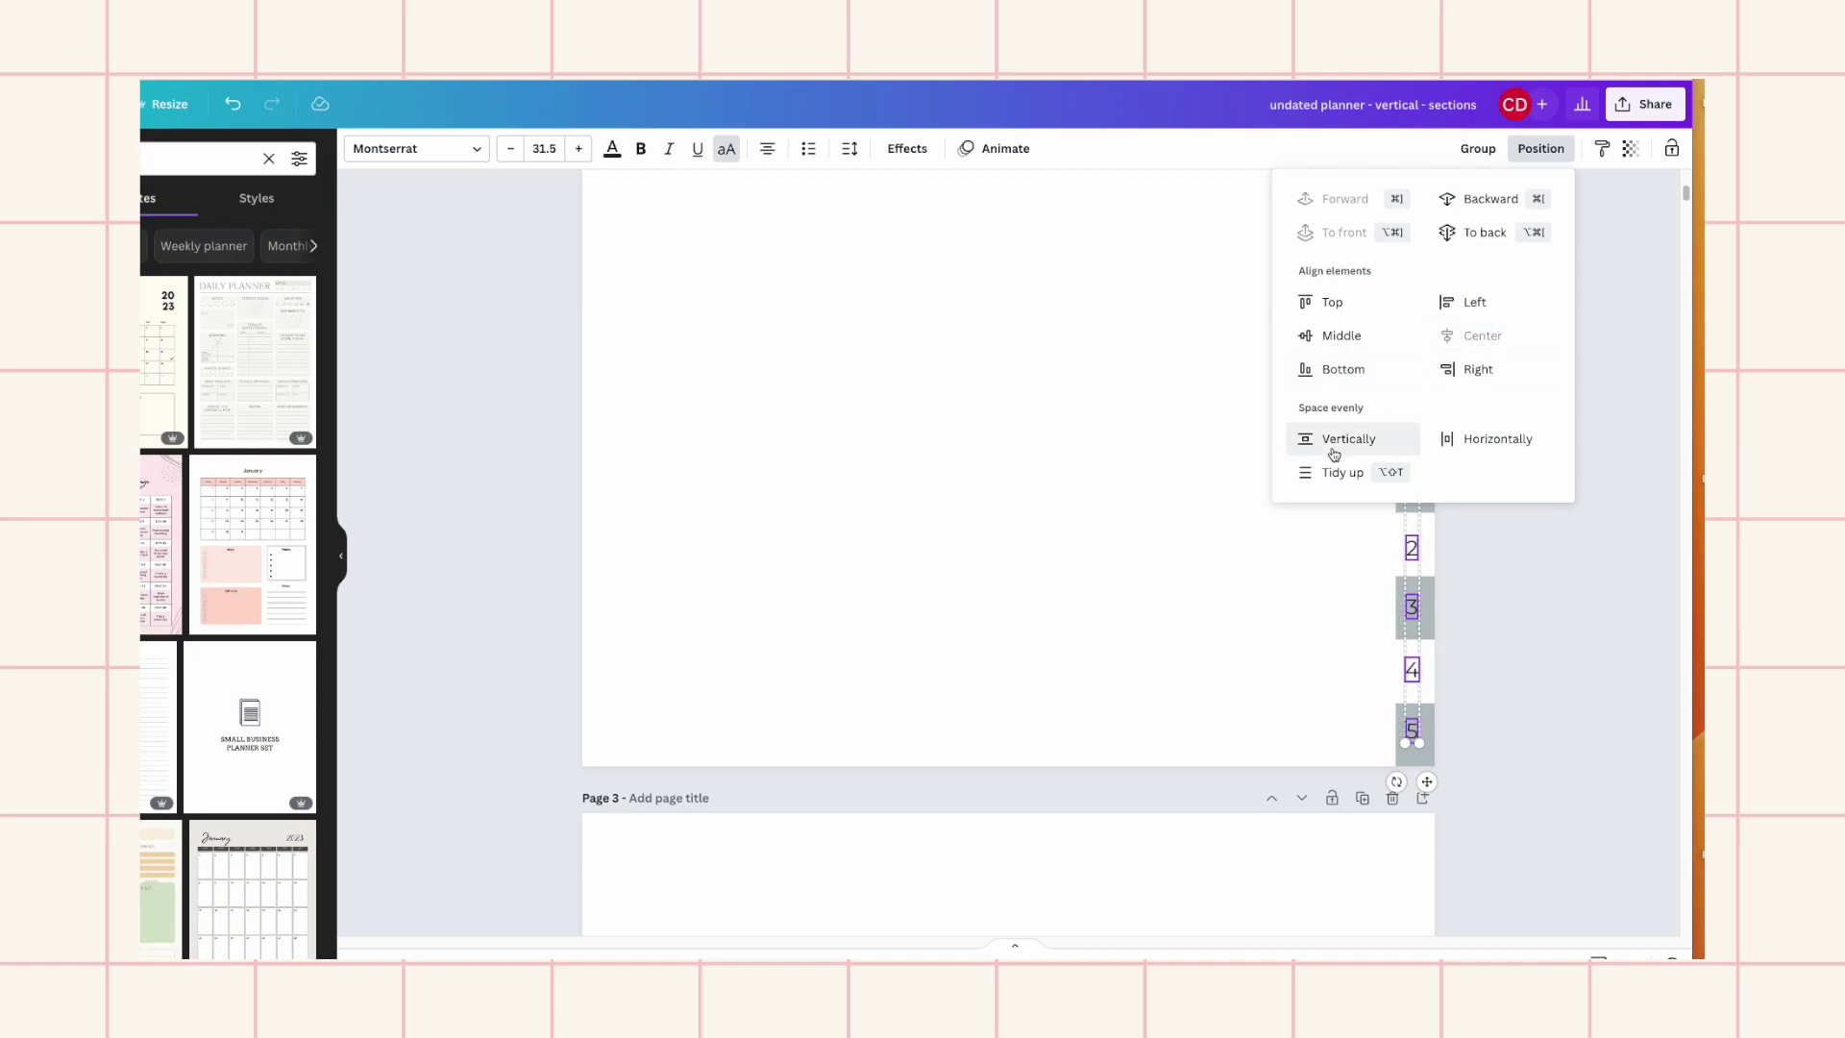
{"action": "left_click", "coordinate": [1337, 442]}
{"action": "left_click", "coordinate": [1560, 627]}
{"action": "left_click", "coordinate": [1559, 623]}
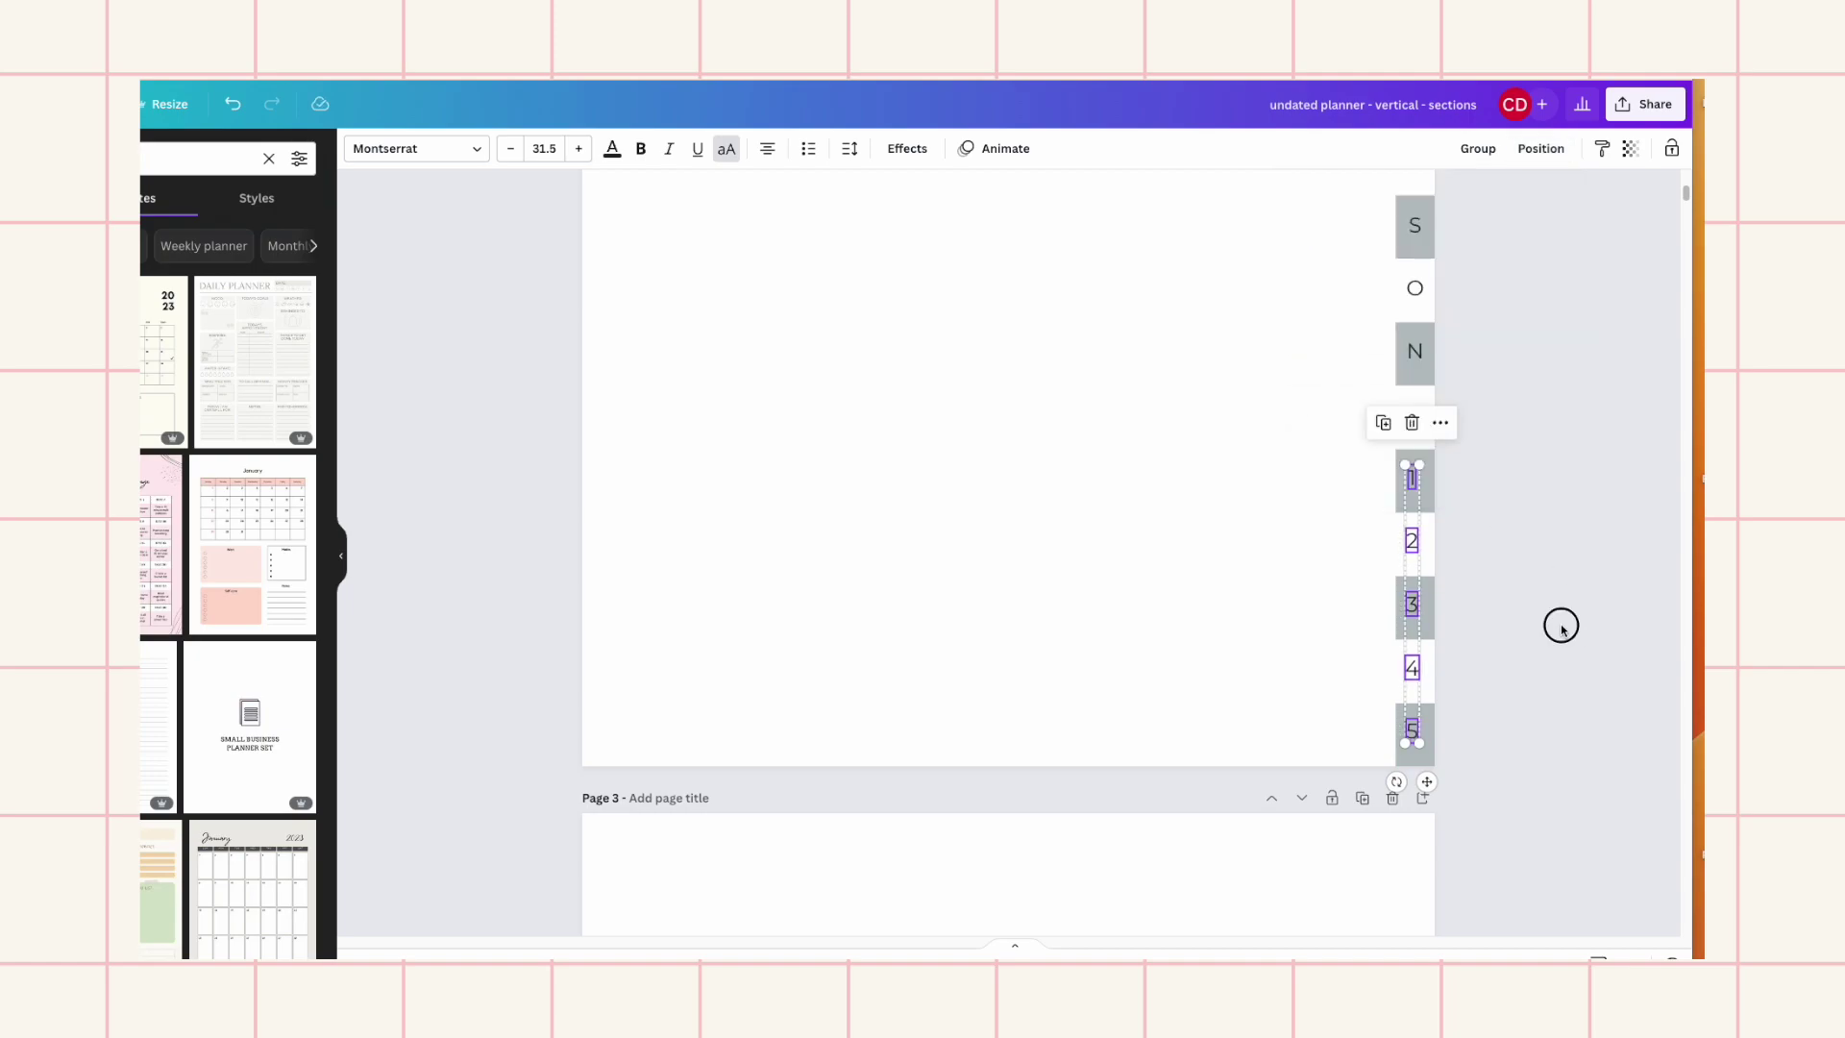
{"action": "double_click", "coordinate": [1411, 478]}
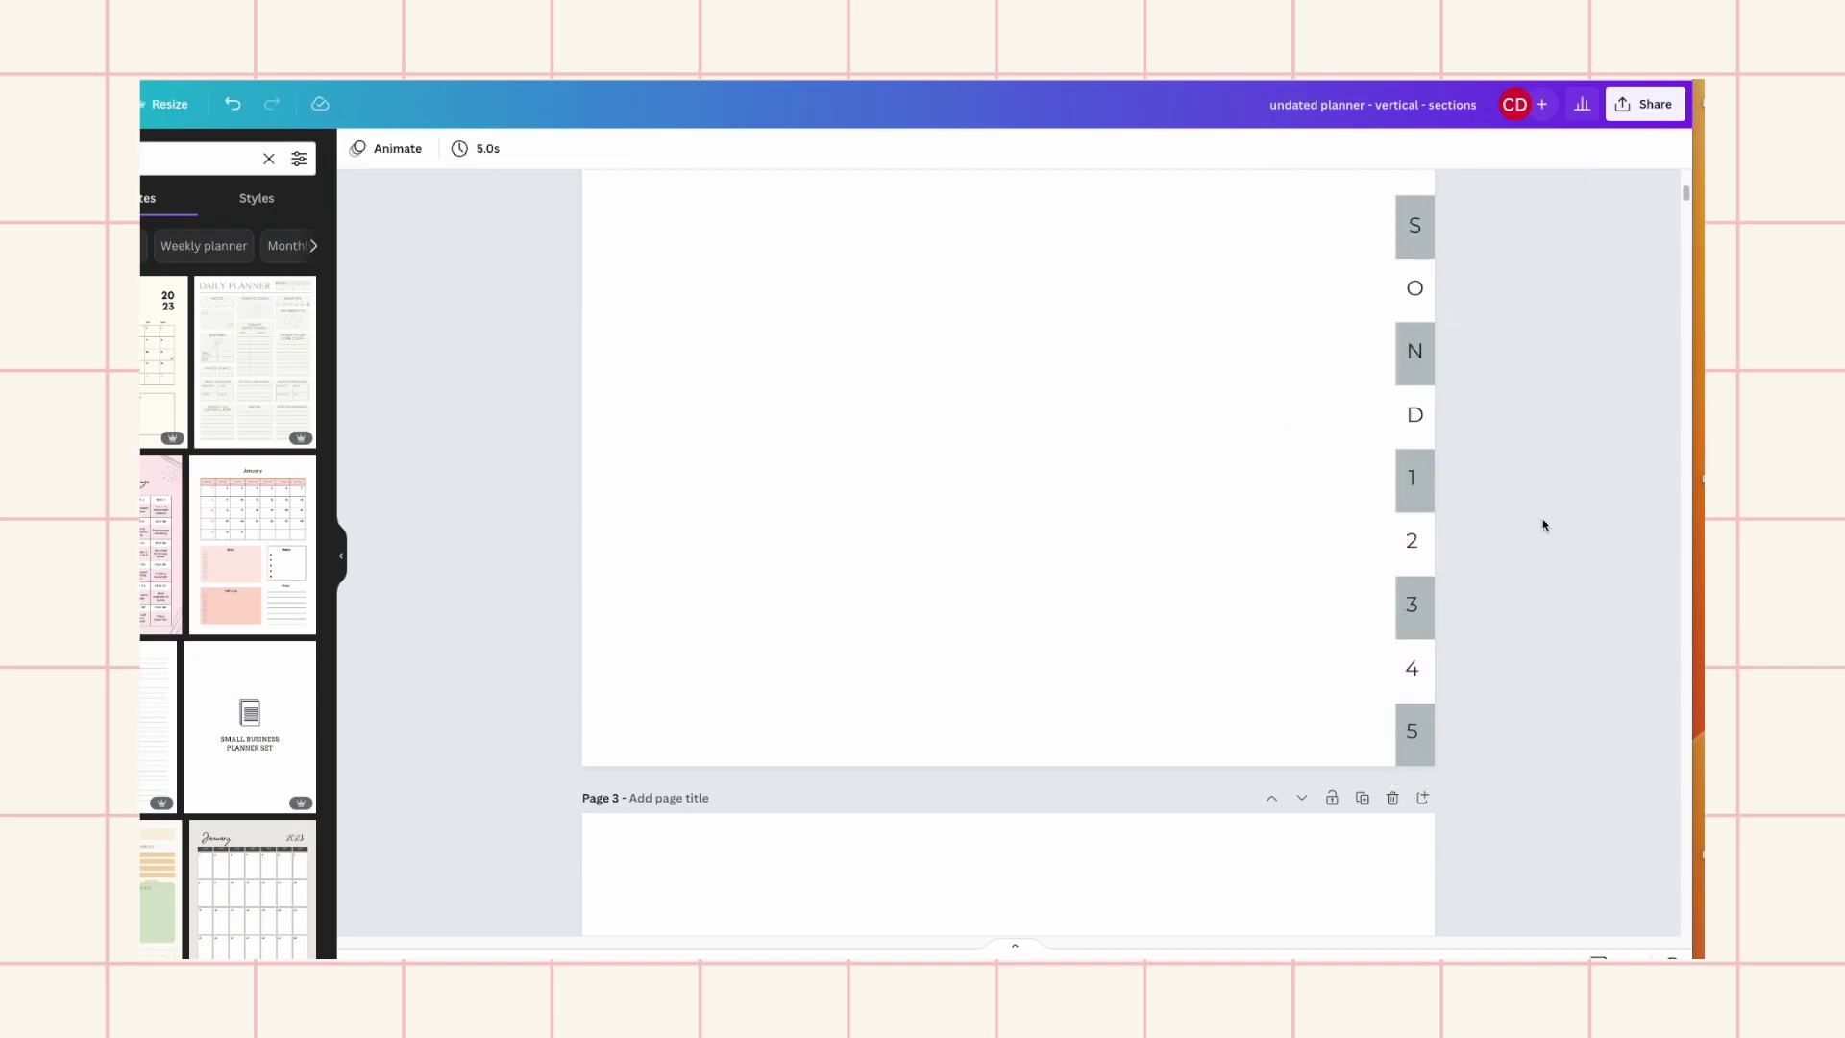
{"action": "scroll", "coordinate": [1547, 525], "scroll_direction": "up", "scroll_amount": 1}
{"action": "scroll", "coordinate": [1551, 524], "scroll_direction": "up", "scroll_amount": 8}
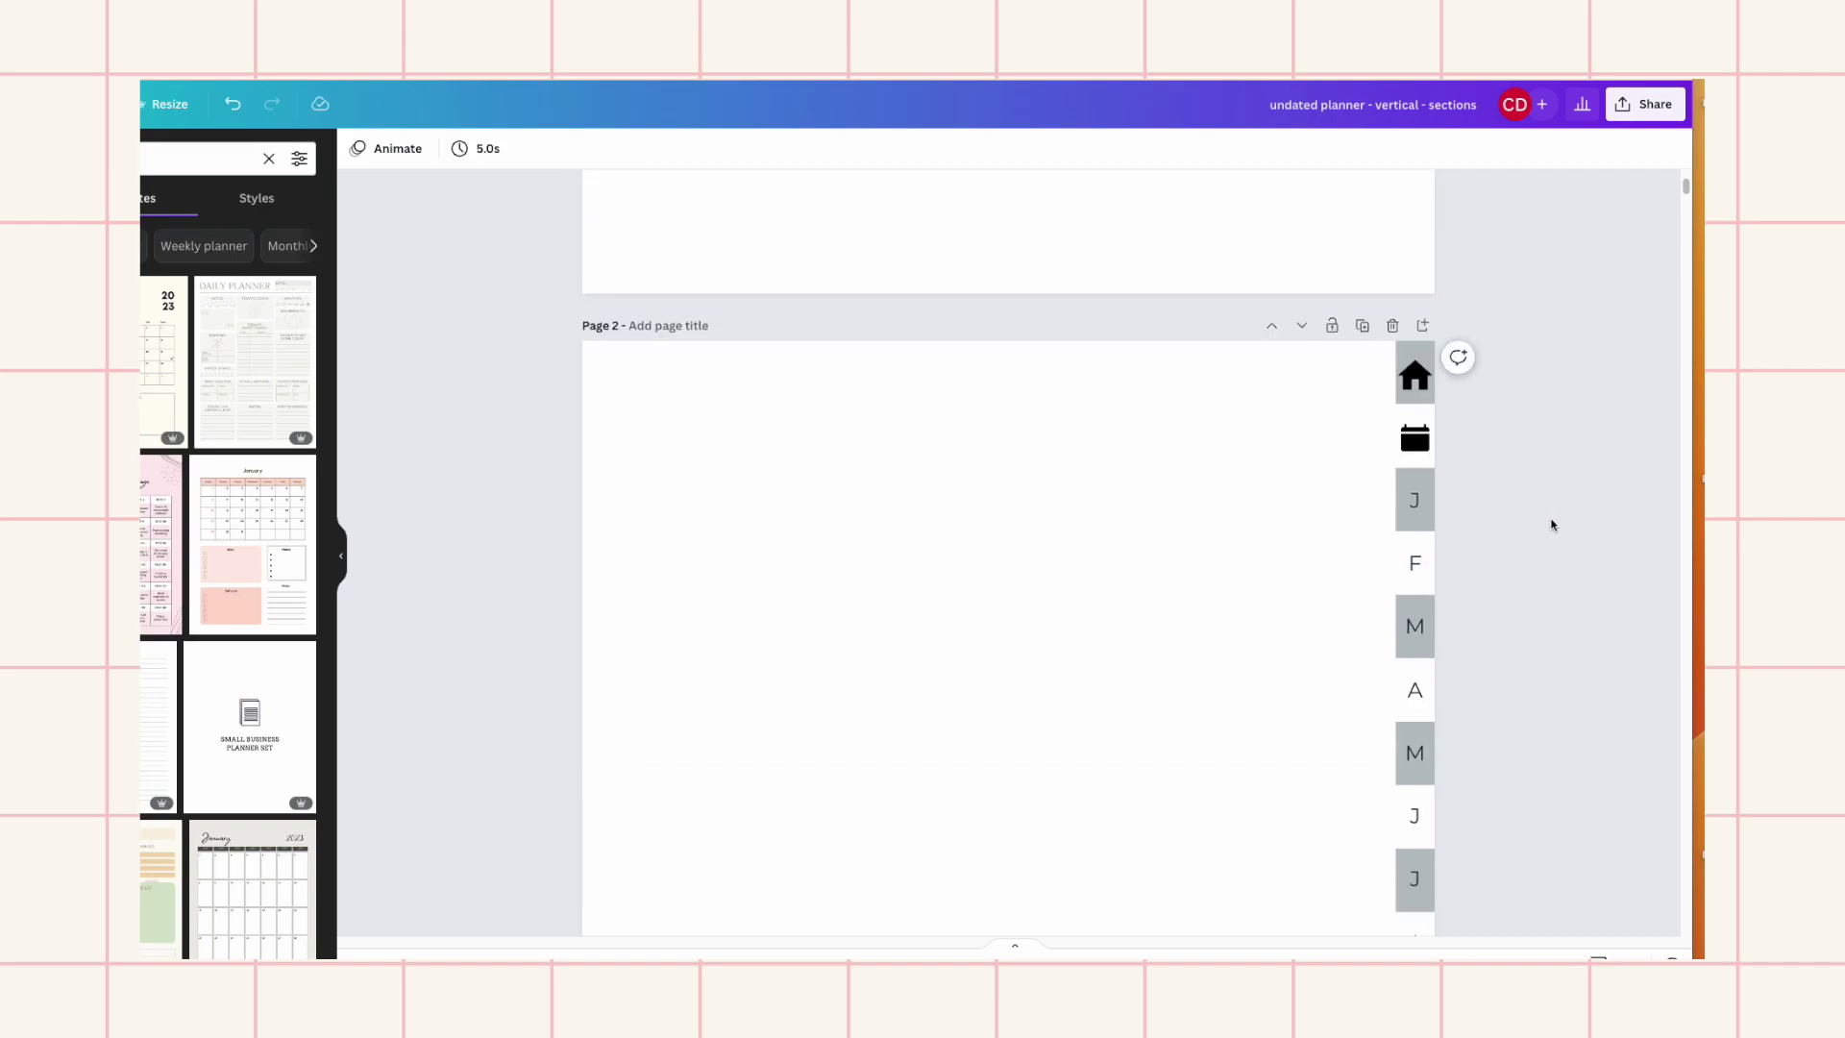
{"action": "left_click", "coordinate": [1431, 363]}
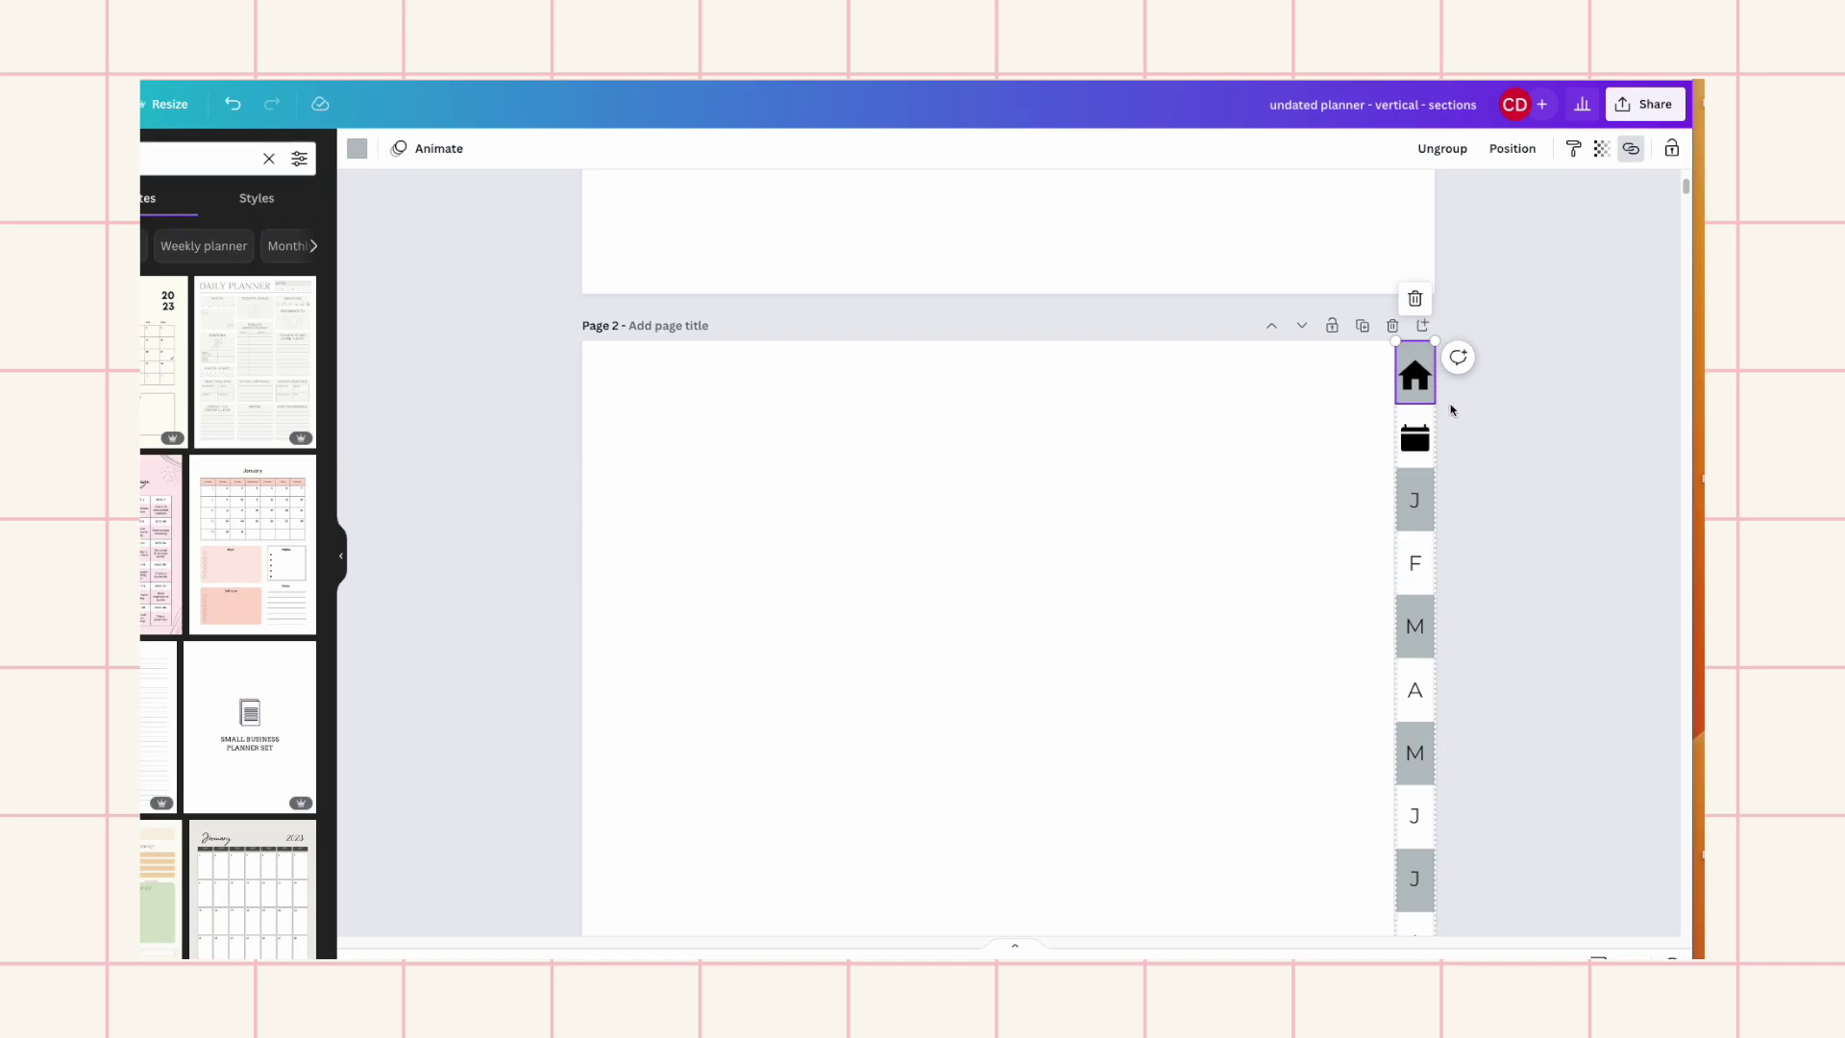
Select Page 2's side-tab column and scroll down through the planner pages
{"action": "scroll", "coordinate": [1474, 638], "scroll_direction": "down", "scroll_amount": 10}
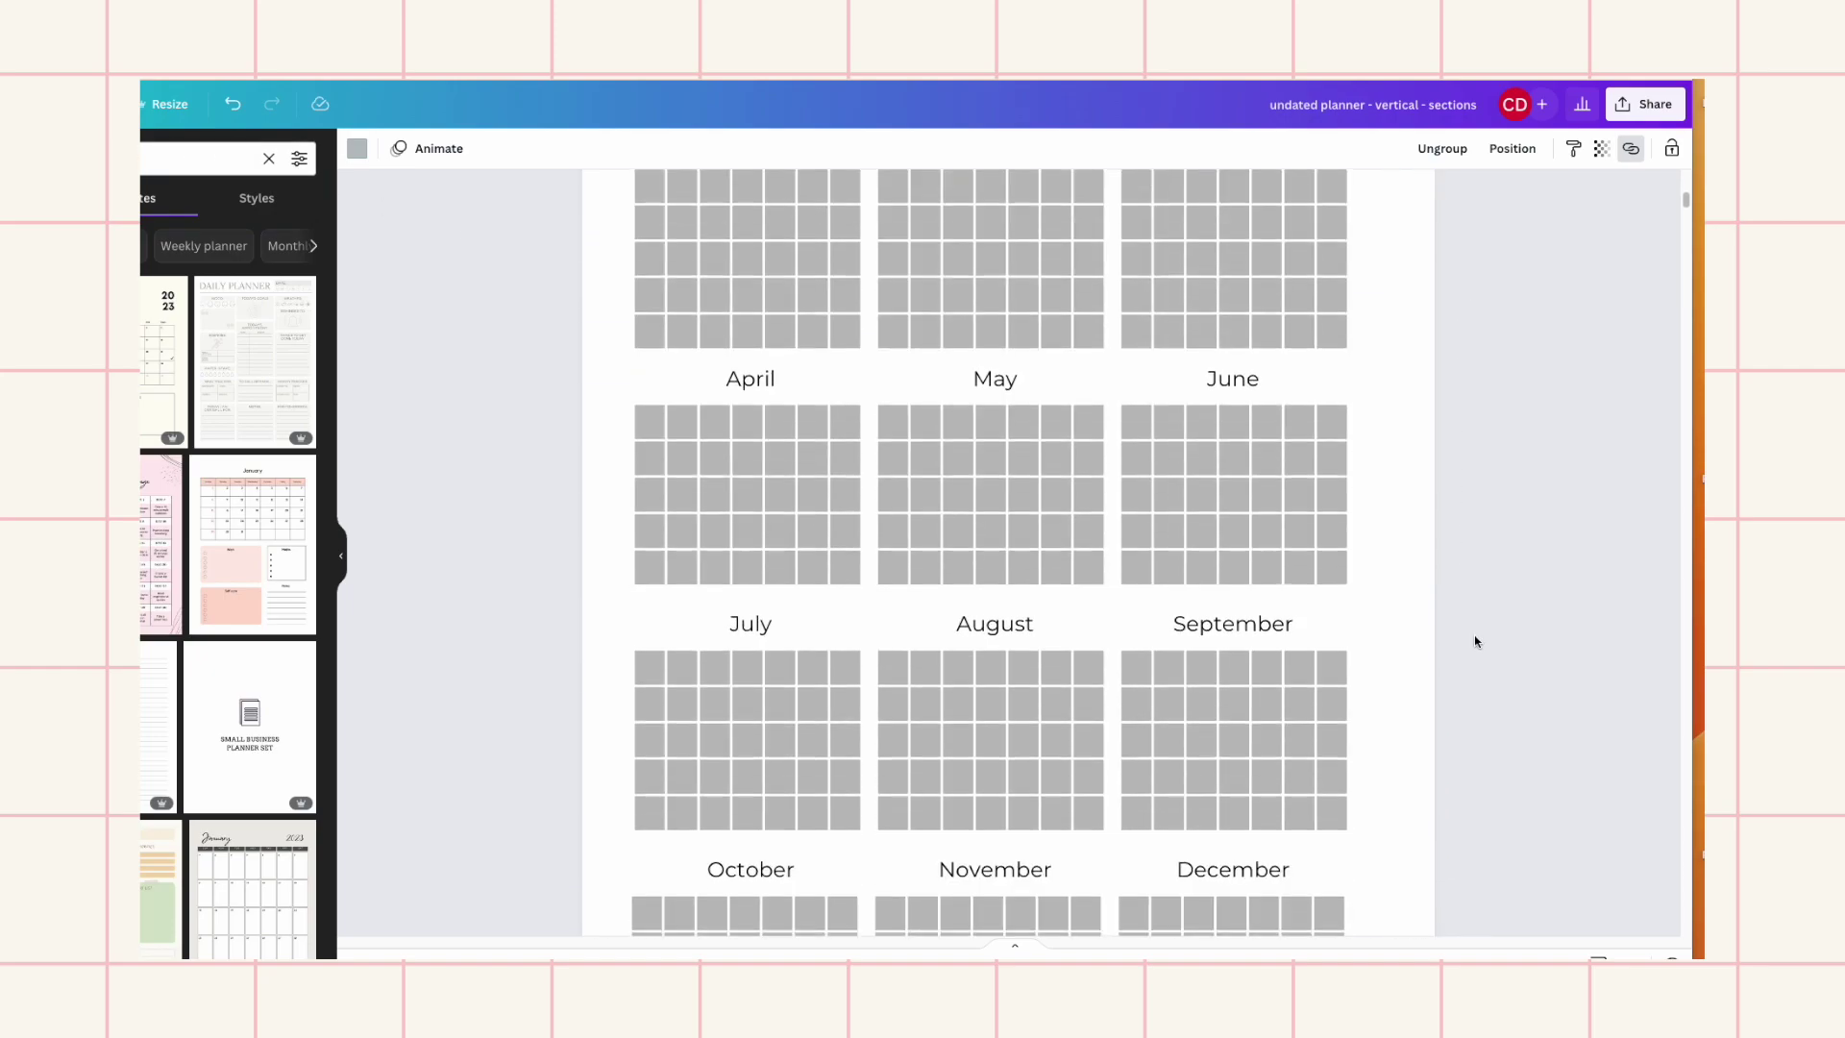
{"action": "left_click", "coordinate": [1492, 627]}
{"action": "scroll", "coordinate": [1492, 627], "scroll_direction": "up", "scroll_amount": 3}
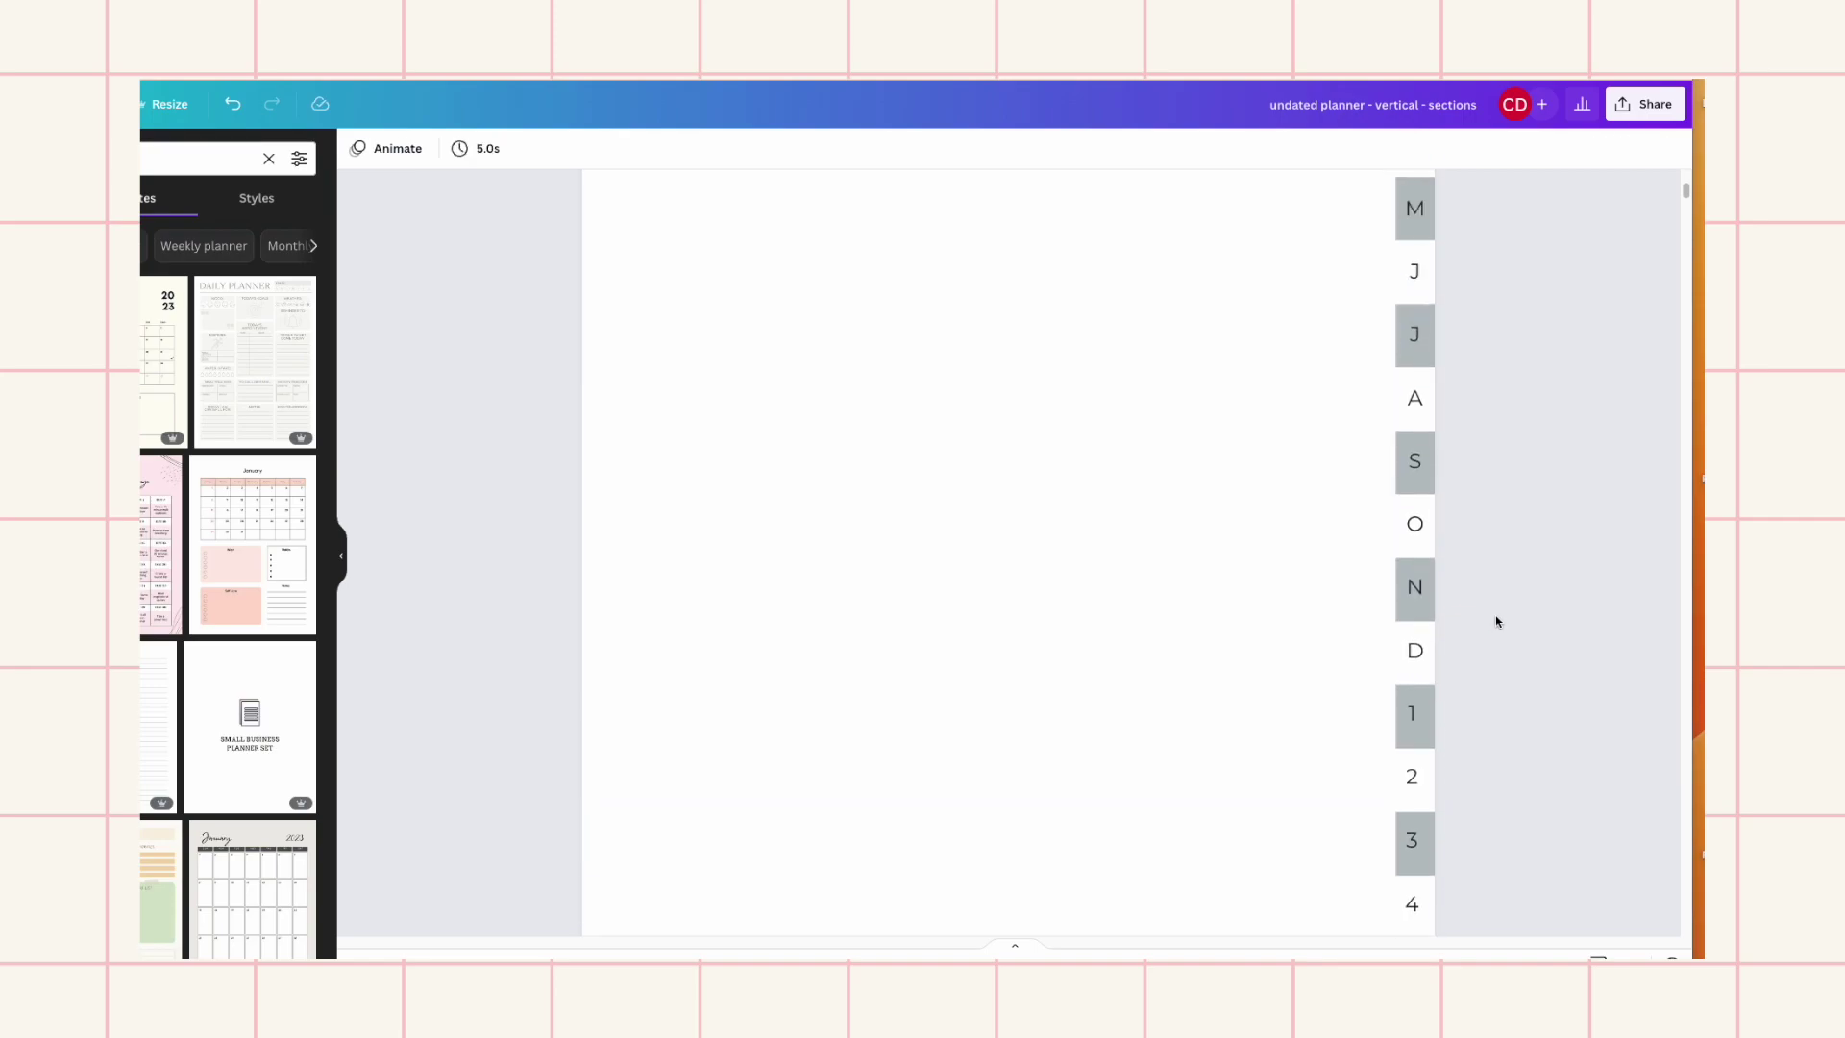
{"action": "scroll", "coordinate": [1494, 623], "scroll_direction": "down", "scroll_amount": 3}
{"action": "left_click", "coordinate": [1415, 390]}
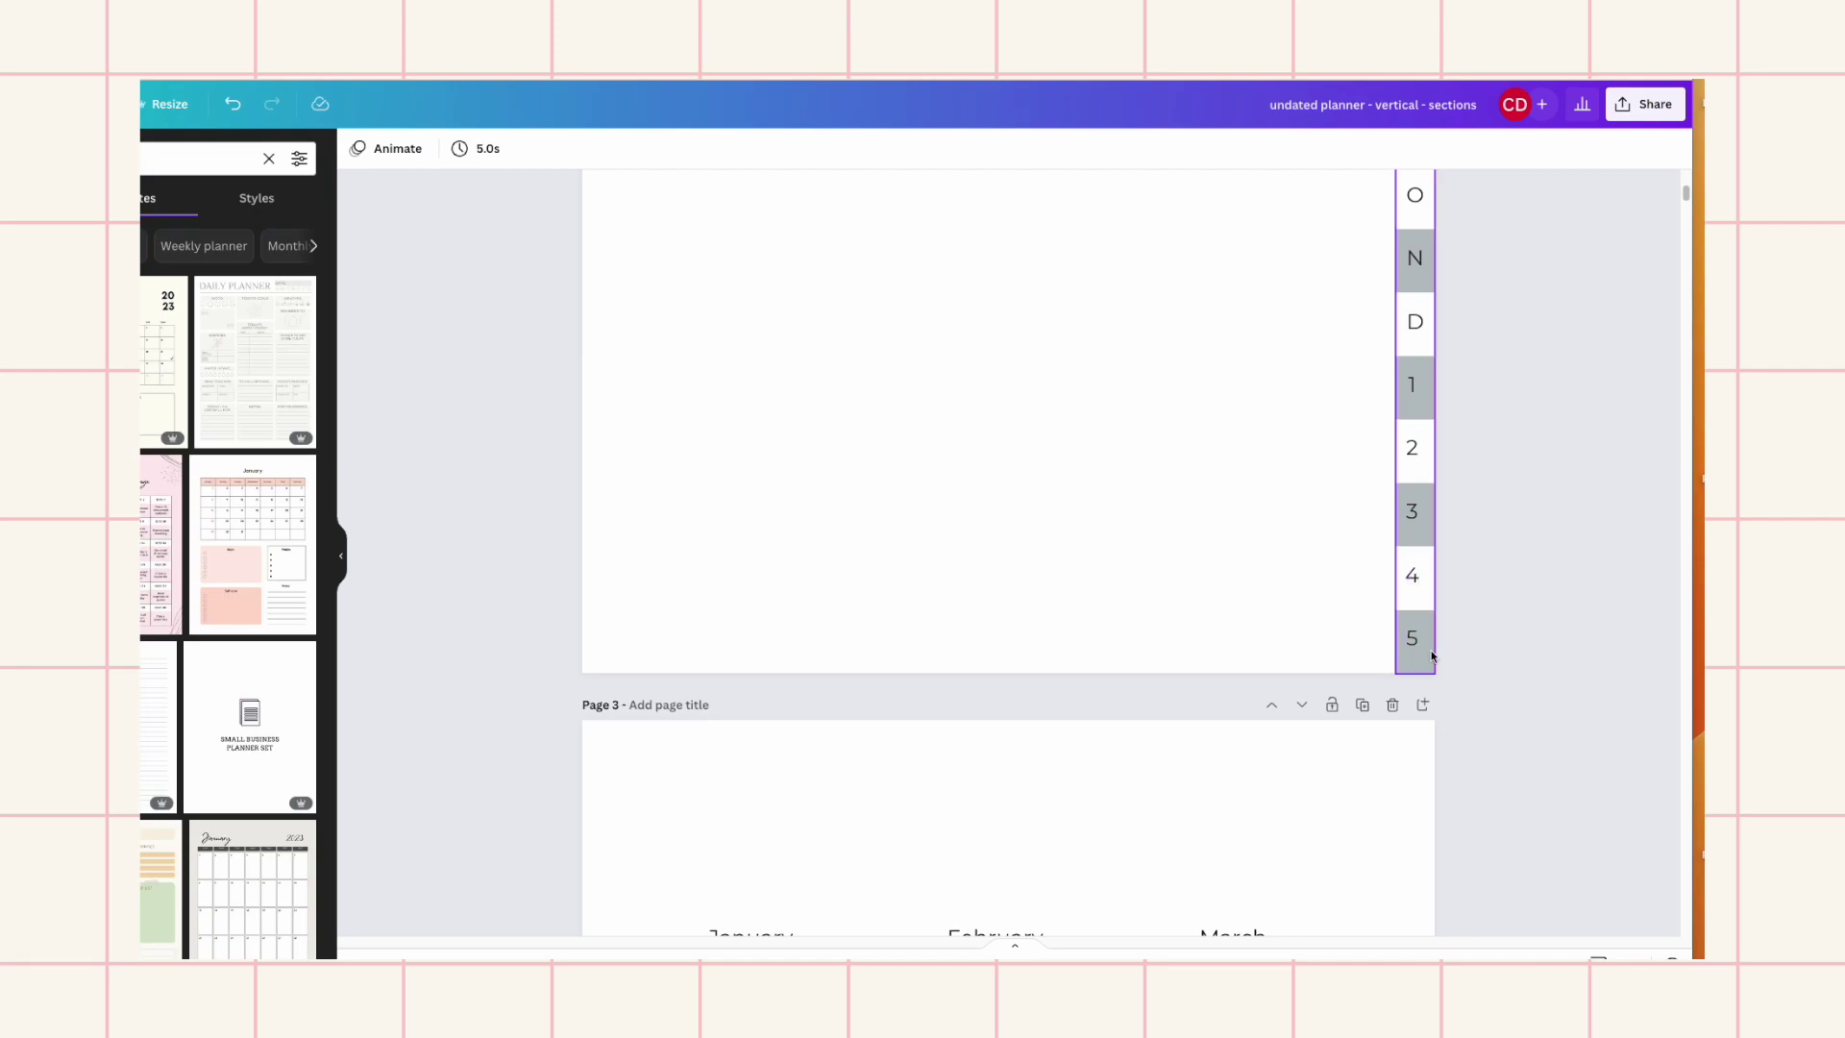
{"action": "scroll", "coordinate": [1532, 580], "scroll_direction": "down", "scroll_amount": 20}
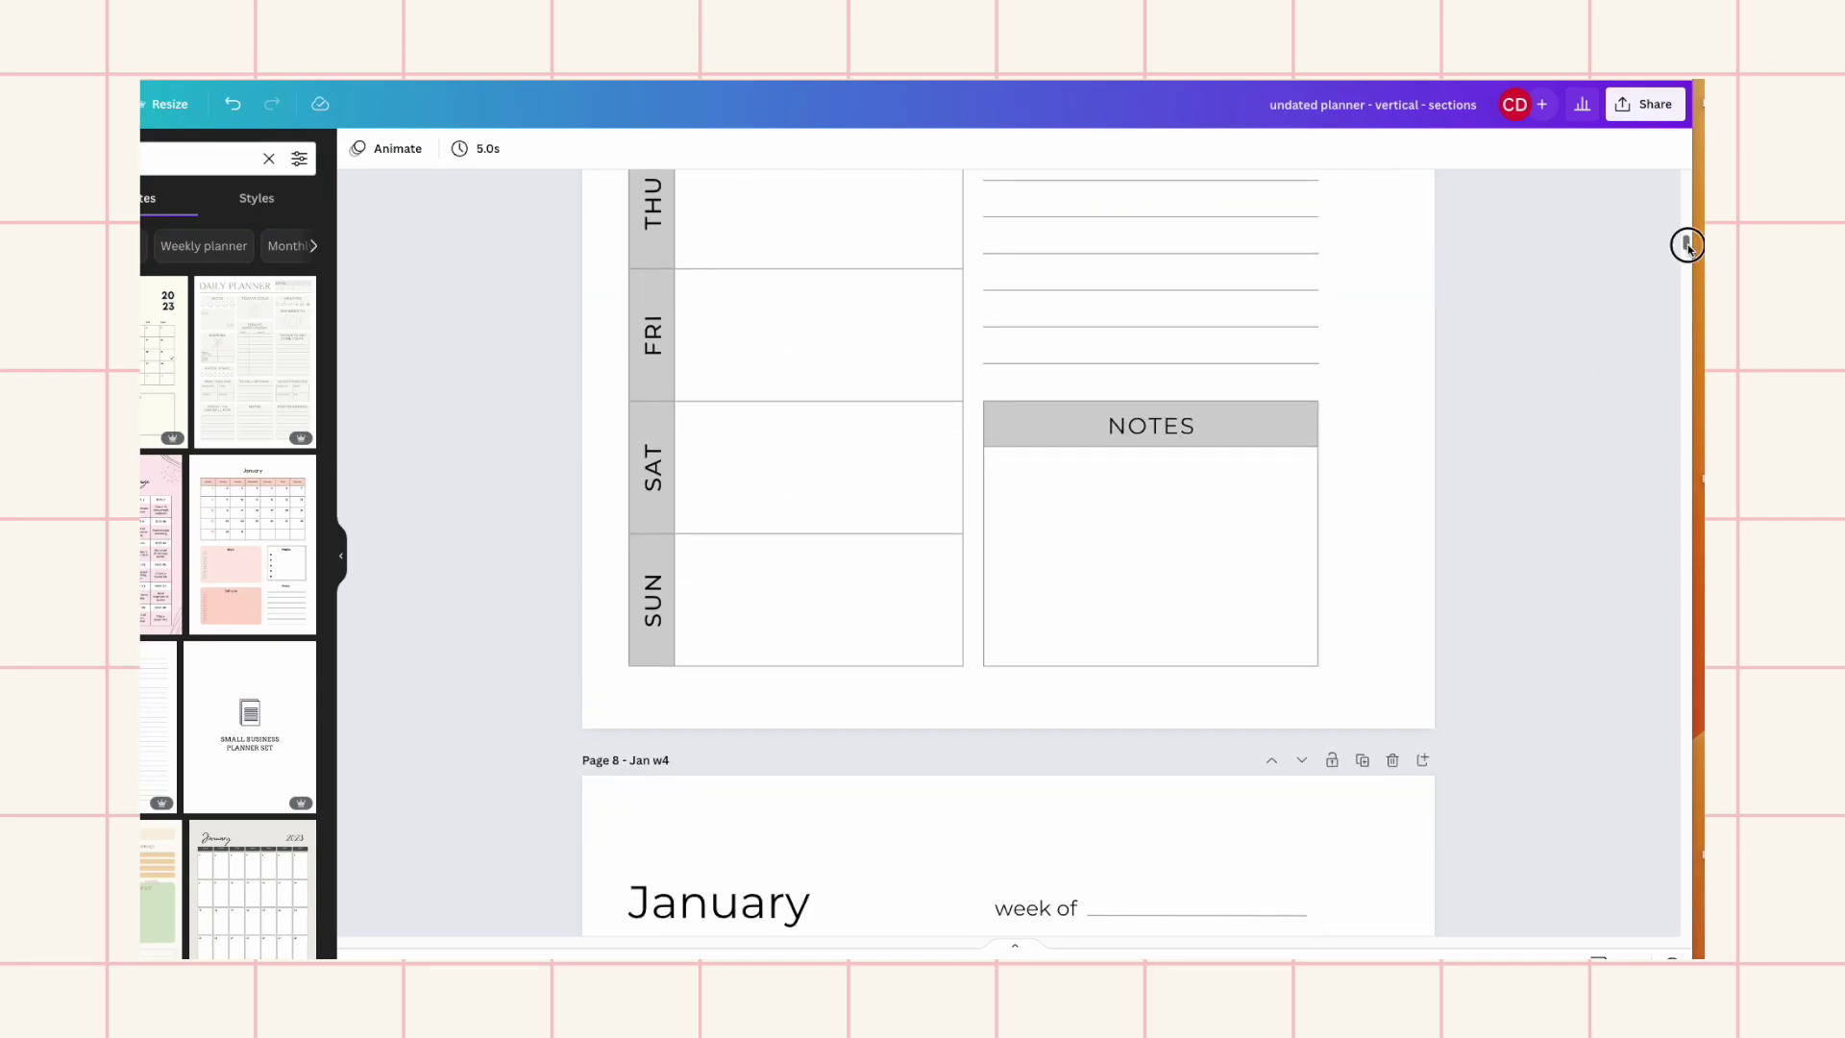
{"action": "left_click_drag", "start_coordinate": [1684, 240], "coordinate": [1680, 906]}
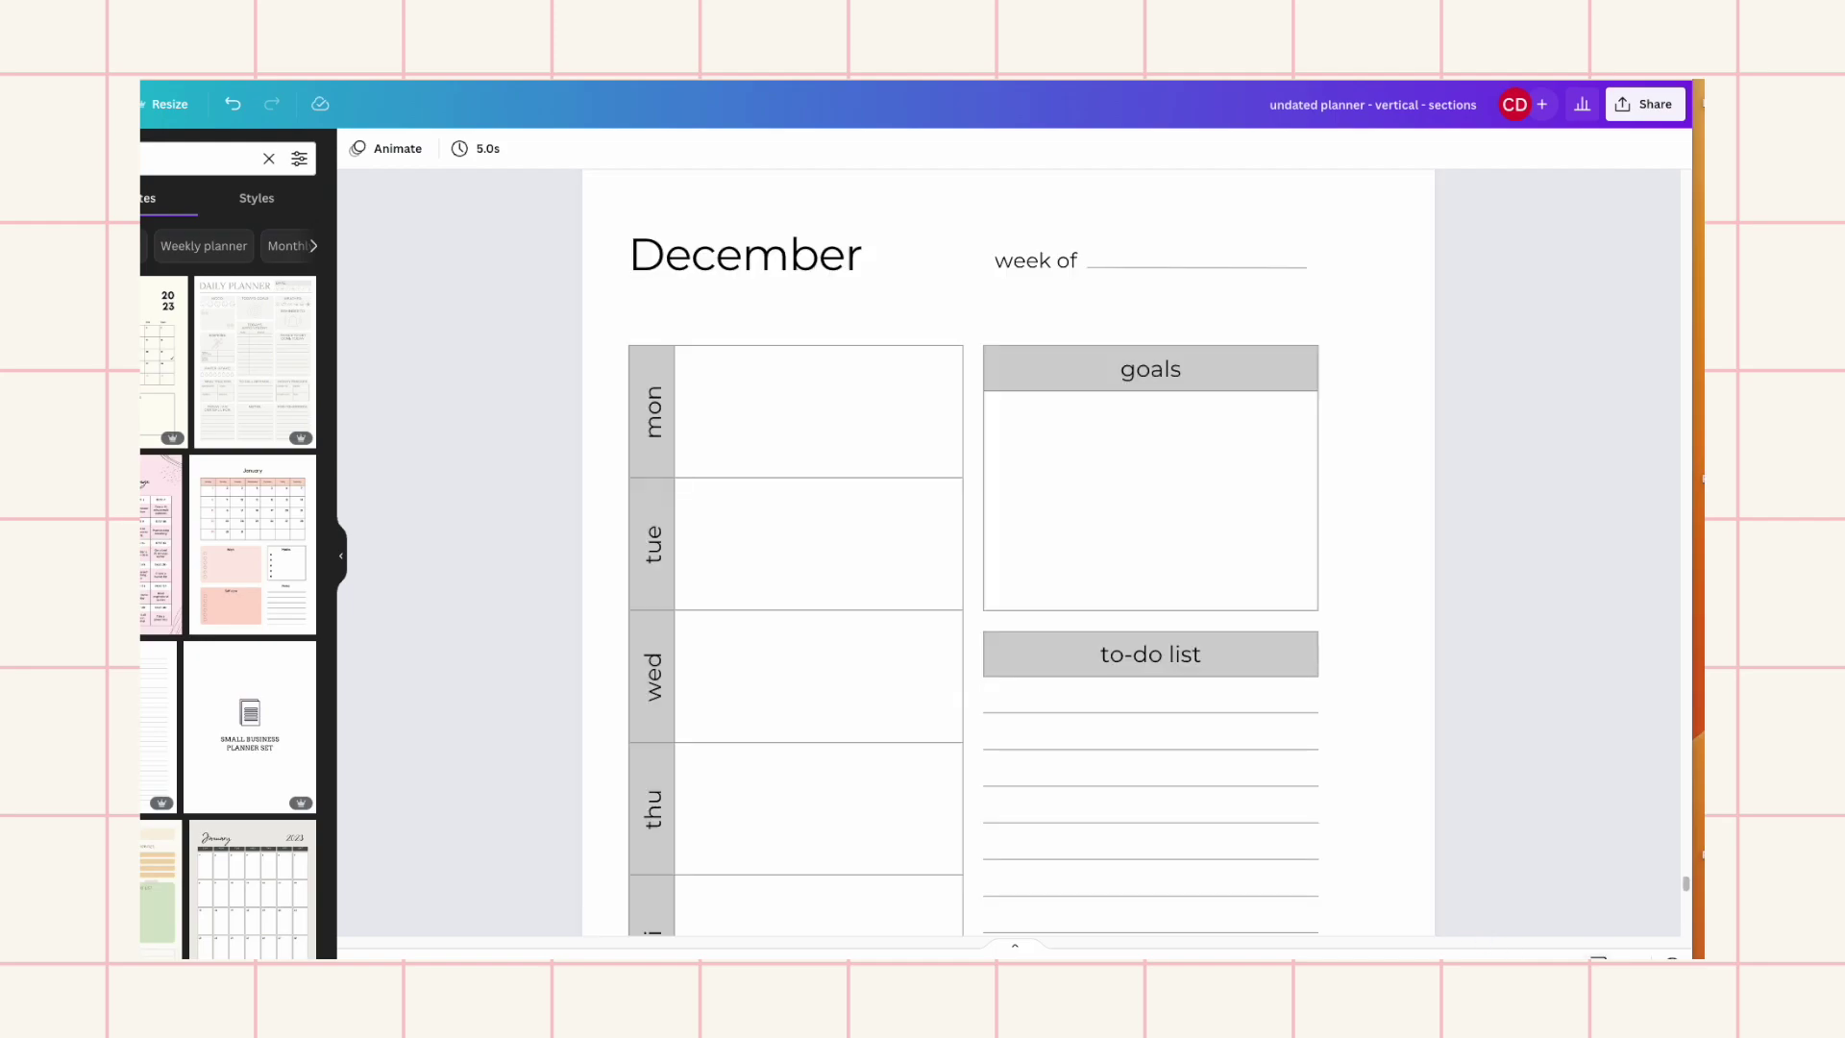
In Grid view, add four blank pages 77–80 and select page 76
{"action": "left_click", "coordinate": [1598, 958]}
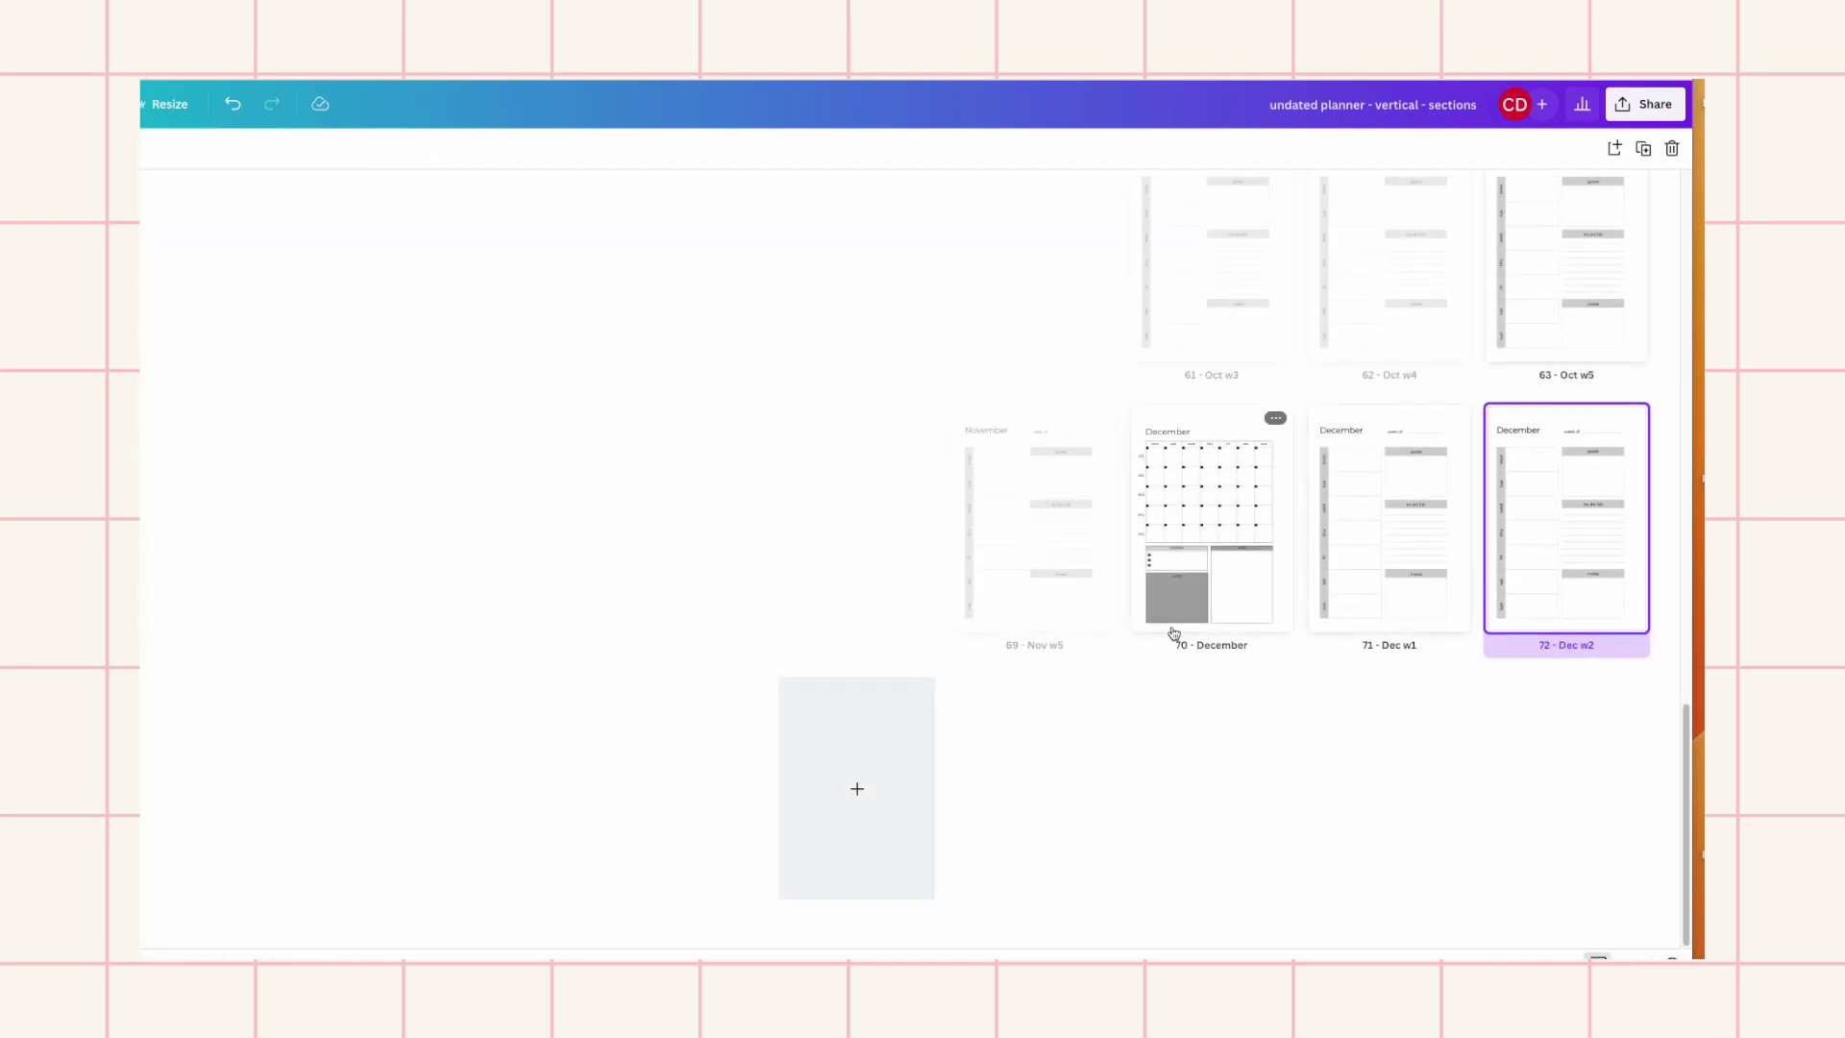
{"action": "left_click", "coordinate": [858, 786]}
{"action": "left_click", "coordinate": [1032, 793]}
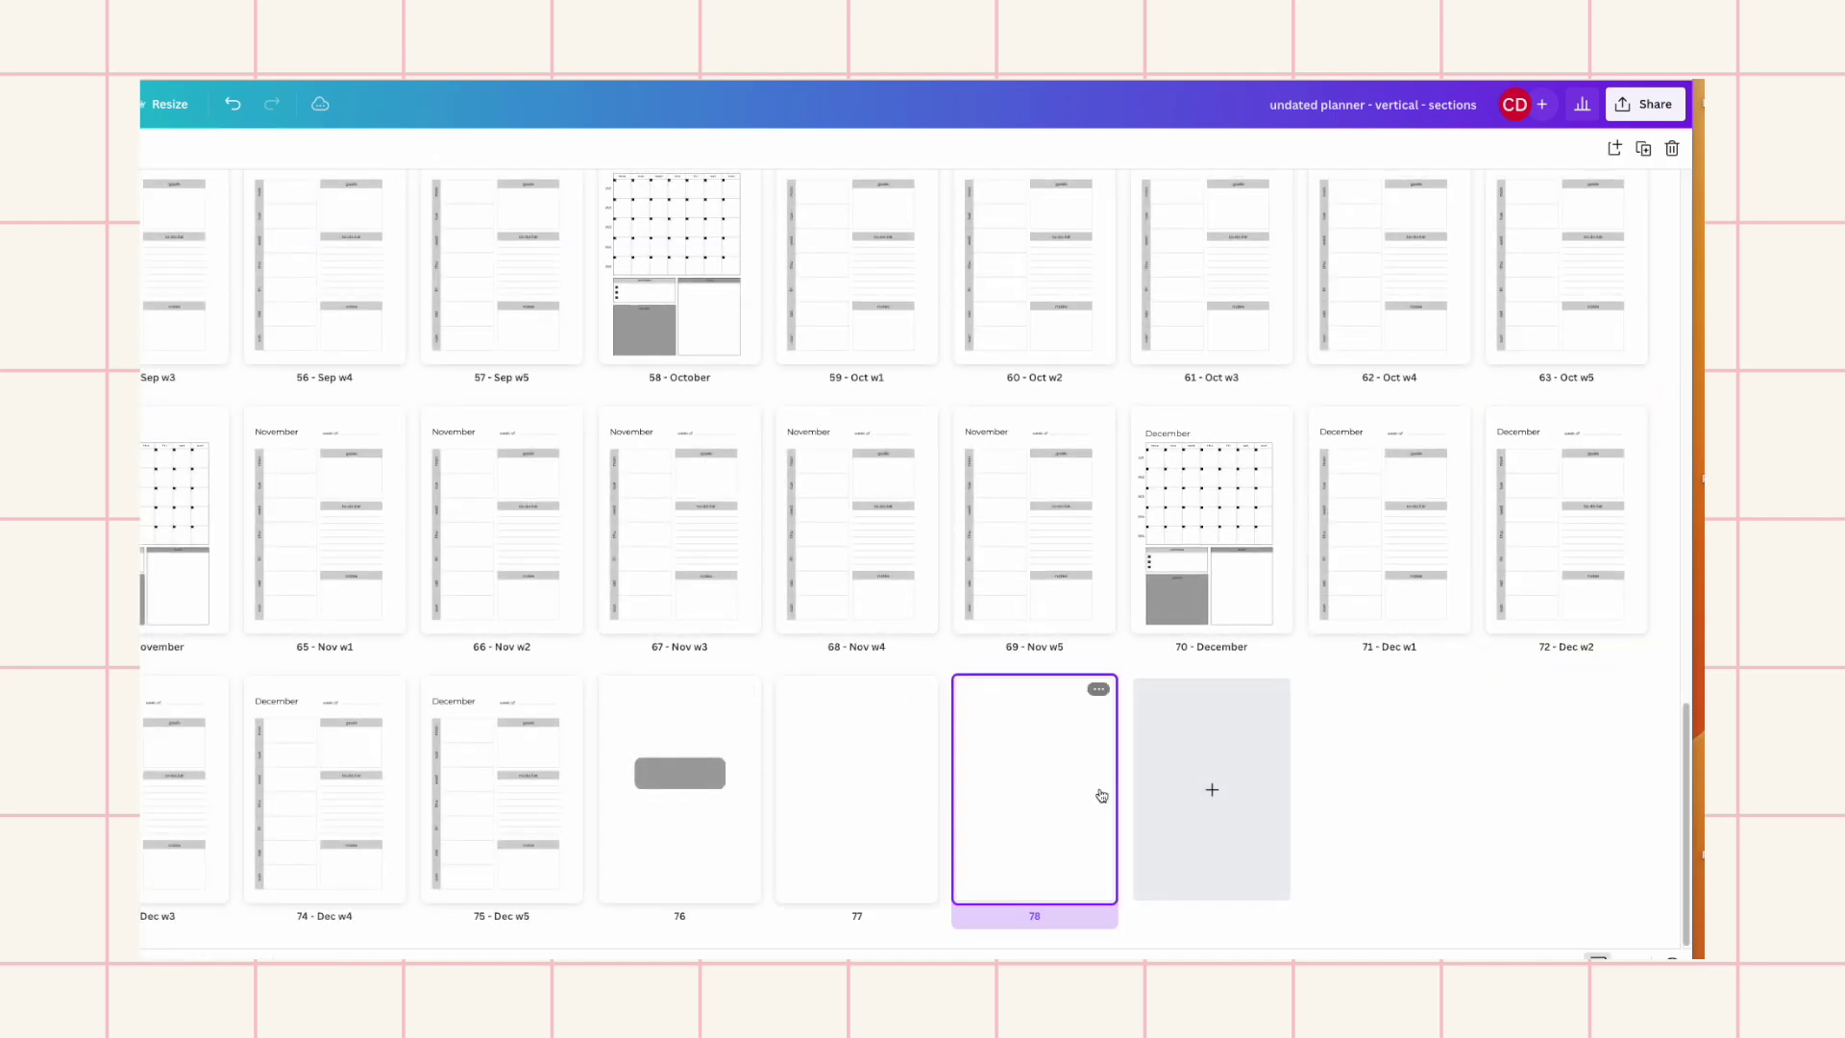
{"action": "left_click", "coordinate": [1212, 794]}
{"action": "left_click", "coordinate": [1390, 793]}
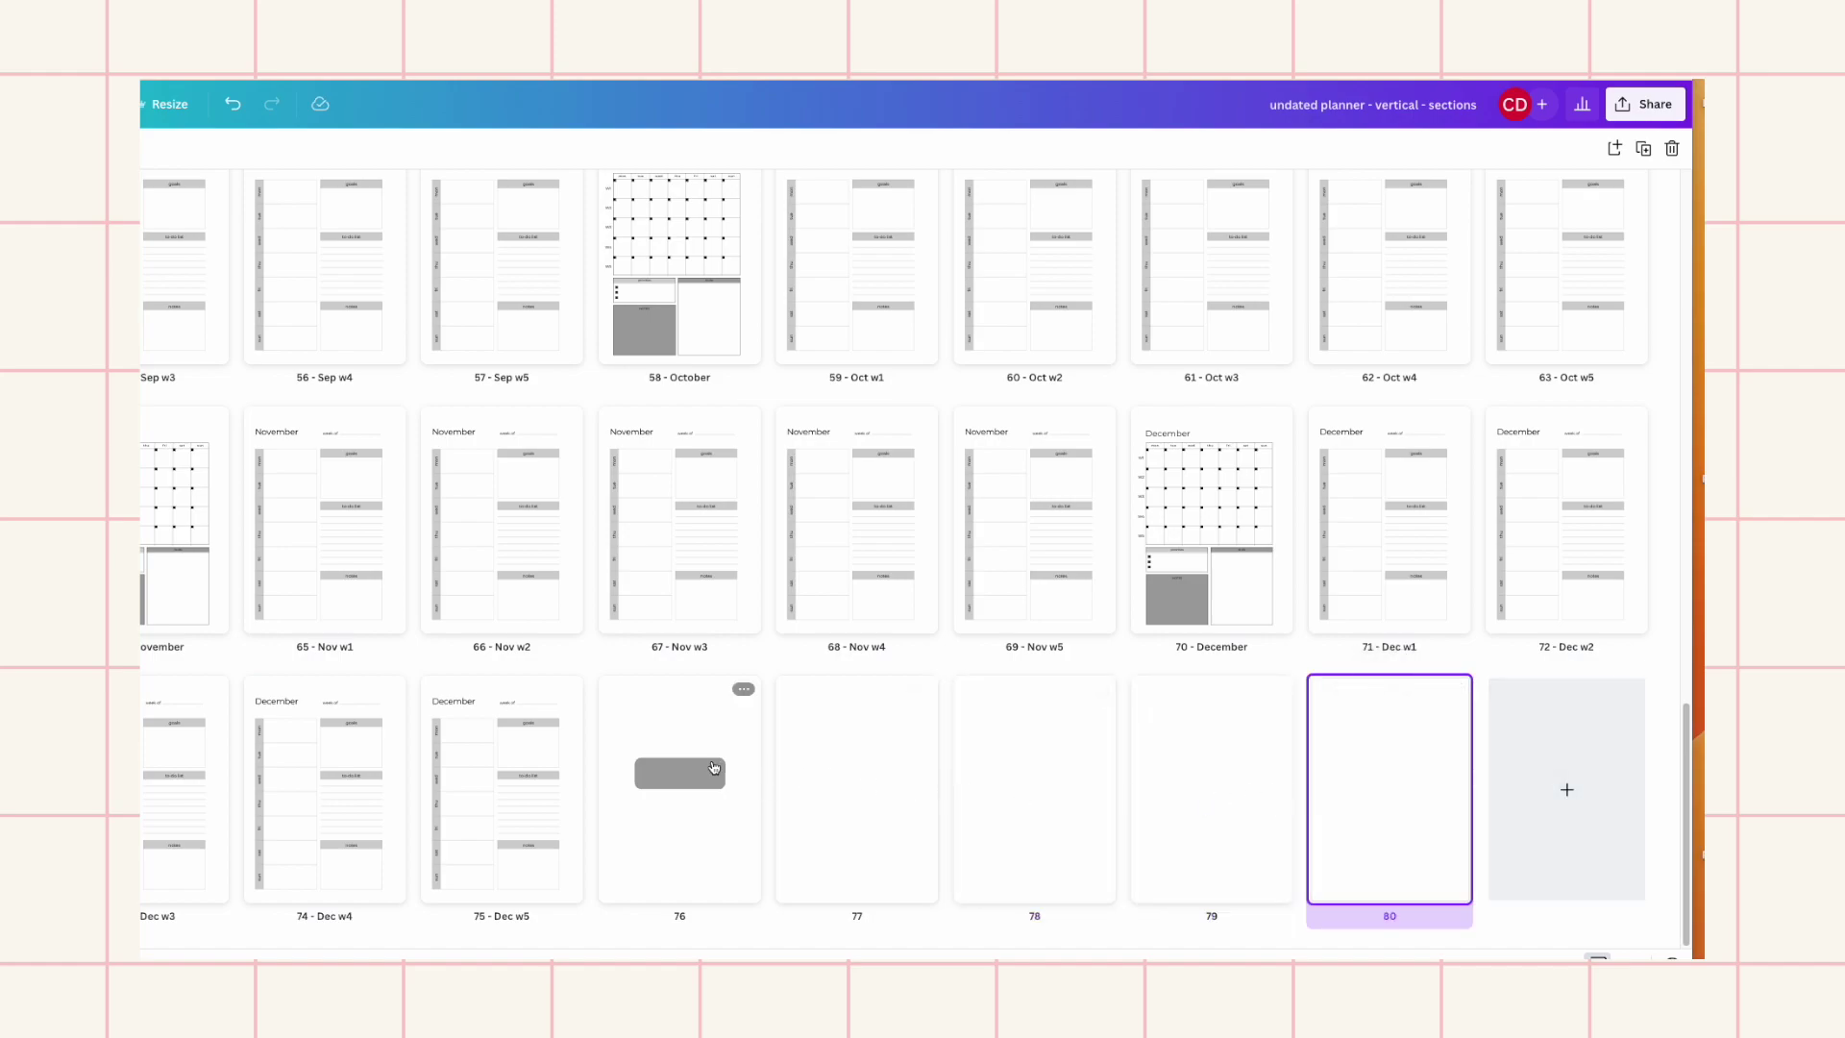
{"action": "left_click", "coordinate": [695, 771]}
Add a number 1 text box centred on page 76's grey button and copy the button
{"action": "double_click", "coordinate": [690, 775]}
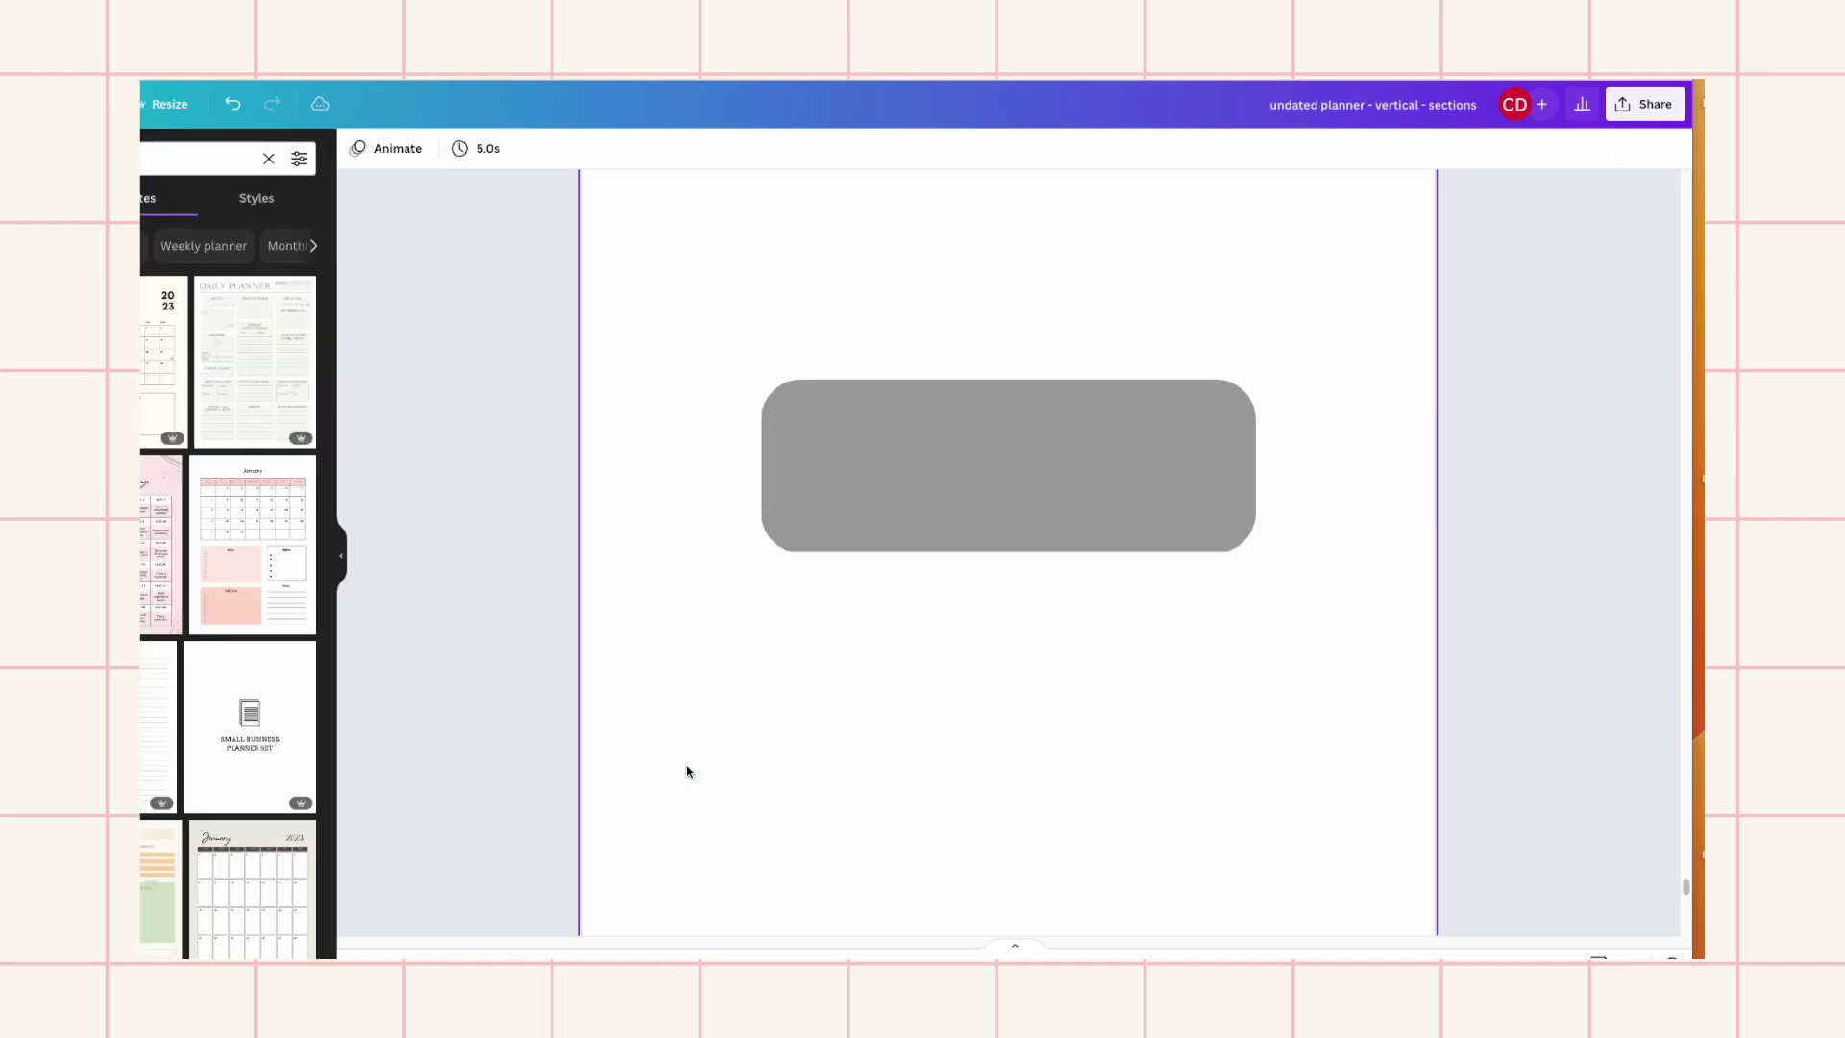
{"action": "left_click", "coordinate": [949, 492]}
{"action": "key", "text": "t"}
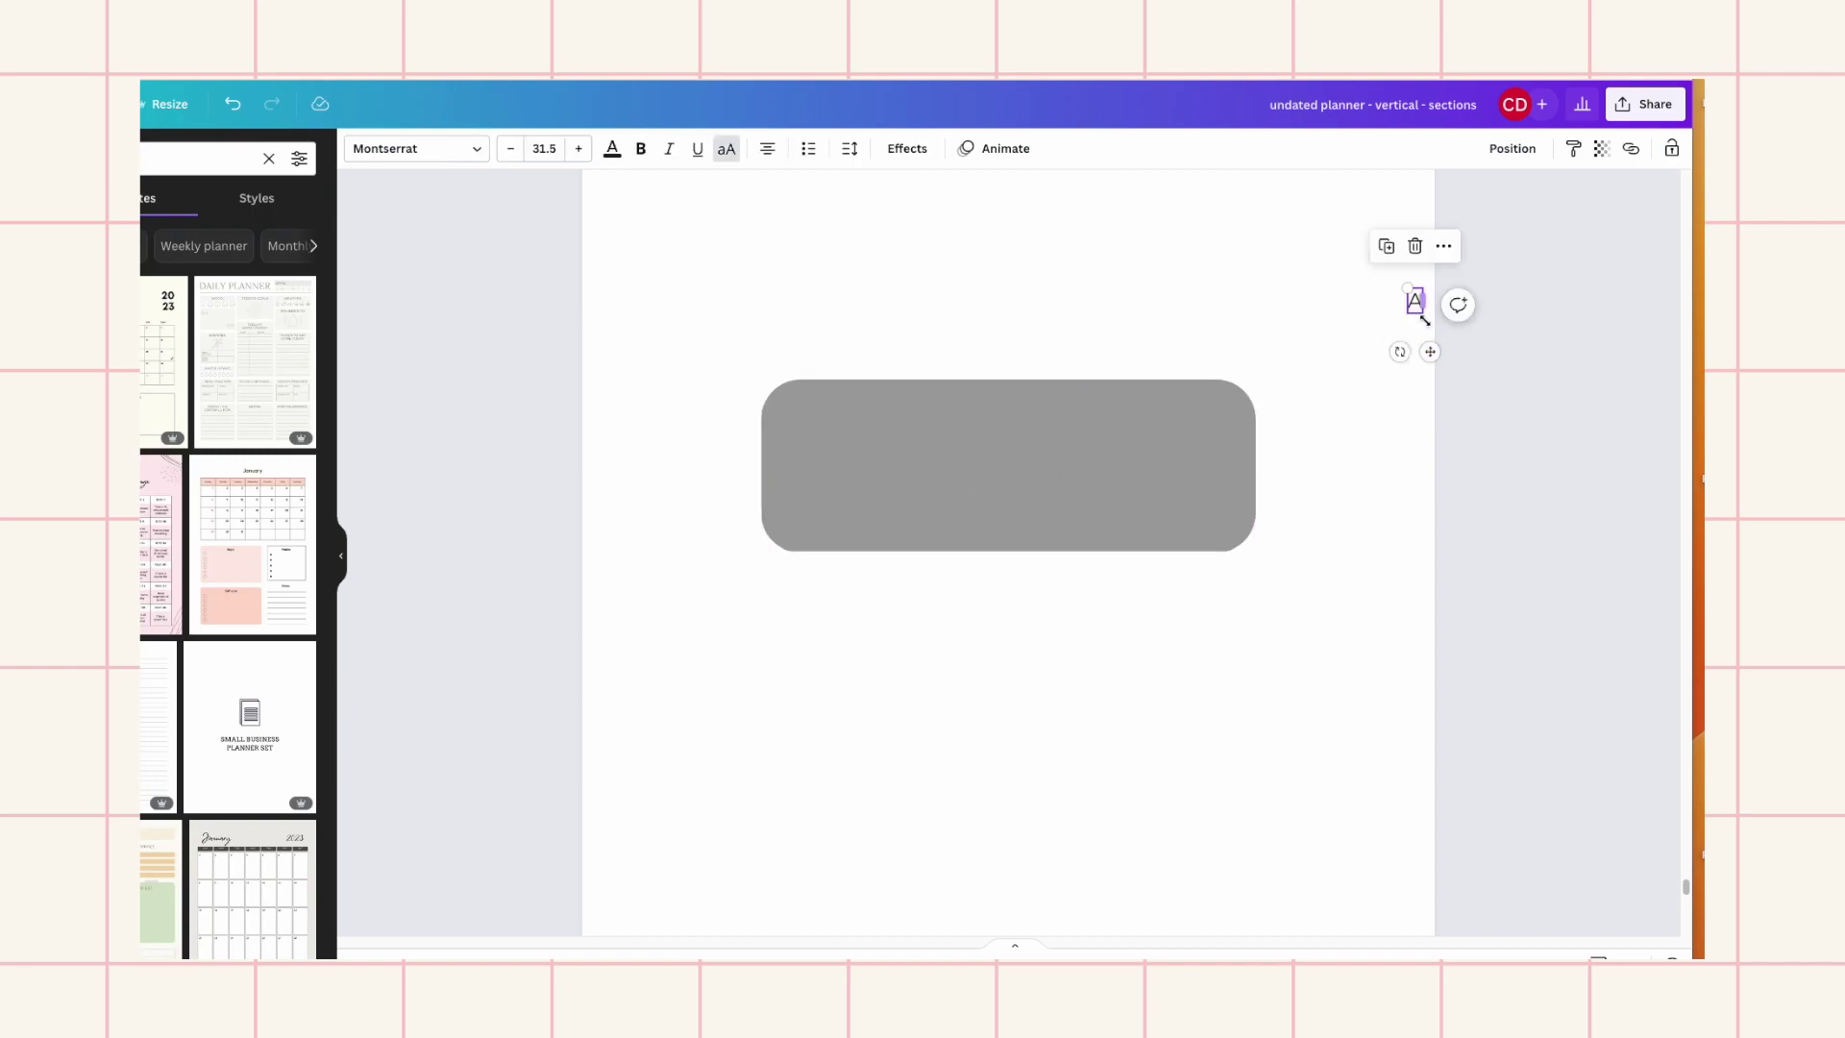
{"action": "left_click_drag", "start_coordinate": [1420, 309], "coordinate": [1003, 462]}
{"action": "double_click", "coordinate": [1003, 462]}
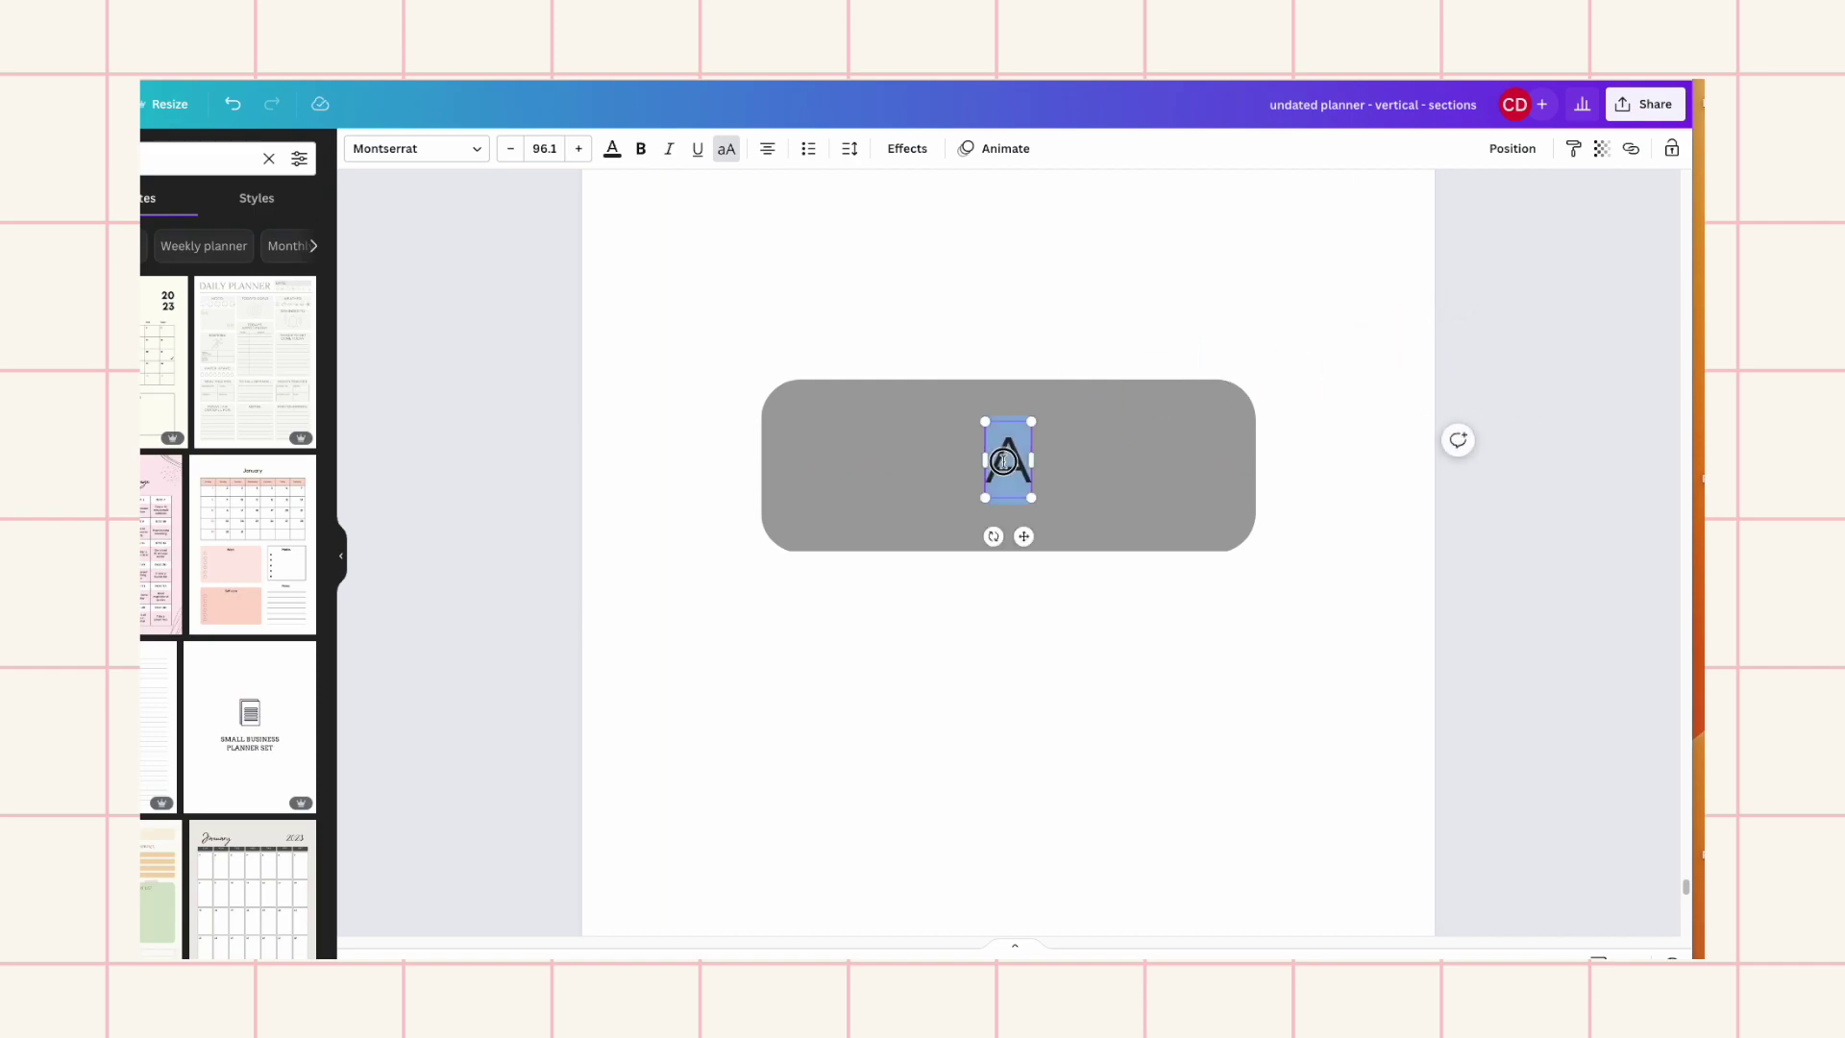
{"action": "type", "text": "1"}
{"action": "left_click", "coordinate": [1219, 615]}
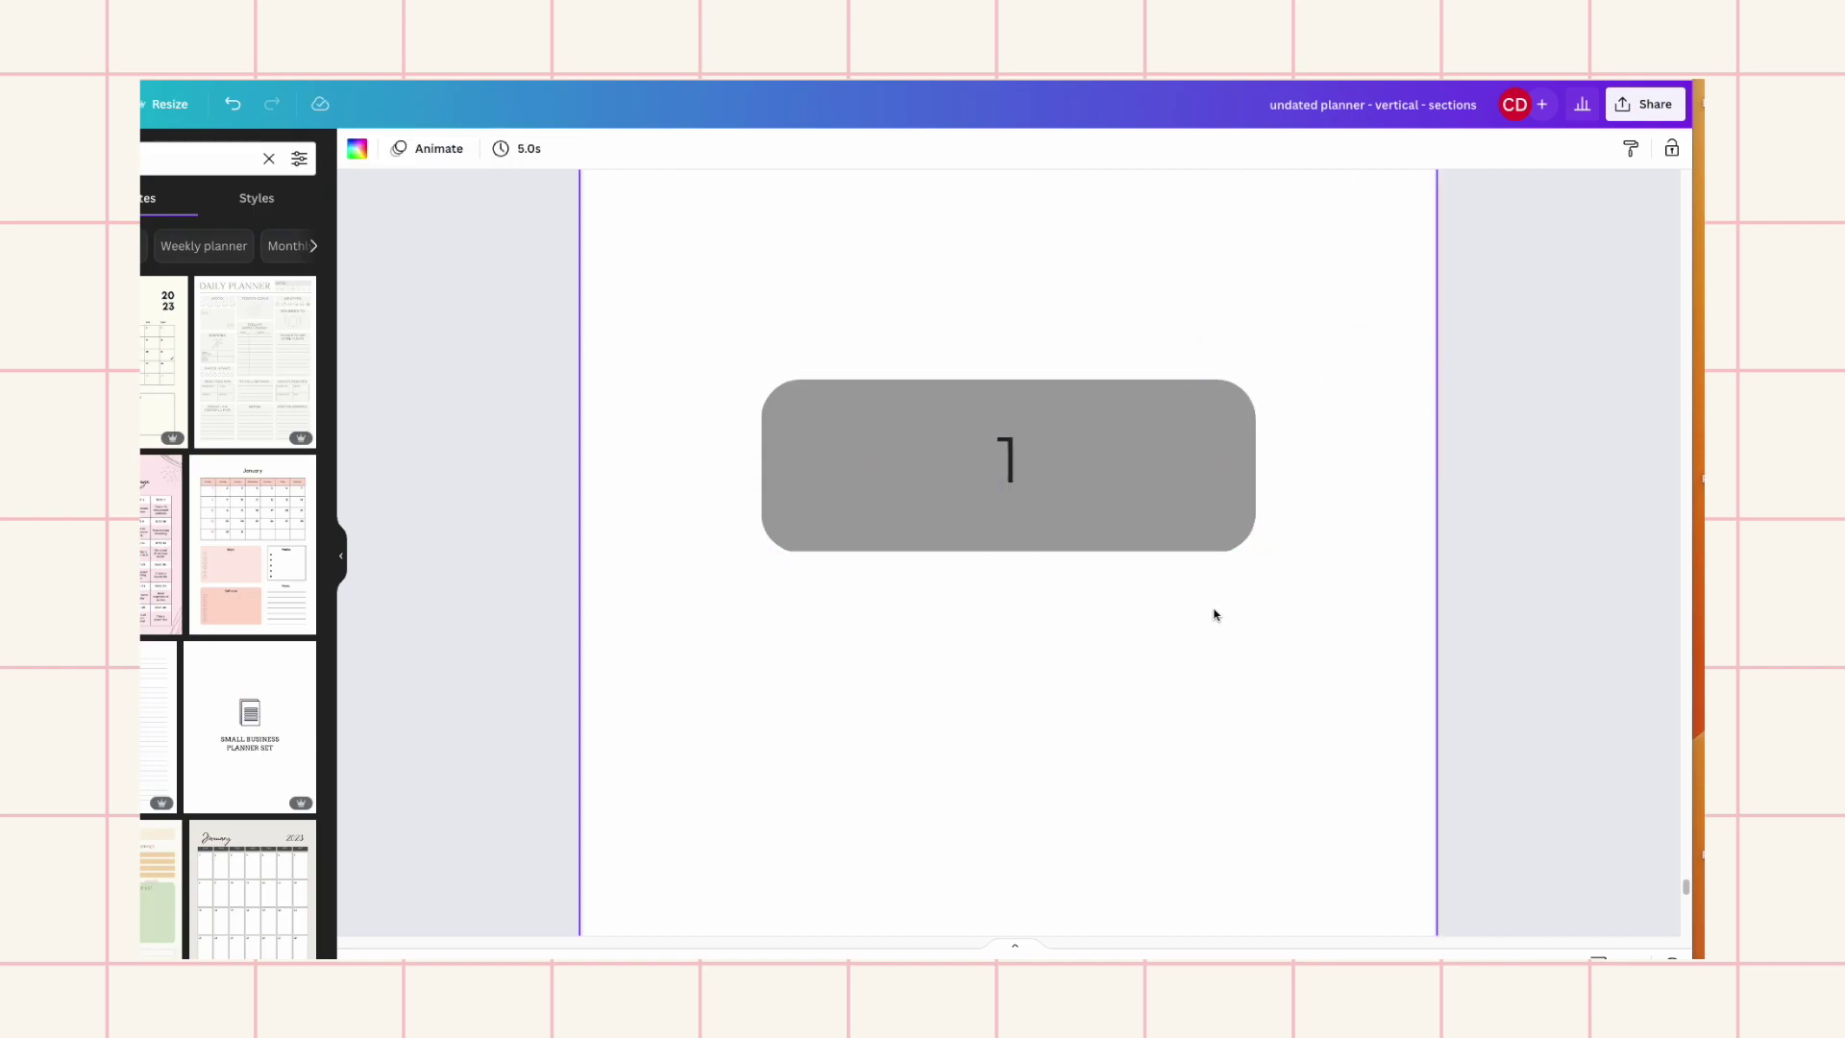
{"action": "left_click_drag", "start_coordinate": [730, 309], "coordinate": [1309, 684]}
{"action": "key", "text": "Delete"}
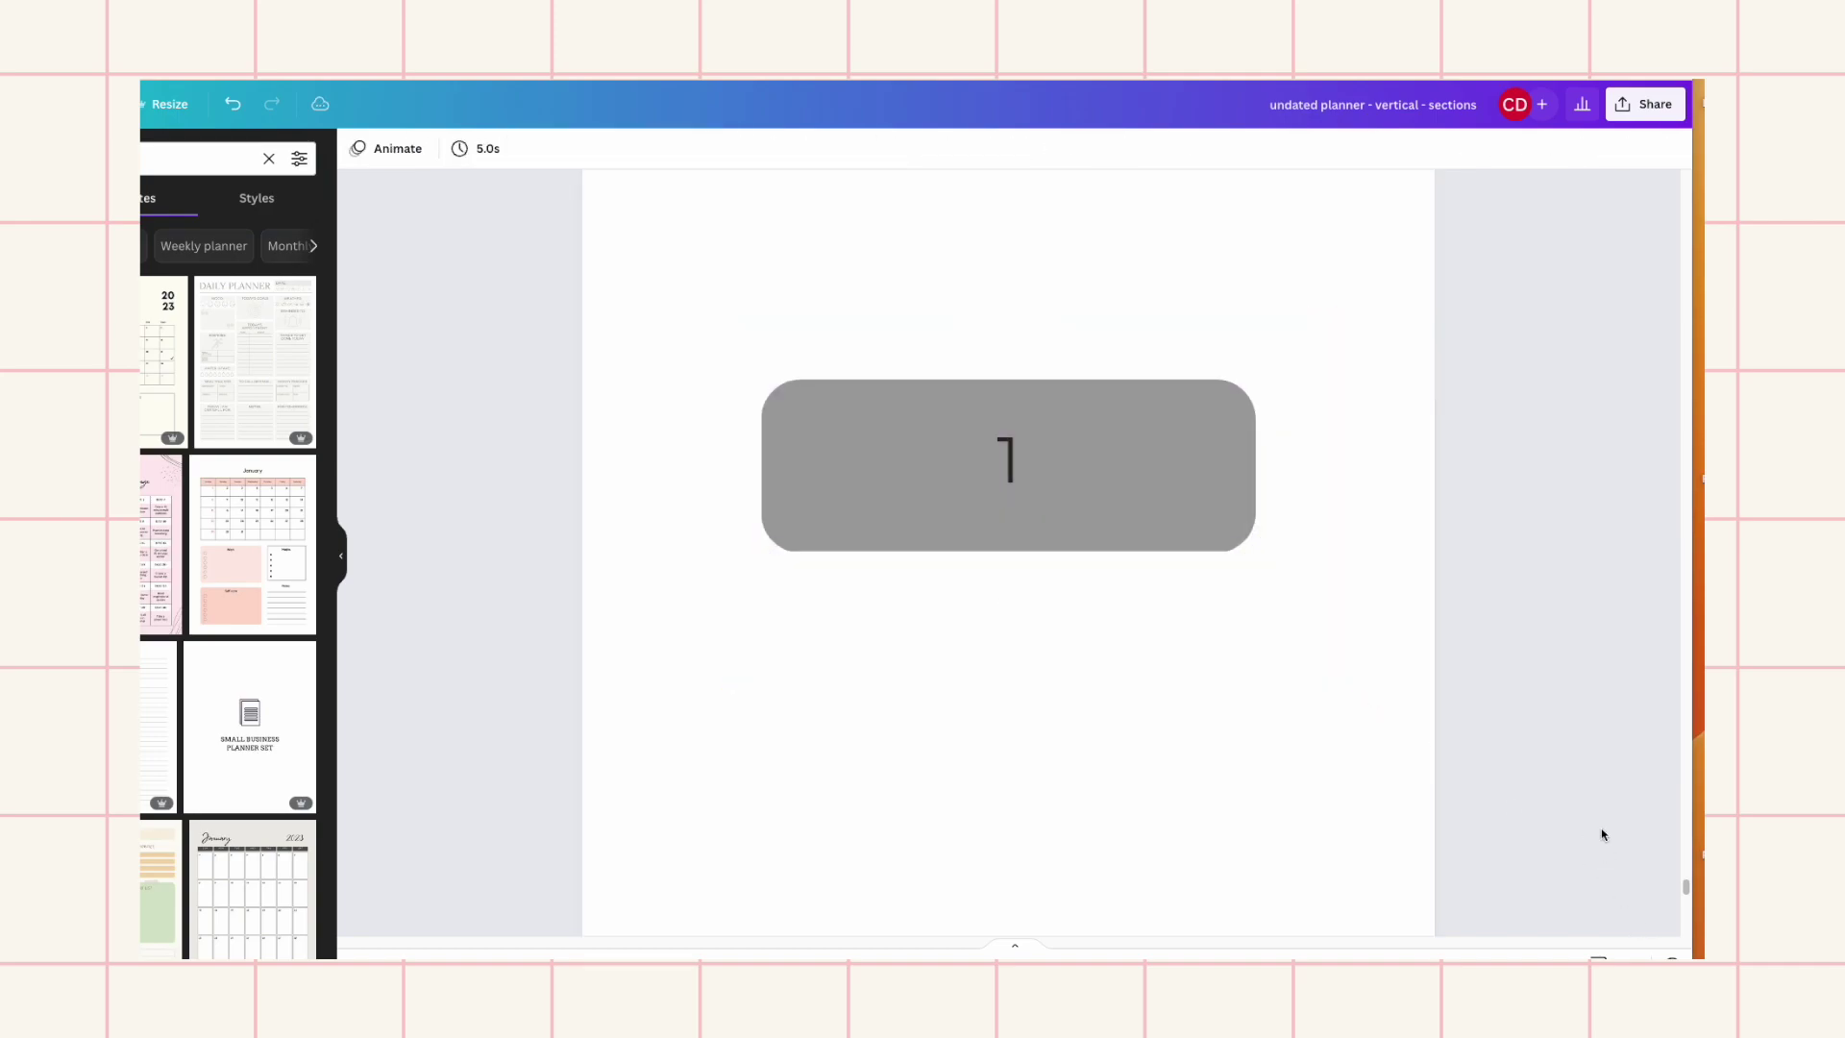
Paste the numbered button onto page 77 and change its number to 2
{"action": "scroll", "coordinate": [1585, 865], "scroll_direction": "down", "scroll_amount": 5}
{"action": "scroll", "coordinate": [1446, 836], "scroll_direction": "down", "scroll_amount": 3, "text": "ctrl"}
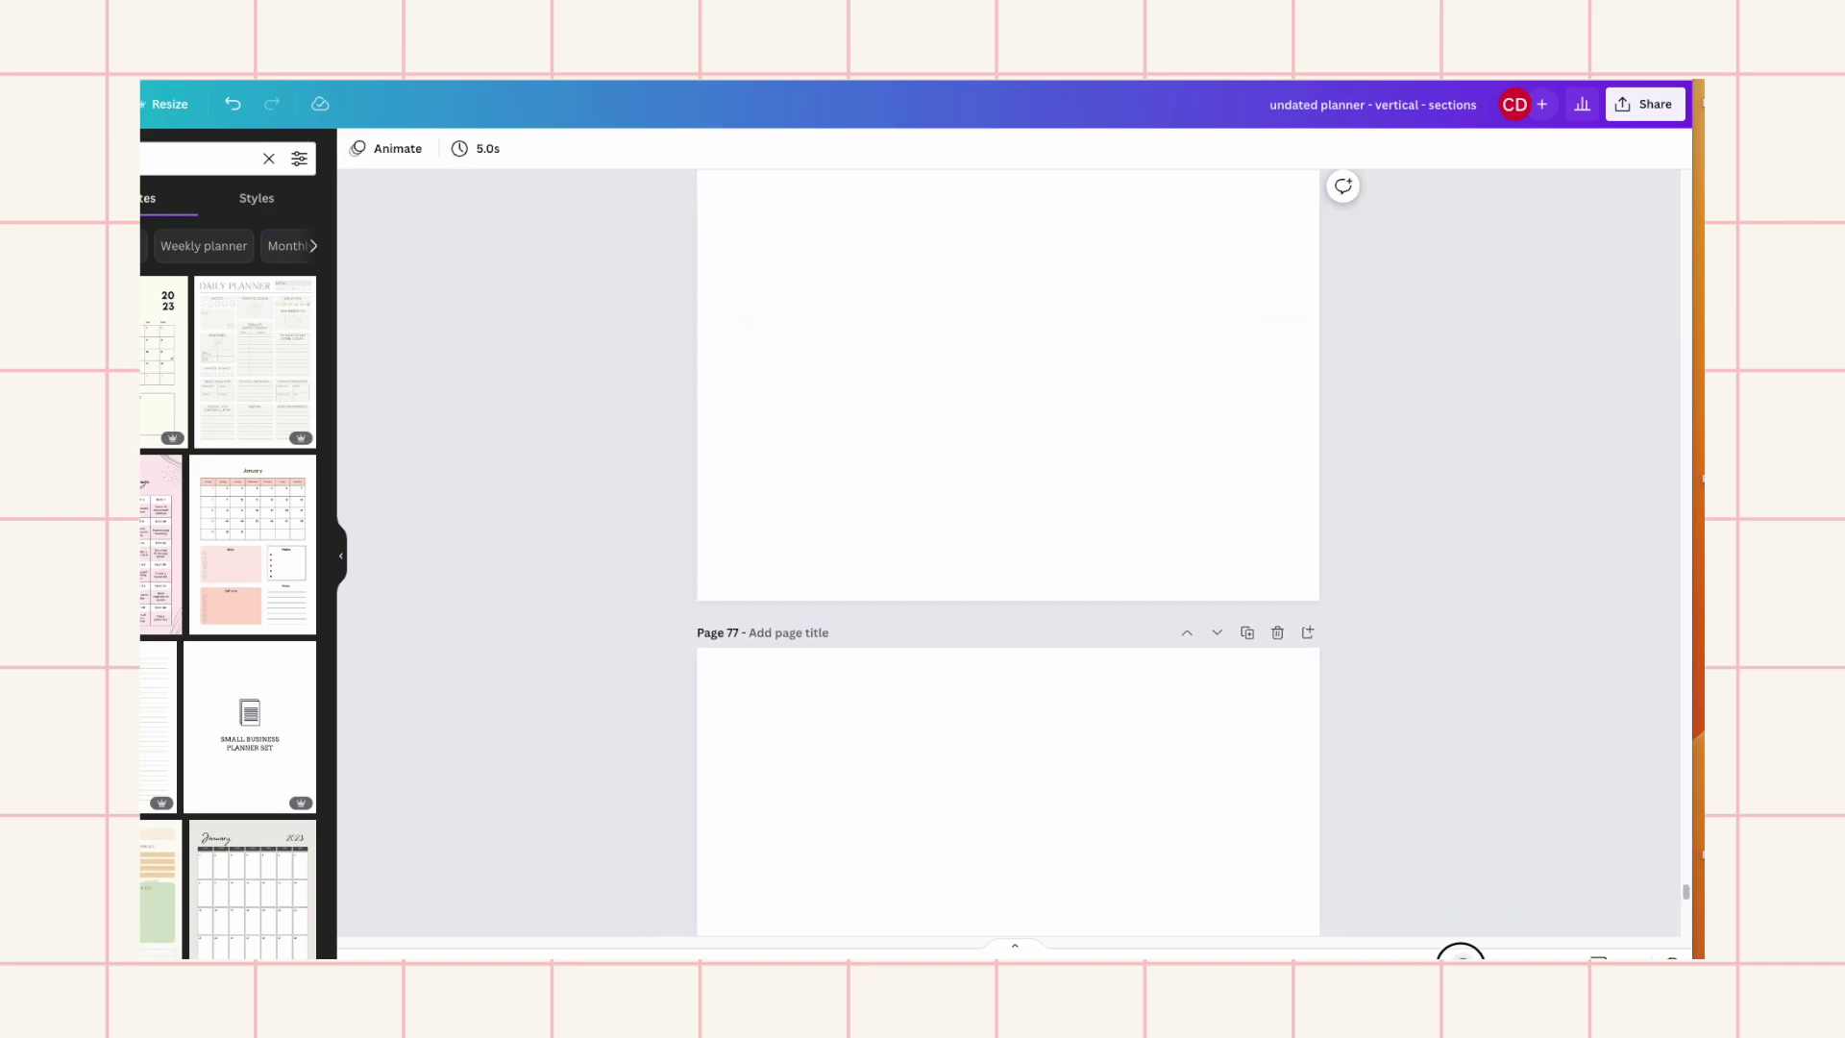
{"action": "scroll", "coordinate": [1449, 811], "scroll_direction": "up", "scroll_amount": 1}
{"action": "scroll", "coordinate": [1426, 807], "scroll_direction": "down", "scroll_amount": 2}
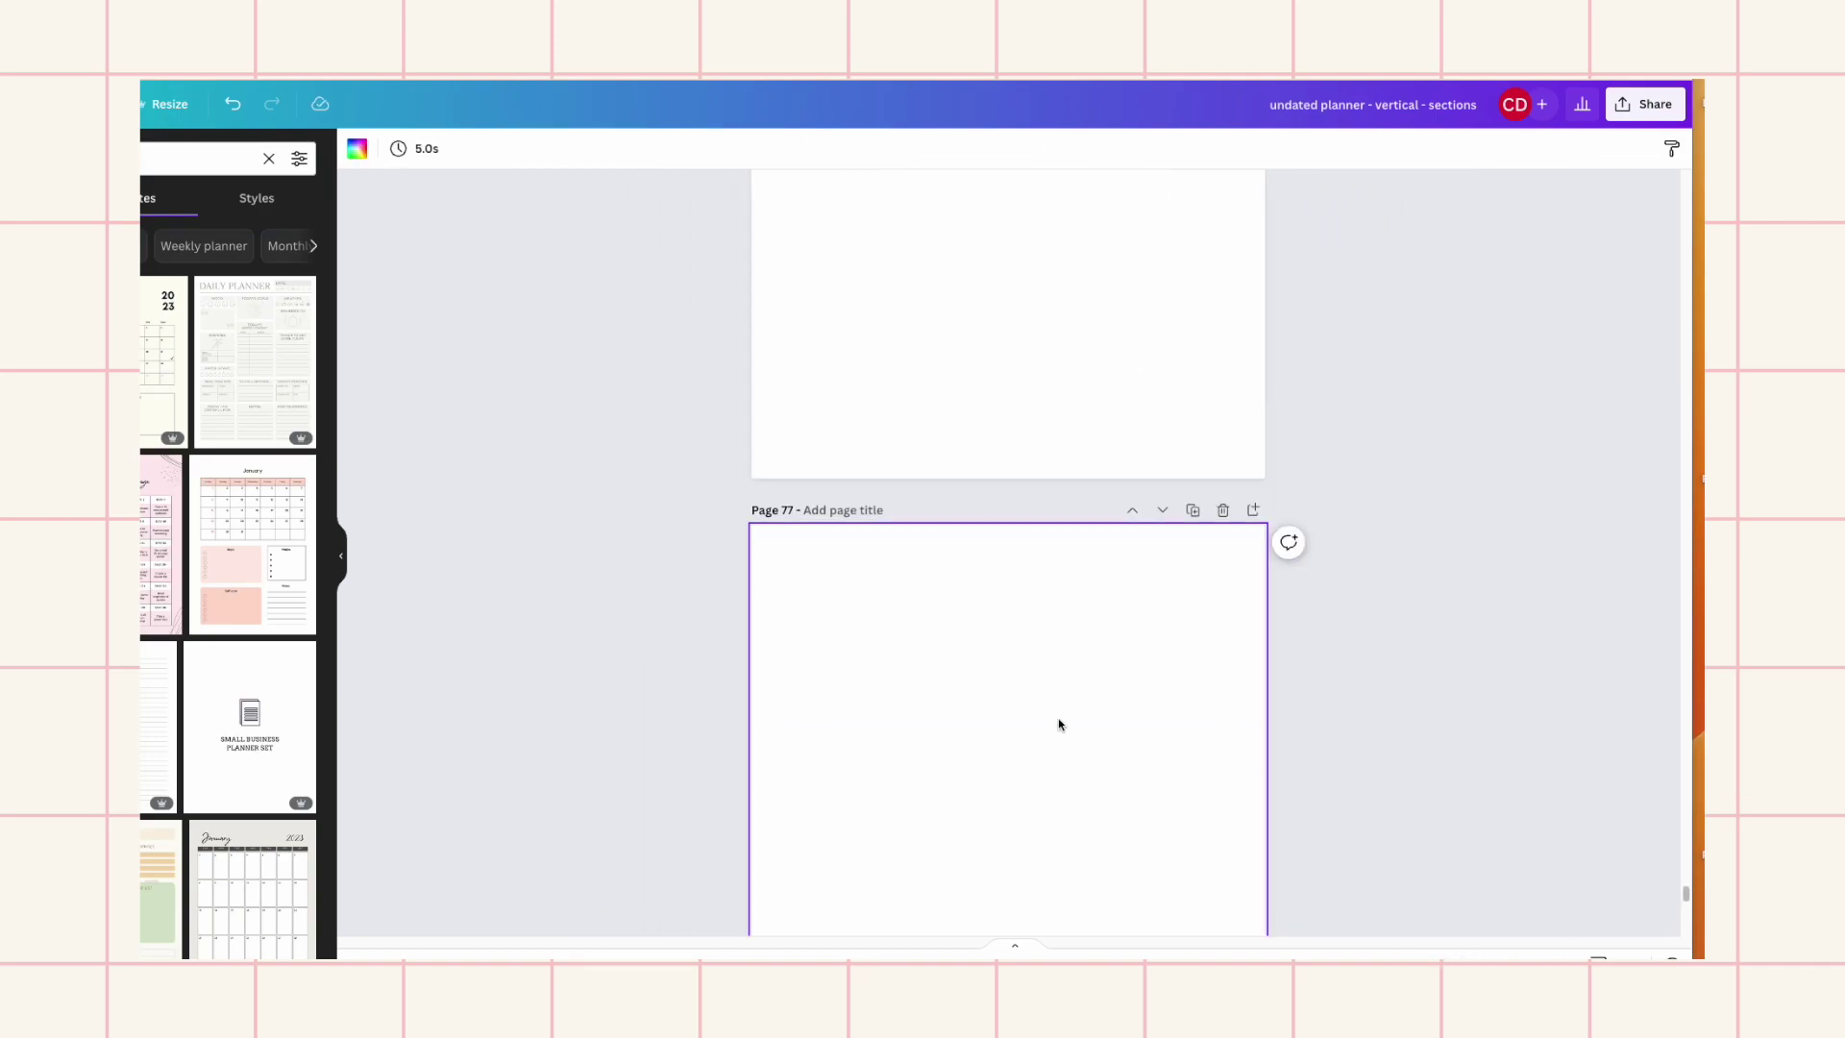
{"action": "key", "text": "ctrl+v"}
{"action": "left_click", "coordinate": [1007, 830]}
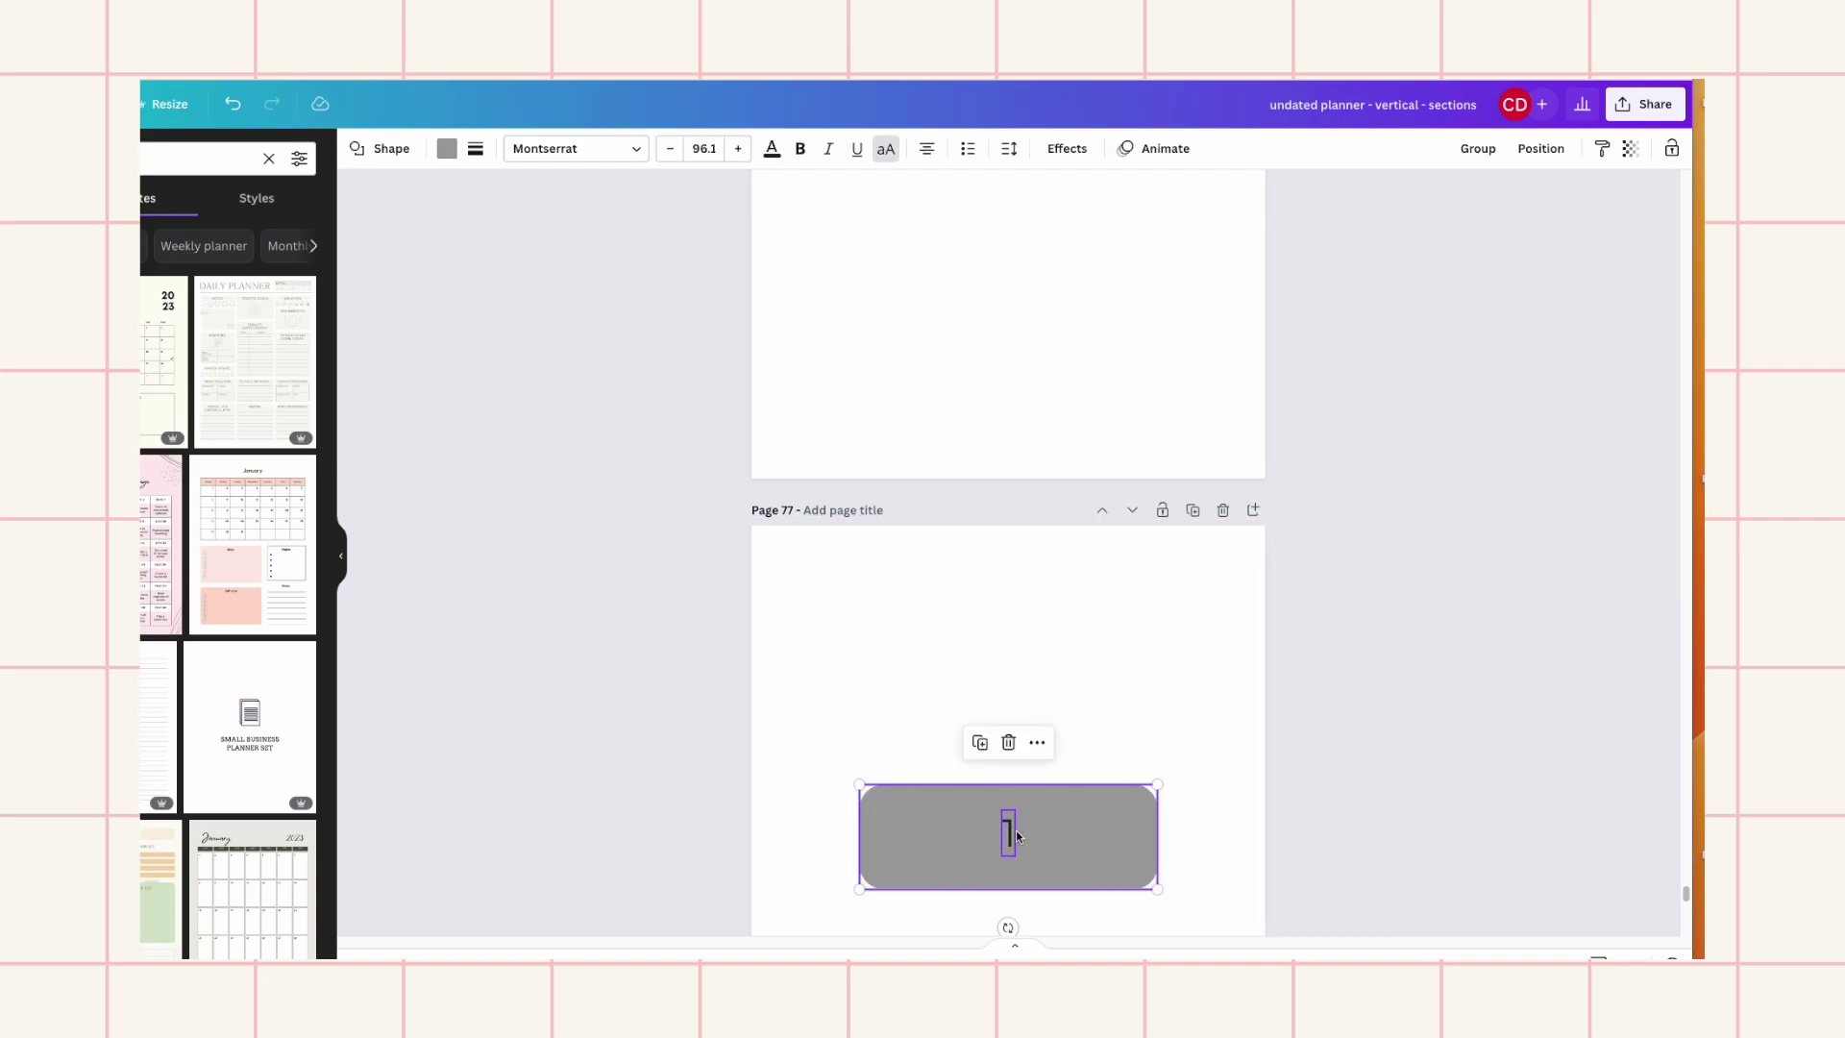
{"action": "left_click", "coordinate": [1008, 832]}
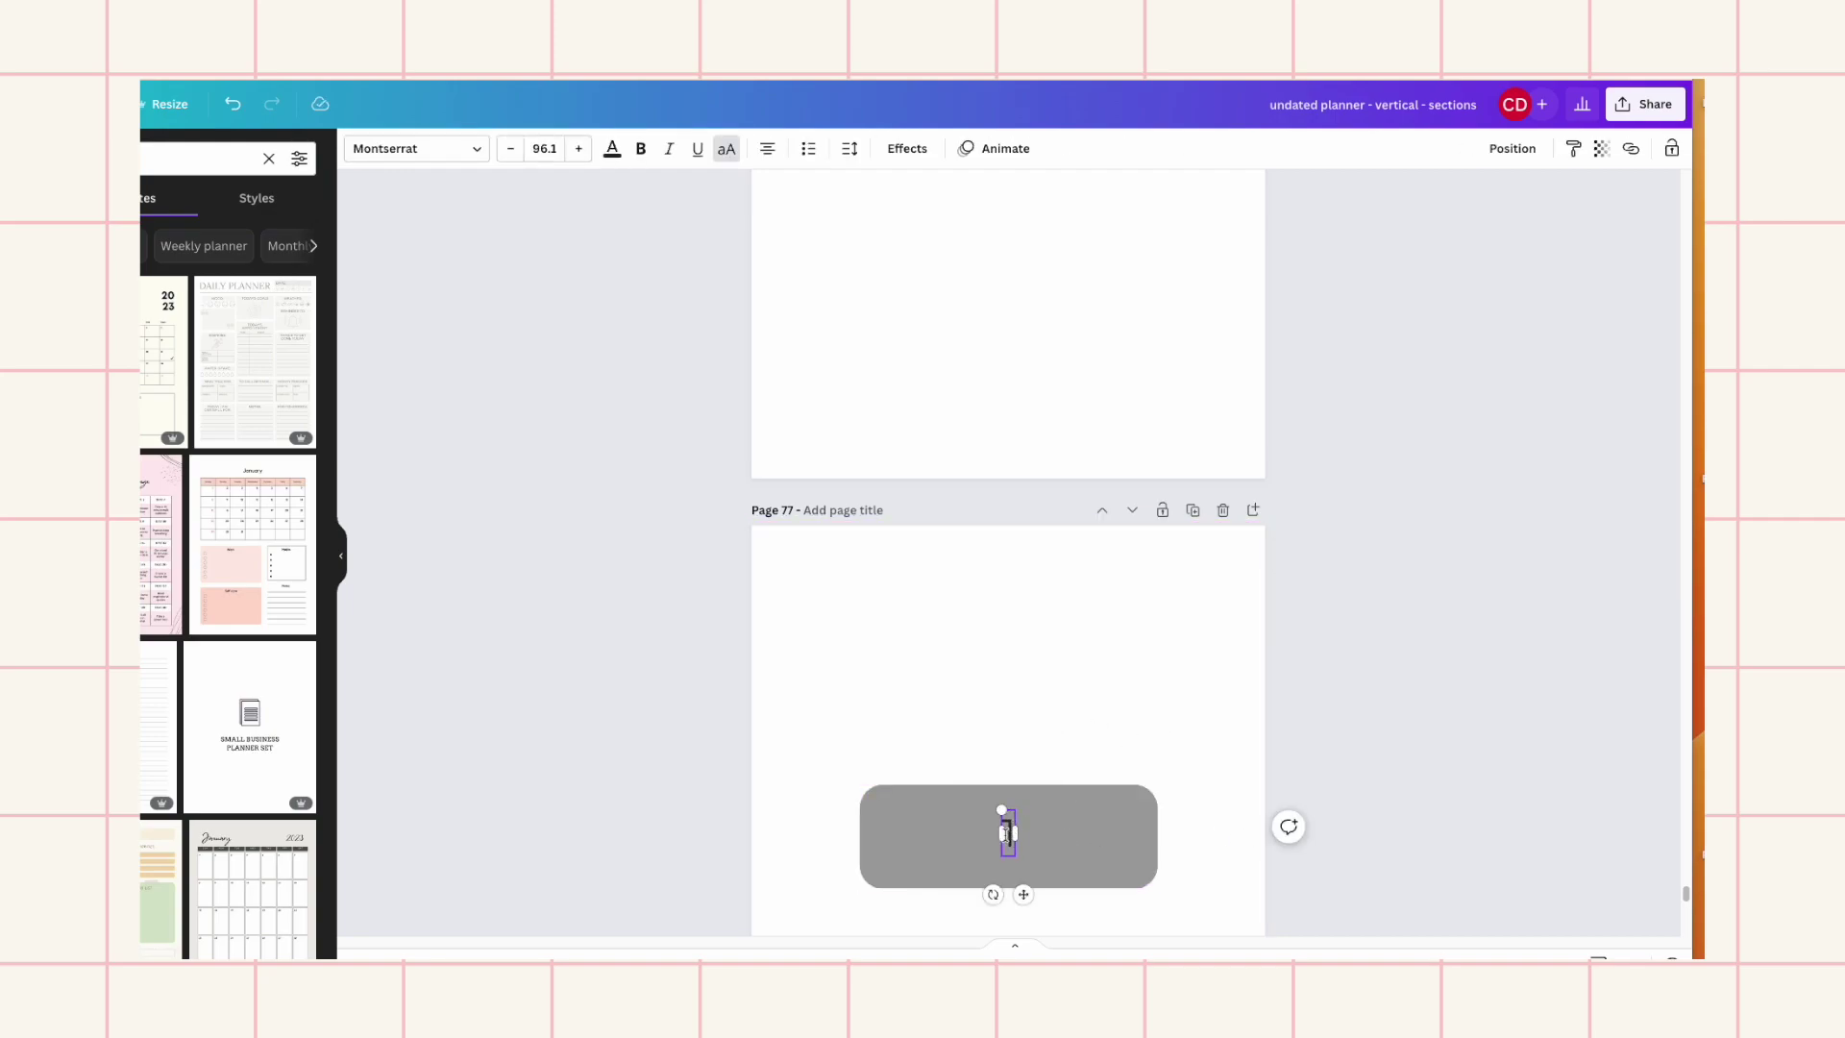
{"action": "type", "text": "2"}
{"action": "left_click", "coordinate": [1177, 632]}
Paste the numbered button onto page 78 and delete its old number 1
{"action": "scroll", "coordinate": [1178, 634], "scroll_direction": "down", "scroll_amount": 10}
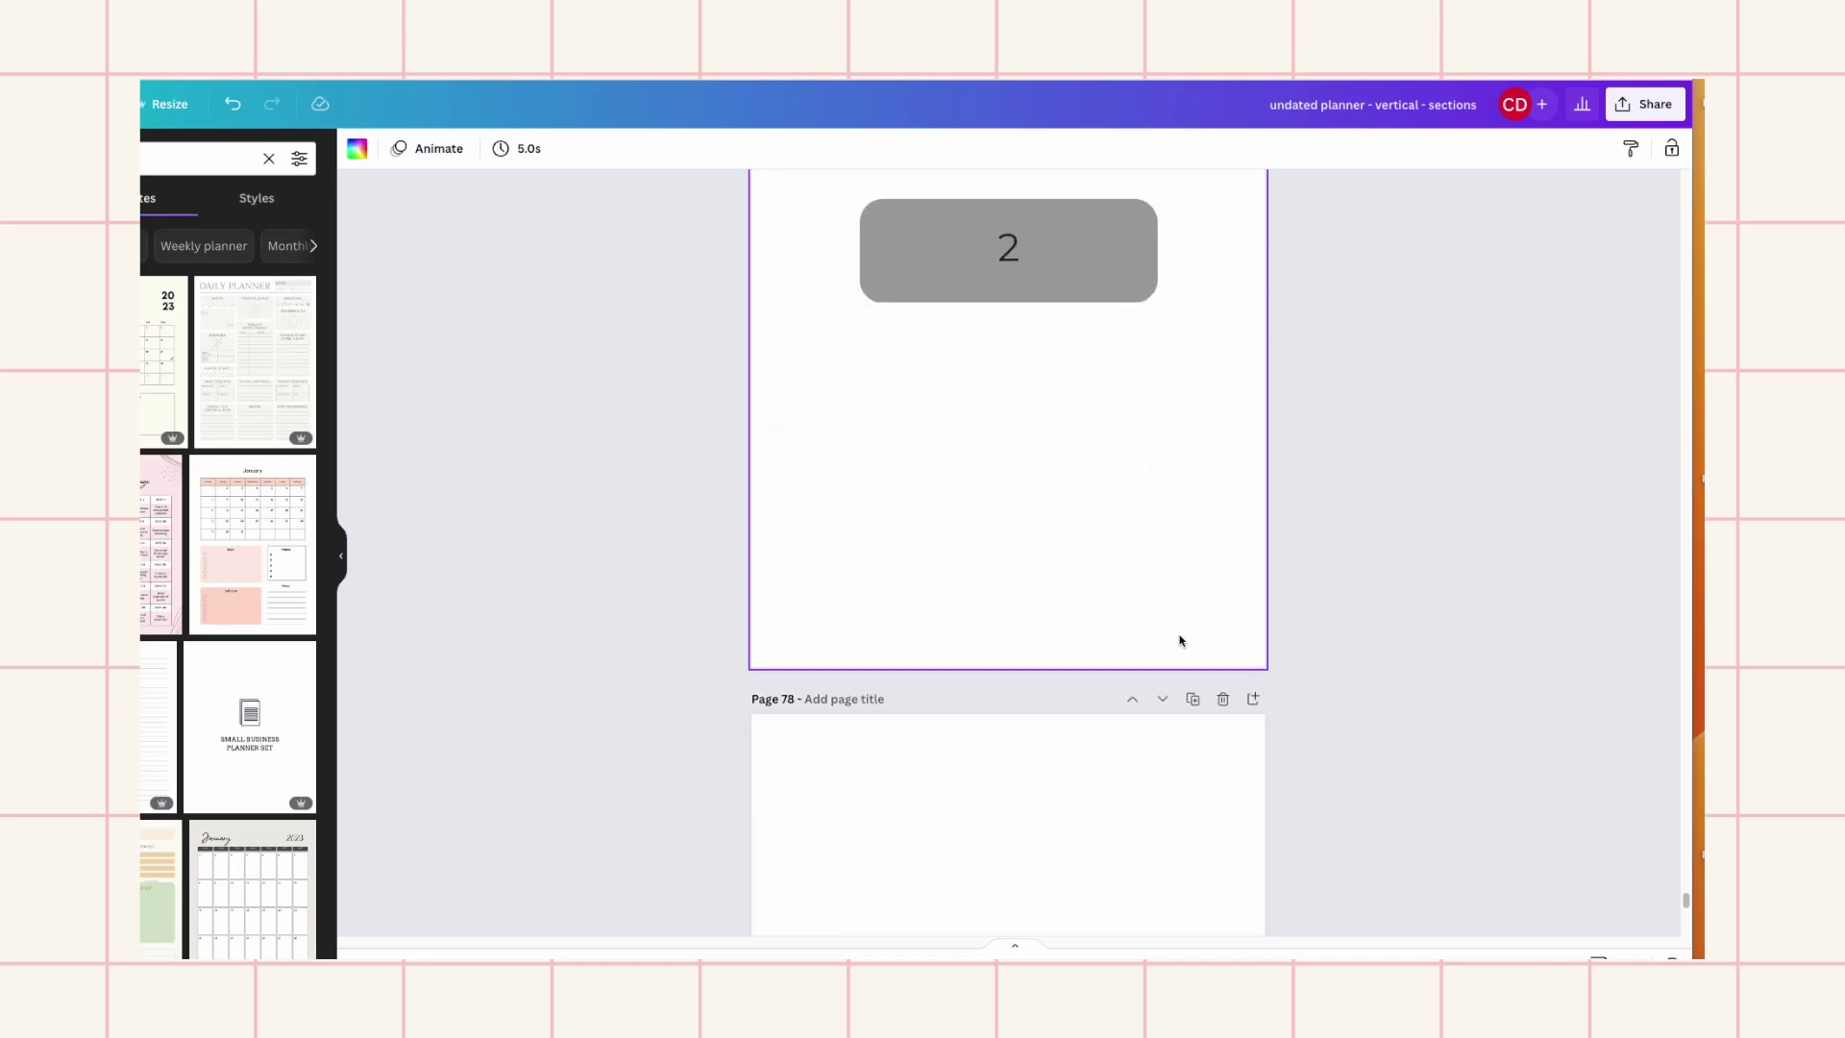
{"action": "left_click", "coordinate": [1140, 745]}
{"action": "key", "text": "ctrl+v"}
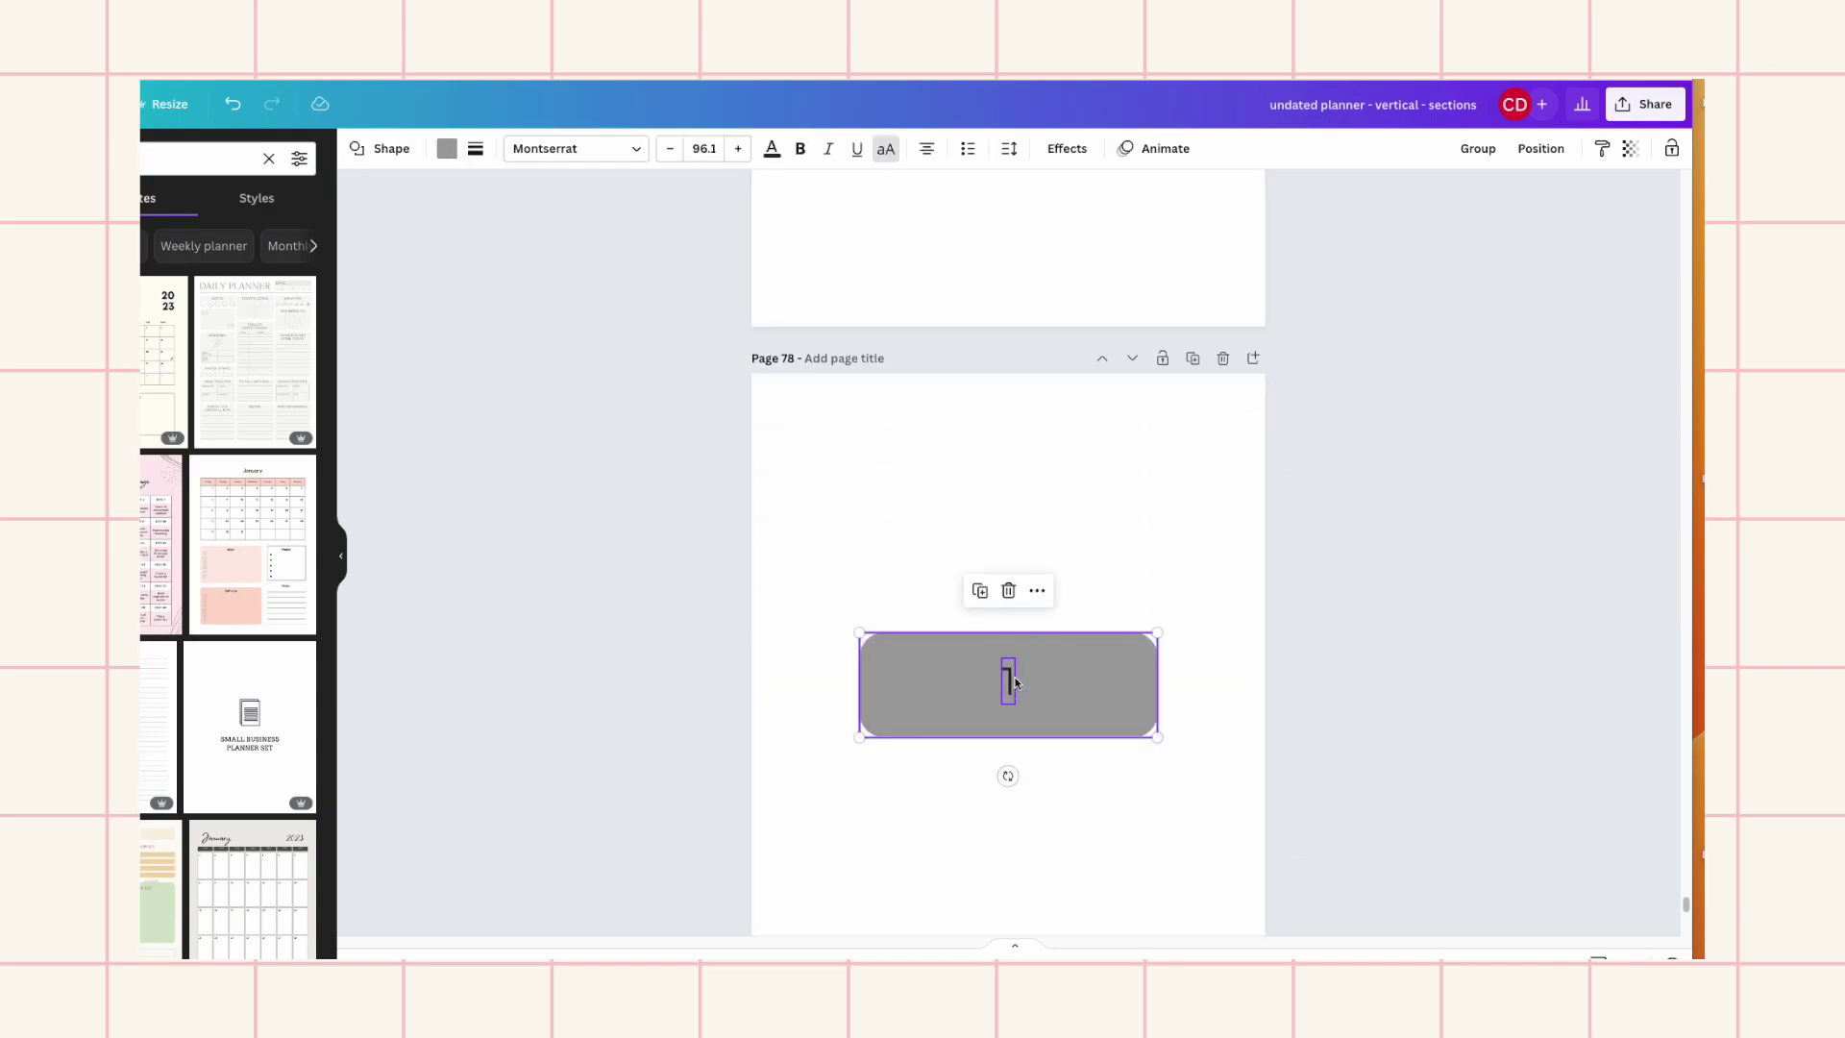
{"action": "left_click", "coordinate": [1017, 689]}
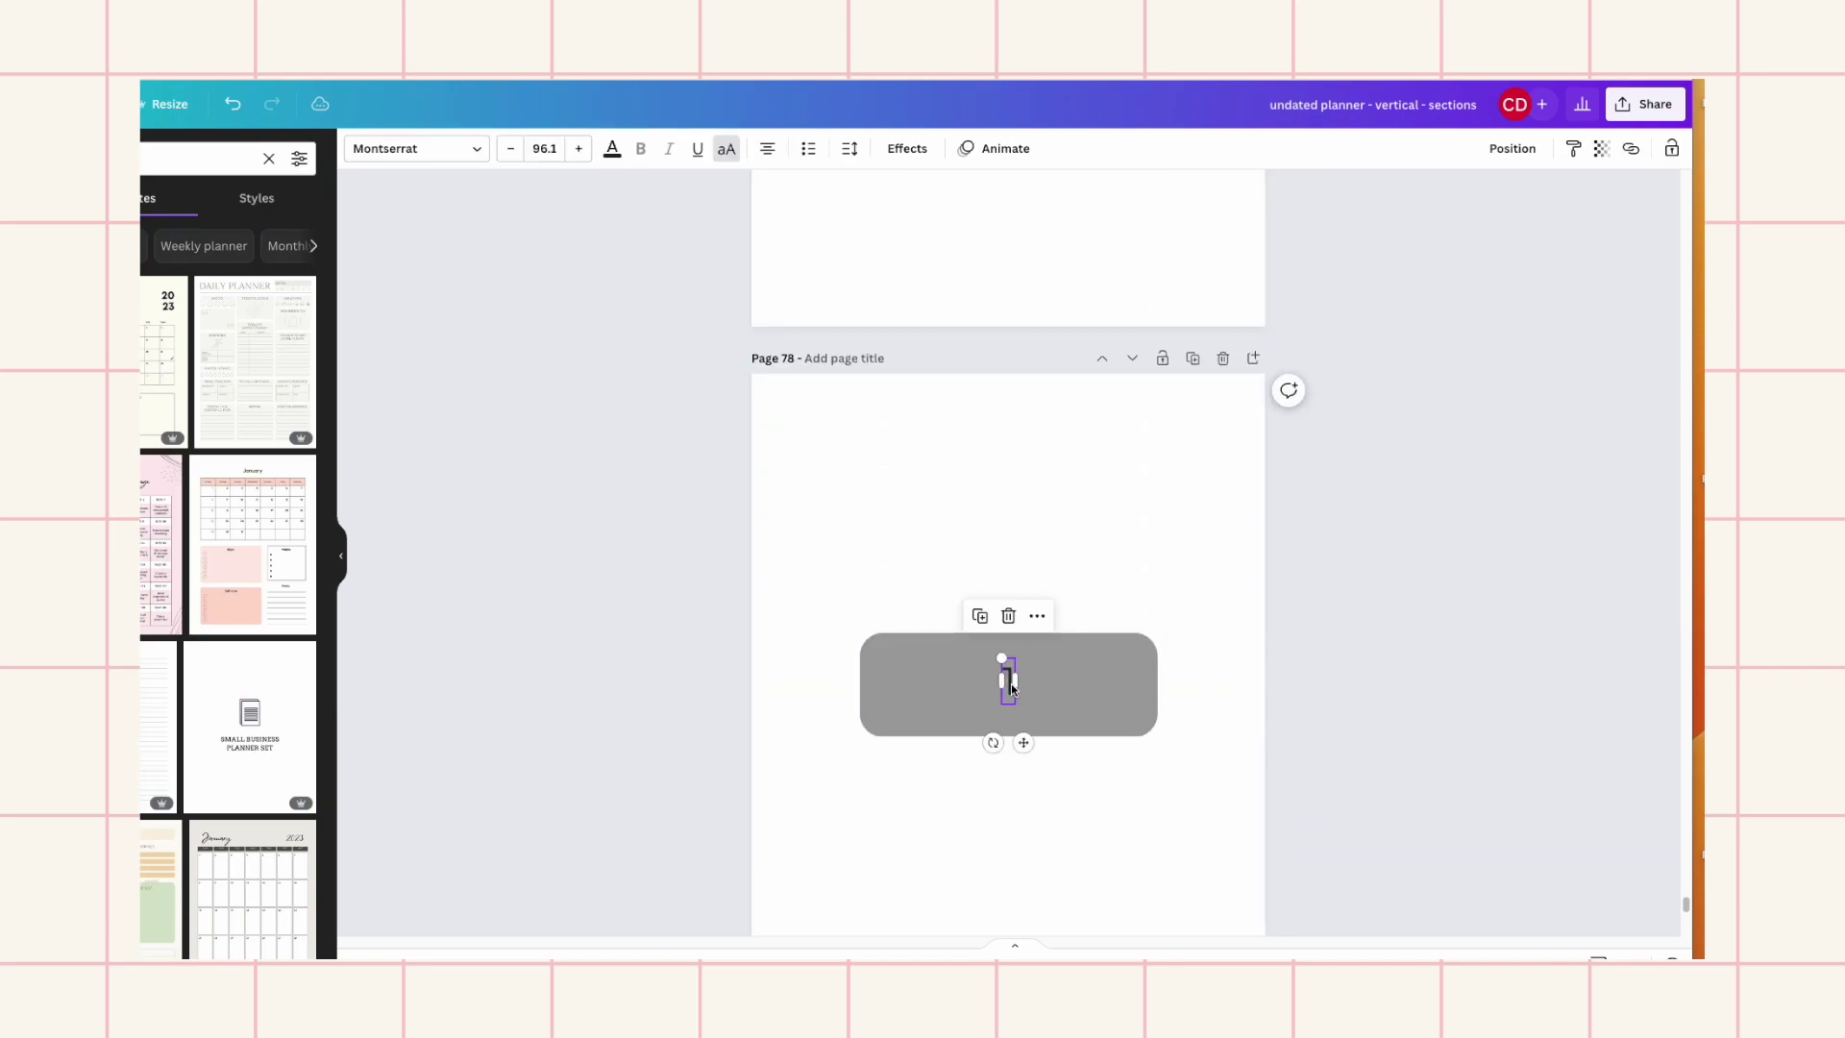
{"action": "double_click", "coordinate": [1011, 683]}
{"action": "key", "text": "BackSpace"}
Paste the numbered button onto page 79
{"action": "scroll", "coordinate": [1181, 673], "scroll_direction": "down", "scroll_amount": 5}
{"action": "left_click", "coordinate": [1153, 728]}
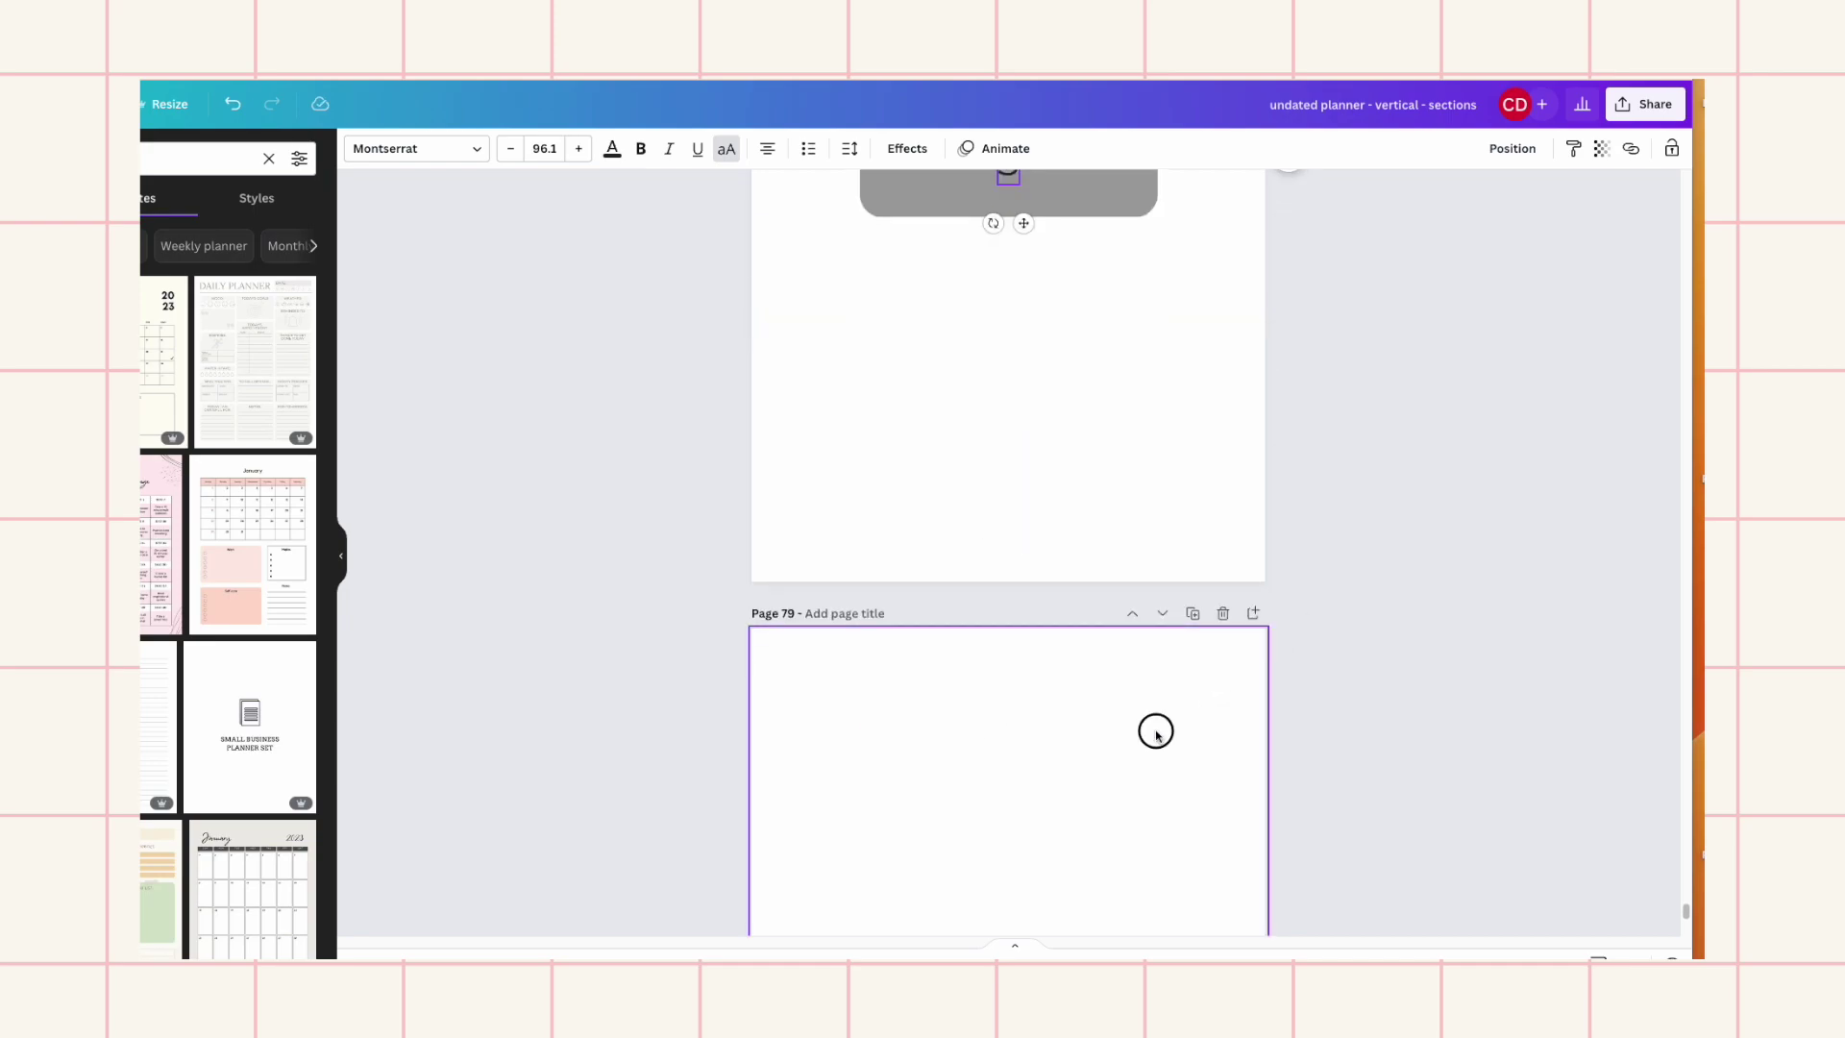
{"action": "key", "text": "ctrl+v"}
{"action": "scroll", "coordinate": [1105, 730], "scroll_direction": "down", "scroll_amount": 2}
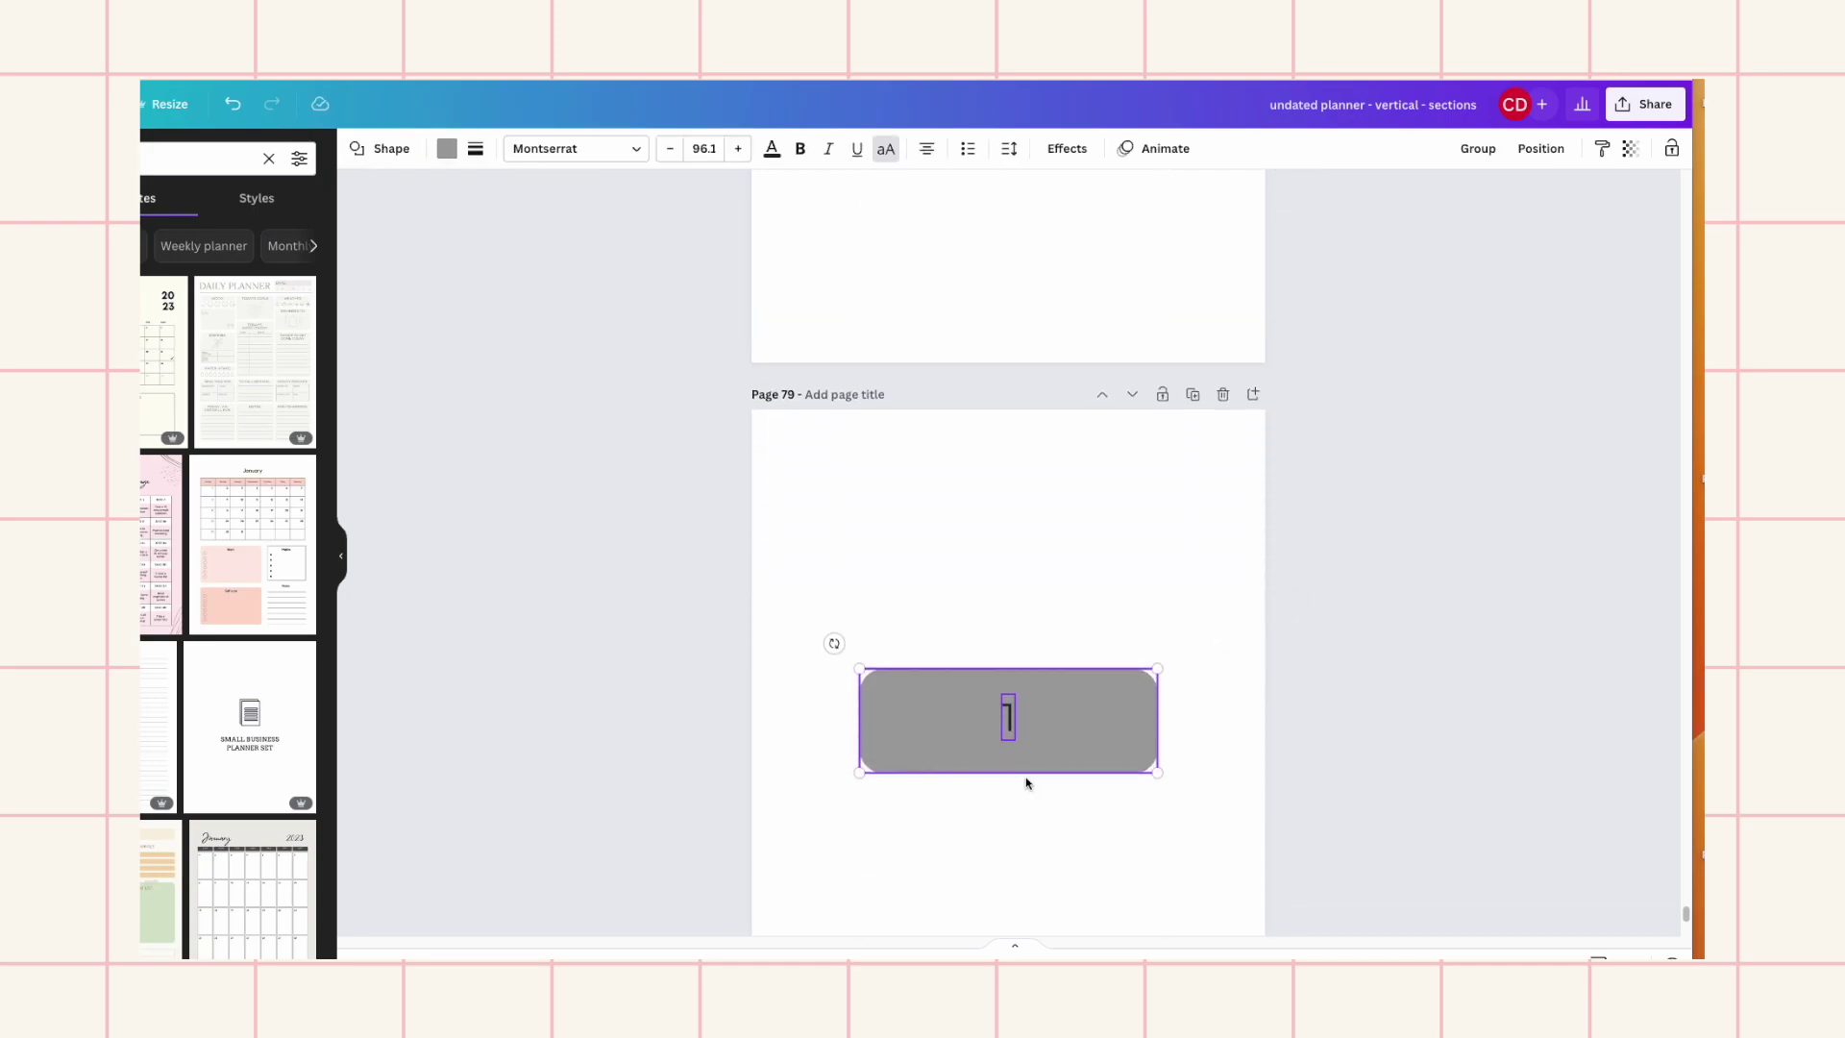
{"action": "key", "text": "ctrl+z"}
{"action": "key", "text": "ctrl+shift+z"}
{"action": "left_click", "coordinate": [1006, 716]}
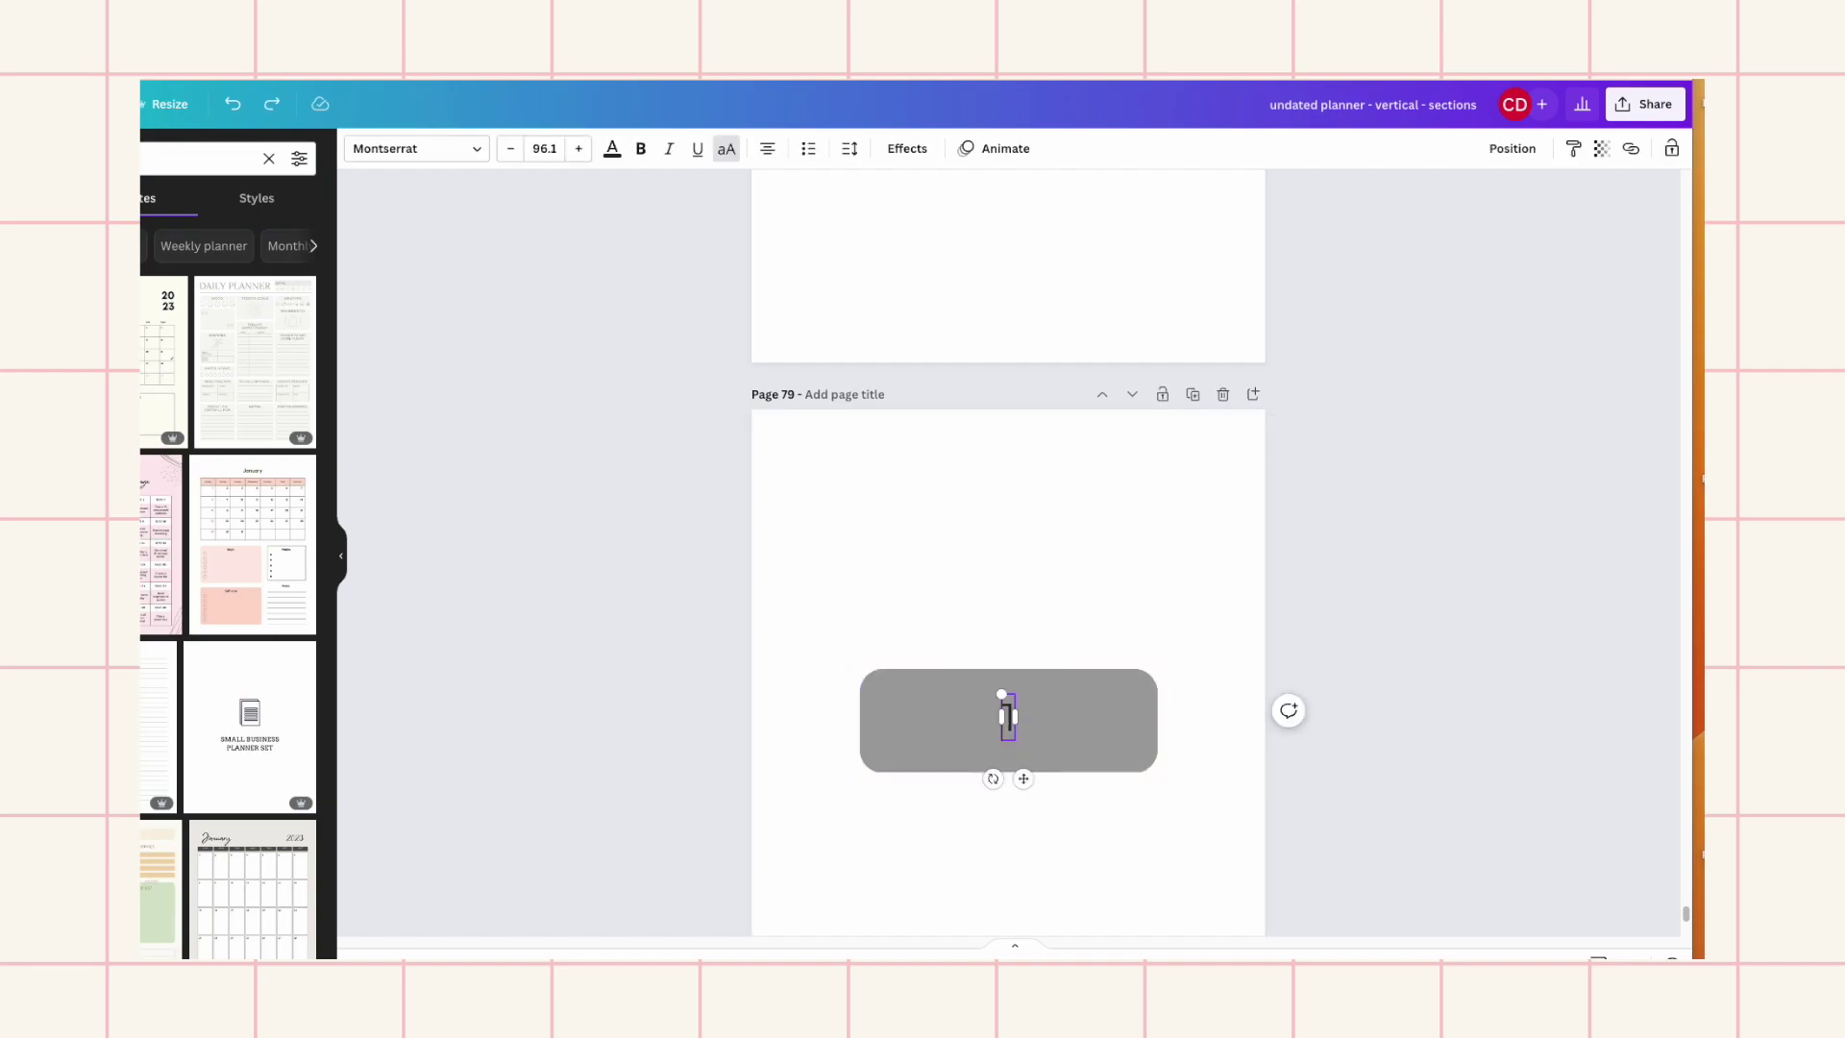
{"action": "key", "text": "ctrl+Return"}
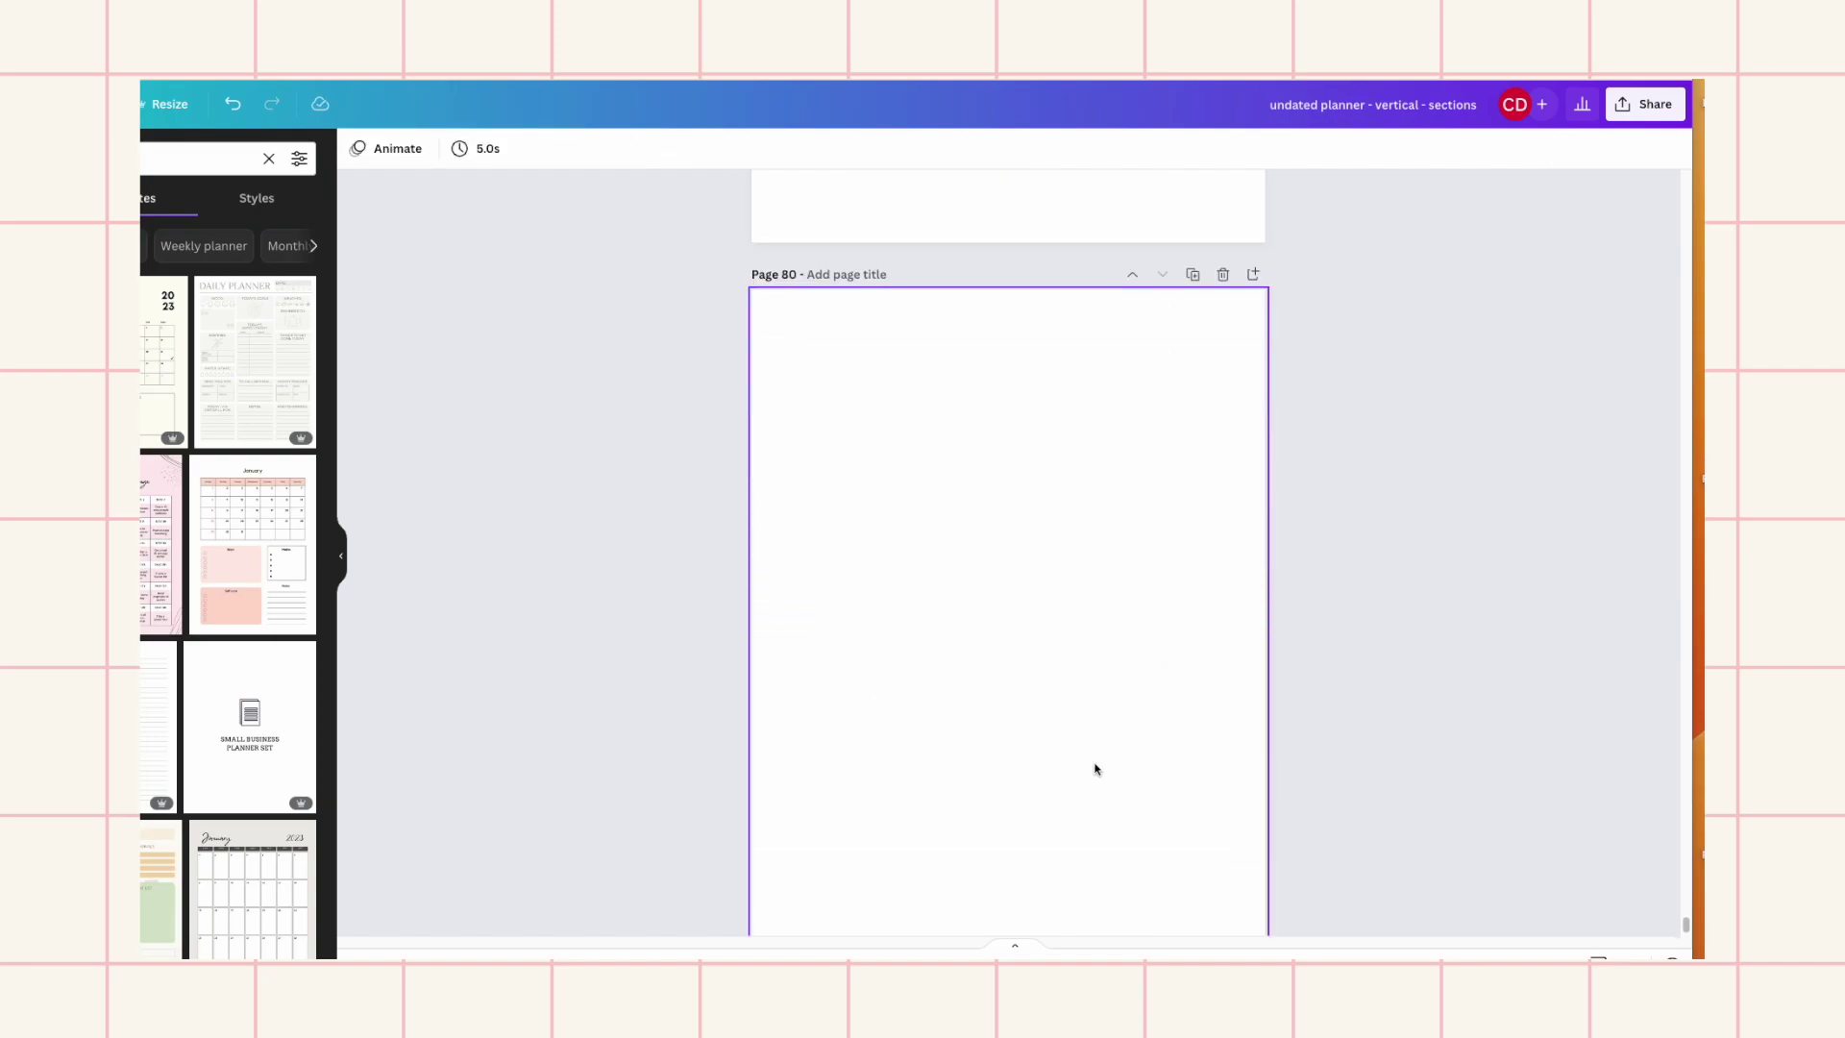
Paste the numbered button onto page 80 and change its number to 5
{"action": "key", "text": "ctrl+v"}
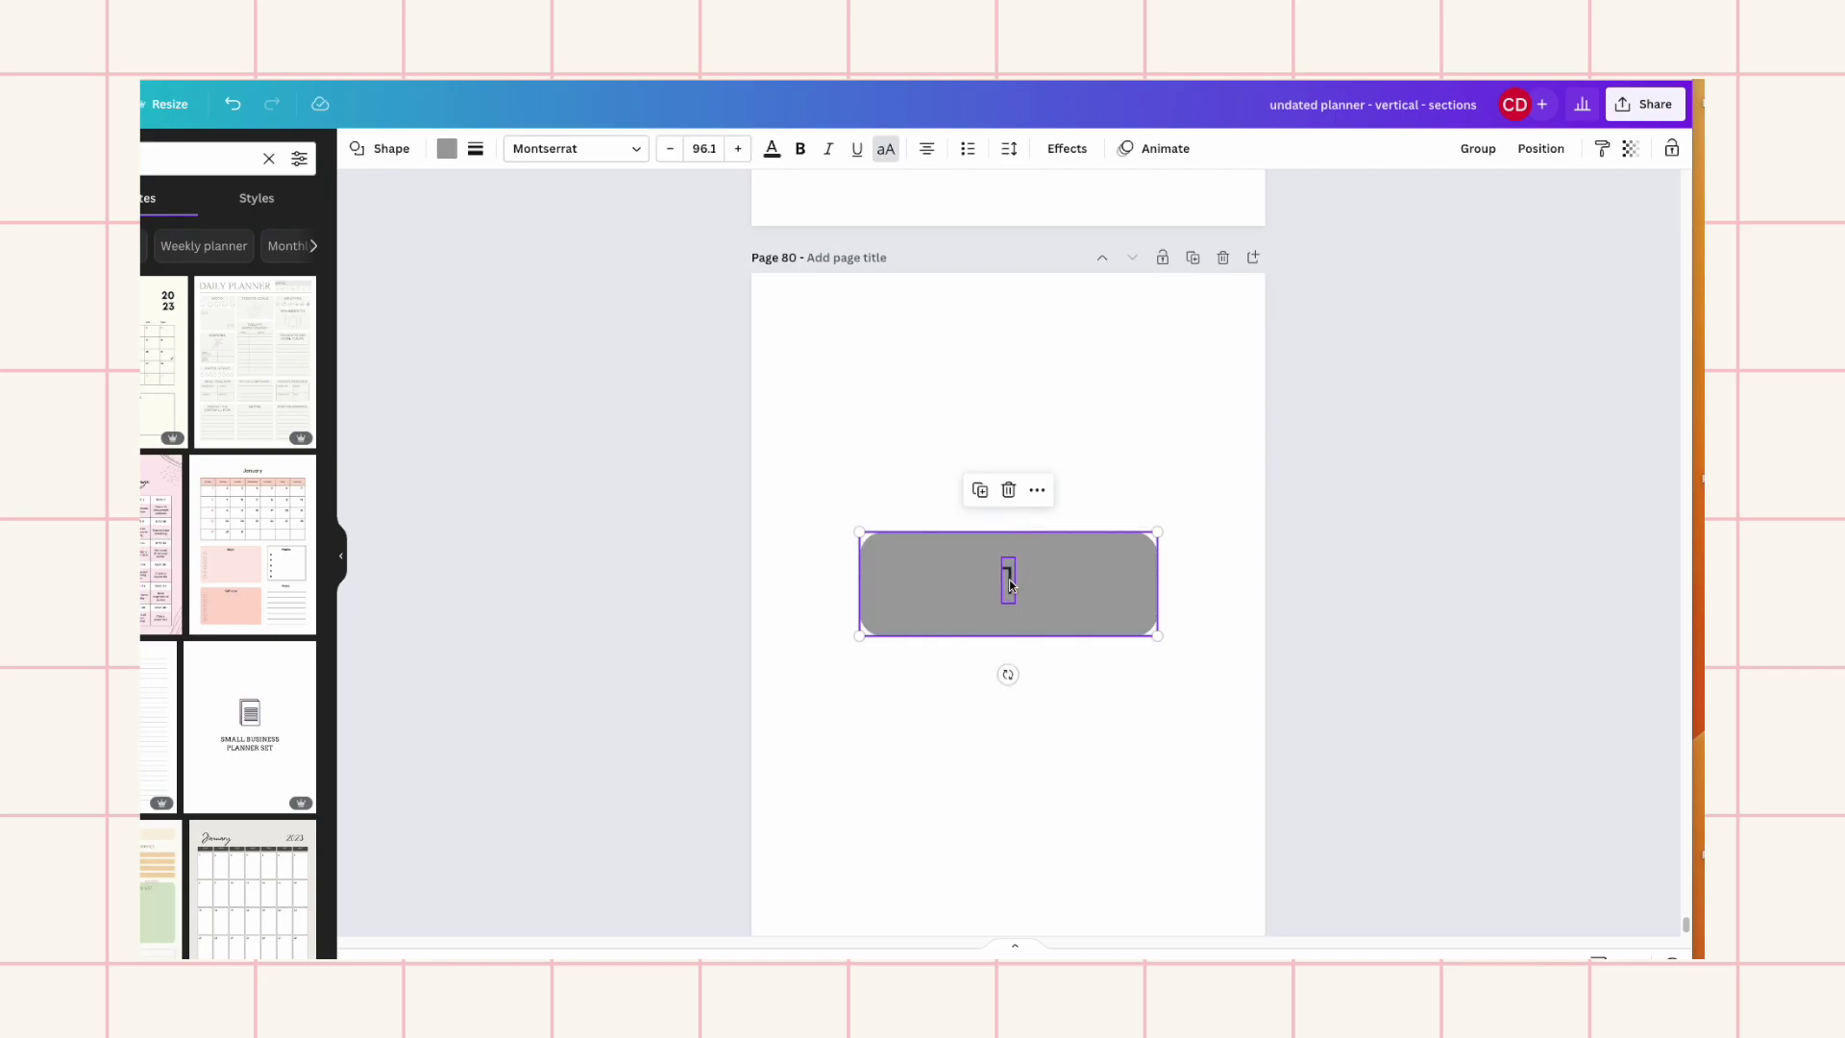
{"action": "left_click", "coordinate": [1010, 585]}
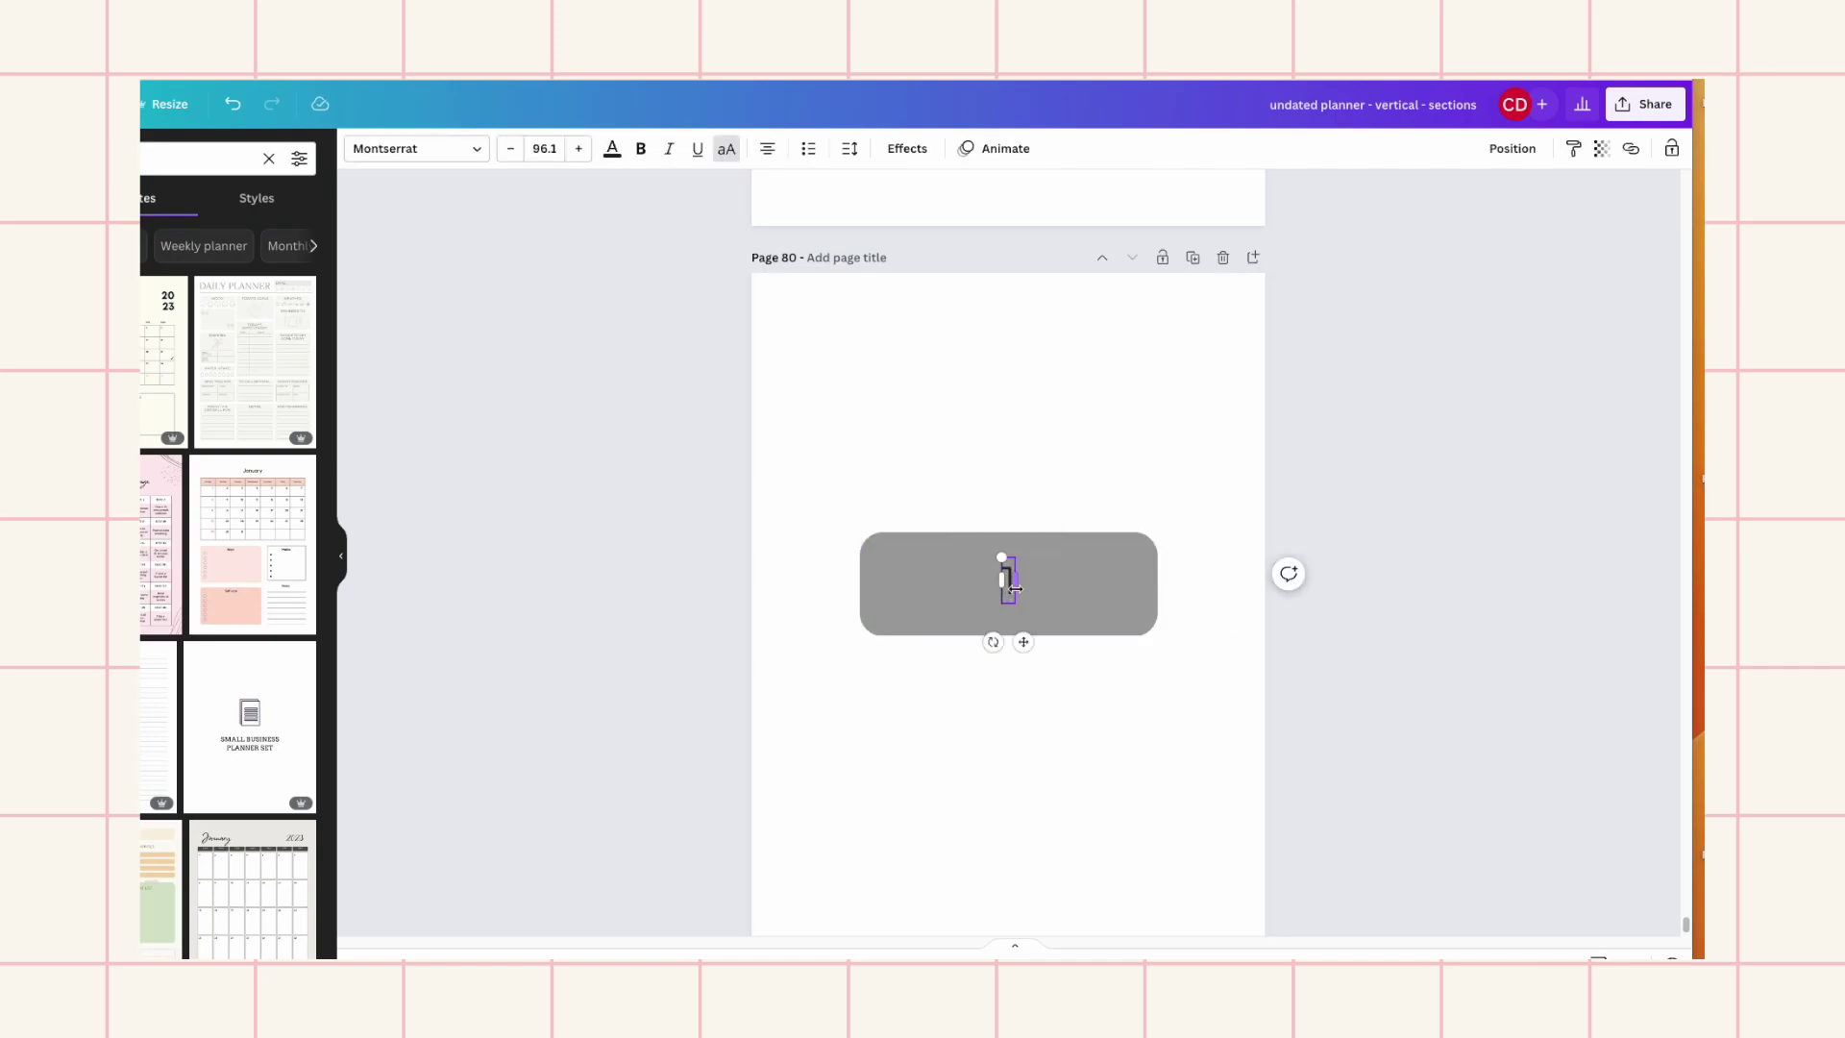
{"action": "double_click", "coordinate": [1008, 580]}
{"action": "type", "text": "5"}
{"action": "left_click", "coordinate": [1361, 728]}
{"action": "scroll", "coordinate": [1362, 730], "scroll_direction": "down", "scroll_amount": 2}
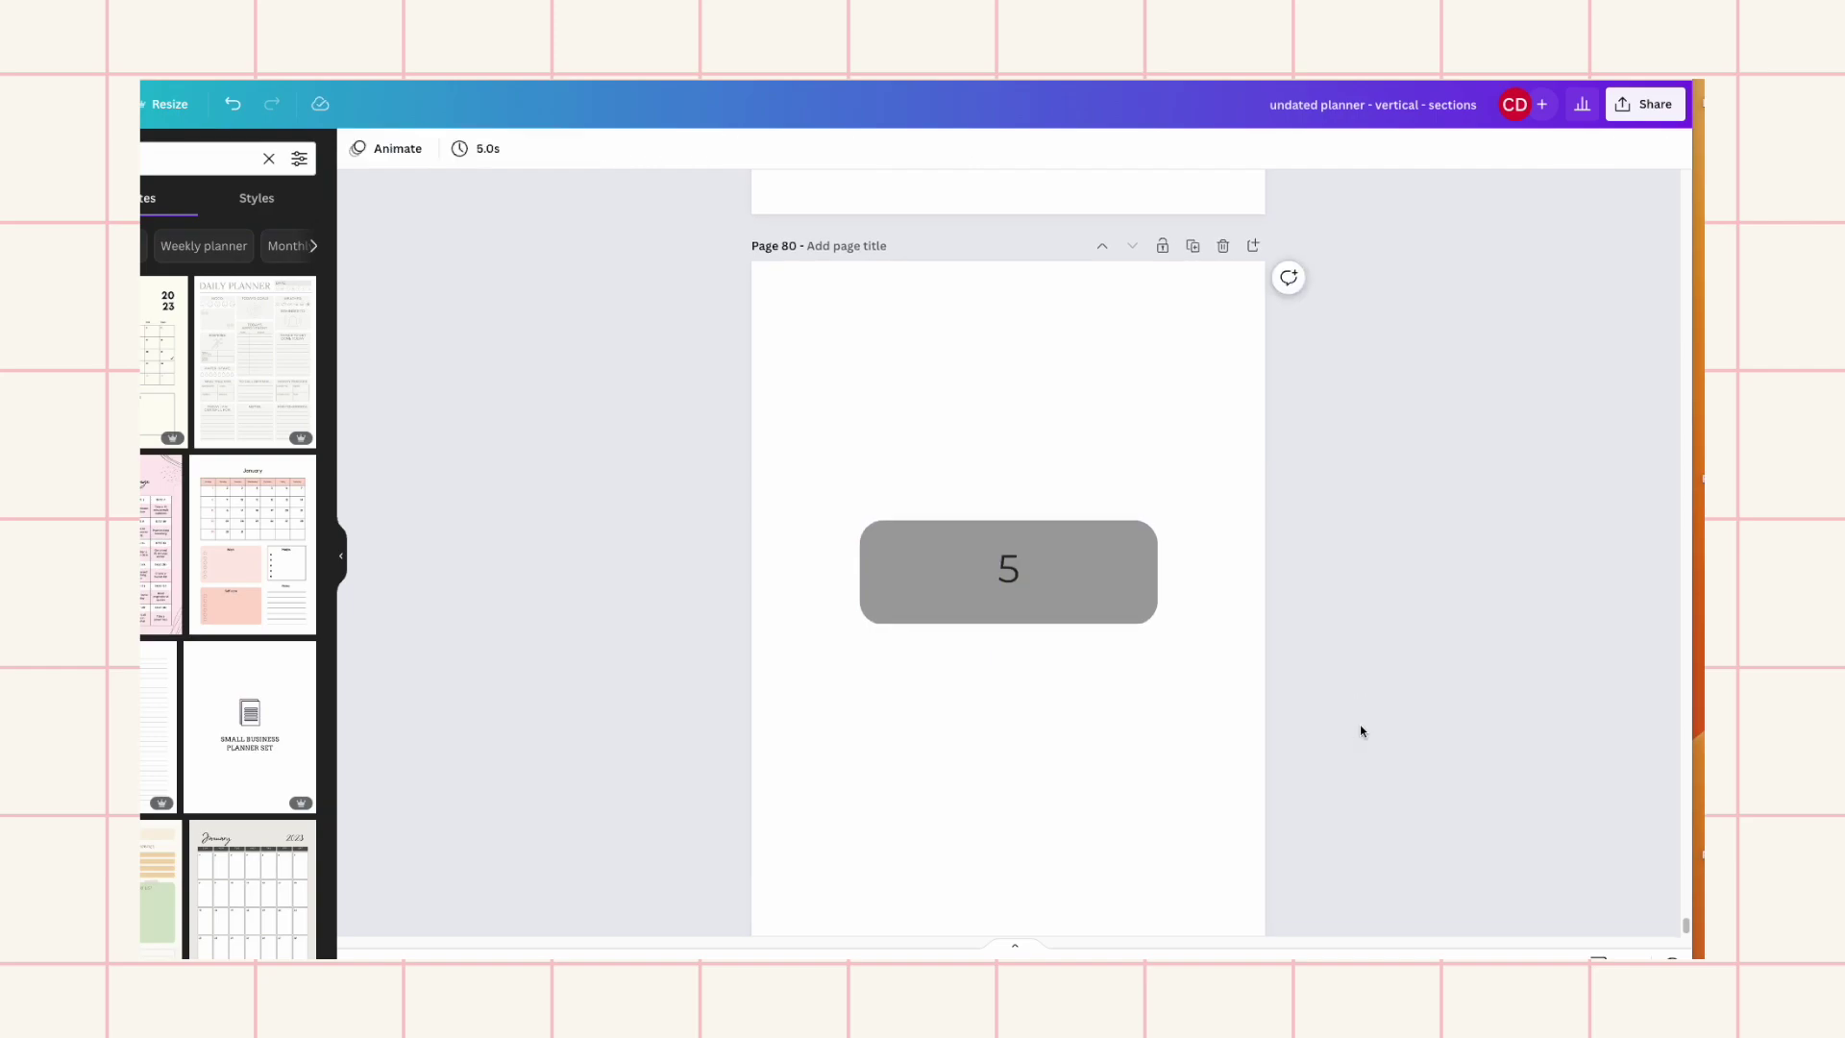
{"action": "scroll", "coordinate": [1360, 737], "scroll_direction": "up", "scroll_amount": 15}
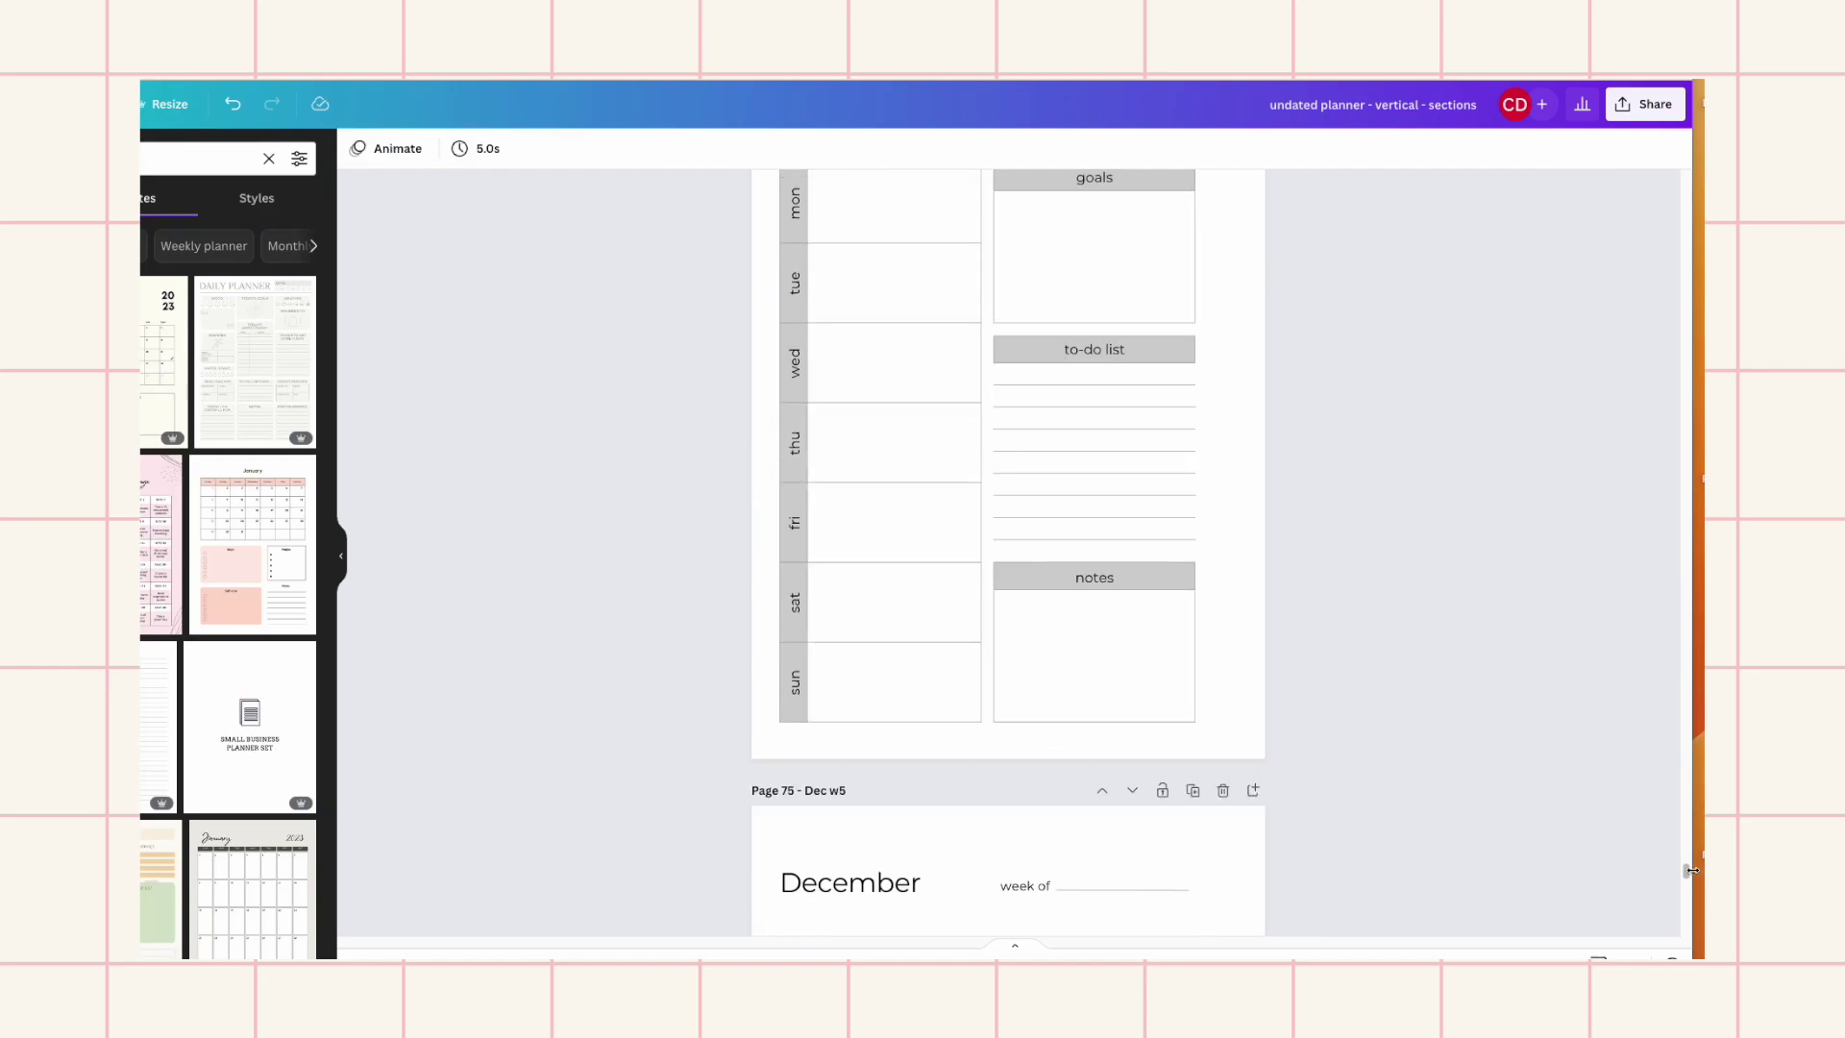
{"action": "left_click_drag", "start_coordinate": [1669, 667], "coordinate": [1663, 171]}
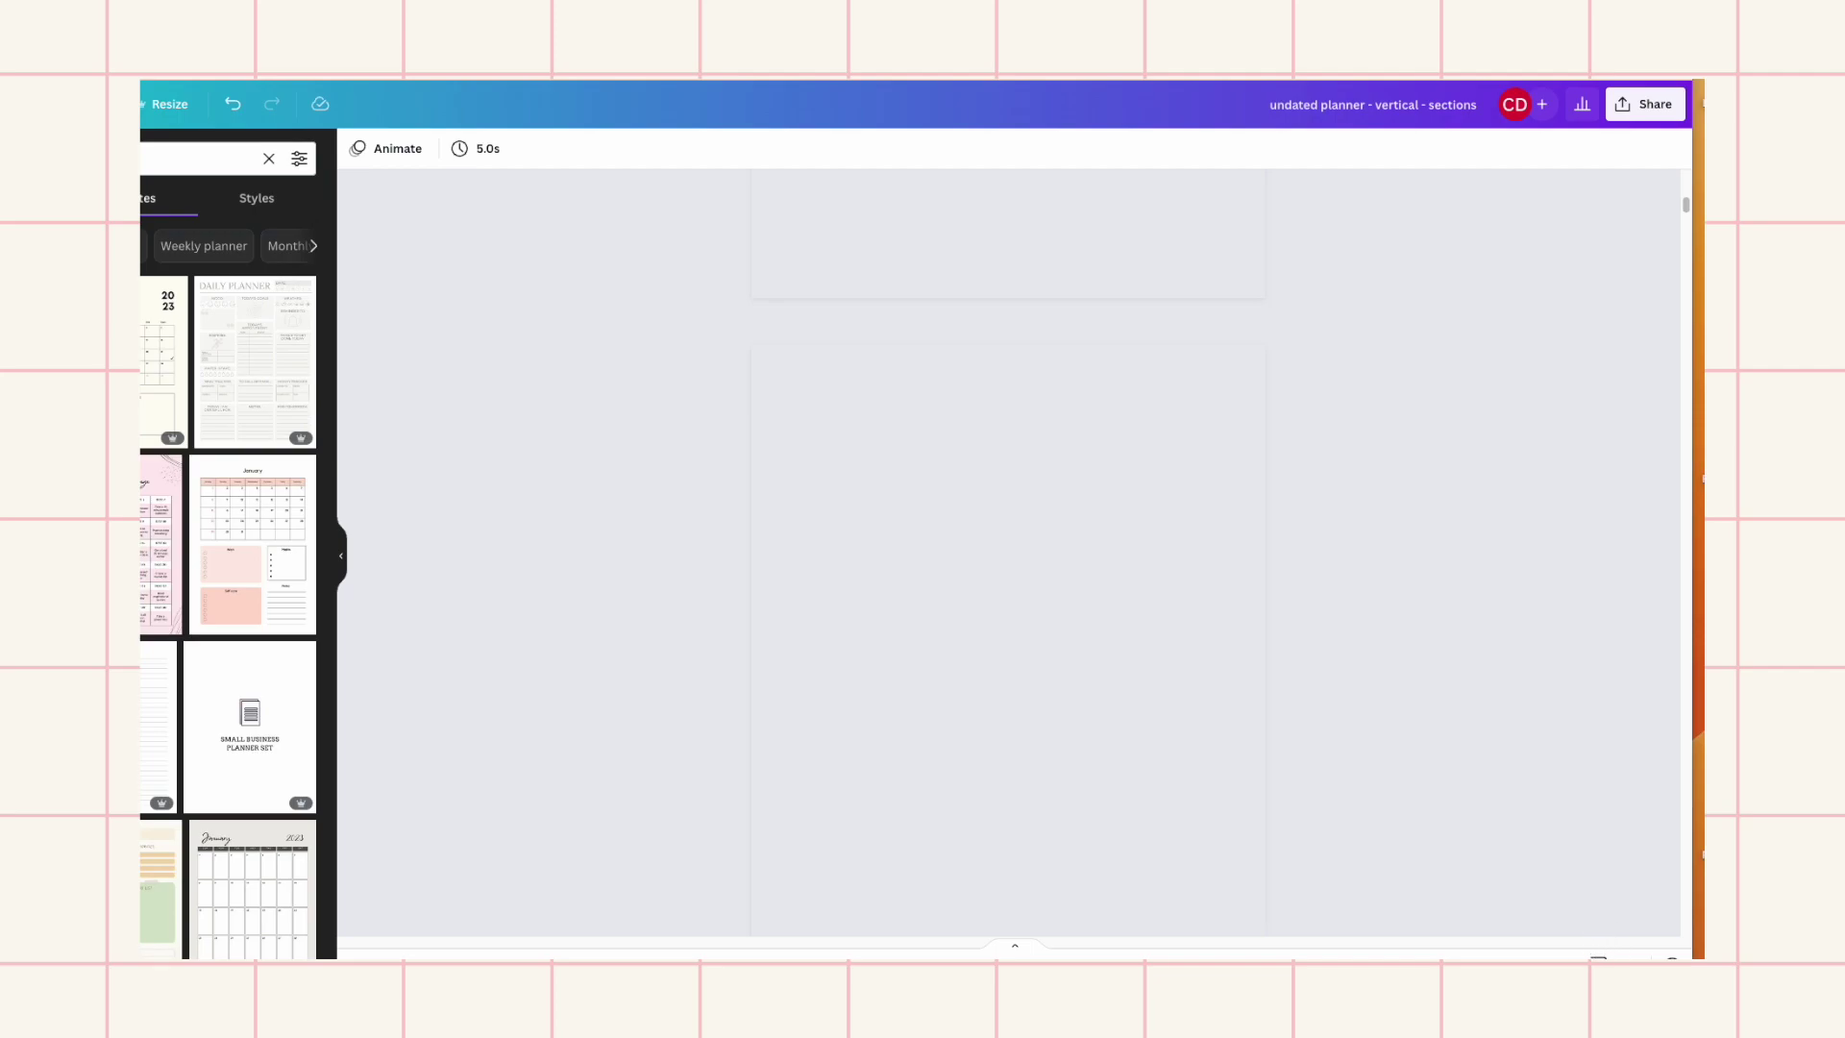
{"action": "left_click", "coordinate": [1596, 957]}
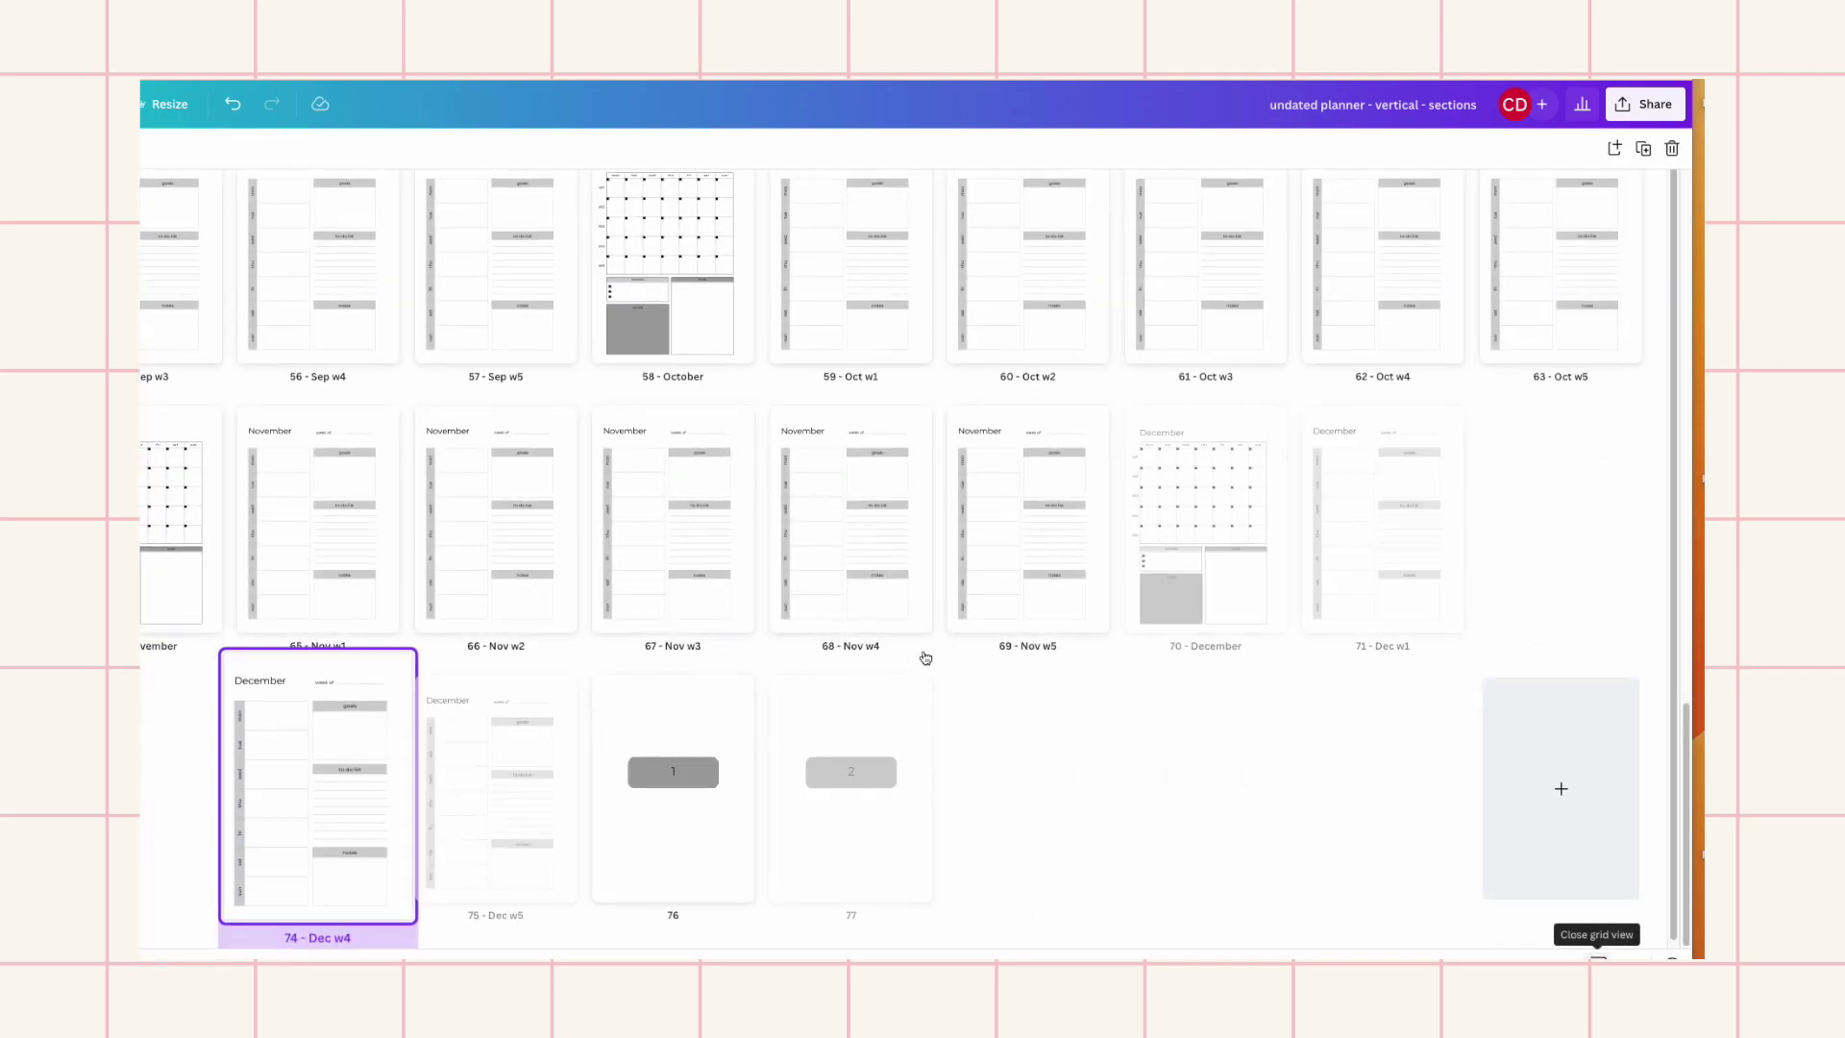
{"action": "scroll", "coordinate": [919, 659], "scroll_direction": "up", "scroll_amount": 15}
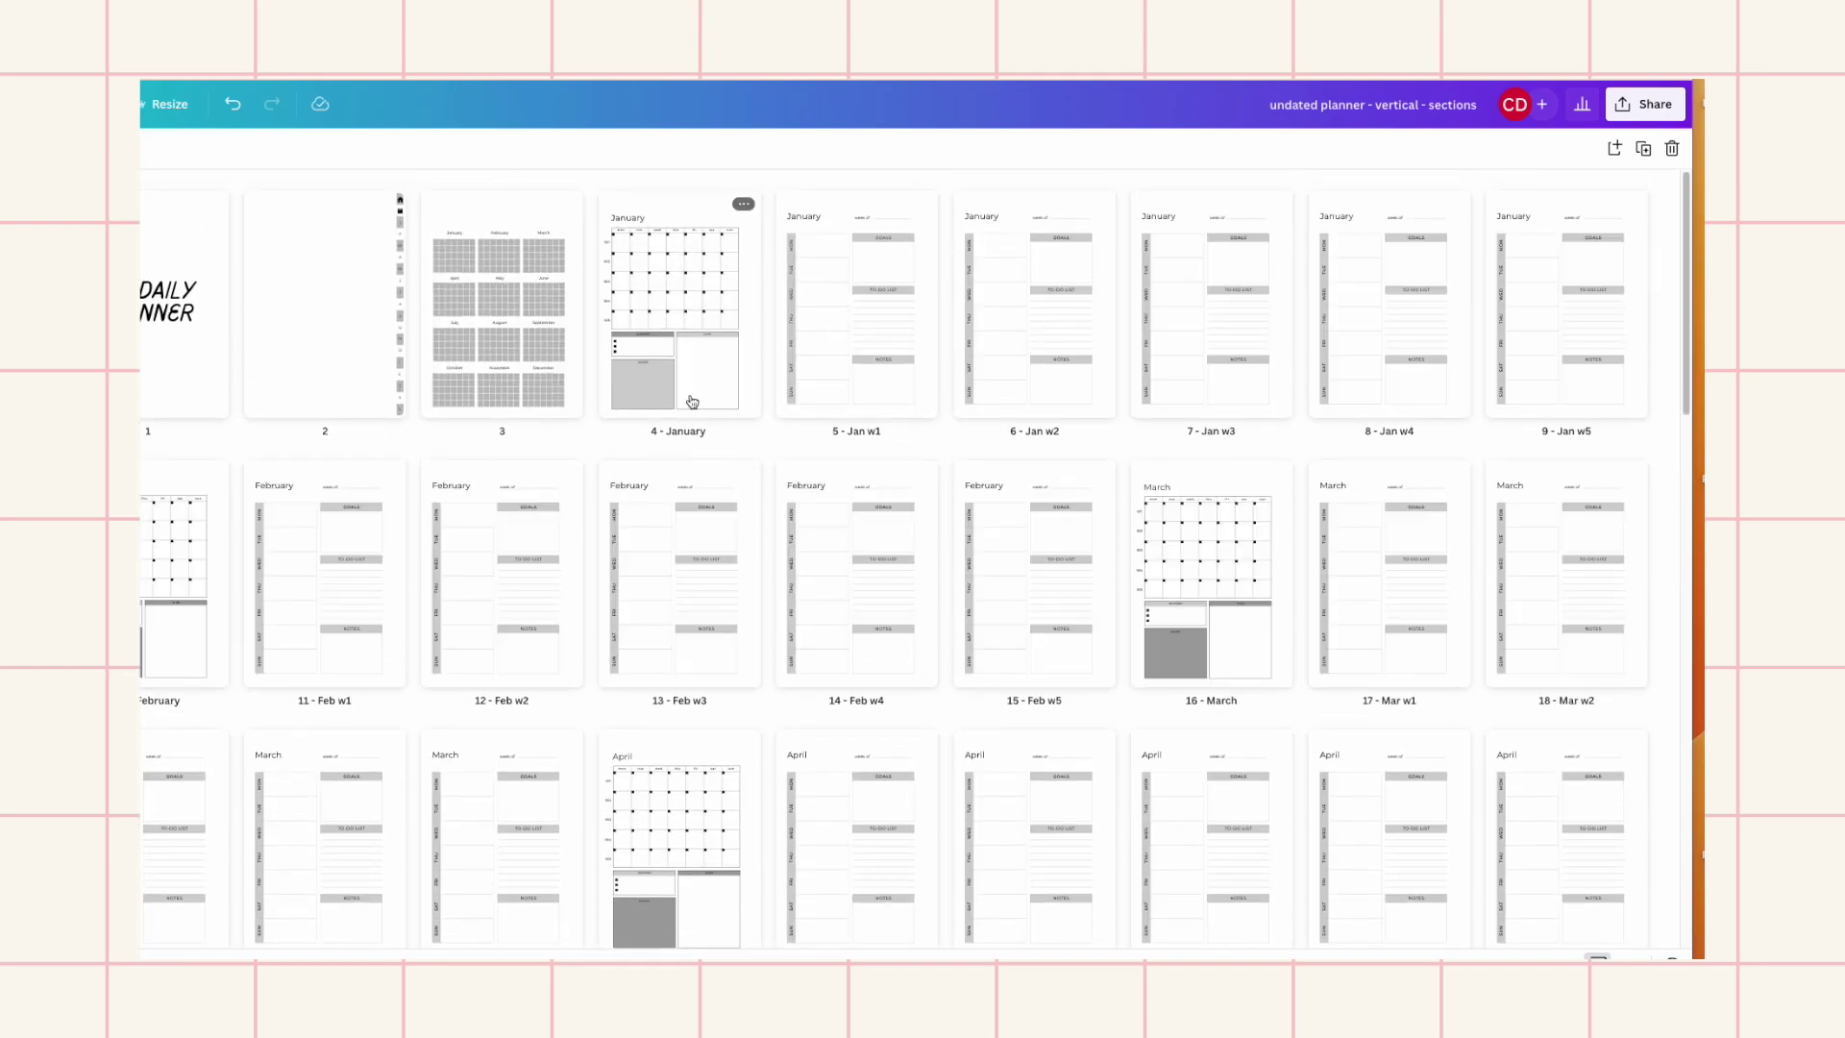
{"action": "left_click", "coordinate": [363, 342]}
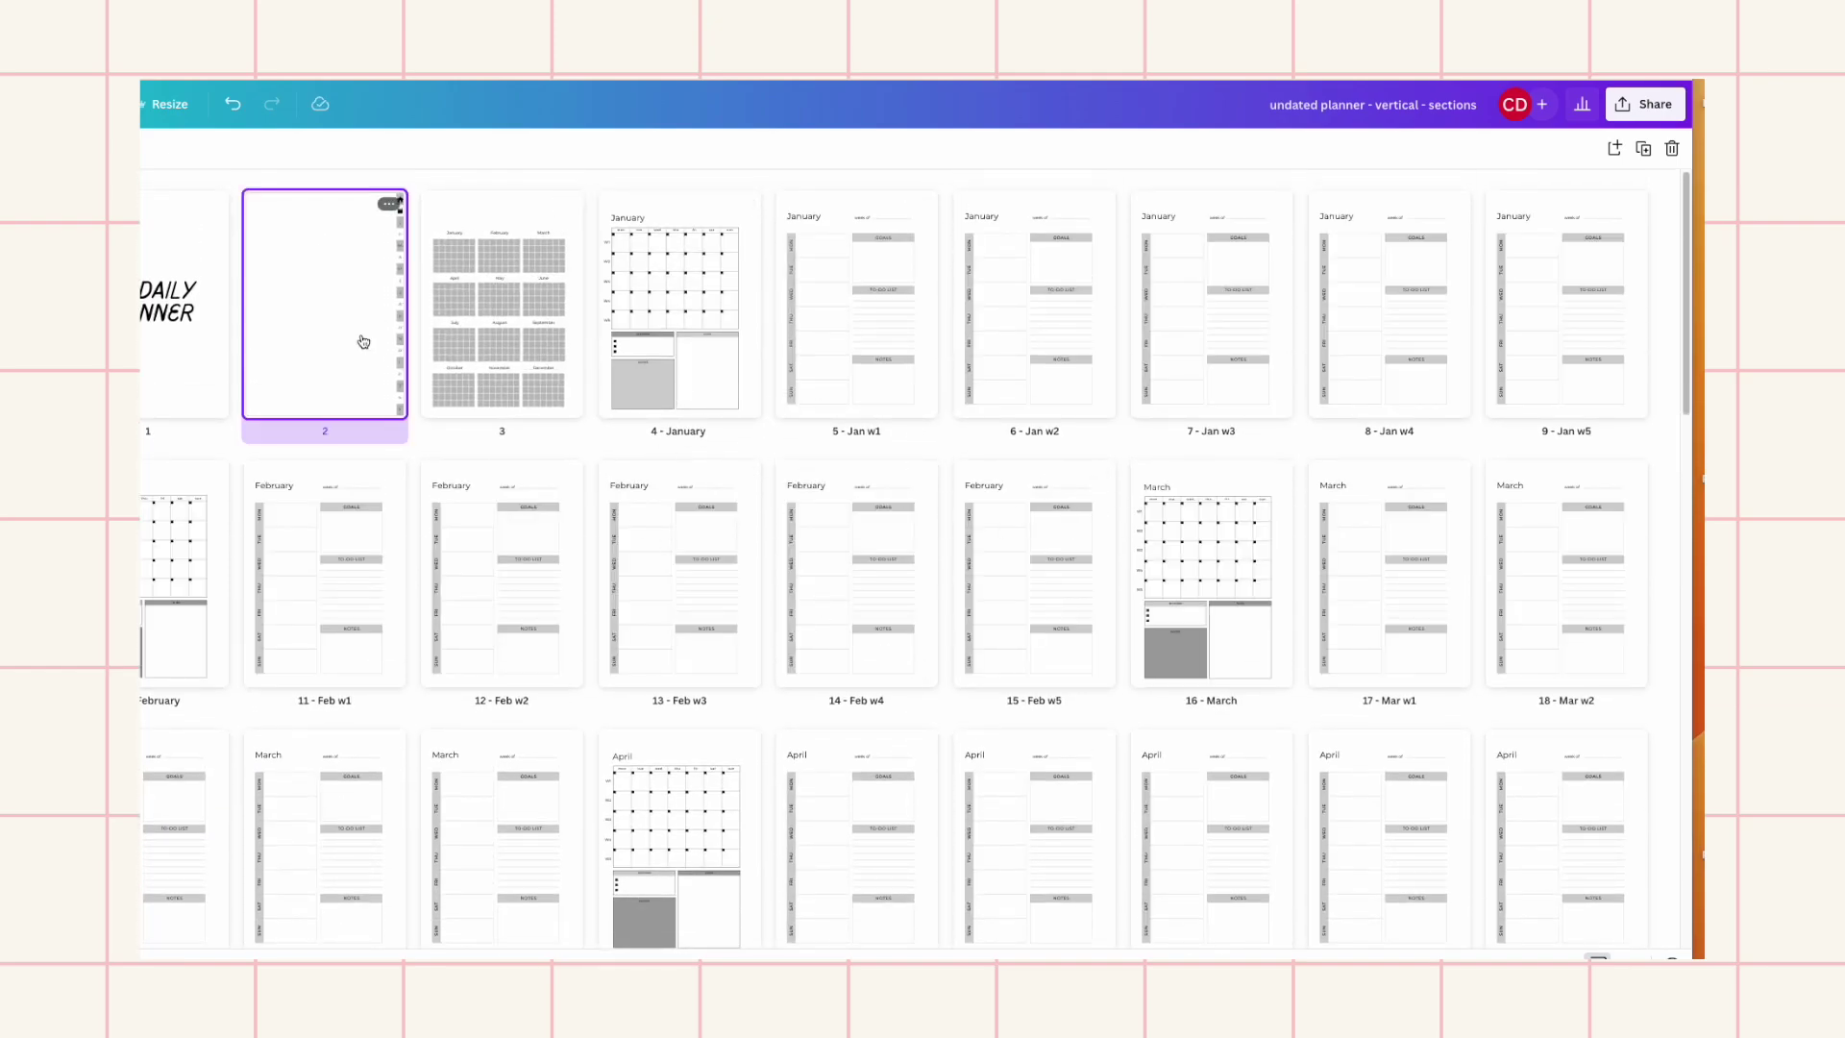
{"action": "double_click", "coordinate": [363, 342]}
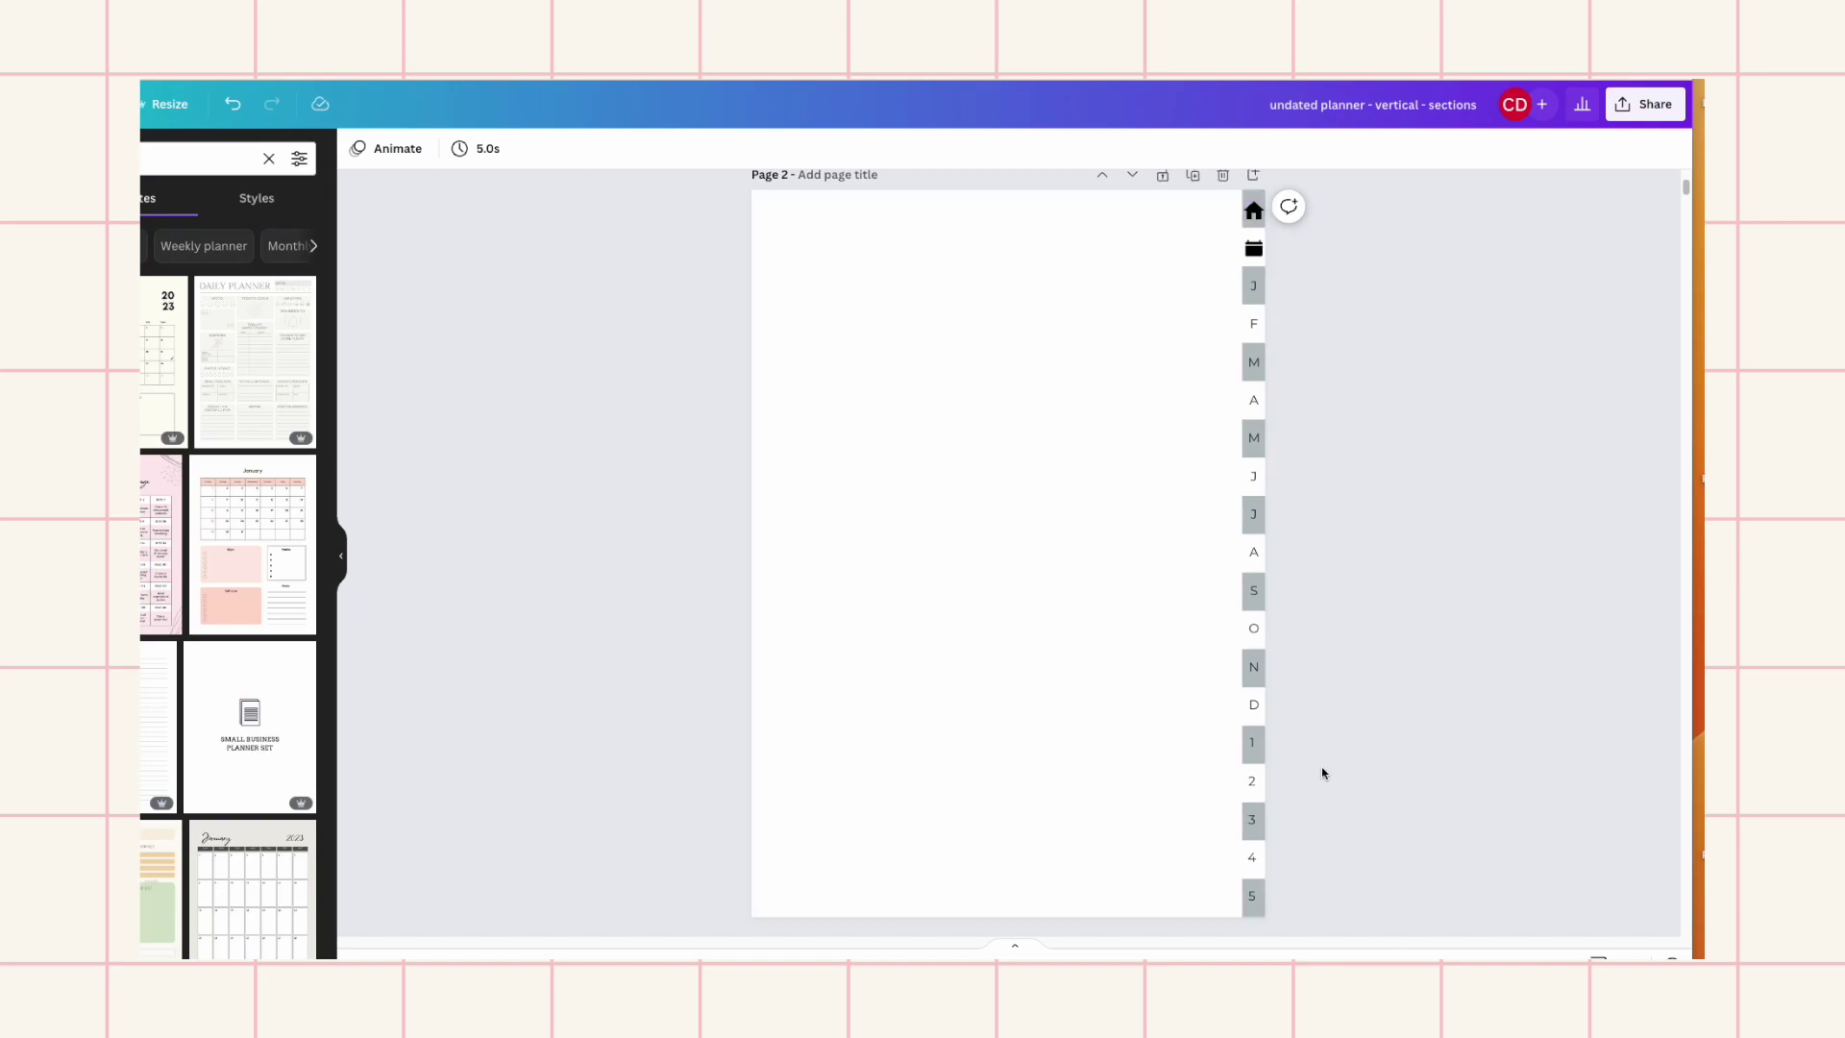
{"action": "left_click", "coordinate": [1254, 210]}
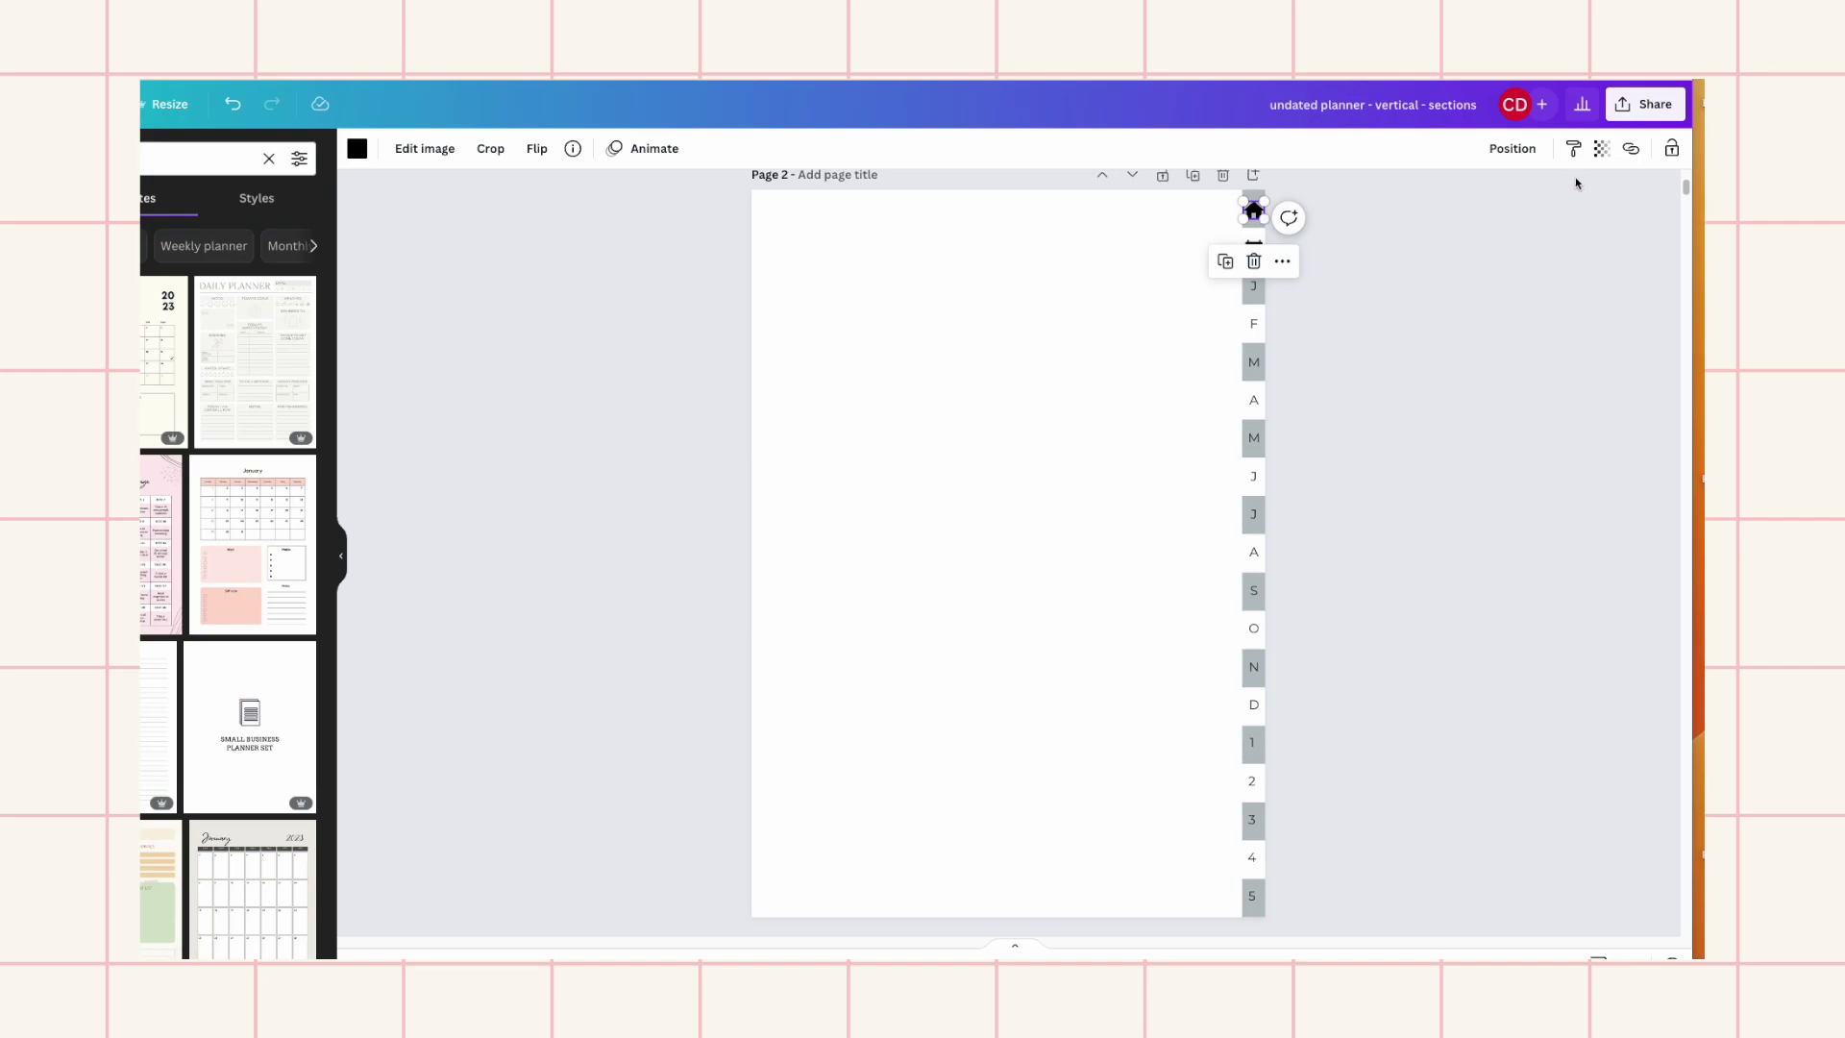
Title page 2 'home' and page 3 'calendar'
{"action": "left_click", "coordinate": [1631, 148]}
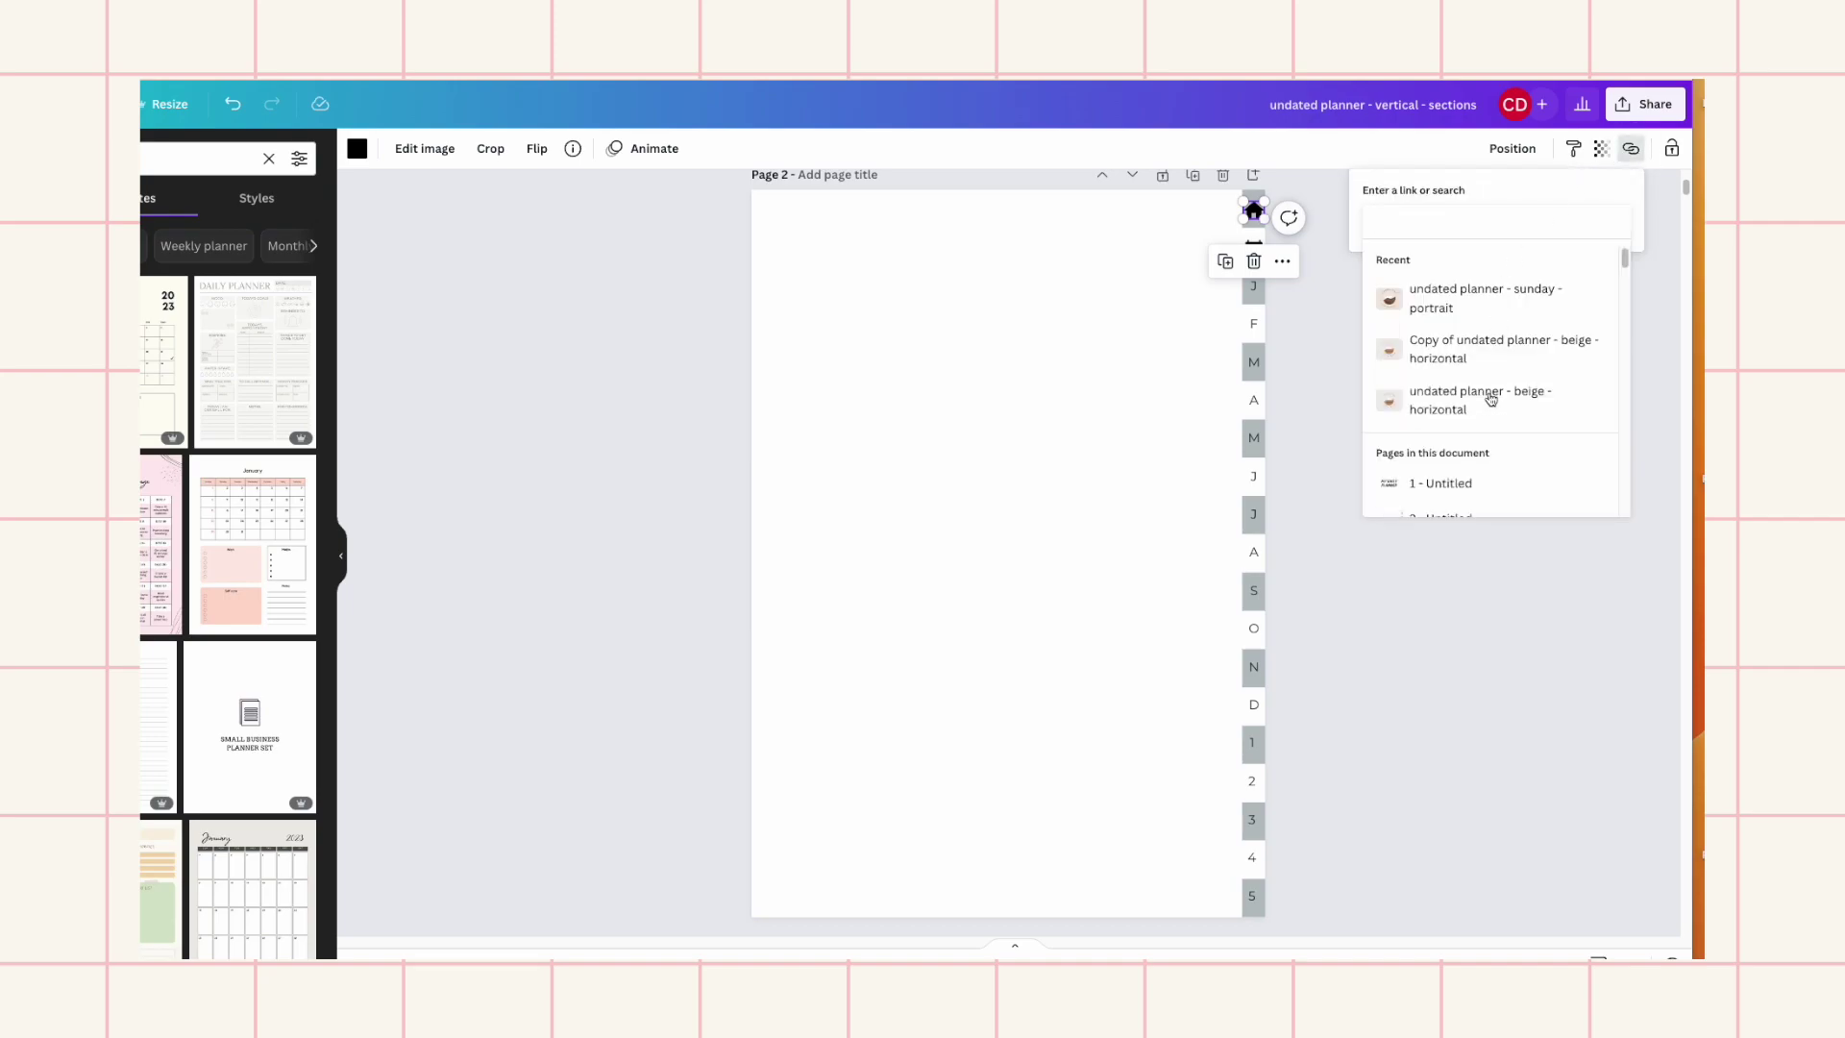
{"action": "left_click", "coordinate": [1301, 387]}
{"action": "scroll", "coordinate": [906, 231], "scroll_direction": "up", "scroll_amount": 3}
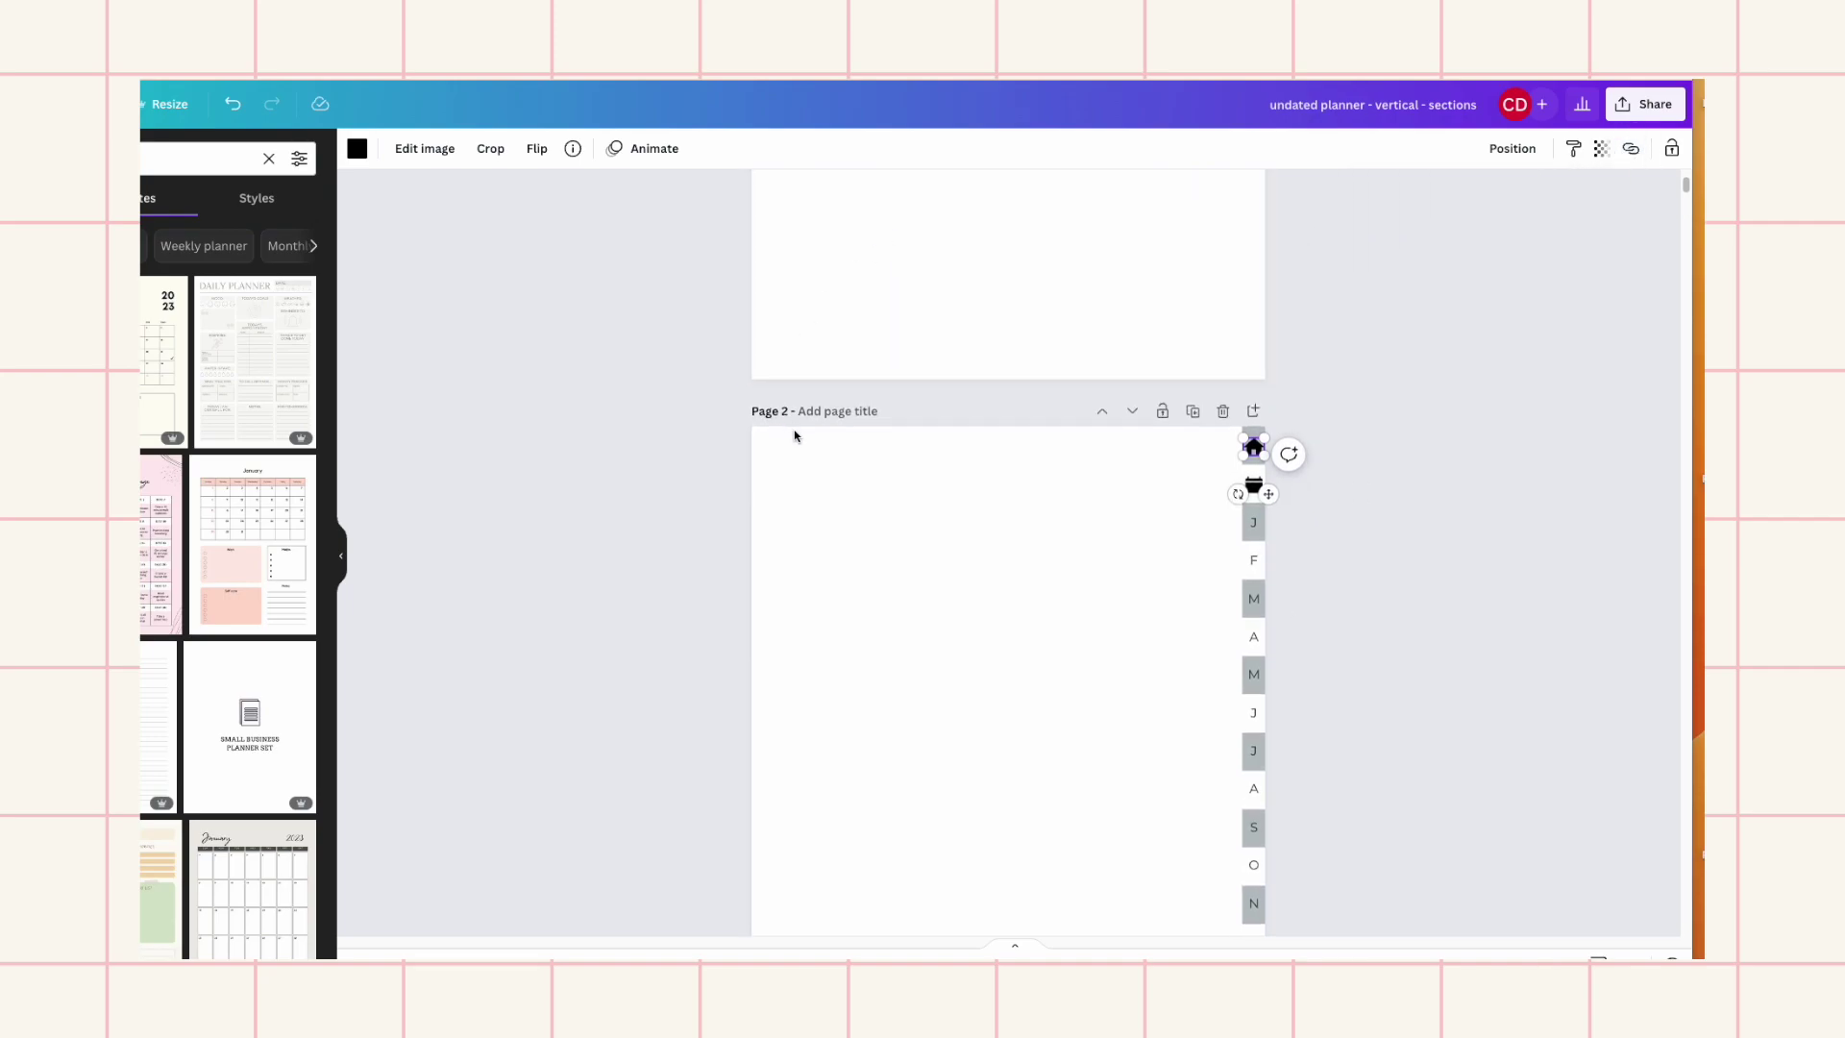
{"action": "left_click", "coordinate": [823, 415]}
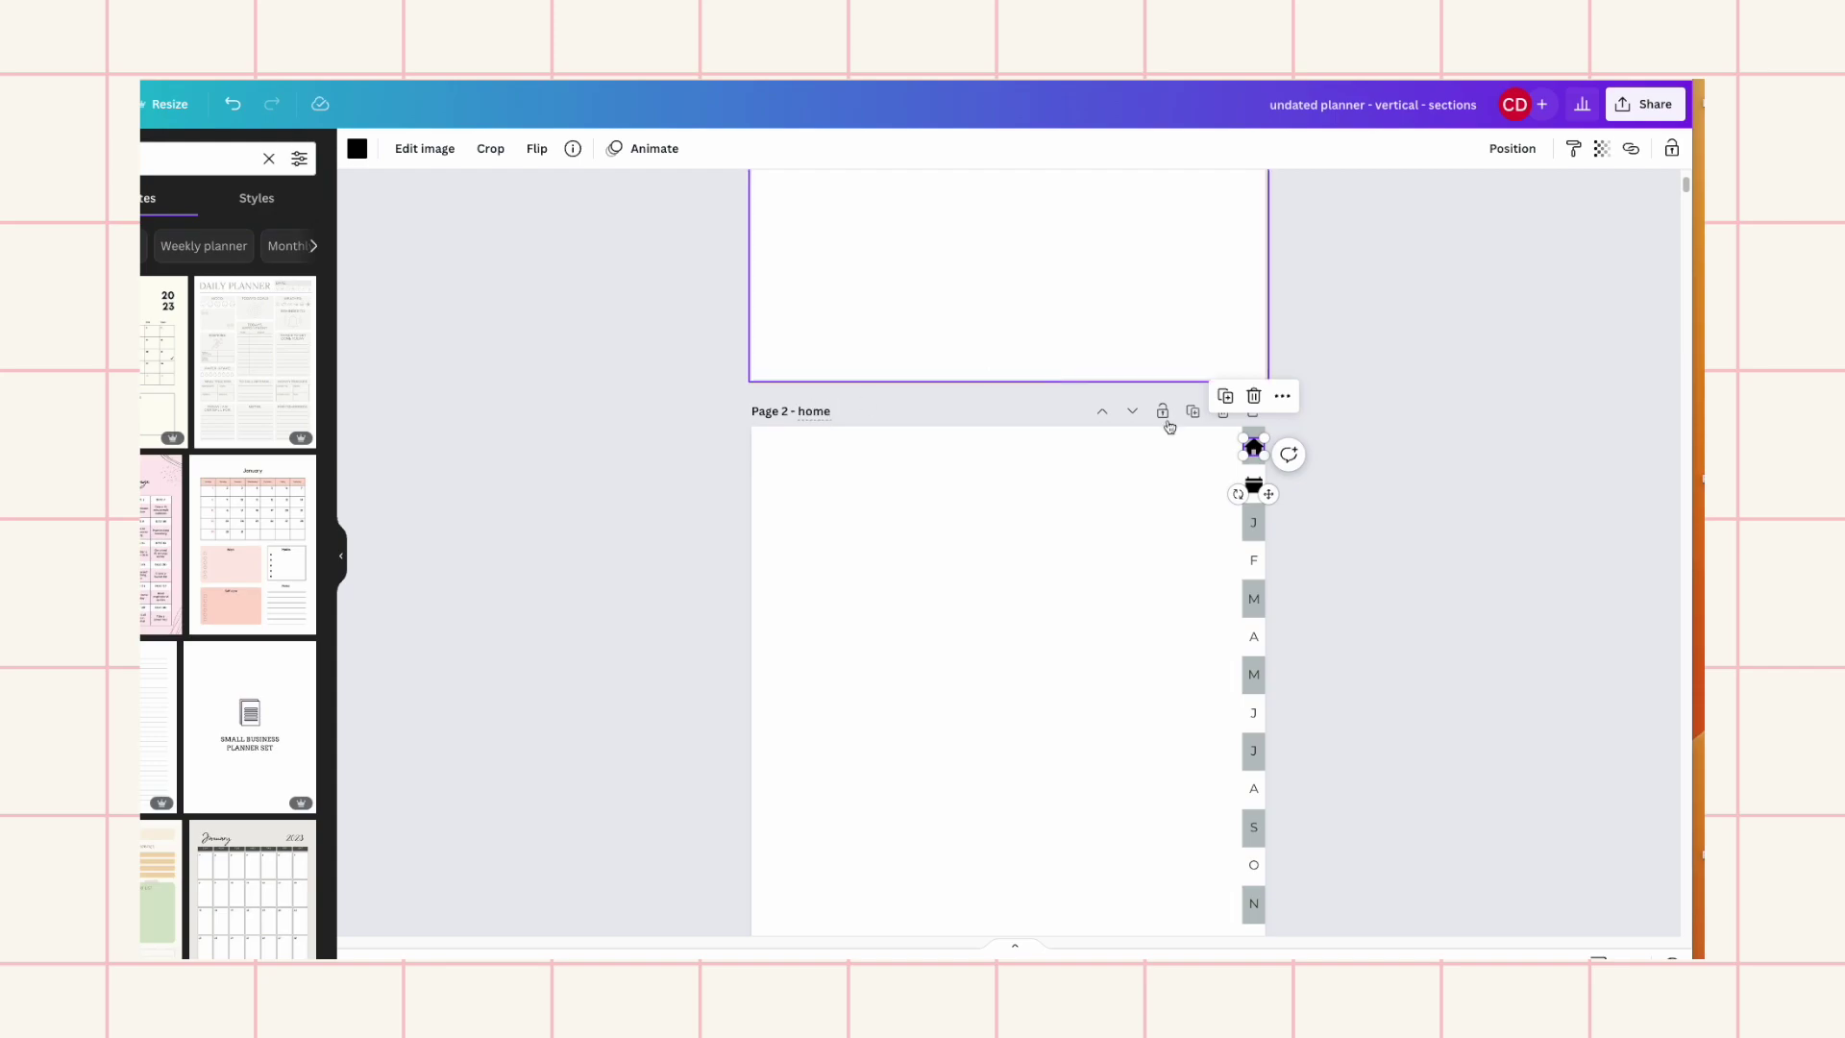
{"action": "left_click", "coordinate": [1309, 535]}
{"action": "scroll", "coordinate": [1310, 530], "scroll_direction": "down", "scroll_amount": 5}
{"action": "left_click", "coordinate": [826, 685]}
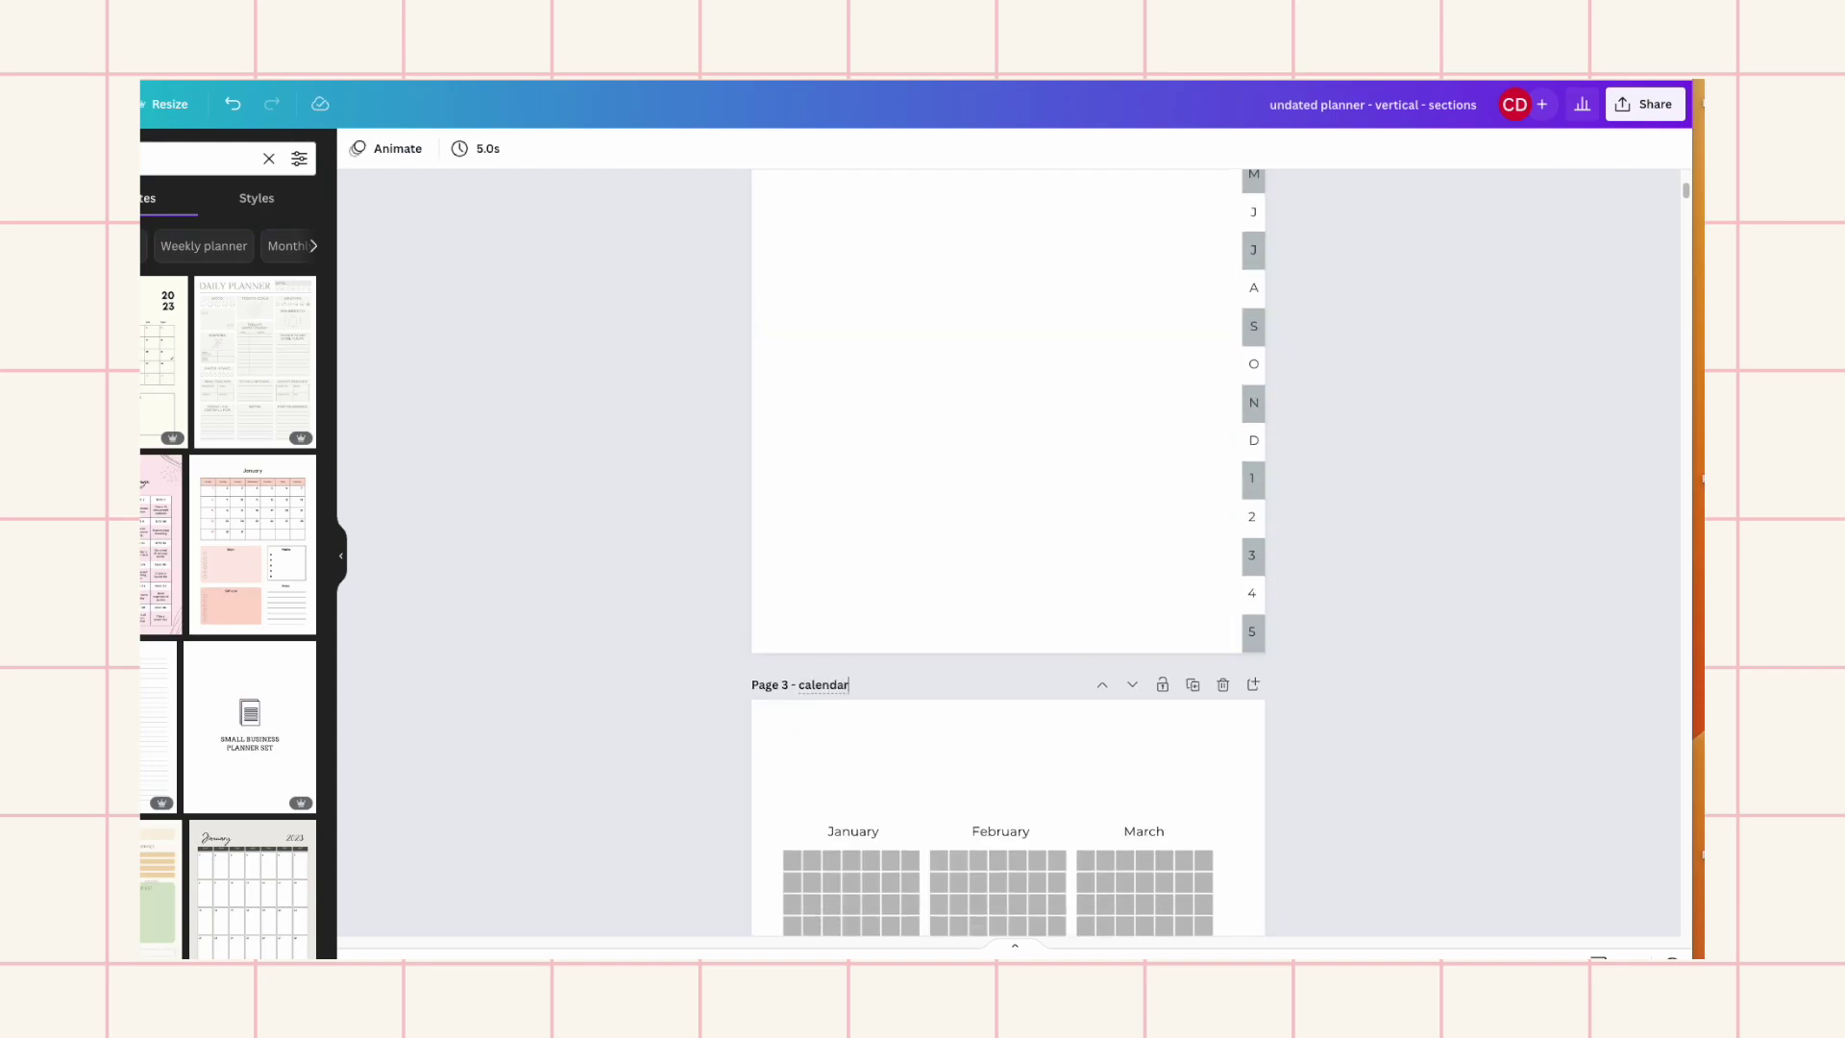
{"action": "scroll", "coordinate": [1410, 644], "scroll_direction": "up", "scroll_amount": 5}
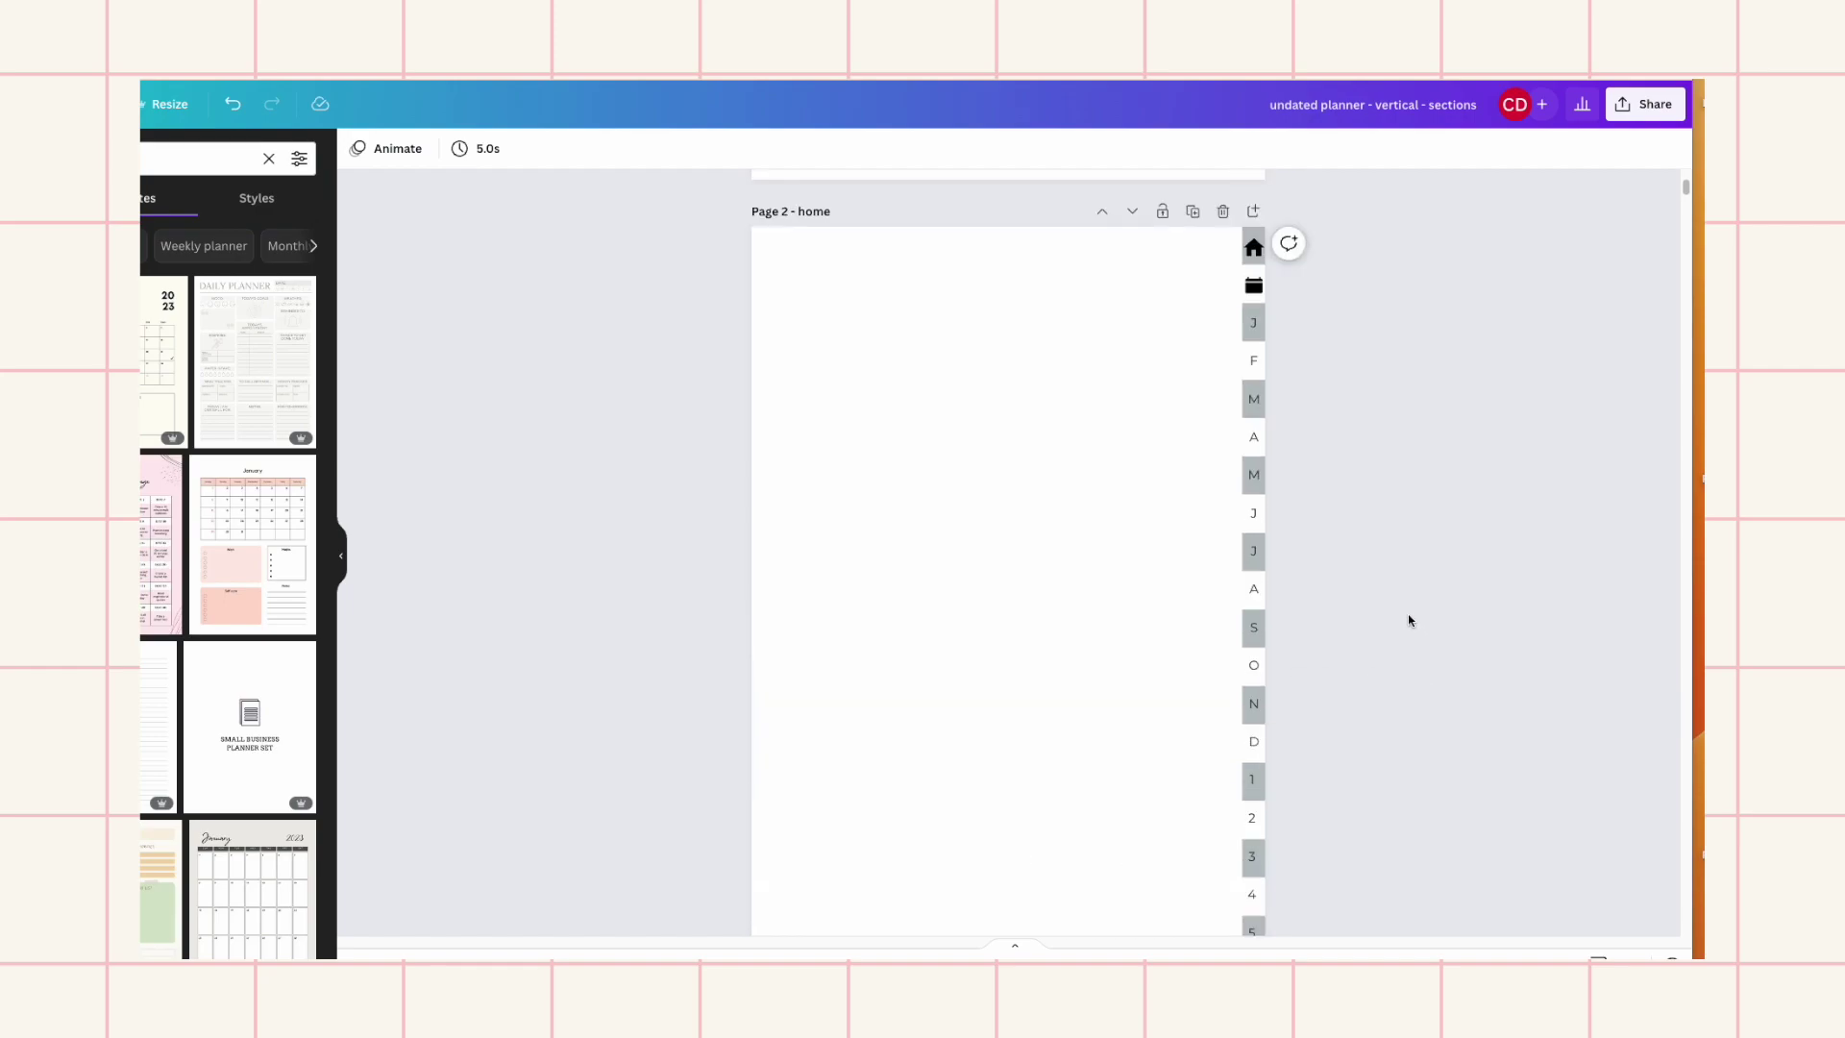
{"action": "scroll", "coordinate": [1479, 620], "scroll_direction": "up", "scroll_amount": 5}
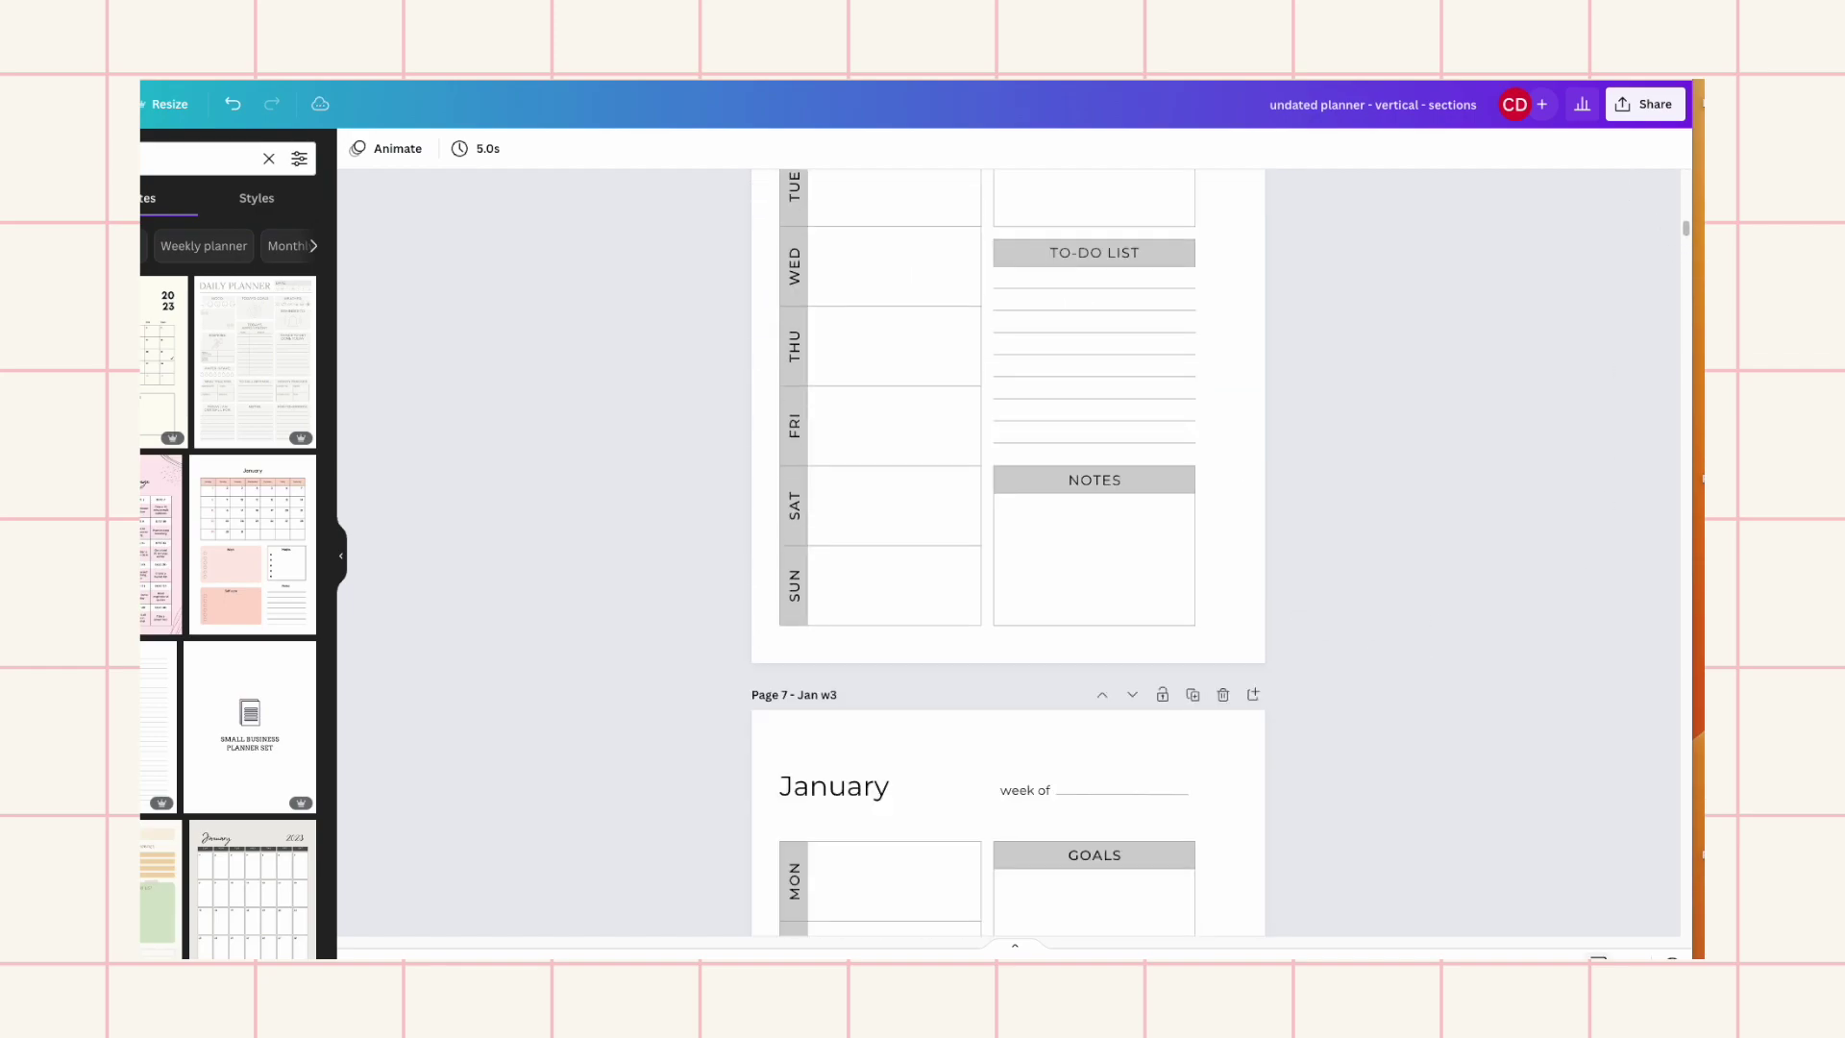
In Grid view, title pages 76–80 as 1, 2, 3, 4 and 5
{"action": "left_click", "coordinate": [1598, 958]}
{"action": "scroll", "coordinate": [1173, 589], "scroll_direction": "down", "scroll_amount": 15}
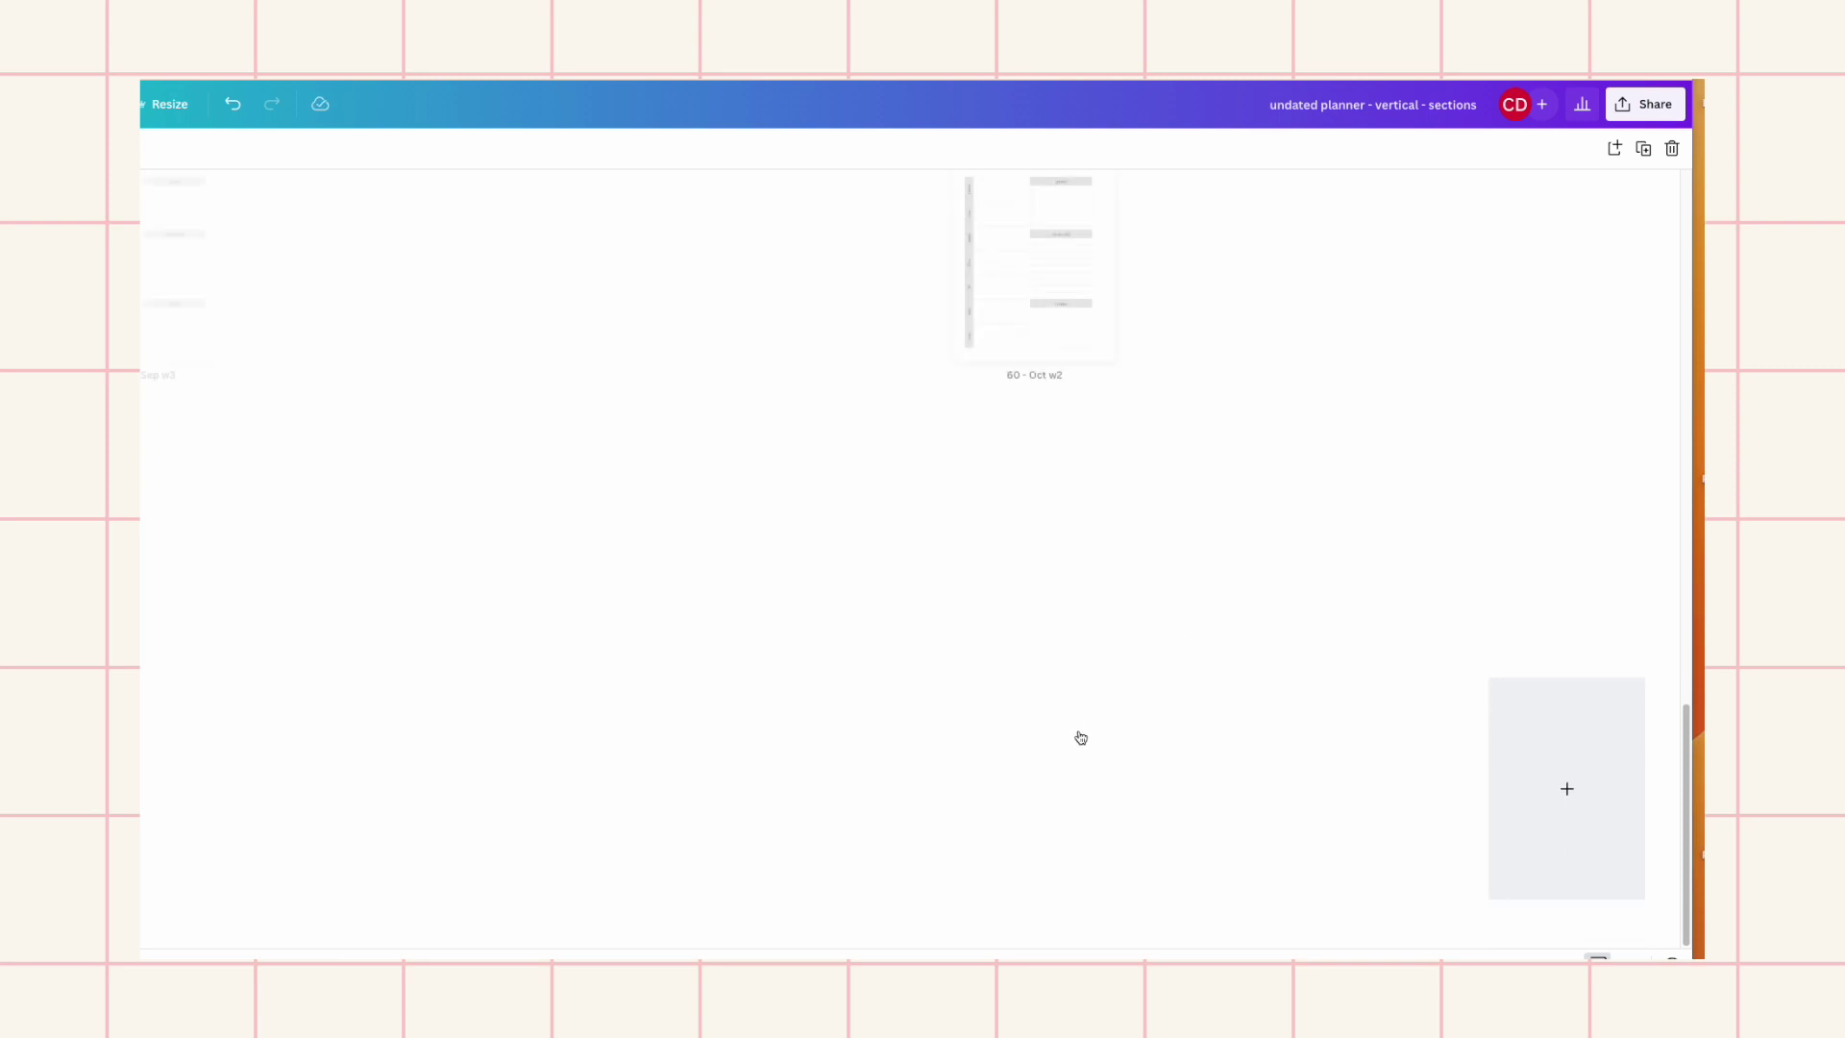
{"action": "left_click", "coordinate": [676, 916]}
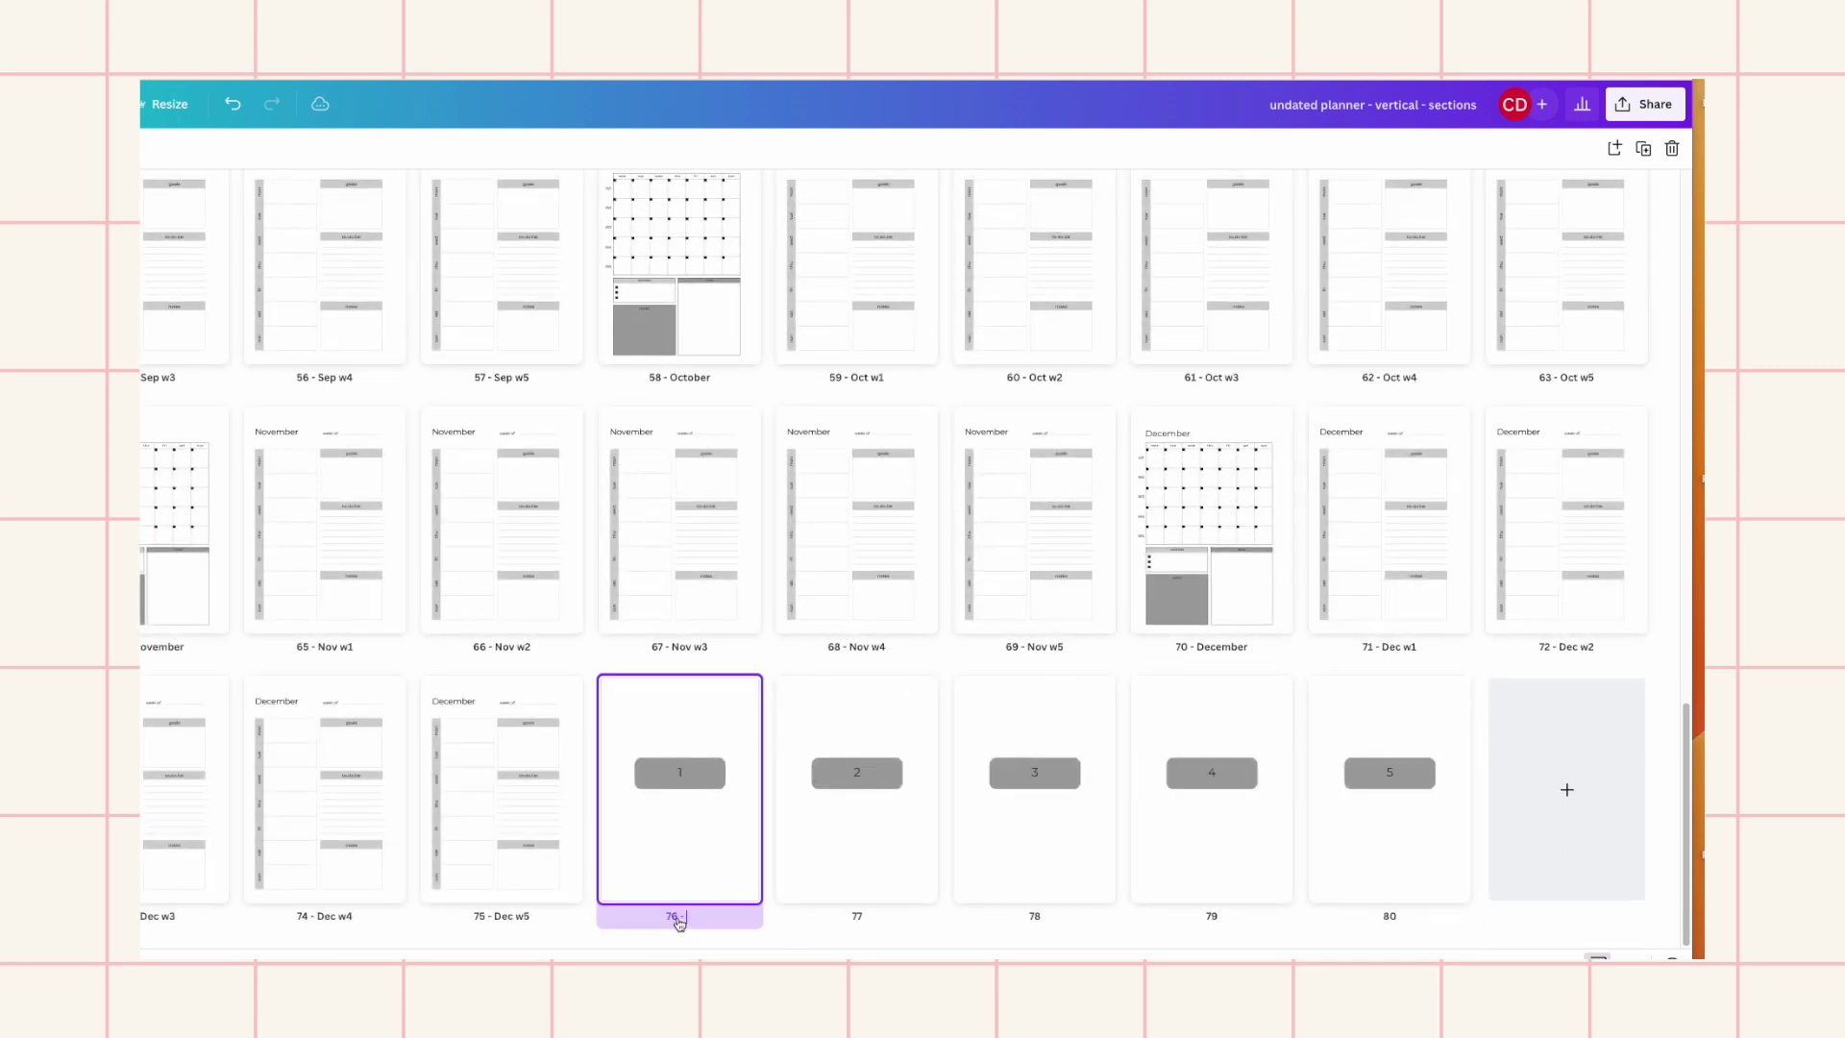
{"action": "type", "text": "1"}
{"action": "left_click", "coordinate": [856, 916]}
{"action": "type", "text": "2"}
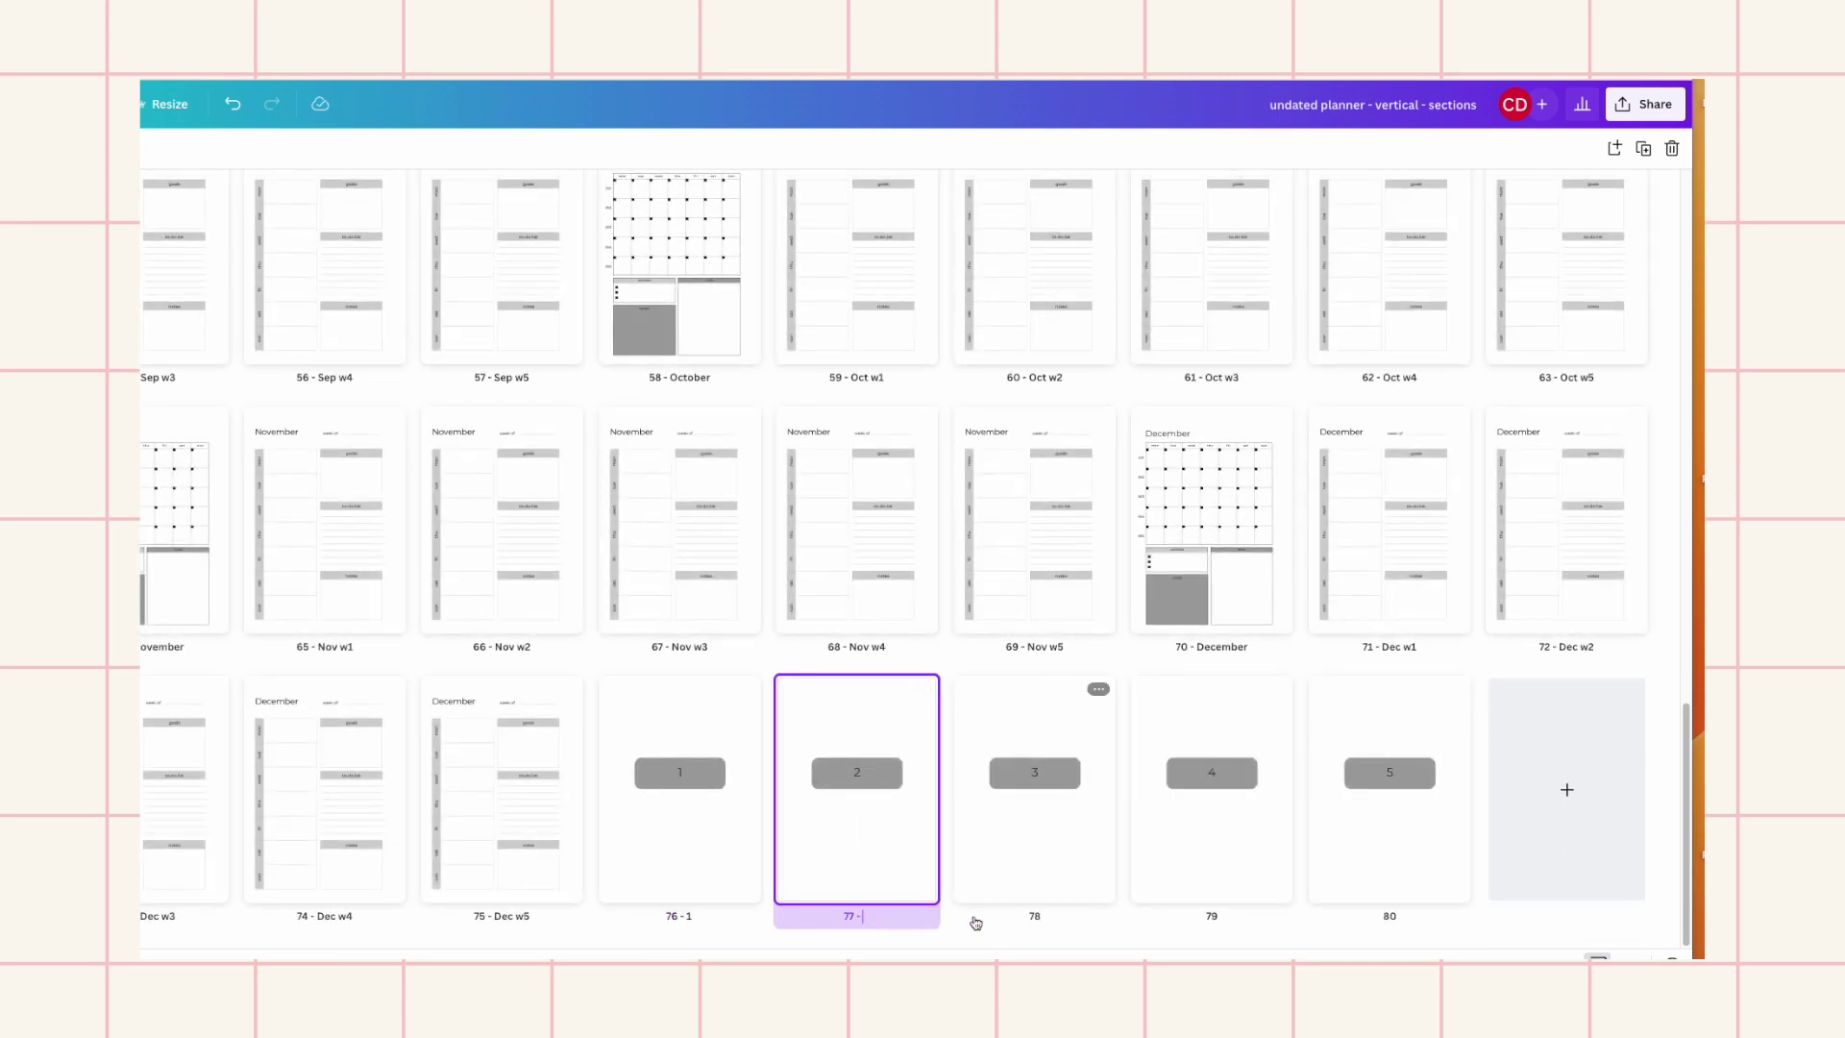
{"action": "left_click", "coordinate": [1034, 915]}
{"action": "type", "text": "3"}
{"action": "left_click", "coordinate": [1211, 917]}
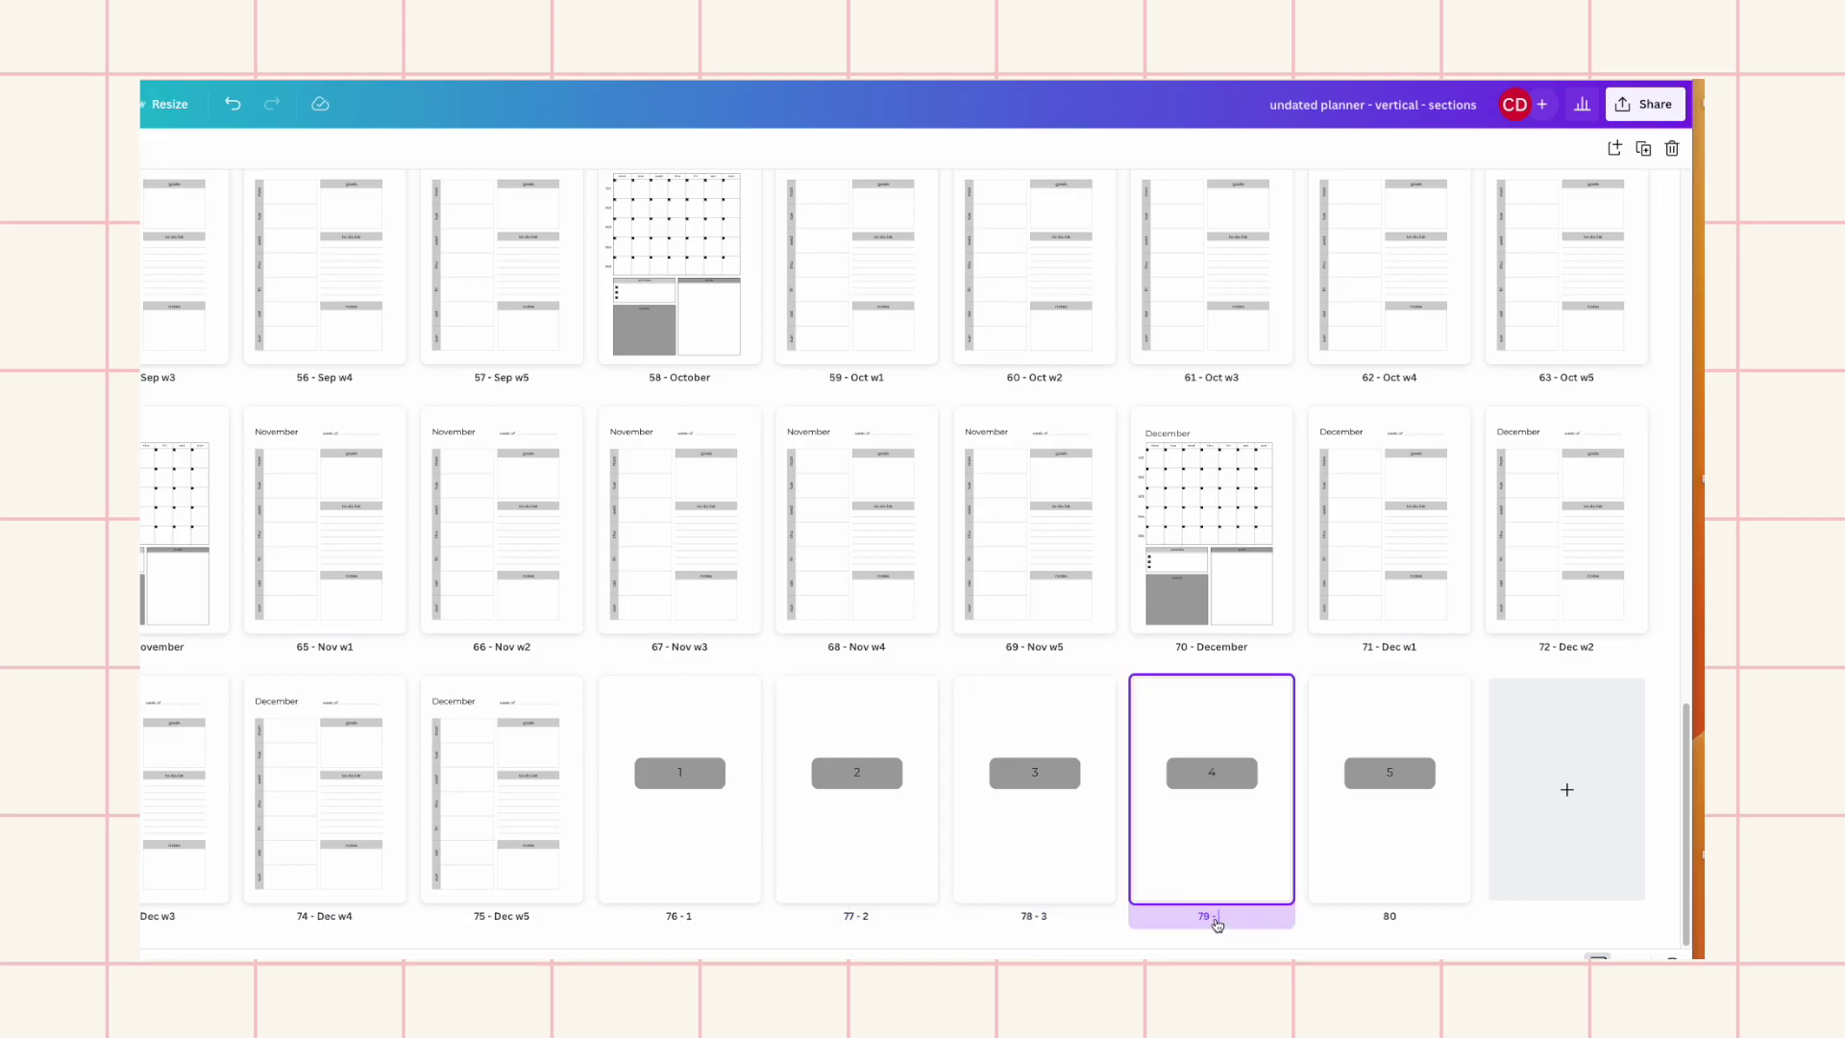
{"action": "left_click", "coordinate": [1393, 922]}
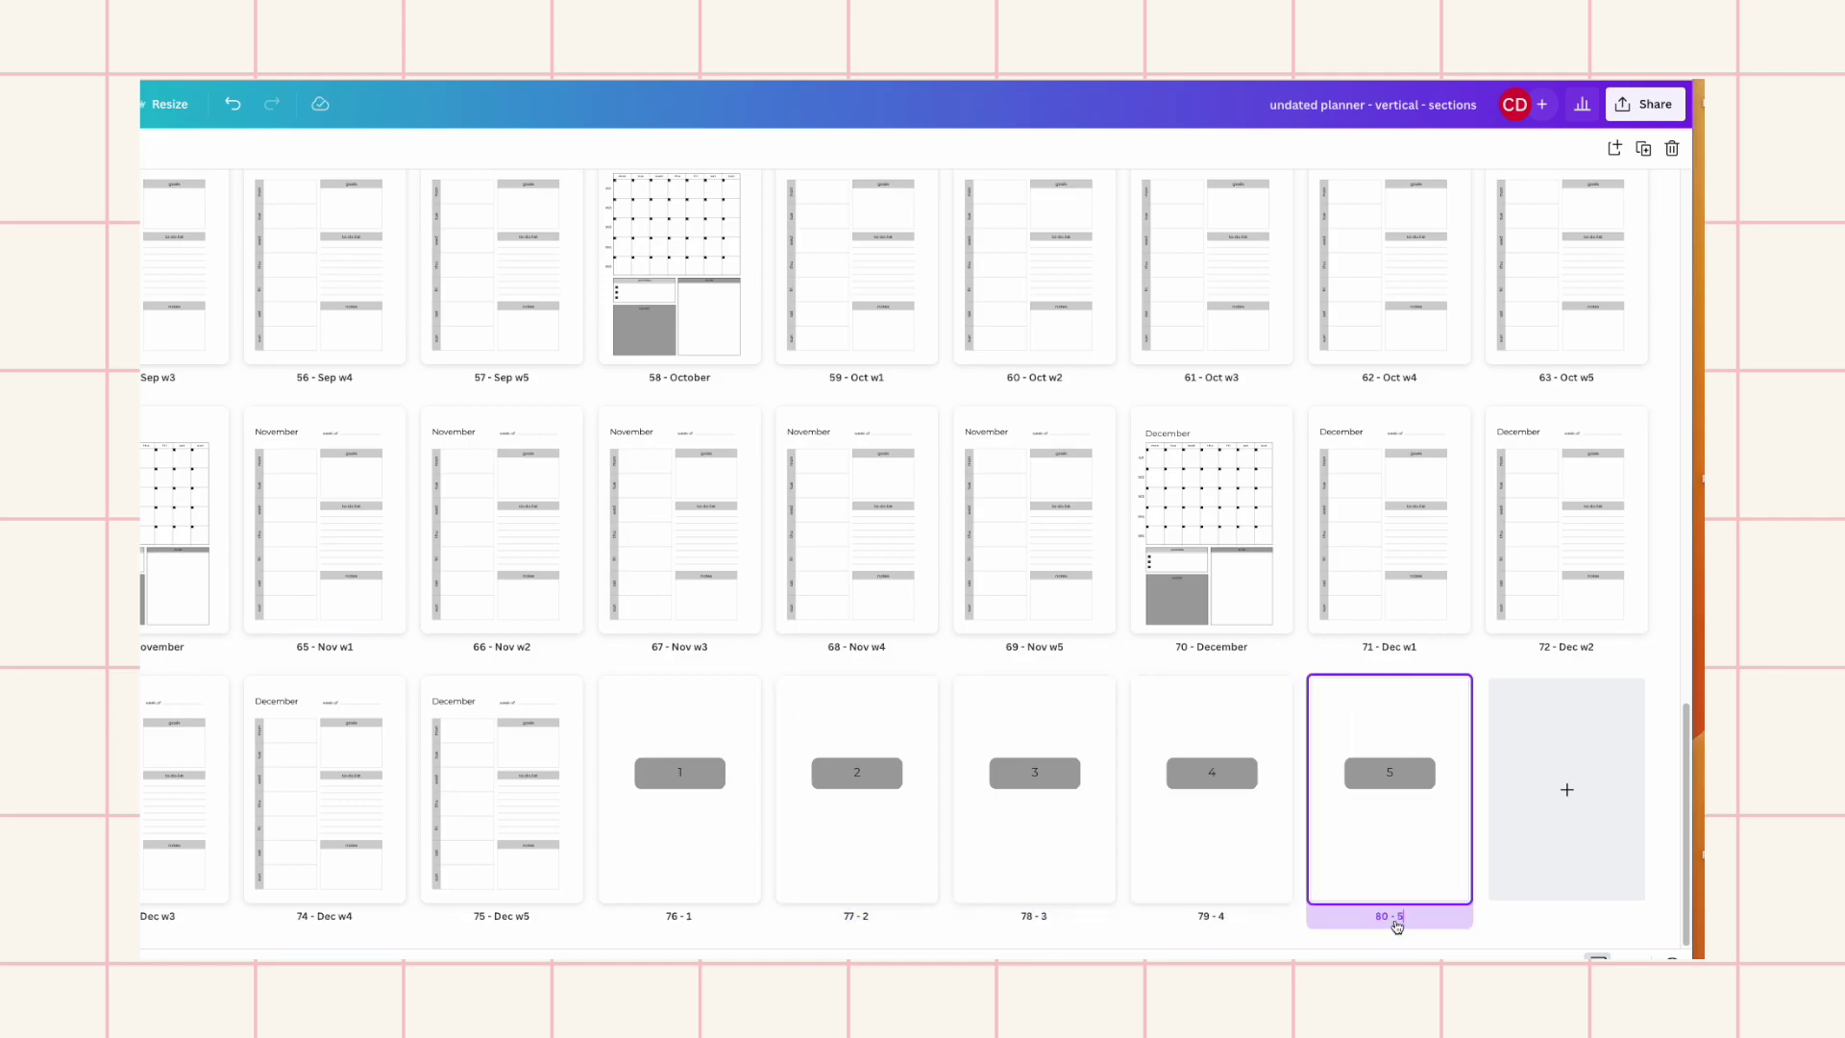
{"action": "left_click", "coordinate": [1598, 931]}
{"action": "scroll", "coordinate": [903, 444], "scroll_direction": "up", "scroll_amount": 15}
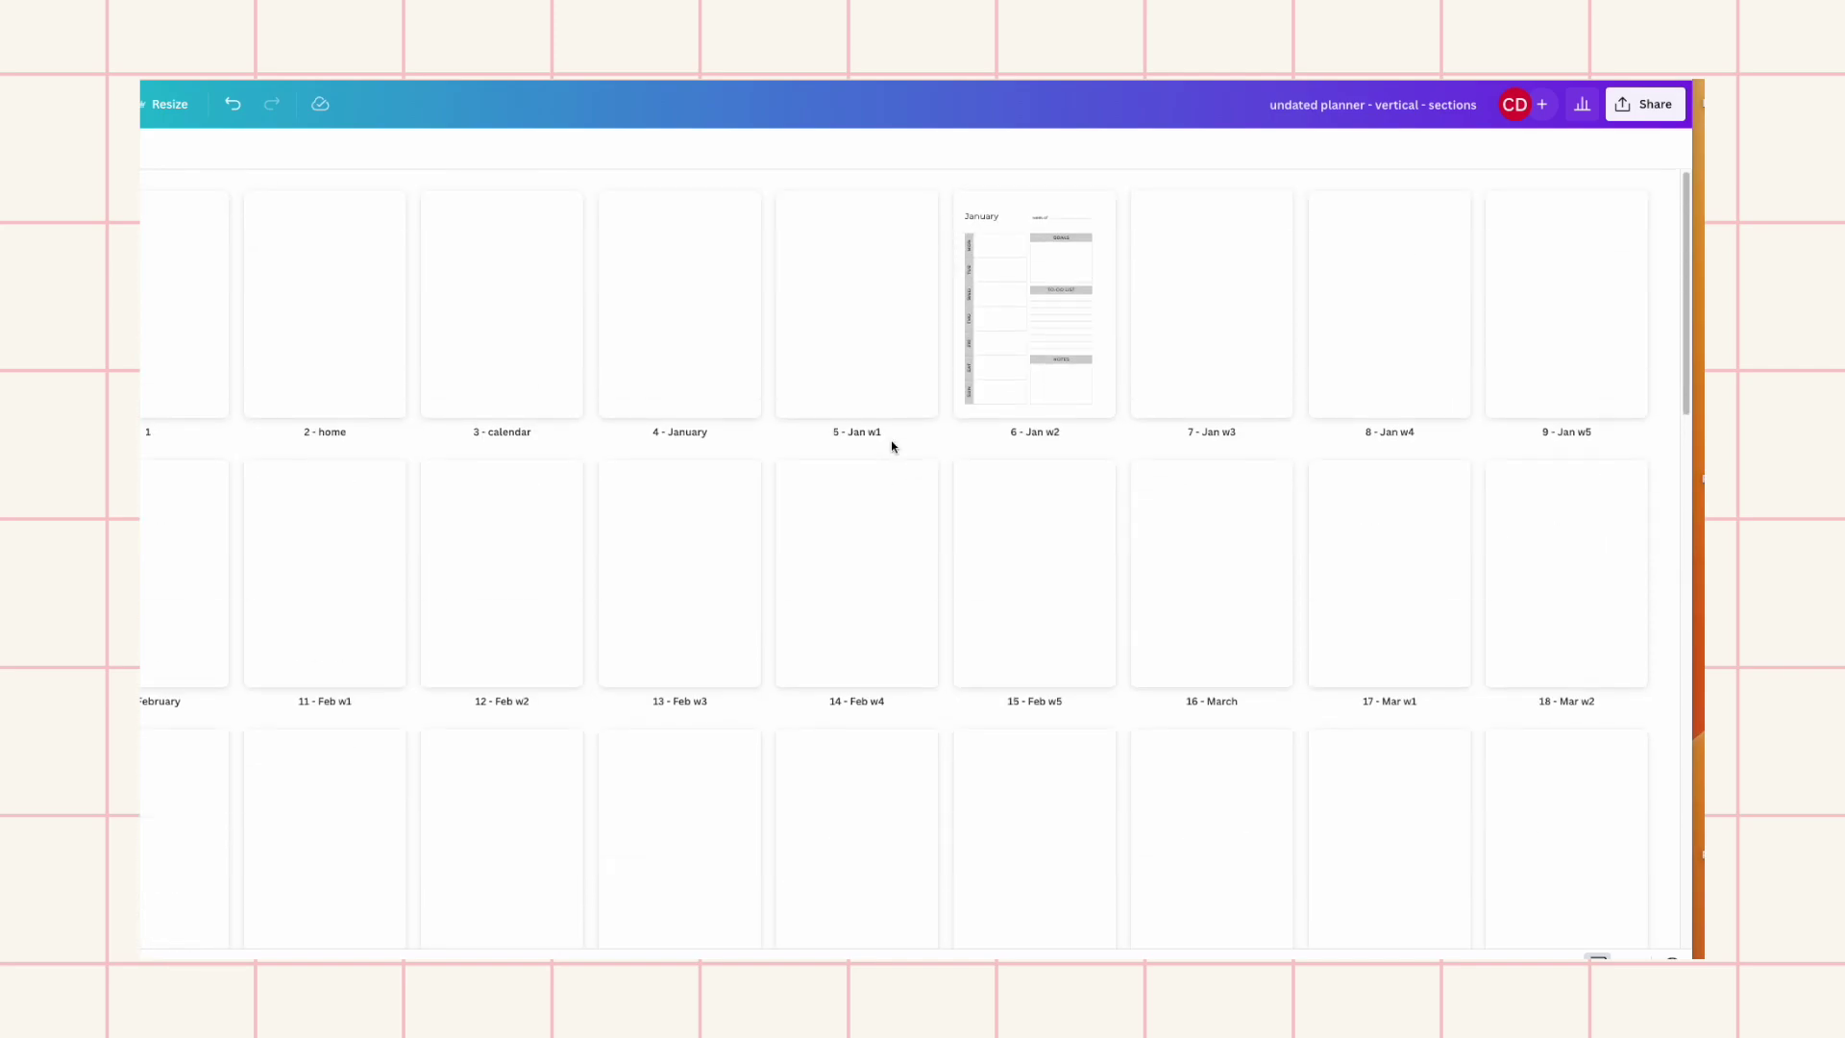
Open the home page and link its home icon tab to its planner page
{"action": "double_click", "coordinate": [378, 291]}
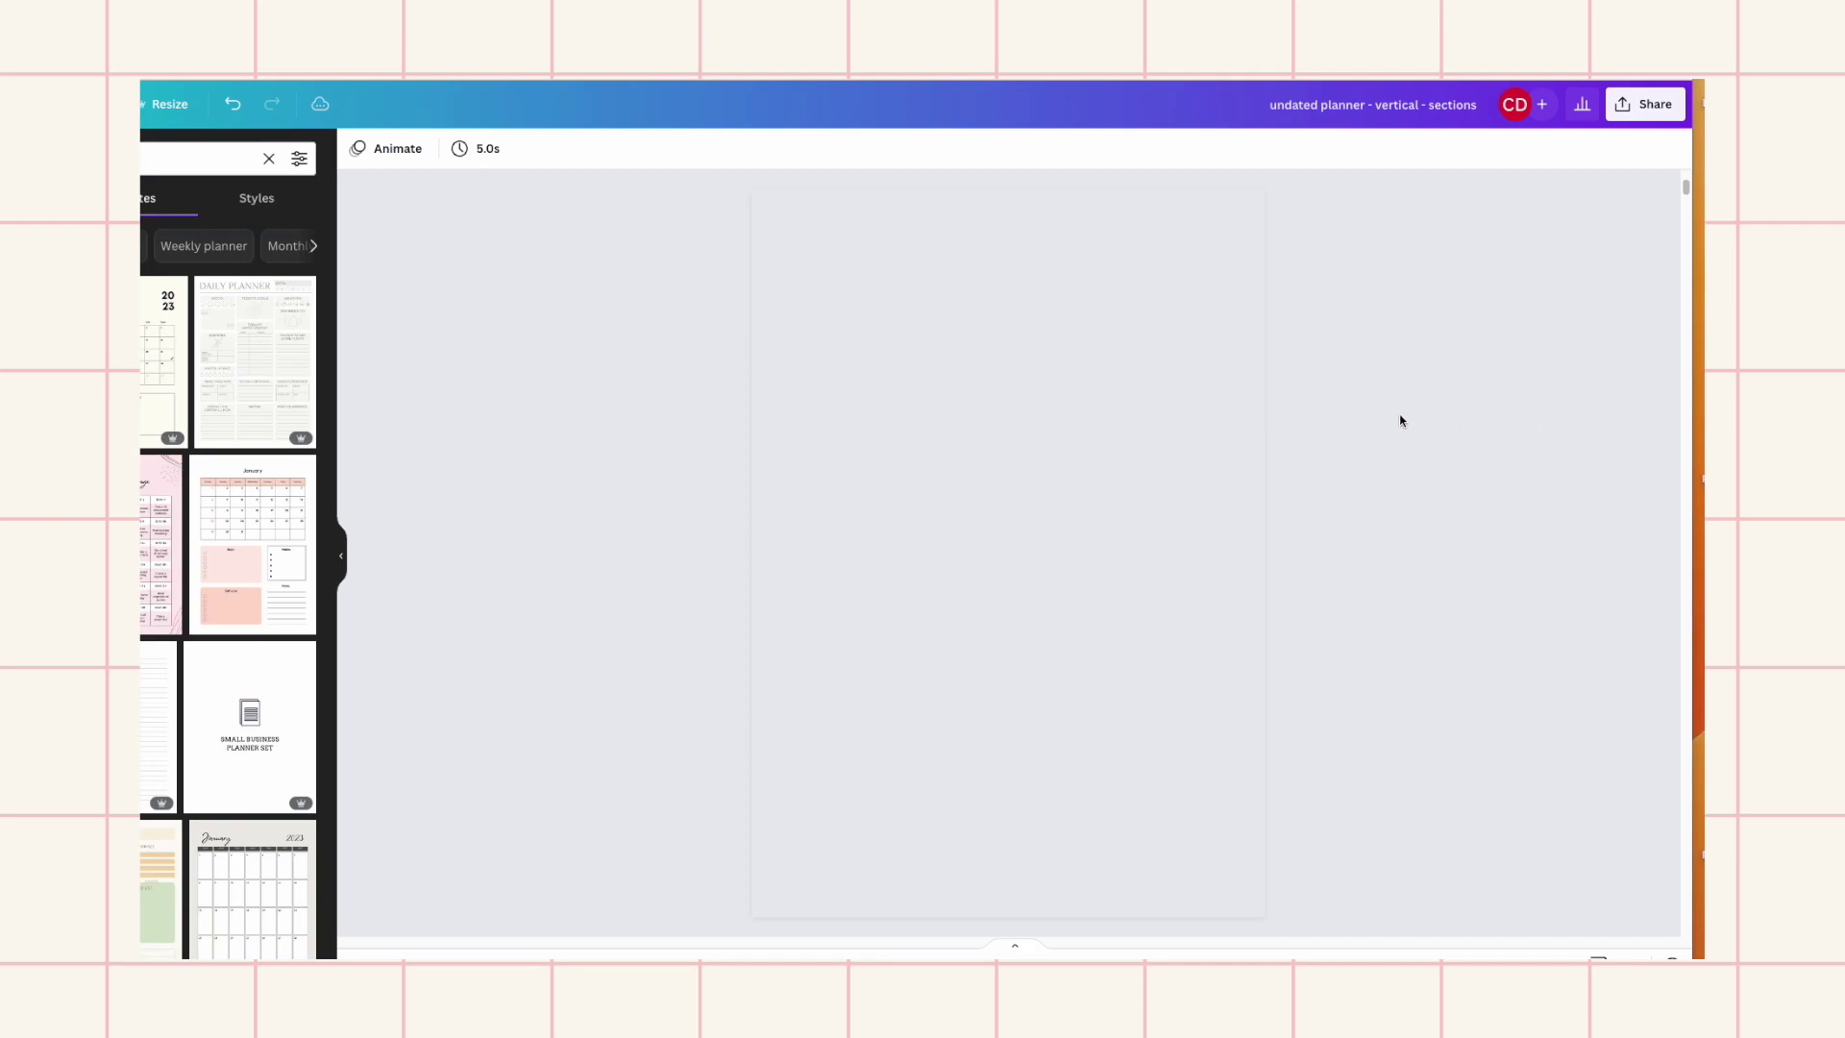
{"action": "left_click", "coordinate": [1253, 381]}
{"action": "key", "text": "ctrl+k"}
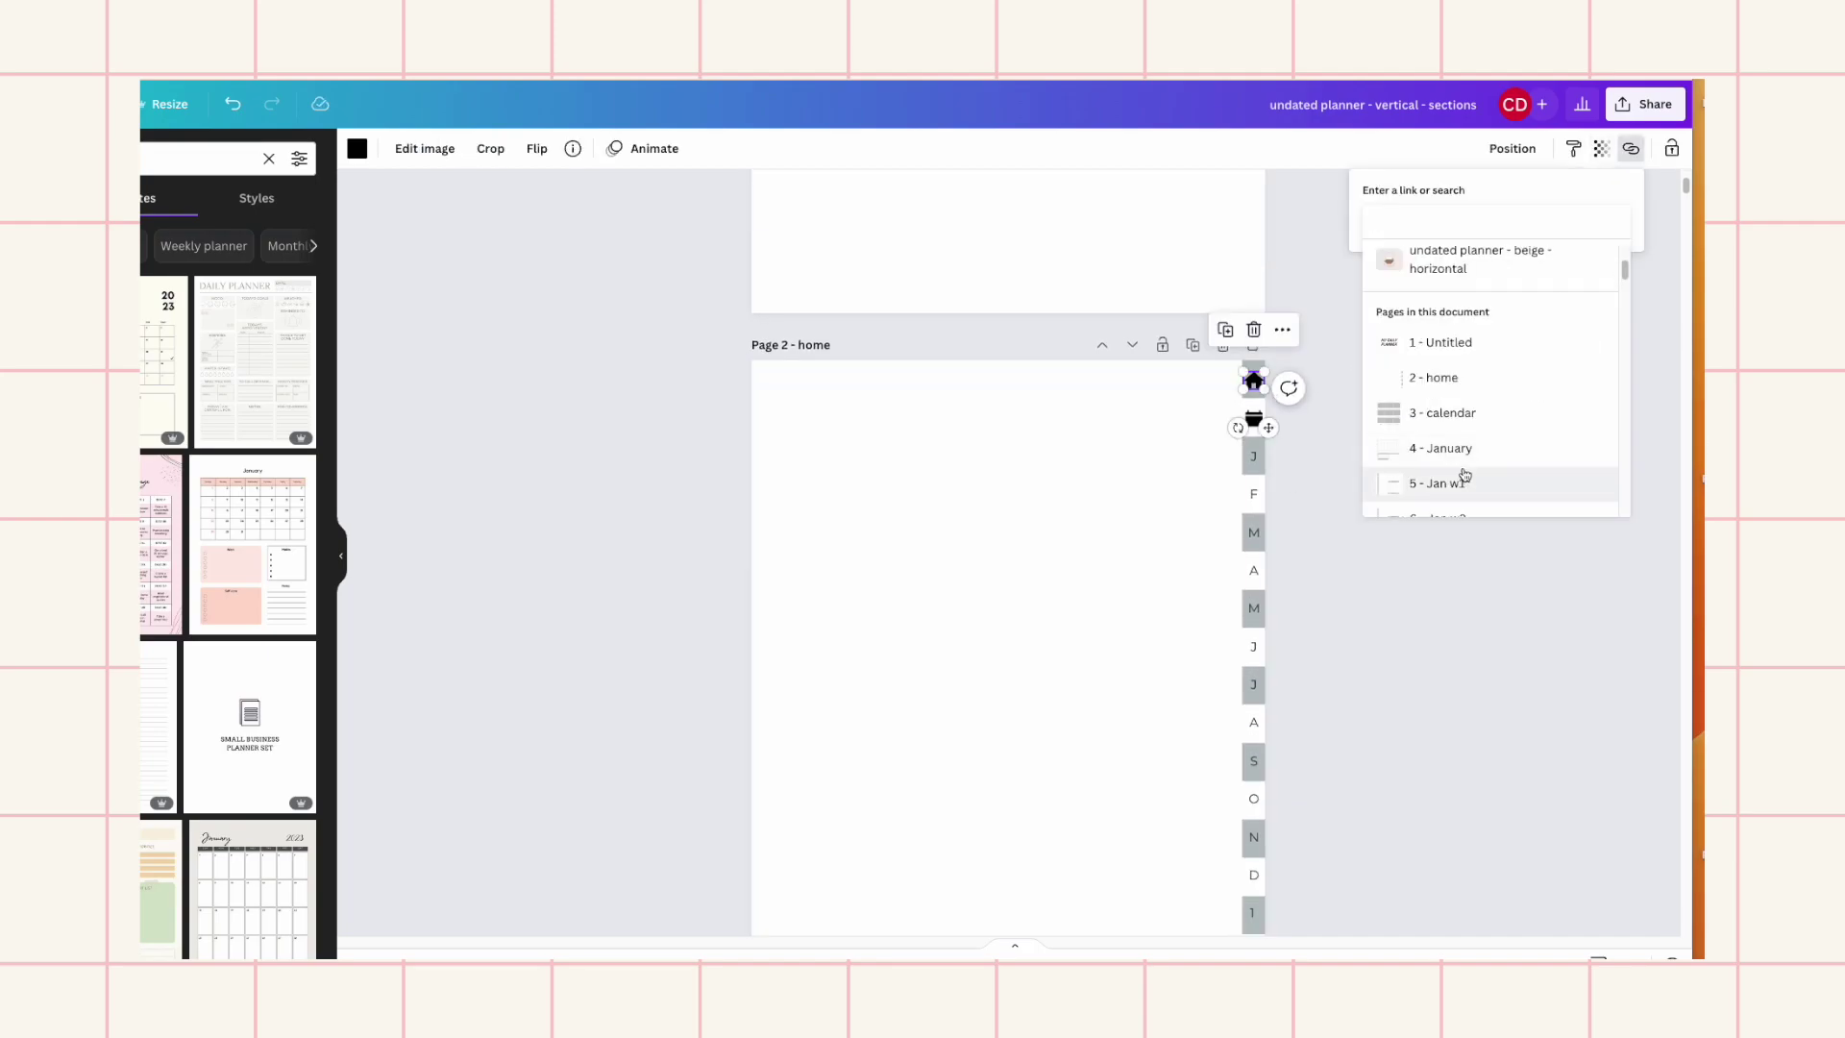
{"action": "left_click", "coordinate": [1464, 482]}
{"action": "key", "text": "Tab"}
Link the following side tabs to their matching pages, including the June page
{"action": "key", "text": "Tab"}
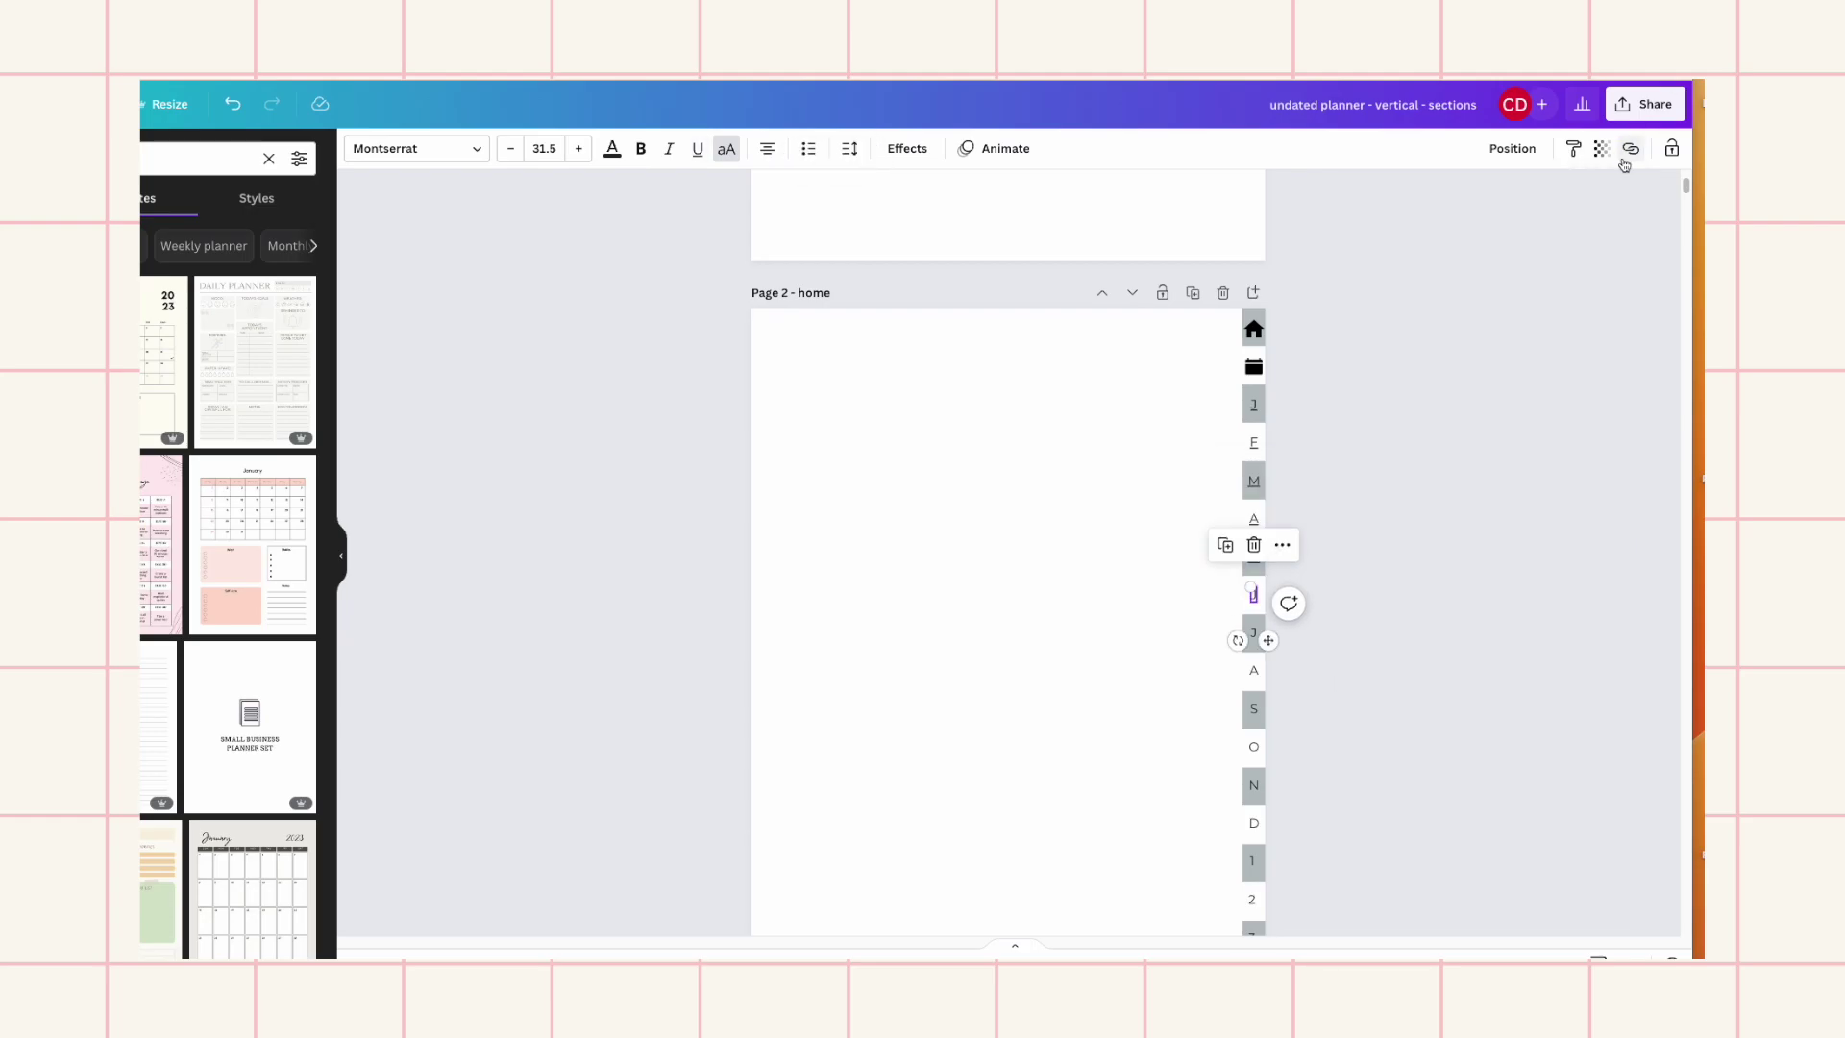
{"action": "left_click", "coordinate": [1631, 148]}
{"action": "type", "text": "jun"}
{"action": "left_click", "coordinate": [1464, 482]}
{"action": "key", "text": "Tab"}
{"action": "key", "text": "Tab"}
{"action": "key", "text": "ctrl+k"}
{"action": "type", "text": "2"}
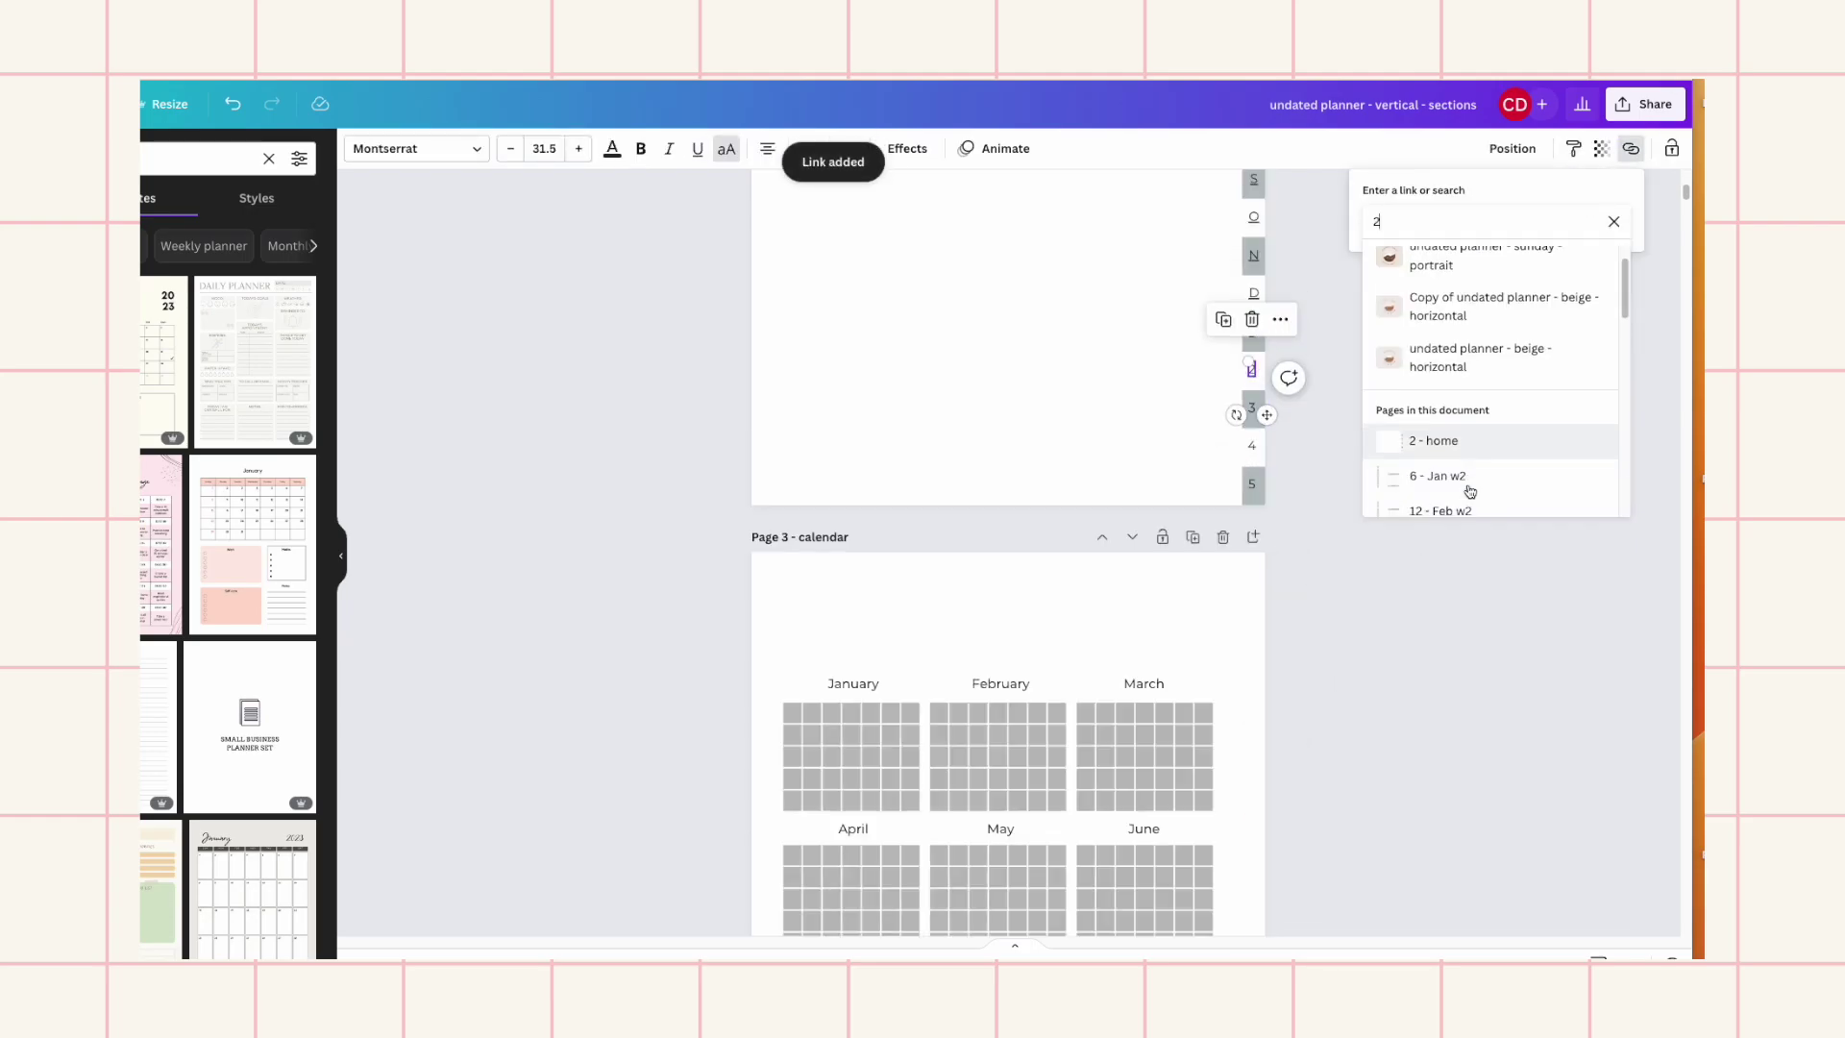
{"action": "scroll", "coordinate": [1470, 491], "scroll_direction": "down", "scroll_amount": 5}
{"action": "scroll", "coordinate": [1470, 491], "scroll_direction": "up", "scroll_amount": 5}
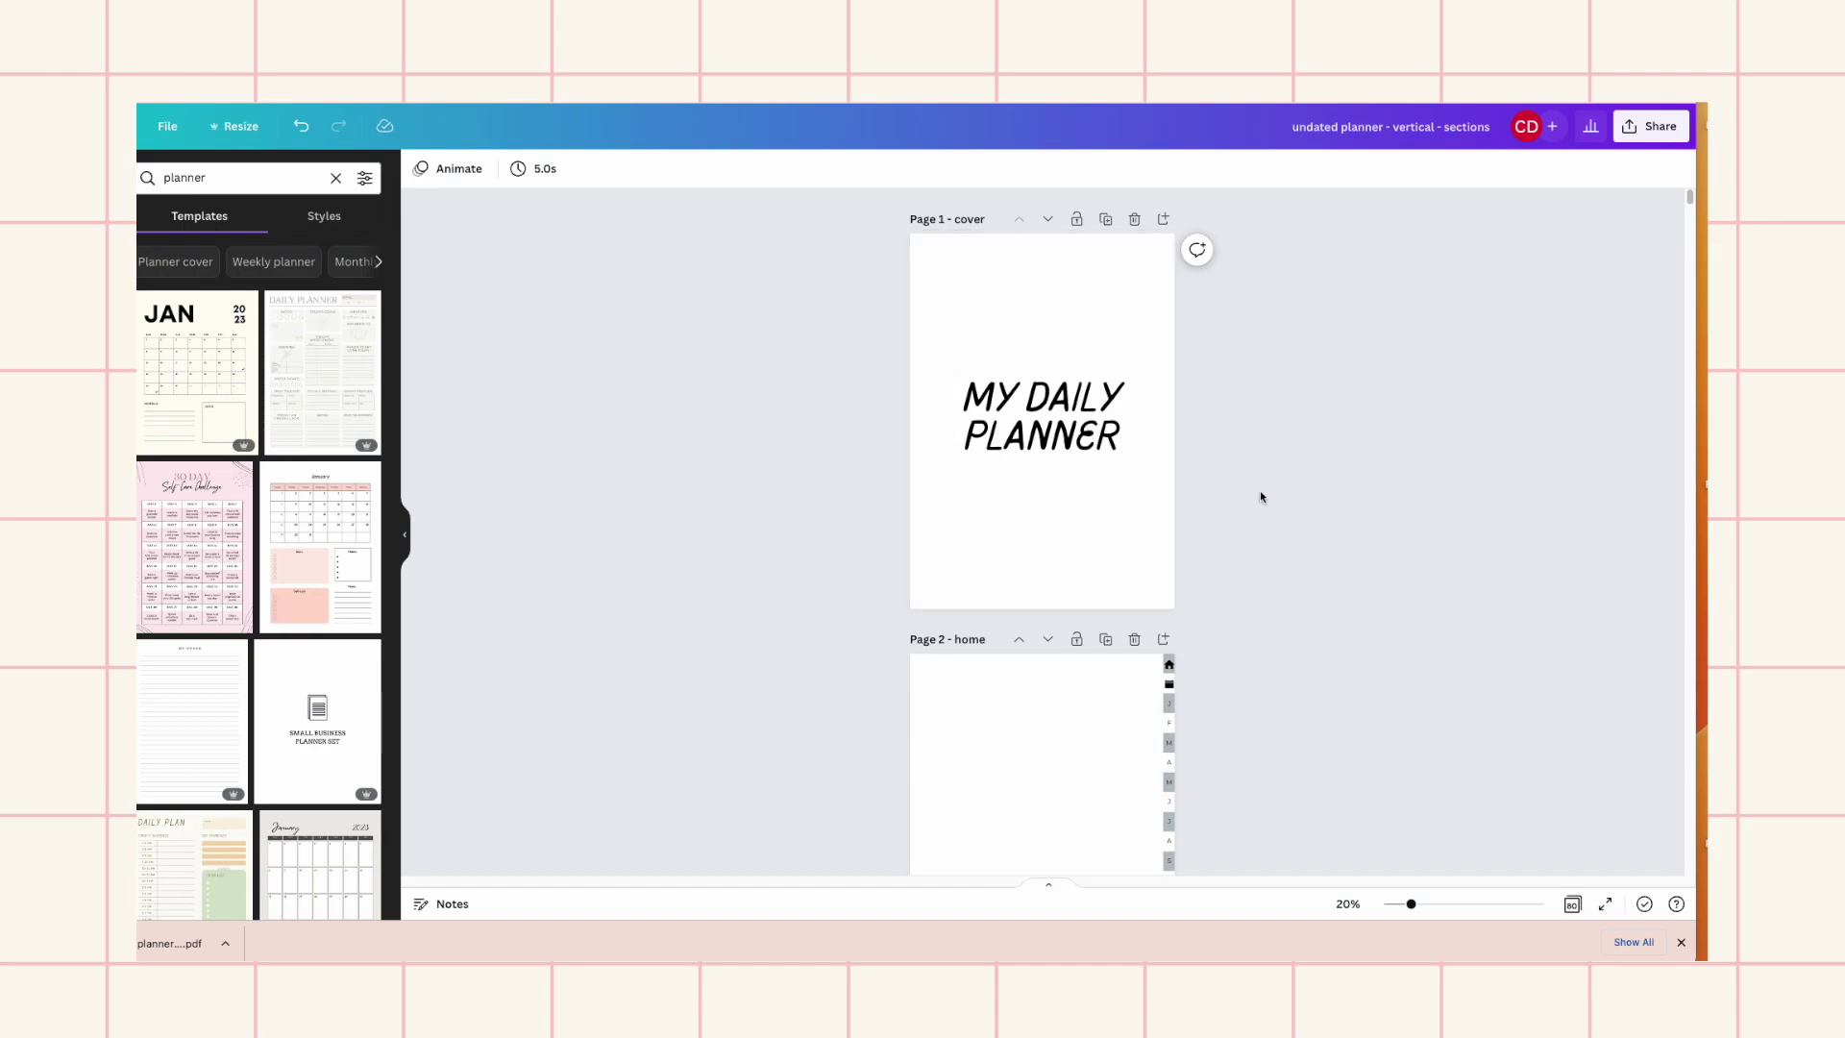
Copy page 2's side tab bar onto the calendar and January pages
{"action": "scroll", "coordinate": [1316, 457], "scroll_direction": "down", "scroll_amount": 5}
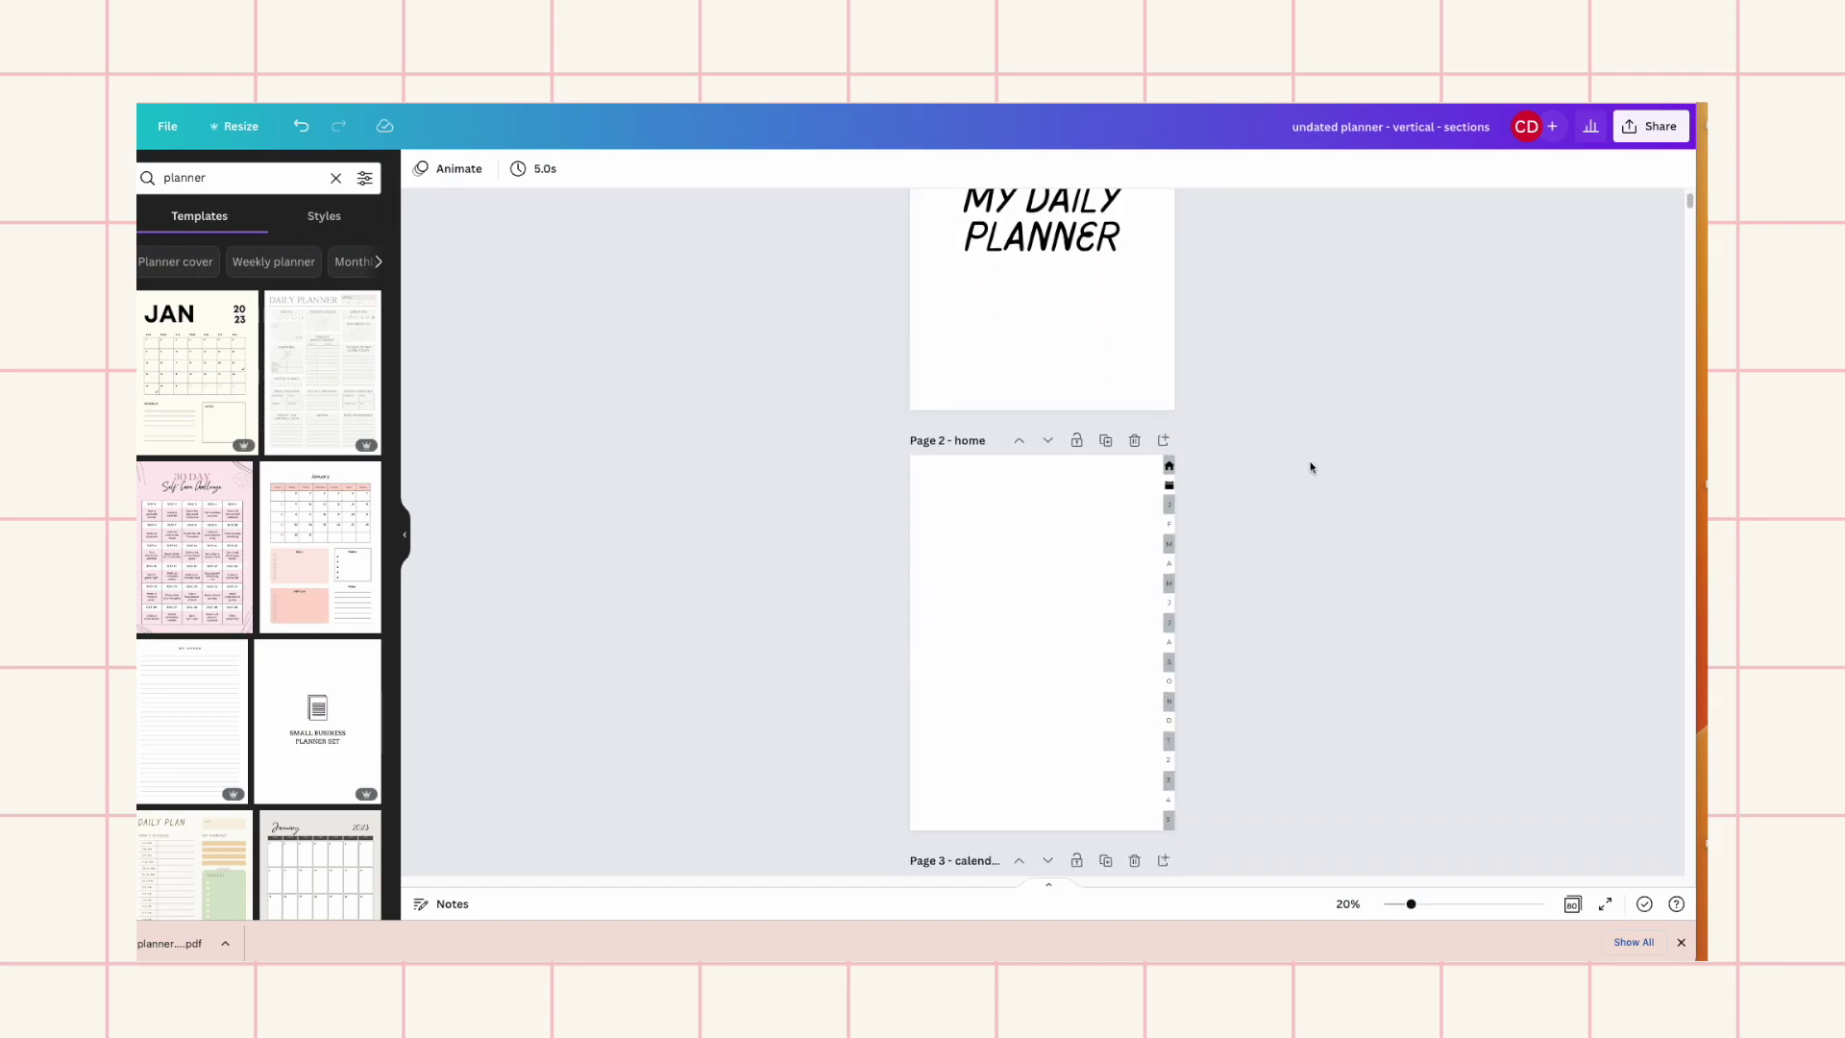
{"action": "left_click_drag", "start_coordinate": [1195, 773], "coordinate": [1155, 413]}
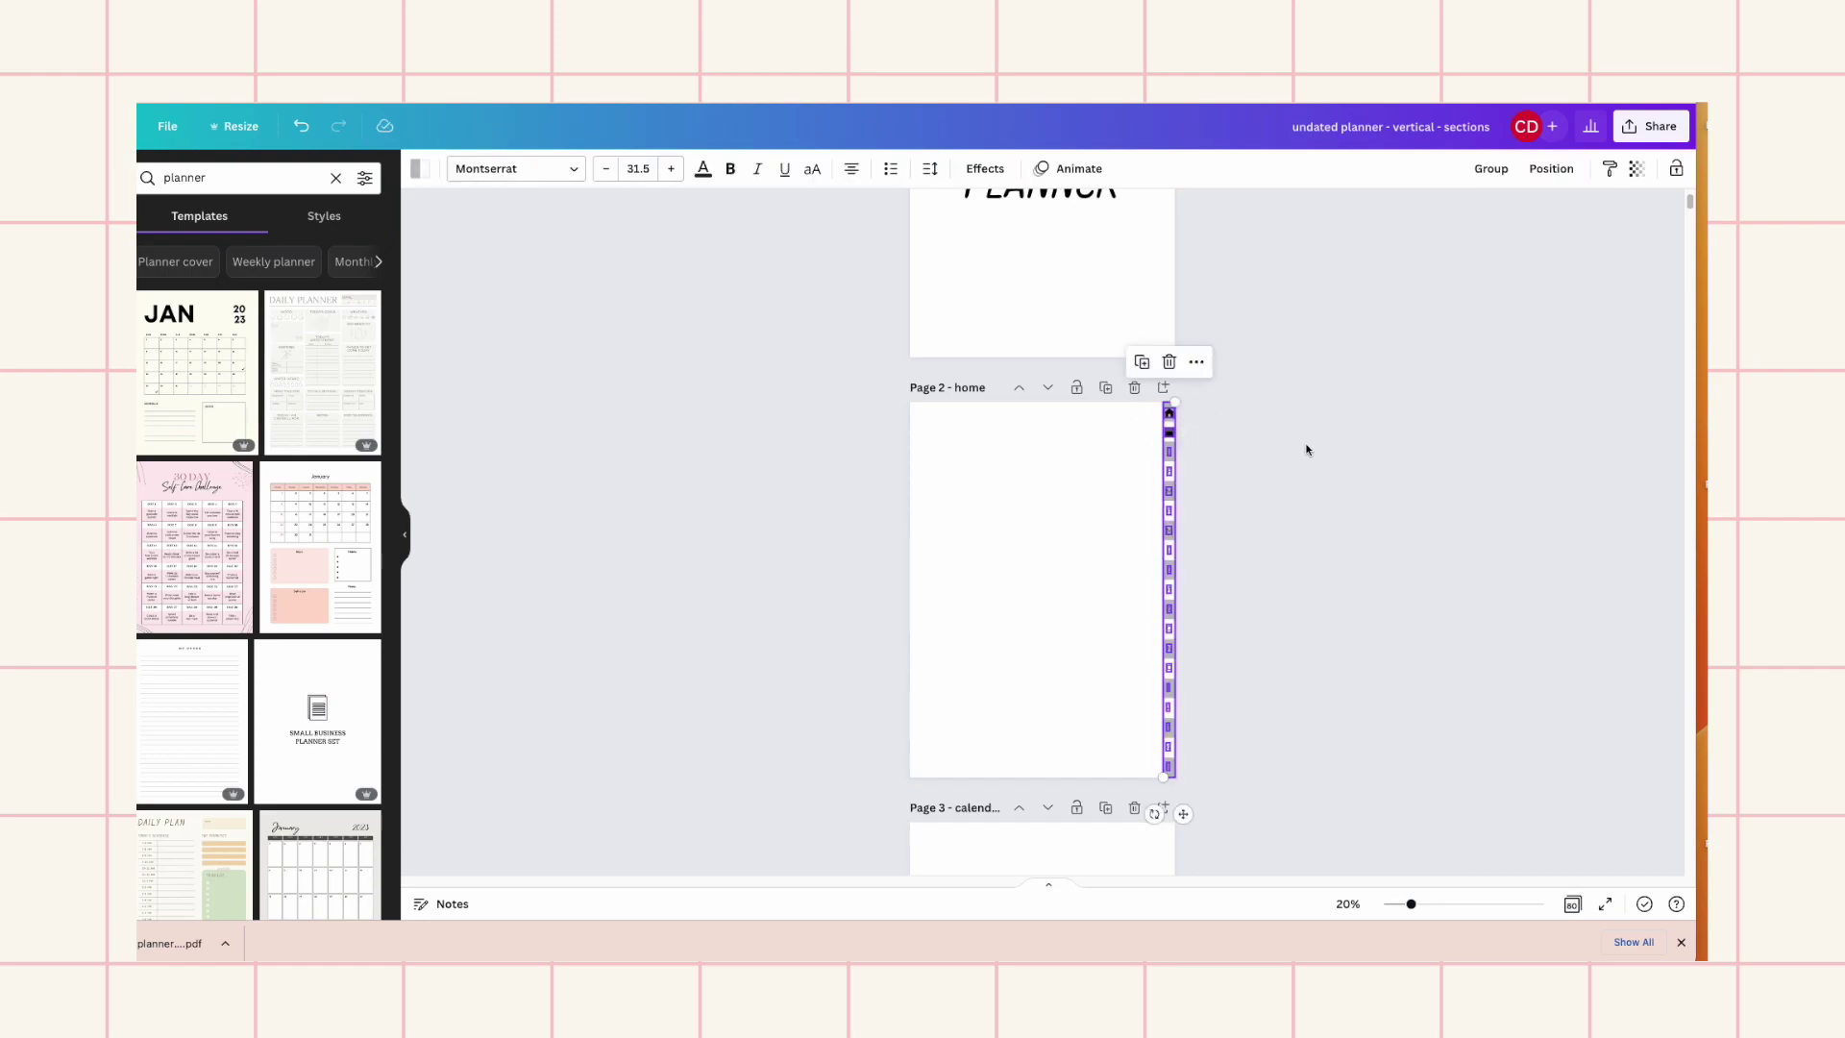
{"action": "scroll", "coordinate": [1305, 452], "scroll_direction": "down", "scroll_amount": 8}
{"action": "left_click", "coordinate": [1170, 477]}
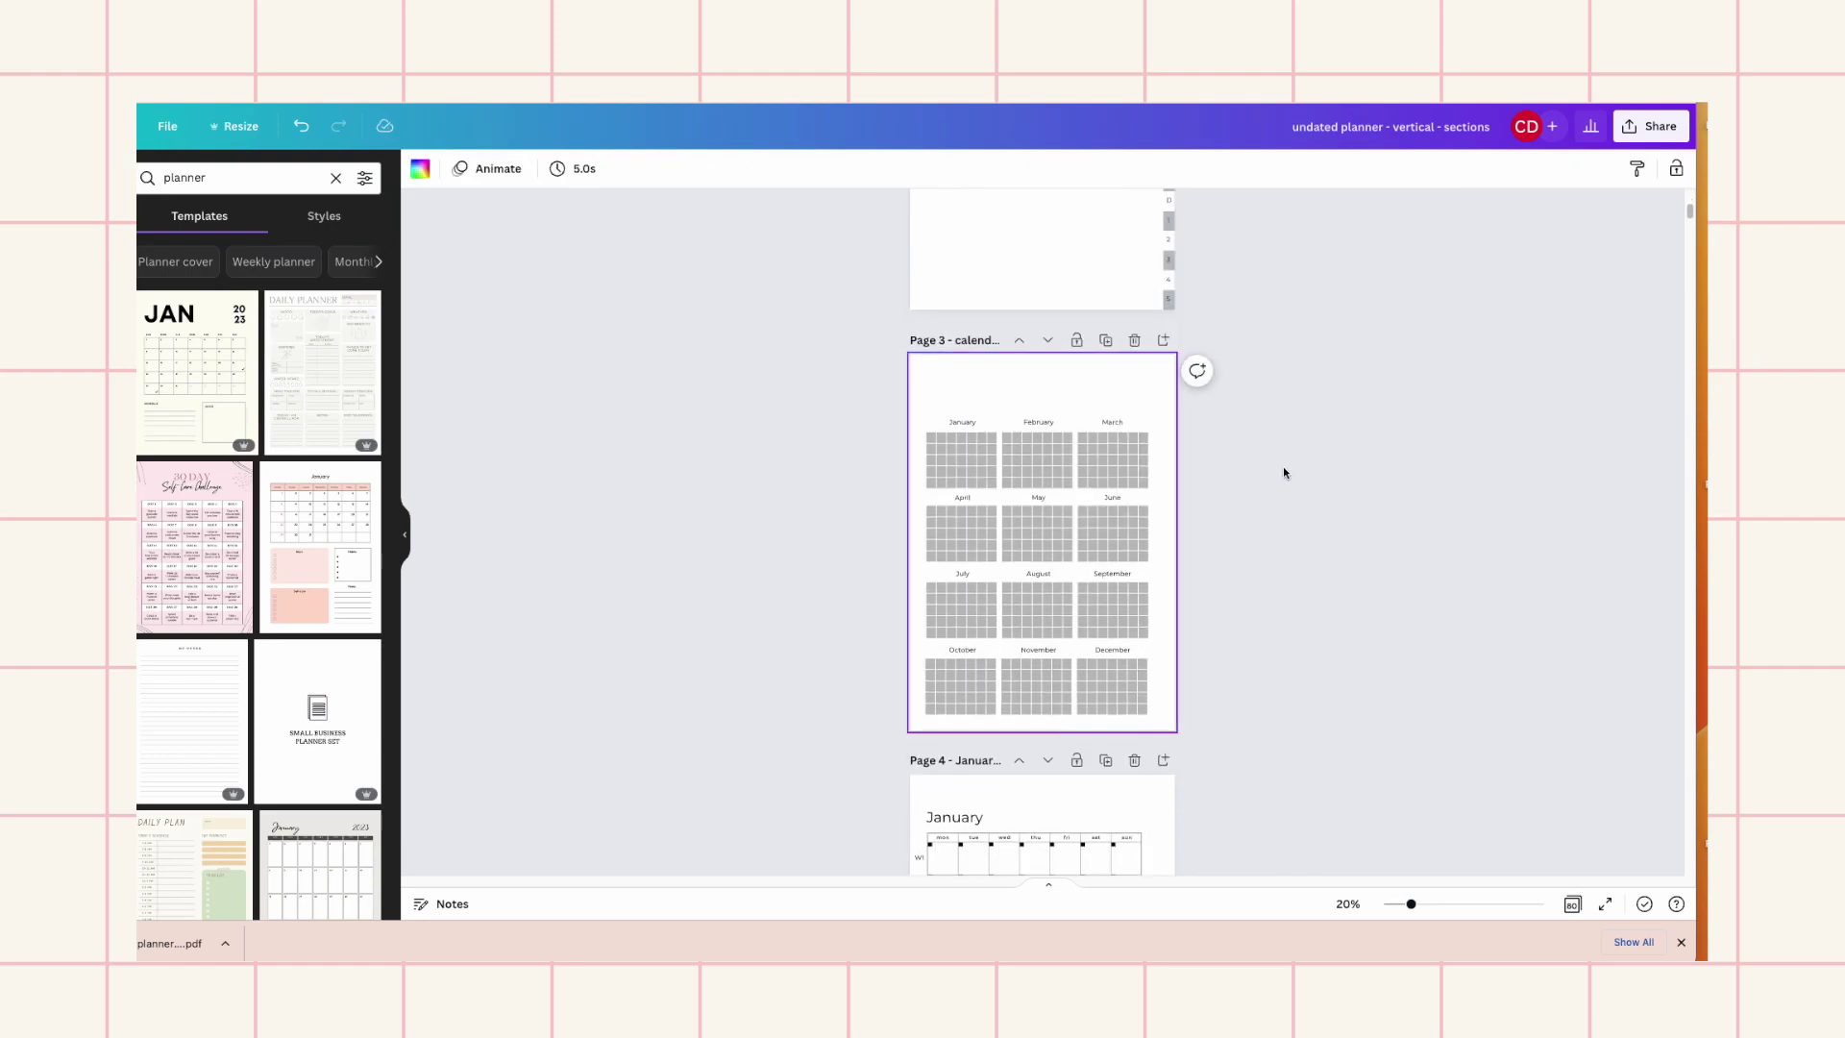
{"action": "key", "text": "ctrl+v"}
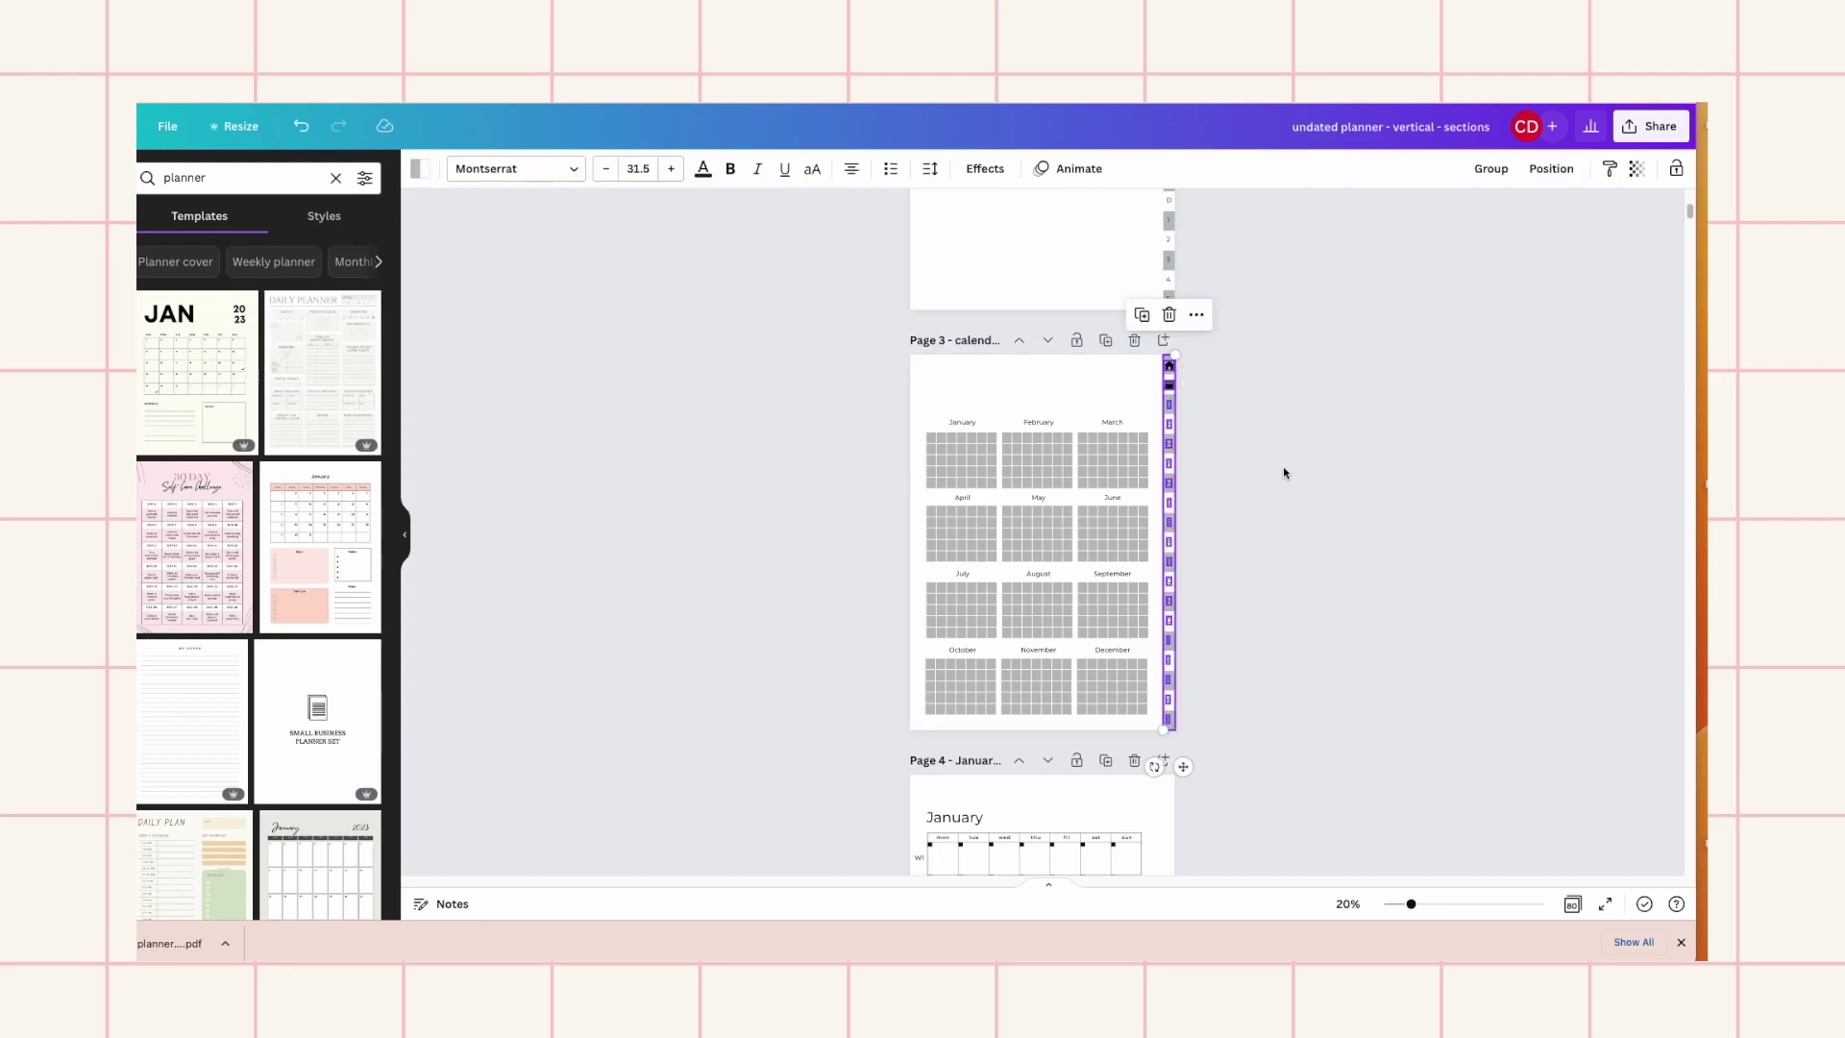
{"action": "scroll", "coordinate": [1239, 552], "scroll_direction": "down", "scroll_amount": 3}
{"action": "left_click", "coordinate": [1172, 622]}
{"action": "key", "text": "ctrl+v"}
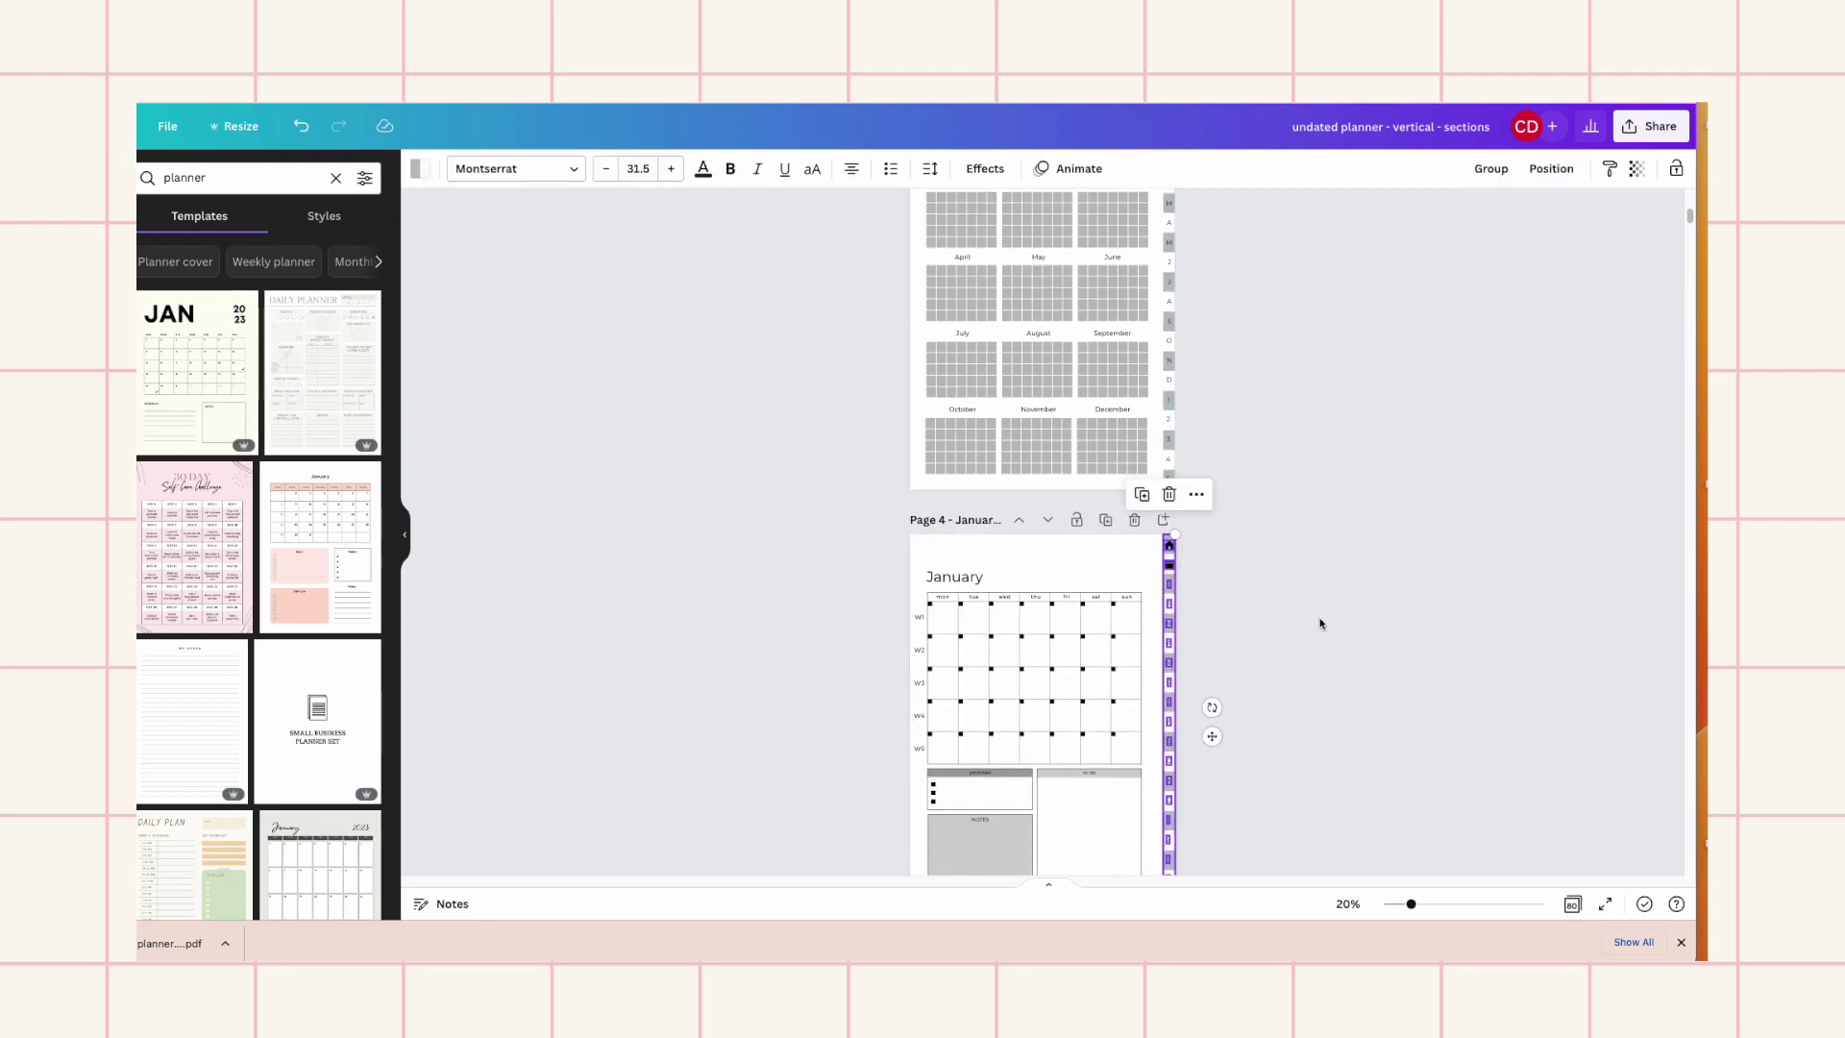
{"action": "scroll", "coordinate": [1320, 619], "scroll_direction": "up", "scroll_amount": 8}
At 34% zoom, confirm the home page's J tab links to '4 - January'
{"action": "left_click_drag", "start_coordinate": [1409, 904], "coordinate": [1432, 905]}
{"action": "left_click", "coordinate": [1260, 521]}
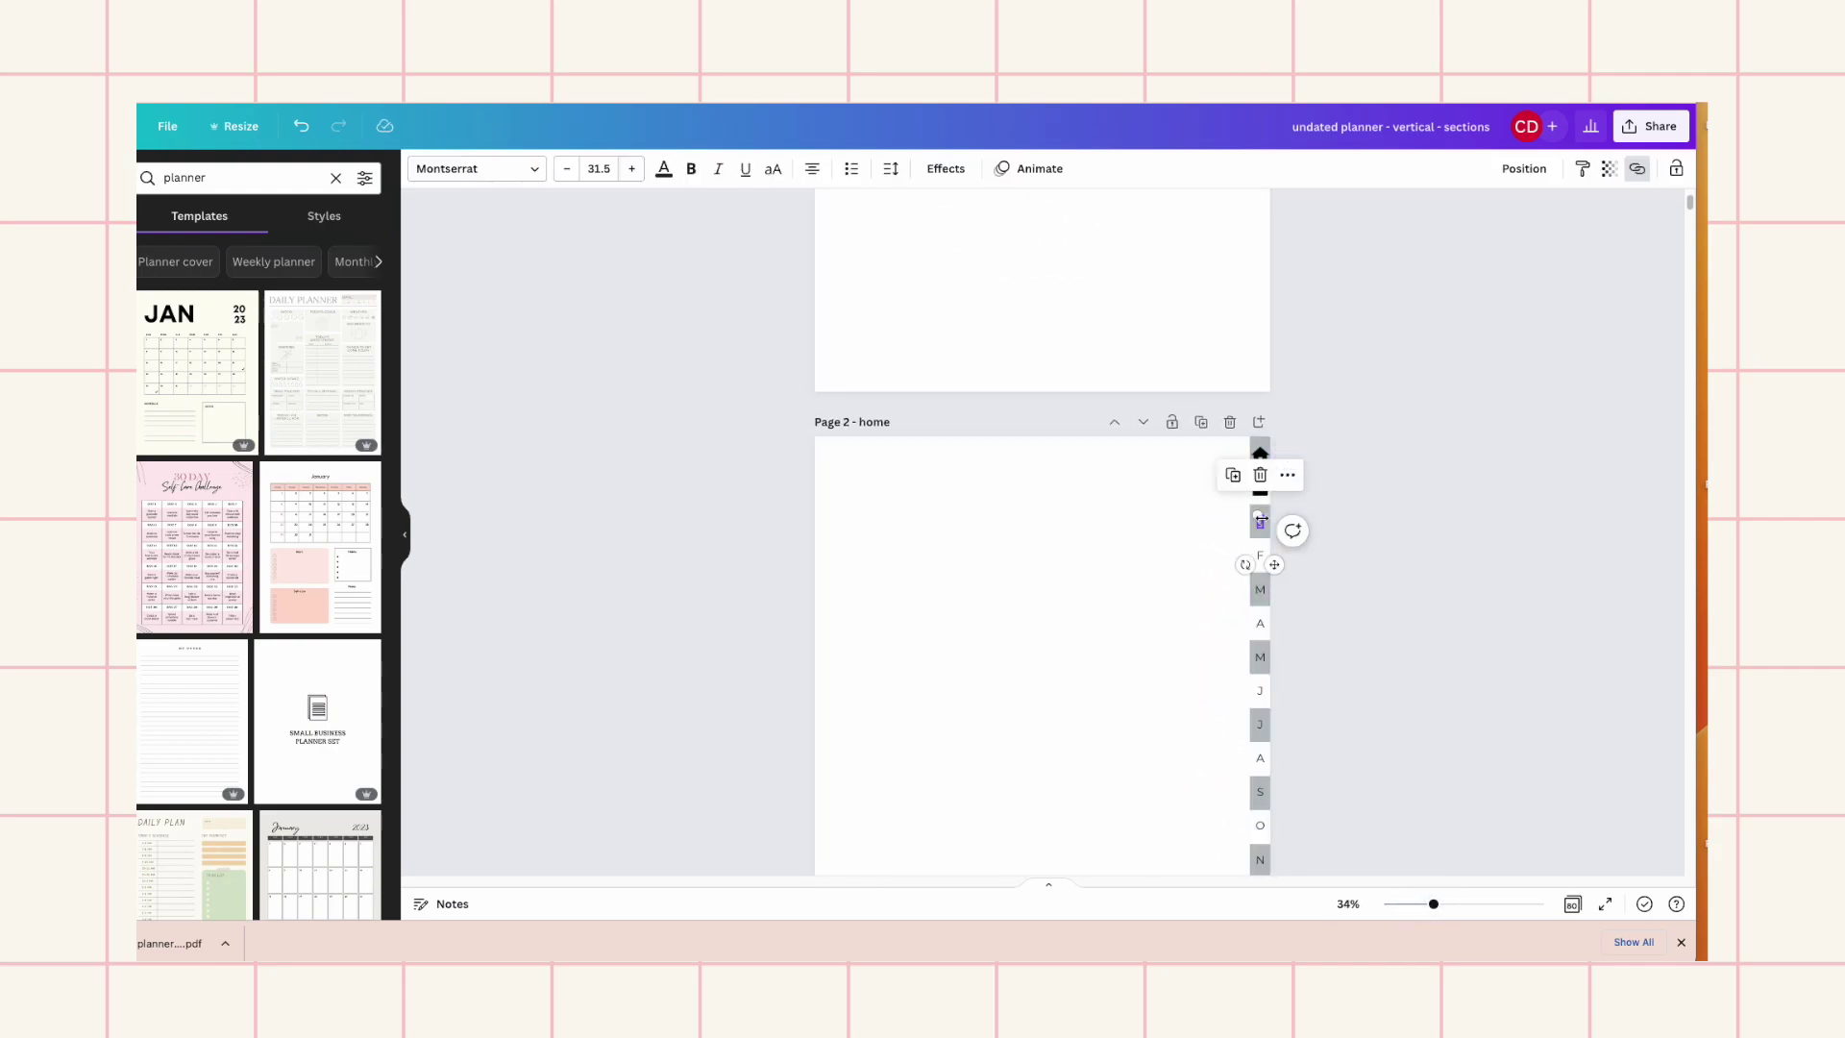
{"action": "left_click", "coordinate": [1639, 169]}
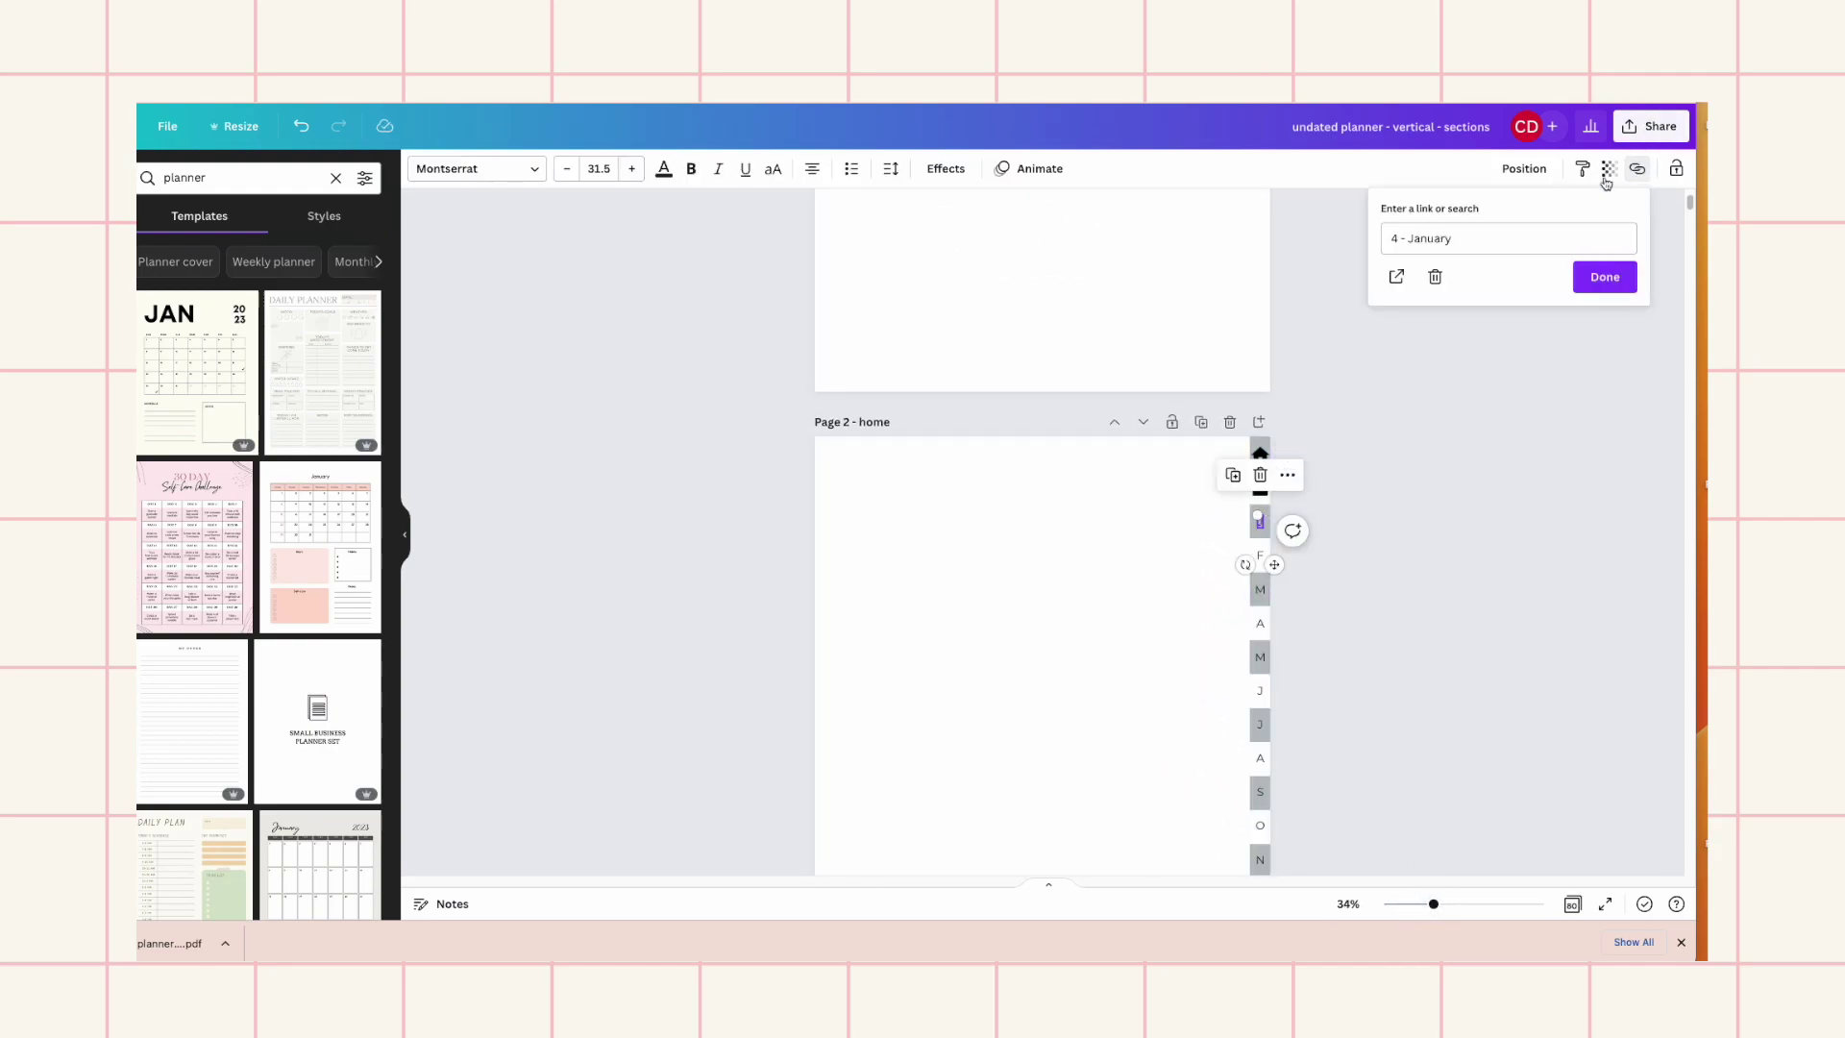
{"action": "left_click", "coordinate": [1542, 396]}
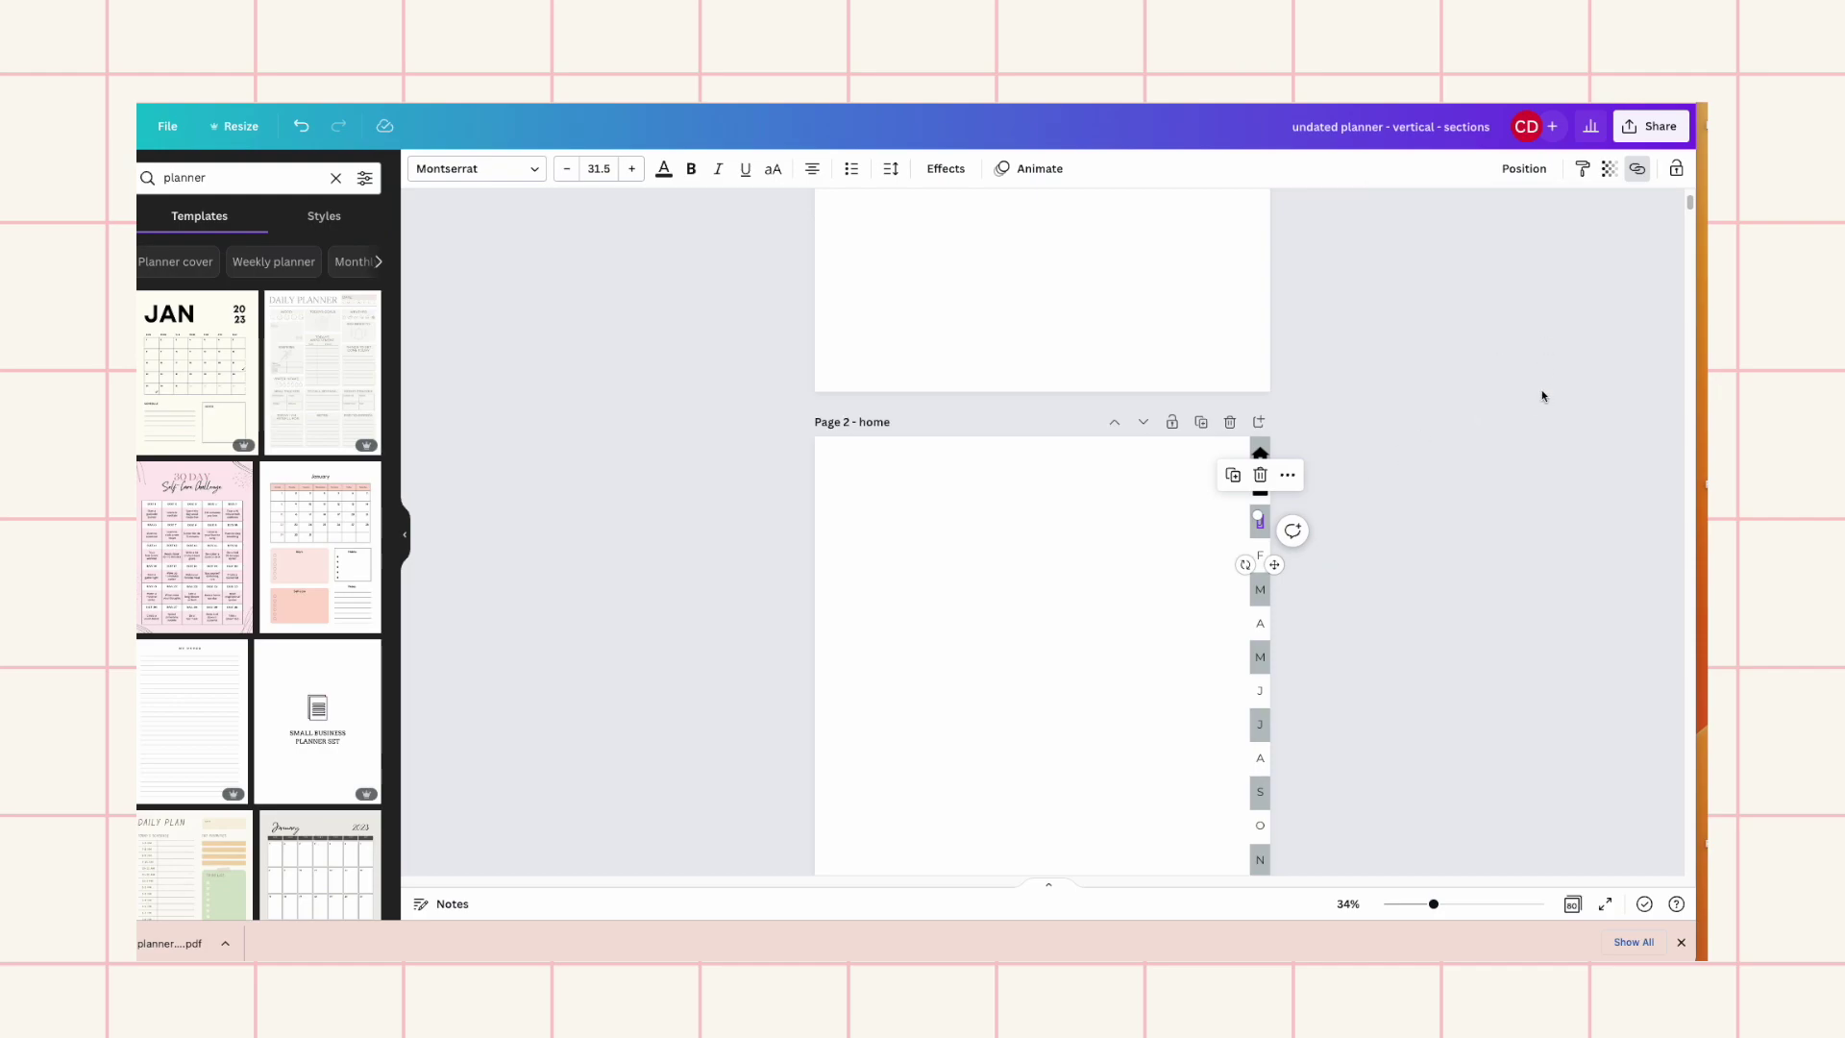
Paste the purple tab column onto the January week pages, Jan w1 through page 10
{"action": "scroll", "coordinate": [1386, 513], "scroll_direction": "down", "scroll_amount": 10}
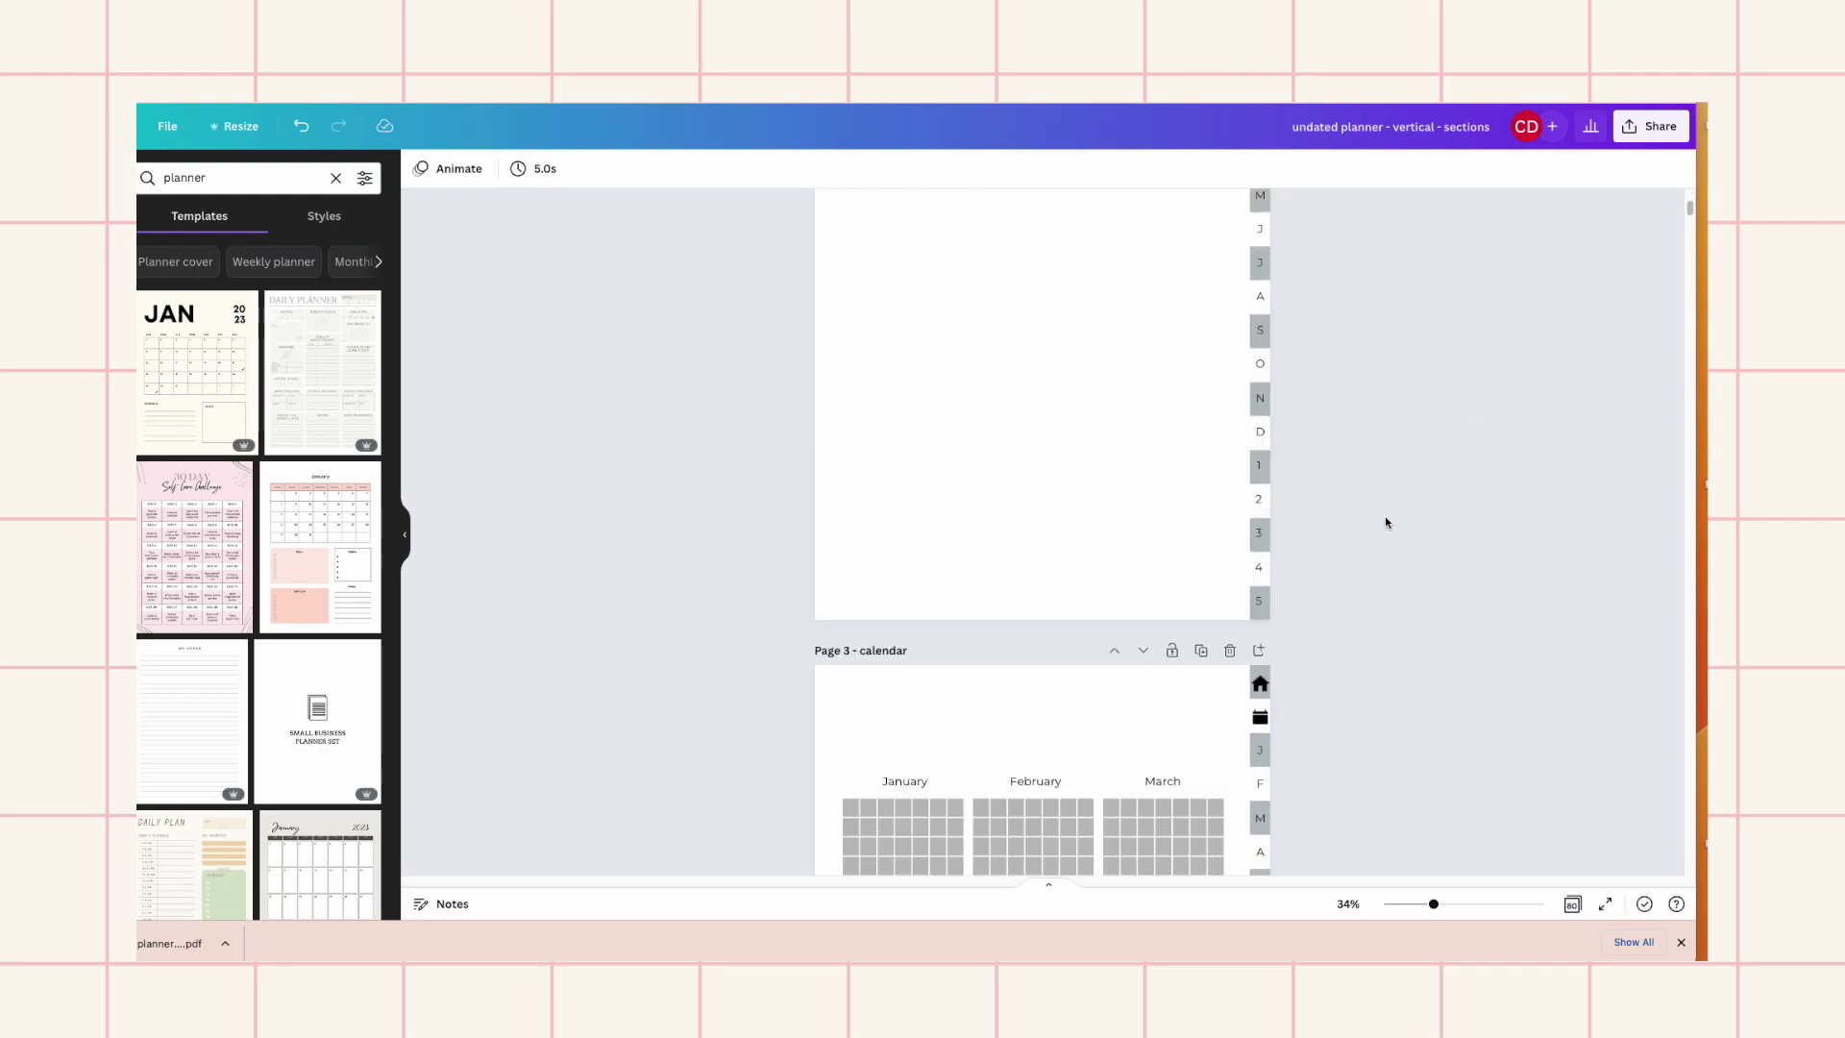
{"action": "scroll", "coordinate": [1386, 507], "scroll_direction": "down", "scroll_amount": 10}
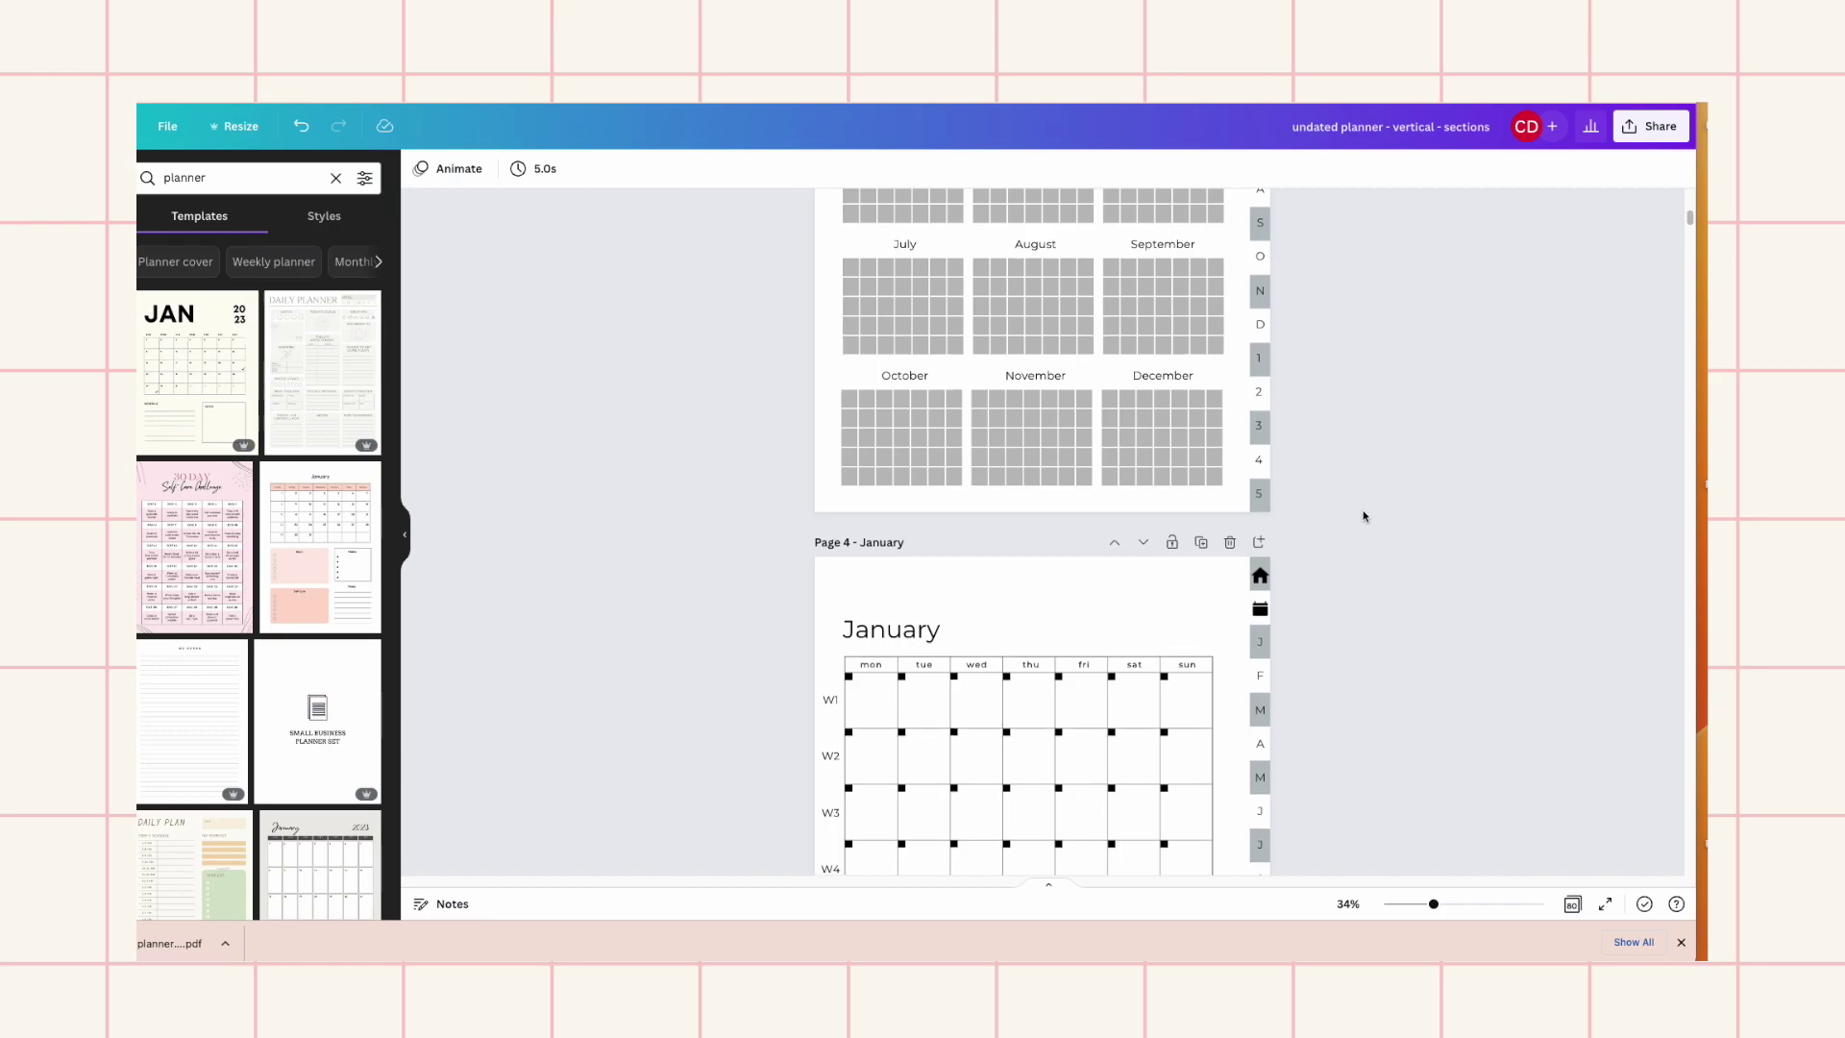
{"action": "left_click", "coordinate": [1243, 480]}
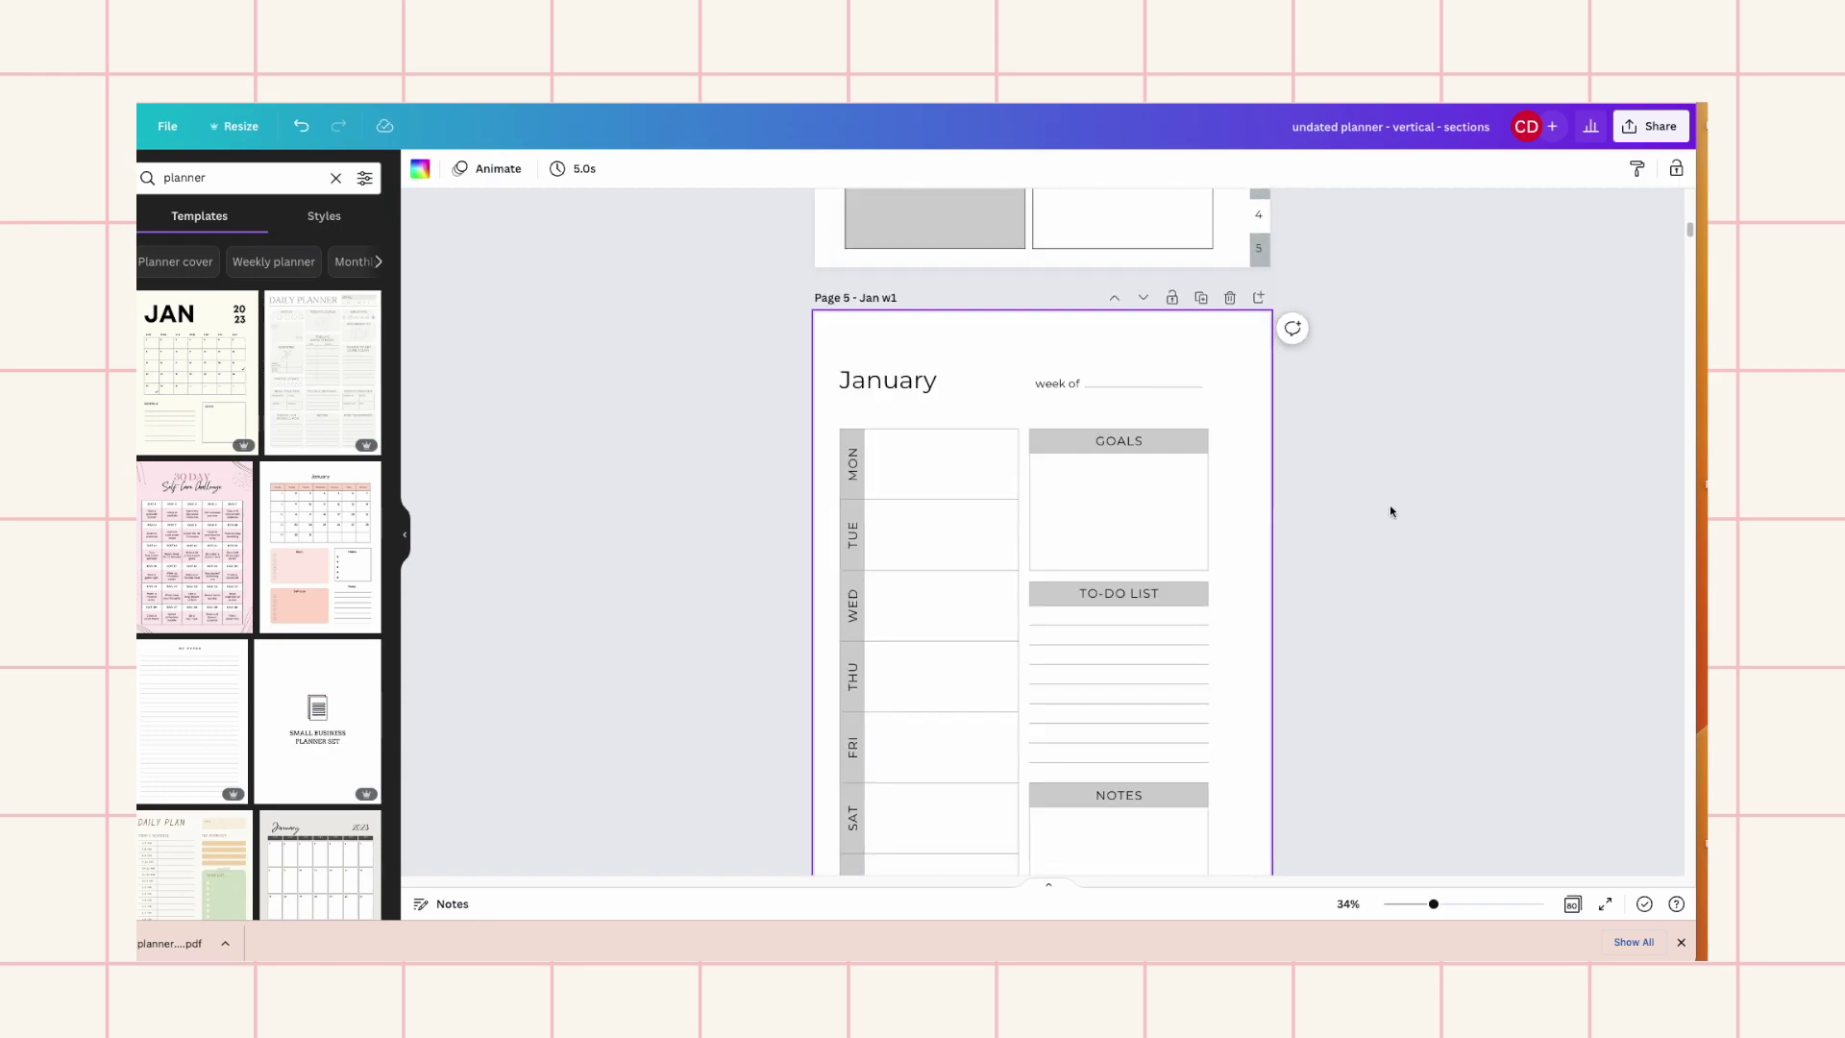
{"action": "key", "text": "ctrl+v"}
{"action": "scroll", "coordinate": [1239, 485], "scroll_direction": "down", "scroll_amount": 10}
{"action": "left_click", "coordinate": [1238, 485]}
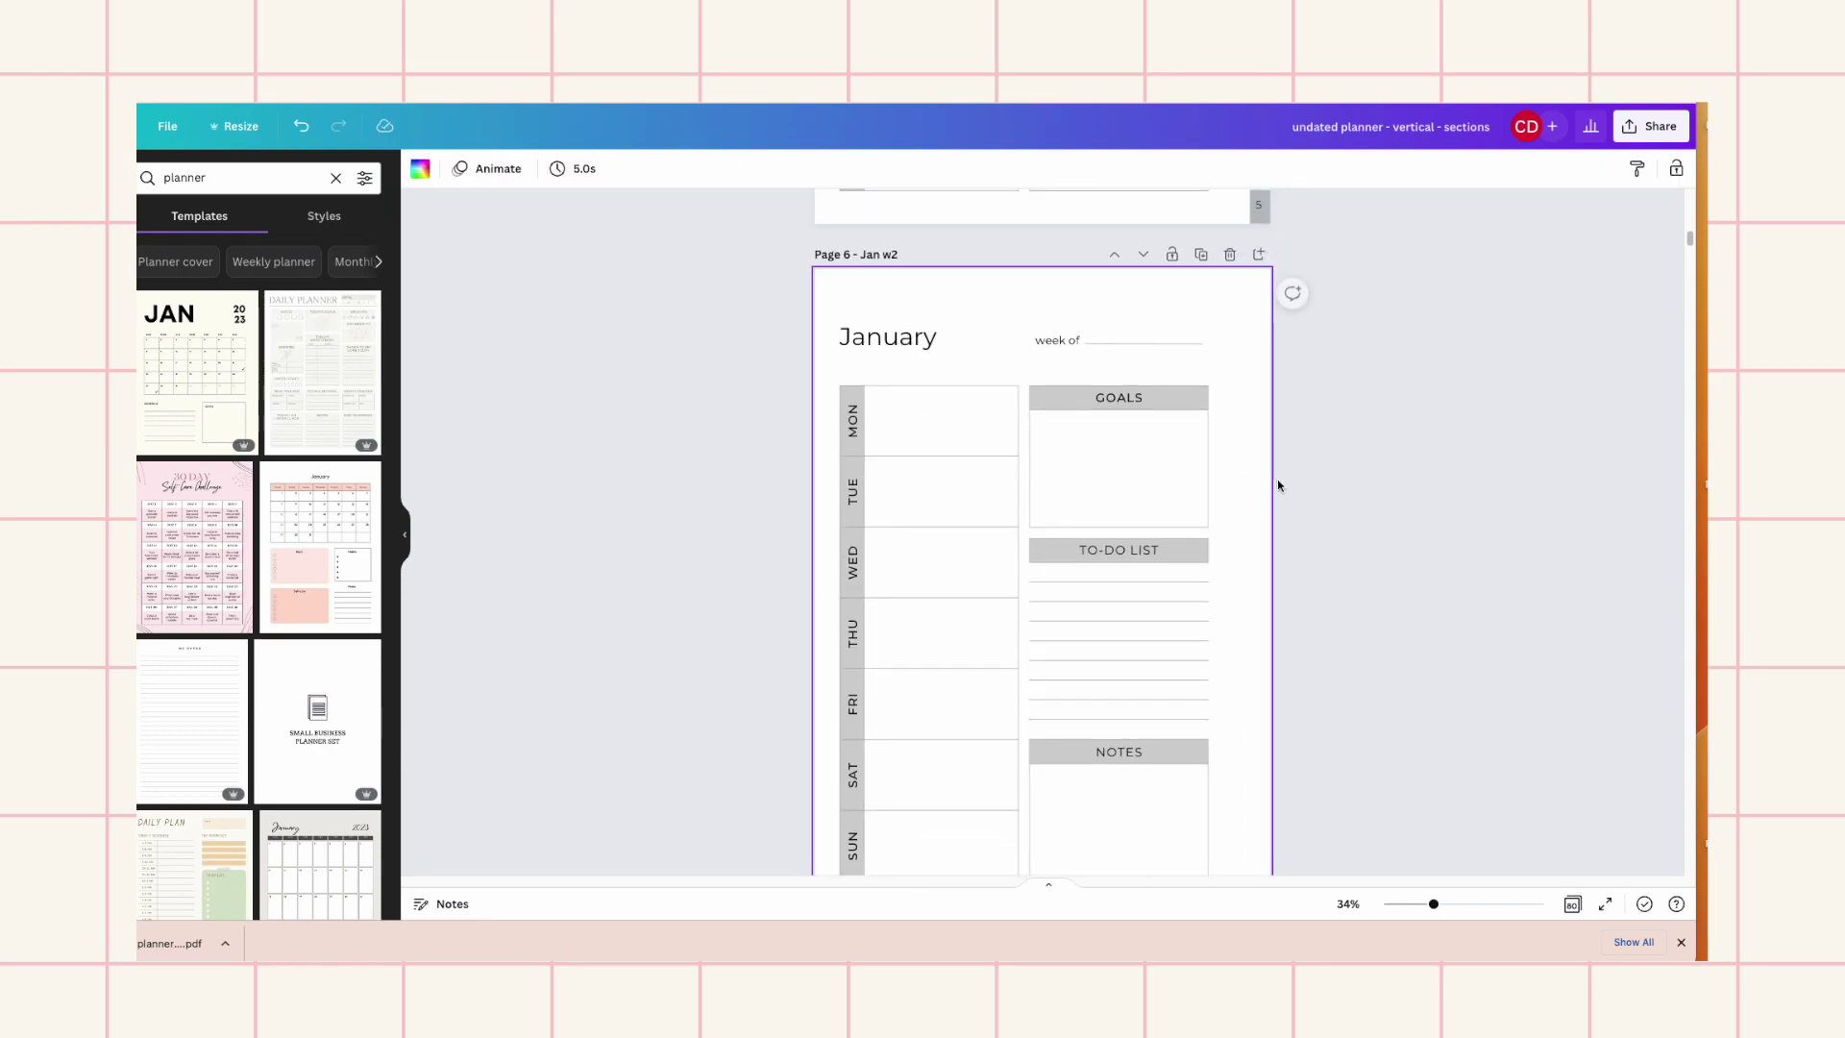
{"action": "key", "text": "ctrl+v"}
{"action": "scroll", "coordinate": [1364, 509], "scroll_direction": "down", "scroll_amount": 5}
{"action": "left_click", "coordinate": [1249, 521]}
{"action": "key", "text": "ctrl+v"}
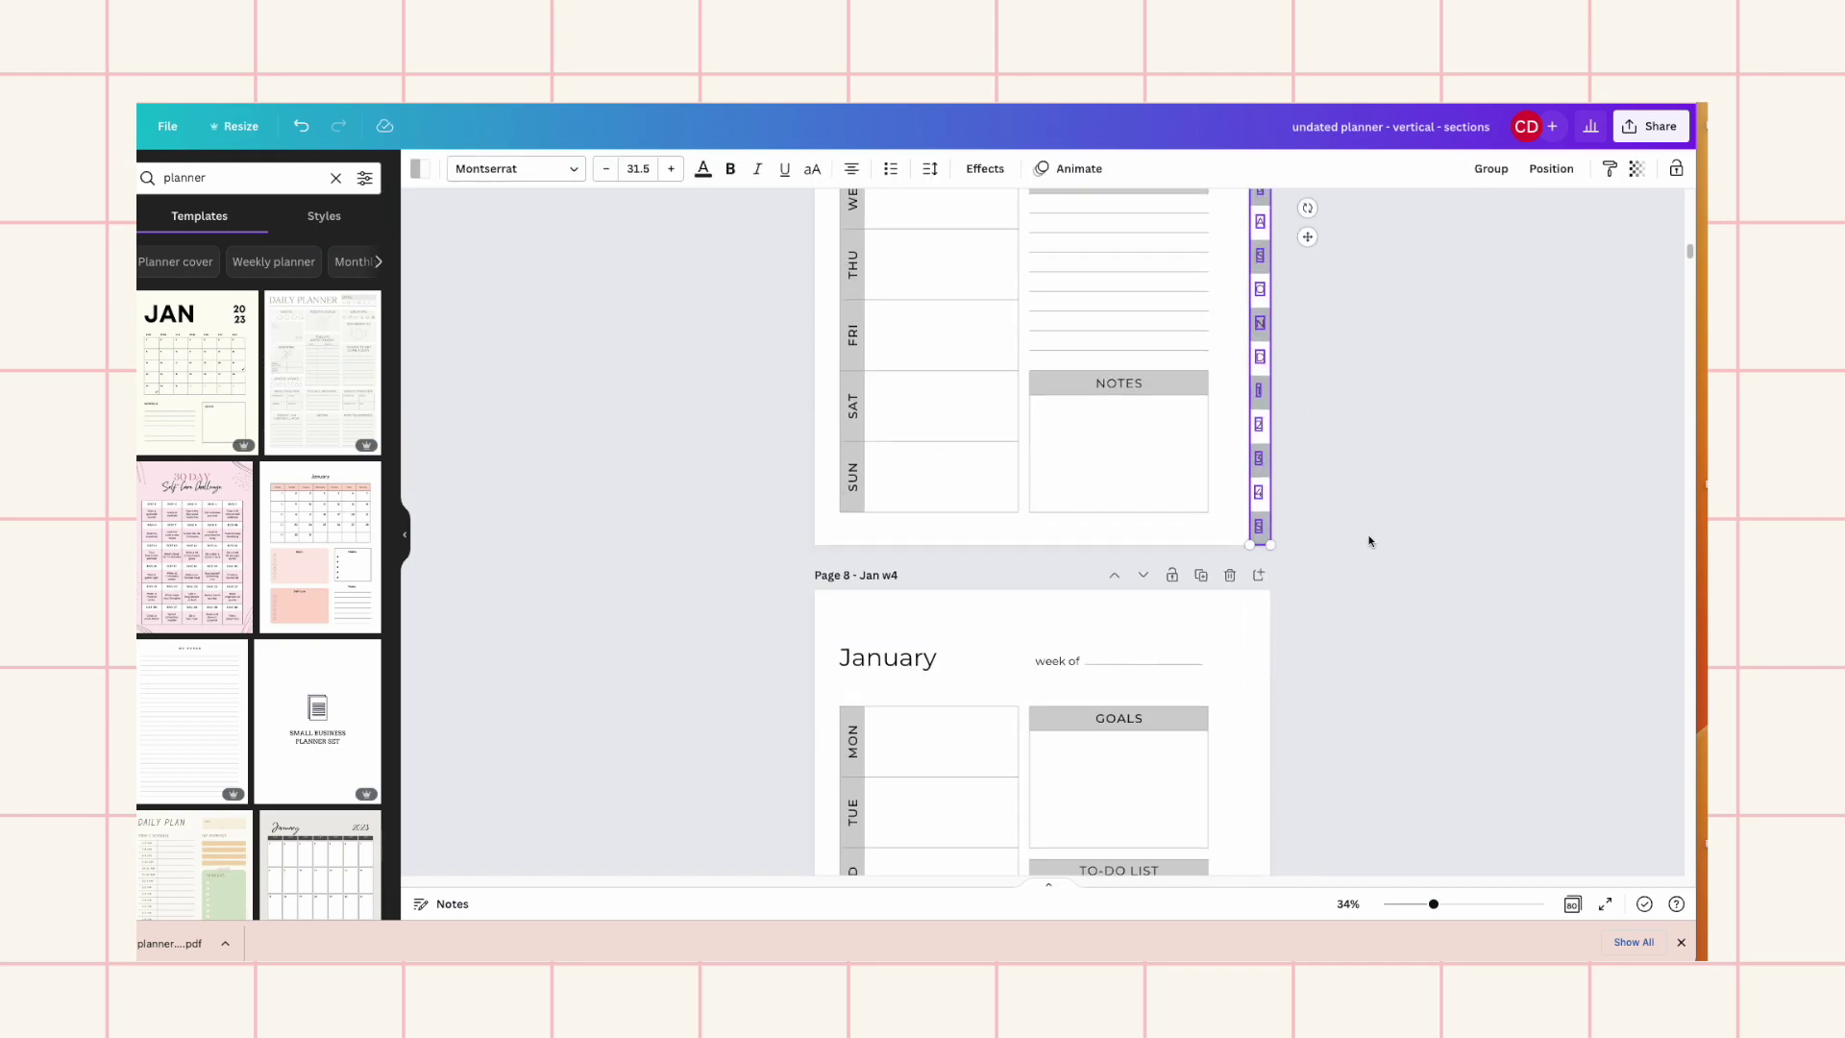
{"action": "left_click", "coordinate": [1371, 535]}
{"action": "key", "text": "ctrl+v"}
{"action": "scroll", "coordinate": [1437, 635], "scroll_direction": "down", "scroll_amount": 5}
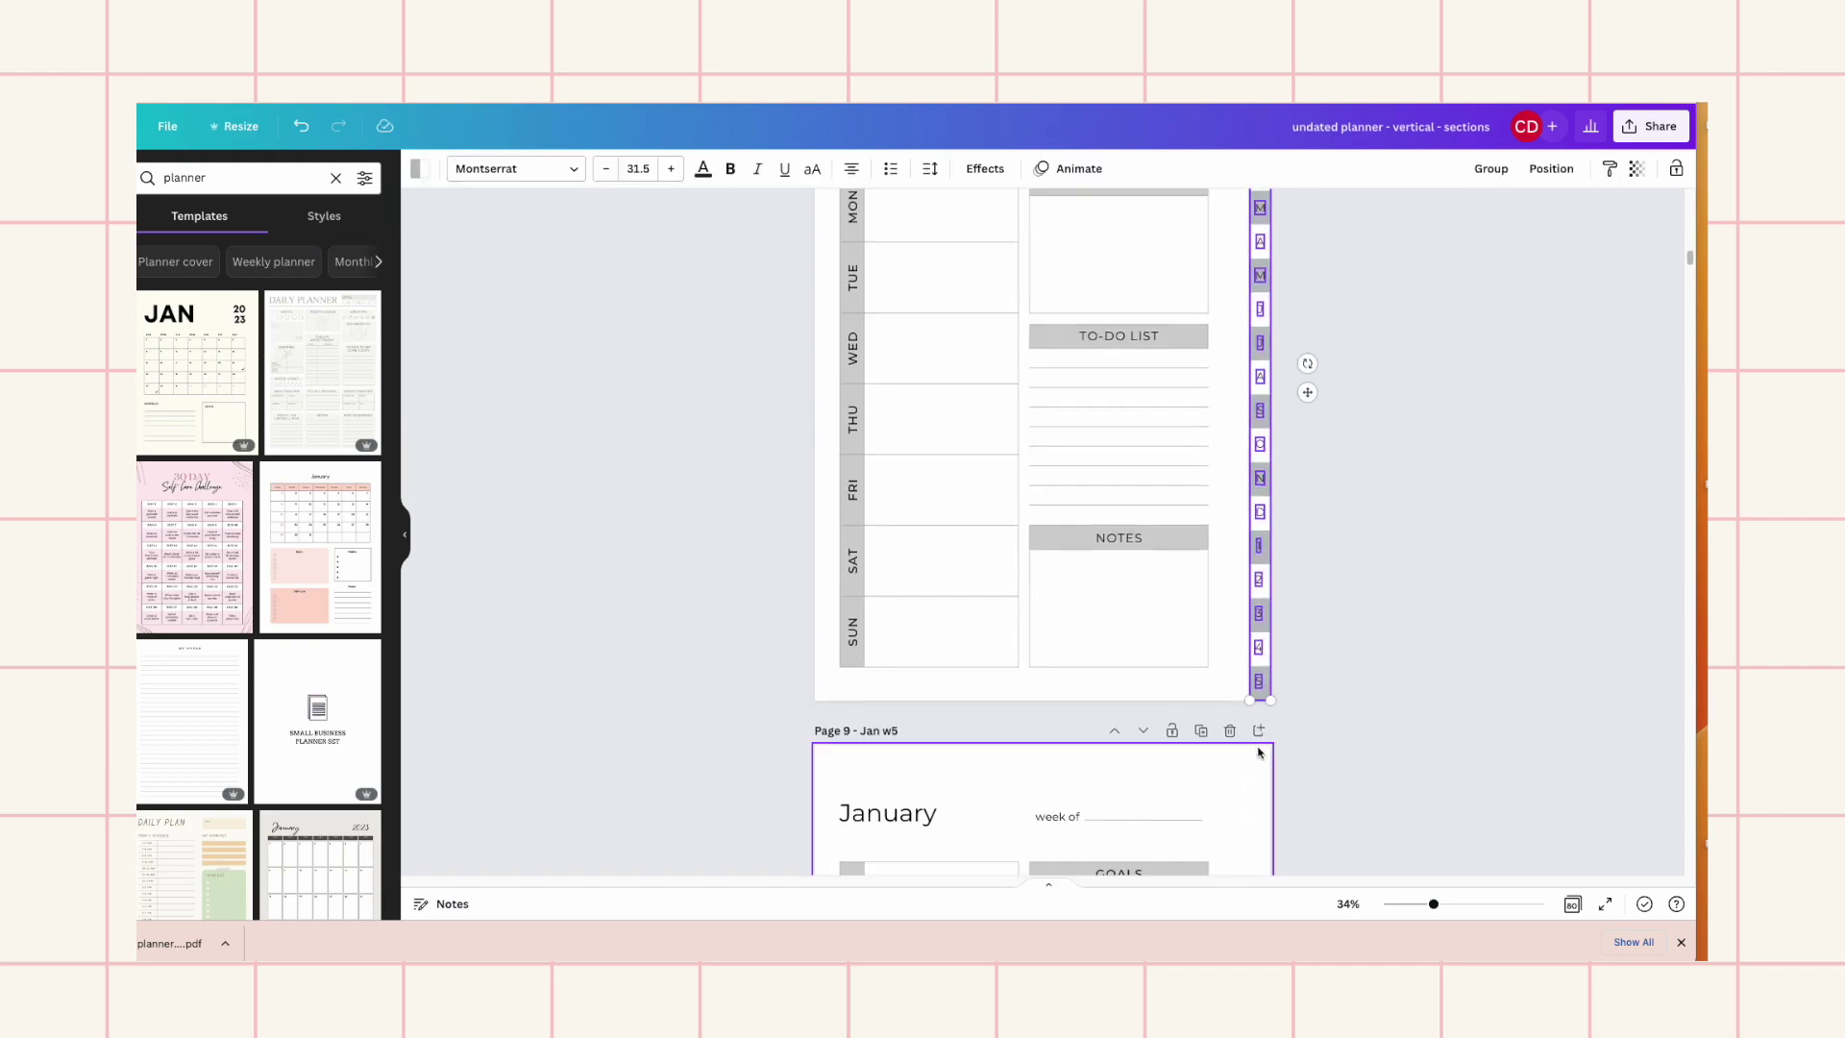
{"action": "left_click", "coordinate": [1359, 498]}
{"action": "key", "text": "ctrl+v"}
{"action": "scroll", "coordinate": [1407, 507], "scroll_direction": "down", "scroll_amount": 5}
{"action": "left_click", "coordinate": [1379, 528]}
{"action": "key", "text": "ctrl+v"}
Paste the tab column onto February weeks 1–5 (pages 11–15) and the March overview page 16
{"action": "scroll", "coordinate": [1307, 577], "scroll_direction": "down", "scroll_amount": 3}
{"action": "left_click", "coordinate": [1339, 646]}
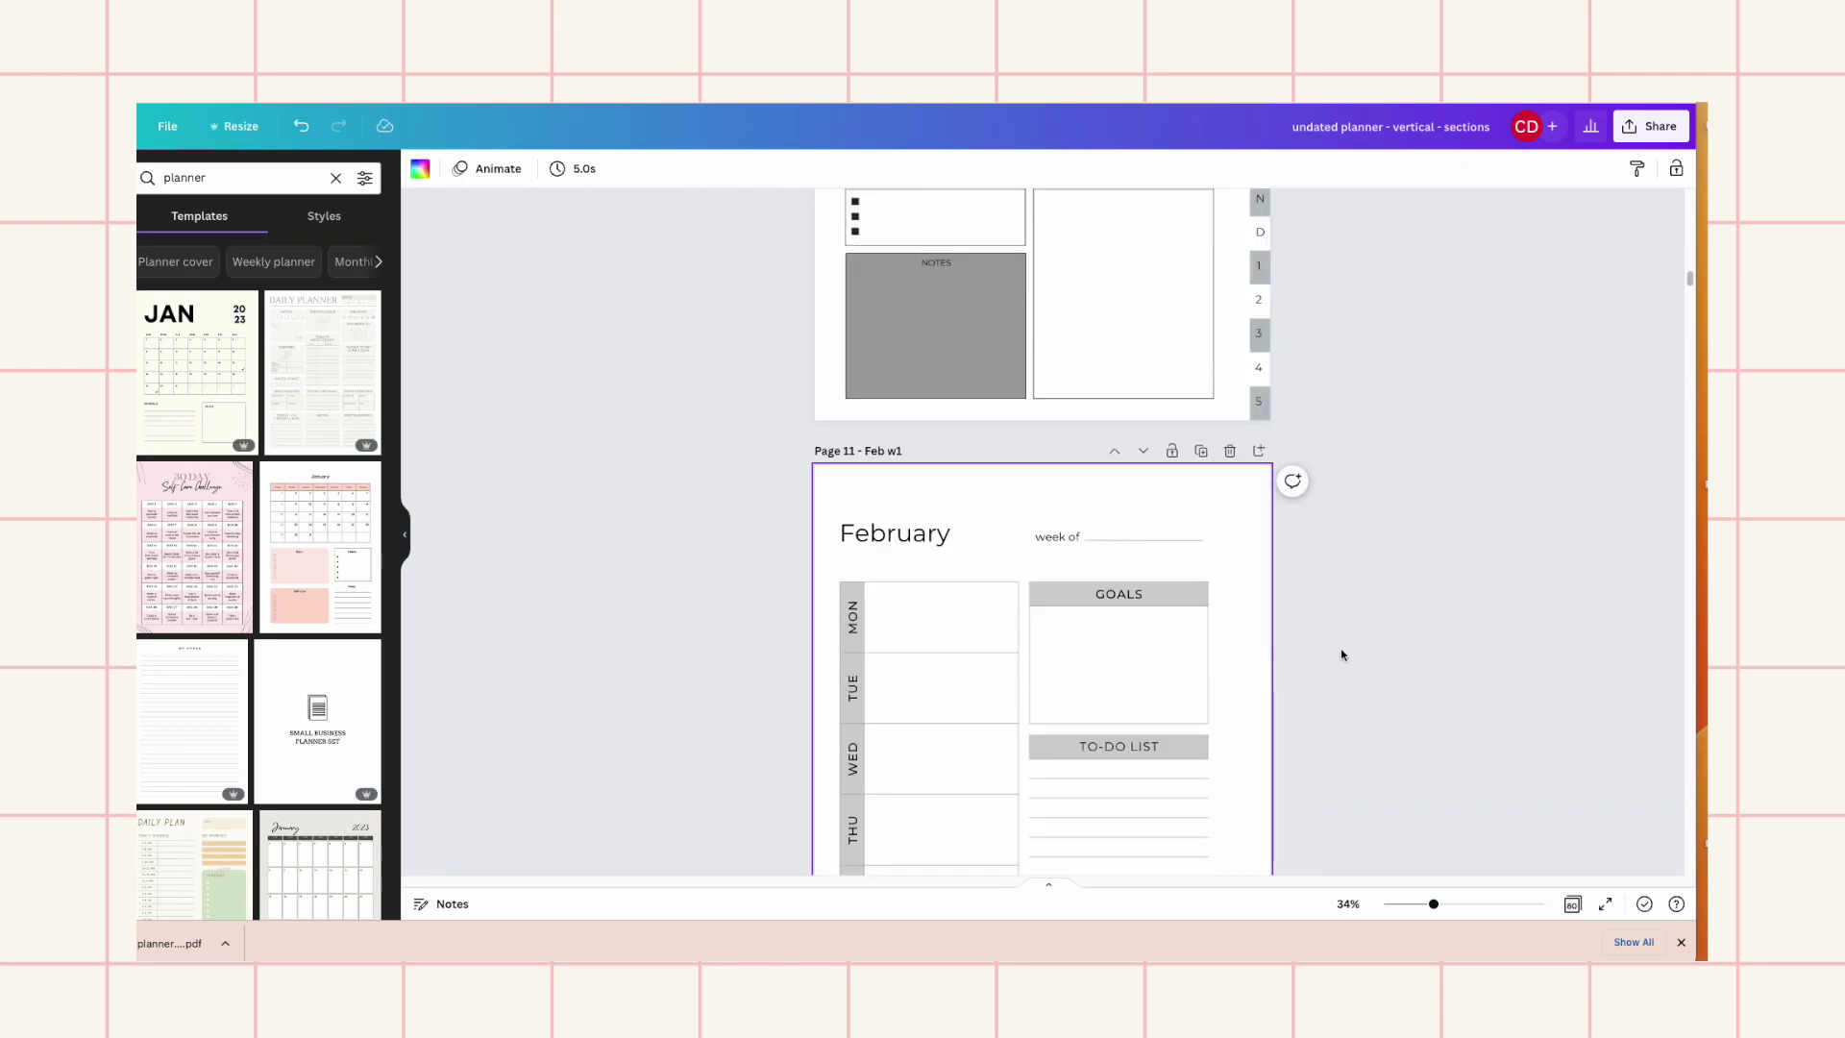
{"action": "key", "text": "ctrl+v"}
{"action": "scroll", "coordinate": [1380, 653], "scroll_direction": "down", "scroll_amount": 5}
{"action": "left_click", "coordinate": [1281, 658]}
{"action": "key", "text": "ctrl+v"}
{"action": "scroll", "coordinate": [1371, 638], "scroll_direction": "down", "scroll_amount": 5}
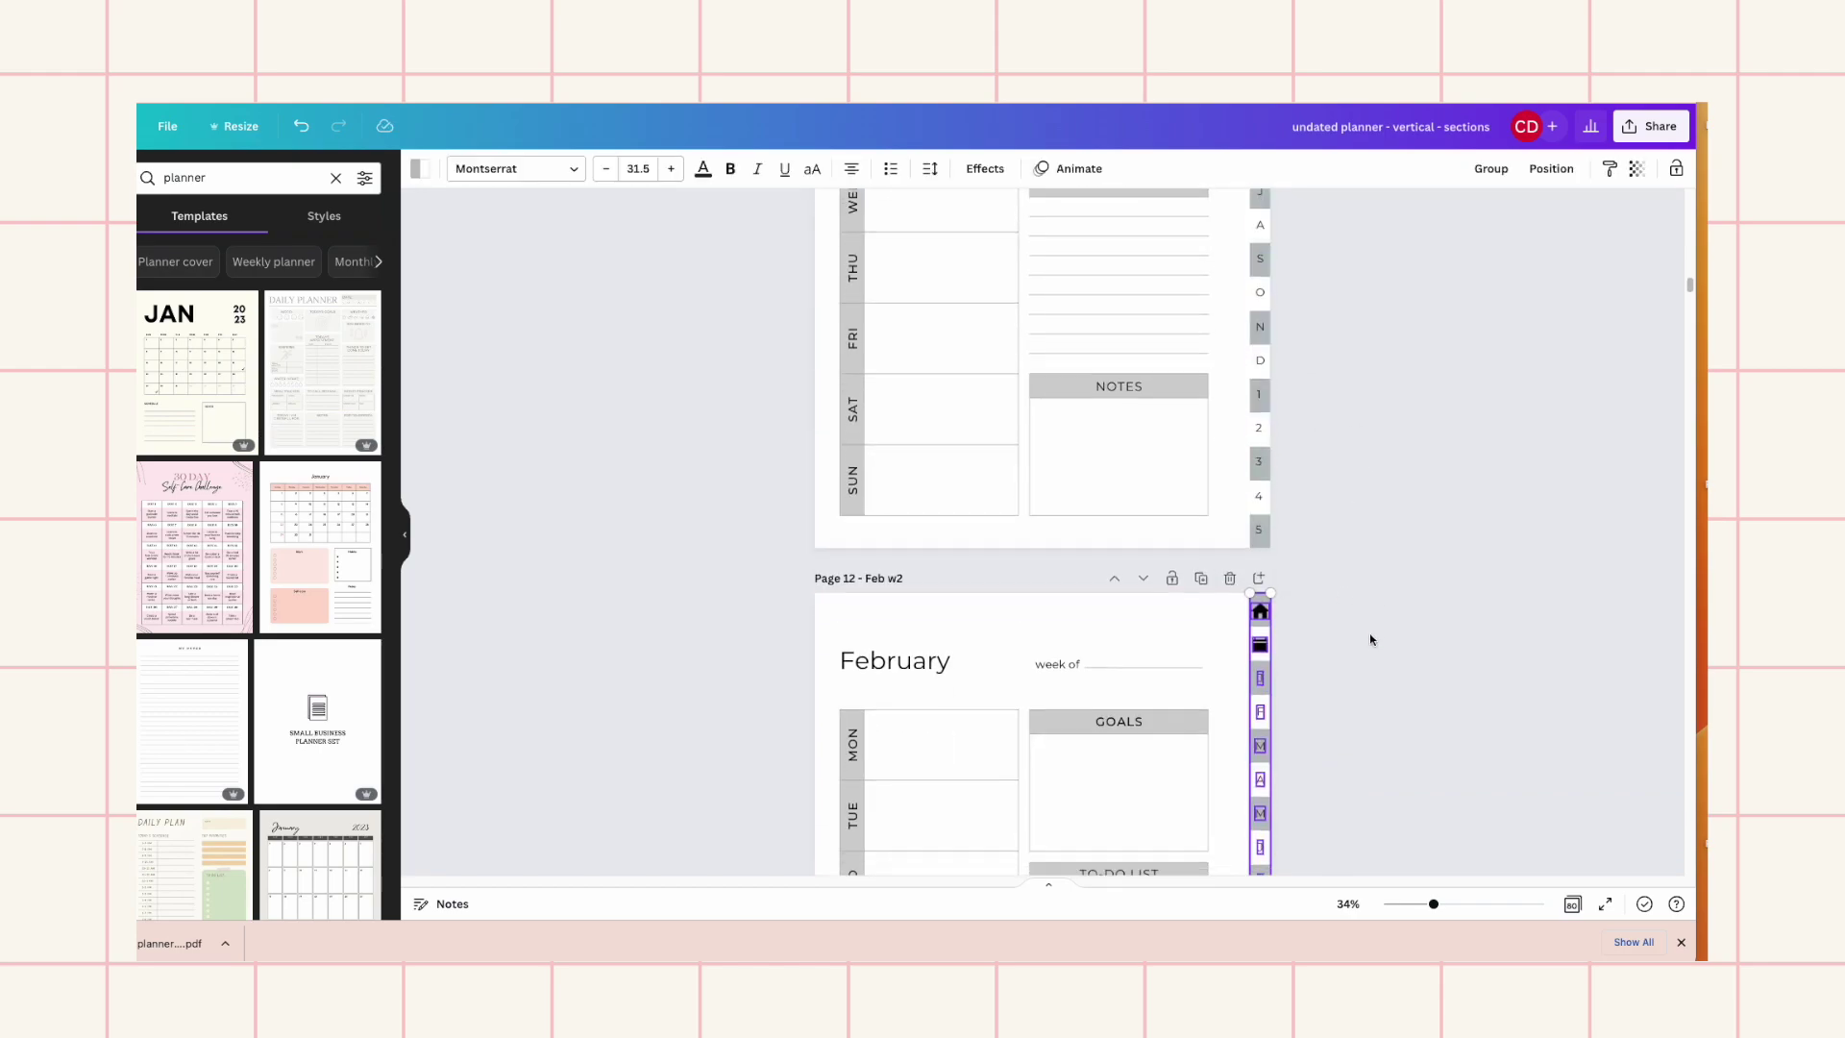
{"action": "left_click", "coordinate": [1252, 634]}
{"action": "key", "text": "ctrl+v"}
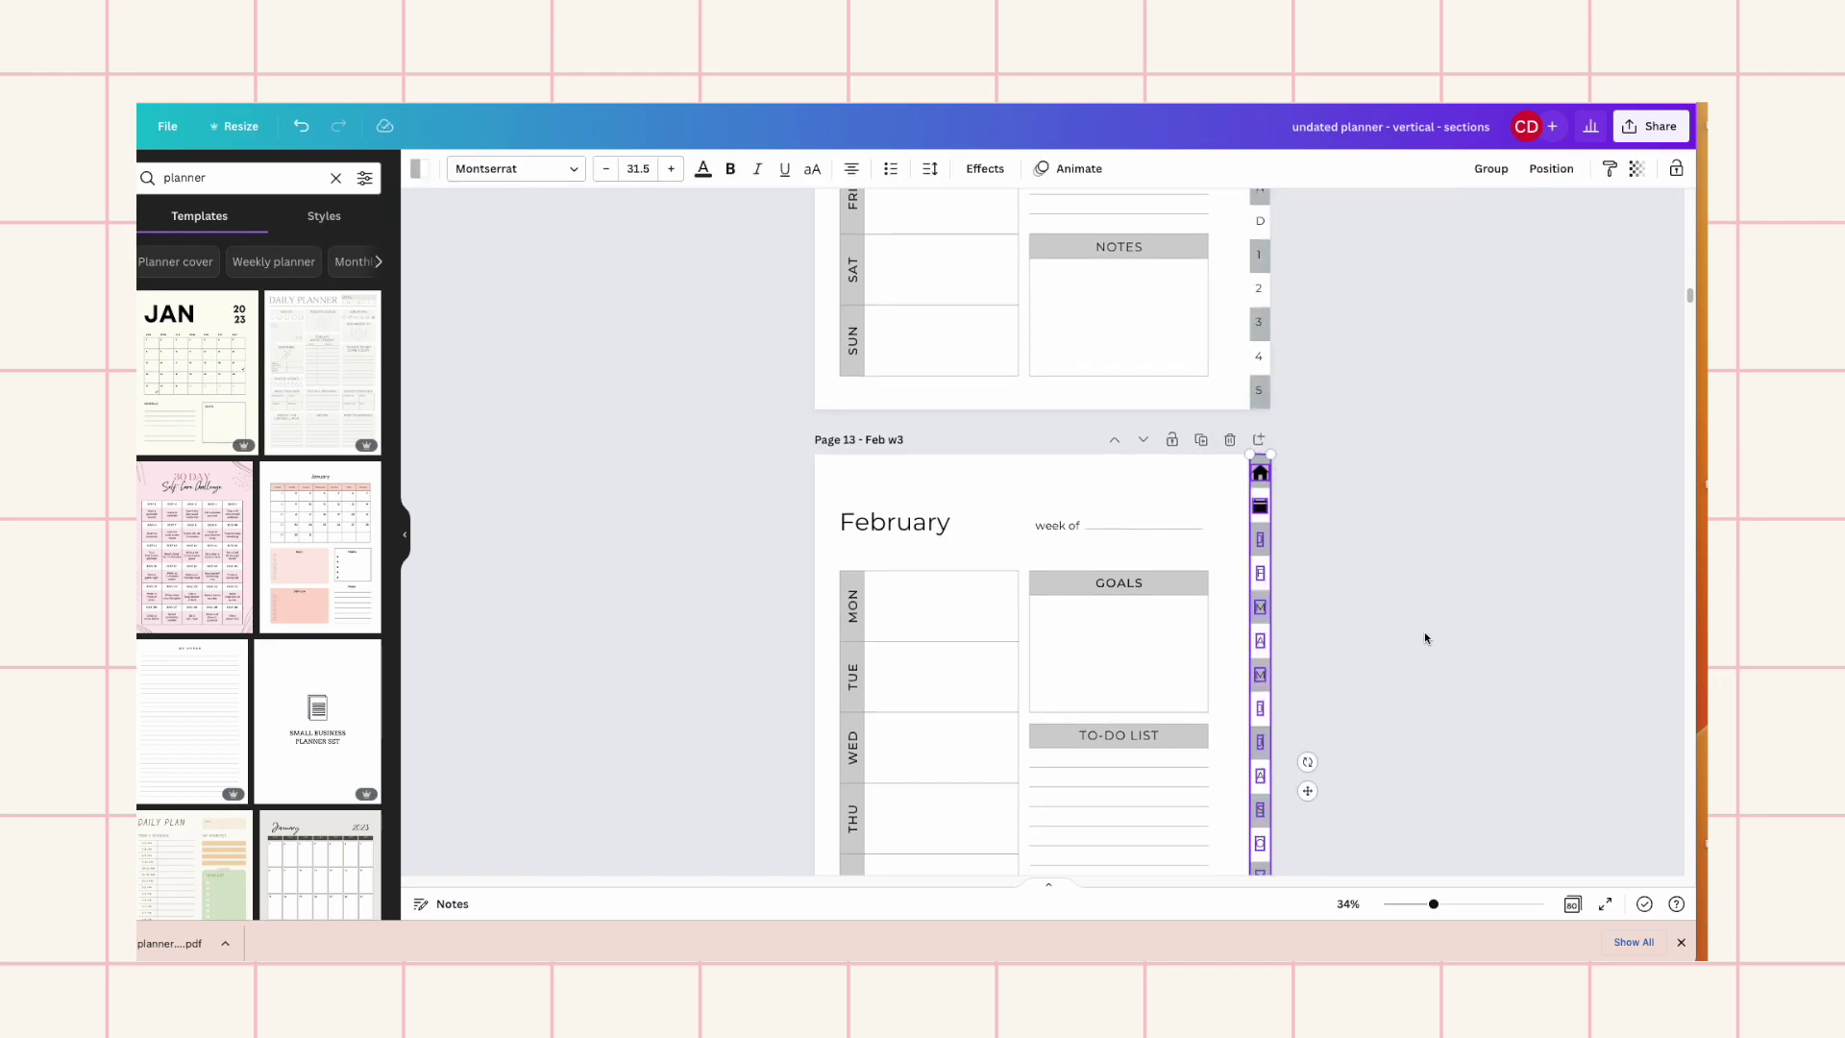
{"action": "scroll", "coordinate": [1424, 632], "scroll_direction": "down", "scroll_amount": 5}
{"action": "left_click", "coordinate": [1252, 613]}
{"action": "key", "text": "ctrl+v"}
{"action": "scroll", "coordinate": [1428, 626], "scroll_direction": "down", "scroll_amount": 4}
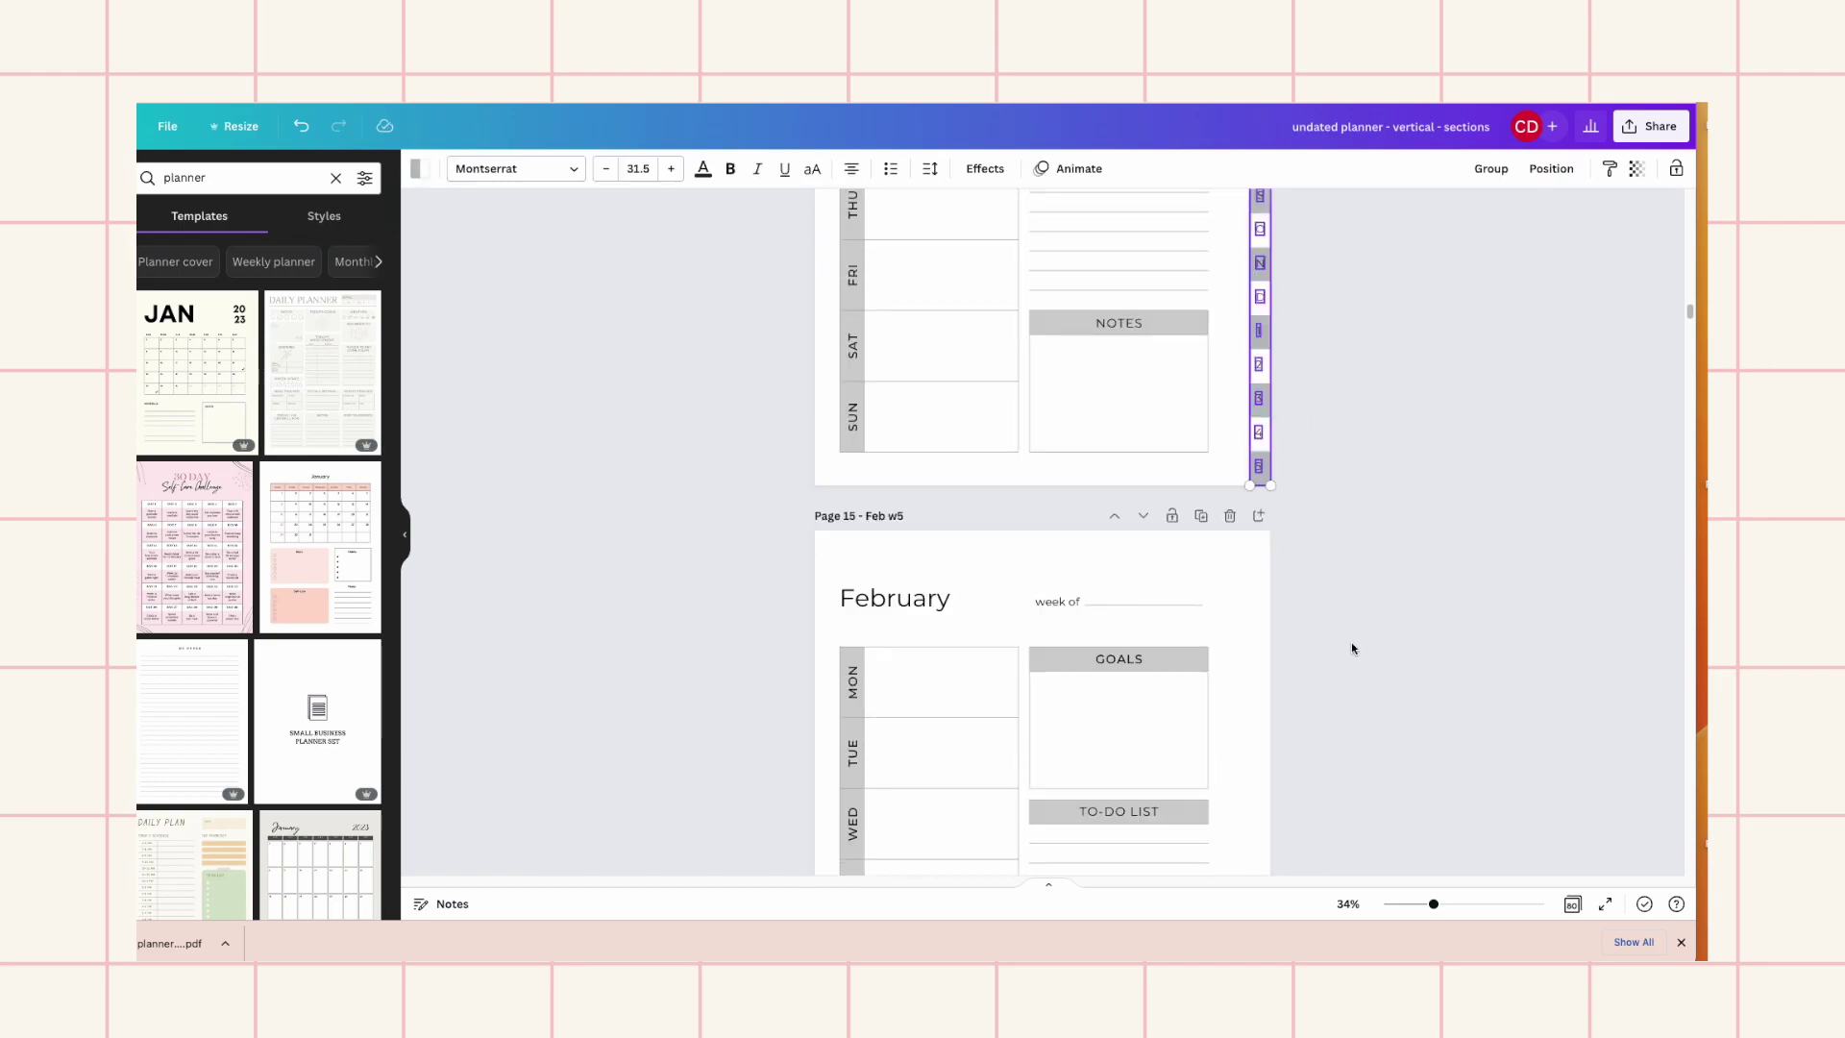
{"action": "left_click", "coordinate": [1252, 640]}
{"action": "key", "text": "ctrl+v"}
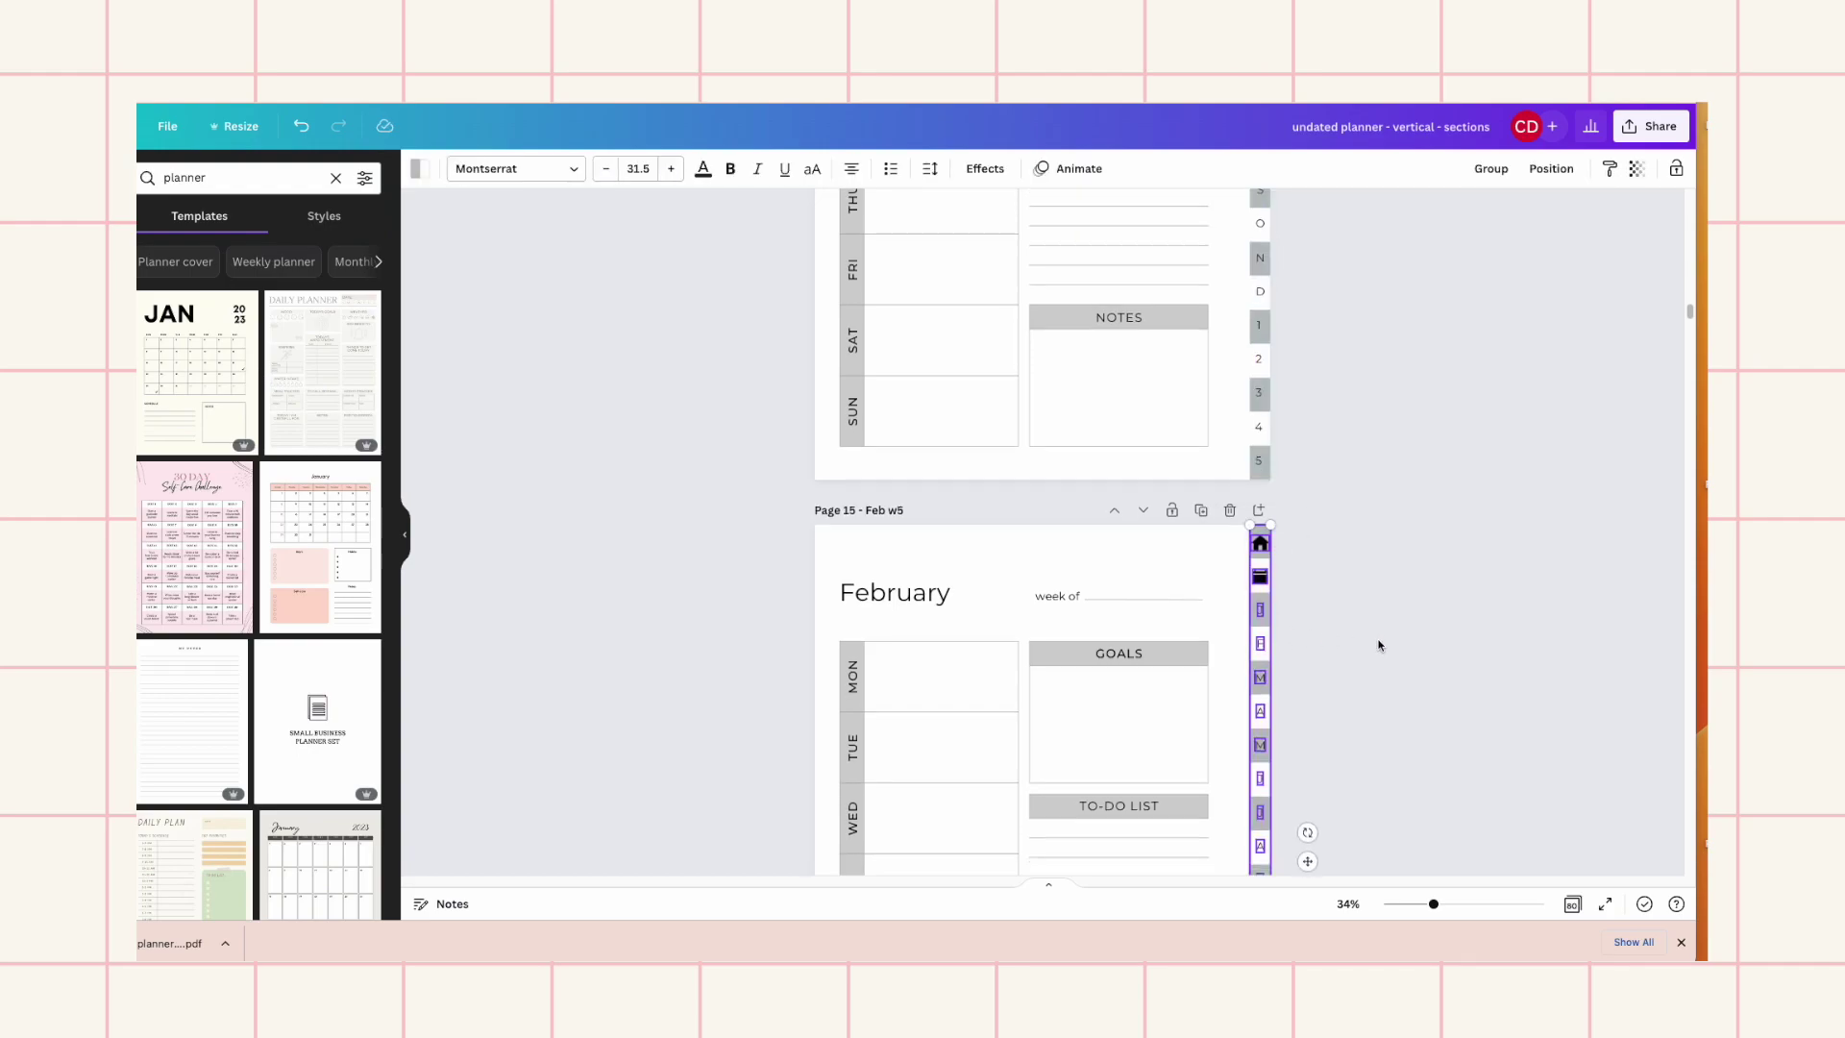
{"action": "scroll", "coordinate": [1285, 581], "scroll_direction": "down", "scroll_amount": 7}
{"action": "left_click", "coordinate": [1265, 572]}
{"action": "key", "text": "ctrl+v"}
Paste the tab column onto March weeks 1–5 (pages 17–21) and the April overview page 22
{"action": "scroll", "coordinate": [1402, 588], "scroll_direction": "up", "scroll_amount": 3}
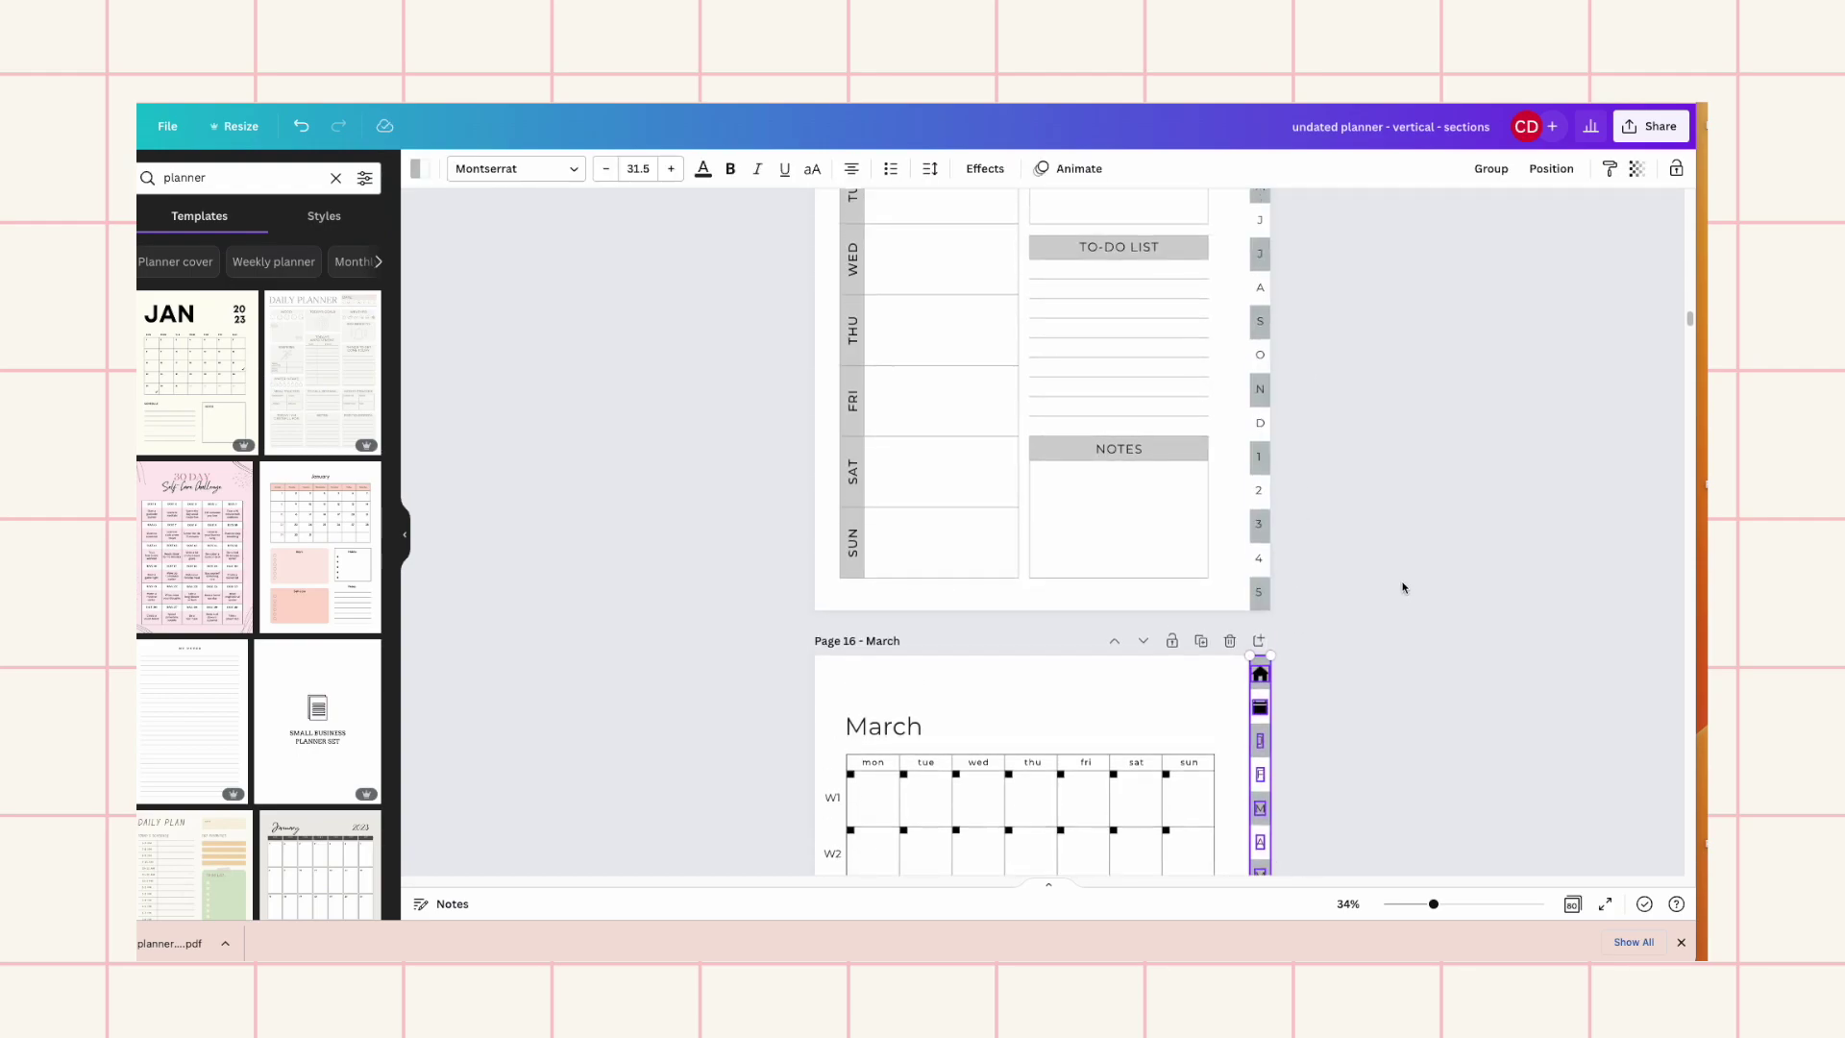
{"action": "scroll", "coordinate": [1402, 588], "scroll_direction": "down", "scroll_amount": 7}
{"action": "left_click", "coordinate": [1262, 617]}
{"action": "key", "text": "ctrl+v"}
{"action": "scroll", "coordinate": [1403, 634], "scroll_direction": "down", "scroll_amount": 2}
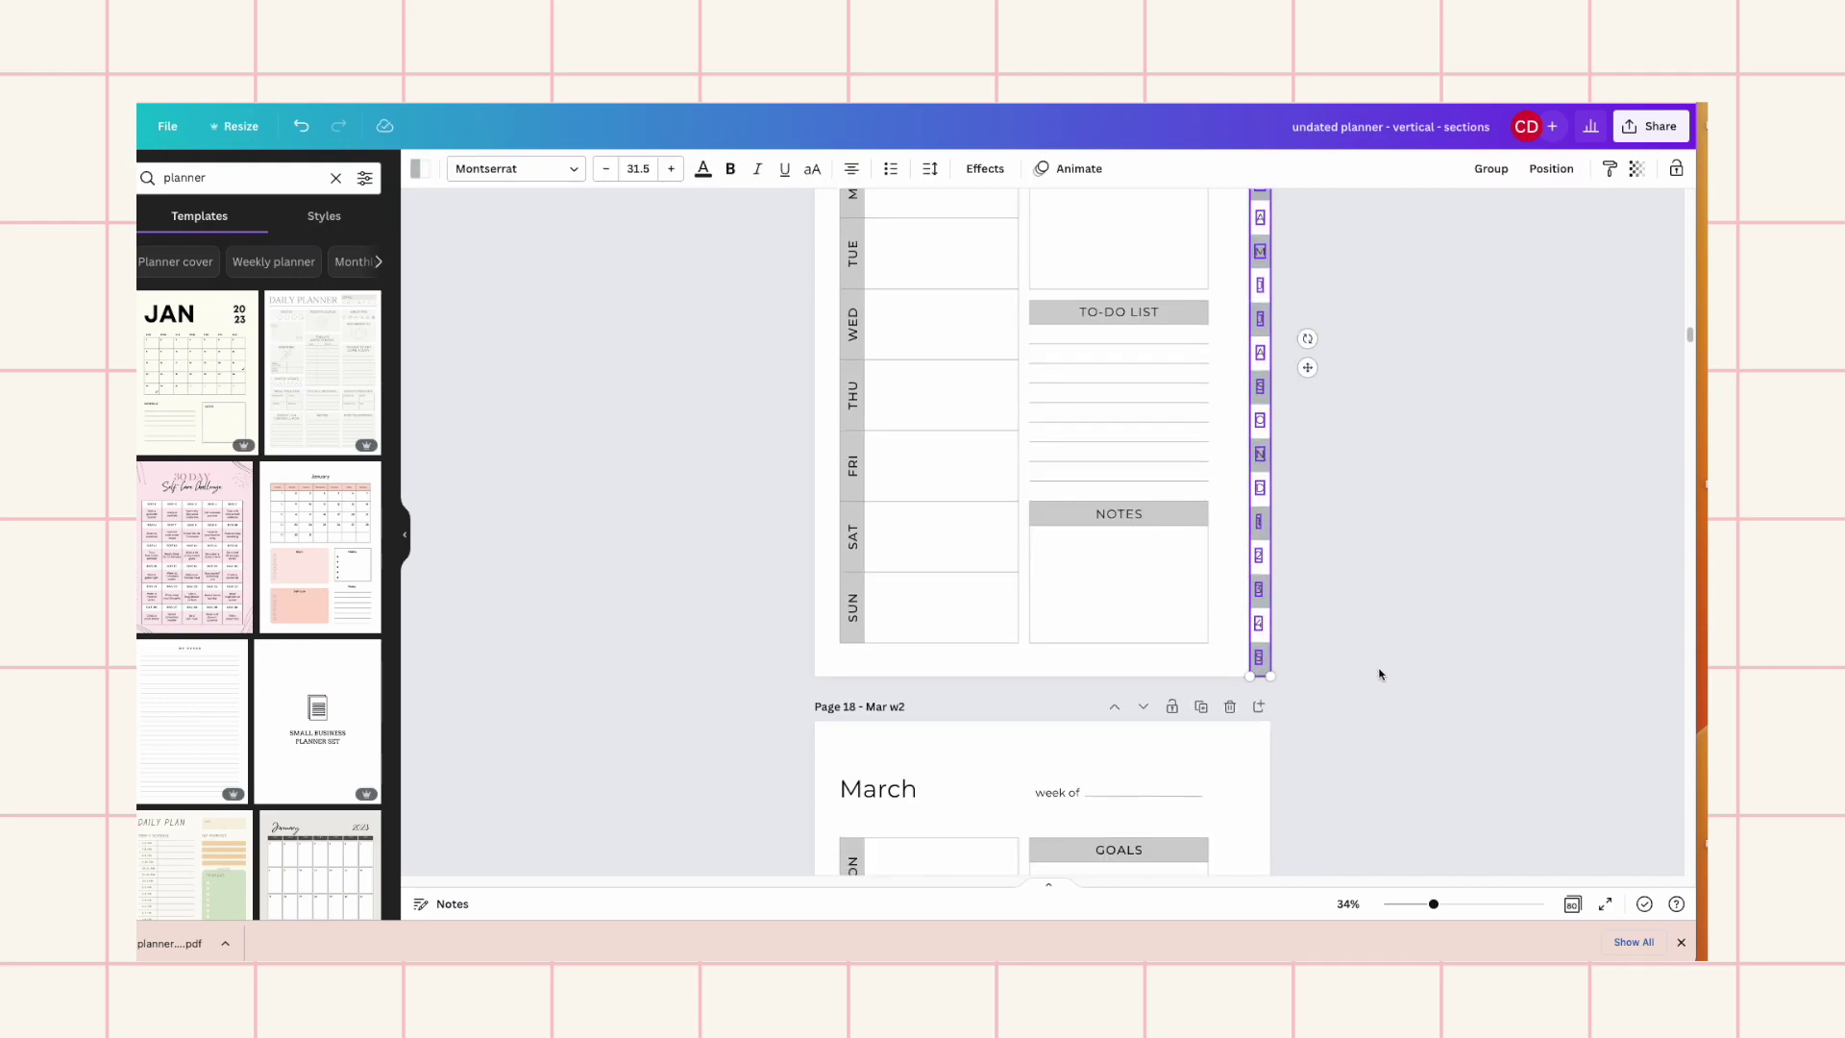
{"action": "scroll", "coordinate": [1379, 675], "scroll_direction": "down", "scroll_amount": 3}
{"action": "left_click", "coordinate": [1264, 666]}
{"action": "key", "text": "ctrl+v"}
{"action": "scroll", "coordinate": [1324, 661], "scroll_direction": "down", "scroll_amount": 5}
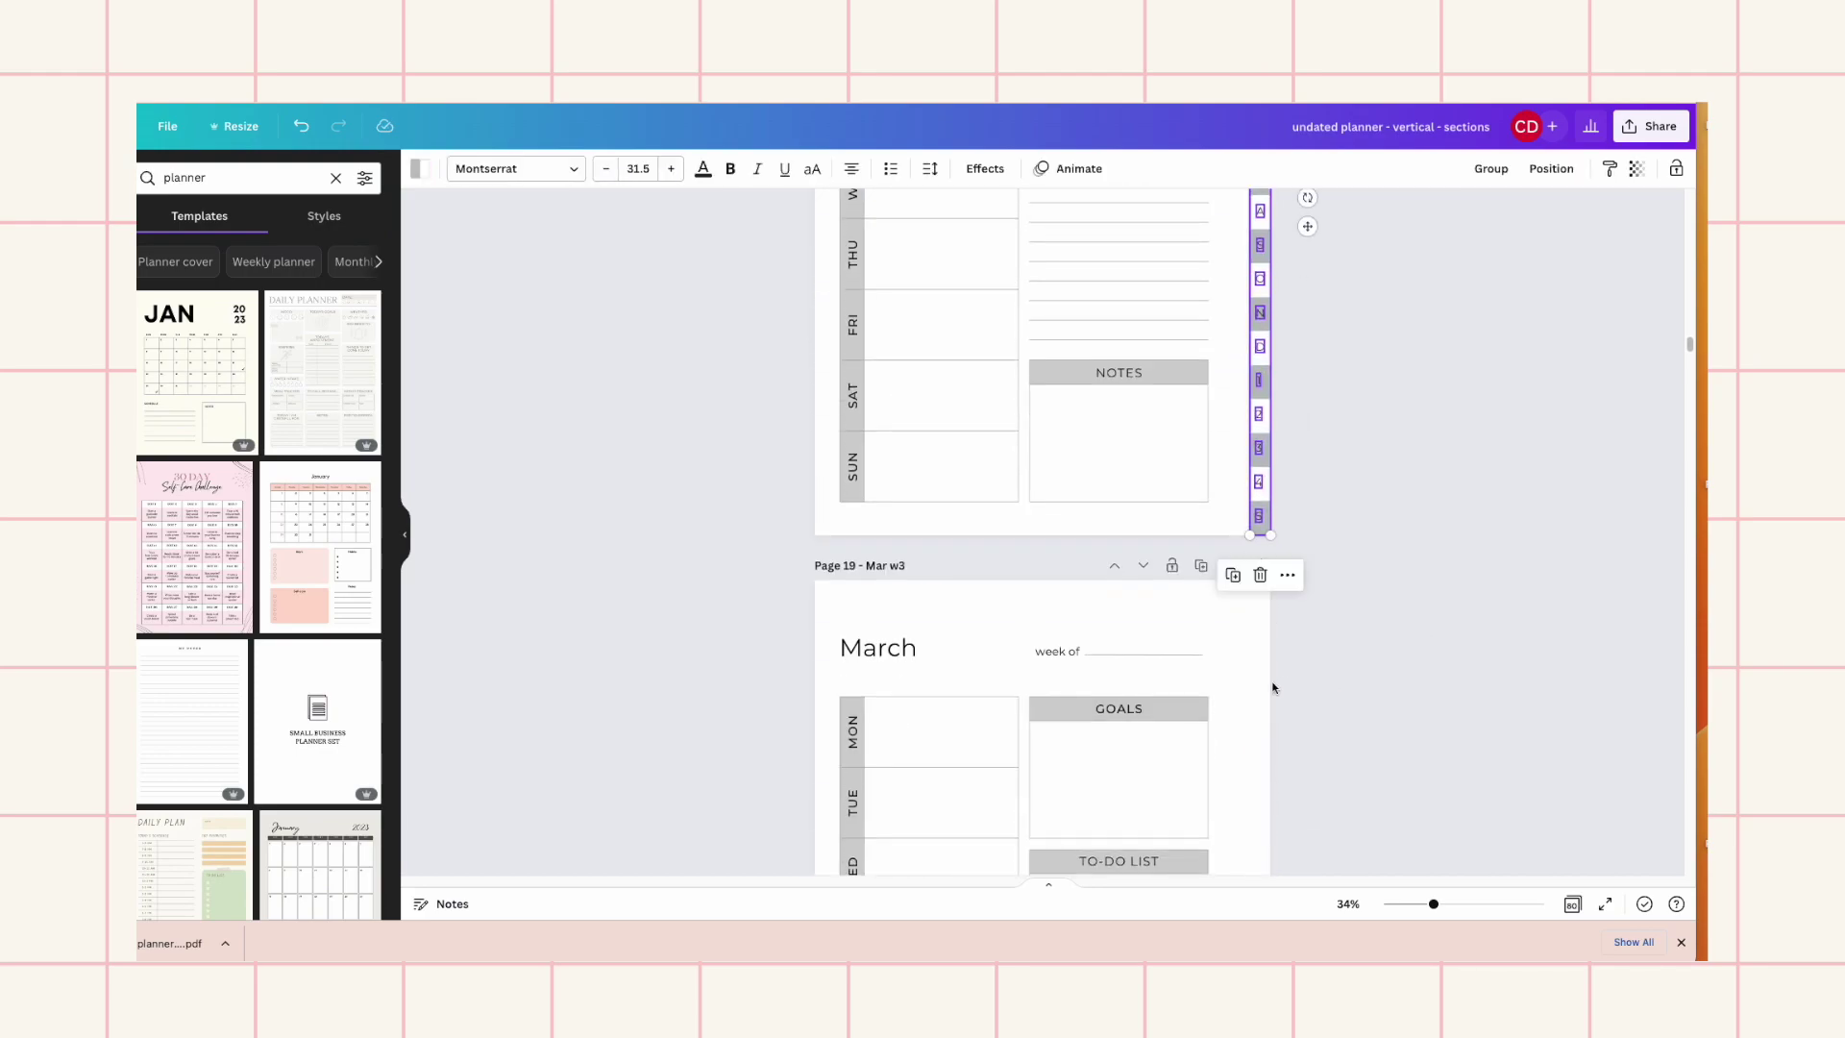
{"action": "left_click", "coordinate": [1242, 682]}
{"action": "key", "text": "ctrl+v"}
{"action": "scroll", "coordinate": [1357, 694], "scroll_direction": "down", "scroll_amount": 5}
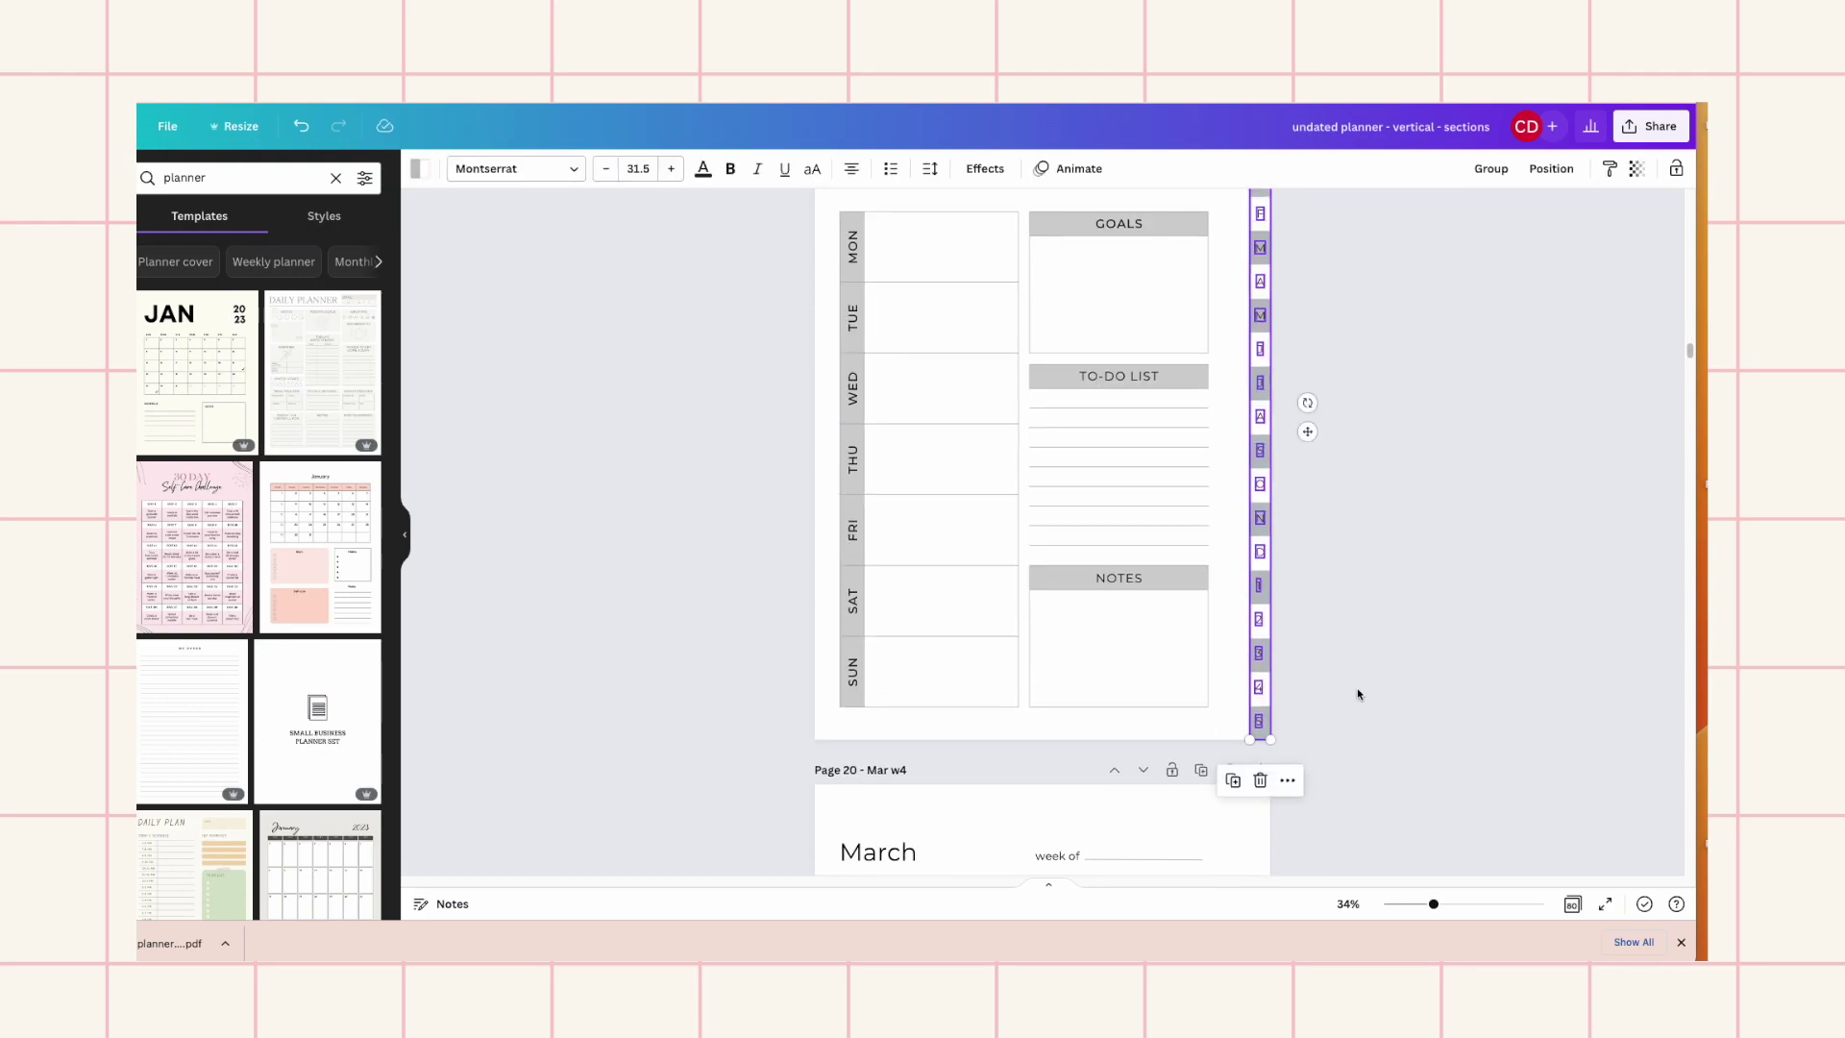
{"action": "scroll", "coordinate": [1357, 694], "scroll_direction": "down", "scroll_amount": 2}
{"action": "left_click", "coordinate": [1260, 715]}
{"action": "key", "text": "ctrl+v"}
{"action": "scroll", "coordinate": [1361, 716], "scroll_direction": "down", "scroll_amount": 5}
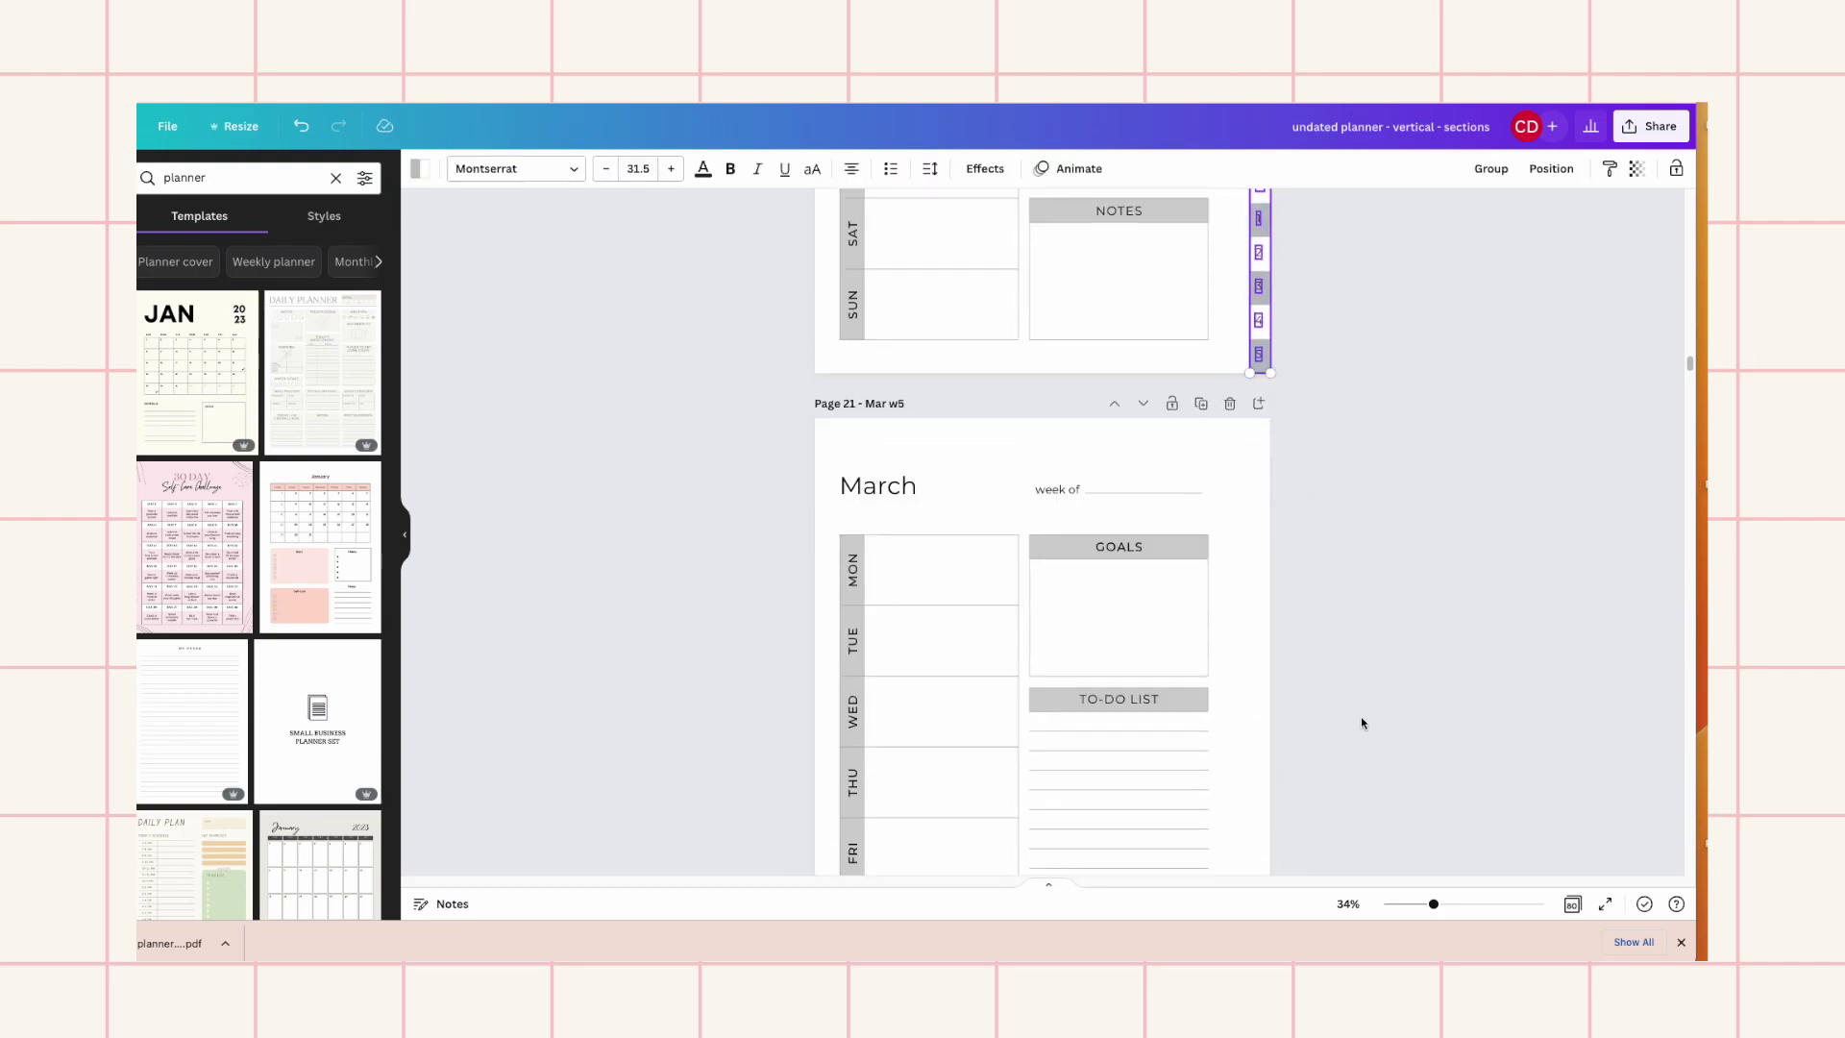
{"action": "left_click", "coordinate": [1266, 717]}
{"action": "key", "text": "ctrl+v"}
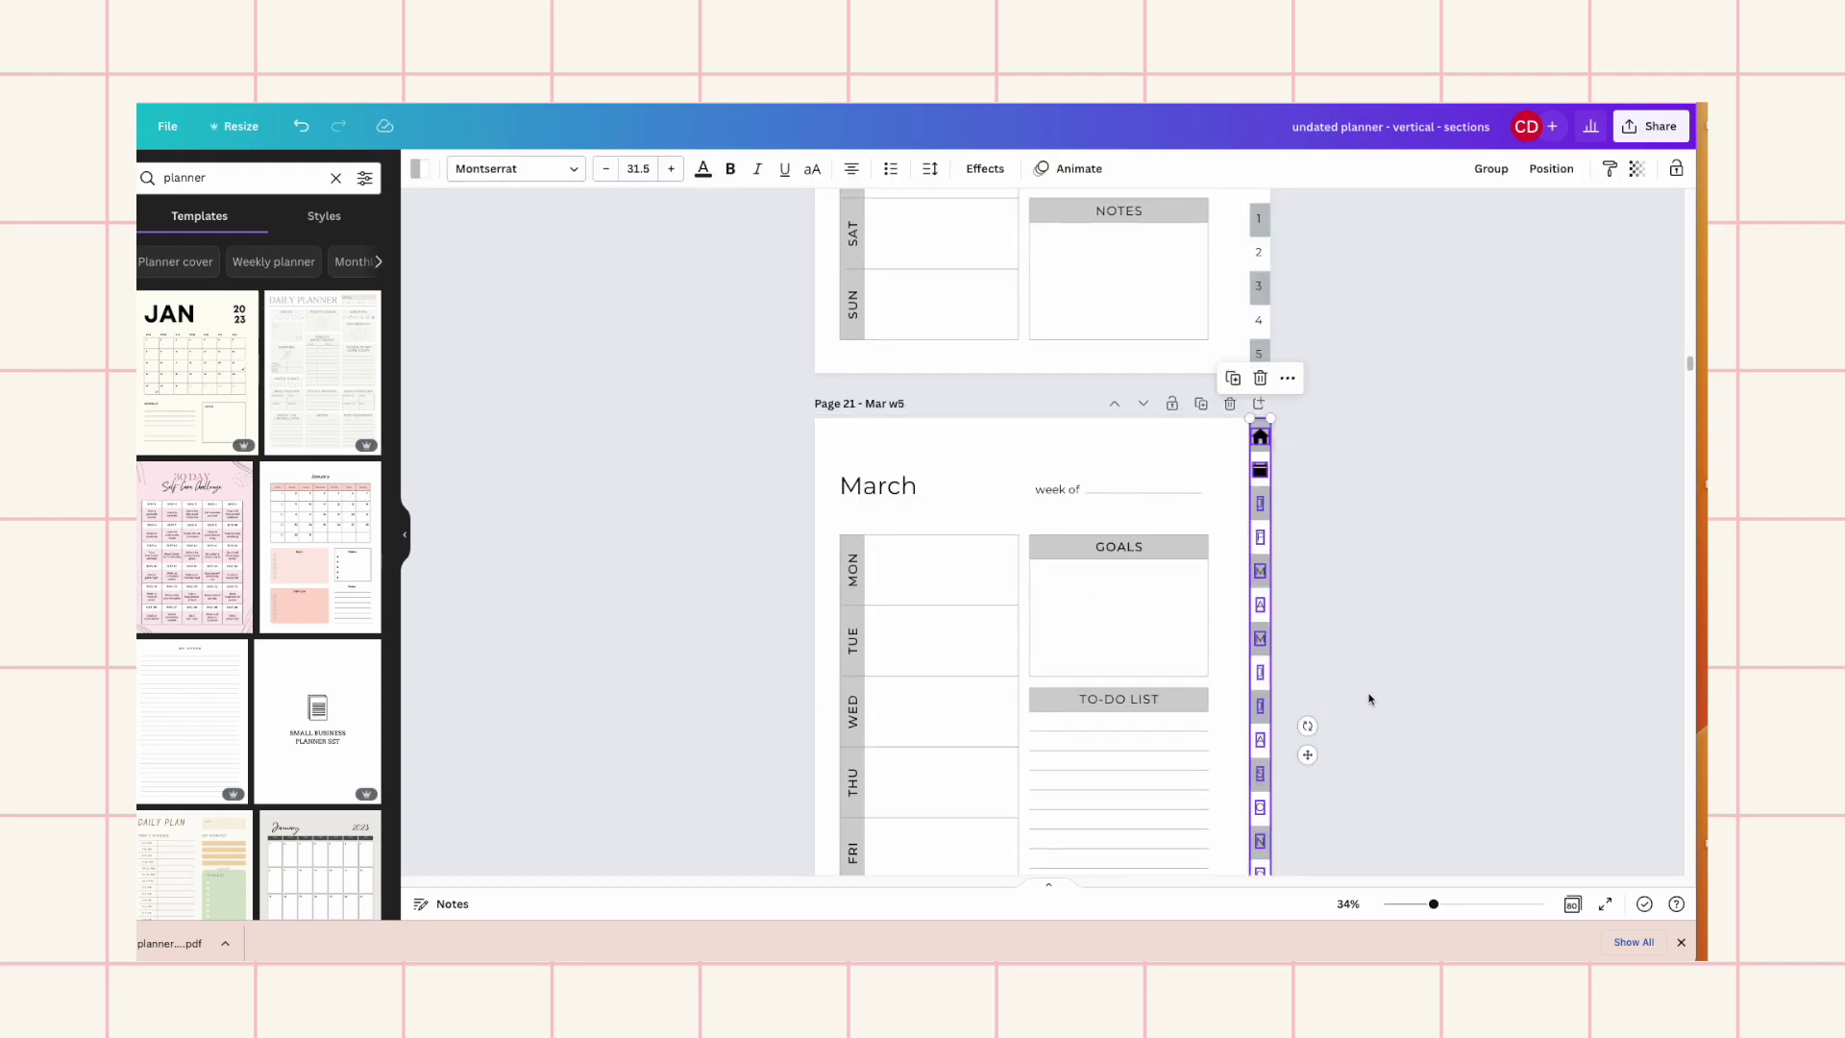
{"action": "scroll", "coordinate": [1369, 699], "scroll_direction": "down", "scroll_amount": 5}
{"action": "left_click", "coordinate": [1262, 709]}
{"action": "key", "text": "ctrl+v"}
Add the tab column to April weeks 1–3 (pages 23–25), undoing misplaced duplicates on page 24
{"action": "scroll", "coordinate": [1364, 699], "scroll_direction": "down", "scroll_amount": 5}
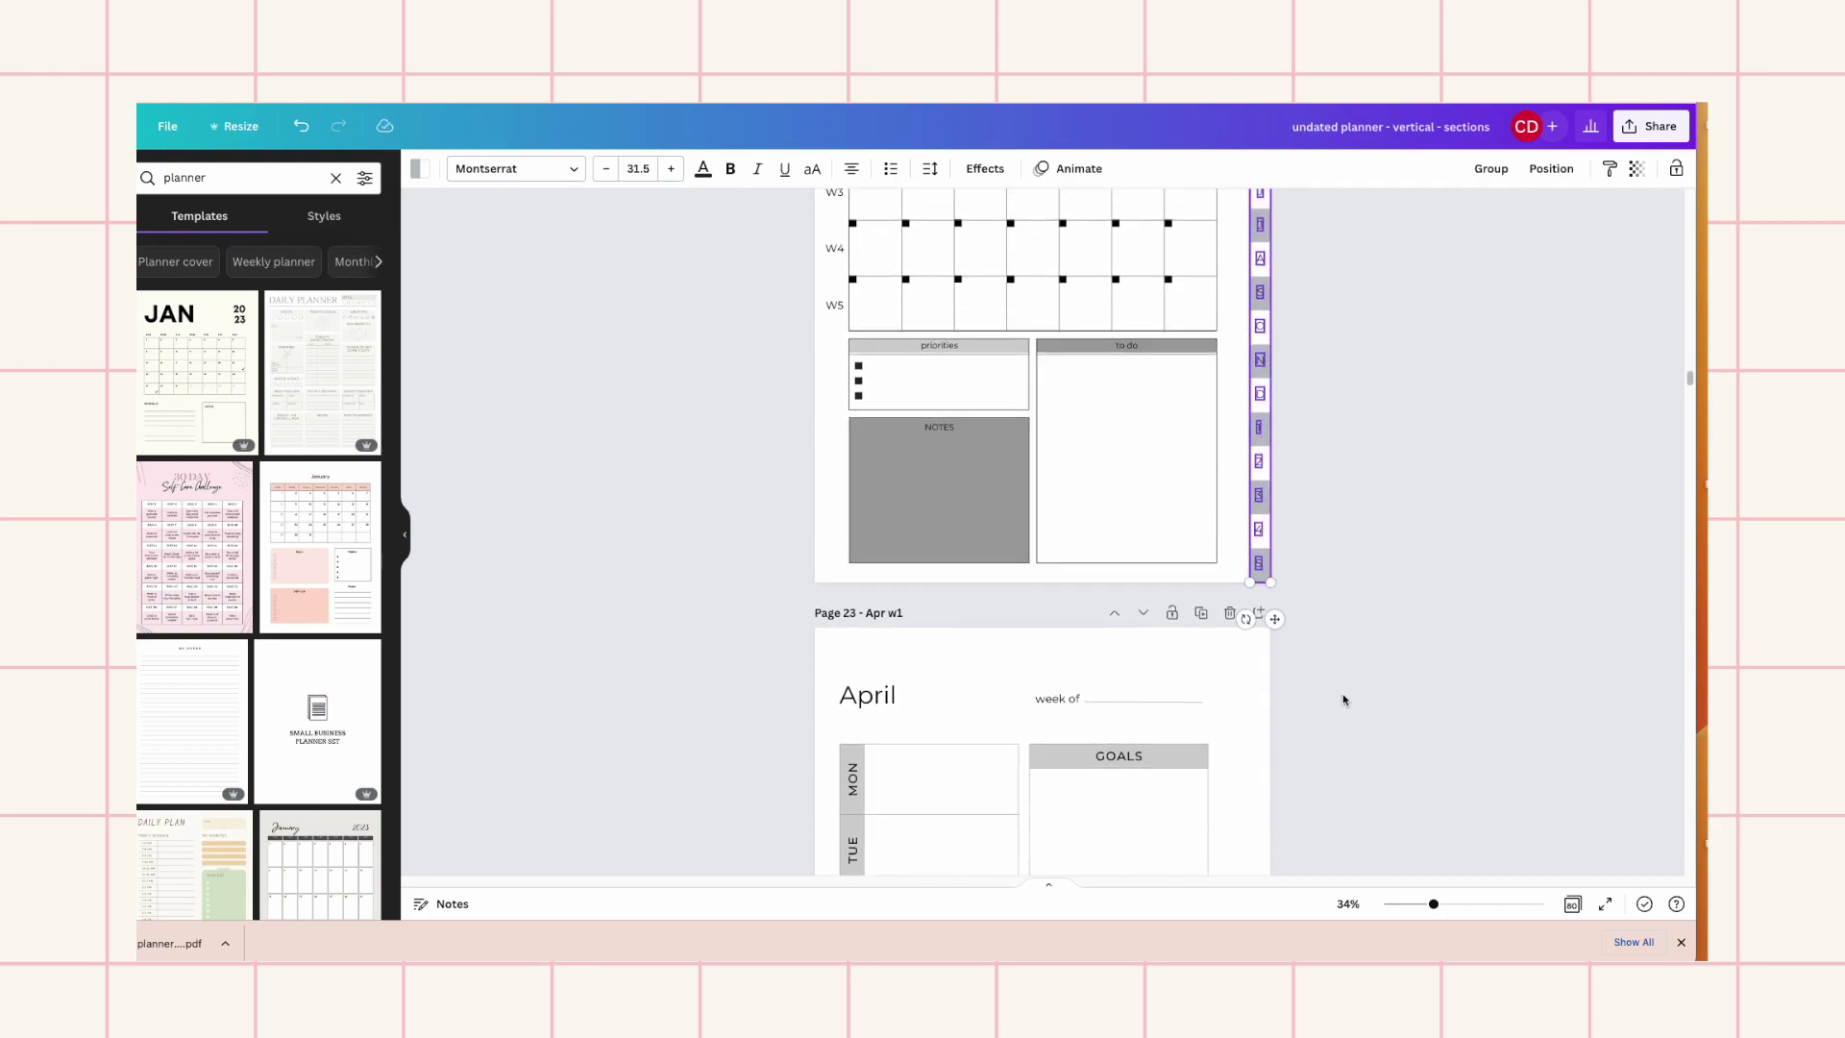
{"action": "left_click", "coordinate": [1263, 701]}
{"action": "key", "text": "ctrl+v"}
{"action": "scroll", "coordinate": [1418, 673], "scroll_direction": "down", "scroll_amount": 5}
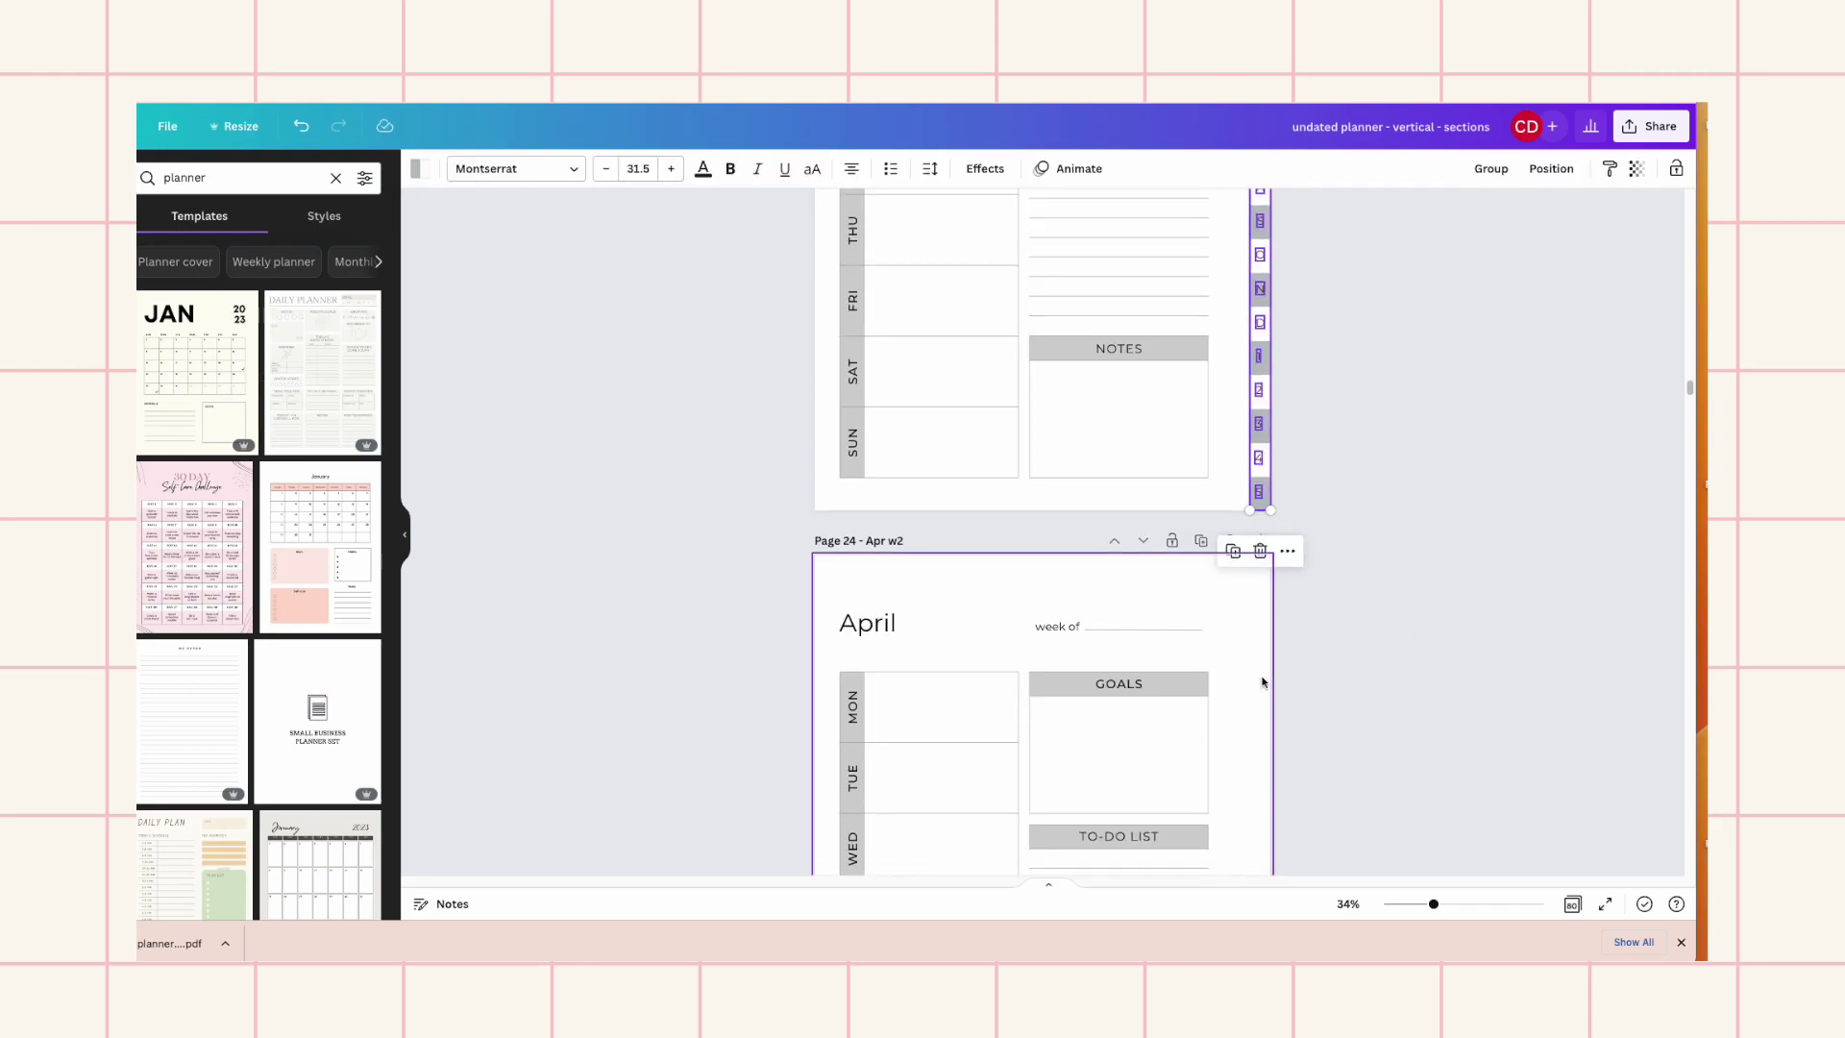
{"action": "left_click", "coordinate": [1262, 682]}
{"action": "key", "text": "ctrl+v"}
{"action": "scroll", "coordinate": [1380, 679], "scroll_direction": "down", "scroll_amount": 5}
{"action": "left_click", "coordinate": [1267, 721]}
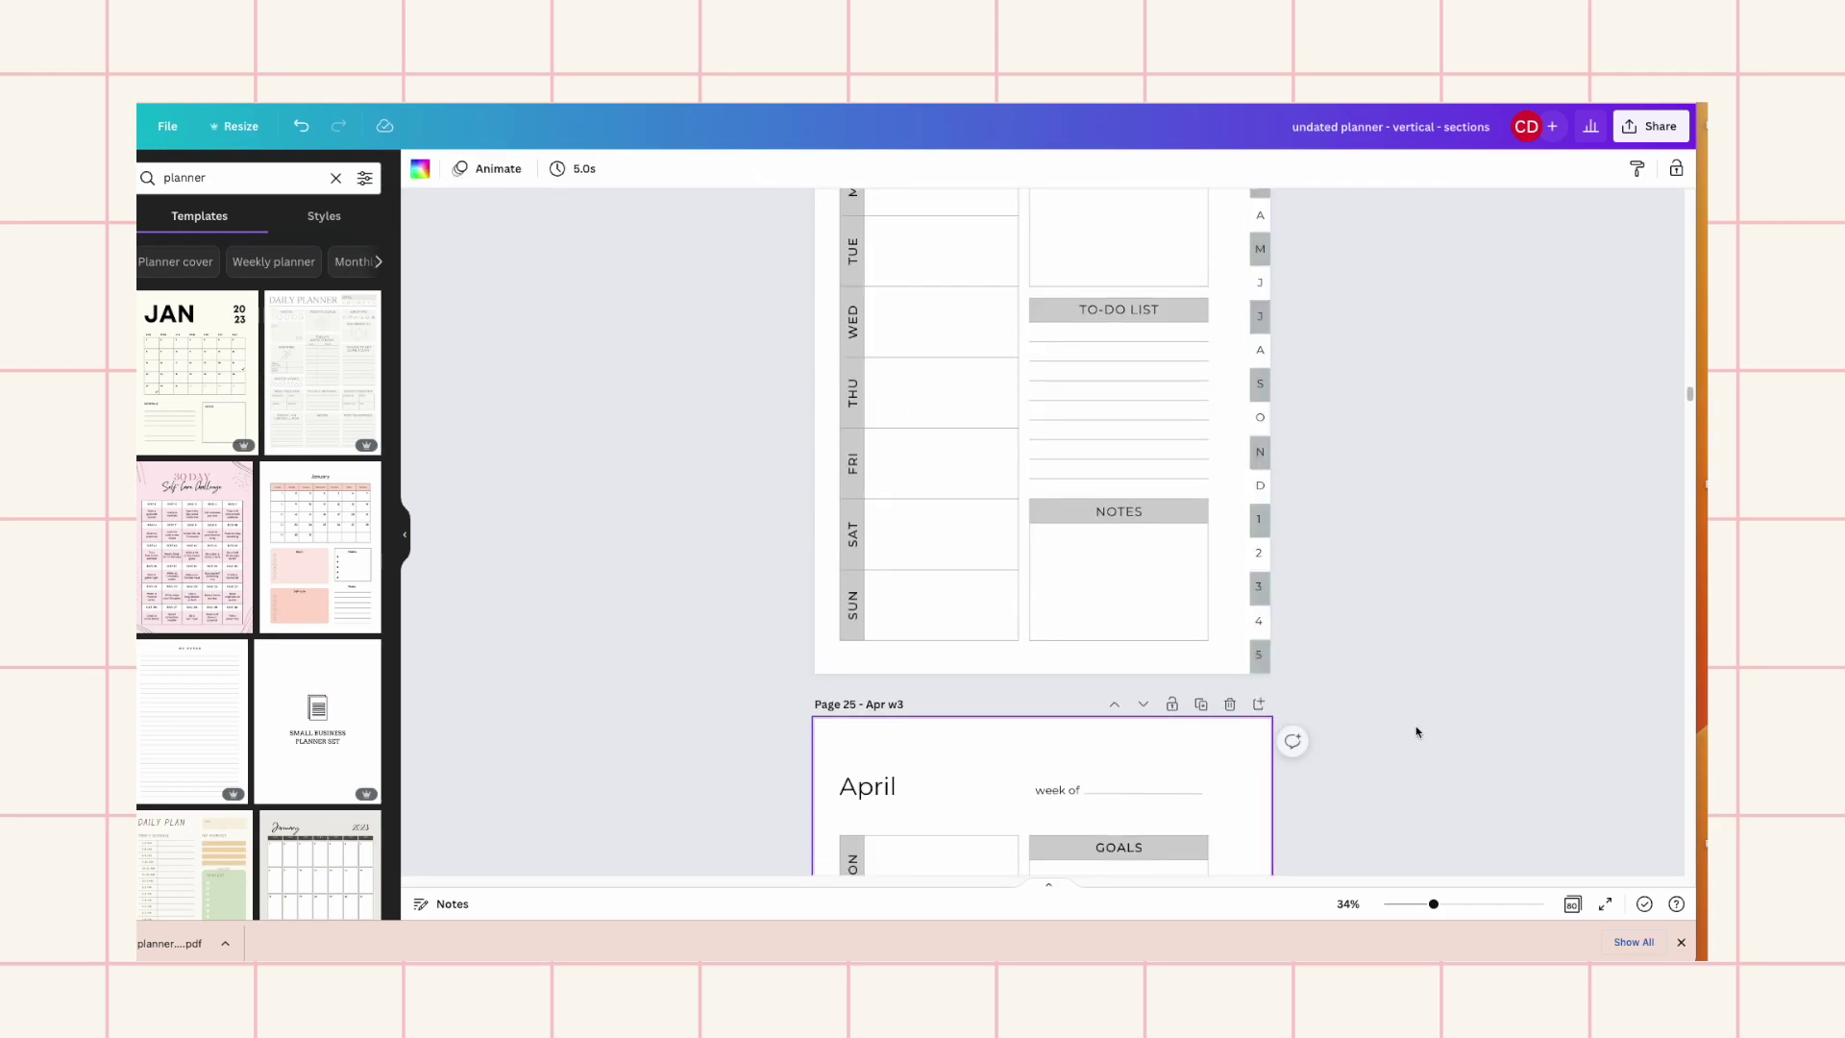
{"action": "key", "text": "ctrl+v"}
{"action": "key", "text": "ctrl+z"}
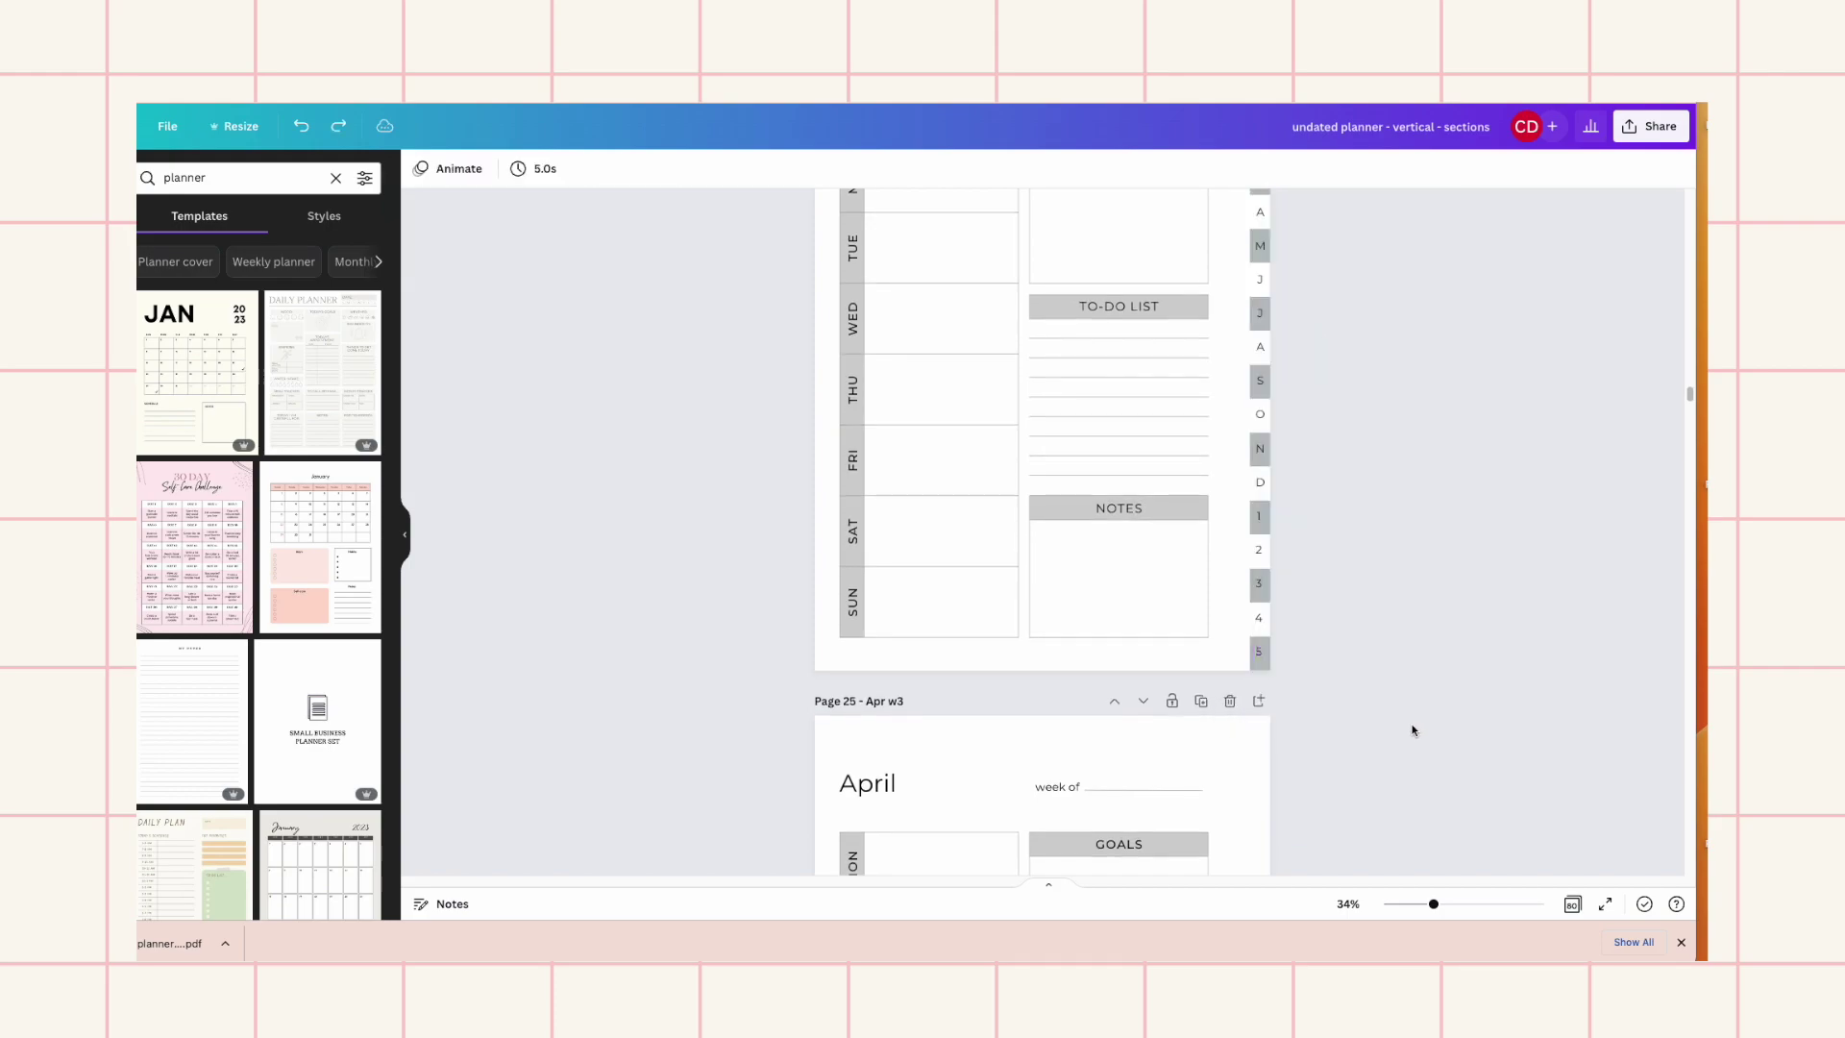
{"action": "left_click", "coordinate": [1262, 766]}
{"action": "key", "text": "ctrl+v"}
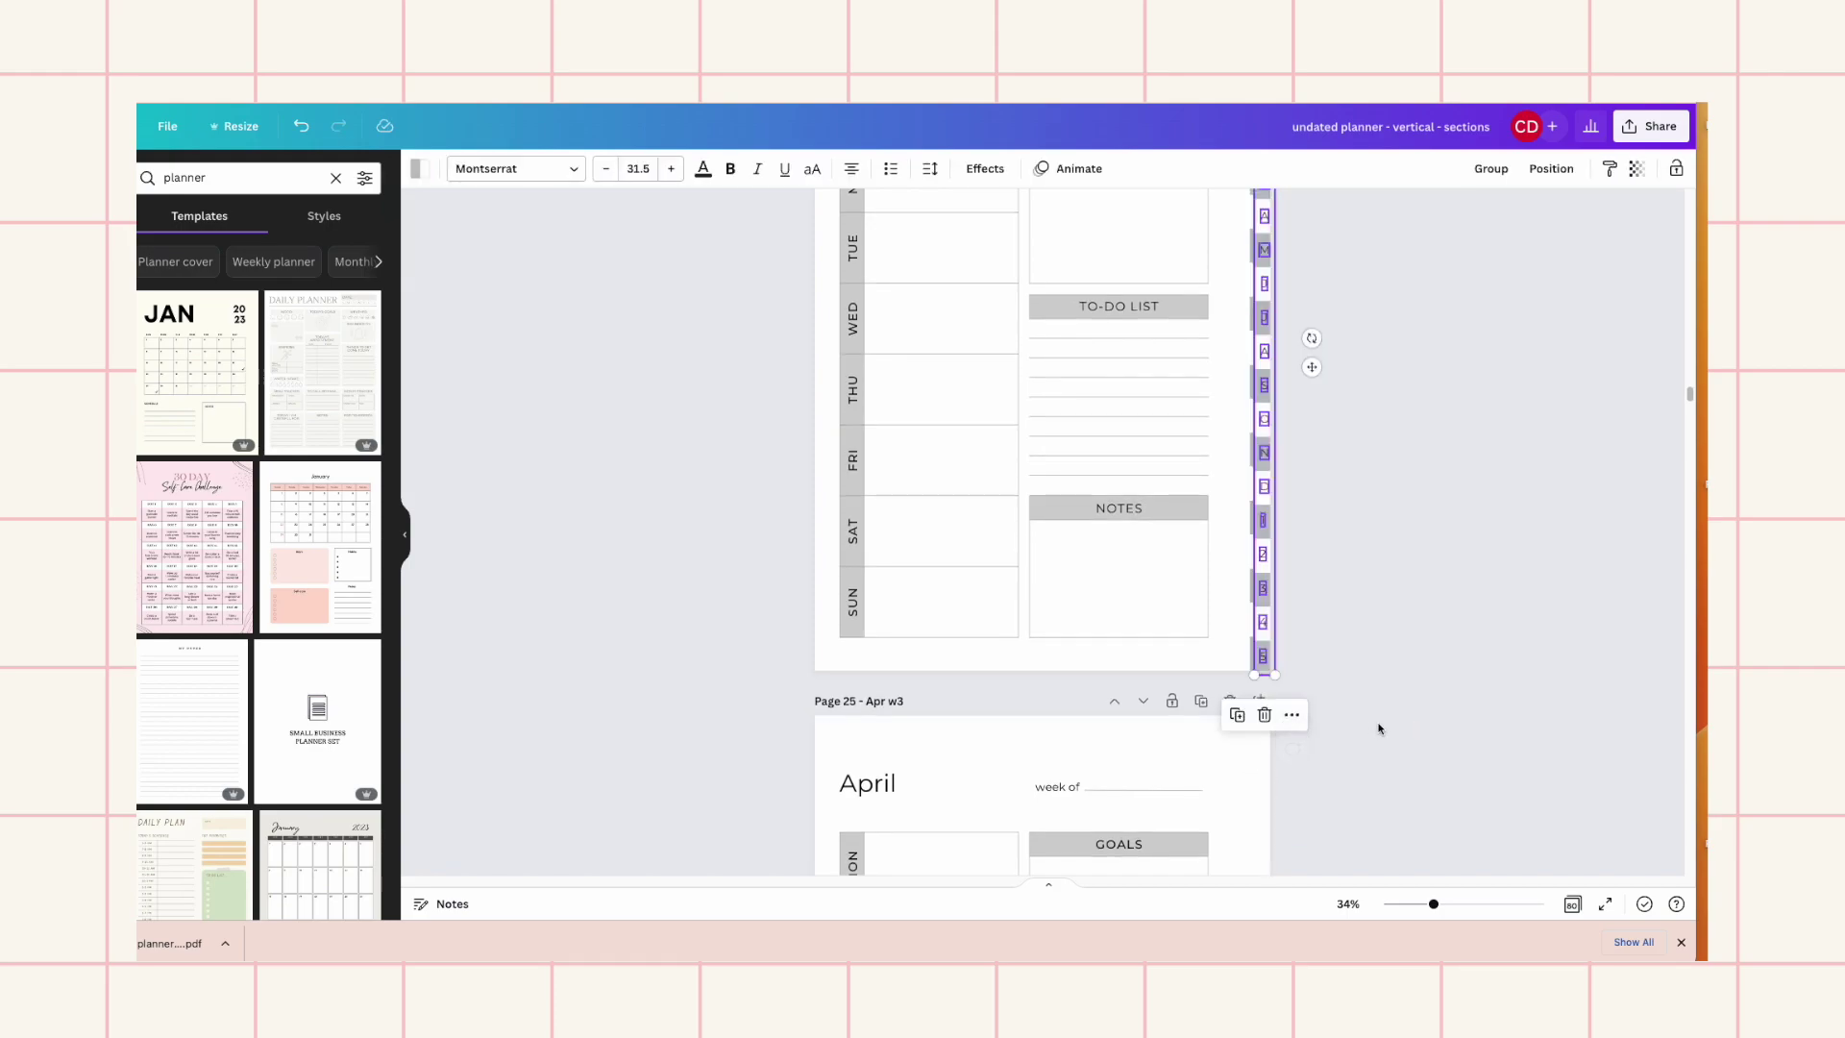
{"action": "key", "text": "ctrl+z"}
{"action": "left_click", "coordinate": [1217, 727]}
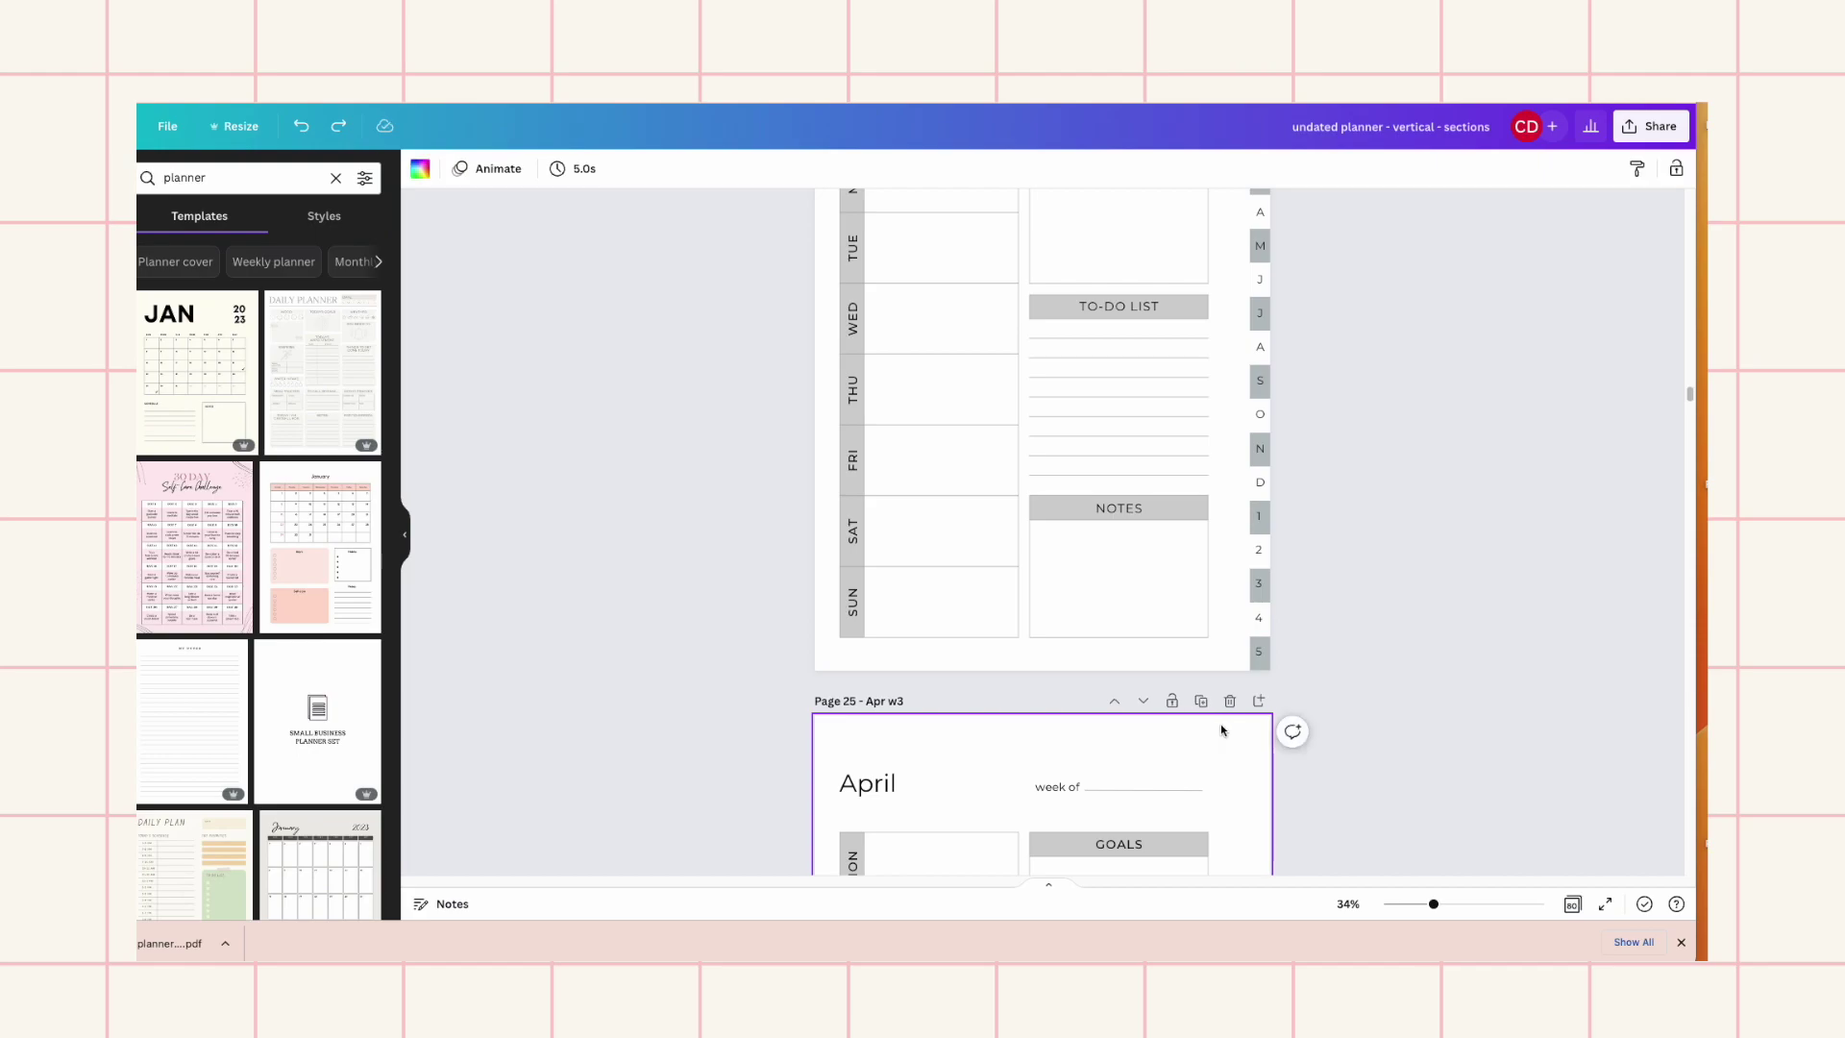
{"action": "key", "text": "ctrl+v"}
{"action": "key", "text": "ctrl+z"}
{"action": "left_click", "coordinate": [1264, 776]}
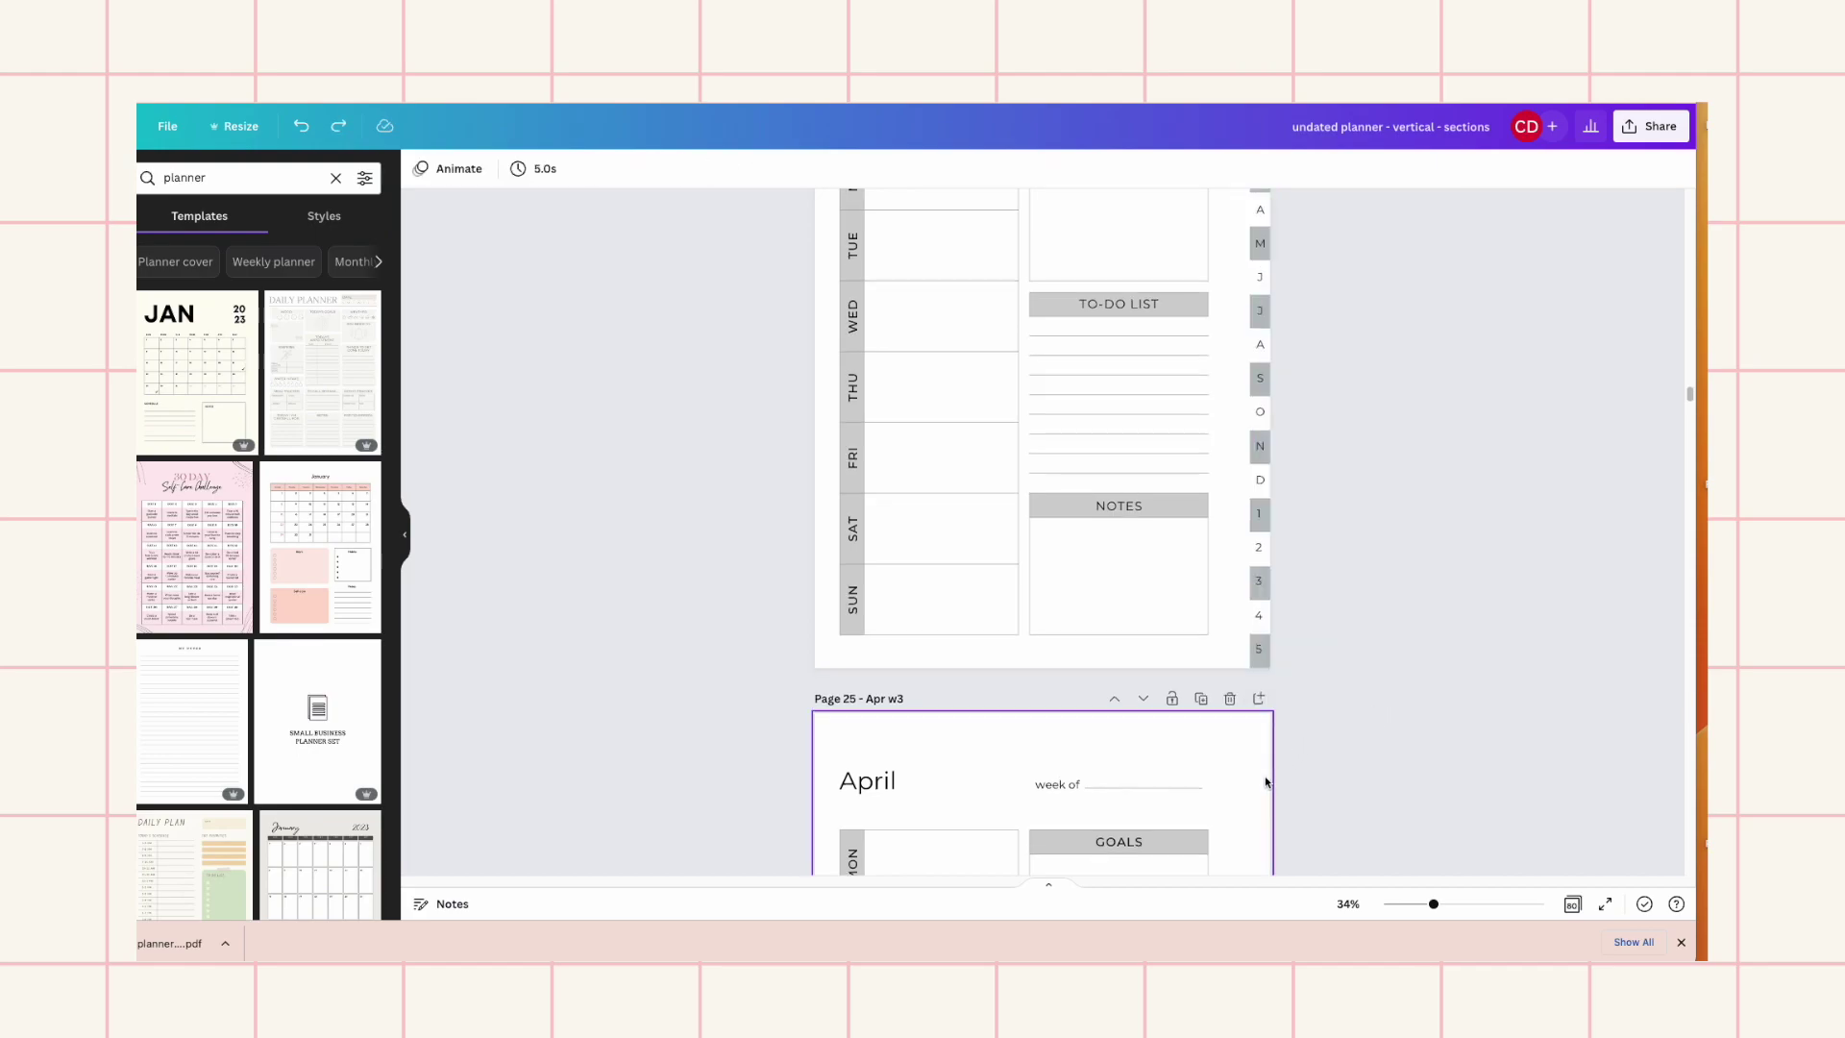
{"action": "scroll", "coordinate": [1265, 776], "scroll_direction": "down", "scroll_amount": 3}
{"action": "left_click", "coordinate": [1252, 684]}
{"action": "key", "text": "ctrl+v"}
Paste the tab column onto pages 26–27, the May pages 28–33, and the June overview page 34
{"action": "scroll", "coordinate": [1288, 688], "scroll_direction": "down", "scroll_amount": 5}
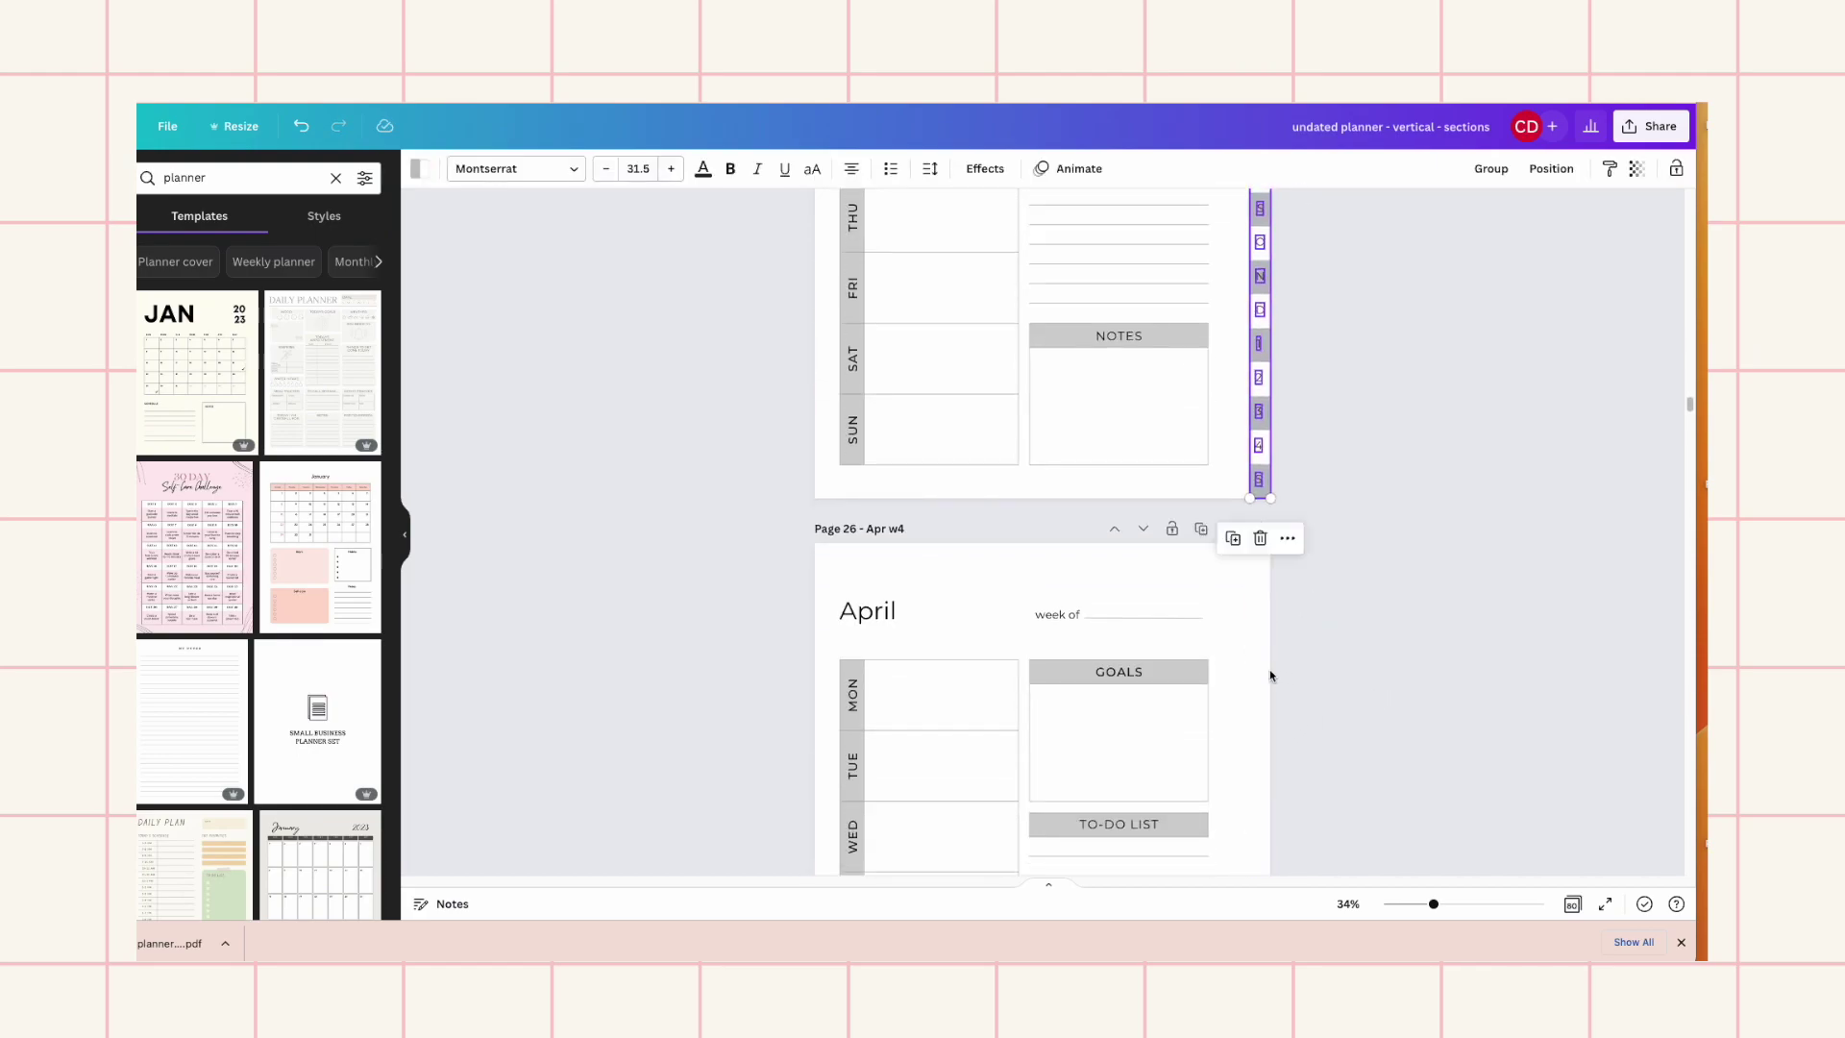
{"action": "key", "text": "ctrl+v"}
{"action": "scroll", "coordinate": [1388, 684], "scroll_direction": "down", "scroll_amount": 5}
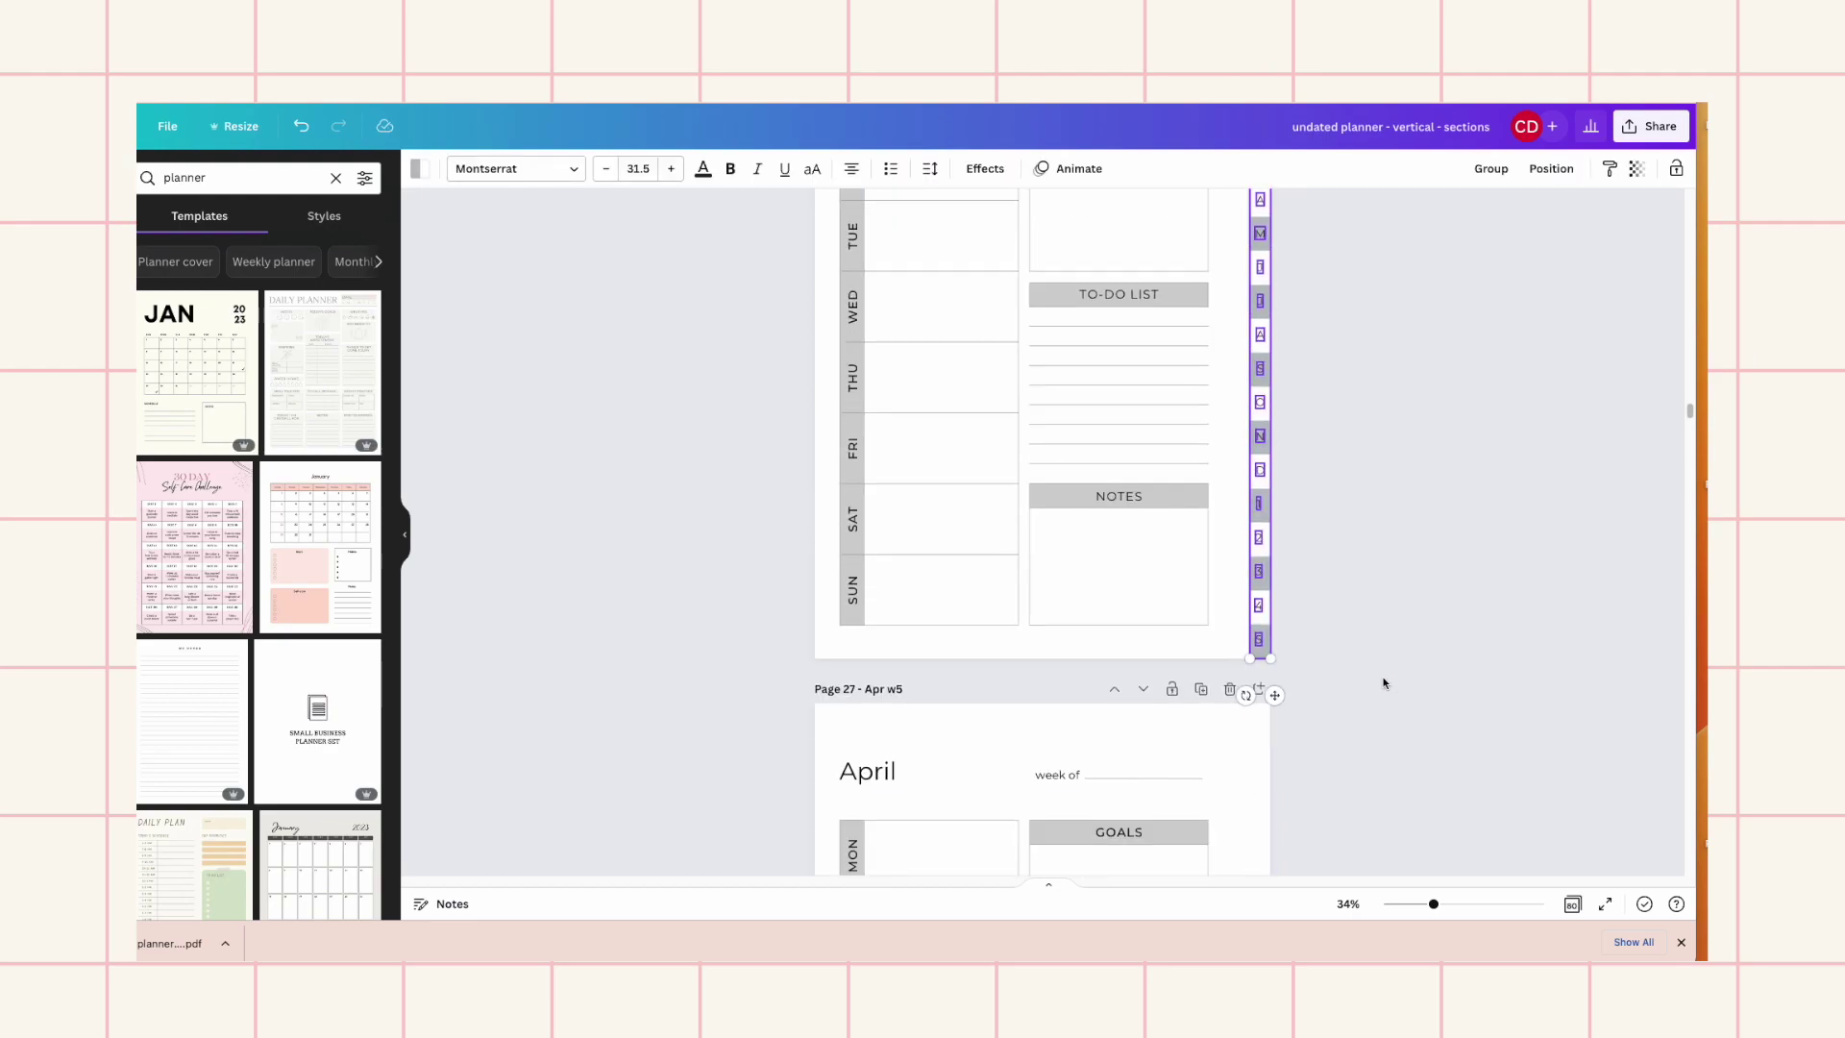
{"action": "left_click", "coordinate": [1255, 721]}
{"action": "key", "text": "ctrl+v"}
{"action": "scroll", "coordinate": [1474, 700], "scroll_direction": "down", "scroll_amount": 5}
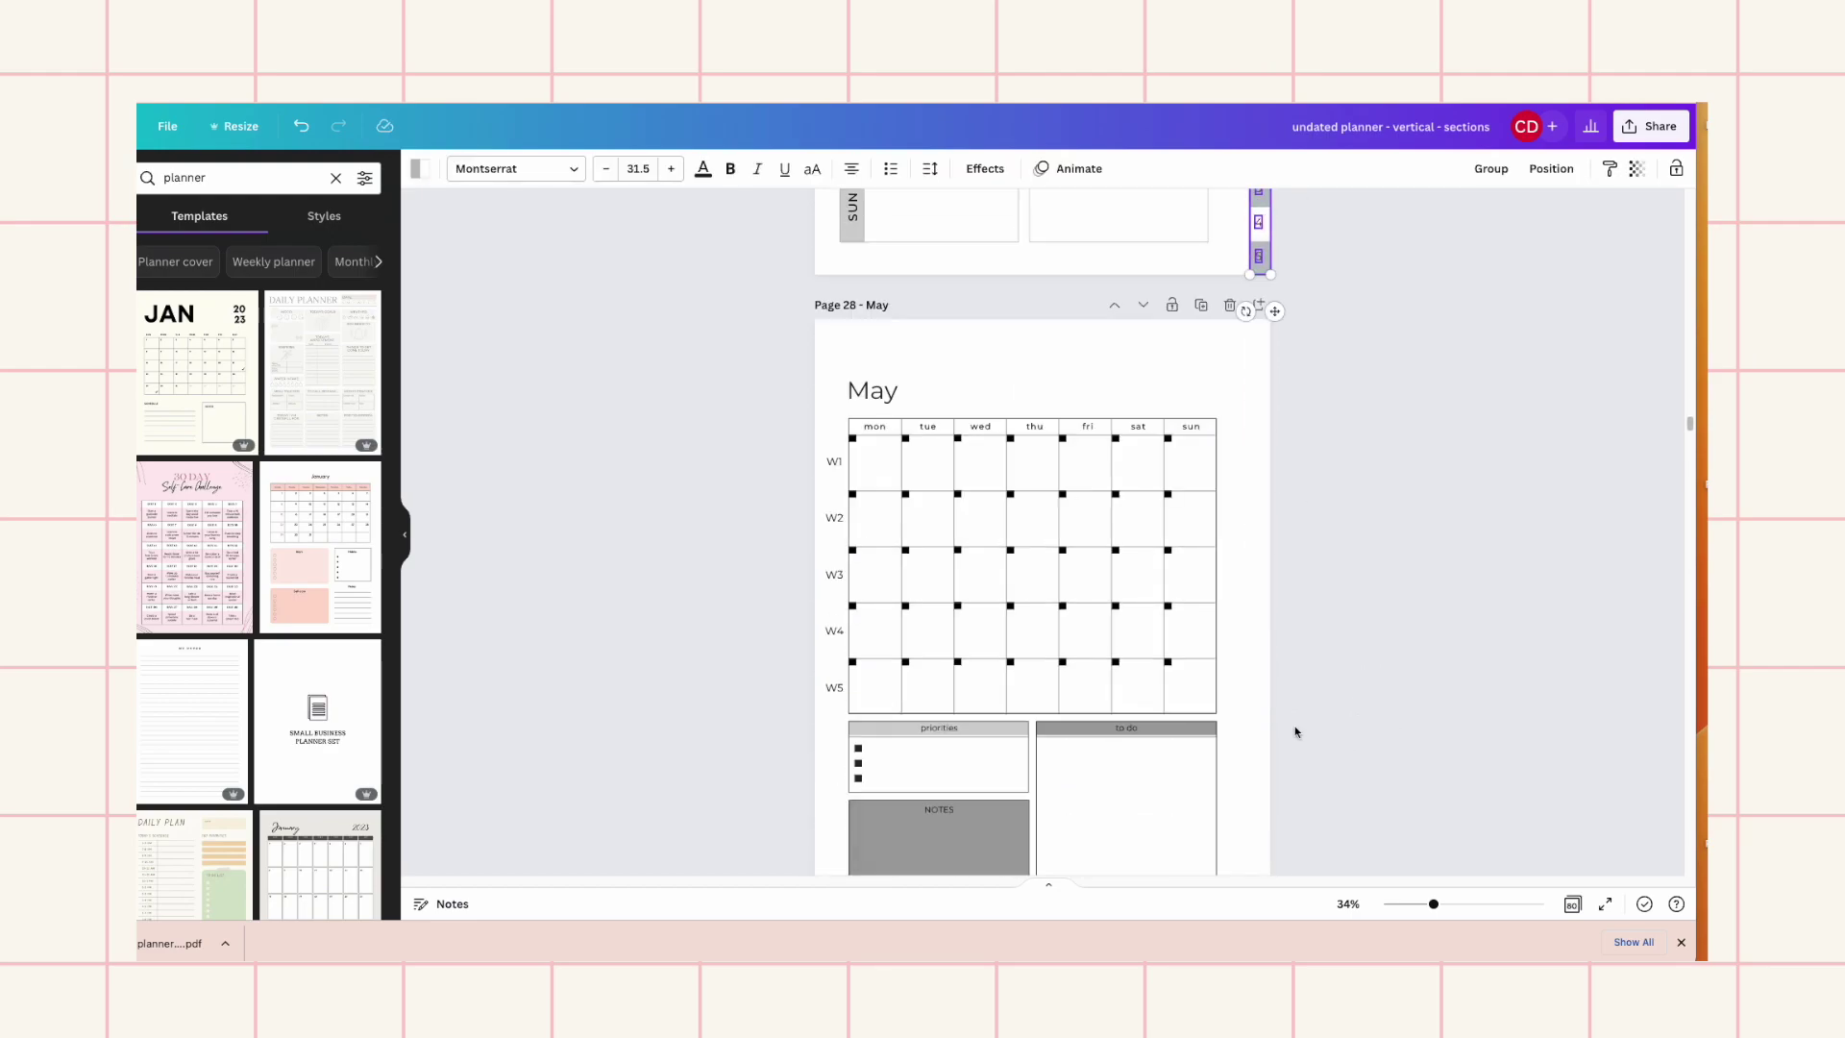
{"action": "key", "text": "ctrl+v"}
{"action": "scroll", "coordinate": [1428, 671], "scroll_direction": "down", "scroll_amount": 5}
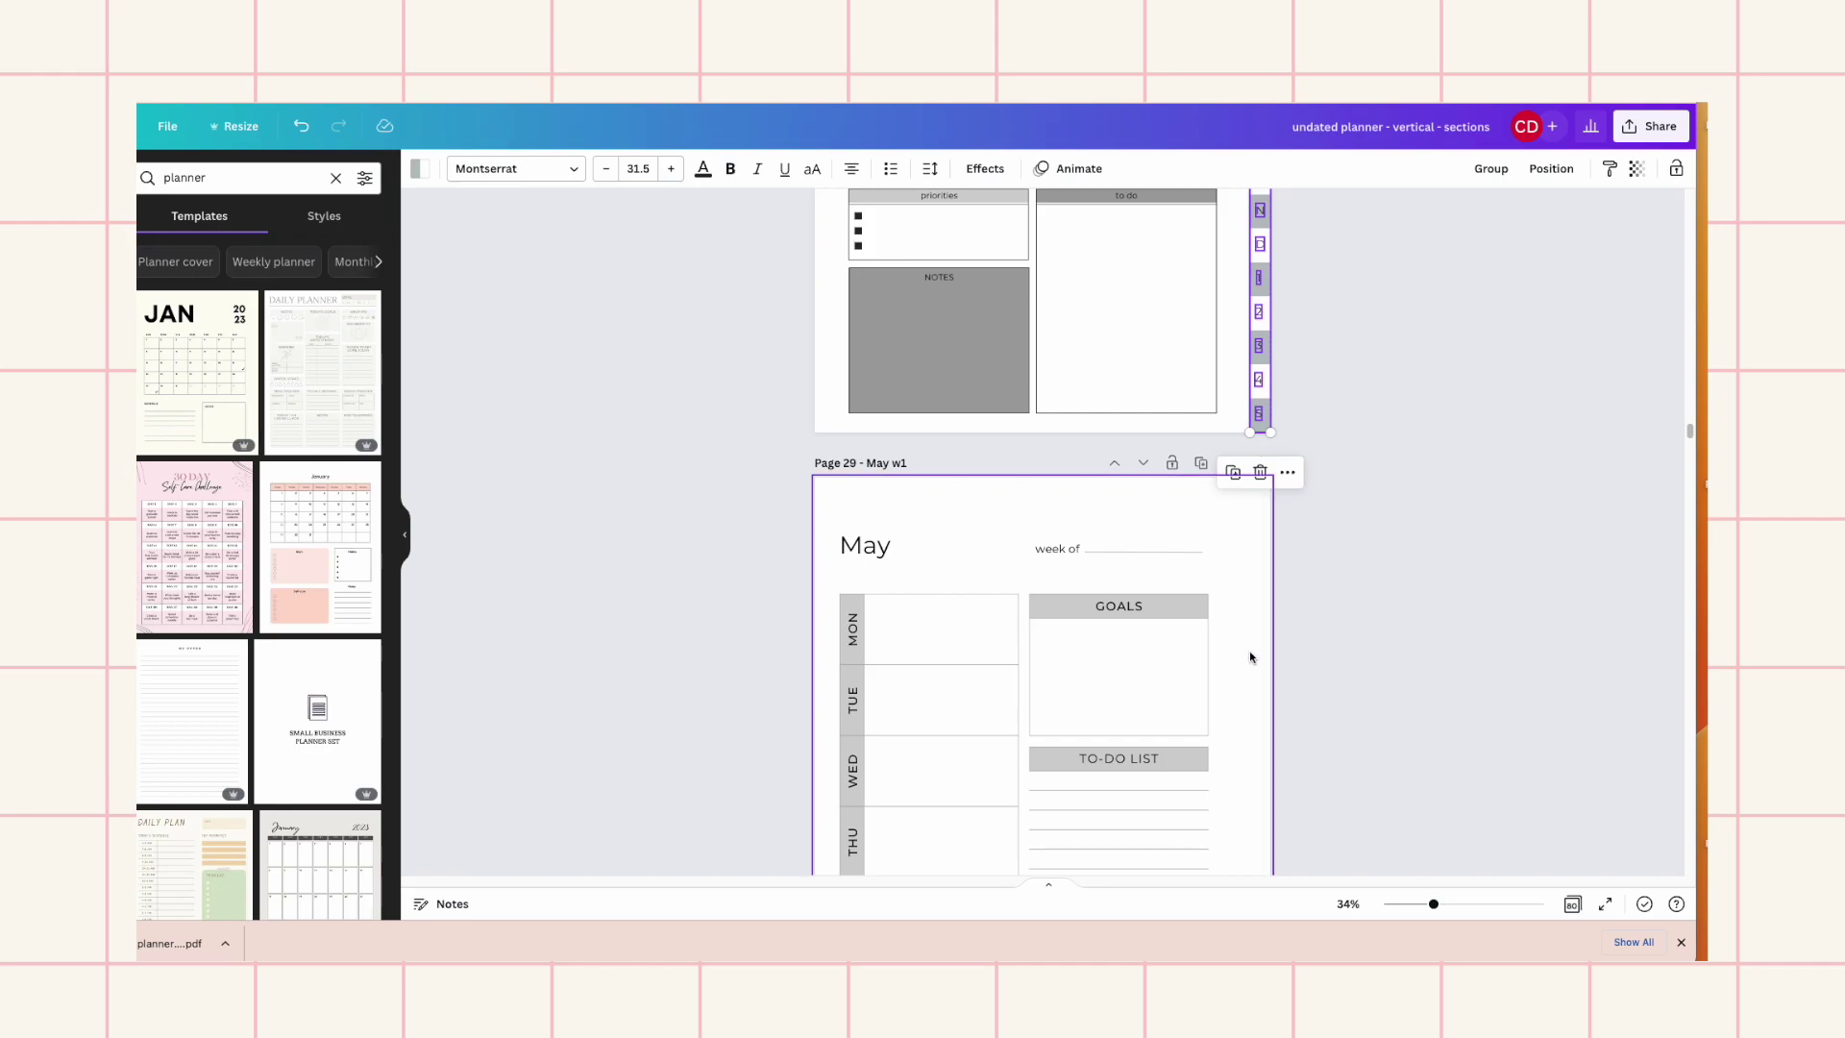
{"action": "left_click", "coordinate": [1249, 650]}
{"action": "key", "text": "ctrl+v"}
{"action": "scroll", "coordinate": [1340, 649], "scroll_direction": "down", "scroll_amount": 5}
{"action": "left_click", "coordinate": [1388, 663]}
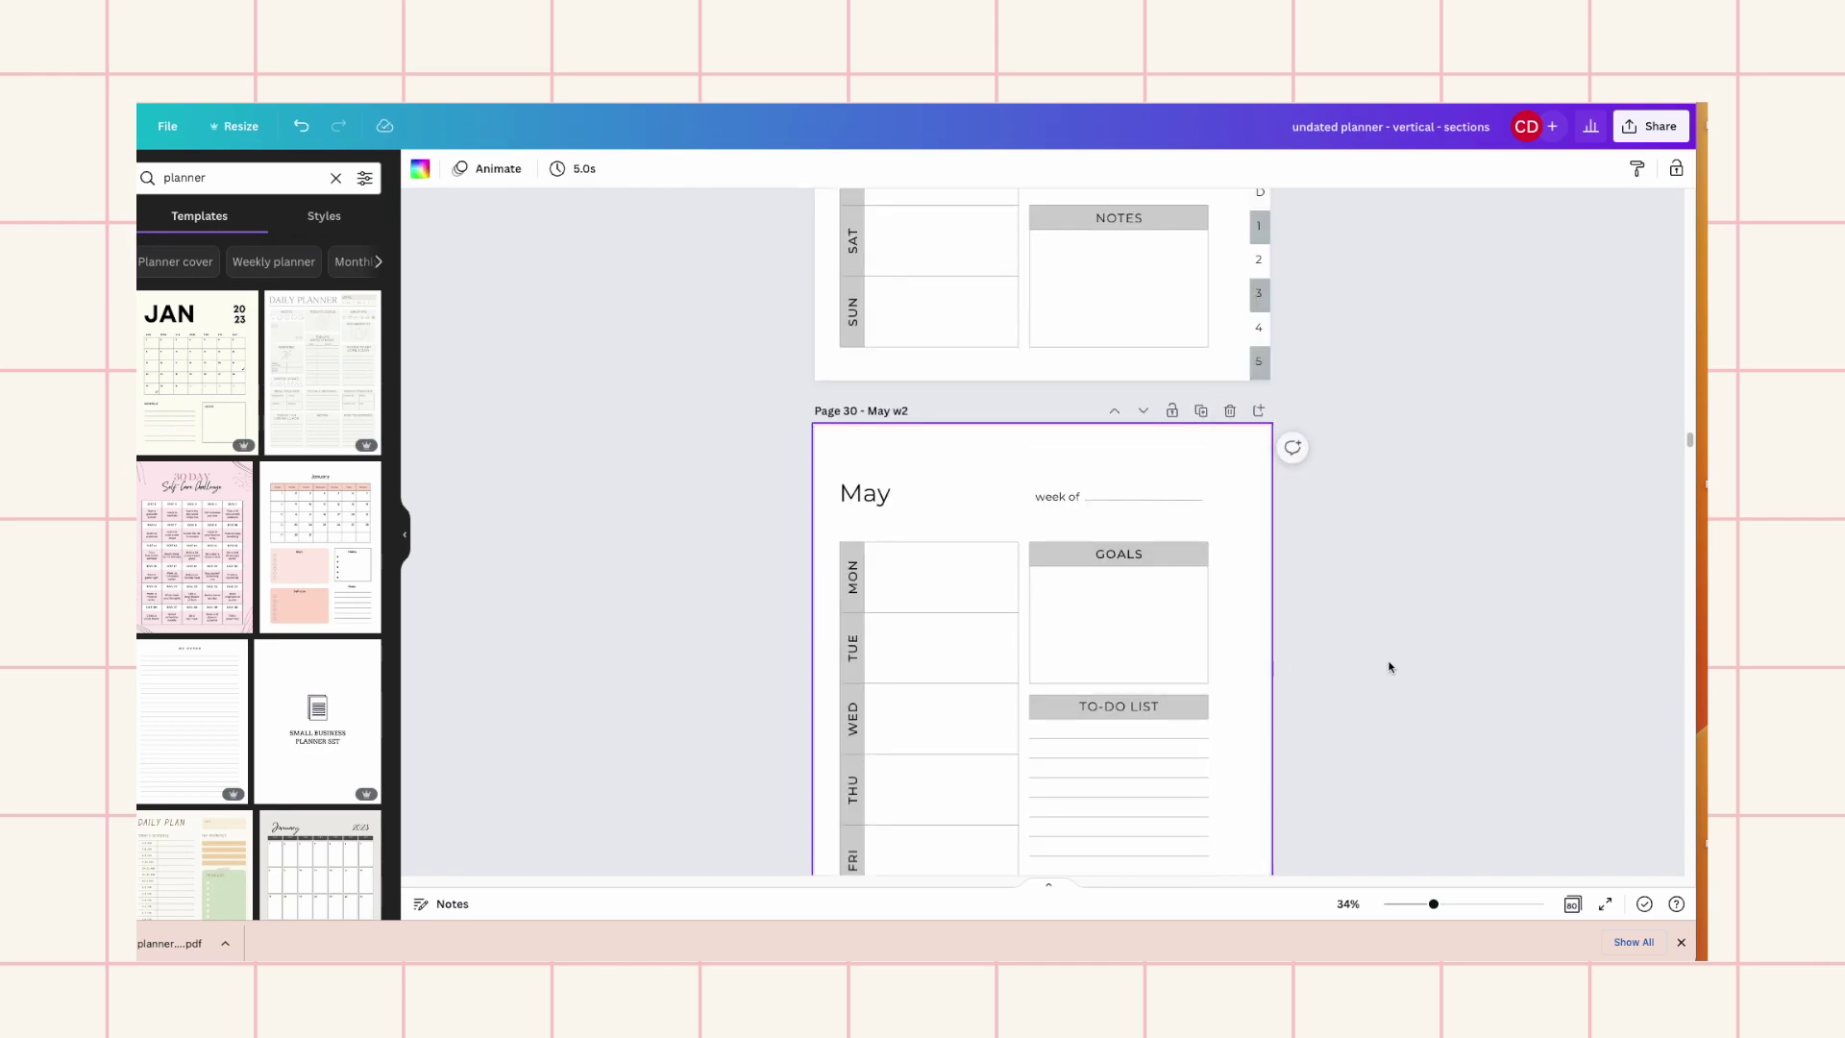
{"action": "key", "text": "ctrl+v"}
{"action": "scroll", "coordinate": [1399, 661], "scroll_direction": "down", "scroll_amount": 3}
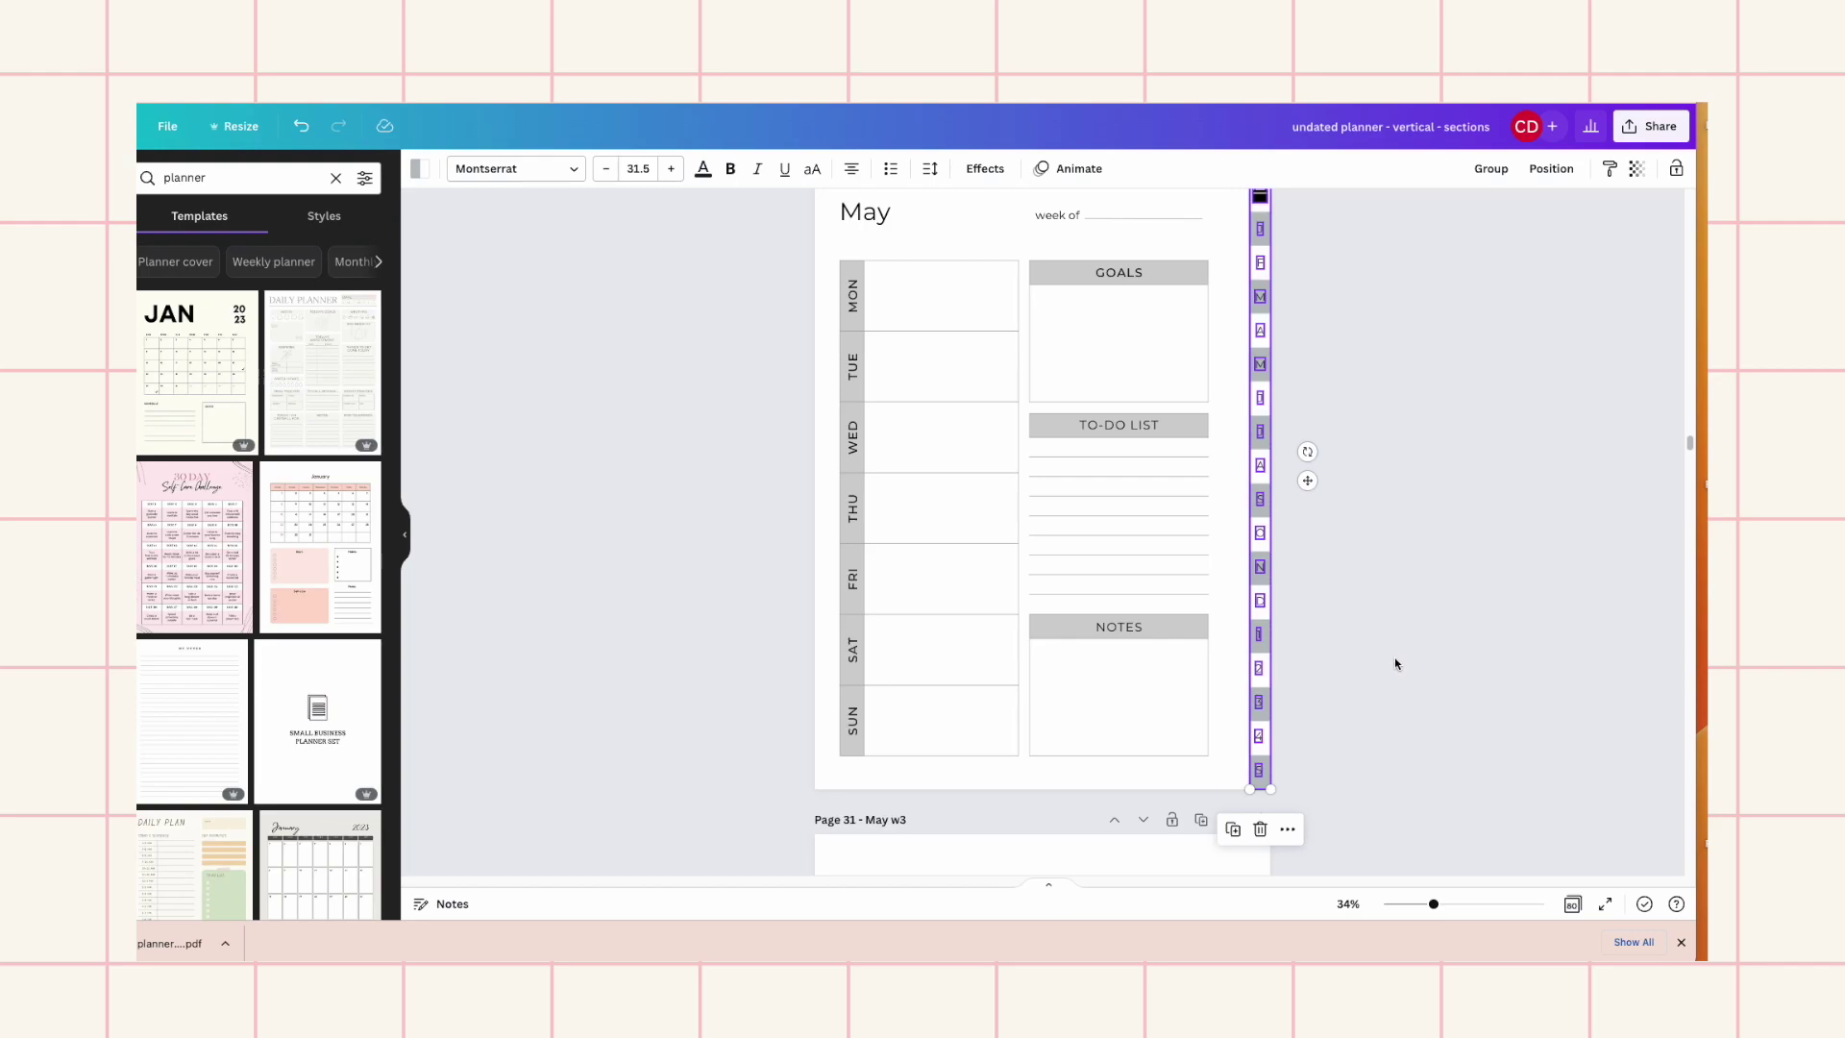
{"action": "scroll", "coordinate": [1395, 663], "scroll_direction": "down", "scroll_amount": 3}
{"action": "left_click", "coordinate": [1255, 730]}
{"action": "key", "text": "ctrl+v"}
{"action": "scroll", "coordinate": [1311, 720], "scroll_direction": "down", "scroll_amount": 5}
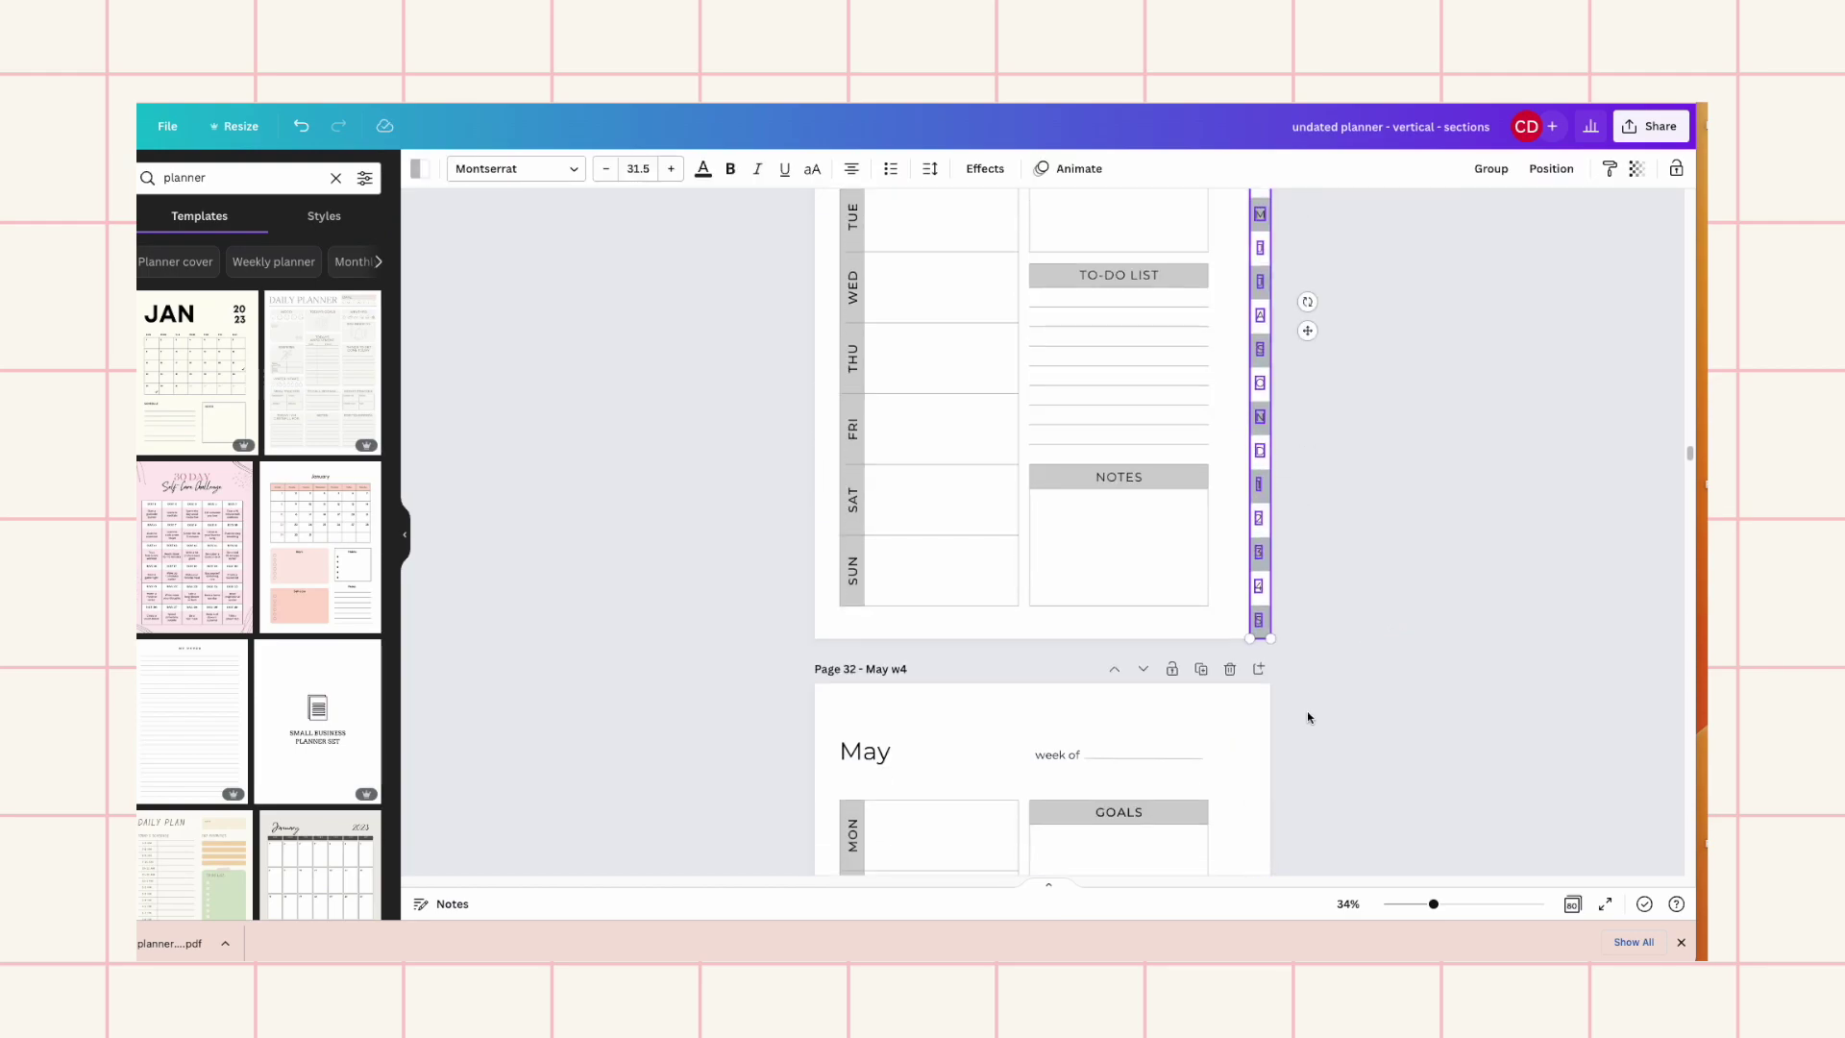
{"action": "left_click", "coordinate": [1233, 718]}
{"action": "key", "text": "ctrl+v"}
{"action": "scroll", "coordinate": [1420, 709], "scroll_direction": "down", "scroll_amount": 5}
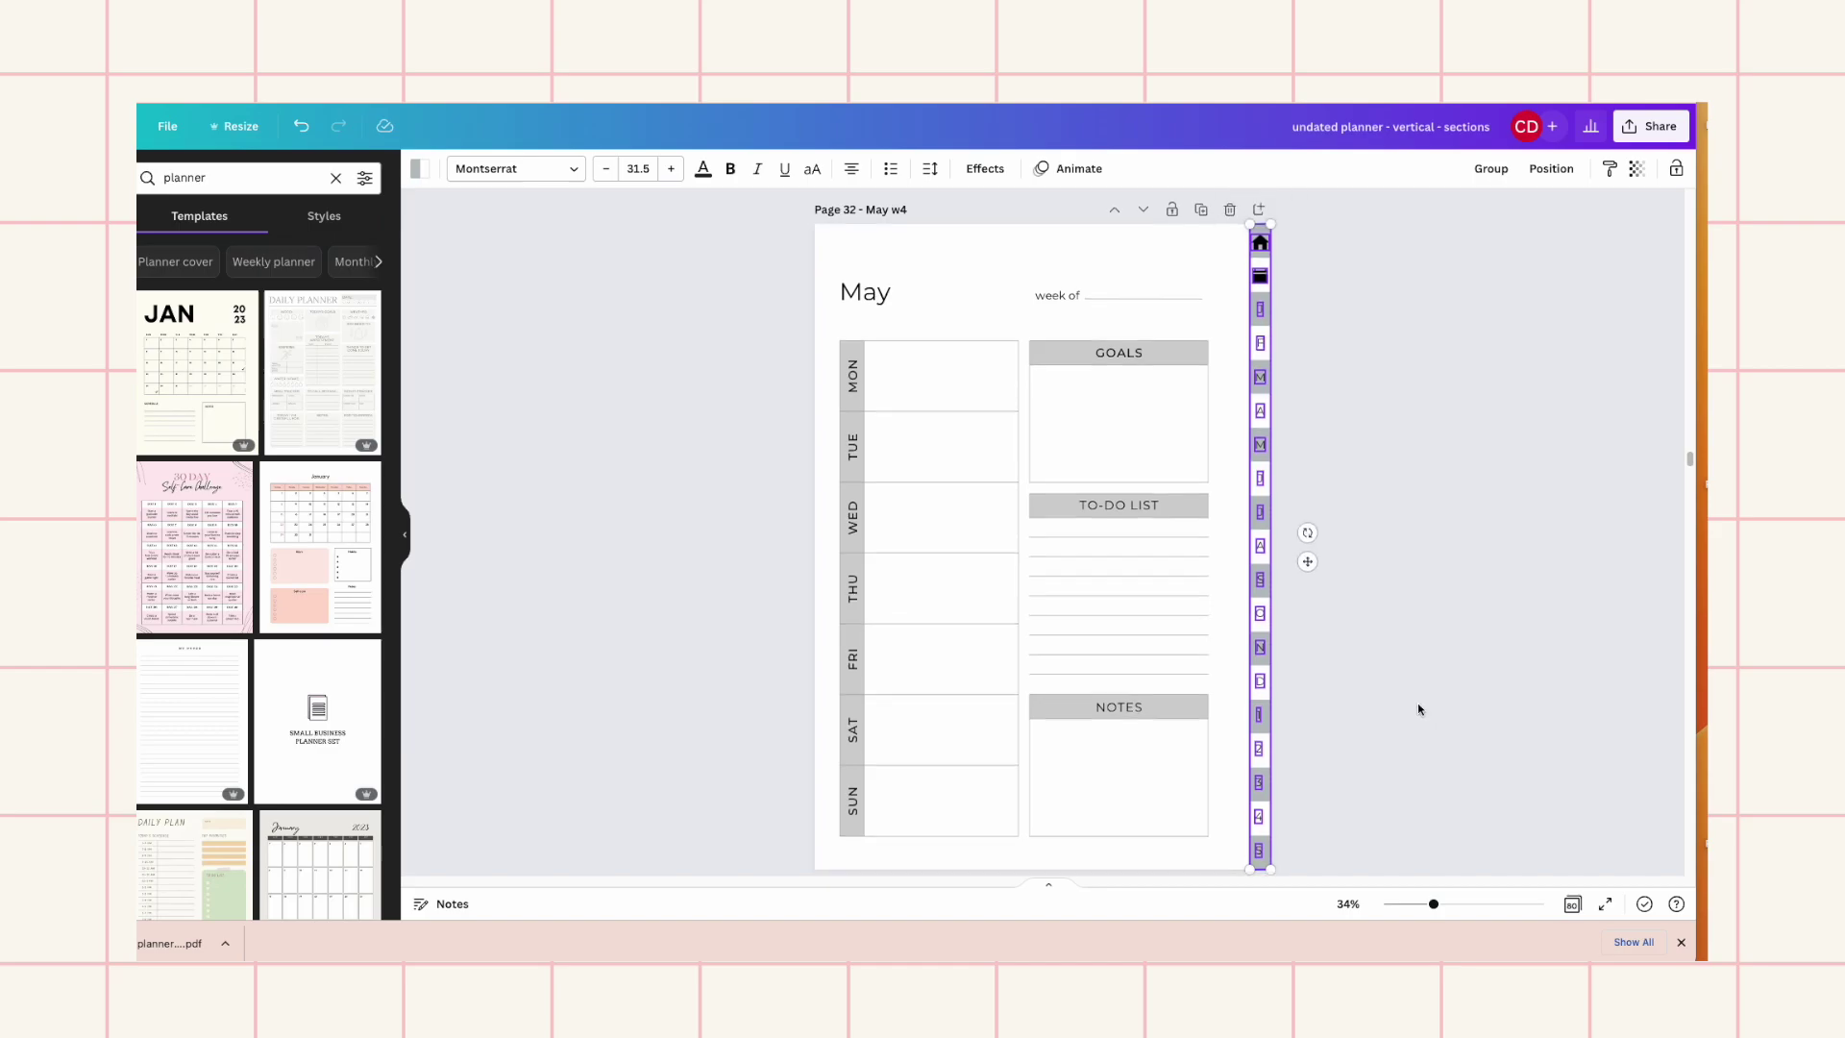
{"action": "scroll", "coordinate": [1418, 709], "scroll_direction": "down", "scroll_amount": 5}
{"action": "left_click", "coordinate": [1355, 642]}
{"action": "key", "text": "ctrl+v"}
{"action": "scroll", "coordinate": [1357, 642], "scroll_direction": "down", "scroll_amount": 7}
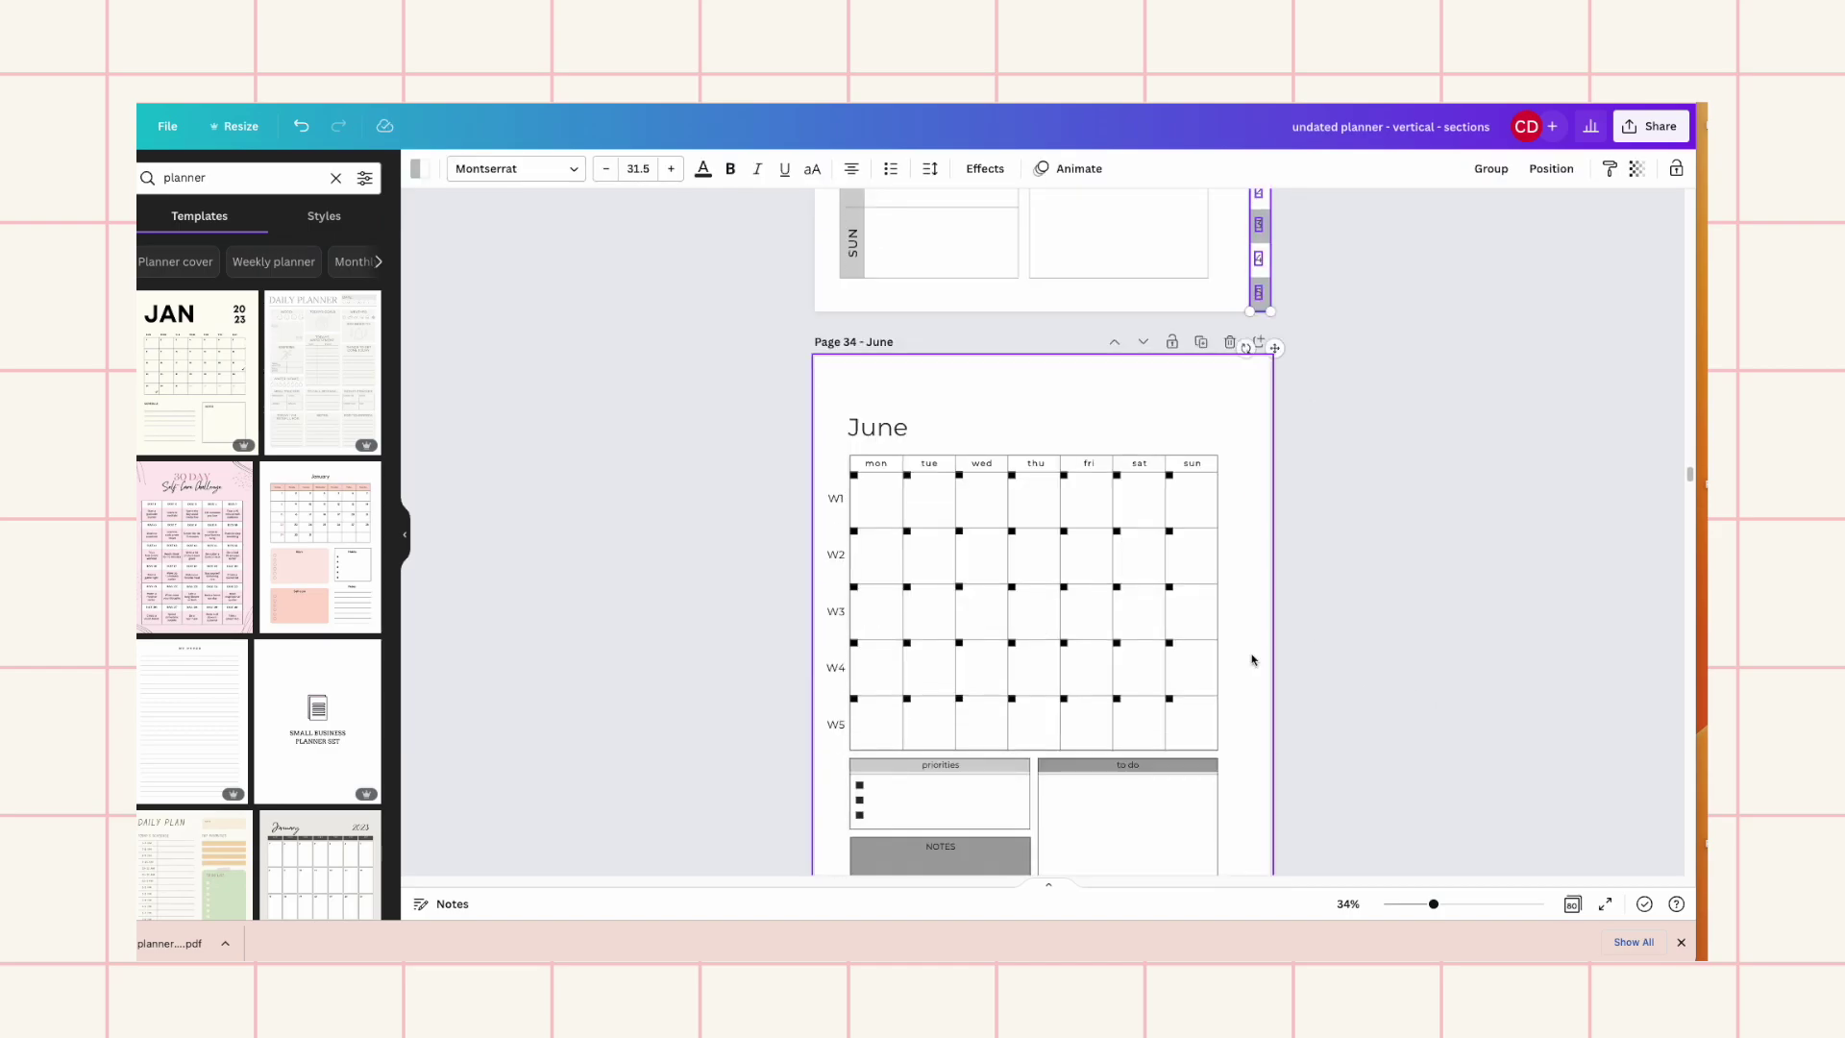
{"action": "left_click", "coordinate": [1251, 660]}
{"action": "key", "text": "ctrl+v"}
Paste the tab column onto the later week pages, page 42 through page 68 Nov w4
{"action": "scroll", "coordinate": [1363, 650], "scroll_direction": "down", "scroll_amount": 5}
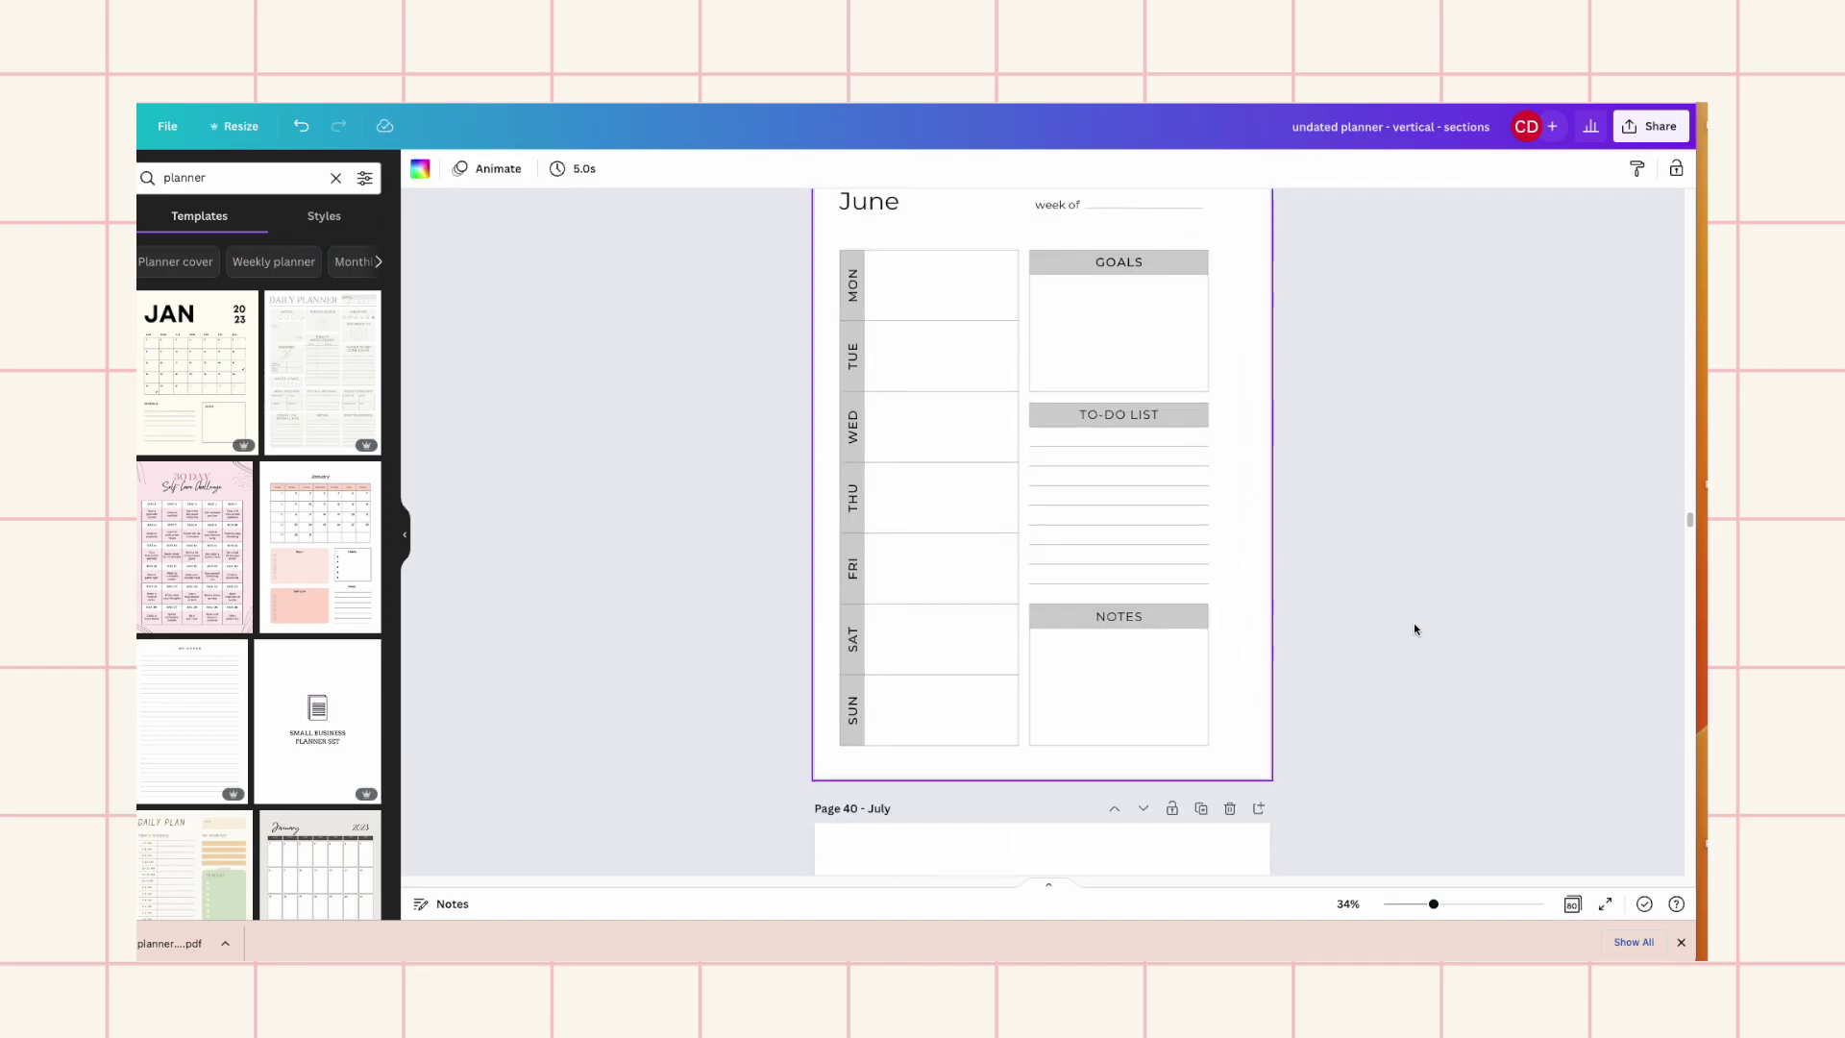
{"action": "key", "text": "ctrl+v"}
{"action": "scroll", "coordinate": [1438, 596], "scroll_direction": "down", "scroll_amount": 2}
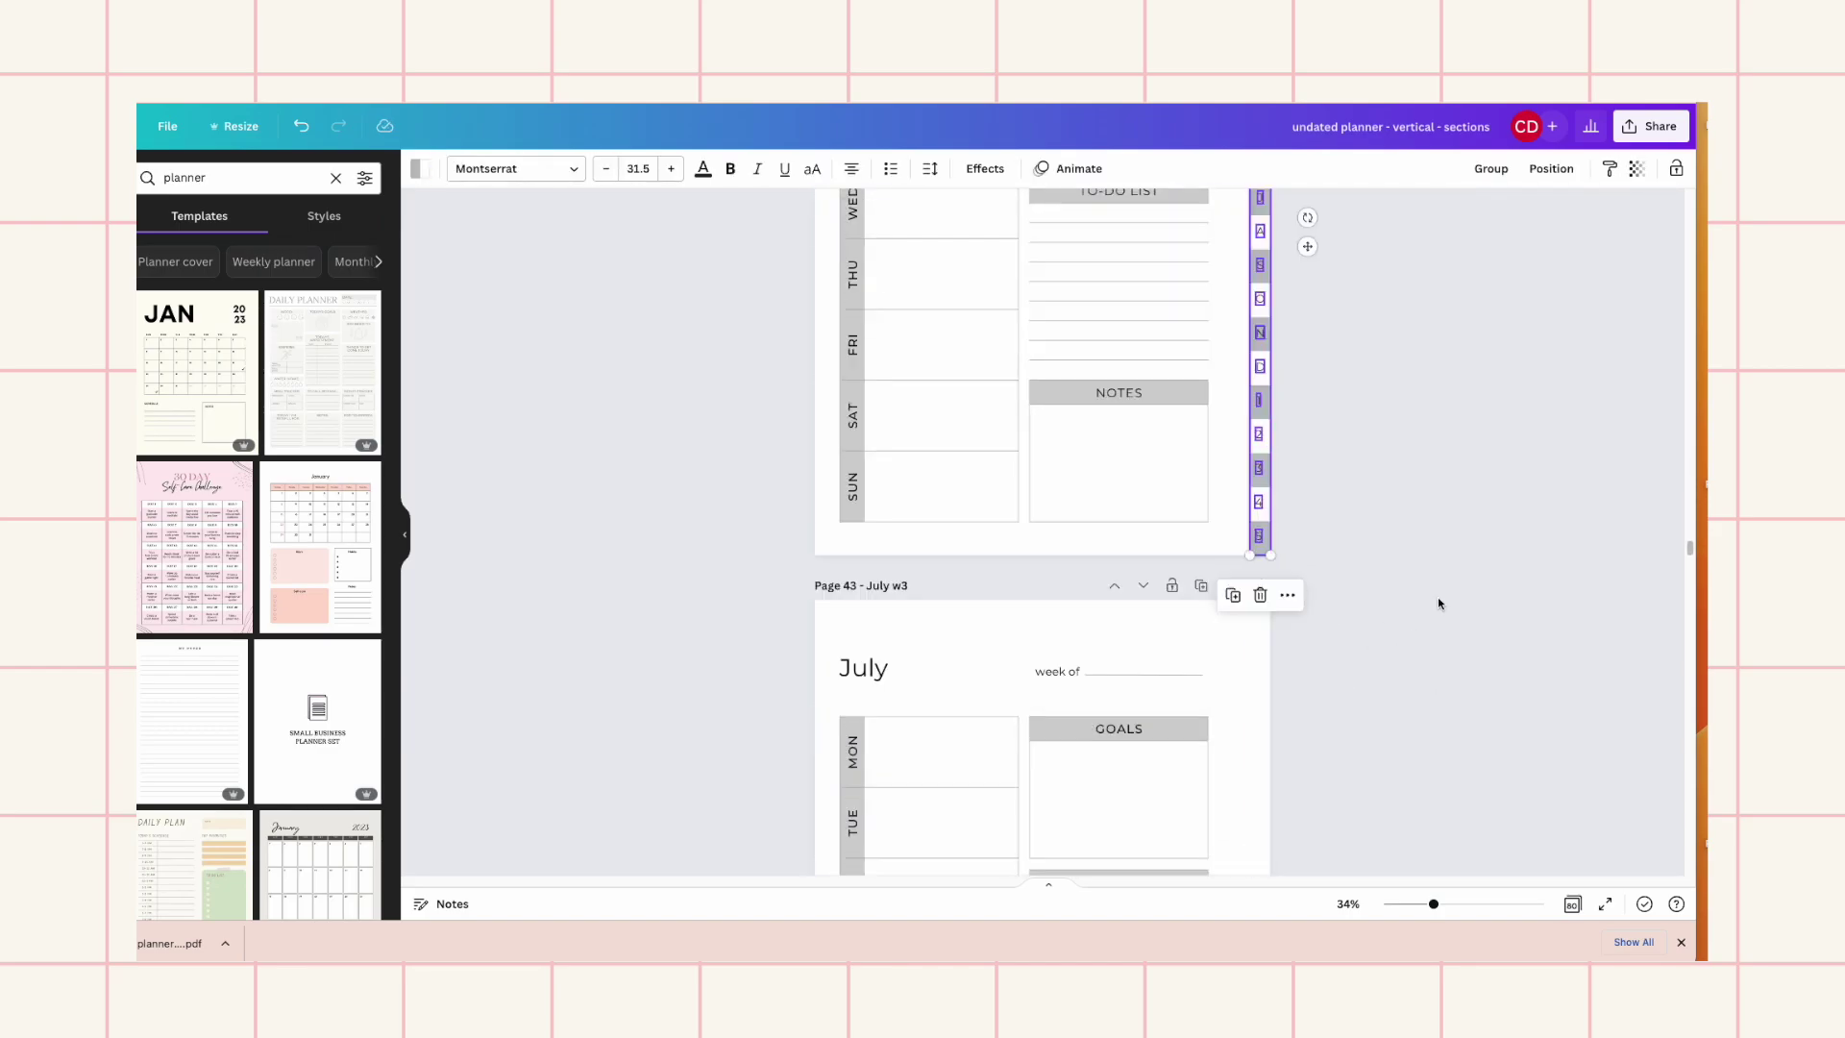
{"action": "key", "text": "ctrl+v"}
{"action": "scroll", "coordinate": [1271, 722], "scroll_direction": "down", "scroll_amount": 2}
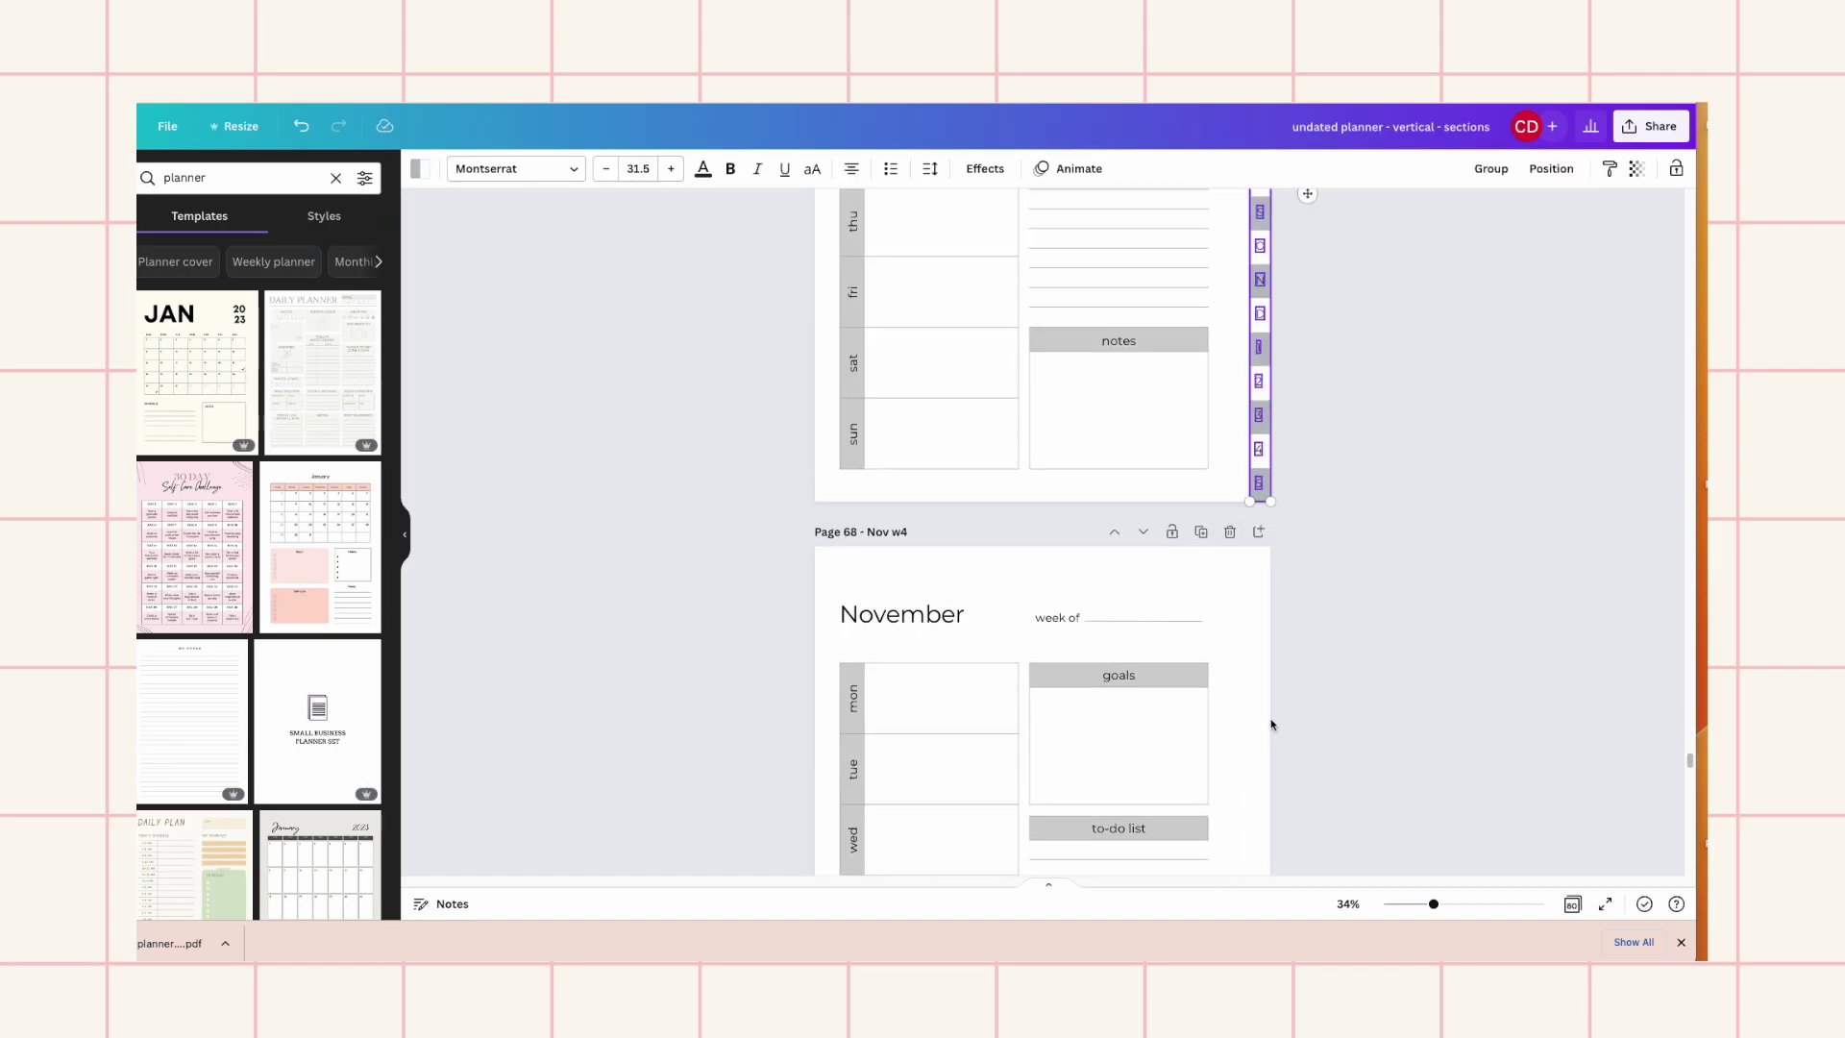
{"action": "key", "text": "ctrl+v"}
{"action": "scroll", "coordinate": [1287, 711], "scroll_direction": "down", "scroll_amount": 5}
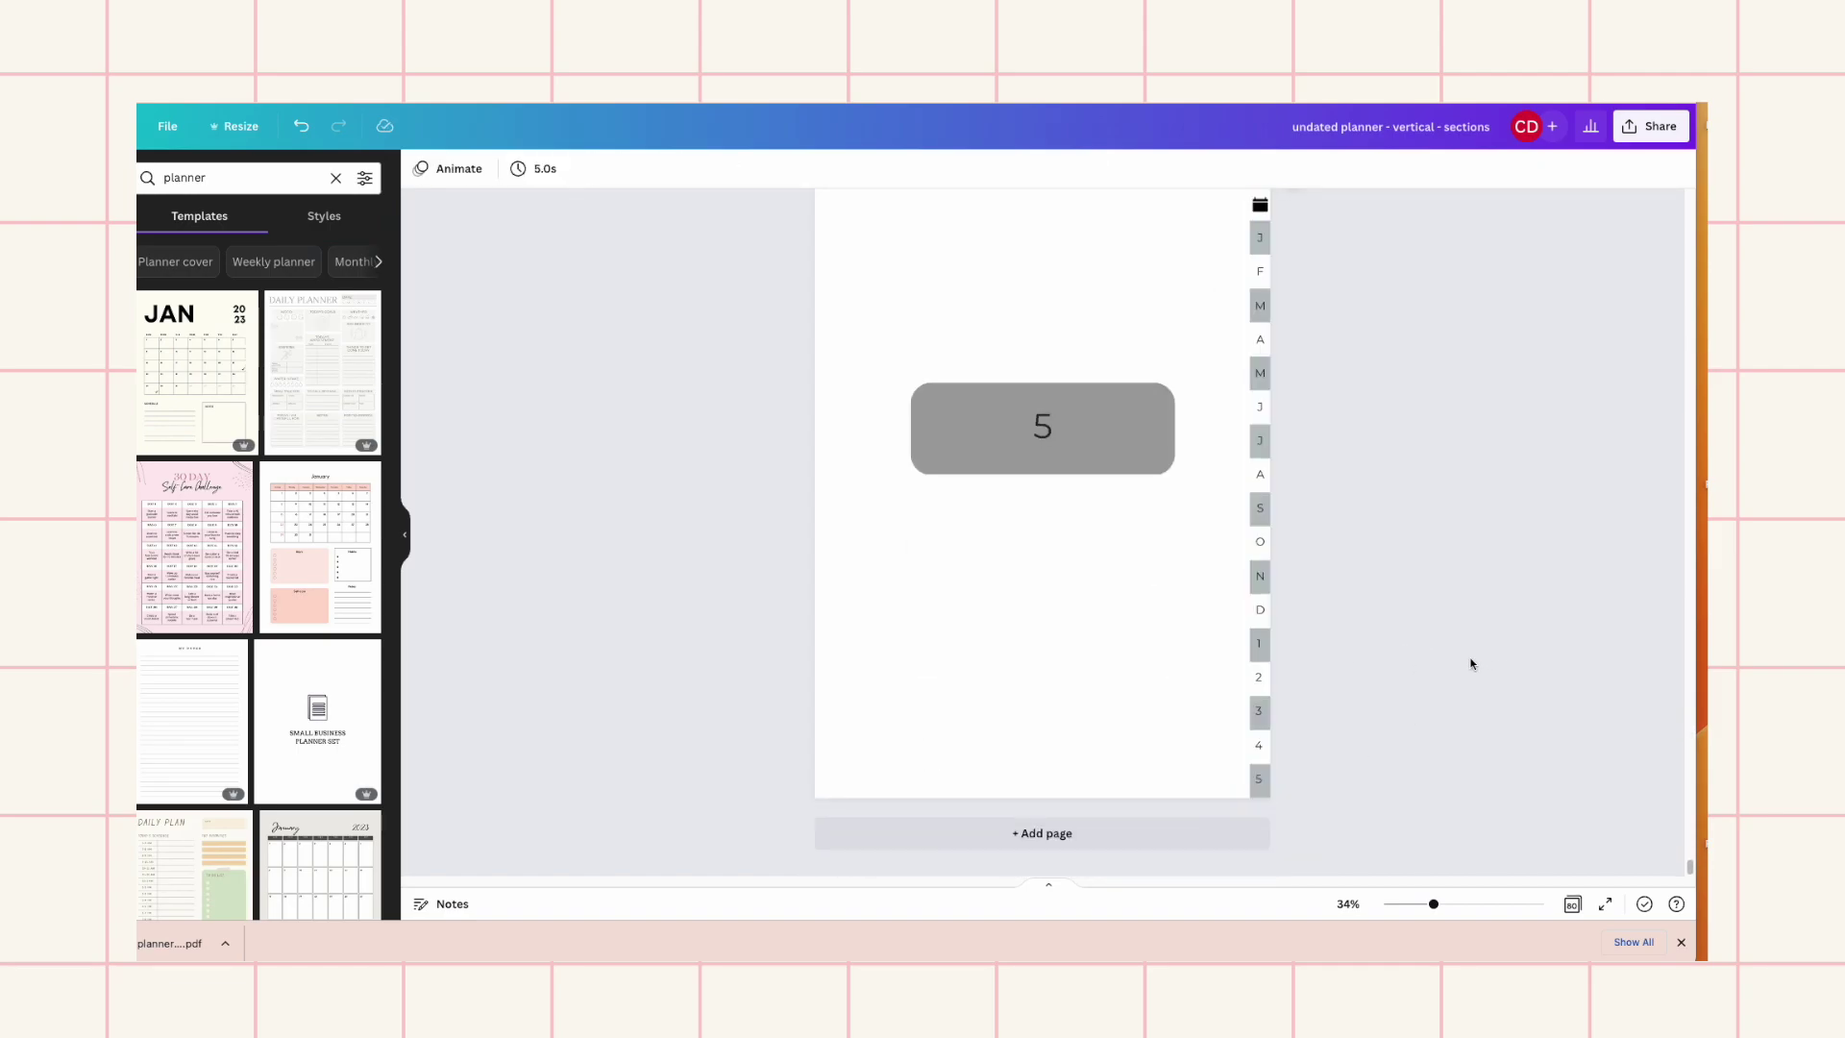
Download the planner from Share as PDF Standard with All pages (80) selected
{"action": "scroll", "coordinate": [1462, 659], "scroll_direction": "up", "scroll_amount": 4}
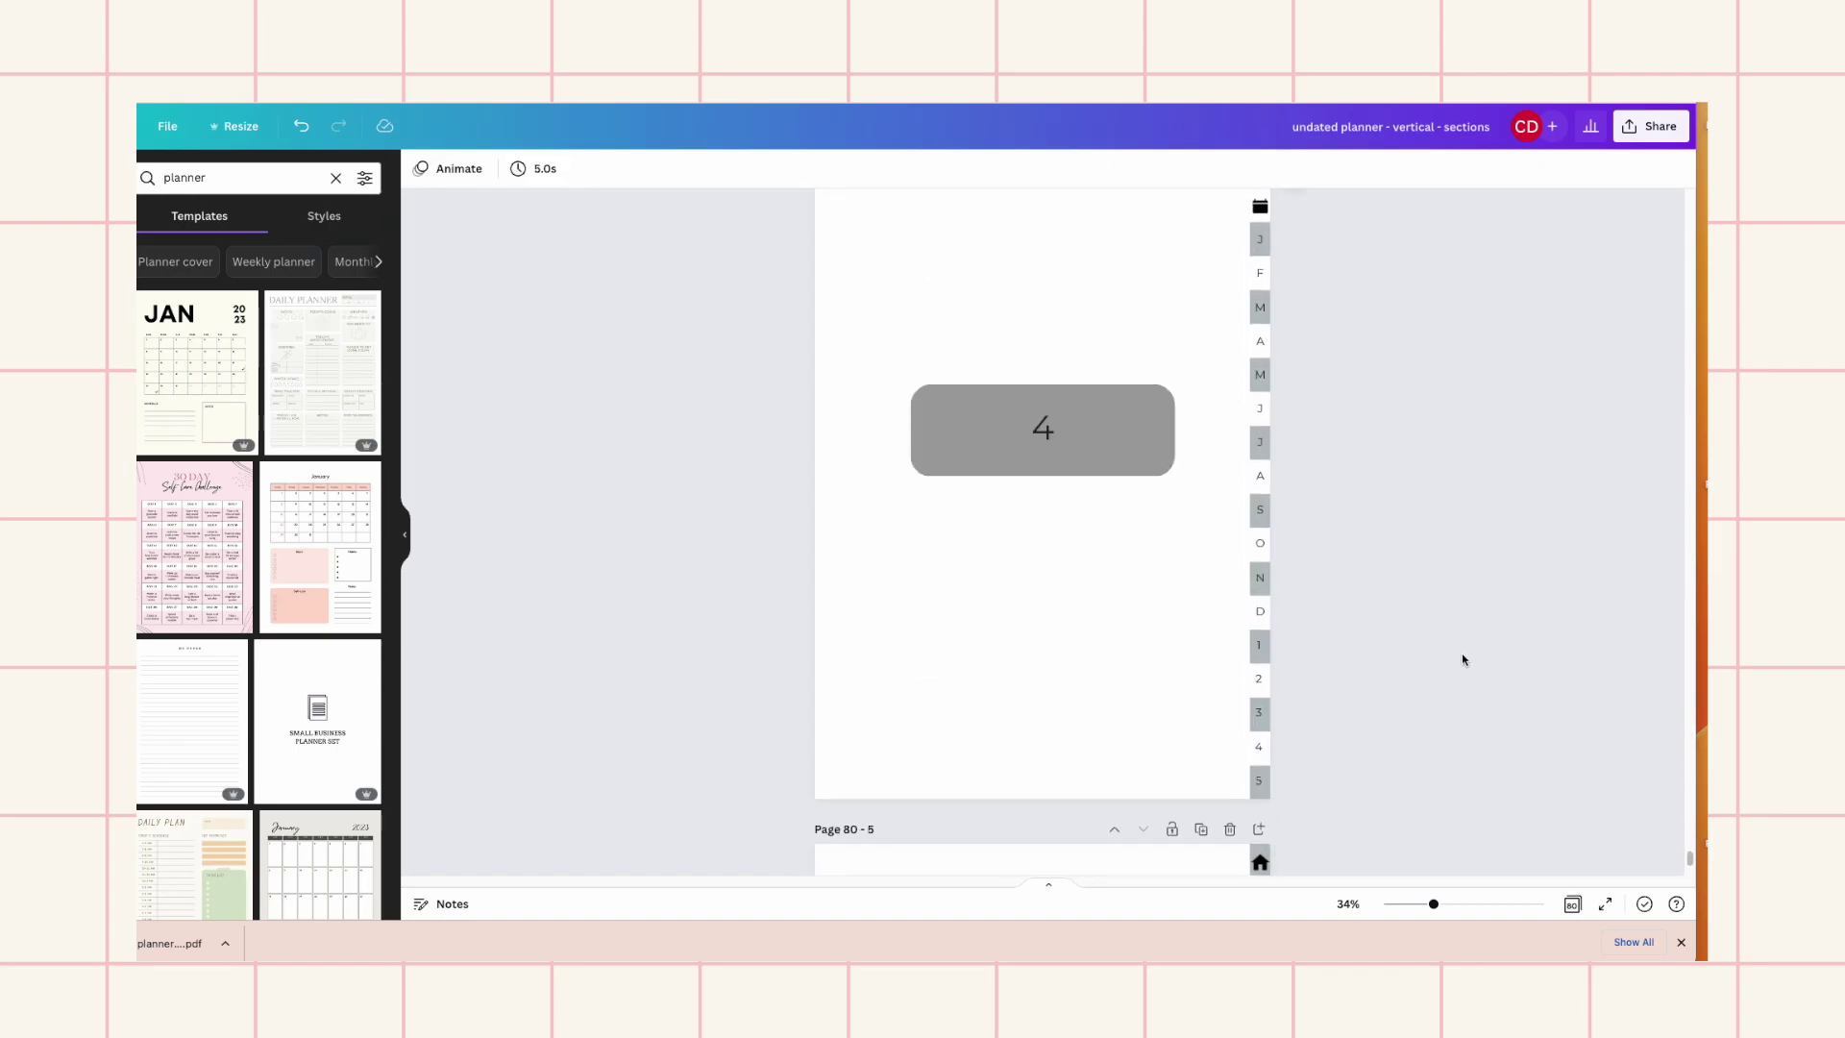
{"action": "scroll", "coordinate": [1348, 643], "scroll_direction": "down", "scroll_amount": 2}
{"action": "scroll", "coordinate": [1309, 647], "scroll_direction": "up", "scroll_amount": 5}
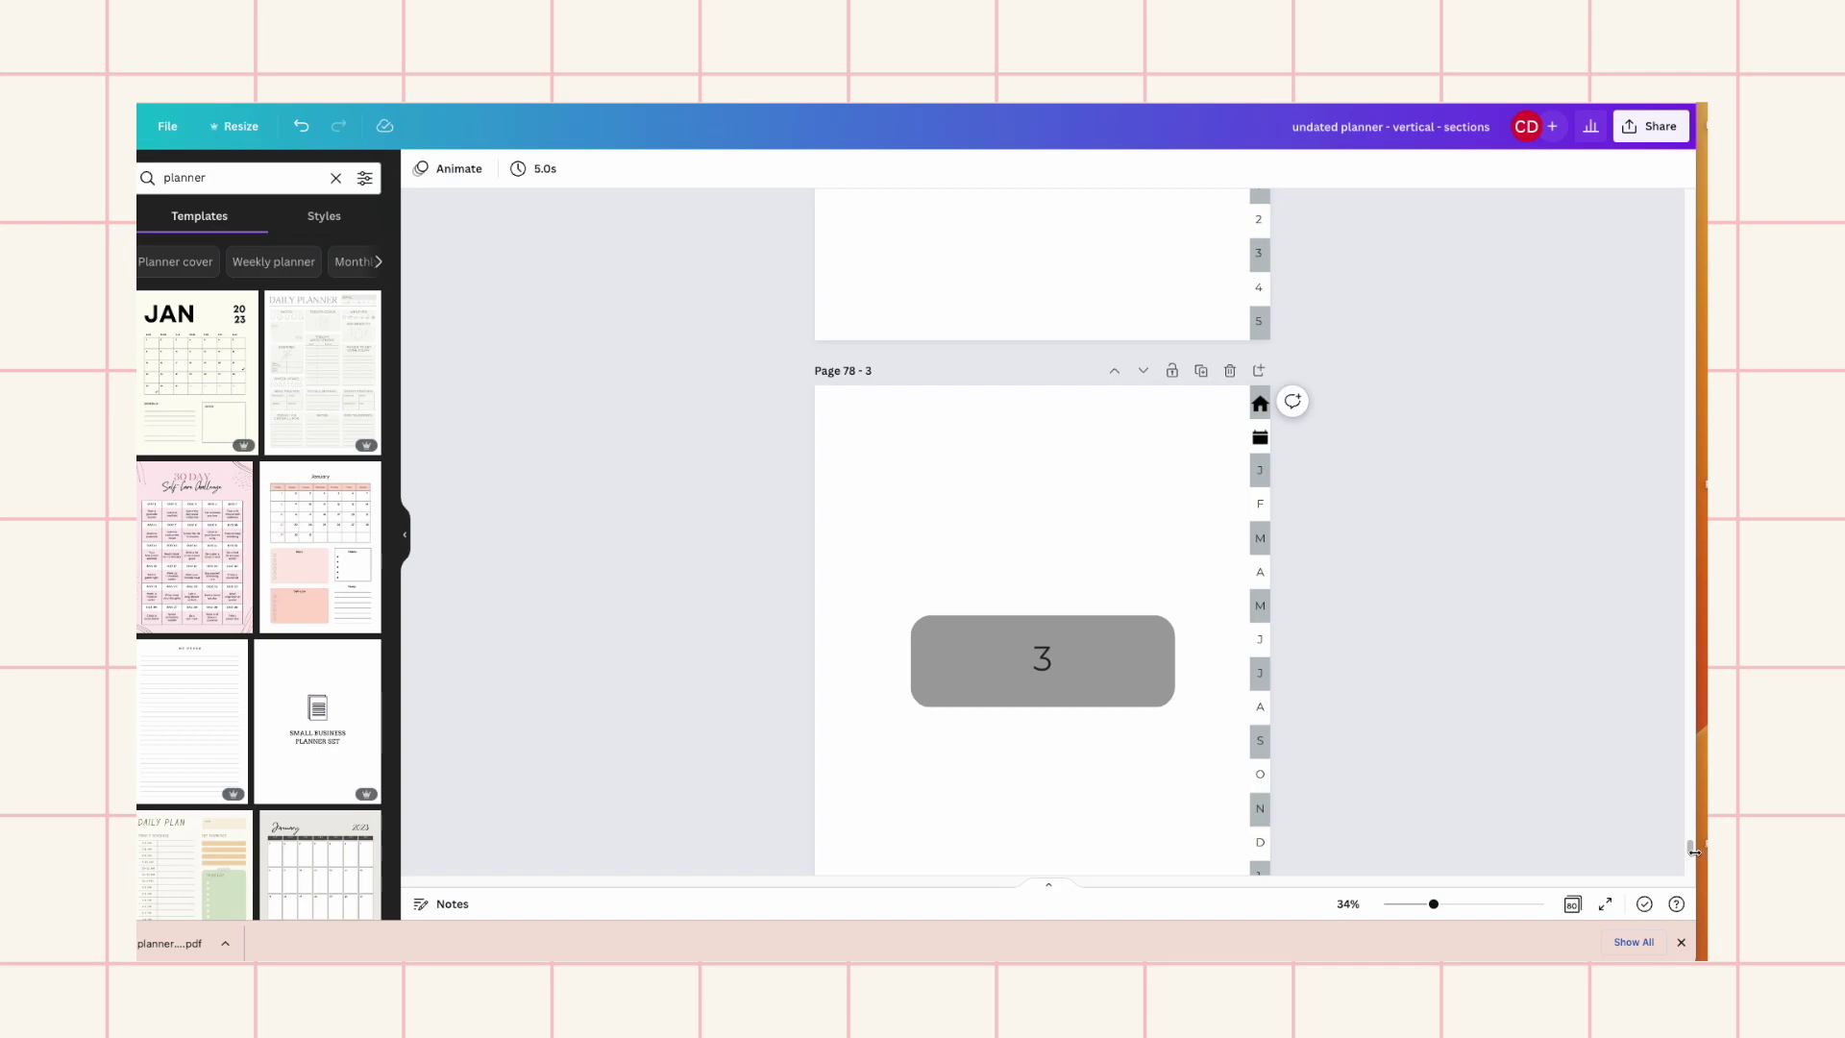
{"action": "left_click", "coordinate": [1683, 812]}
{"action": "left_click_drag", "start_coordinate": [1683, 812], "coordinate": [1678, 197]}
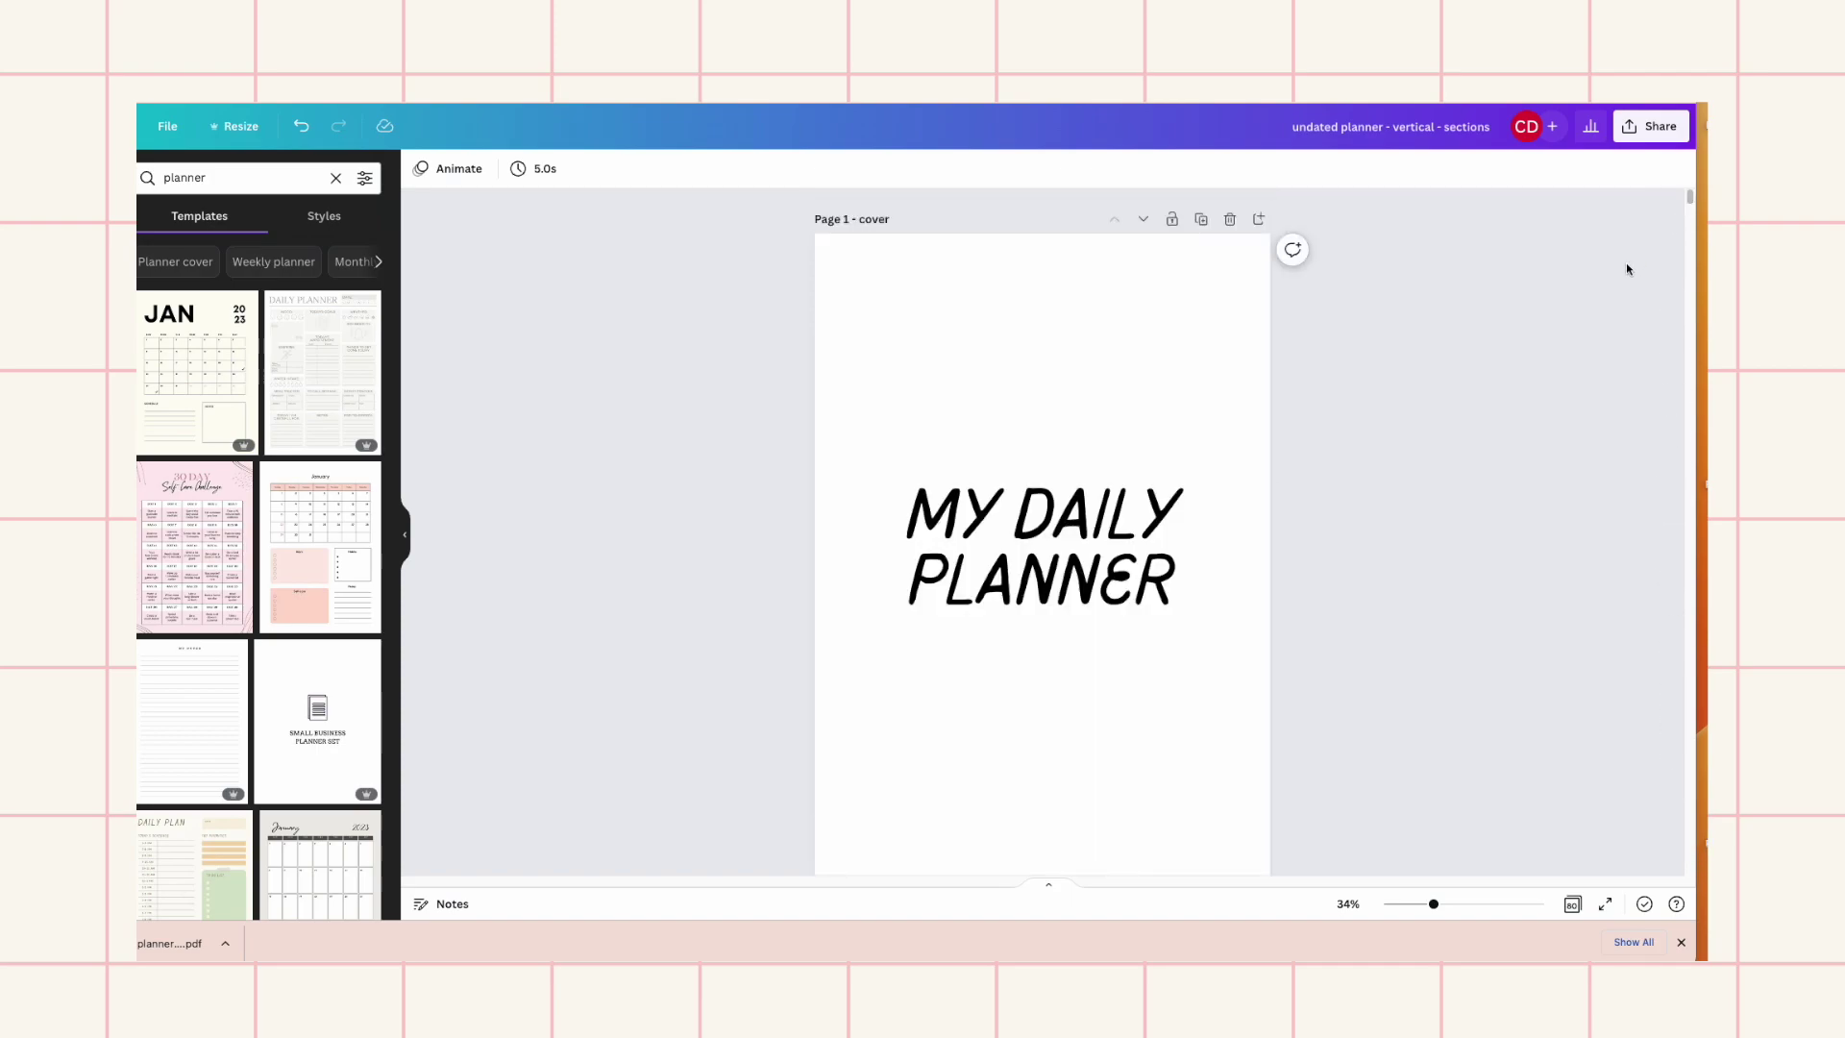
{"action": "scroll", "coordinate": [1621, 272], "scroll_direction": "down", "scroll_amount": 6}
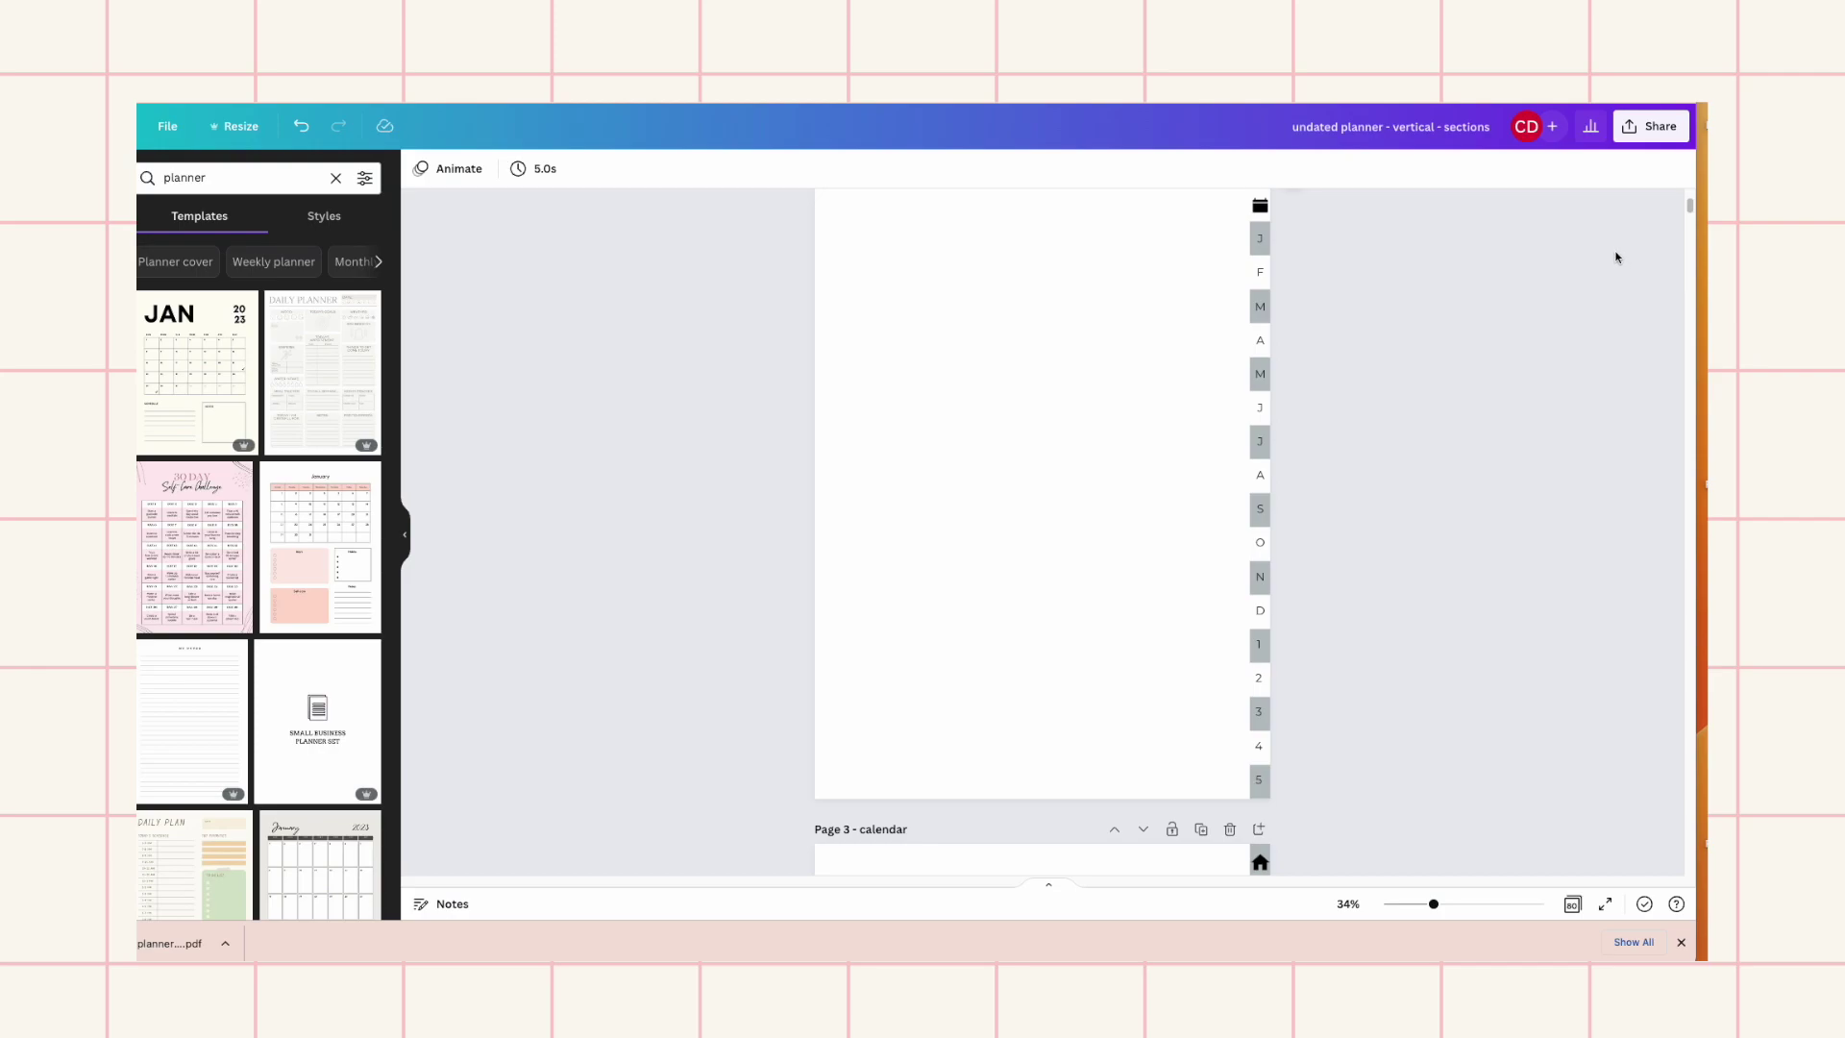
{"action": "left_click", "coordinate": [1653, 128]}
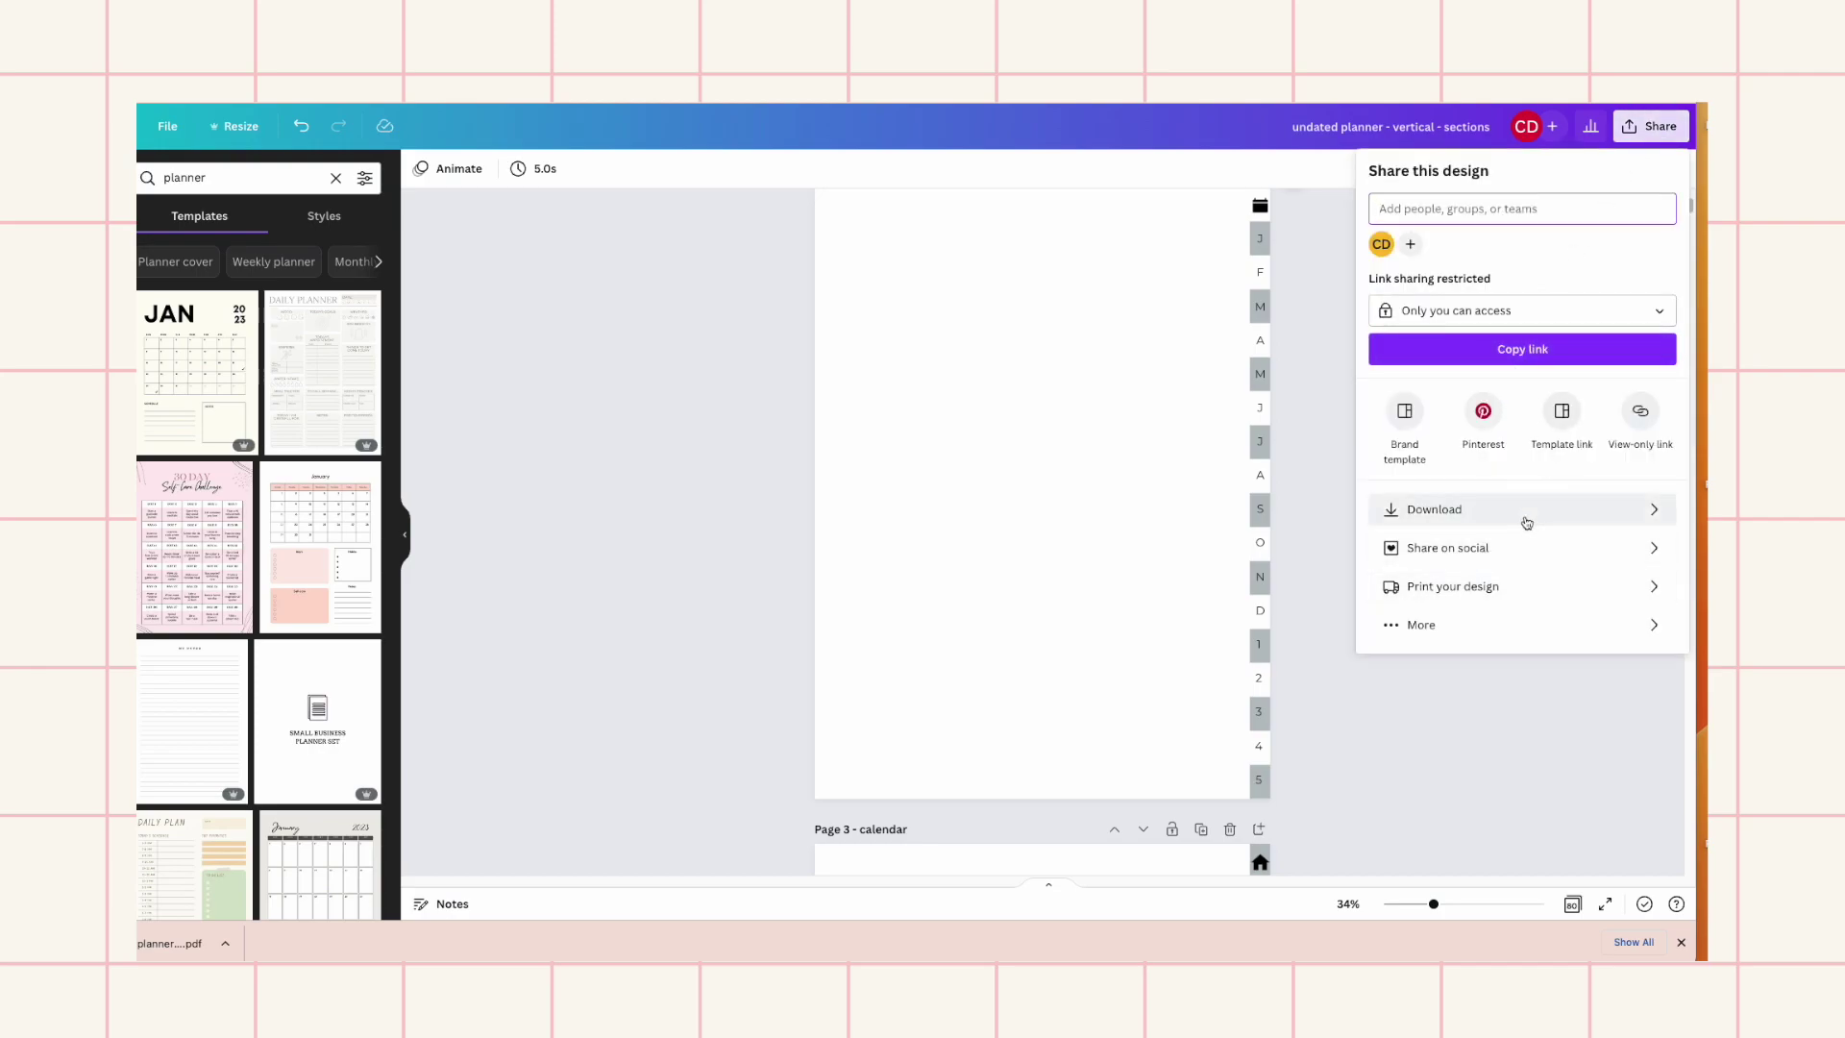
{"action": "left_click", "coordinate": [1527, 522]}
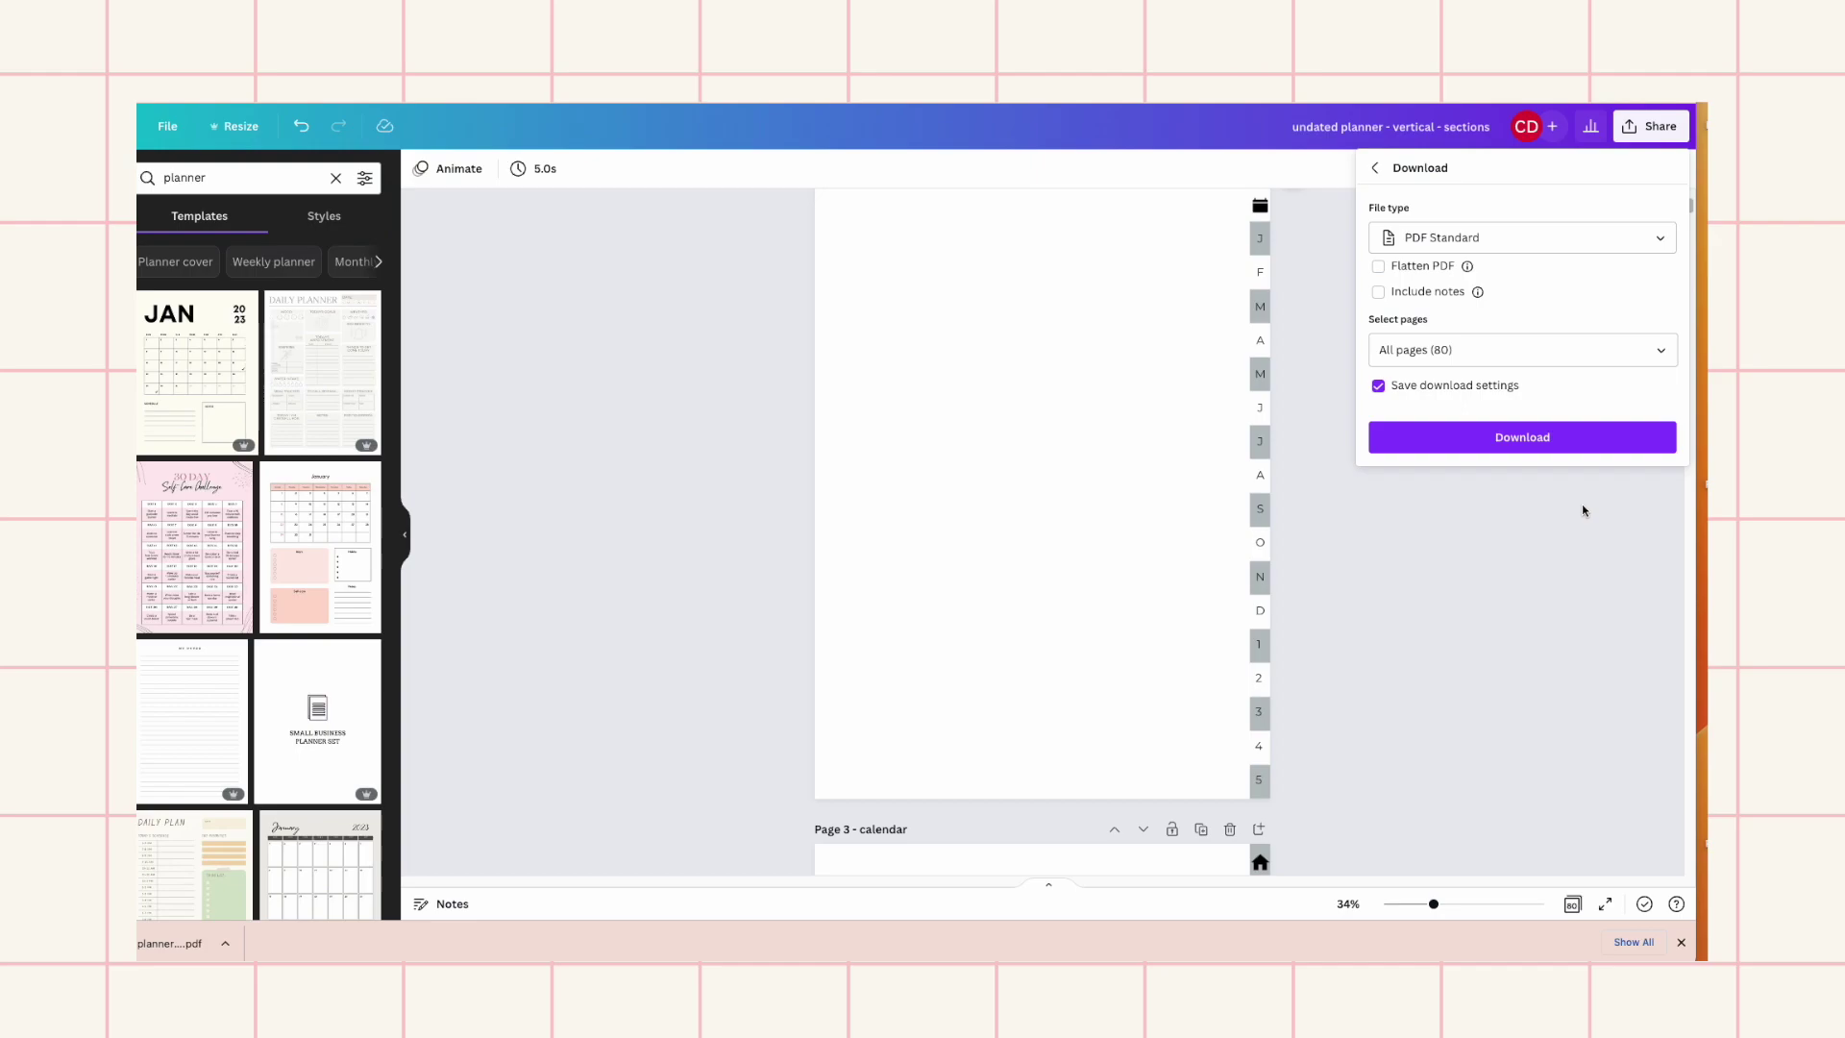
{"action": "left_click", "coordinate": [1523, 443]}
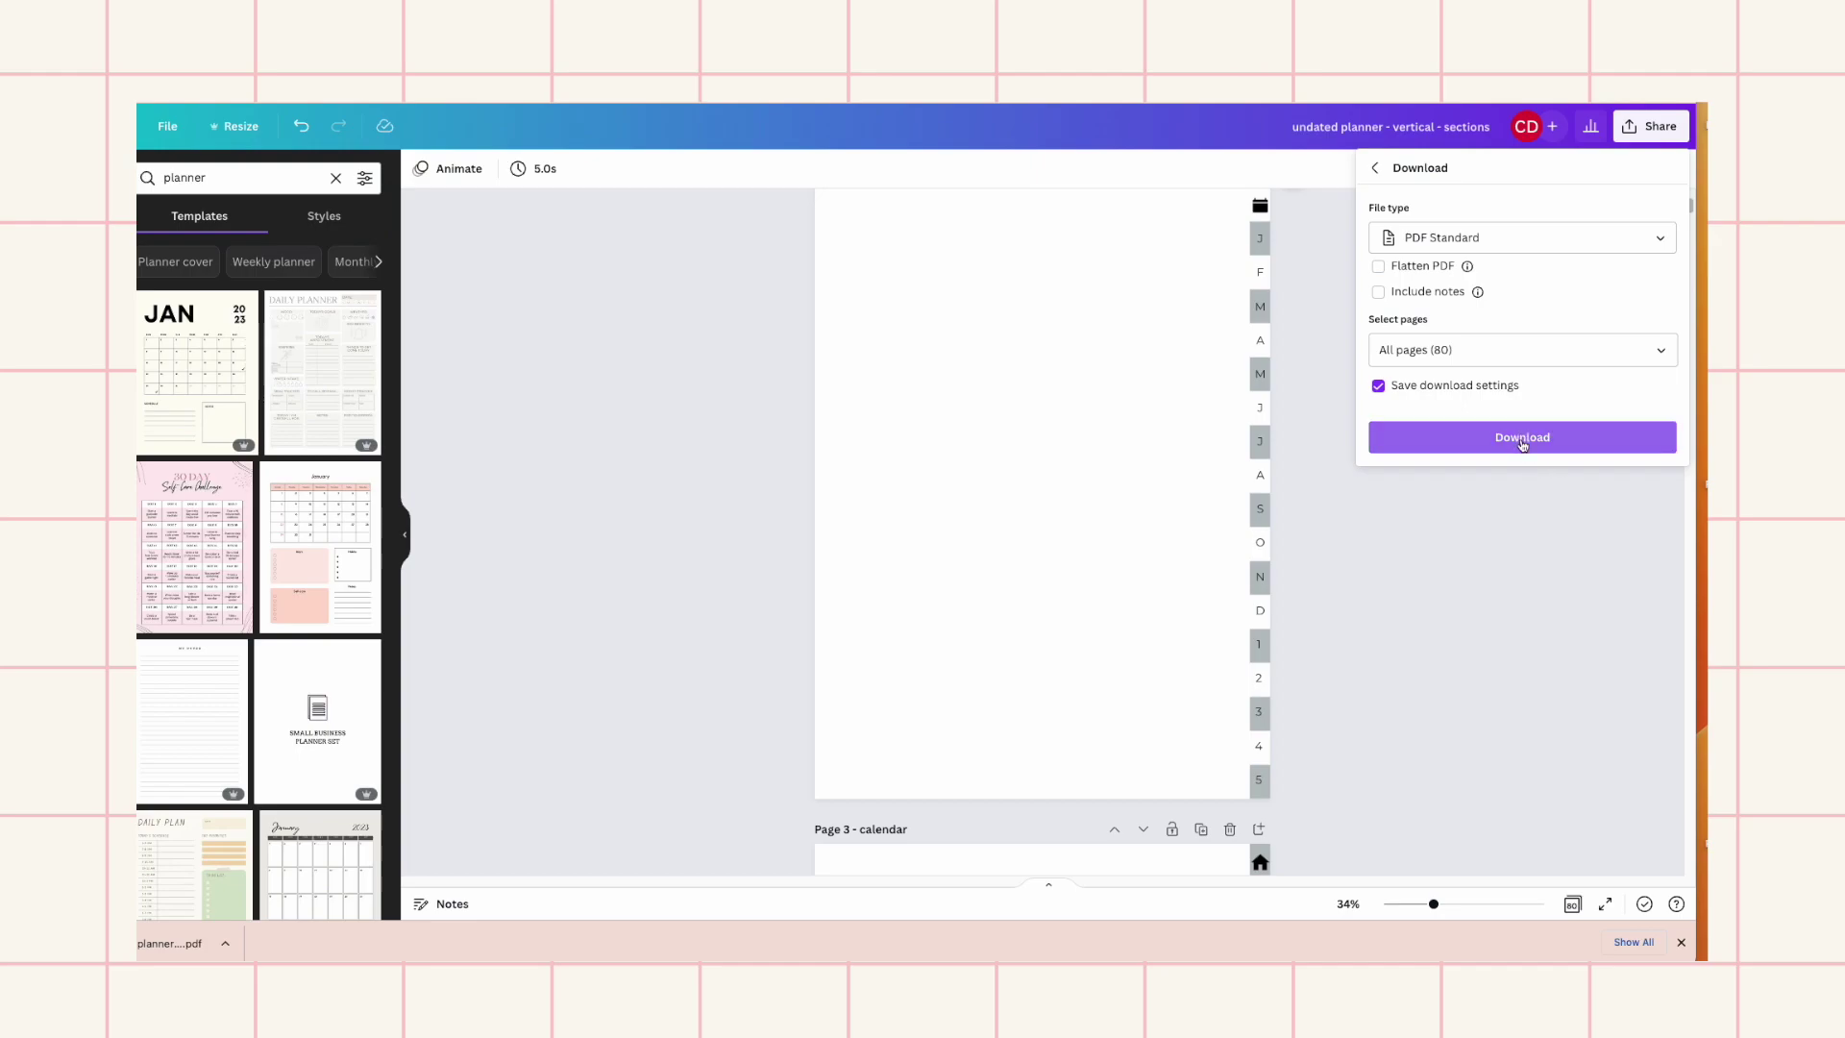
{"action": "left_click", "coordinate": [1524, 441]}
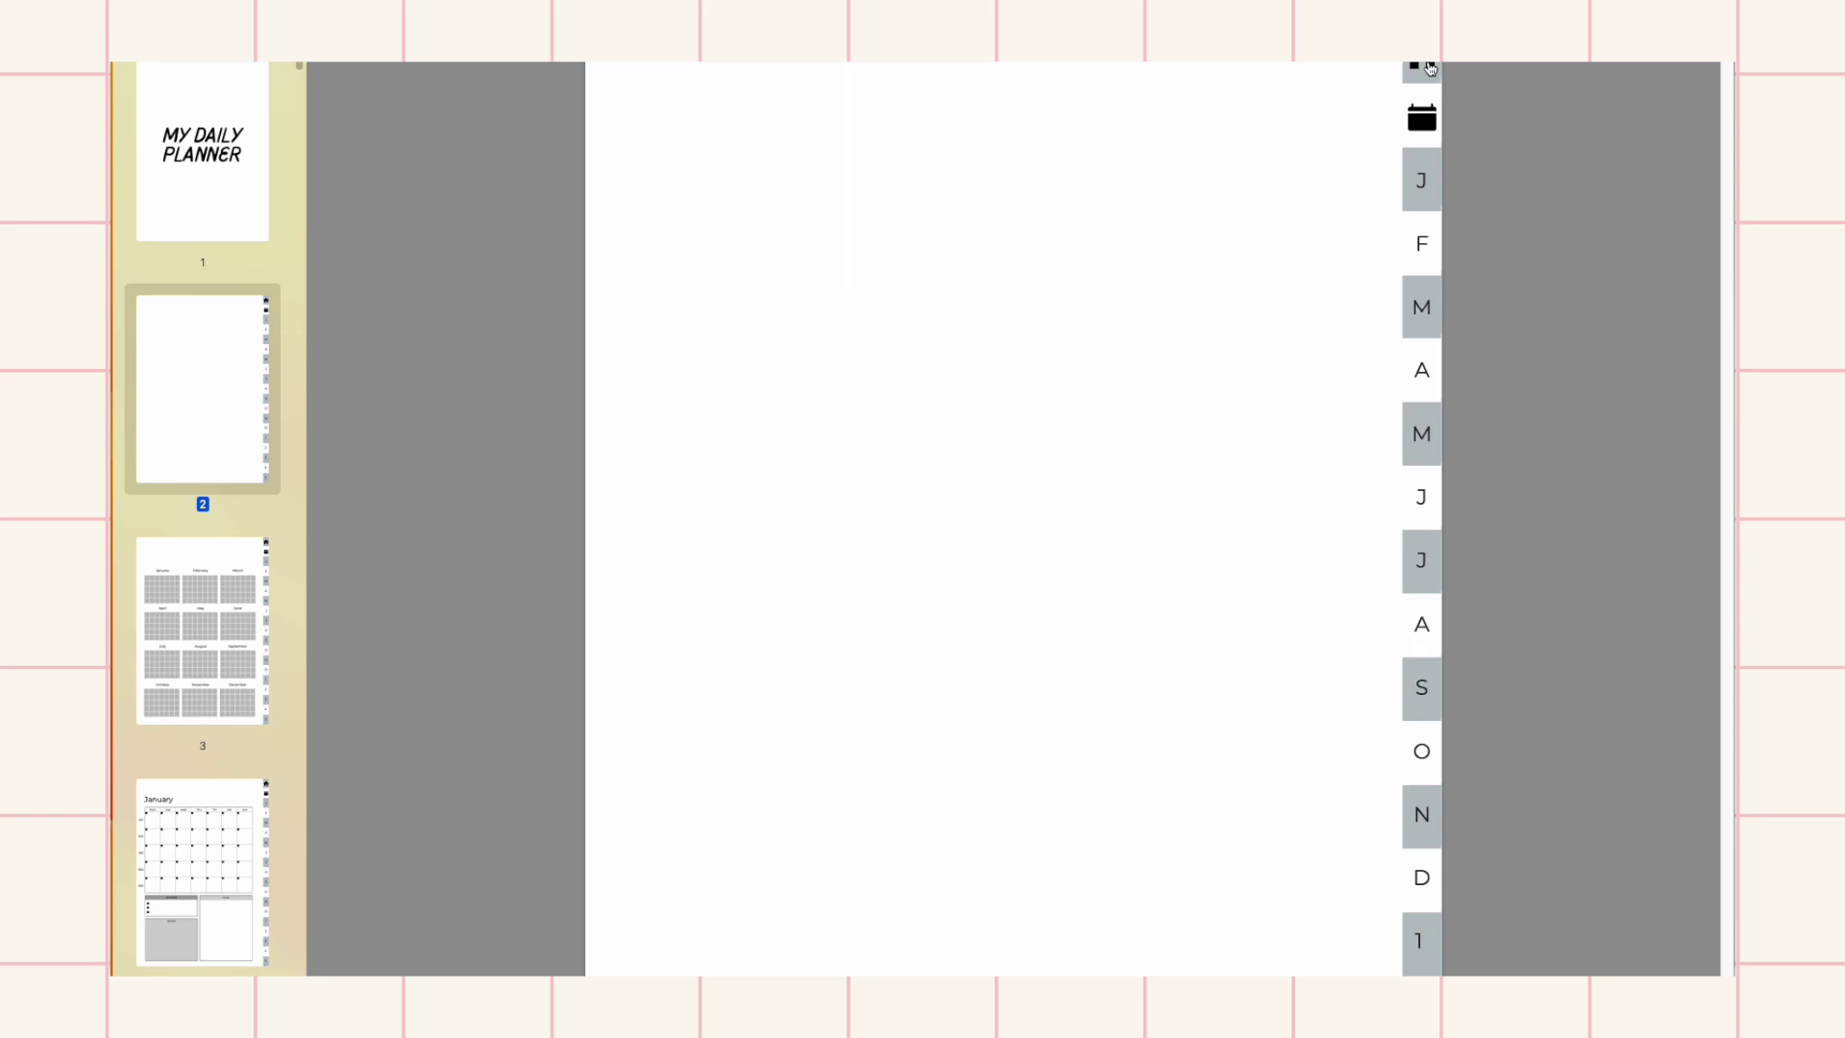
Test the calendar link, then the August through December month tabs in the PDF
{"action": "left_click", "coordinate": [1428, 124]}
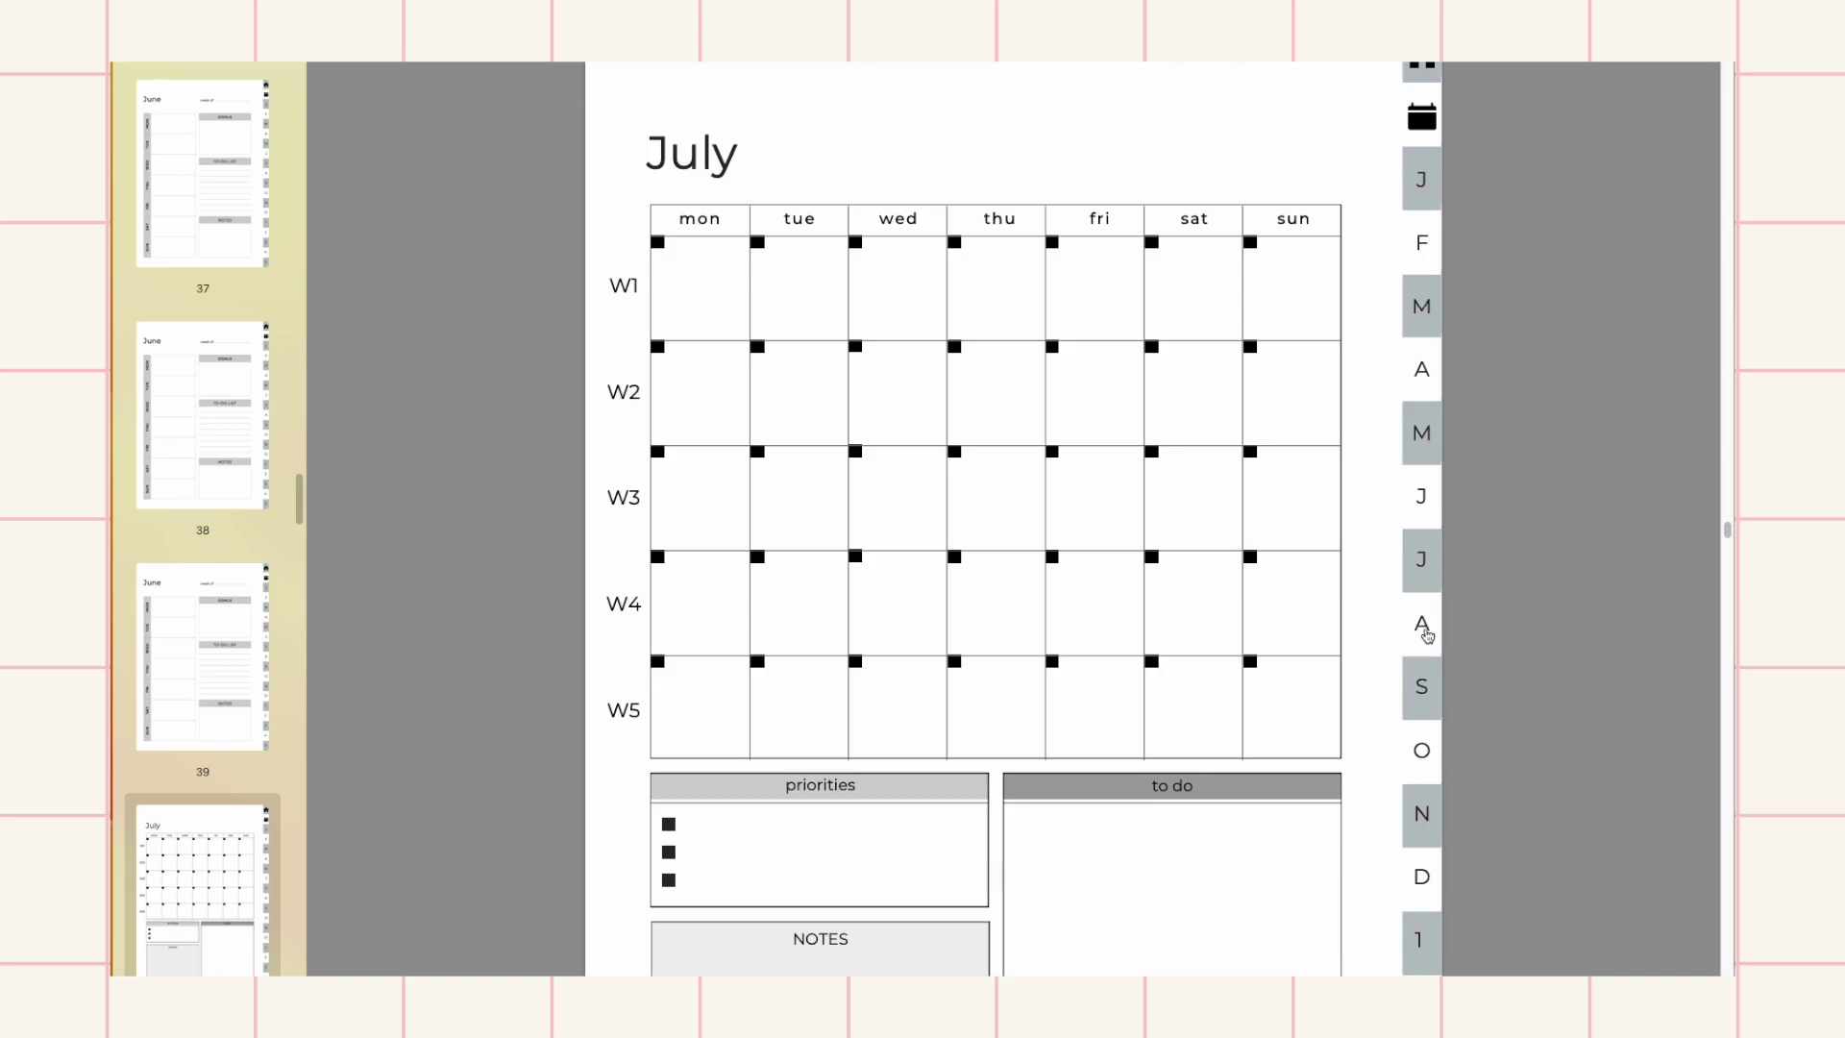
{"action": "left_click", "coordinate": [1428, 635]}
{"action": "left_click", "coordinate": [1424, 690]}
{"action": "left_click", "coordinate": [1422, 753]}
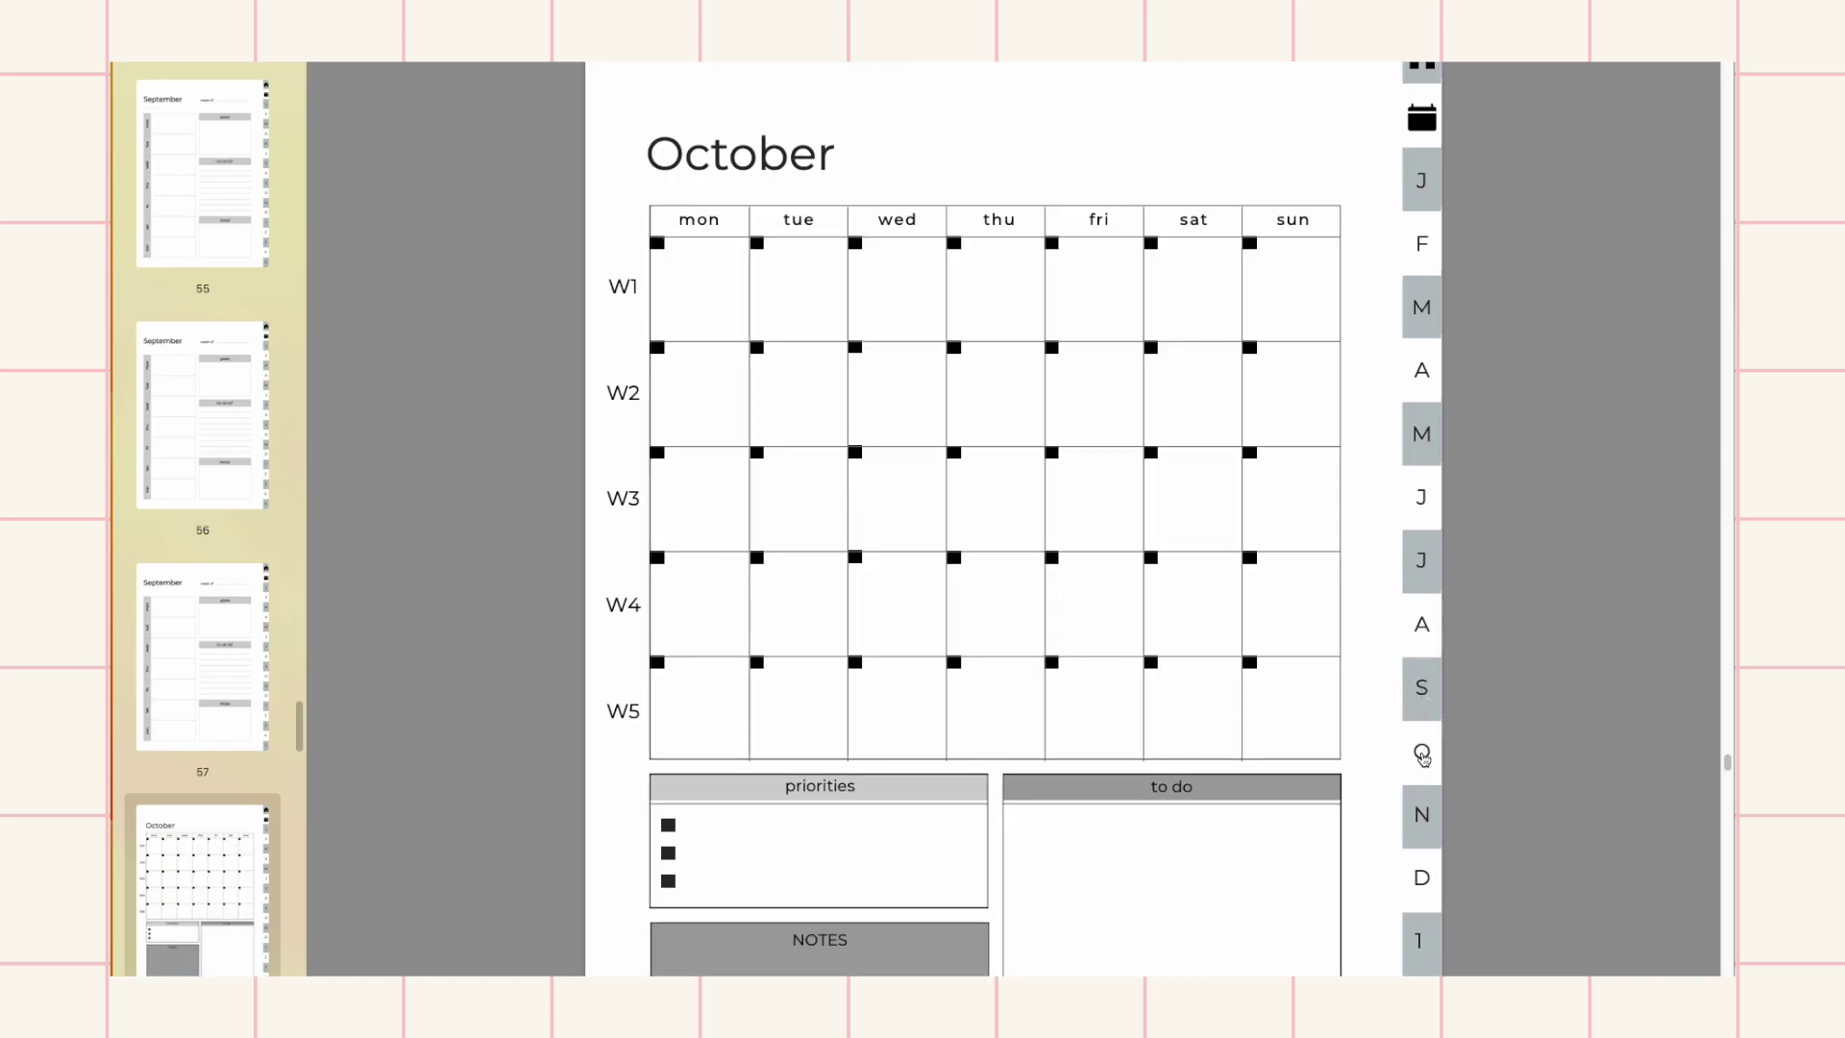
{"action": "left_click", "coordinate": [1422, 817]}
{"action": "left_click", "coordinate": [1421, 882]}
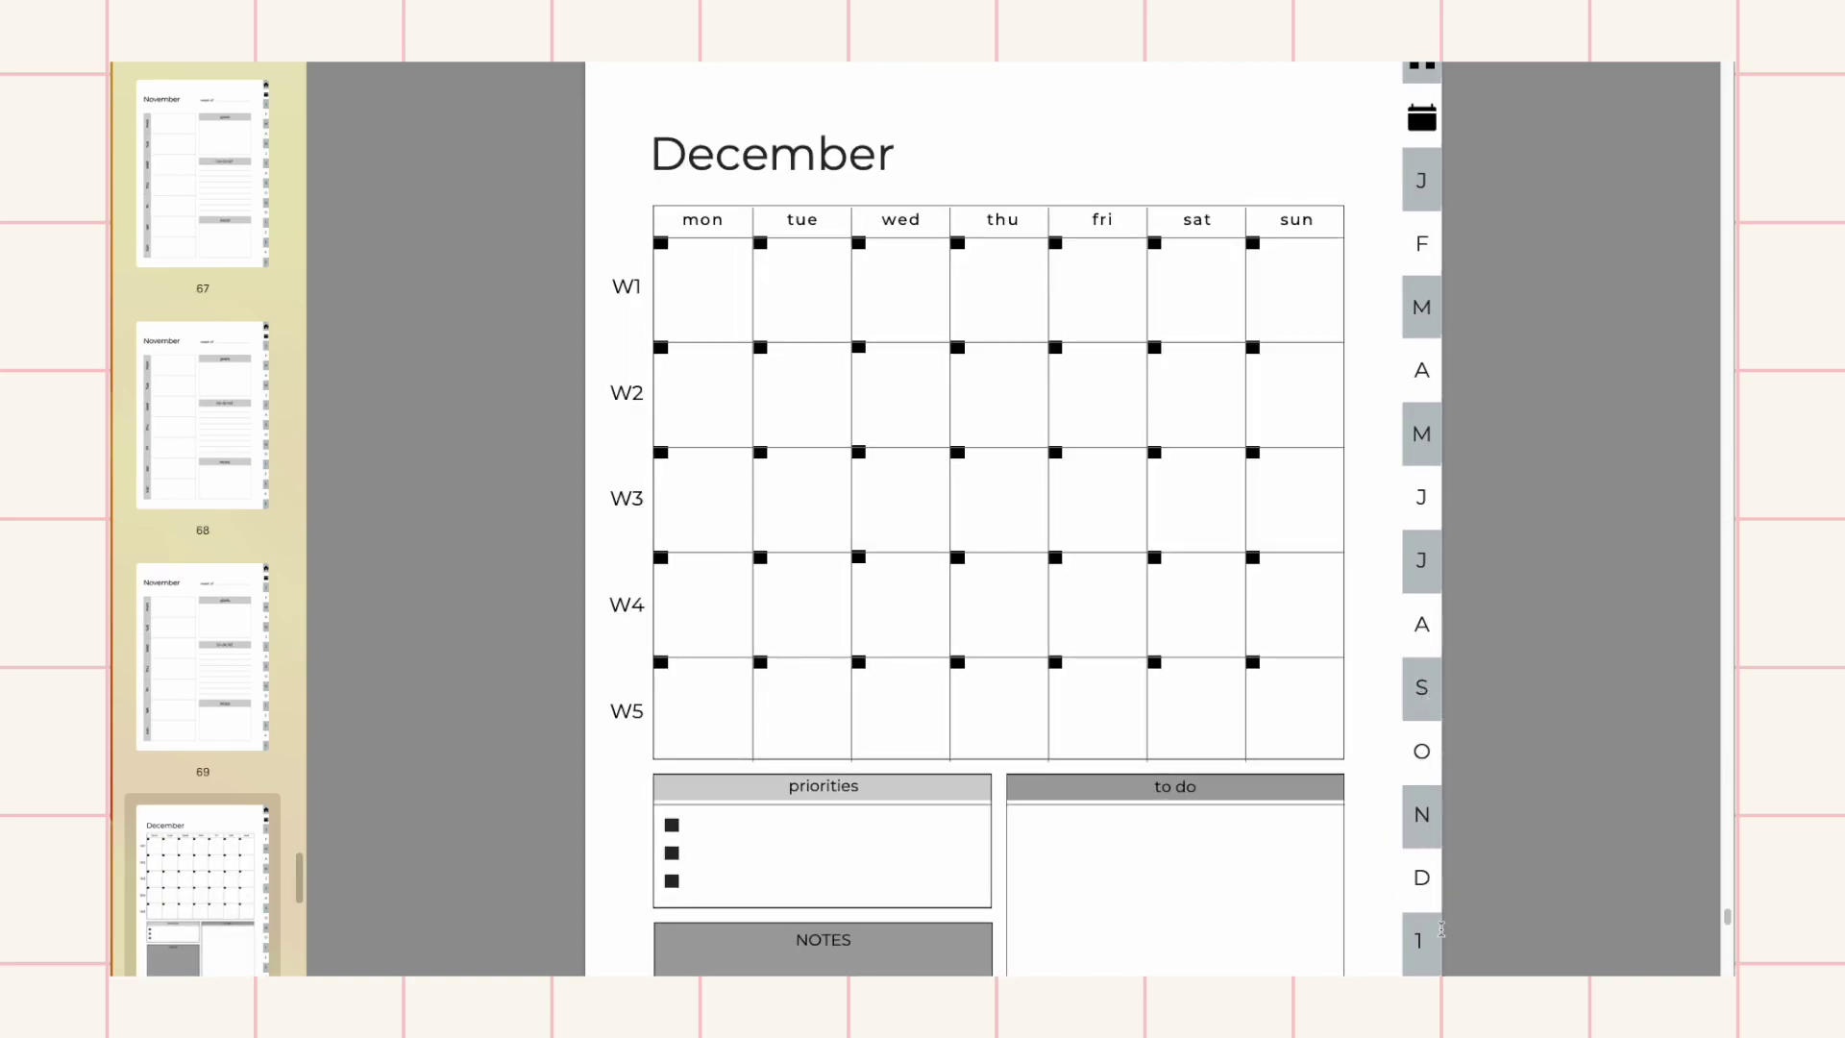
Test the numbered tabs 1 through 5, ending on page 80's numbered 5 box
{"action": "left_click", "coordinate": [1423, 952]}
{"action": "scroll", "coordinate": [1421, 947], "scroll_direction": "down", "scroll_amount": 2}
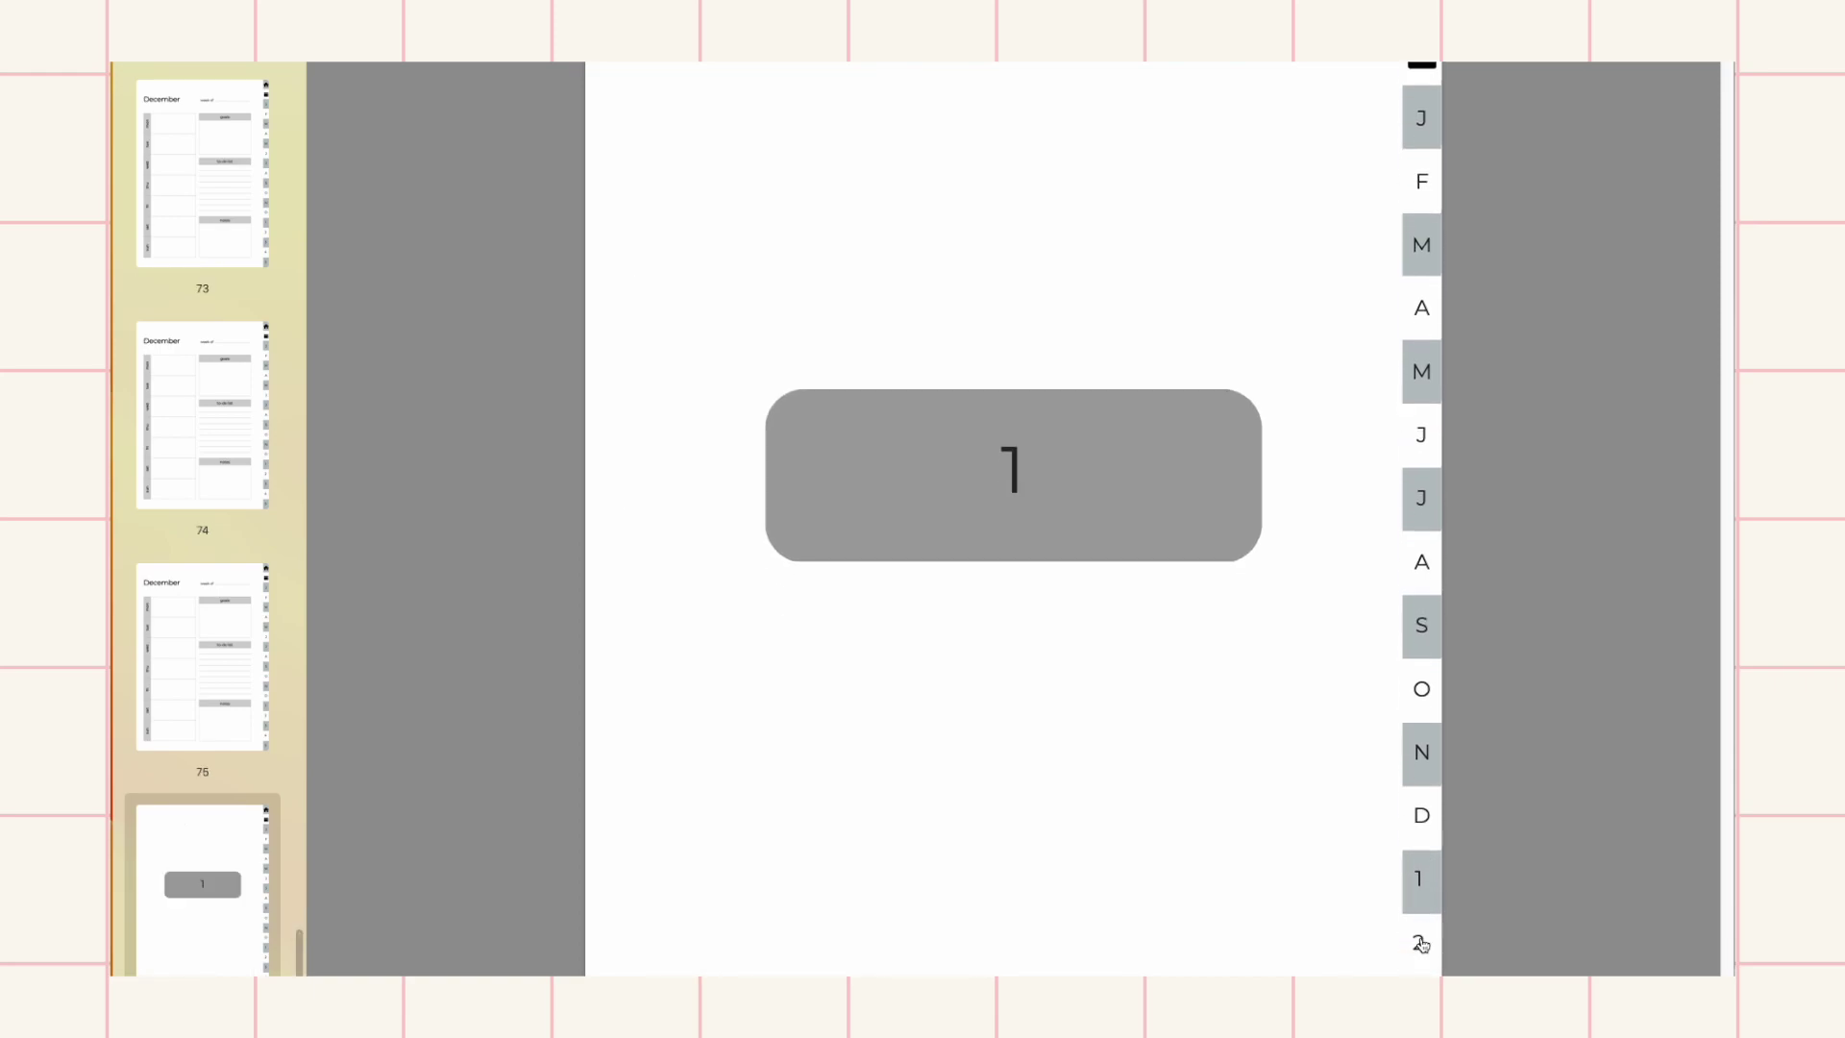
{"action": "left_click", "coordinate": [1422, 946]}
{"action": "scroll", "coordinate": [1422, 947], "scroll_direction": "down", "scroll_amount": 4}
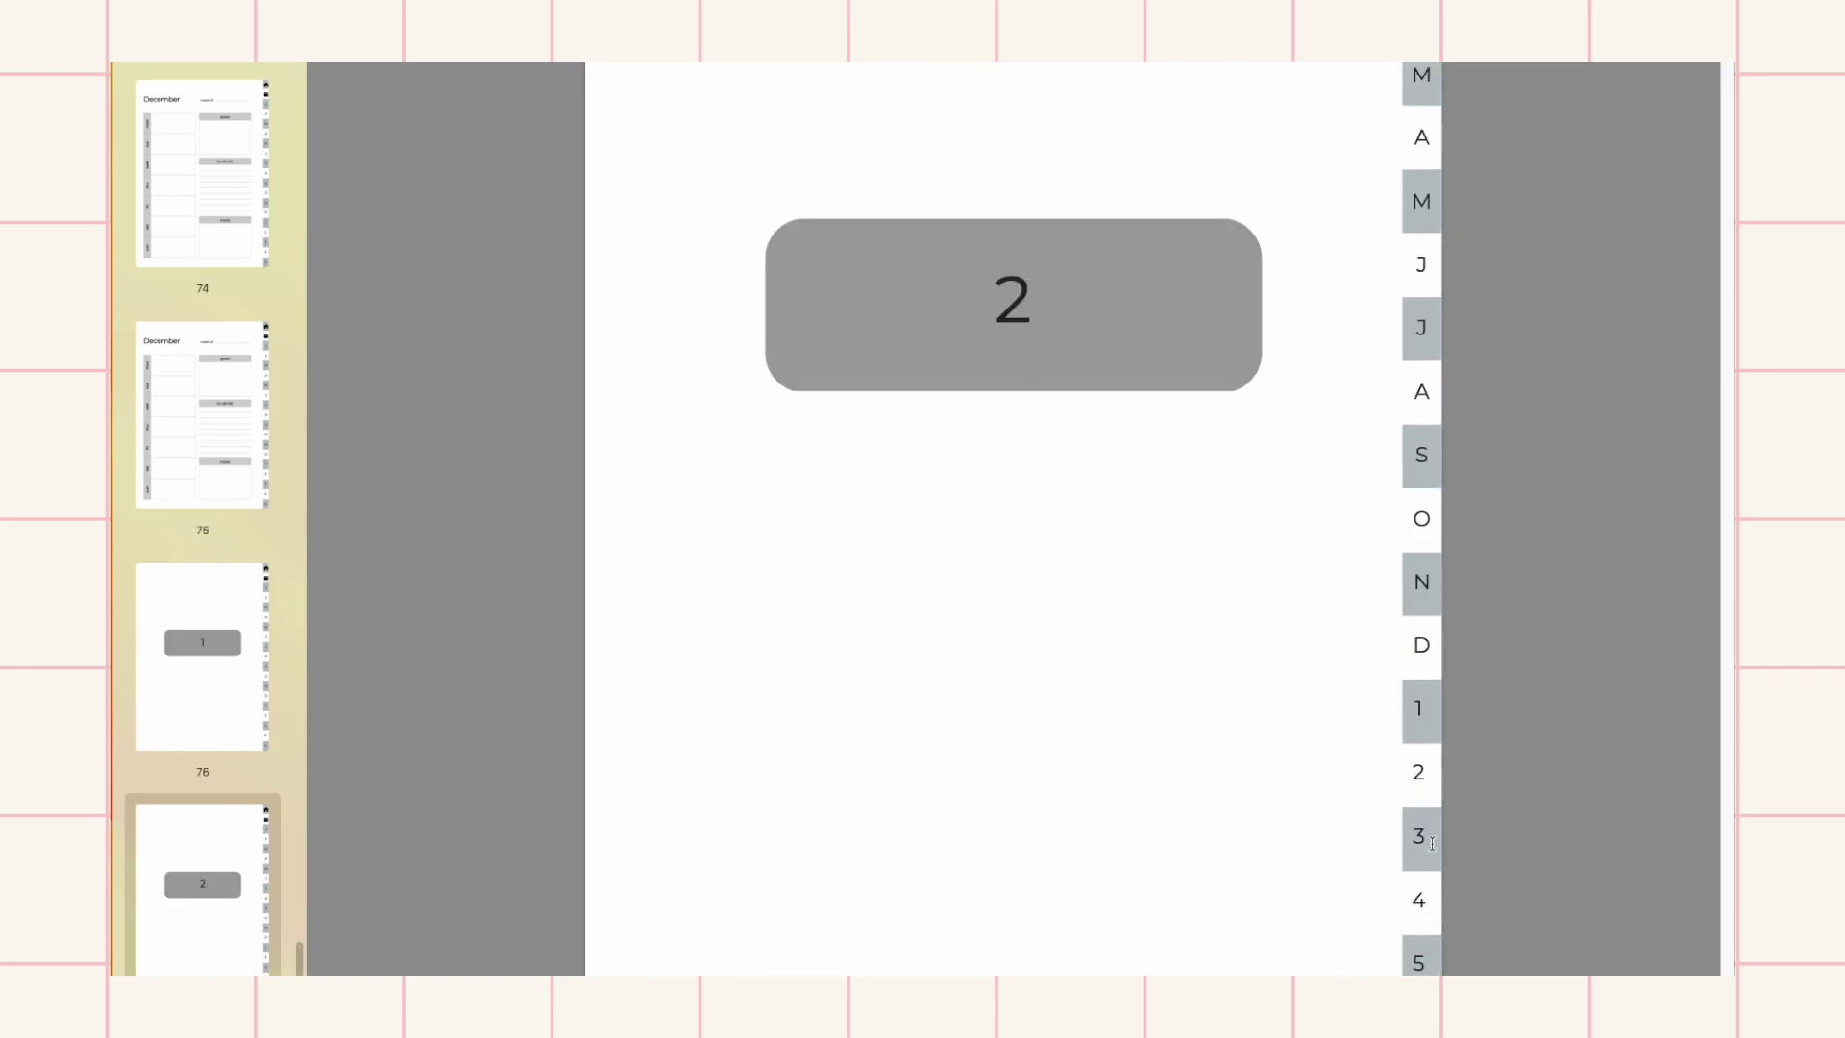
{"action": "left_click", "coordinate": [1424, 836]}
{"action": "scroll", "coordinate": [1422, 947], "scroll_direction": "down", "scroll_amount": 3}
{"action": "left_click", "coordinate": [1421, 947]}
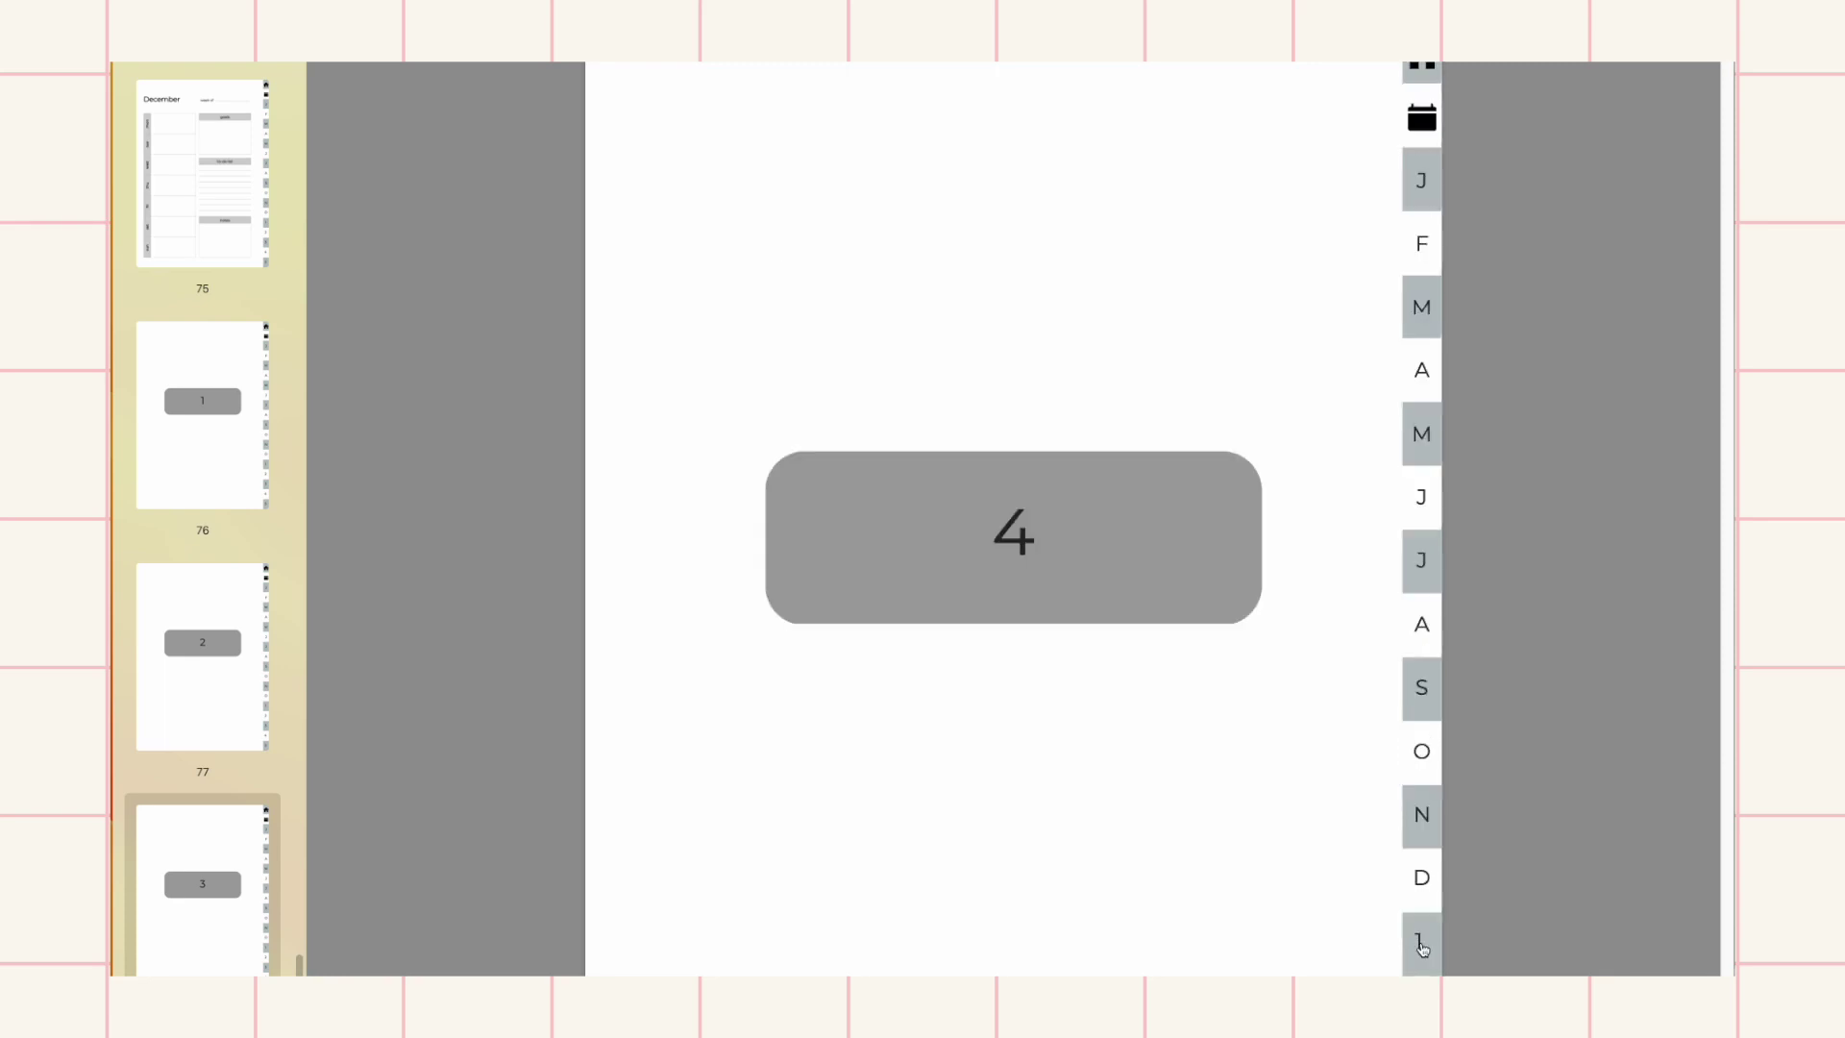
{"action": "scroll", "coordinate": [1419, 911], "scroll_direction": "down", "scroll_amount": 3}
{"action": "left_click", "coordinate": [1420, 966]}
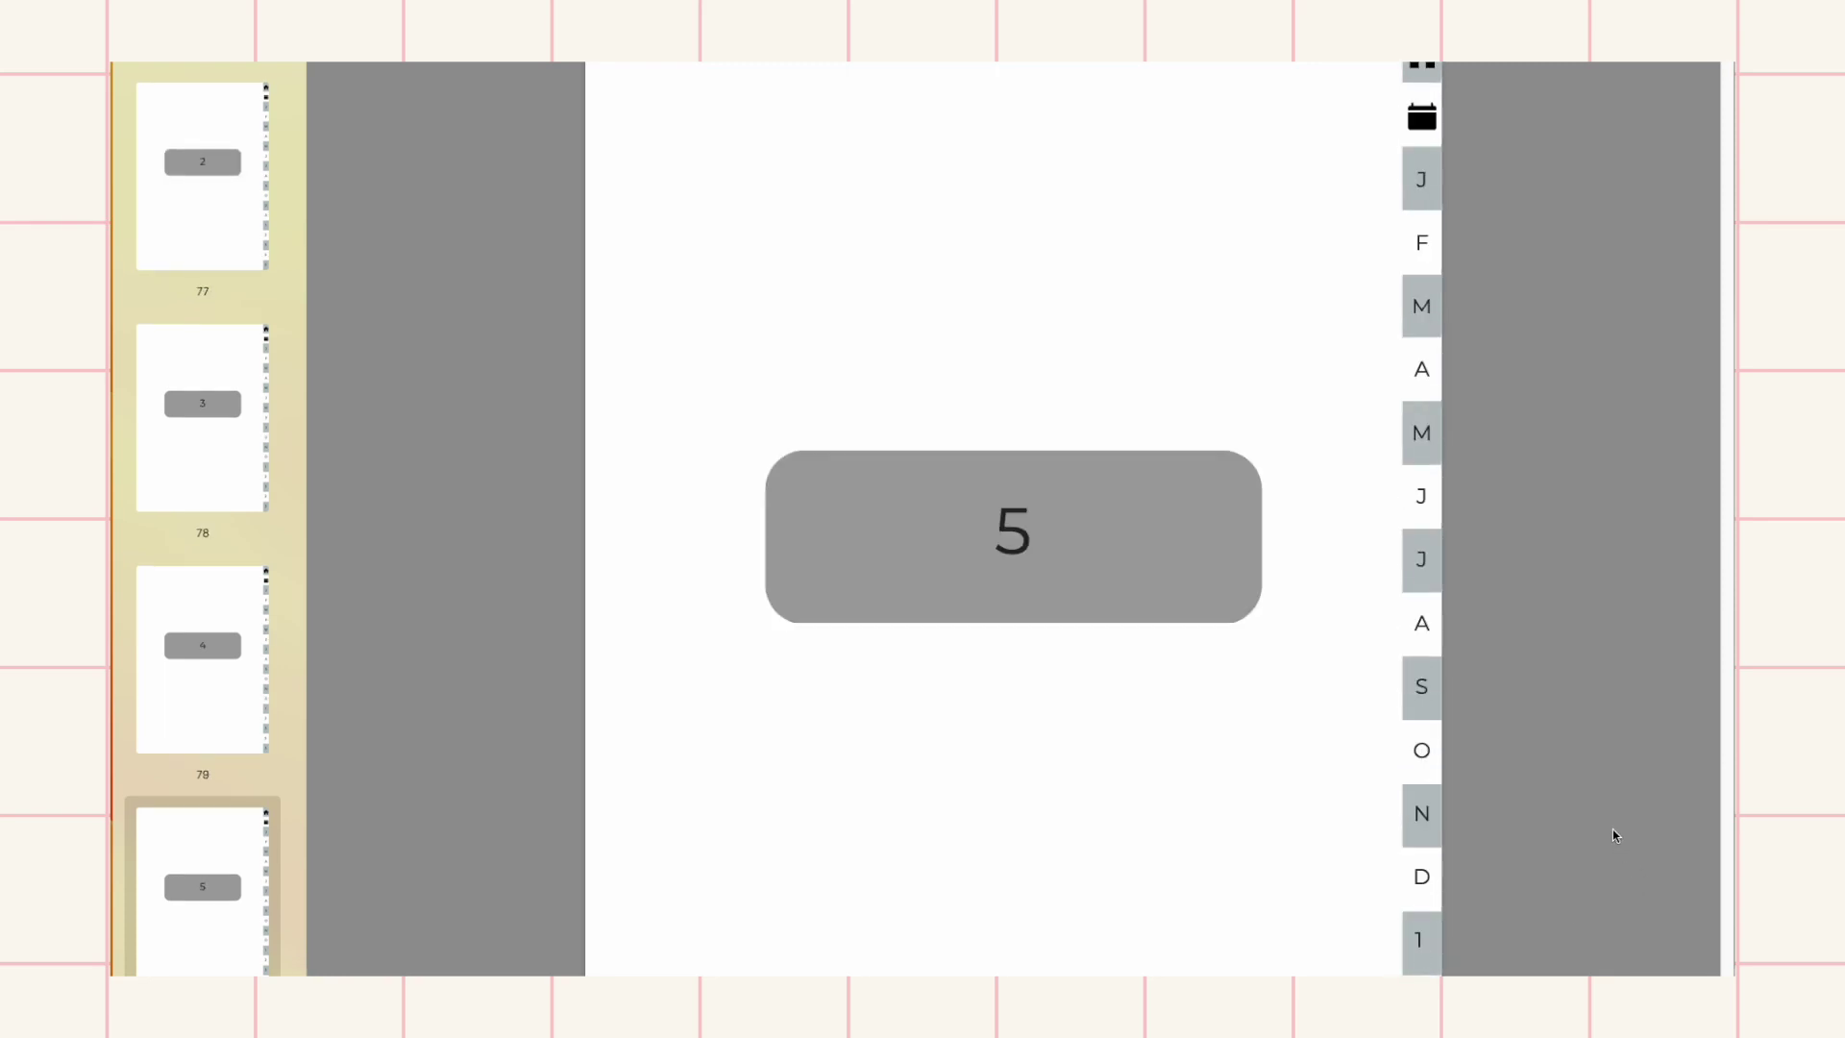
Test the year-calendar links to January monthly, January week 1, February monthly and February week 4
{"action": "left_click", "coordinate": [1424, 125]}
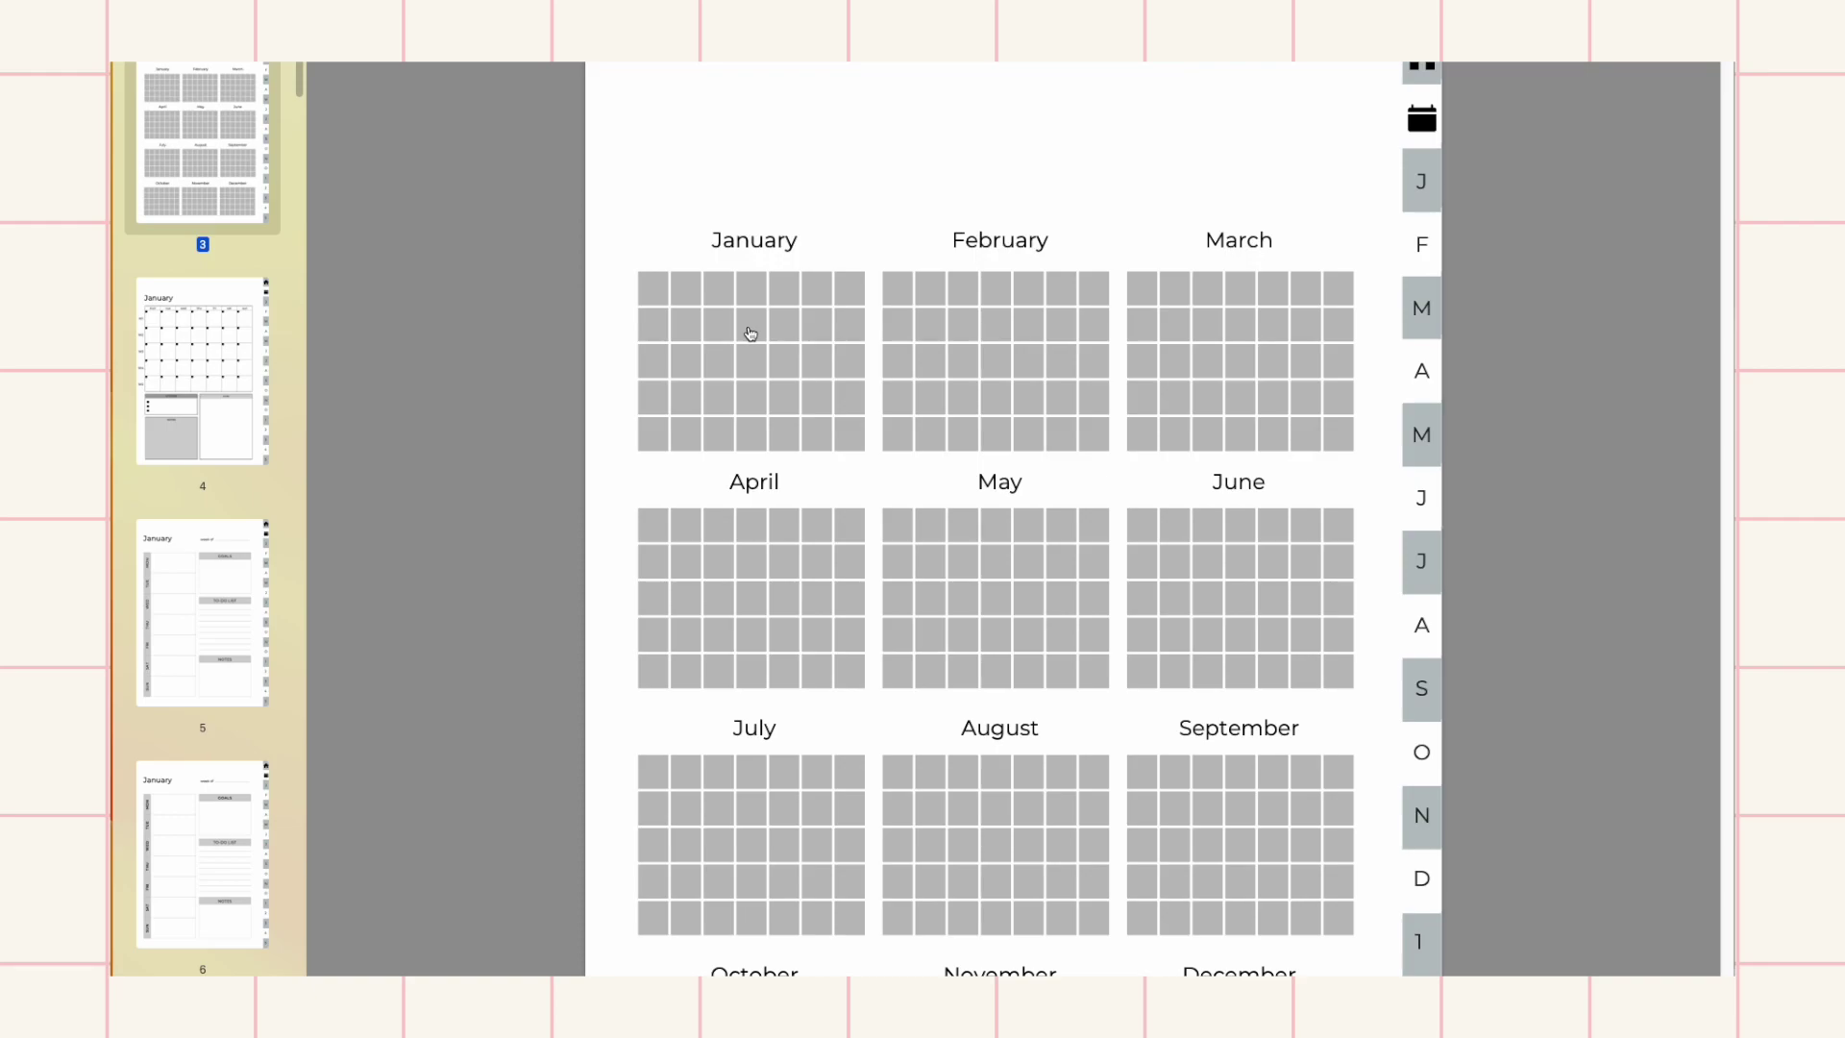
{"action": "left_click", "coordinate": [809, 357]}
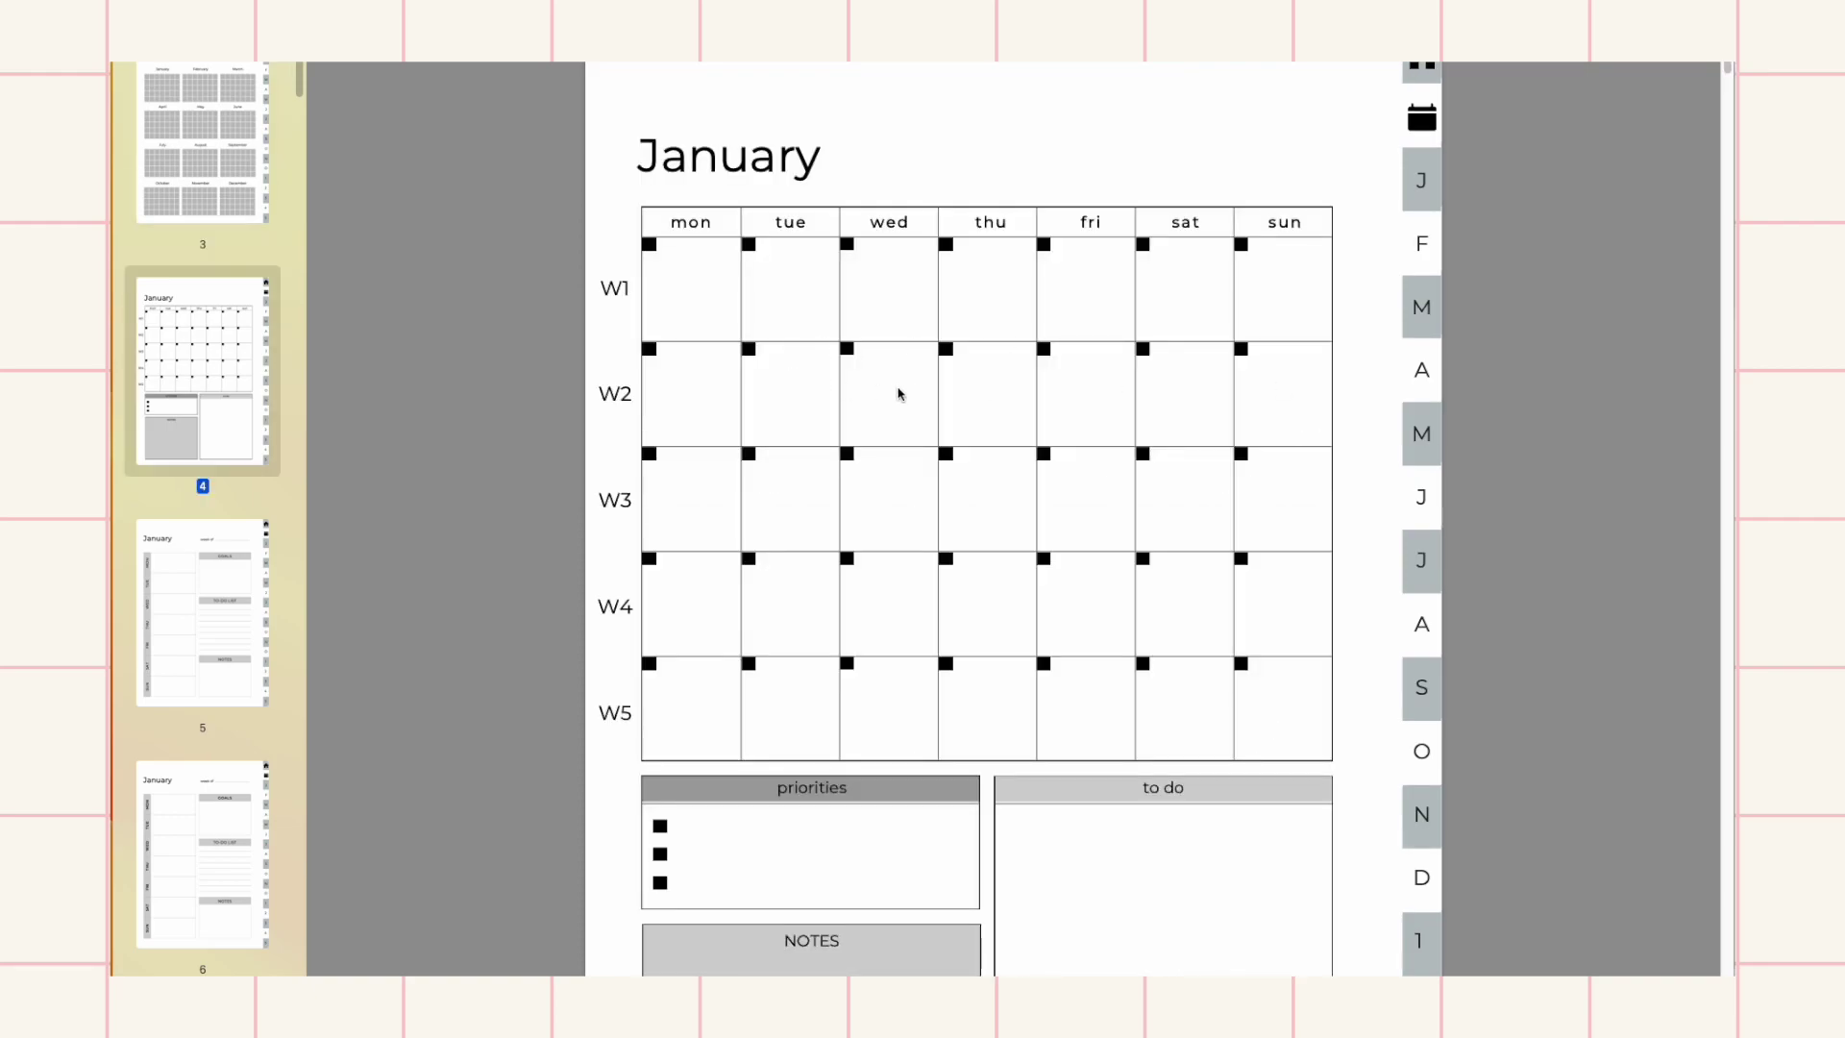
{"action": "left_click", "coordinate": [618, 293]}
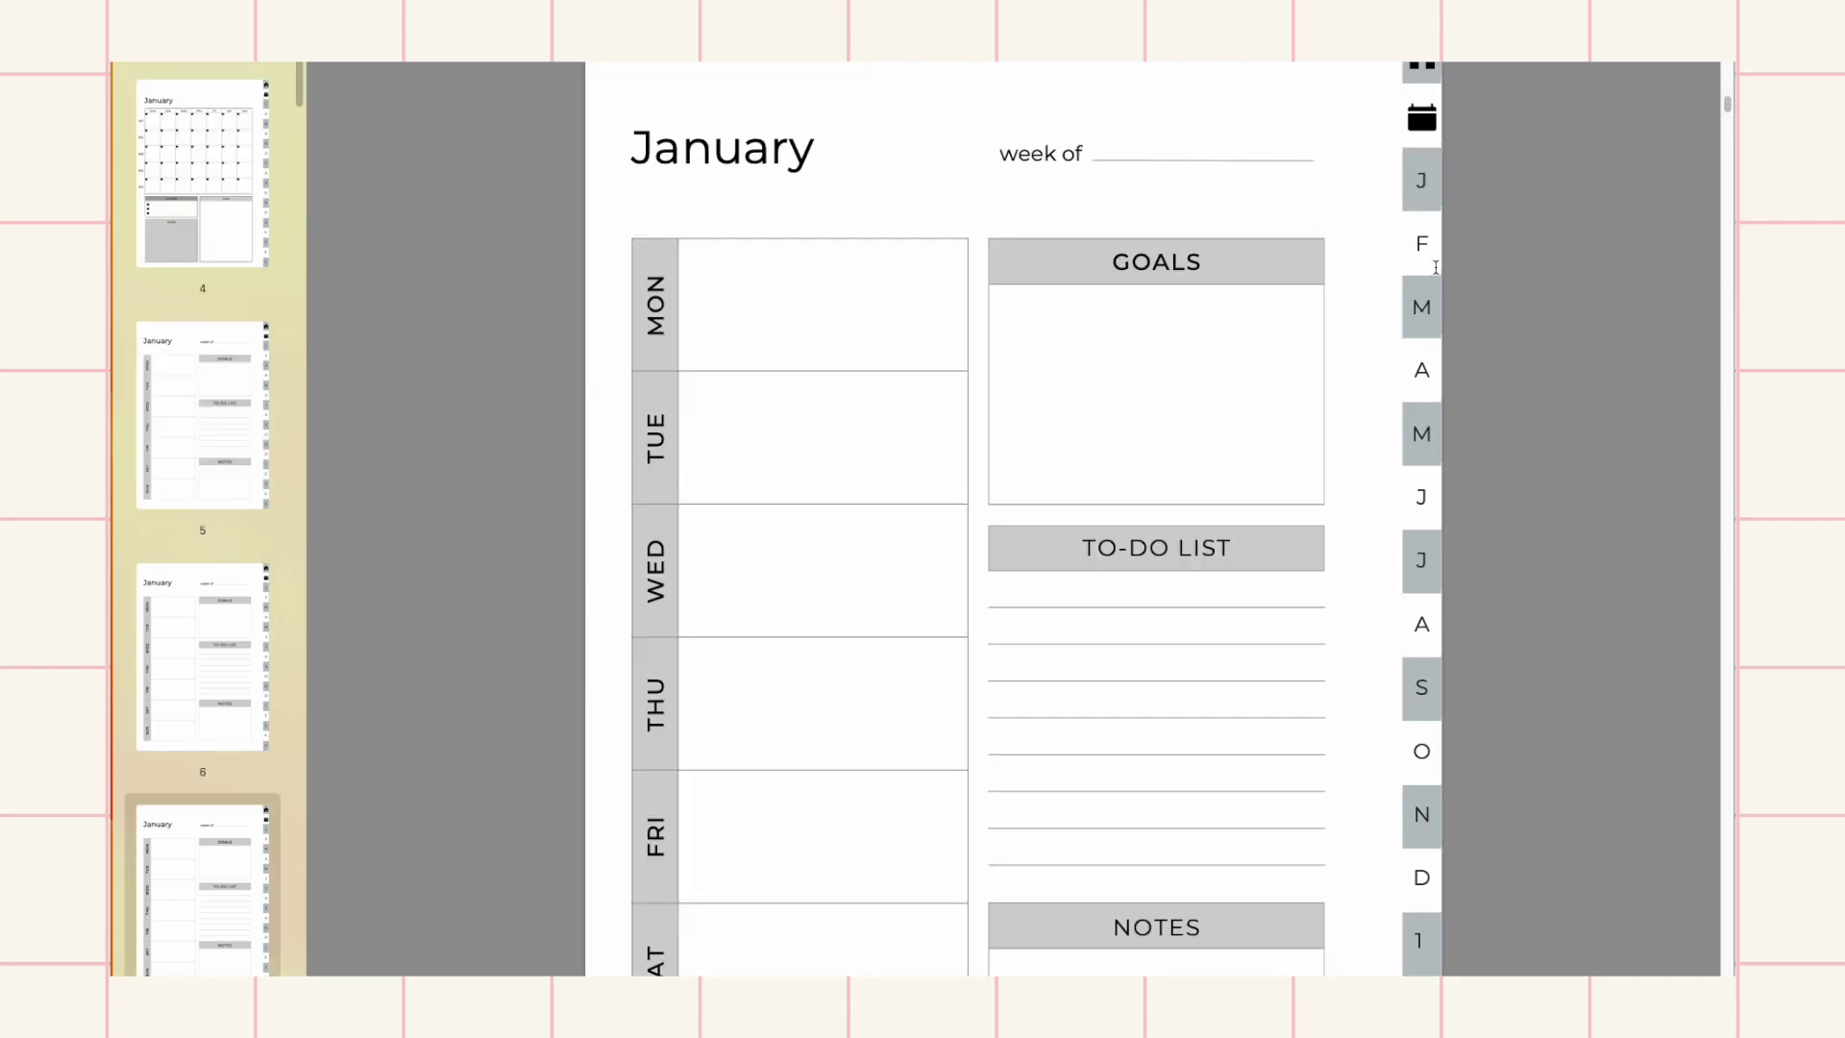
{"action": "left_click", "coordinate": [1421, 116]}
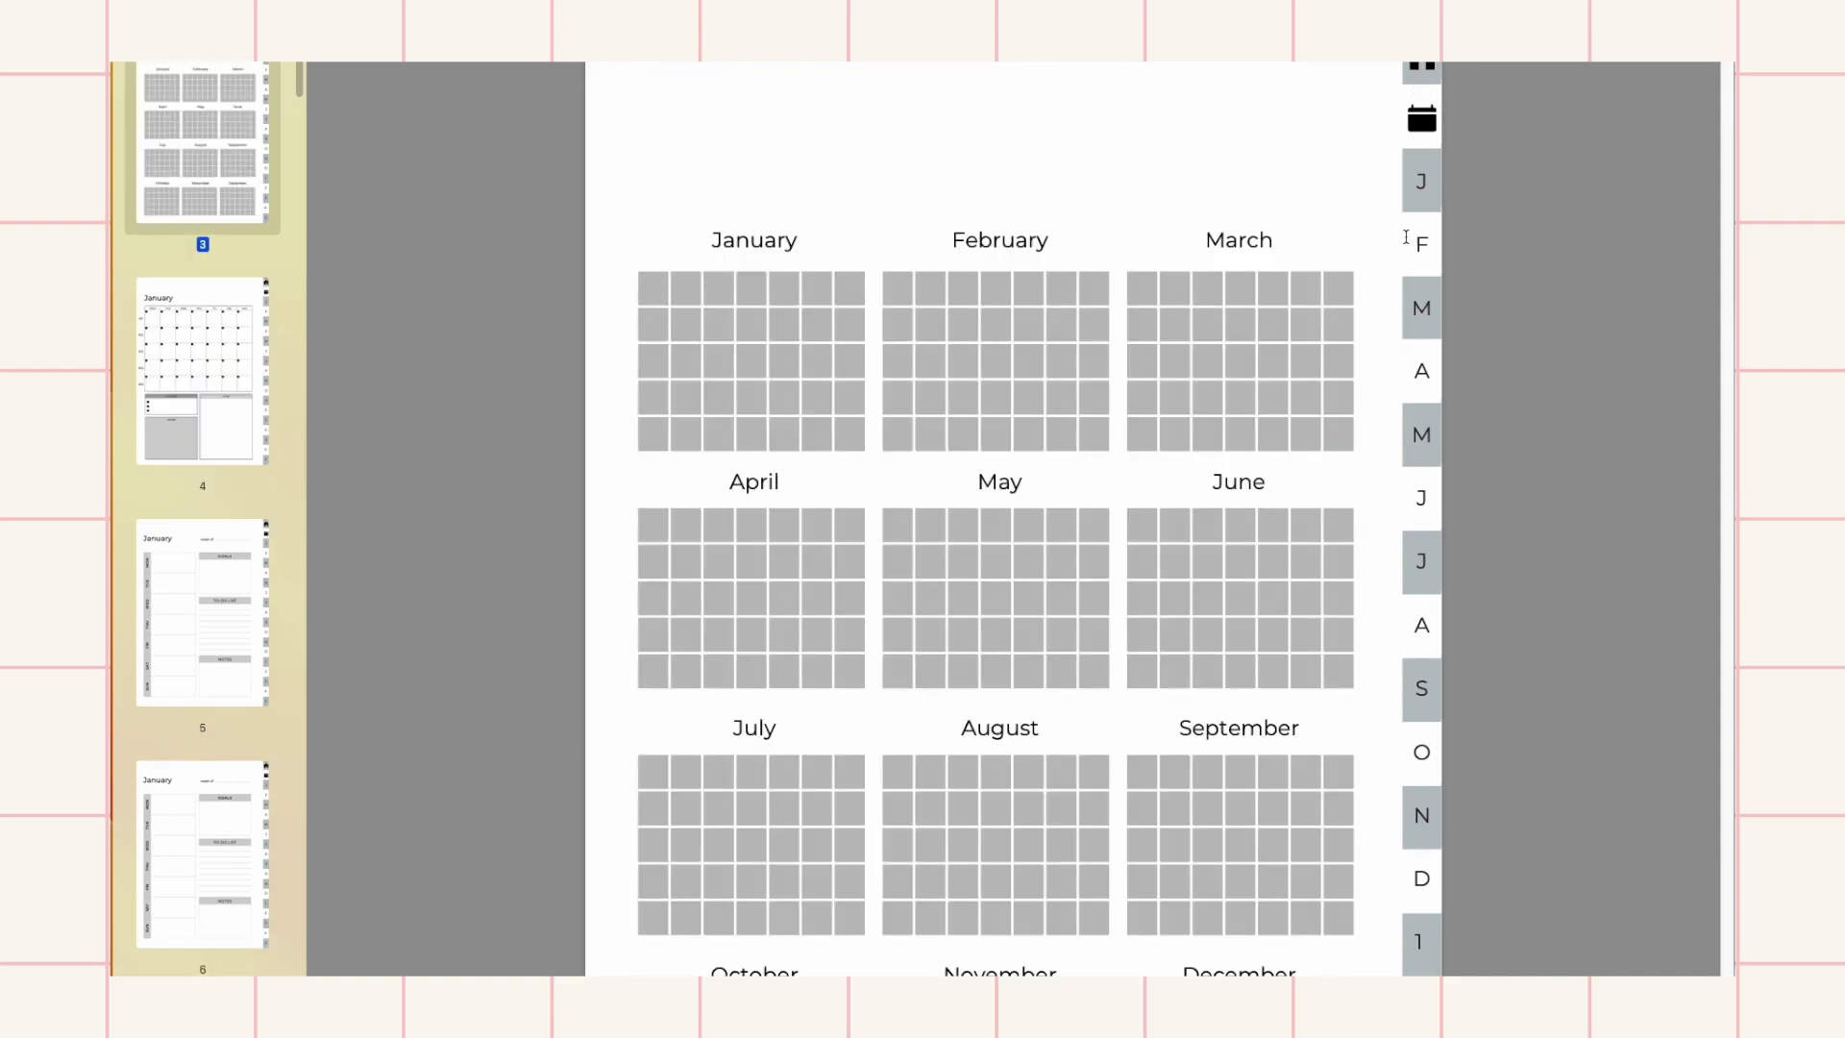
{"action": "left_click", "coordinate": [1426, 252]}
{"action": "left_click", "coordinate": [611, 599]}
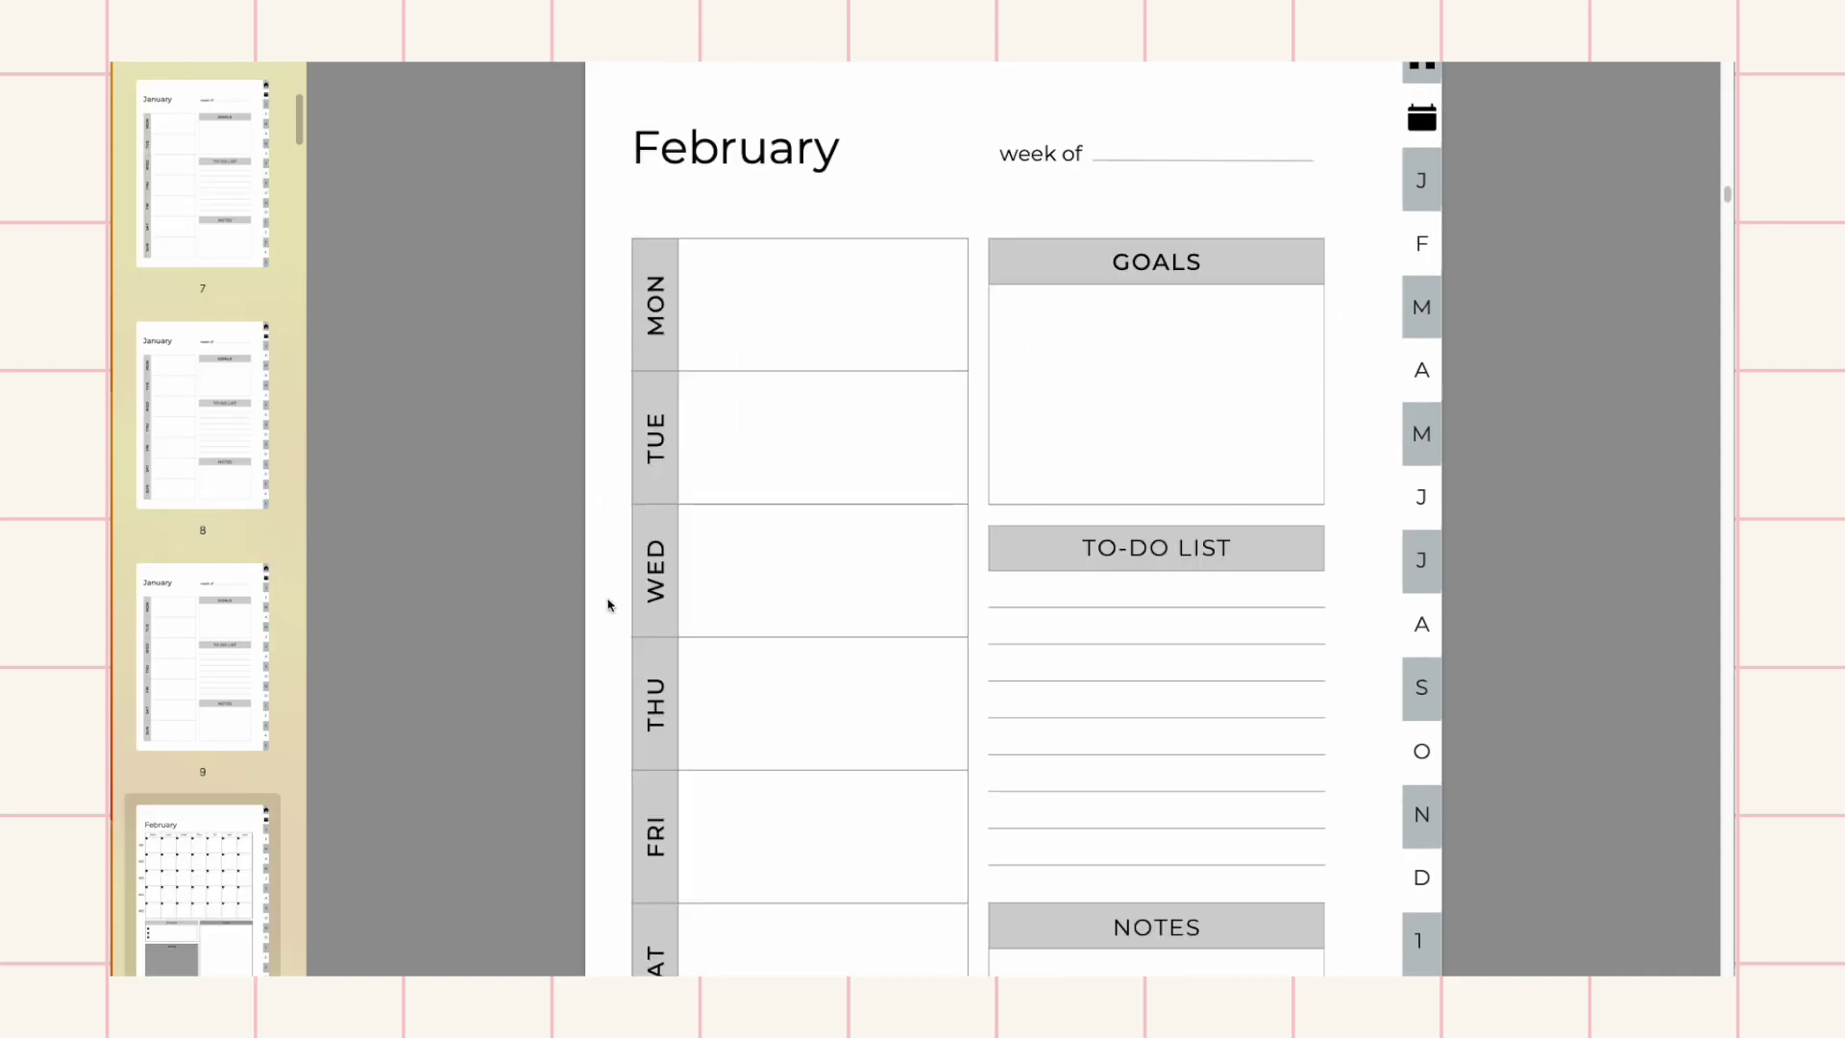
Test the April monthly and April week 2 links, scrolling through the weekly pages
{"action": "left_click", "coordinate": [1422, 375]}
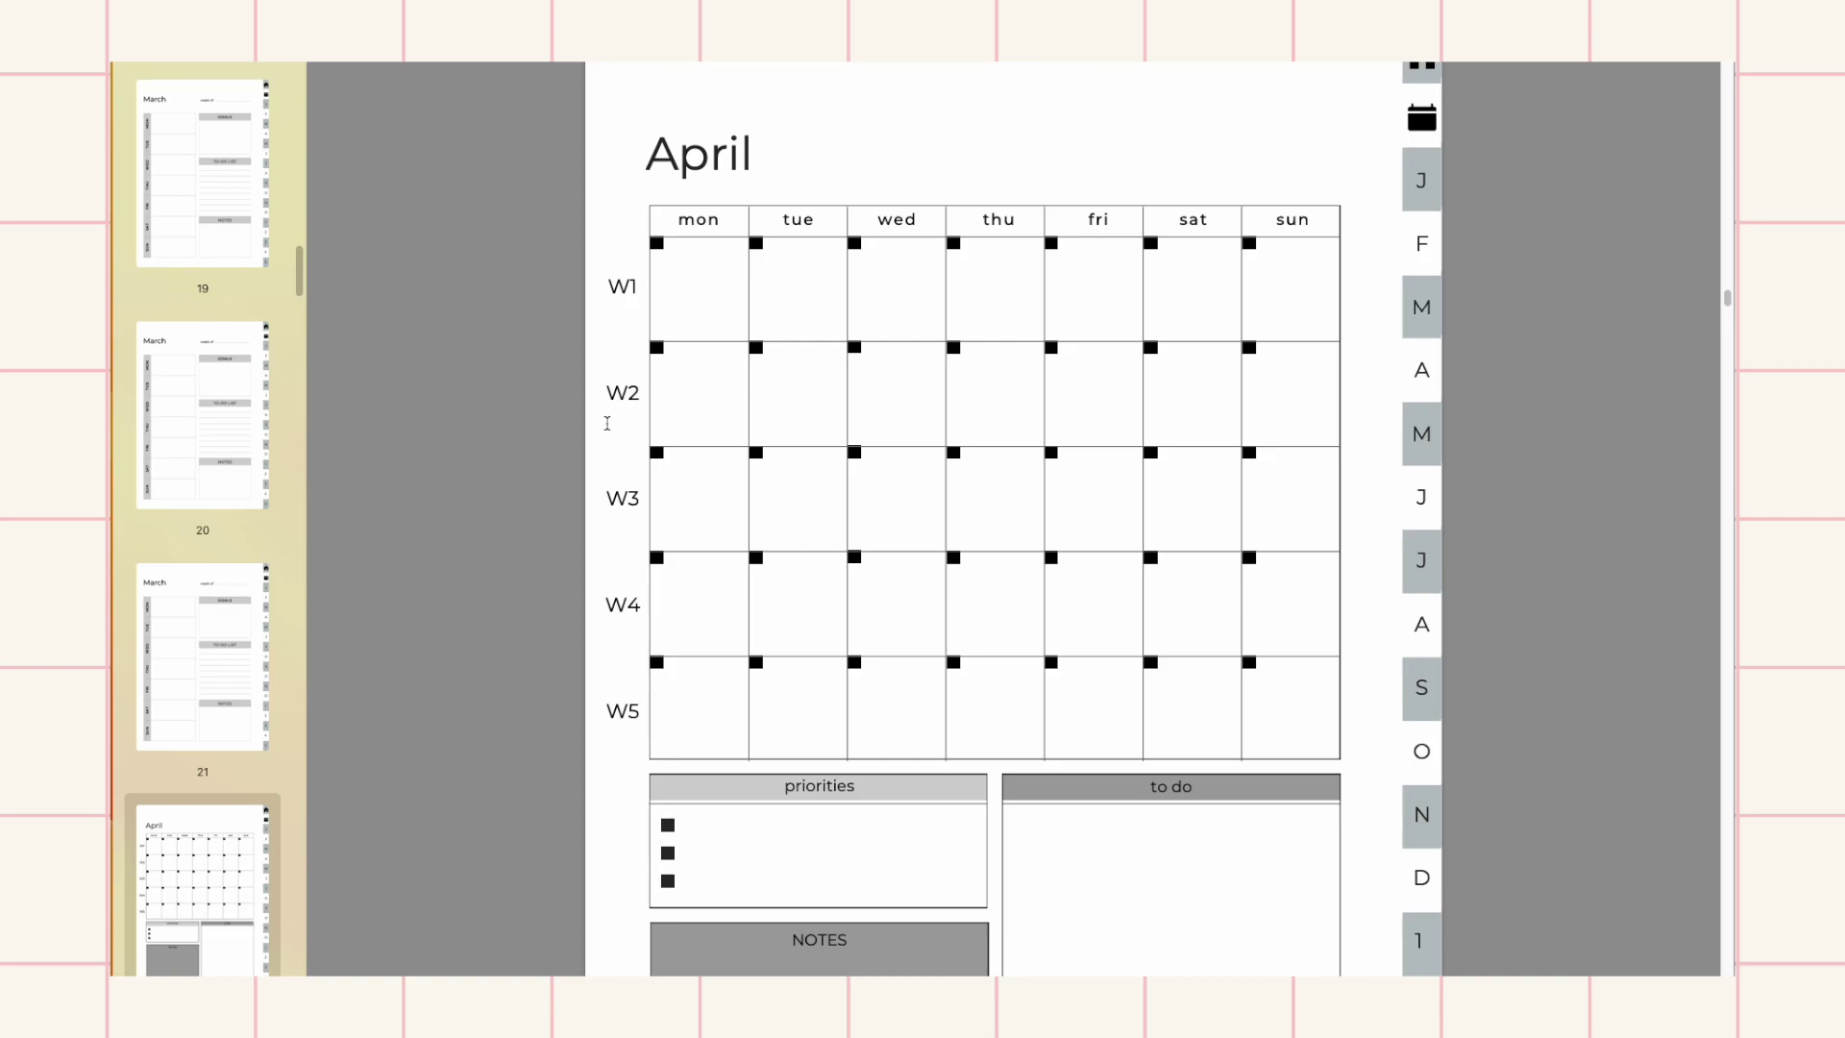
{"action": "left_click", "coordinate": [631, 390]}
{"action": "scroll", "coordinate": [990, 548], "scroll_direction": "up", "scroll_amount": 5}
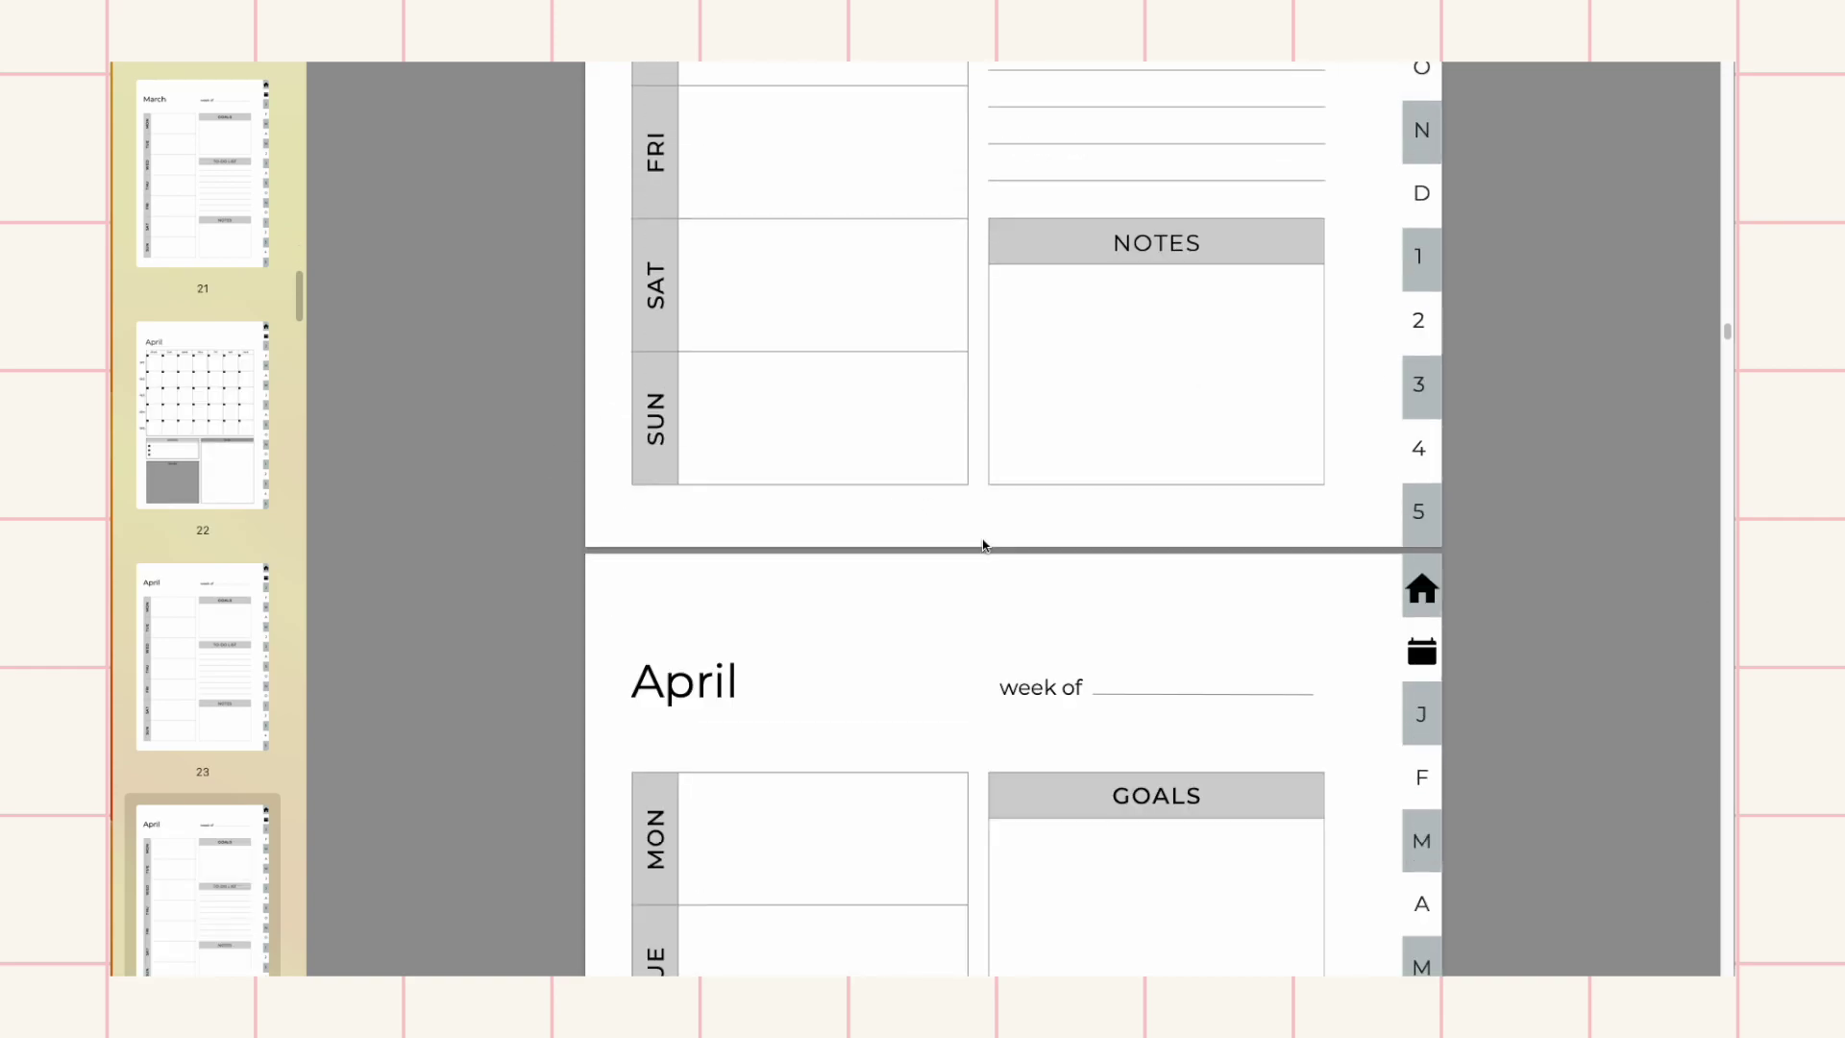
{"action": "scroll", "coordinate": [1384, 653], "scroll_direction": "down", "scroll_amount": 3}
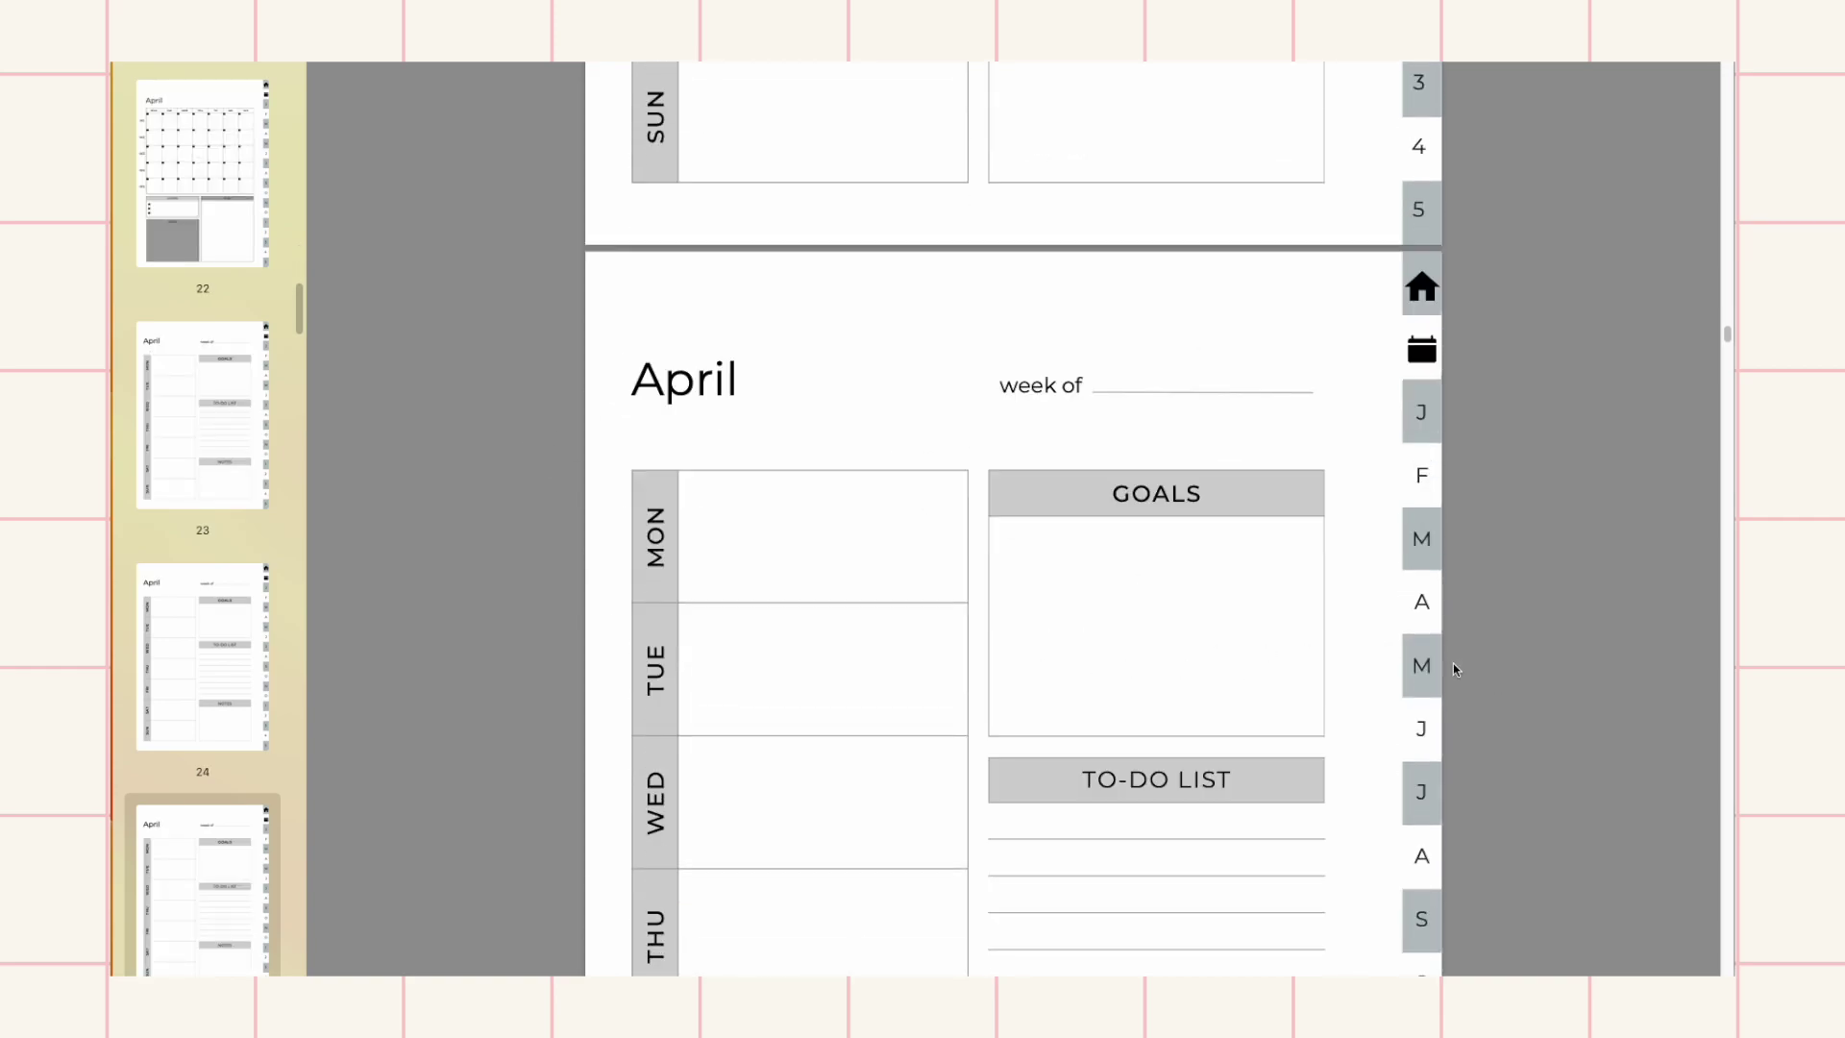
{"action": "scroll", "coordinate": [1392, 650], "scroll_direction": "down", "scroll_amount": 3}
{"action": "scroll", "coordinate": [1391, 651], "scroll_direction": "up", "scroll_amount": 8}
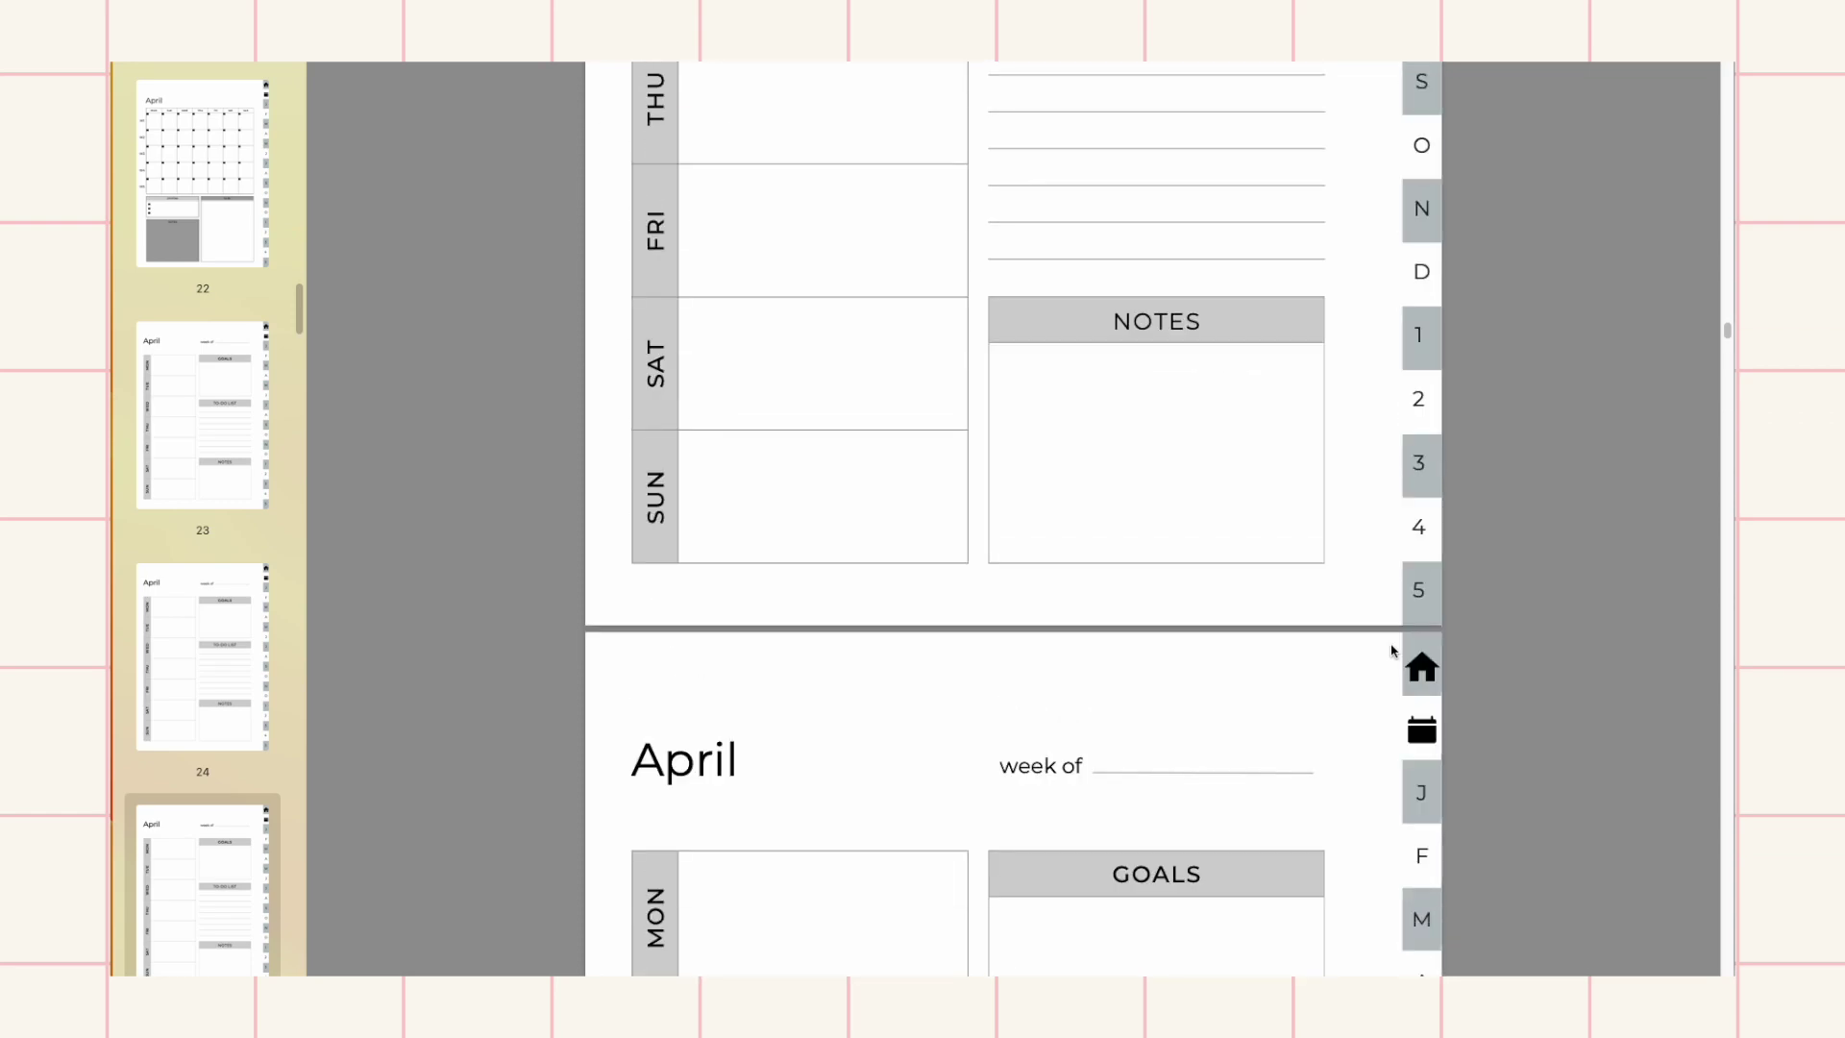
{"action": "scroll", "coordinate": [1391, 649], "scroll_direction": "up", "scroll_amount": 2}
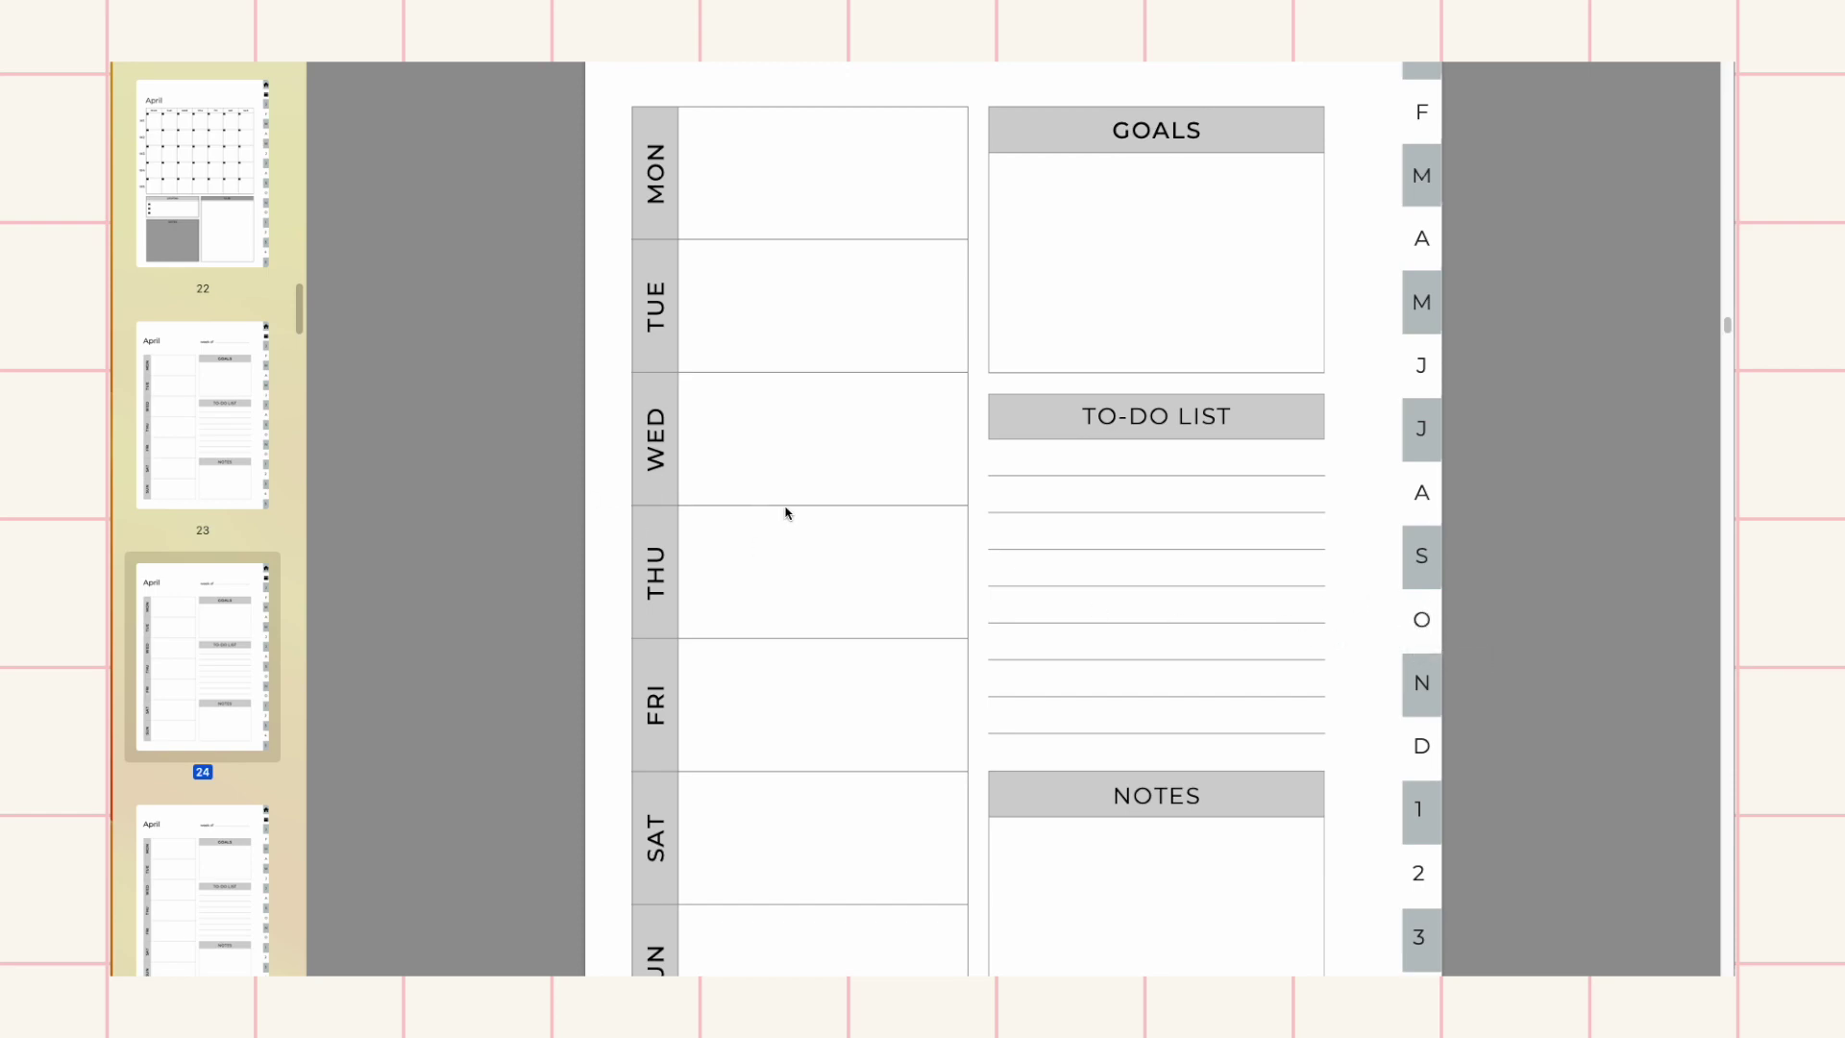
Jump back to page 2, the blank home page, using the home side tab
{"action": "scroll", "coordinate": [785, 512], "scroll_direction": "up", "scroll_amount": 8}
{"action": "scroll", "coordinate": [900, 418], "scroll_direction": "up", "scroll_amount": 5}
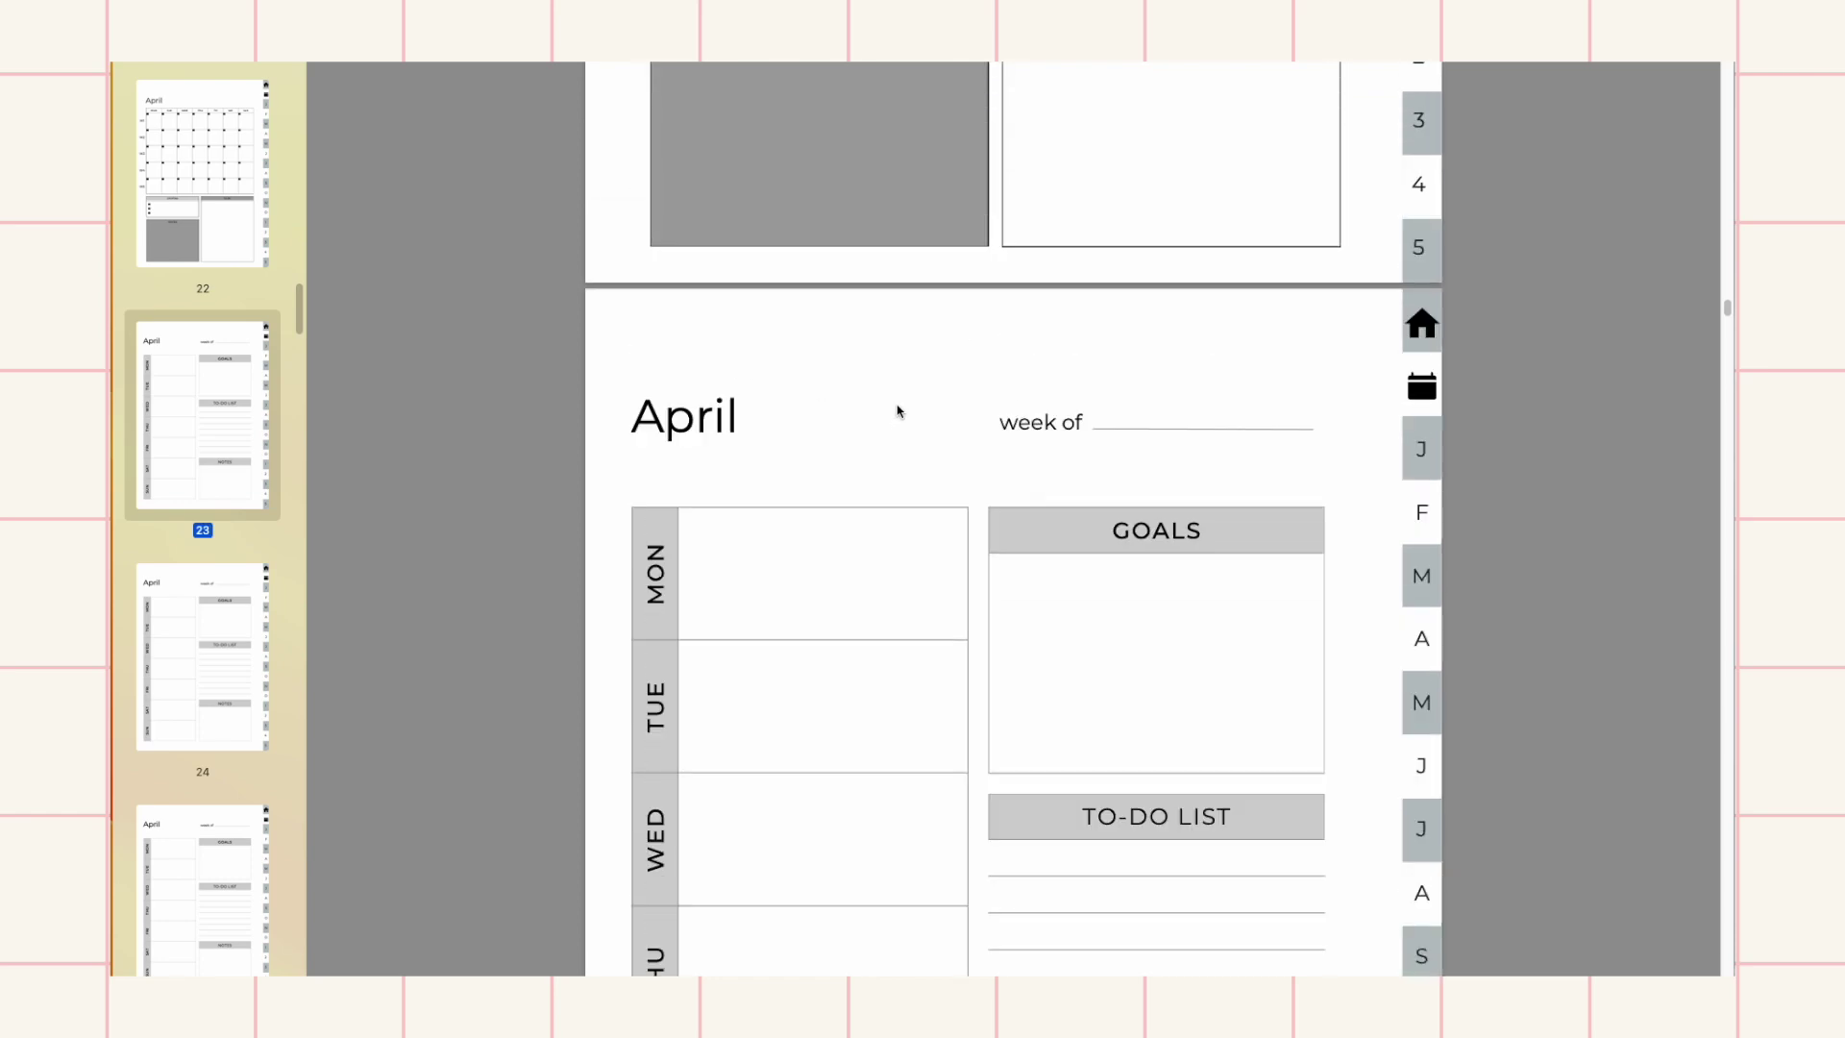
{"action": "left_click", "coordinate": [1416, 324]}
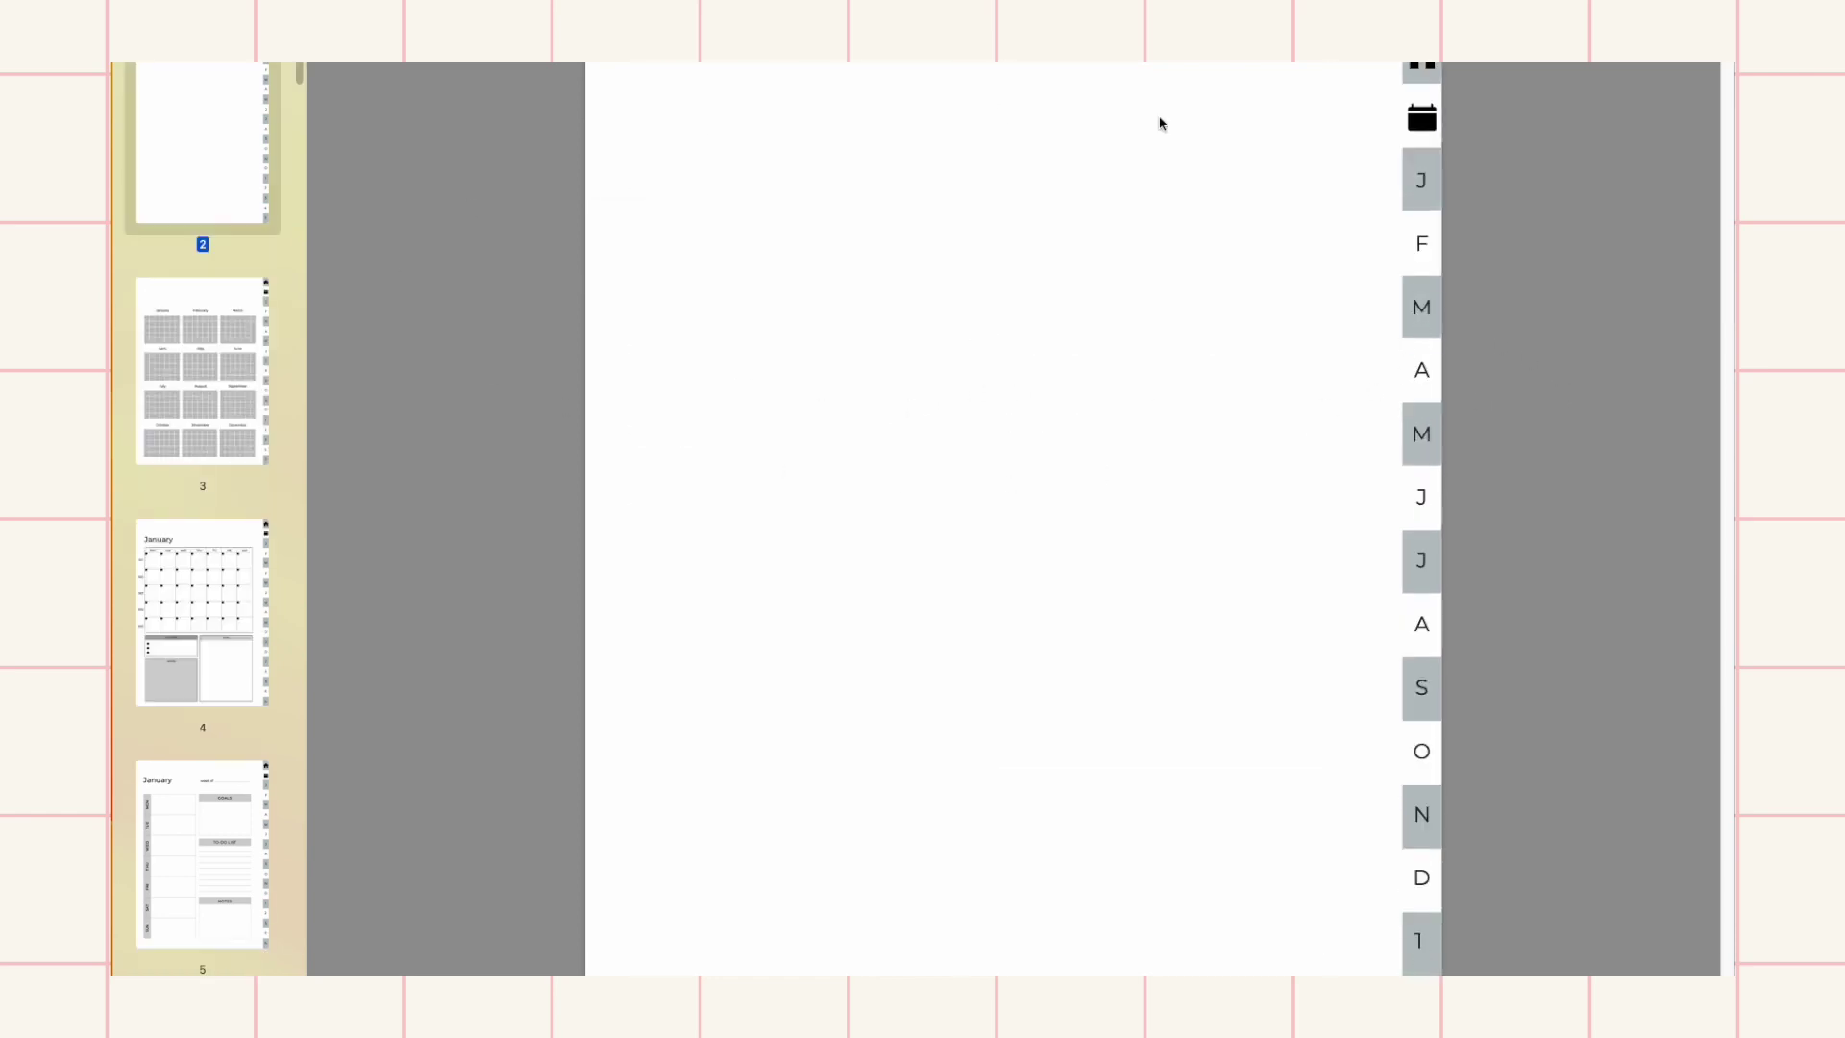